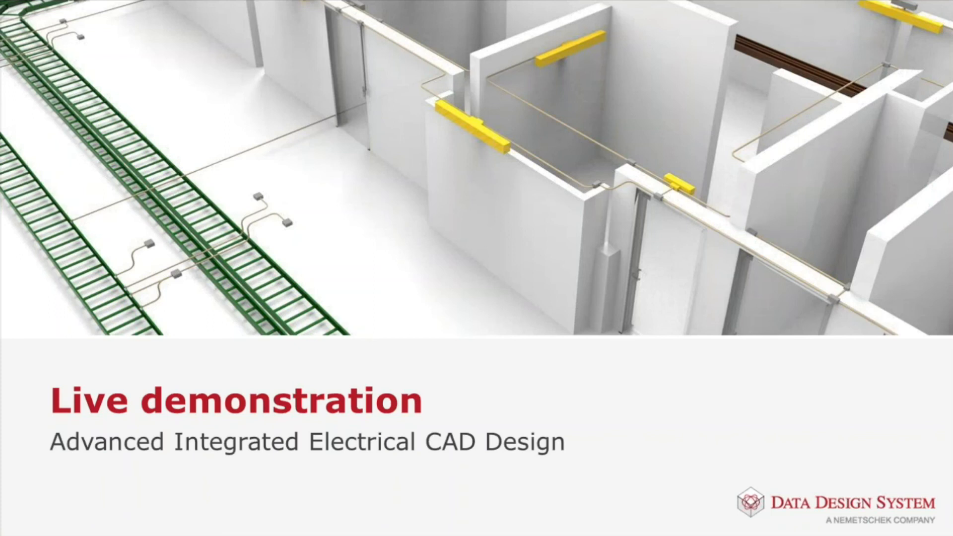
# - Switch to DDS-CAD, maximize the ground floor 2D plan and examine the Data-1 board and the data outlets in the upper office
pyautogui.hotkey('alt', 'Tab')
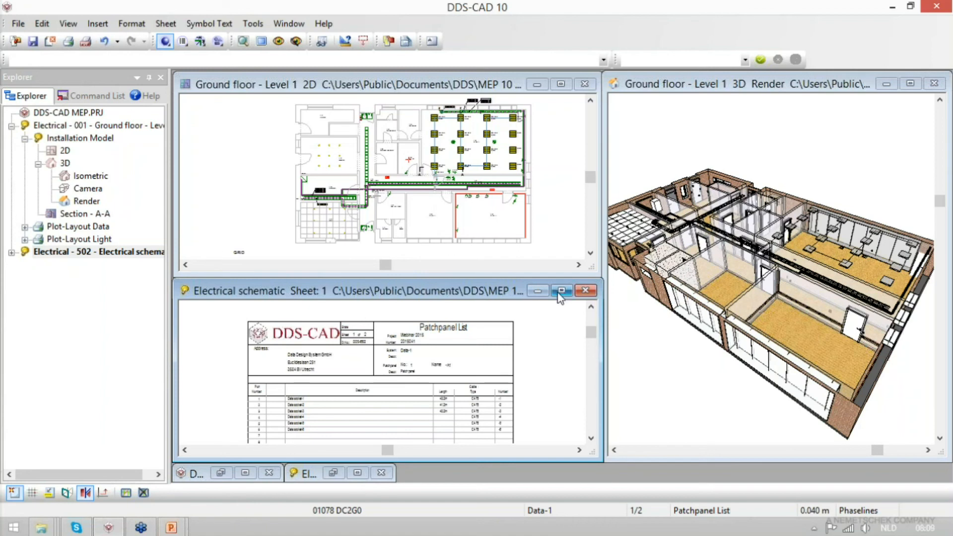
pyautogui.click(456, 191)
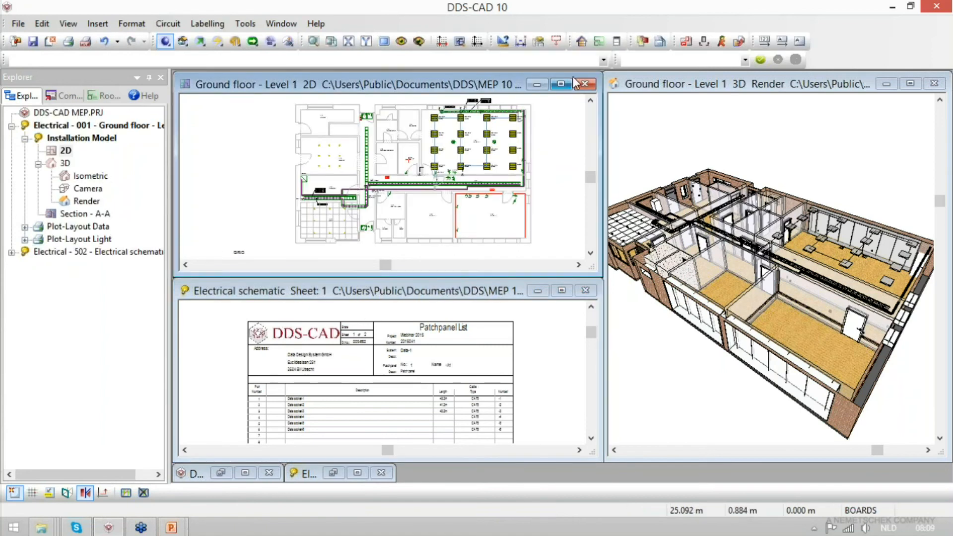
pyautogui.click(561, 87)
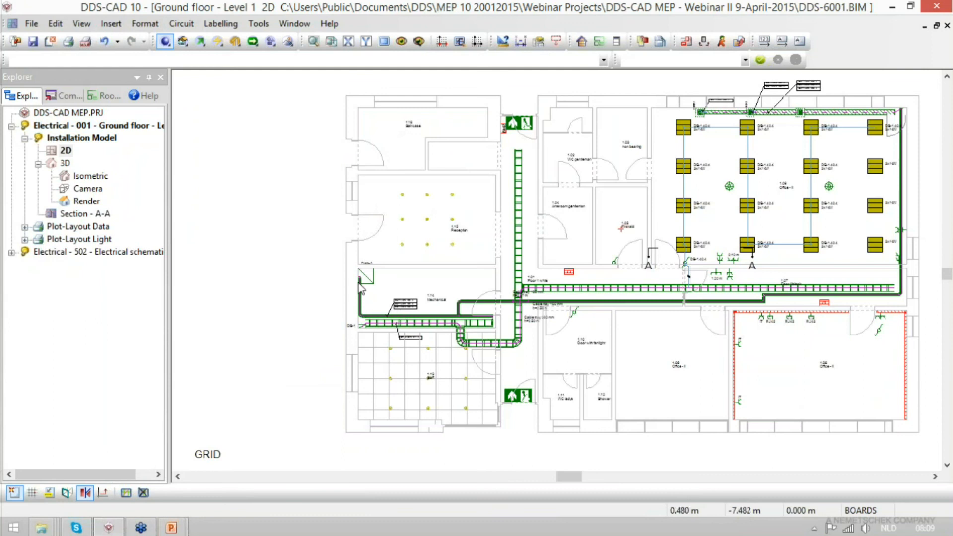
pyautogui.moveTo(322, 227); pyautogui.dragTo(500, 401)
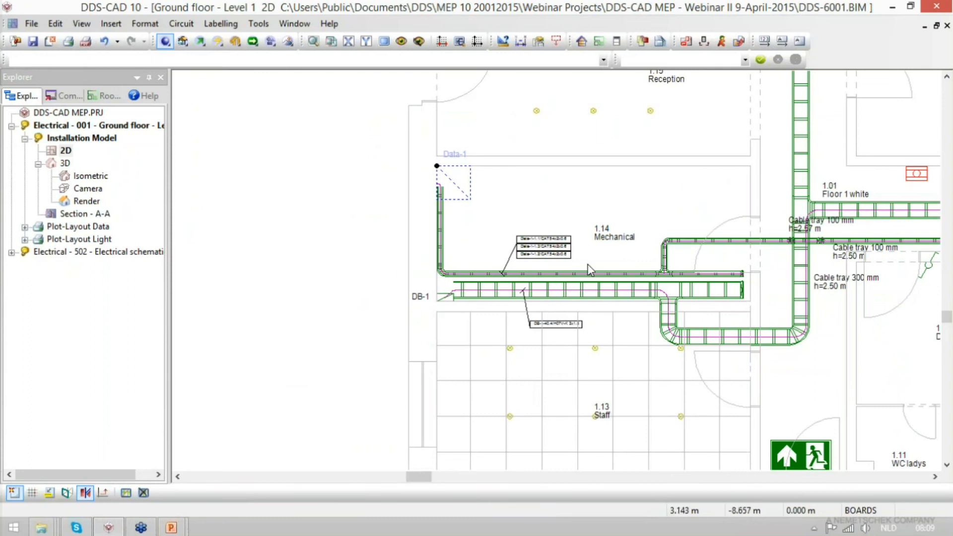
pyautogui.scroll(-3, 588, 265)
pyautogui.moveTo(739, 83); pyautogui.dragTo(880, 176)
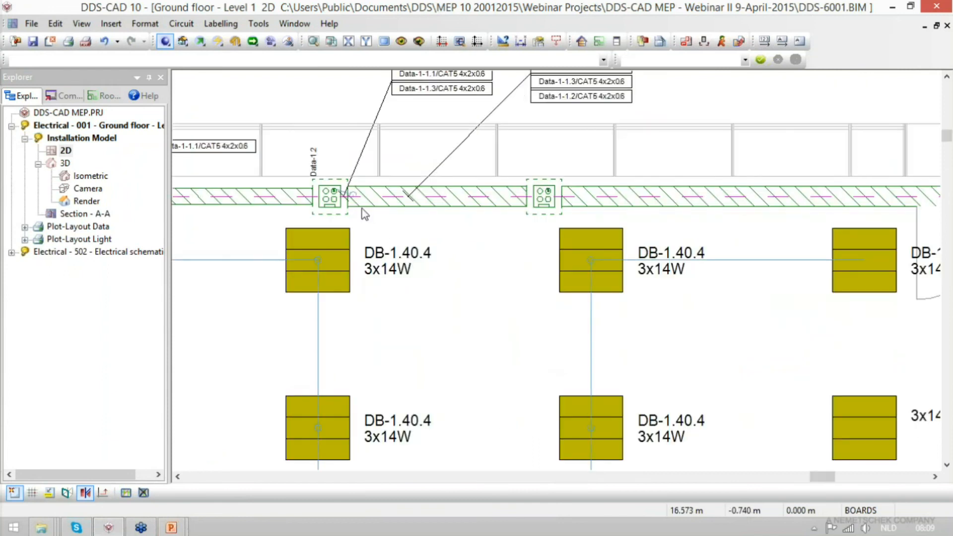
# - Open the electrical schematic and examine the cable lengths, types and numbers of the data sockets in the patch panel list
pyautogui.doubleClick(125, 252)
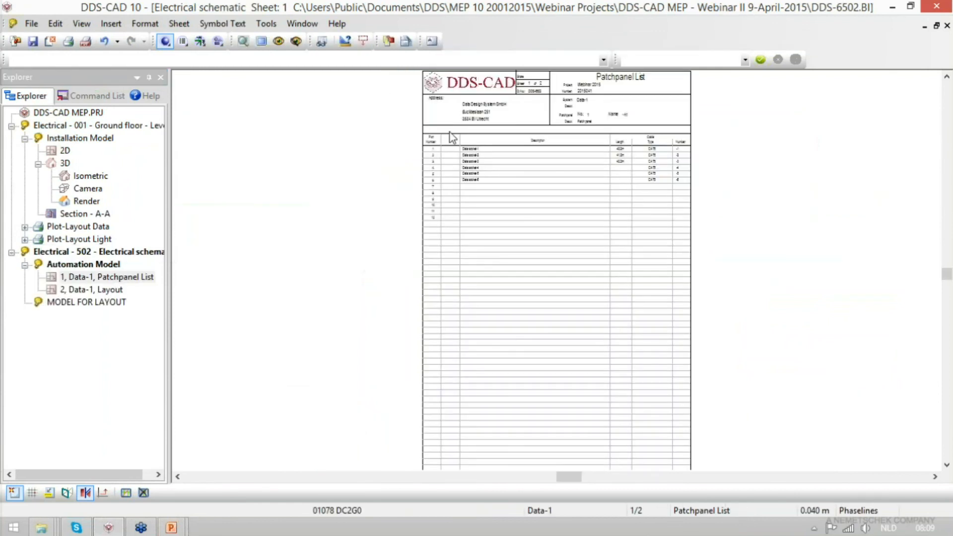
pyautogui.moveTo(417, 79); pyautogui.dragTo(712, 233)
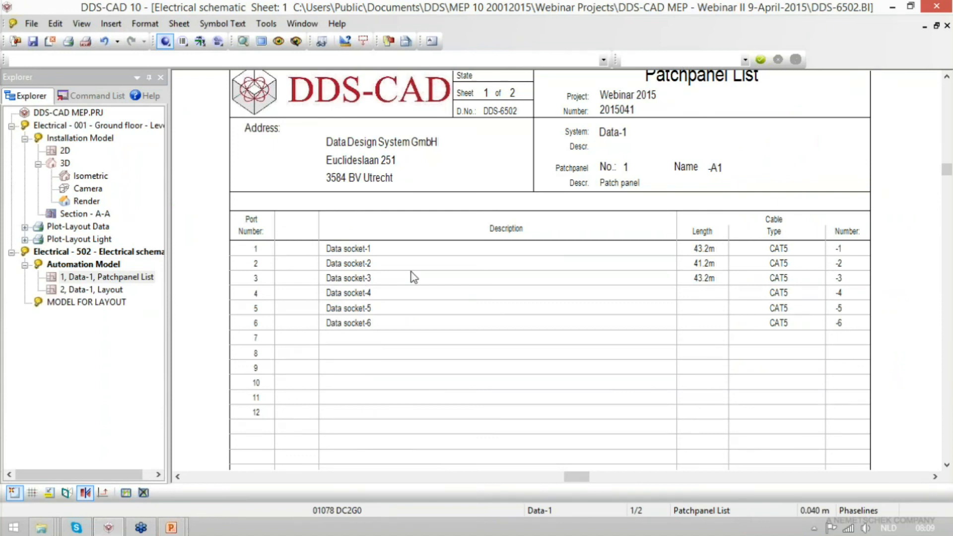
pyautogui.moveTo(655, 196); pyautogui.dragTo(854, 356)
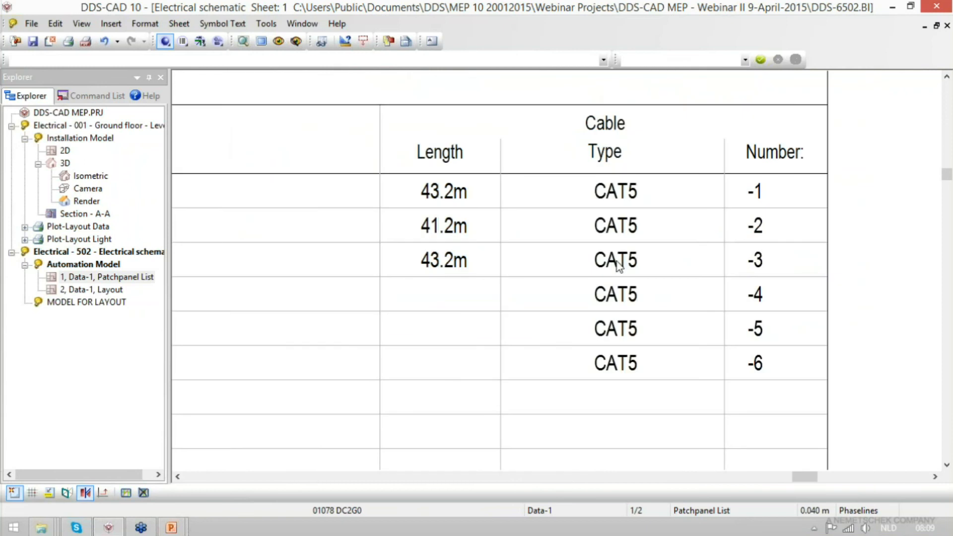
pyautogui.scroll(-3, 617, 262)
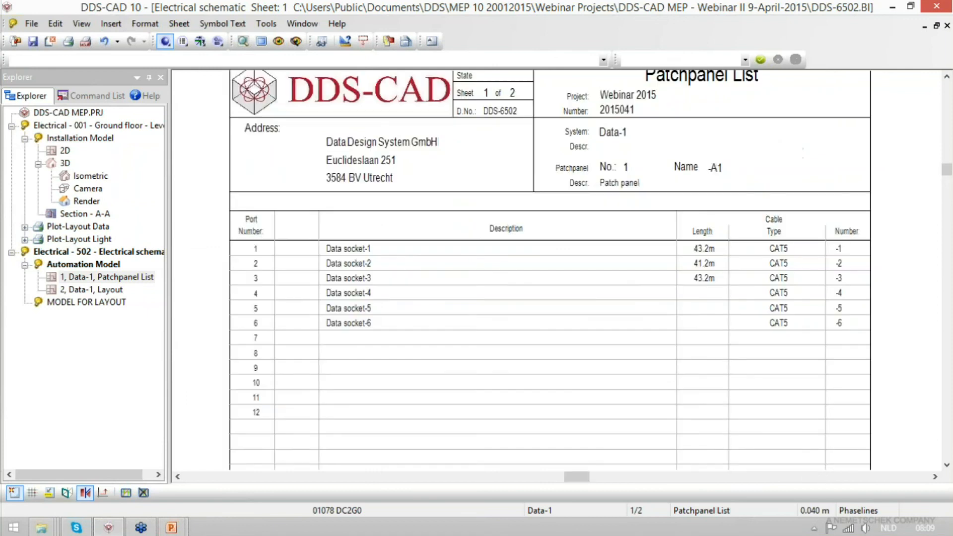
pyautogui.click(219, 47)
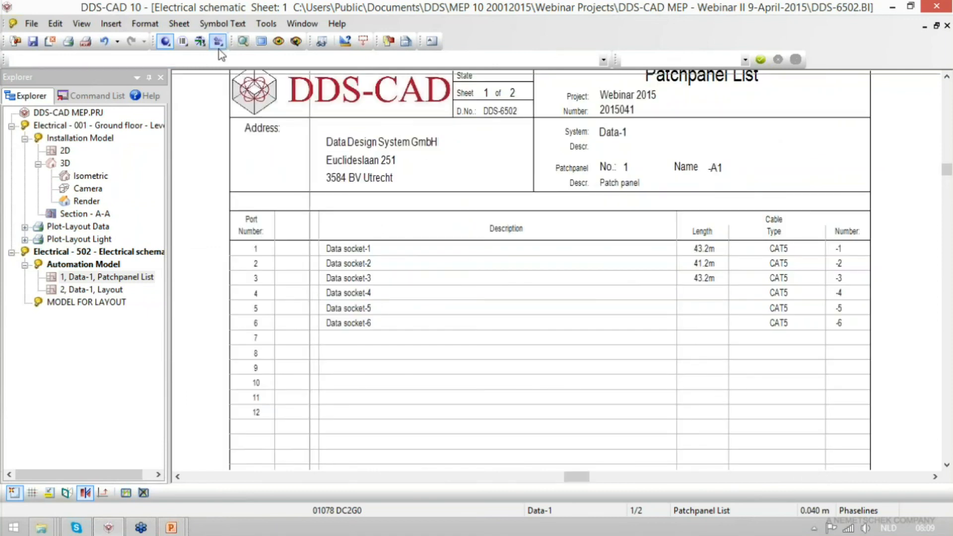
pyautogui.press('Escape')
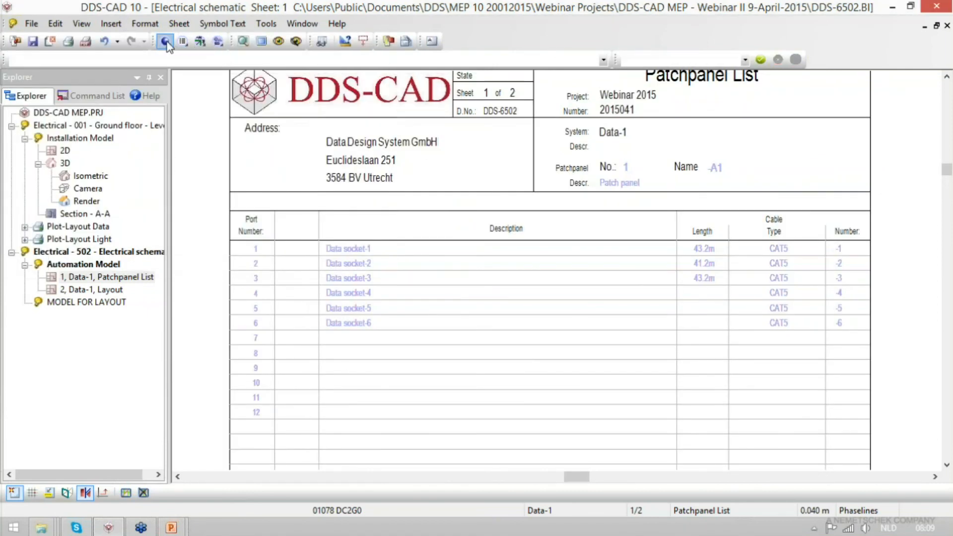
# - Paste a second patch panel with six data socket circuits into the circuit list of distribution board Data-1
pyautogui.click(165, 41)
pyautogui.click(188, 119)
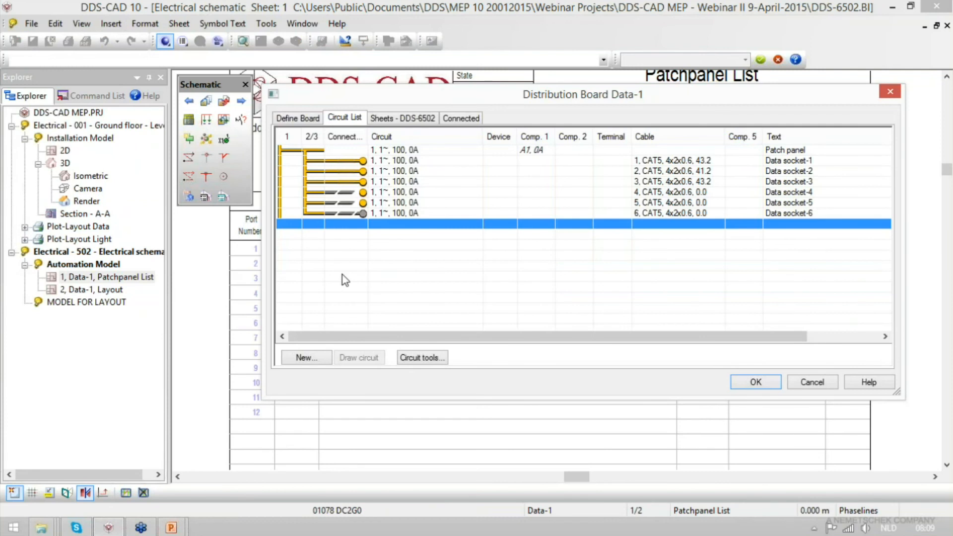
pyautogui.hotkey('ctrl', 'v')
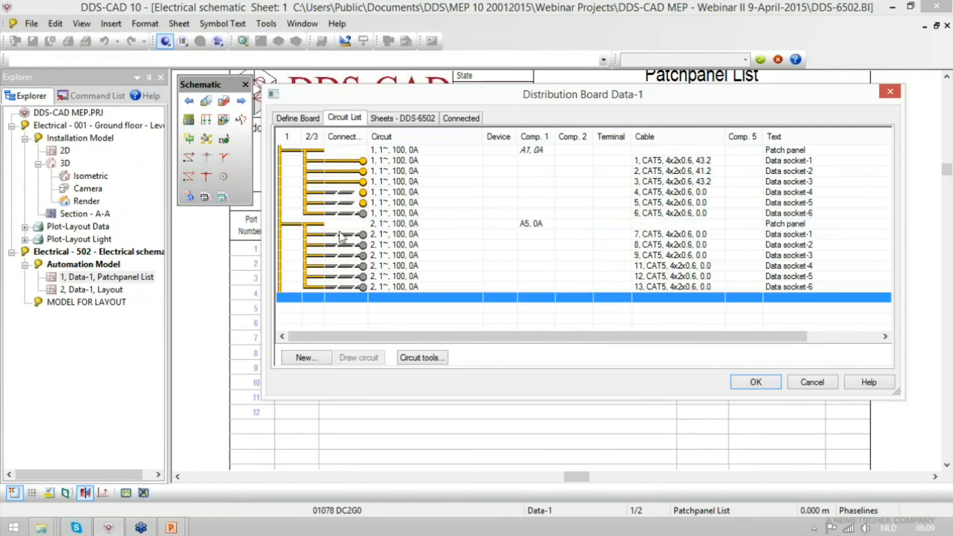
pyautogui.click(357, 243)
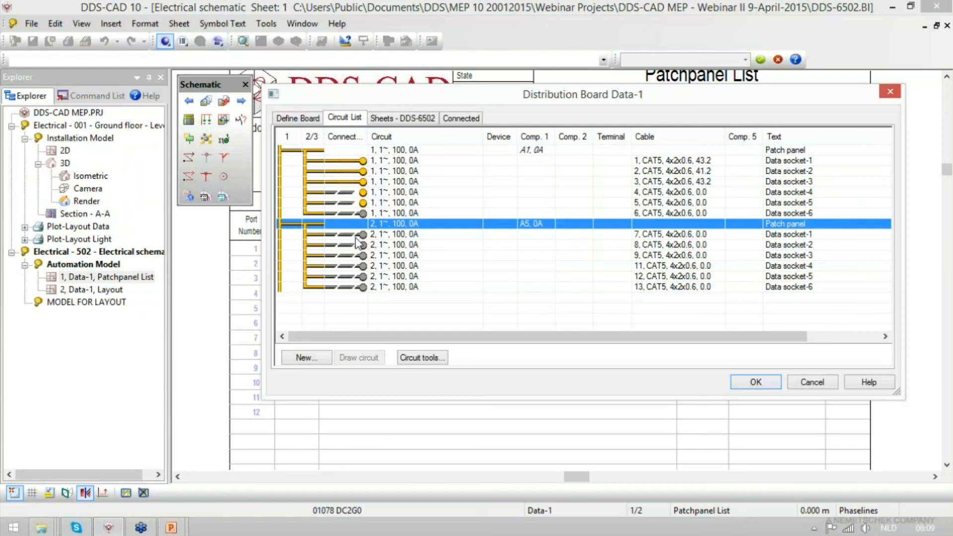
pyautogui.click(767, 383)
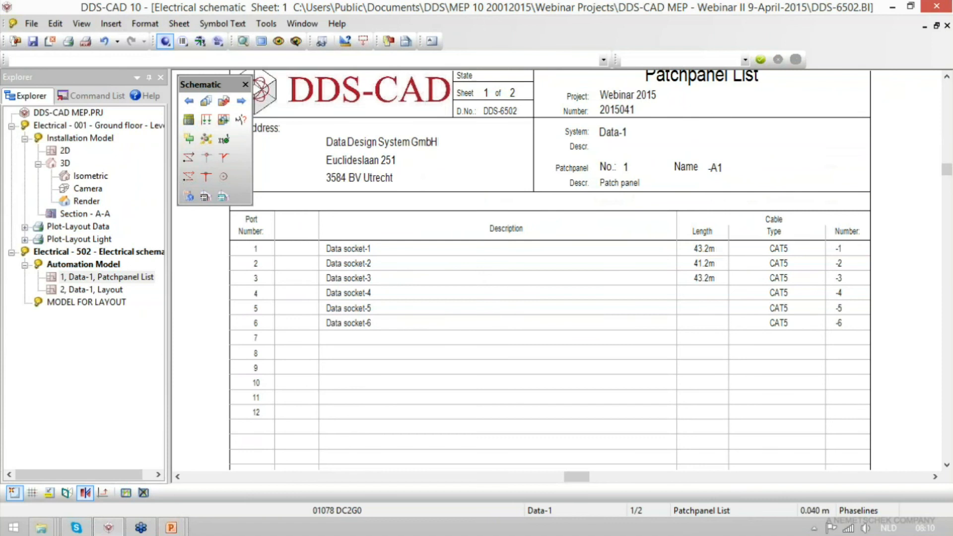
# - Draw the circuits of board Data-1 from MM to * on a new patch panel list sheet and review its cable entries
pyautogui.click(223, 120)
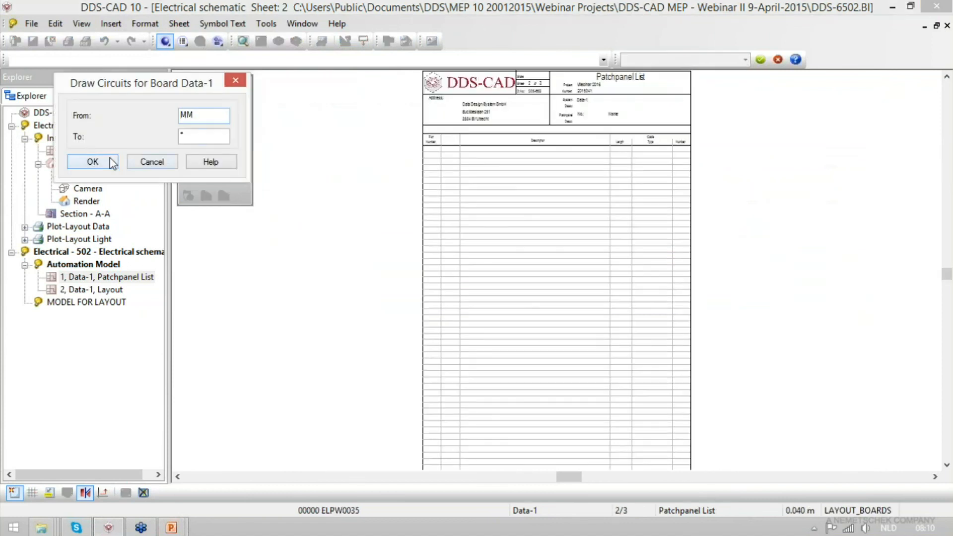
pyautogui.click(92, 159)
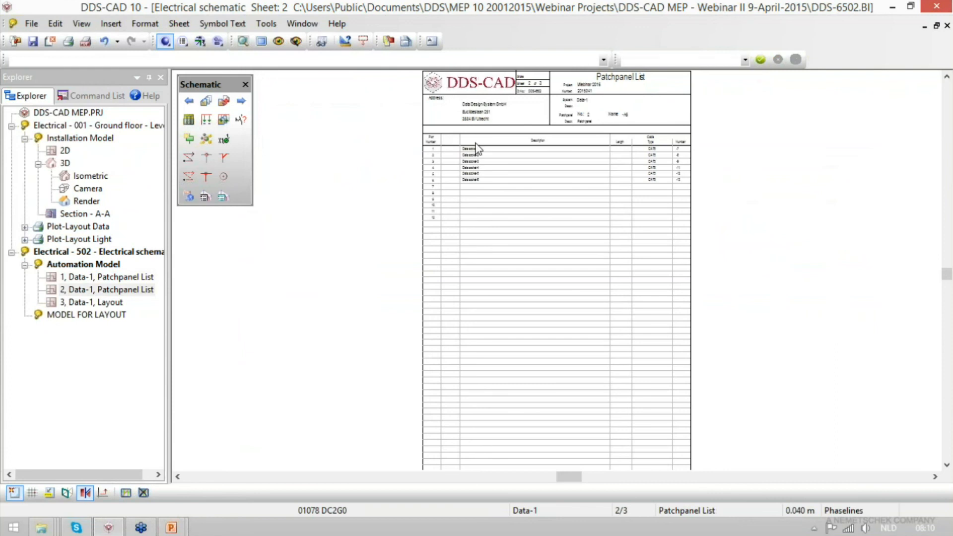
pyautogui.moveTo(415, 78); pyautogui.dragTo(708, 262)
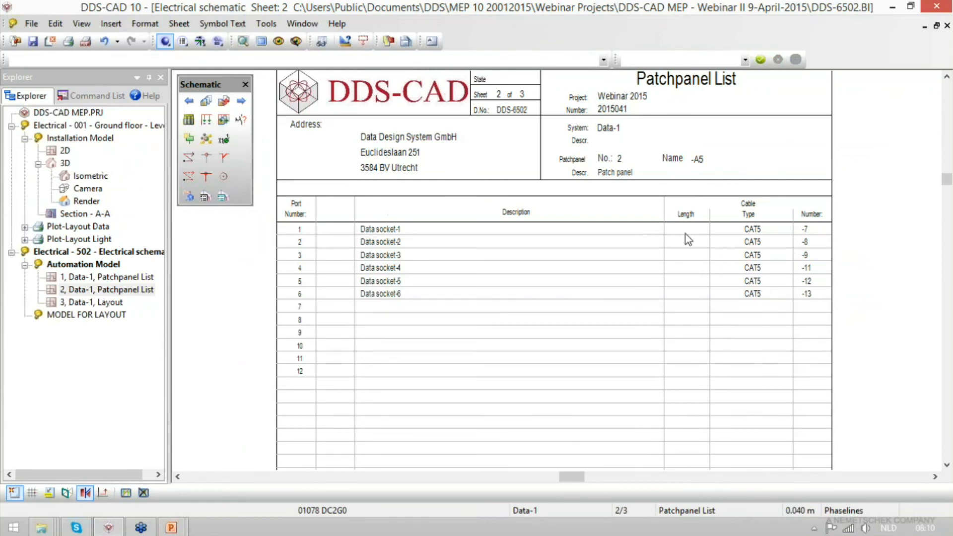
# - Go to the data outlet on the ground floor 2D plan and choose DATA-1 as the distribution board, saving the changes to DB-1
pyautogui.doubleClick(64, 150)
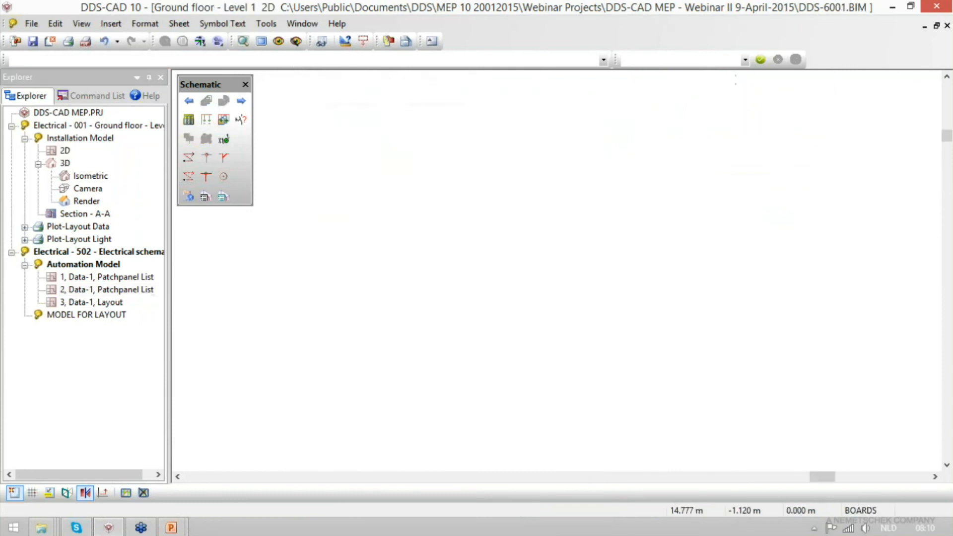
pyautogui.scroll(3, 543, 197)
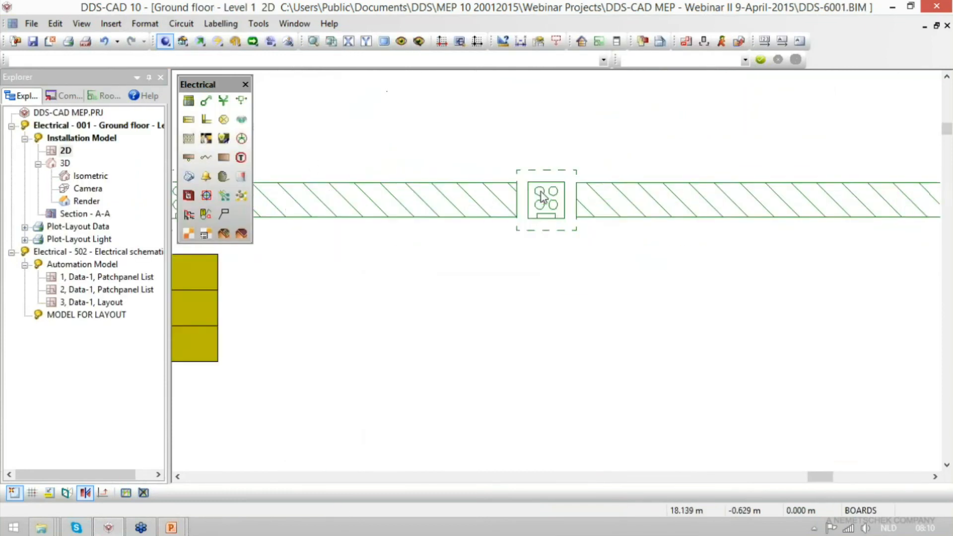
pyautogui.scroll(5, 543, 197)
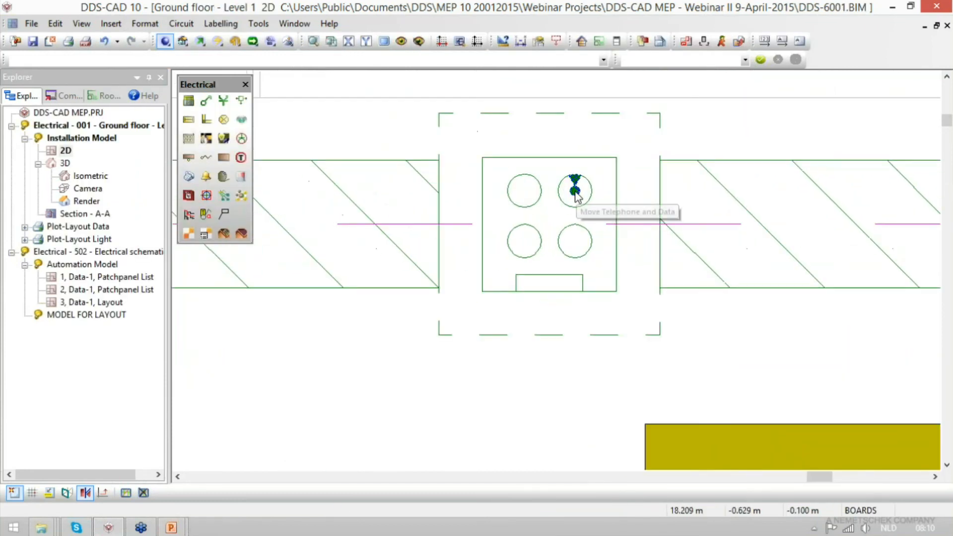
pyautogui.click(188, 100)
pyautogui.click(305, 120)
pyautogui.click(354, 142)
pyautogui.click(350, 155)
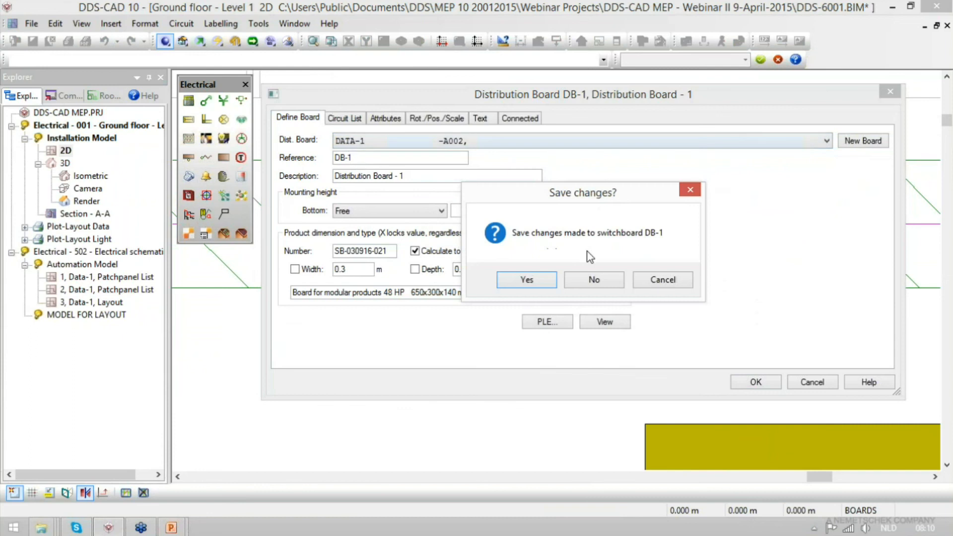
pyautogui.click(531, 277)
# - Draw cable 7 of the second patch panel's Data socket-1 circuit from the data outlet to the trunk with the existing CAT5 settings
pyautogui.click(347, 119)
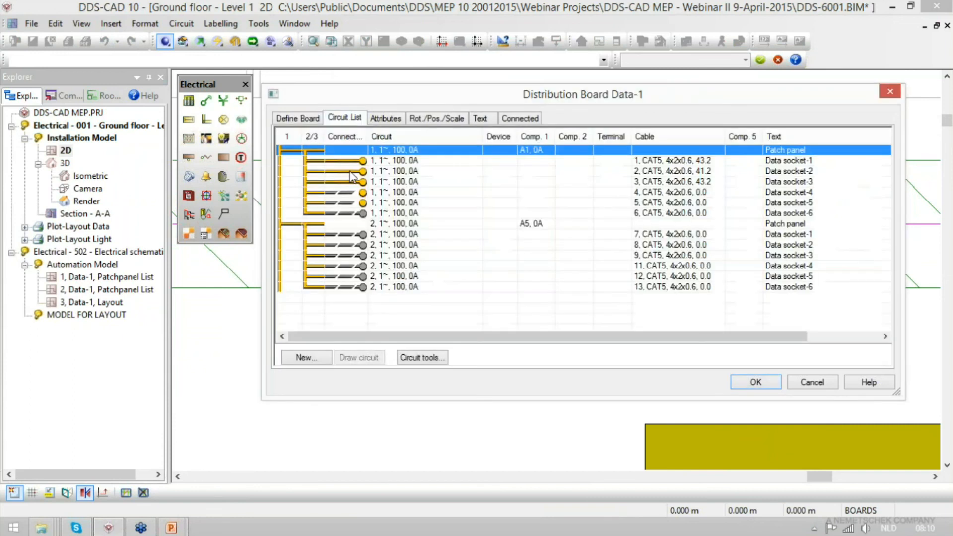
pyautogui.click(389, 236)
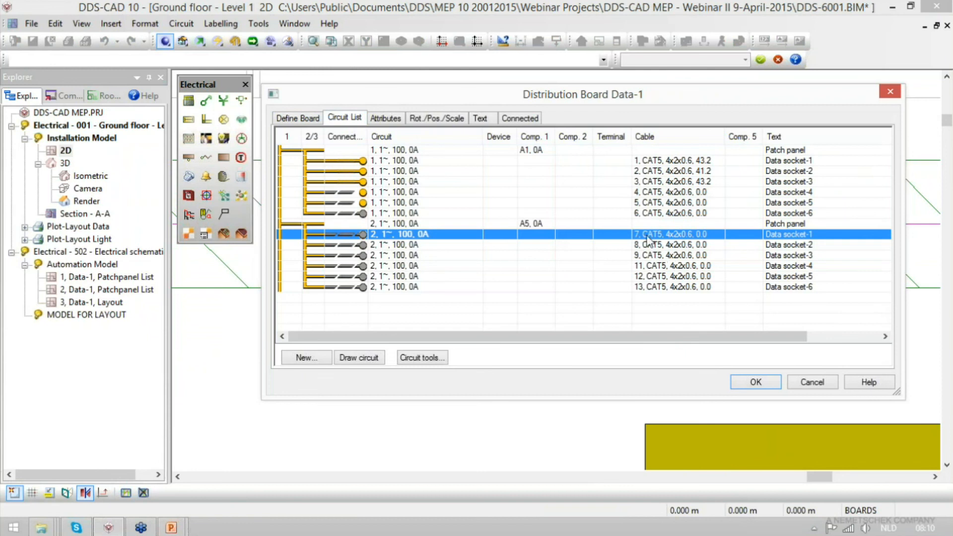
pyautogui.click(359, 357)
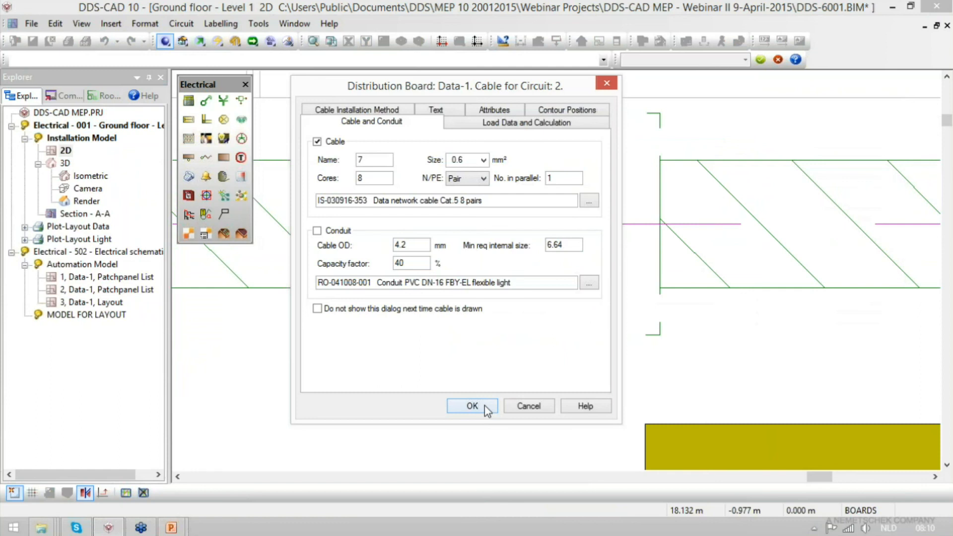
pyautogui.click(472, 406)
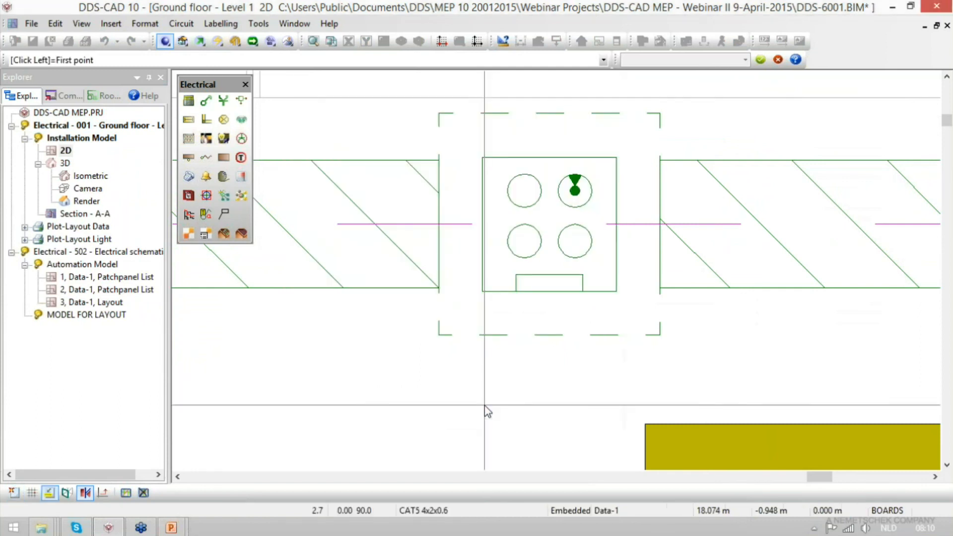
pyautogui.click(575, 180)
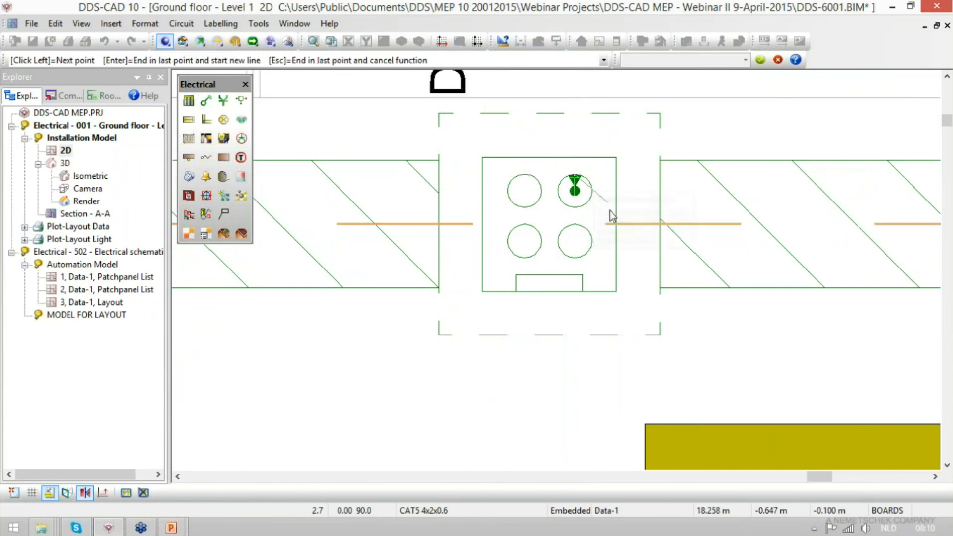
pyautogui.click(633, 224)
pyautogui.click(636, 227)
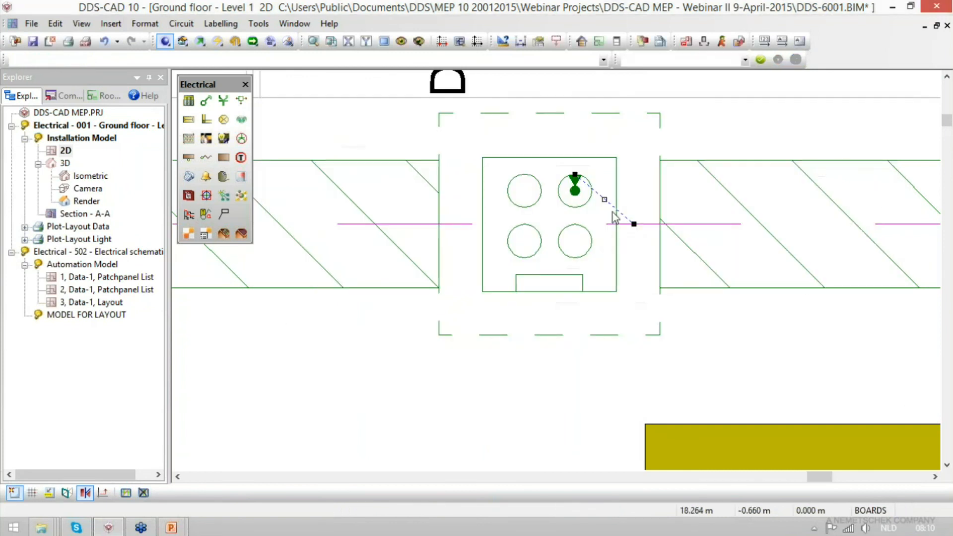
# - Inspect the new cable's load data and calculation values, including its length to the central
pyautogui.click(614, 212)
pyautogui.doubleClick(614, 211)
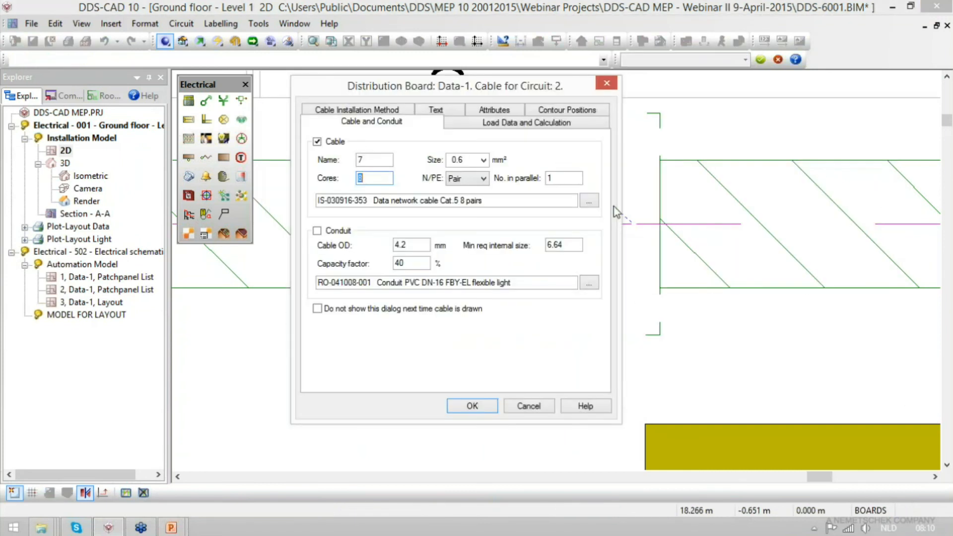
pyautogui.click(549, 128)
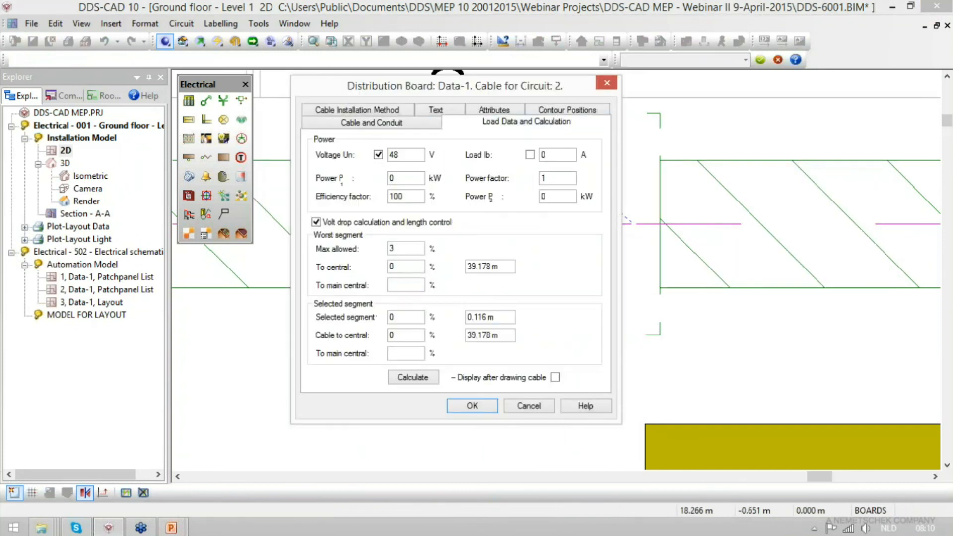
pyautogui.moveTo(503, 267); pyautogui.dragTo(467, 266)
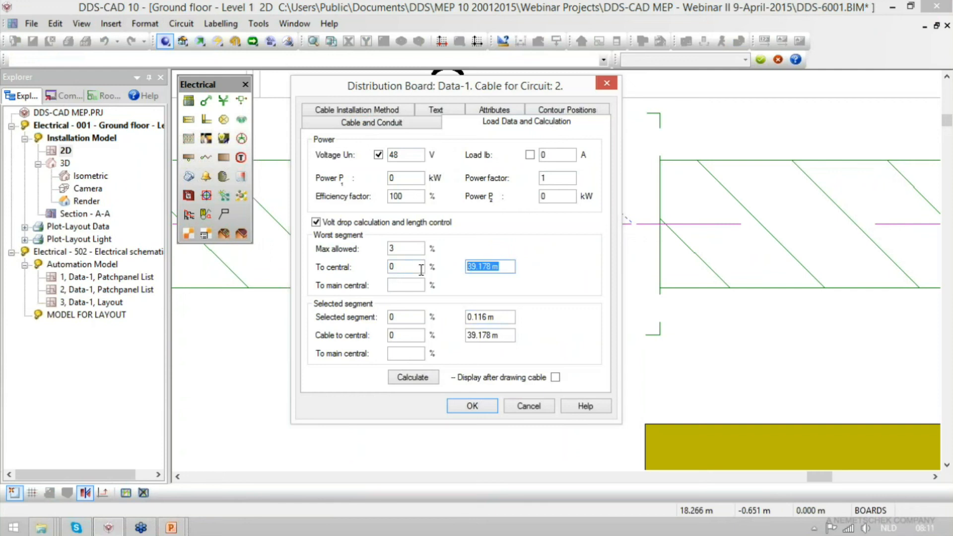
pyautogui.press('Escape')
# - Save the plan and check the cable length for Data socket-1 on the second patch panel list sheet
pyautogui.hotkey('ctrl', 's')
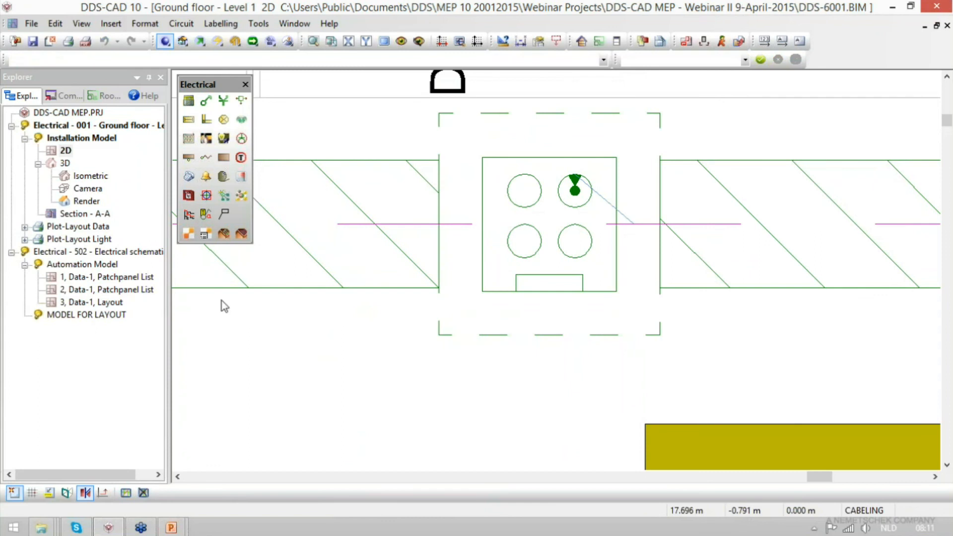
pyautogui.click(130, 293)
pyautogui.moveTo(576, 138); pyautogui.dragTo(694, 211)
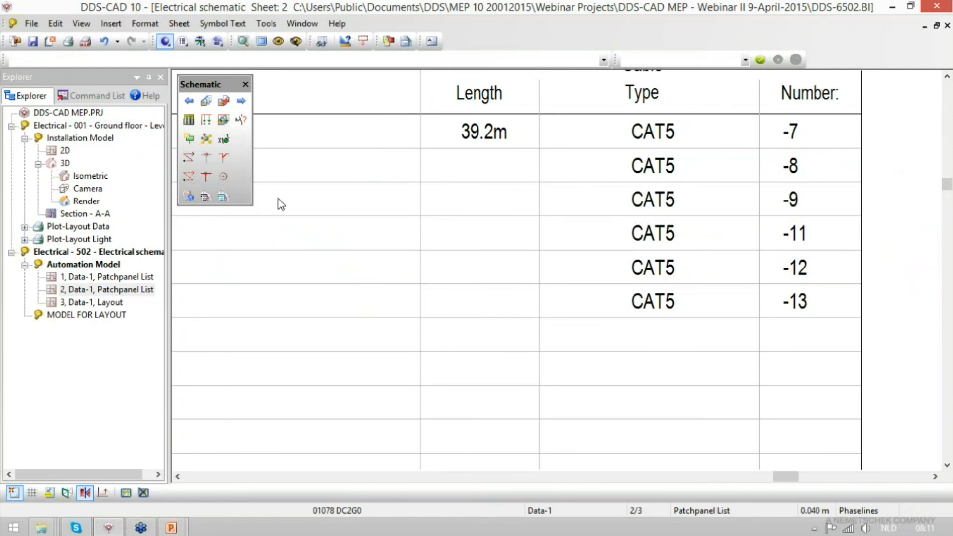
# - Create the parts list for the ground floor 2D plan and review its bill of quantity, including the data network cable
pyautogui.click(64, 153)
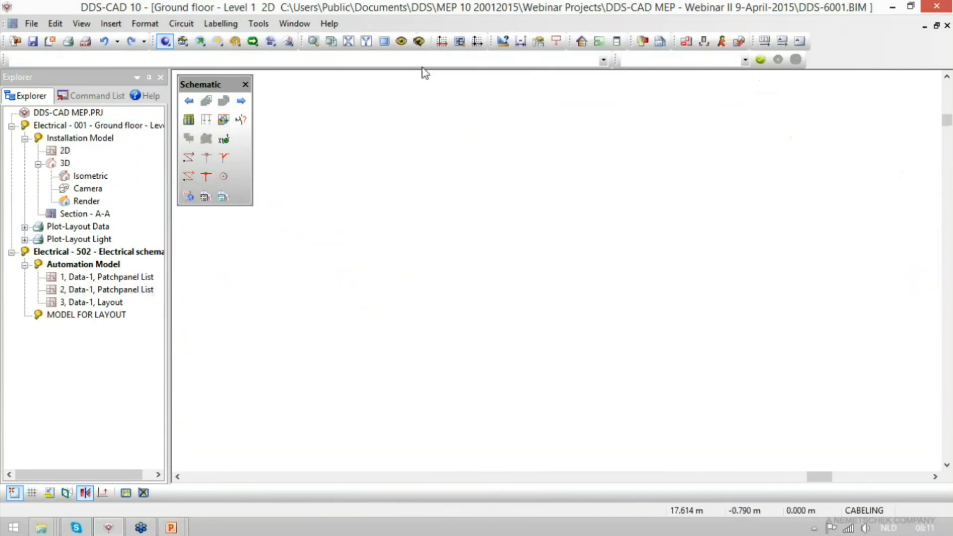
pyautogui.click(661, 43)
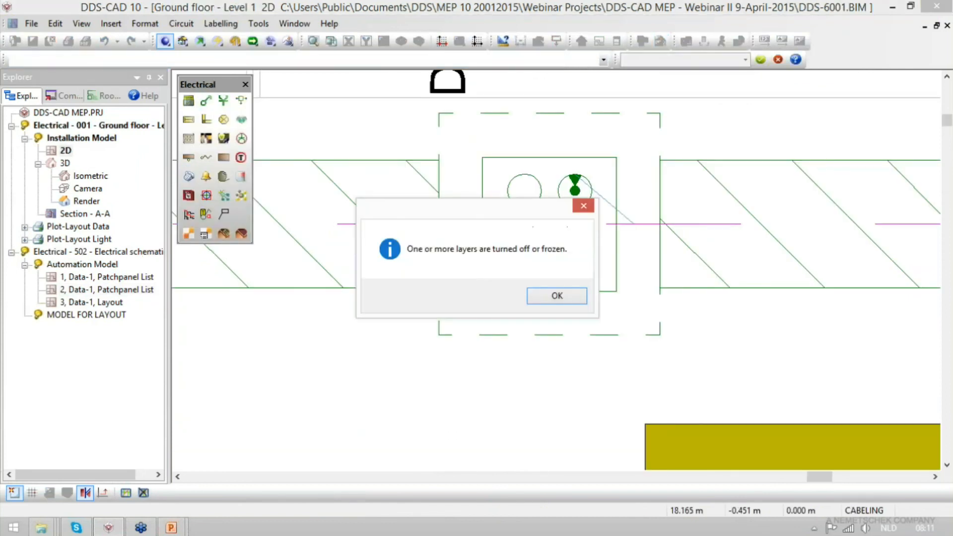
pyautogui.click(556, 296)
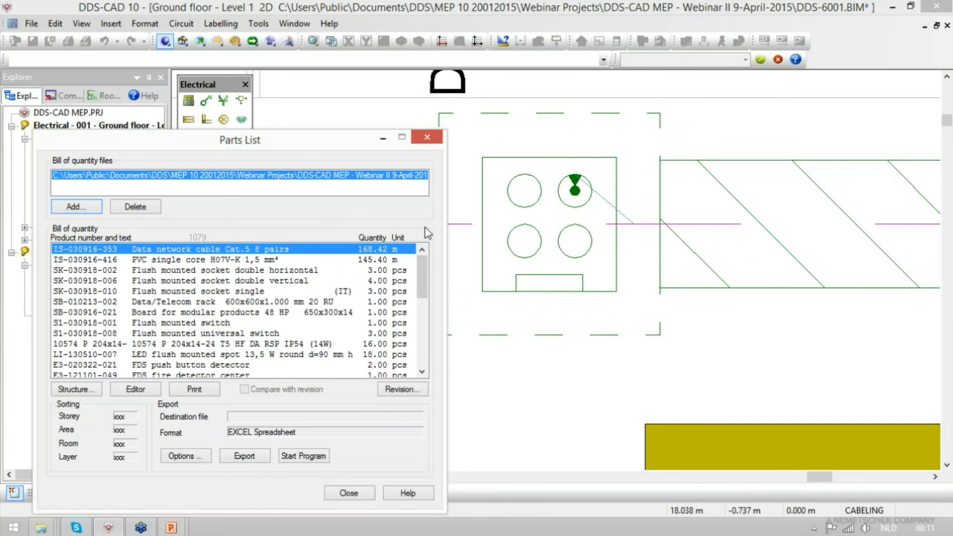
pyautogui.press('Escape')
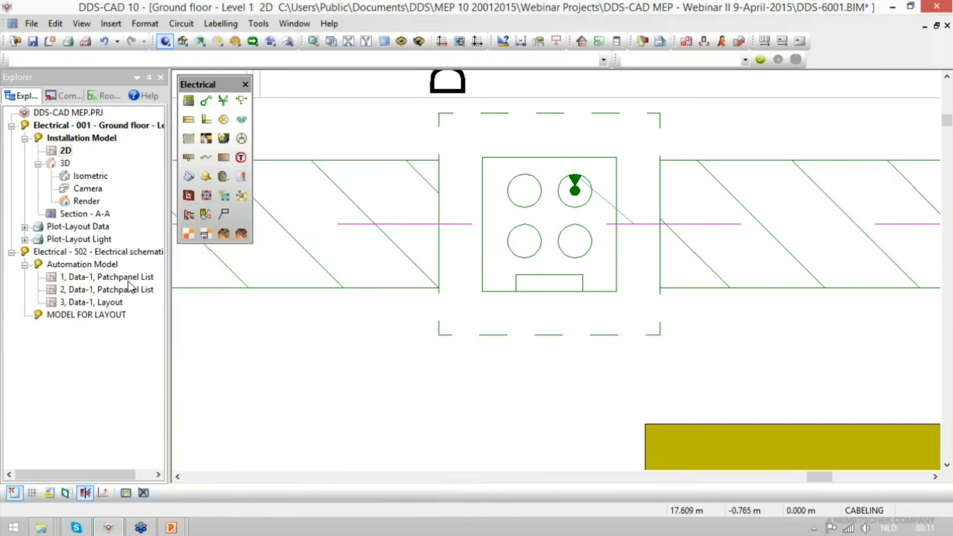
# - Open the Data-1 layout sheet and examine the components mounted in the Data Rack 20 RU front view
pyautogui.doubleClick(110, 303)
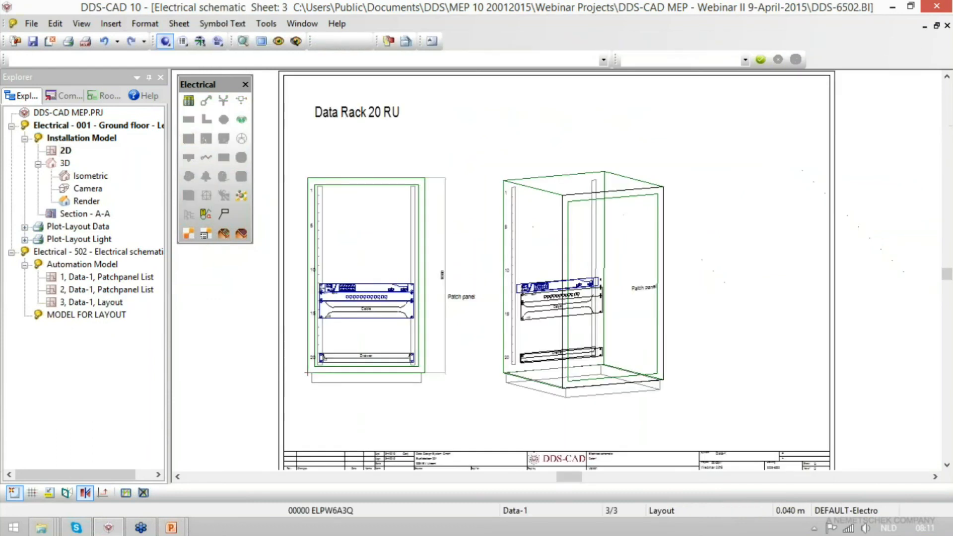
pyautogui.scroll(3, 289, 352)
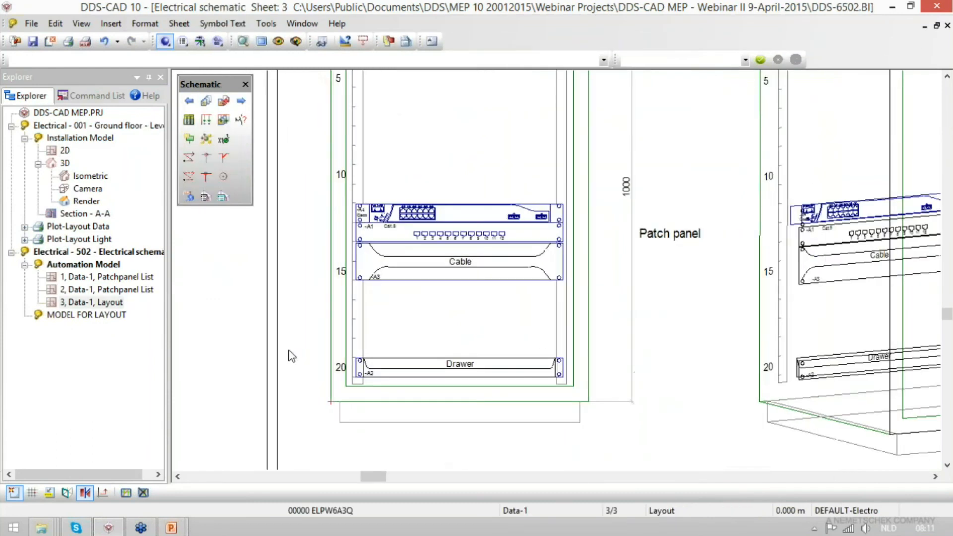
pyautogui.scroll(2, 372, 246)
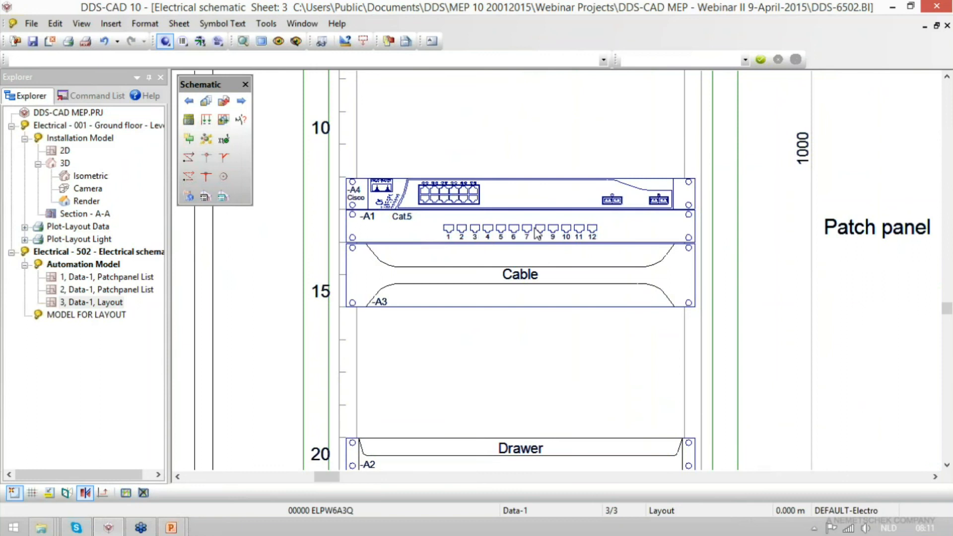
# - Place the 12-port Cat.5 patch panel A5 above the Cisco unit A4 in the layout sheet's front view of the rack
pyautogui.click(189, 141)
pyautogui.click(288, 208)
pyautogui.click(244, 218)
pyautogui.click(204, 225)
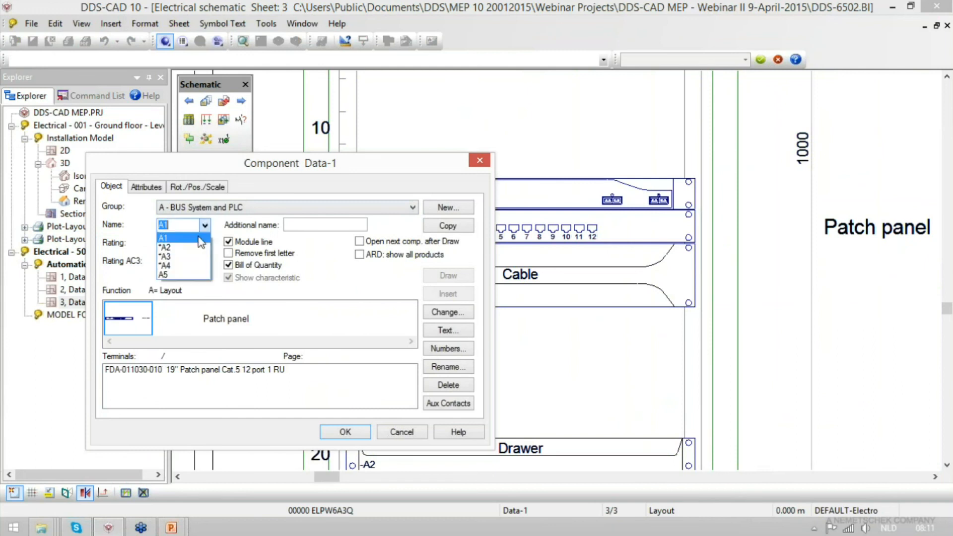
pyautogui.click(184, 275)
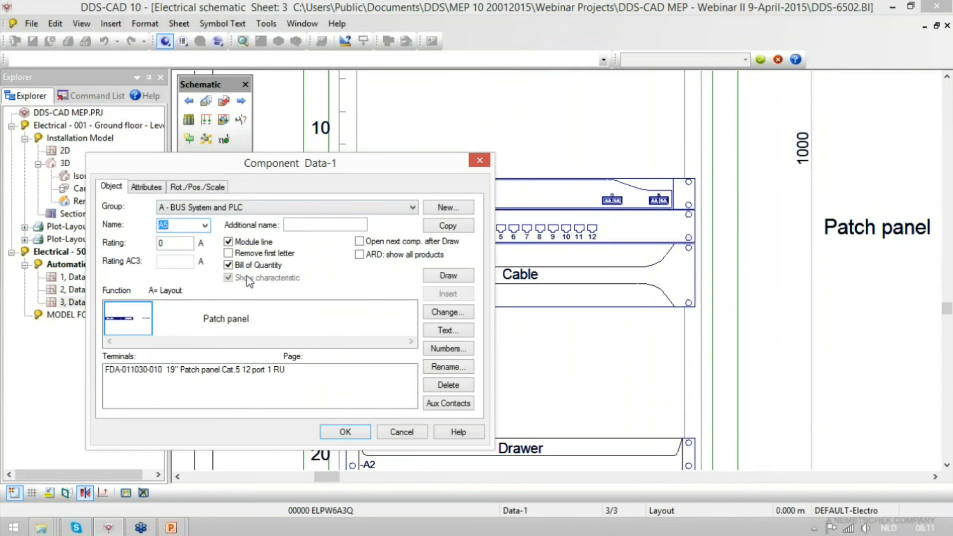
pyautogui.click(435, 277)
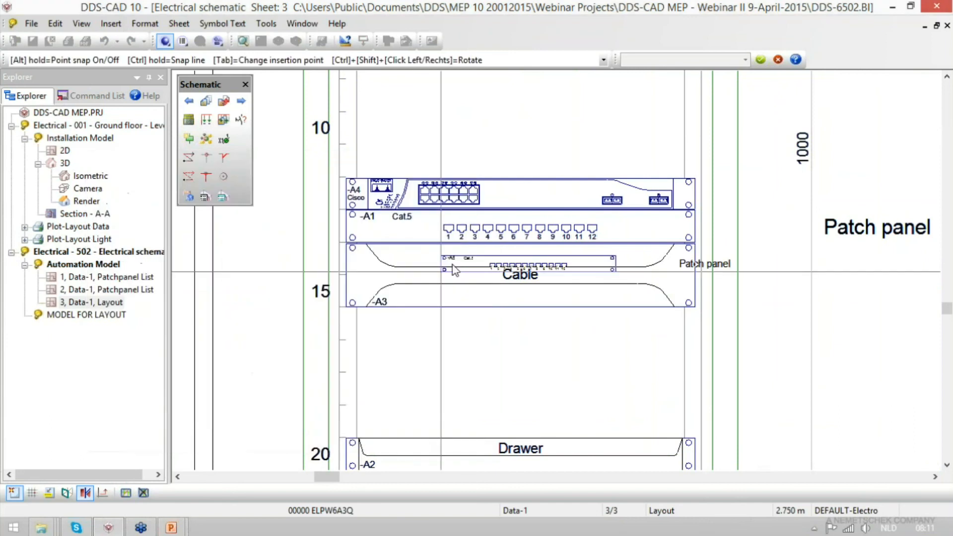
pyautogui.click(348, 179)
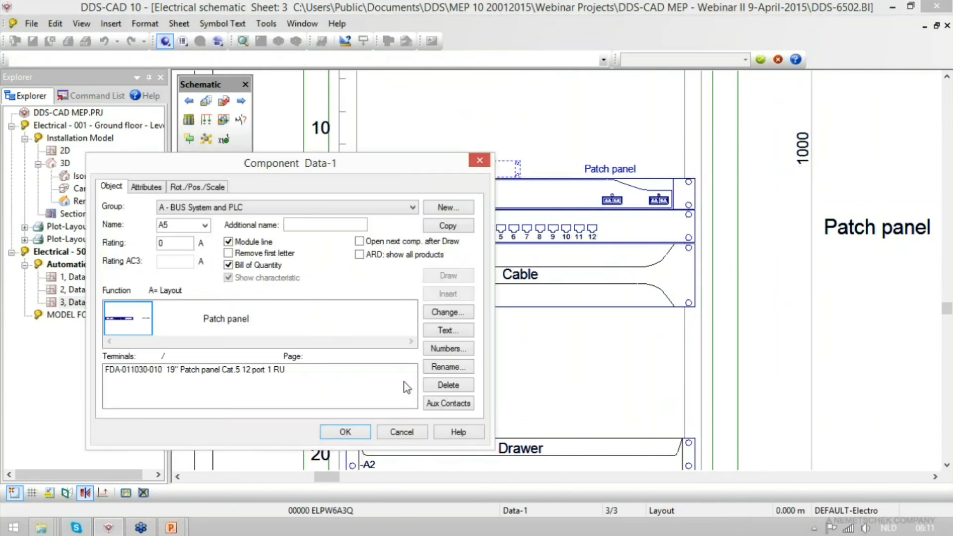
pyautogui.press('Return')
# - Set the scale of patch panel A5 on the layout sheet to 2
pyautogui.doubleClick(417, 165)
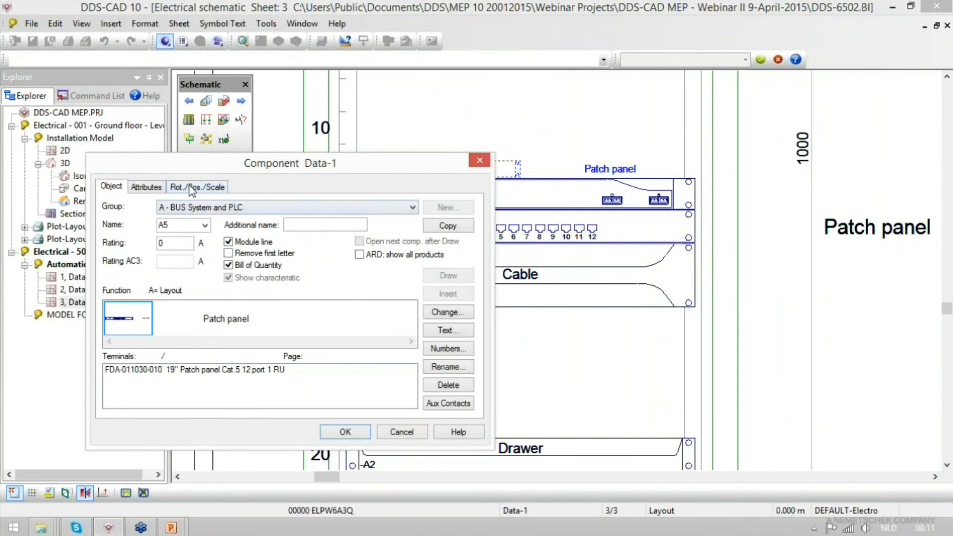
pyautogui.click(194, 187)
pyautogui.doubleClick(332, 219)
pyautogui.write('2')
pyautogui.click(346, 432)
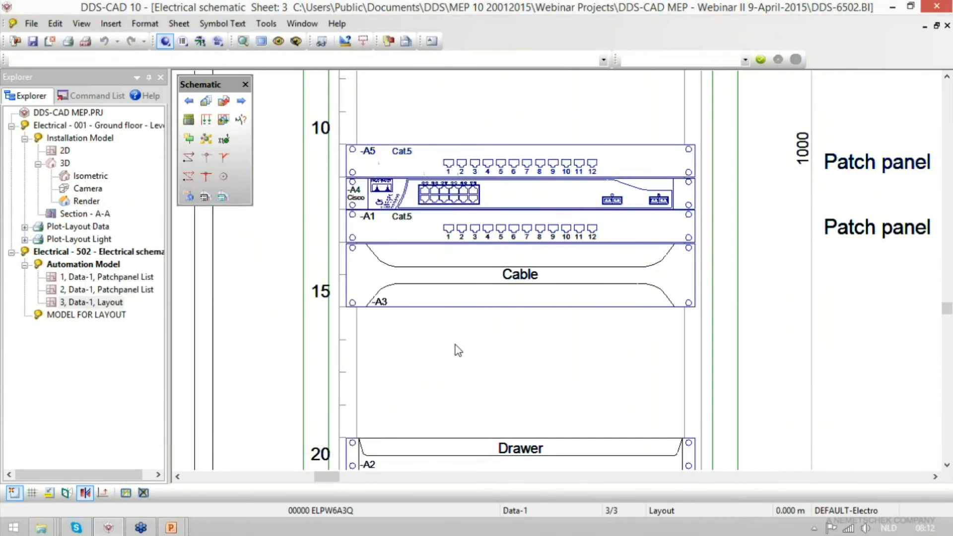
# - Delete patch panel A5 from the rack's front view on the layout sheet
pyautogui.scroll(-2, 451, 423)
pyautogui.scroll(-2, 406, 403)
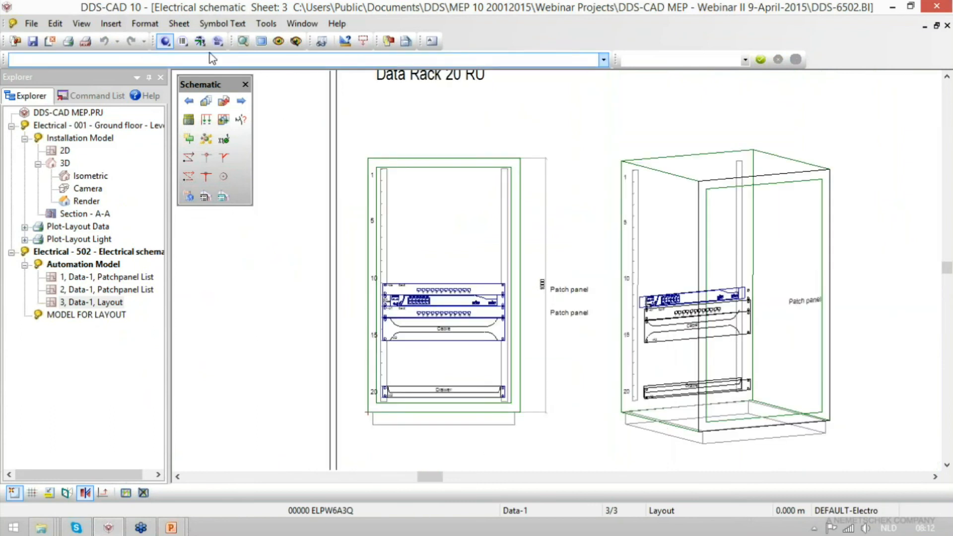
pyautogui.click(438, 293)
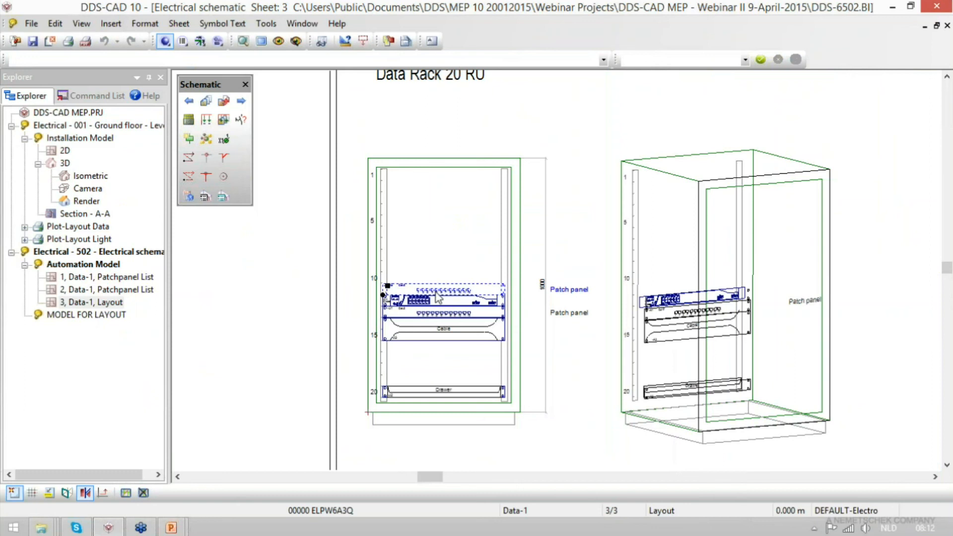
pyautogui.press('Delete')
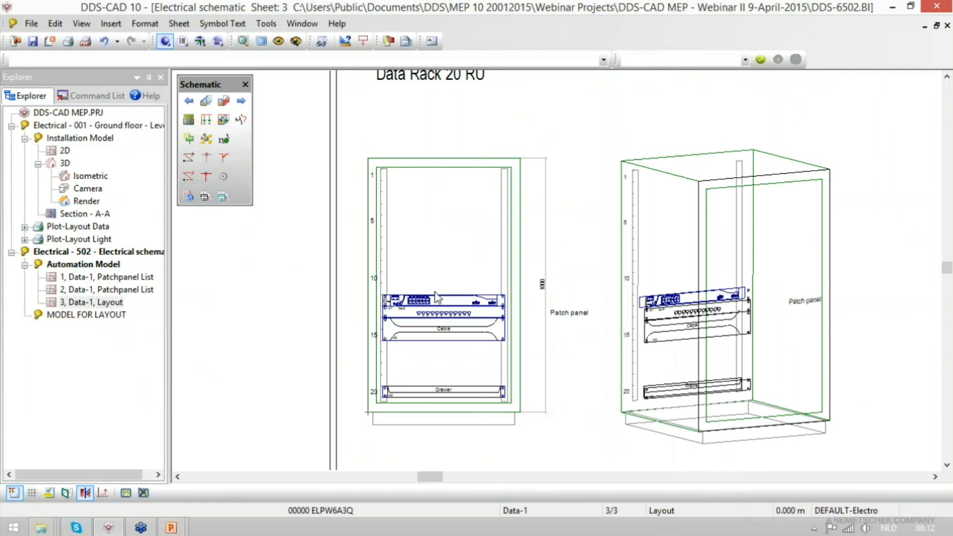
# - Mount the 12-port Cat.5 patch panel A5 inside the rack in the model for layout, directly above the Cisco unit A4
pyautogui.click(182, 42)
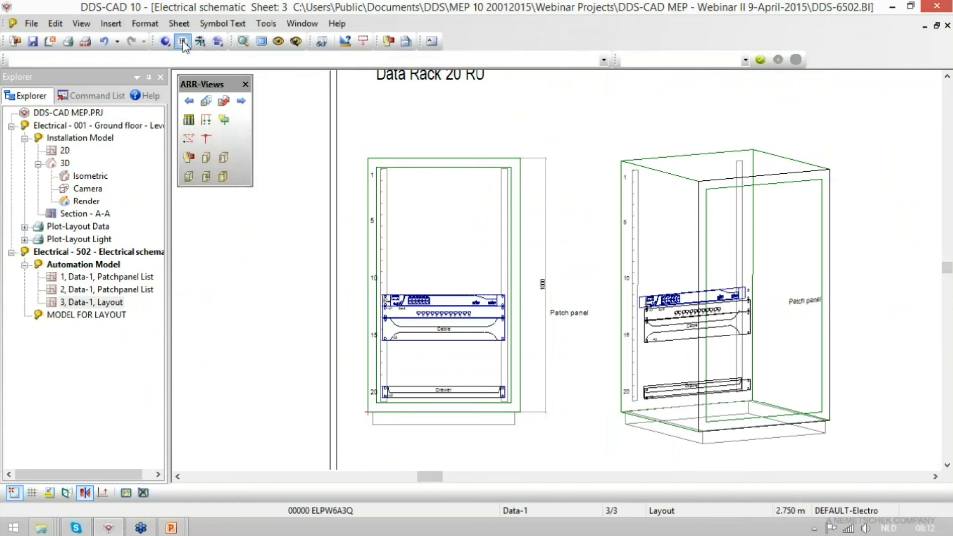
pyautogui.click(200, 41)
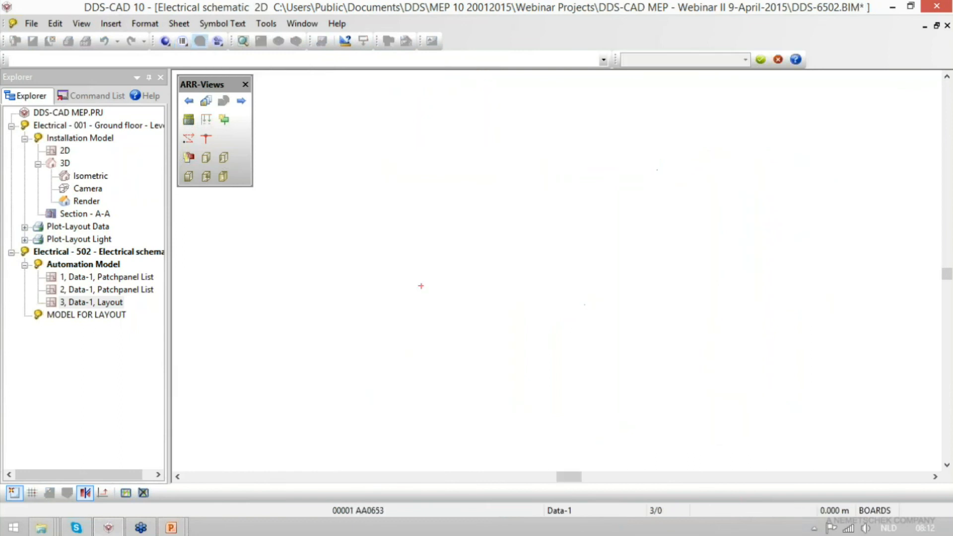
pyautogui.scroll(3, 488, 263)
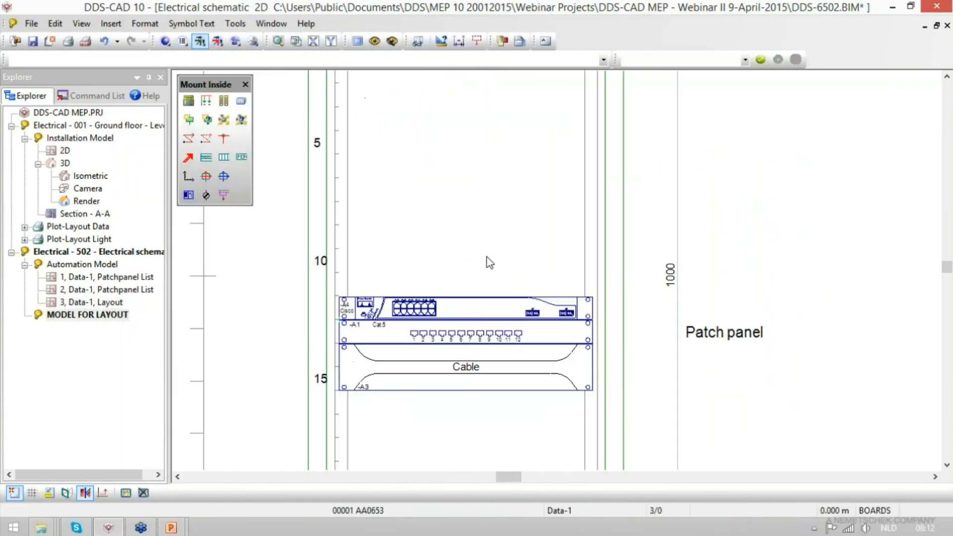
pyautogui.click(208, 121)
pyautogui.click(213, 210)
pyautogui.click(214, 219)
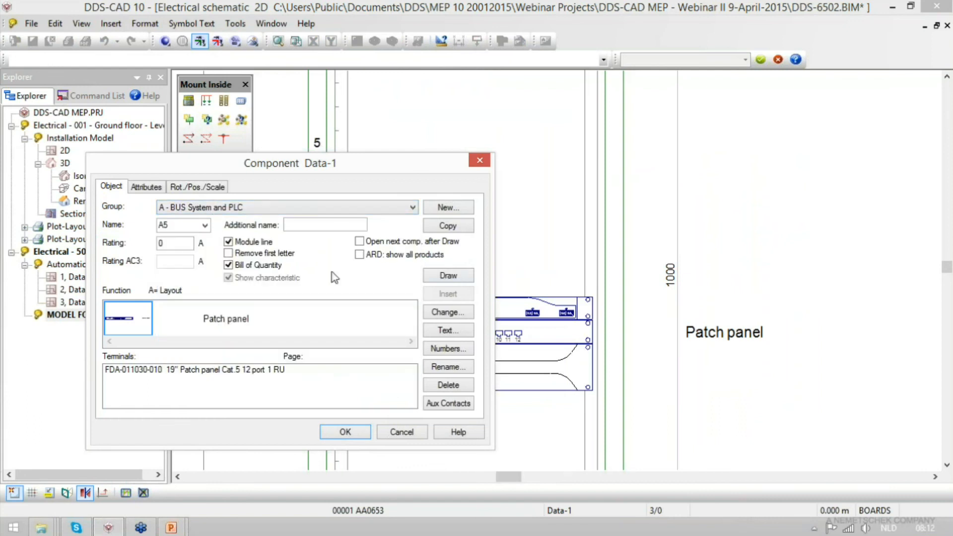
pyautogui.click(448, 275)
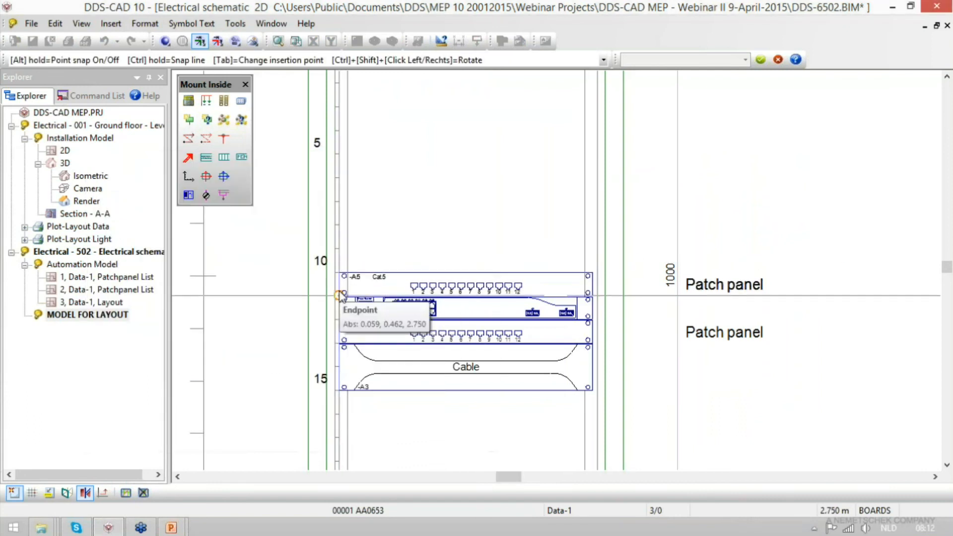
pyautogui.click(341, 296)
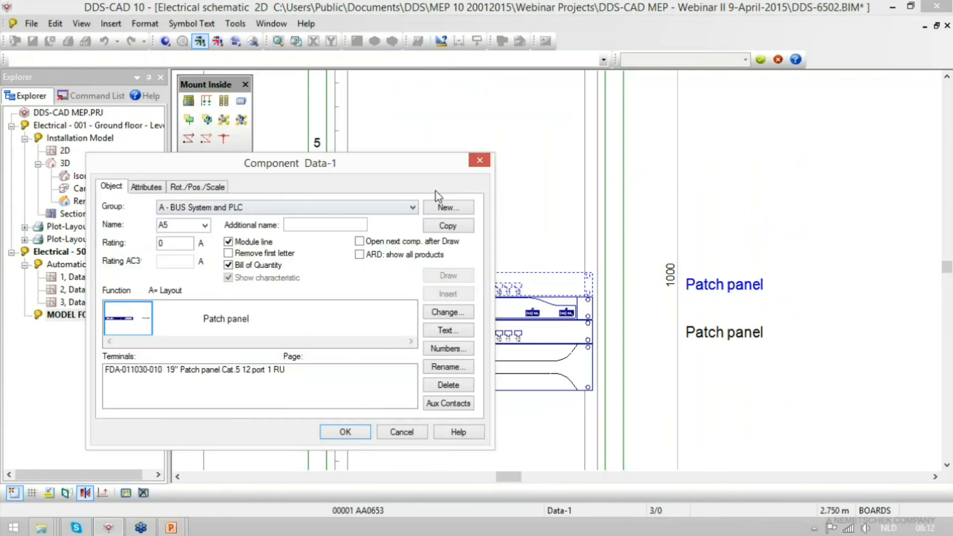
pyautogui.click(337, 437)
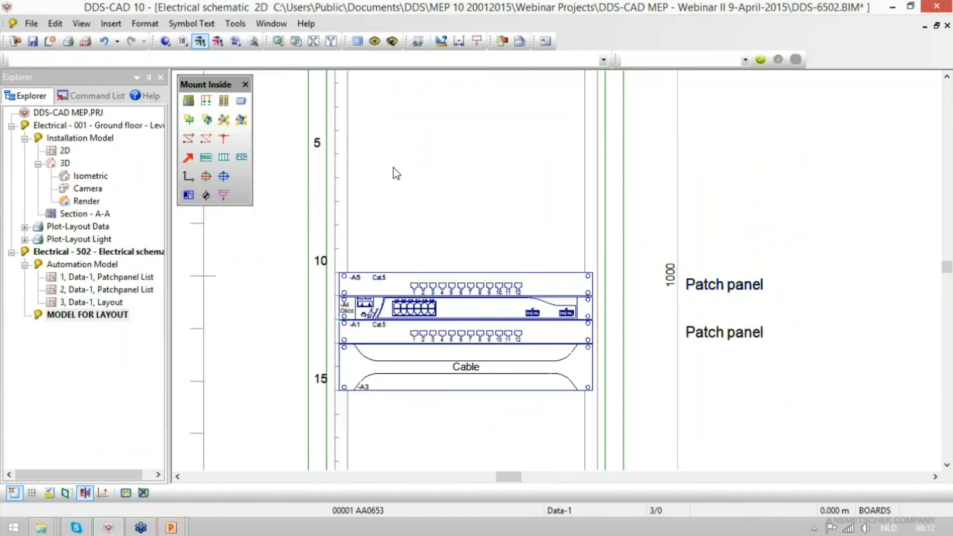
pyautogui.click(188, 176)
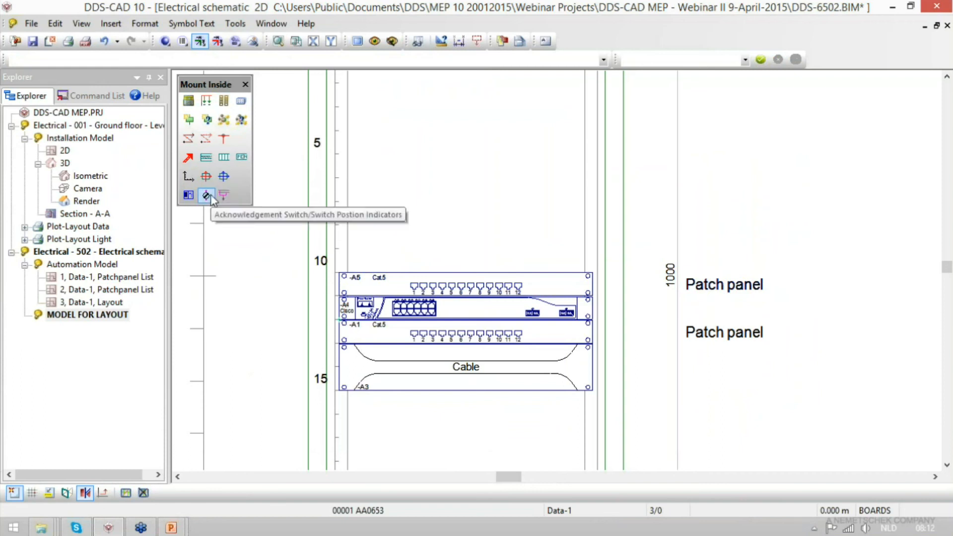
# - Return to the Data-1 layout sheet and check the patch panels in the rack's front and 3D views
pyautogui.click(182, 42)
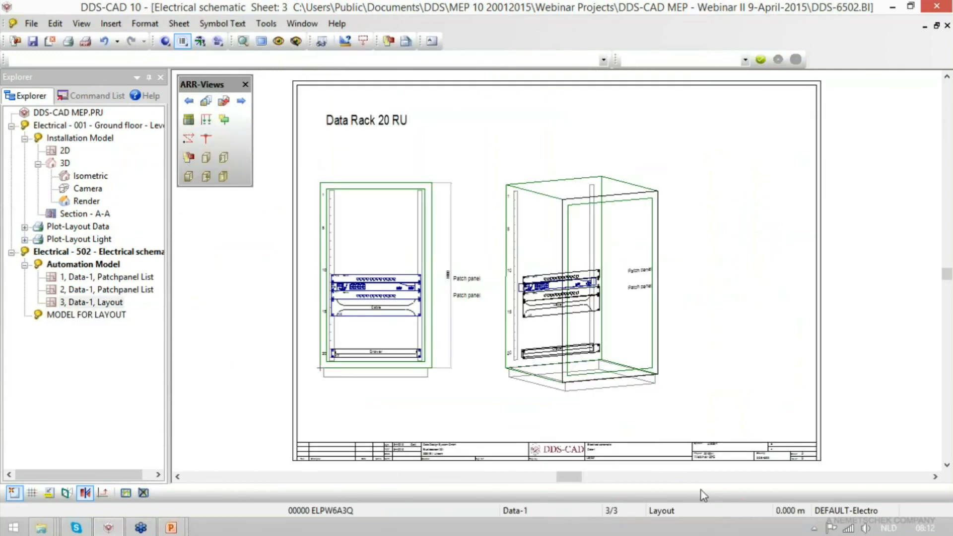
pyautogui.scroll(5, 330, 292)
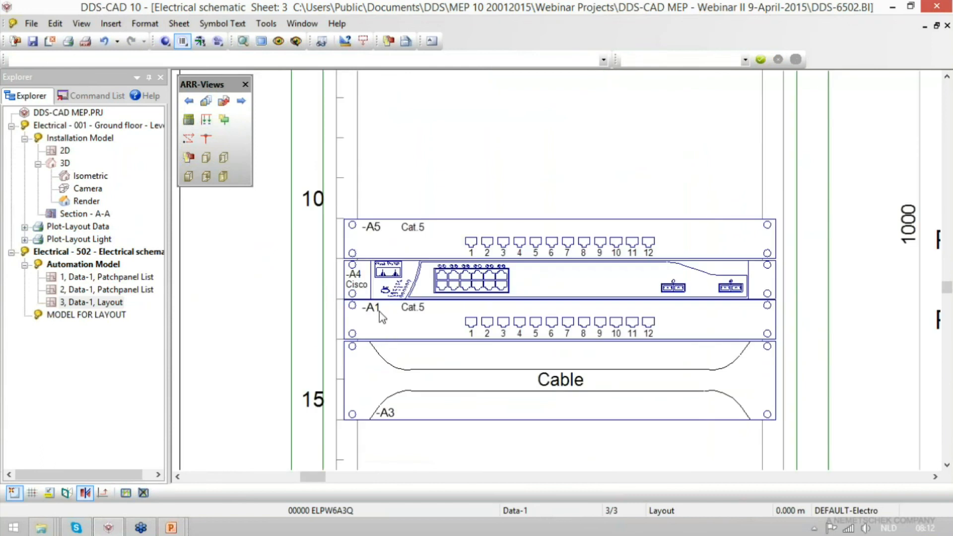
pyautogui.scroll(-4, 381, 317)
pyautogui.scroll(-1, 381, 317)
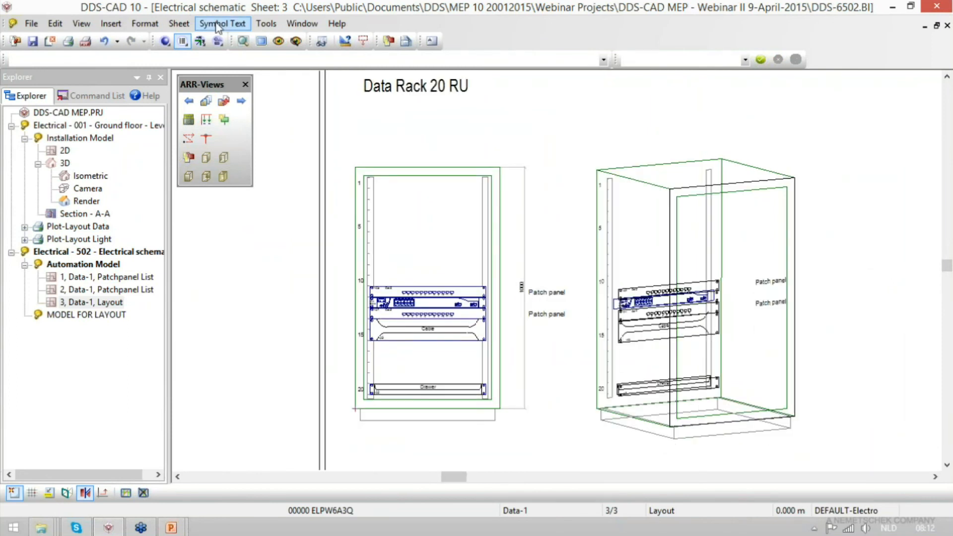
# - Go back to the ground floor 2D plan and inspect the DB-1.40.4 lighting cable's load data and calculation, including the length to the central
pyautogui.doubleClick(64, 151)
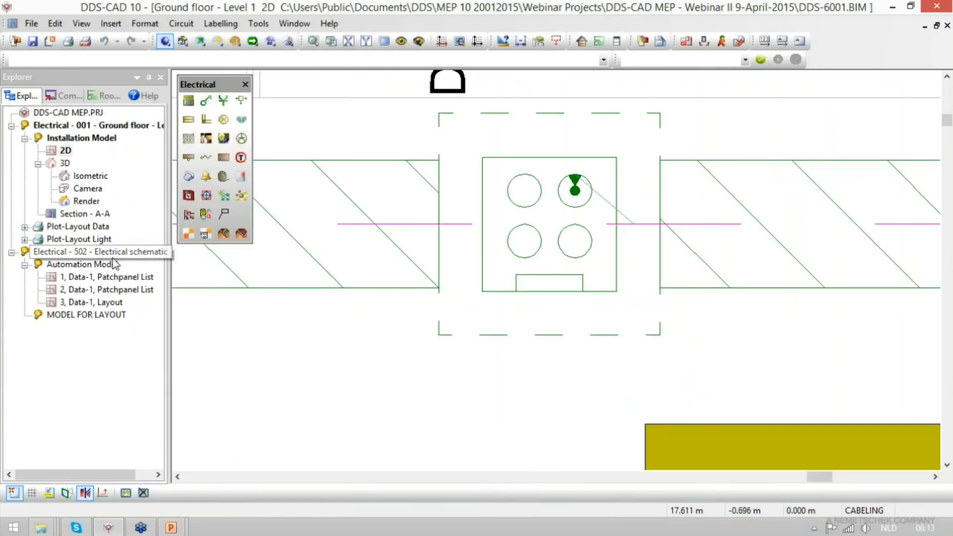
pyautogui.click(128, 253)
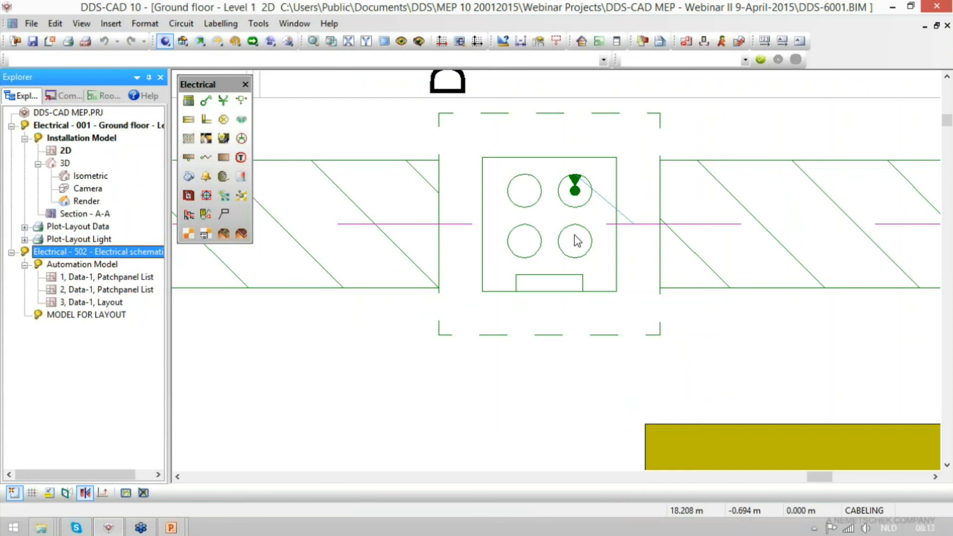
pyautogui.doubleClick(72, 150)
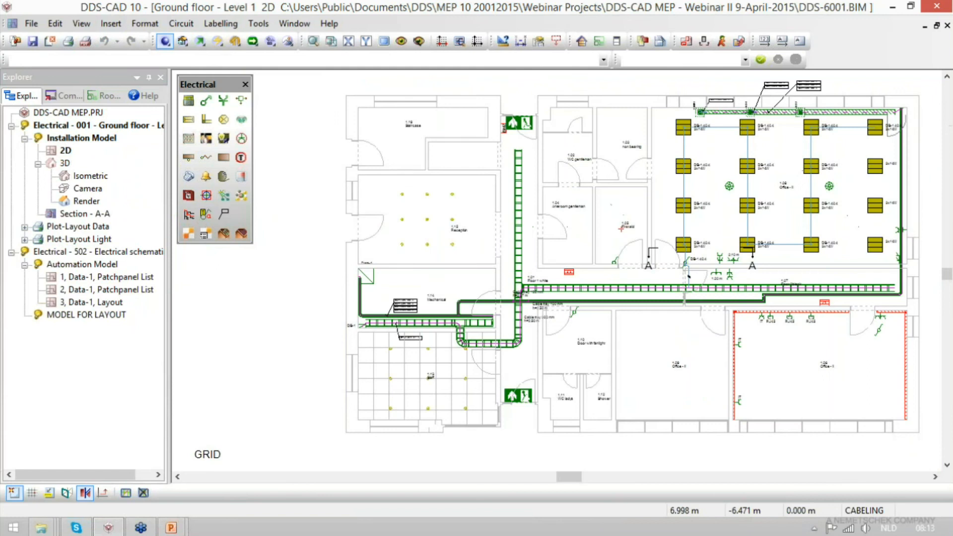
pyautogui.moveTo(641, 176); pyautogui.dragTo(846, 308)
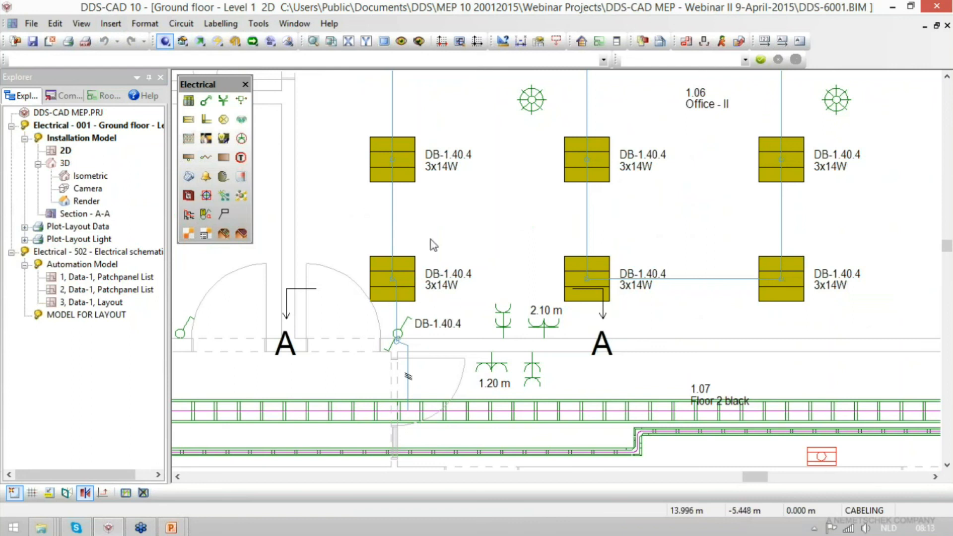
pyautogui.click(408, 376)
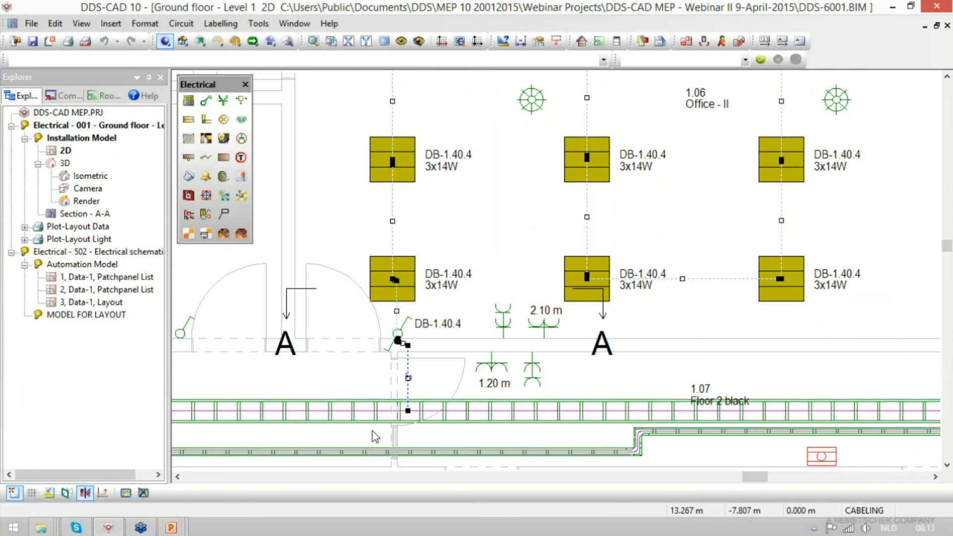
pyautogui.doubleClick(409, 370)
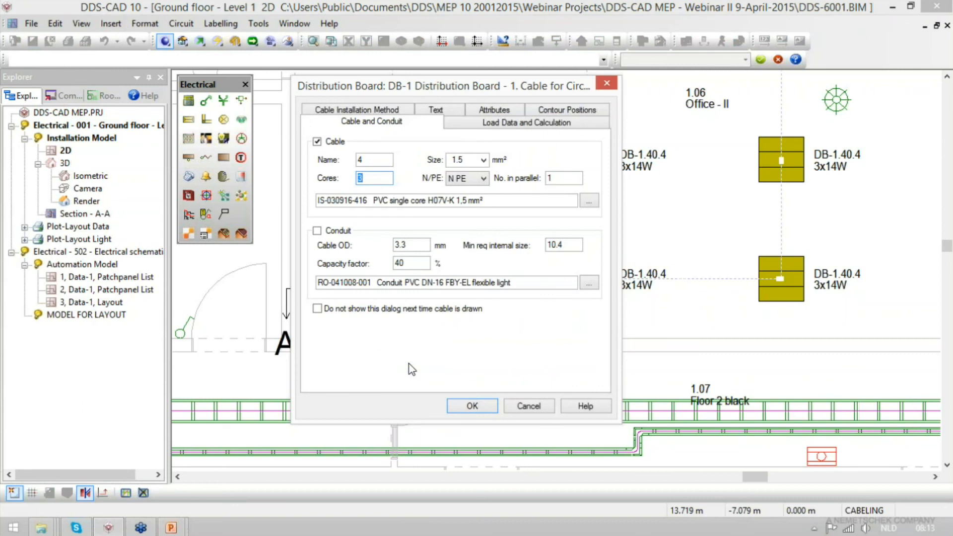
pyautogui.click(520, 124)
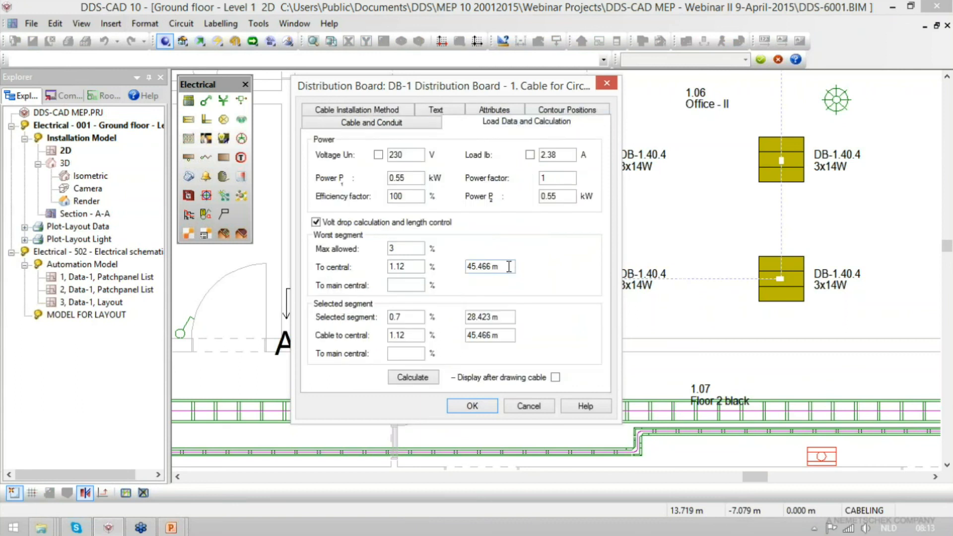
pyautogui.moveTo(509, 267); pyautogui.dragTo(455, 268)
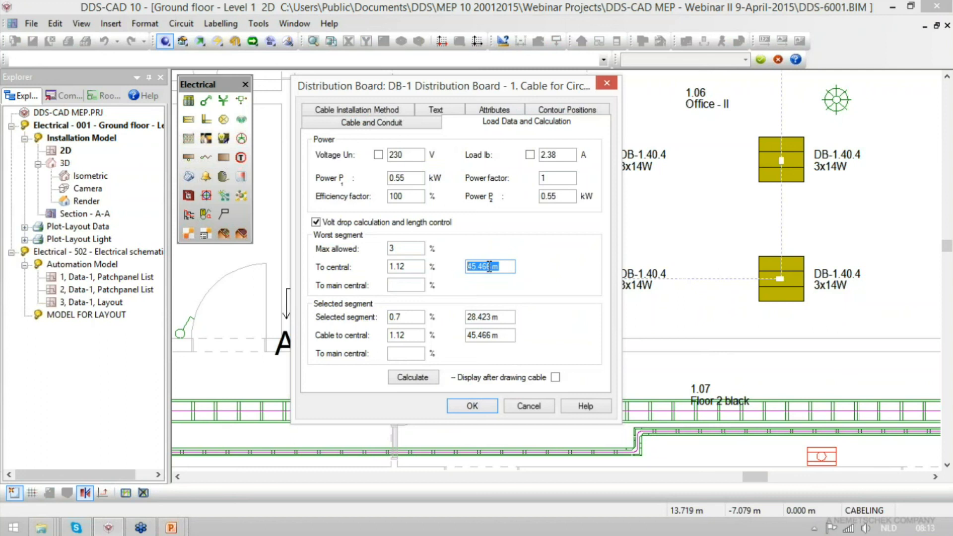
# - Compare the worst-segment and selected-segment cable lengths and volt drops of the DB-1.40.4 lighting cable, including the main central value
pyautogui.moveTo(499, 88); pyautogui.dragTo(713, 97)
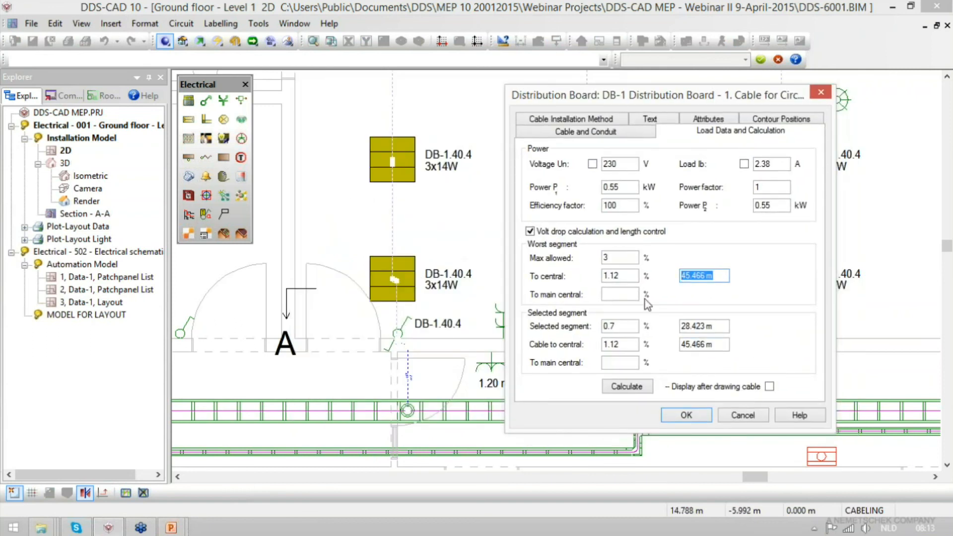
pyautogui.moveTo(681, 326); pyautogui.dragTo(737, 342)
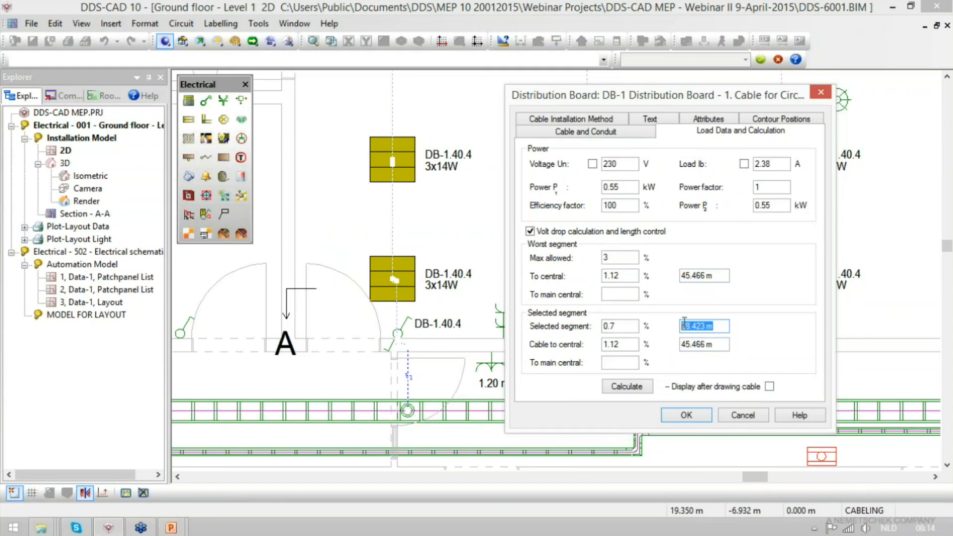
pyautogui.moveTo(634, 275); pyautogui.dragTo(607, 276)
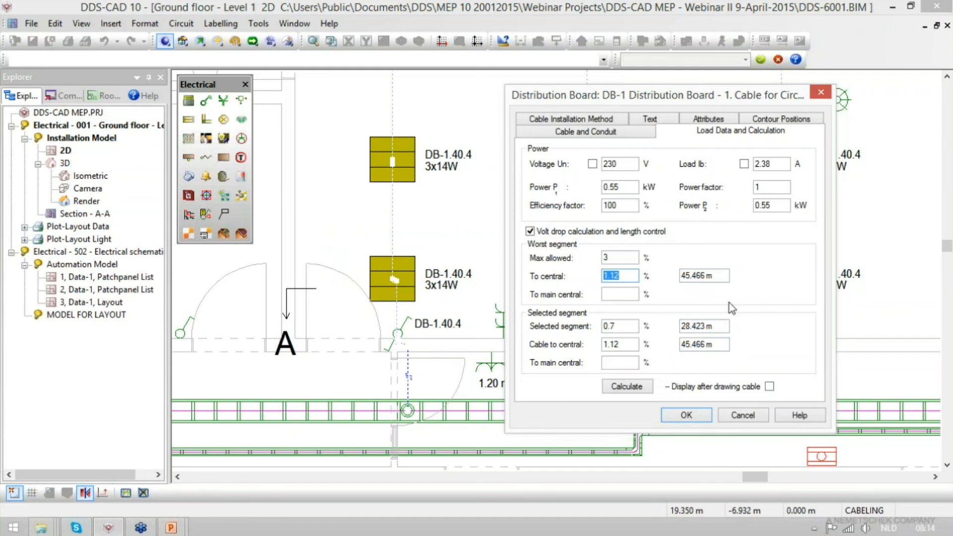
pyautogui.click(617, 294)
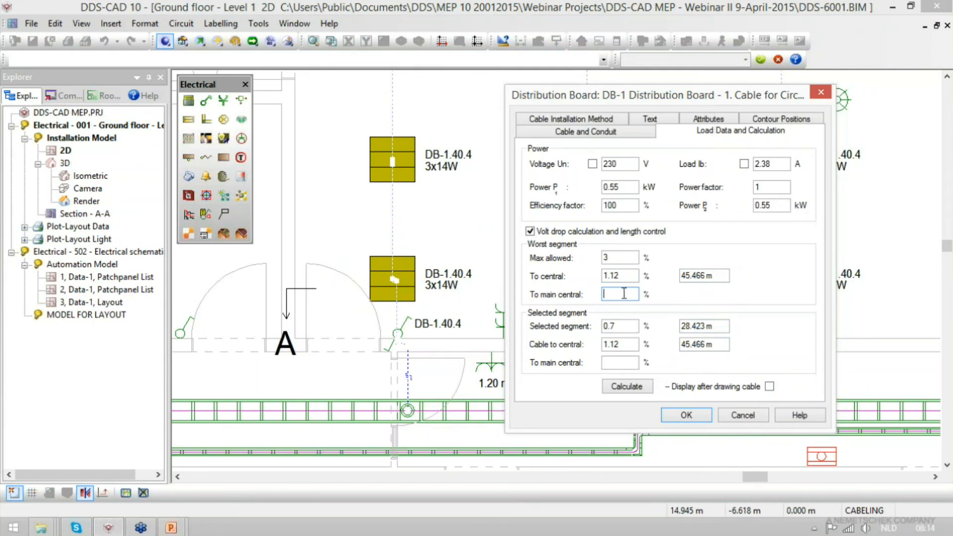
pyautogui.click(690, 416)
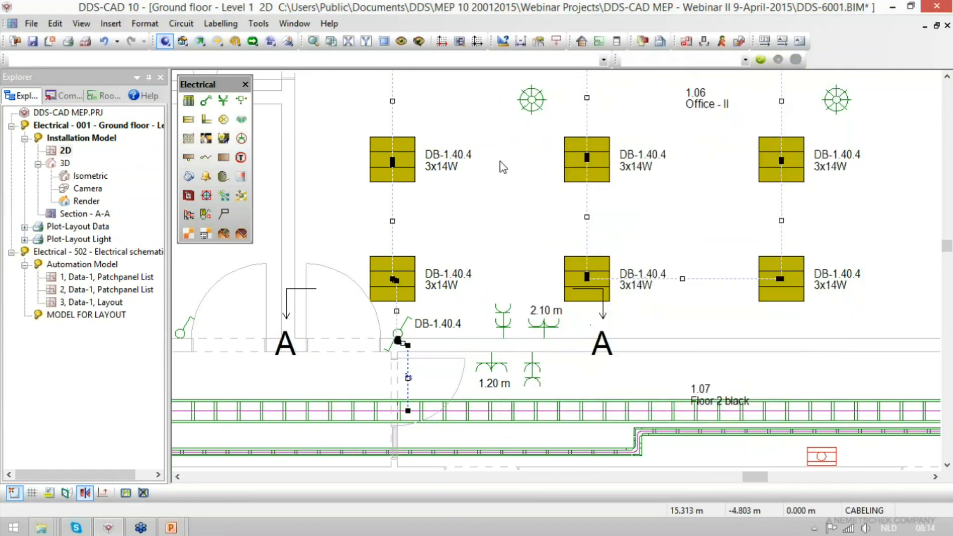
# - Place the main distribution board MDB-1 outside the building, just above the GRID label on the ground floor plan
pyautogui.click(315, 41)
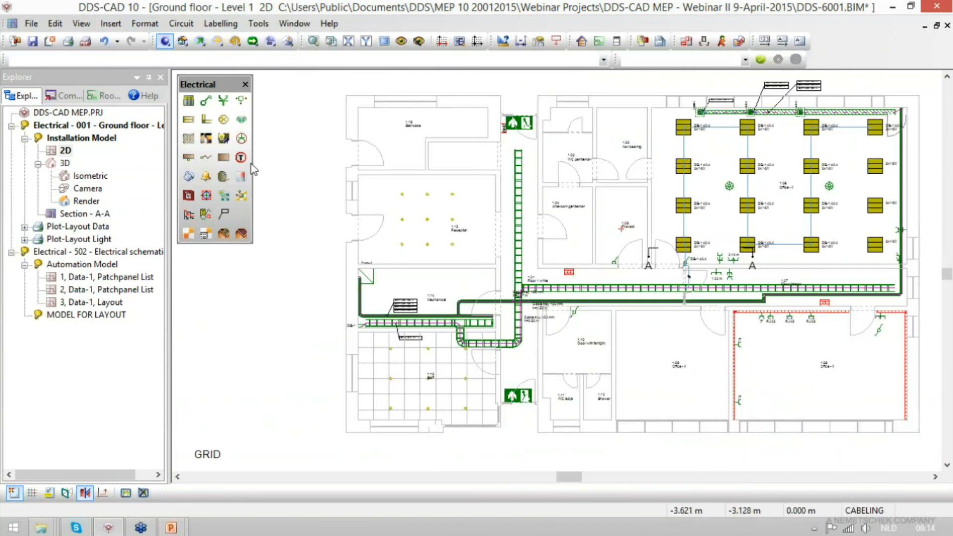
pyautogui.click(189, 101)
pyautogui.click(298, 118)
pyautogui.click(360, 141)
pyautogui.click(365, 176)
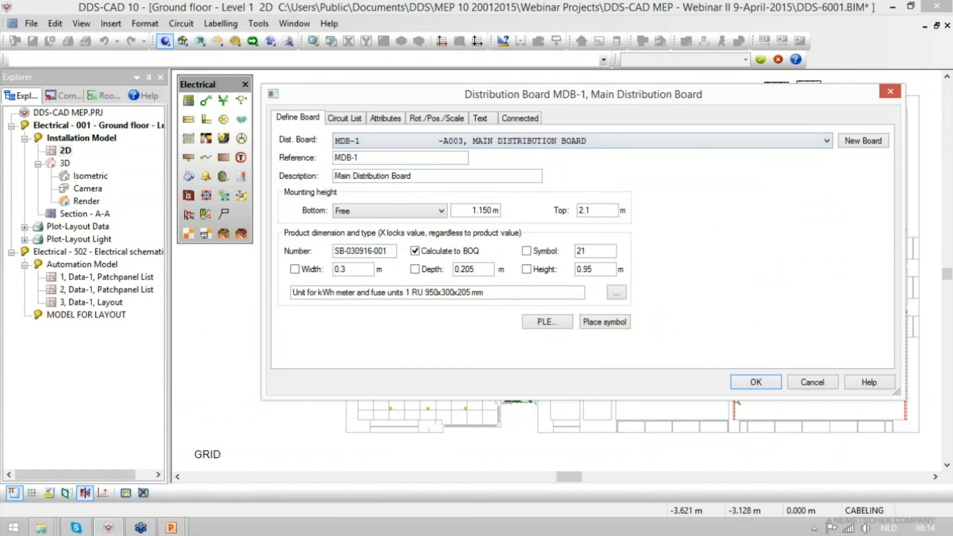
pyautogui.click(613, 323)
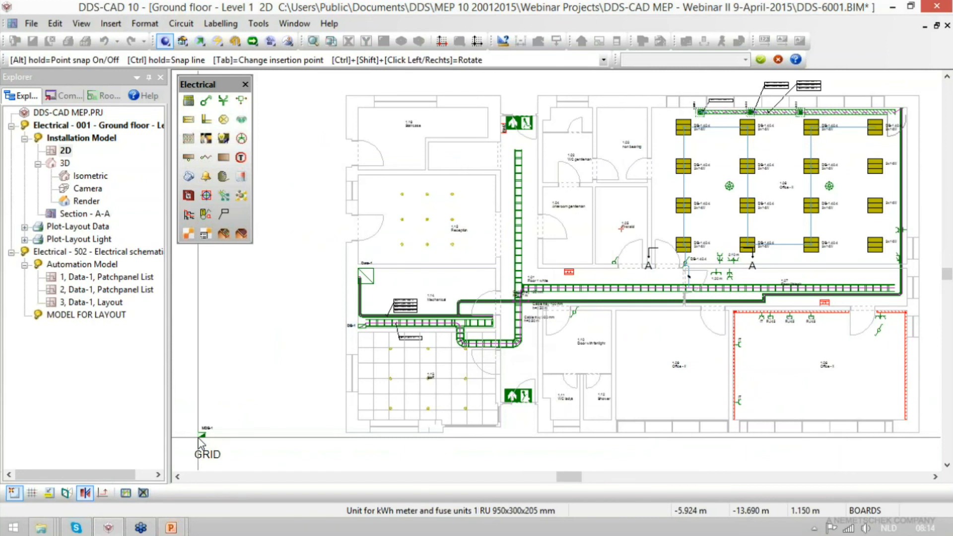
pyautogui.click(199, 440)
# - Start a new Supply/Generator circuit on board MDB-1, using type IIF, Supply with protective device with cable
pyautogui.scroll(4, 185, 473)
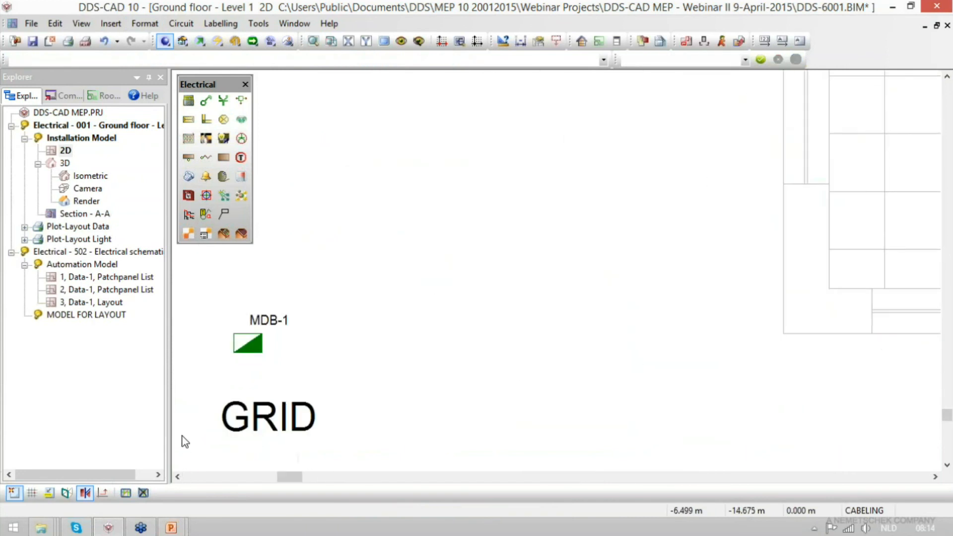
pyautogui.doubleClick(256, 347)
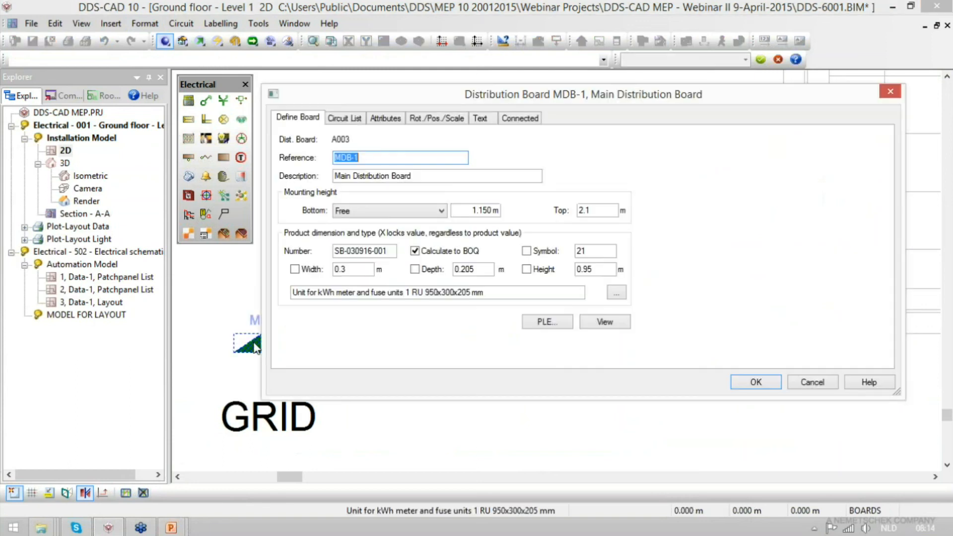
pyautogui.click(355, 122)
pyautogui.click(348, 149)
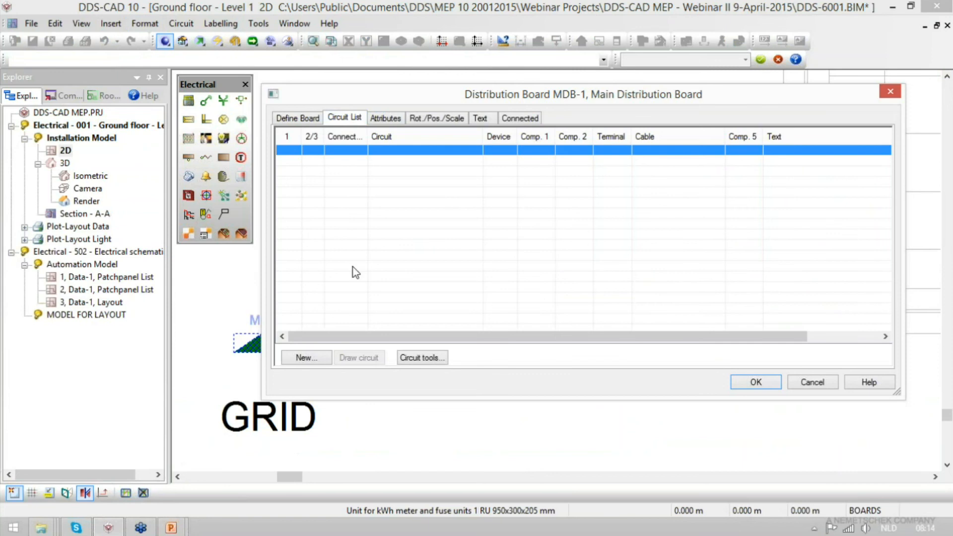
pyautogui.click(327, 360)
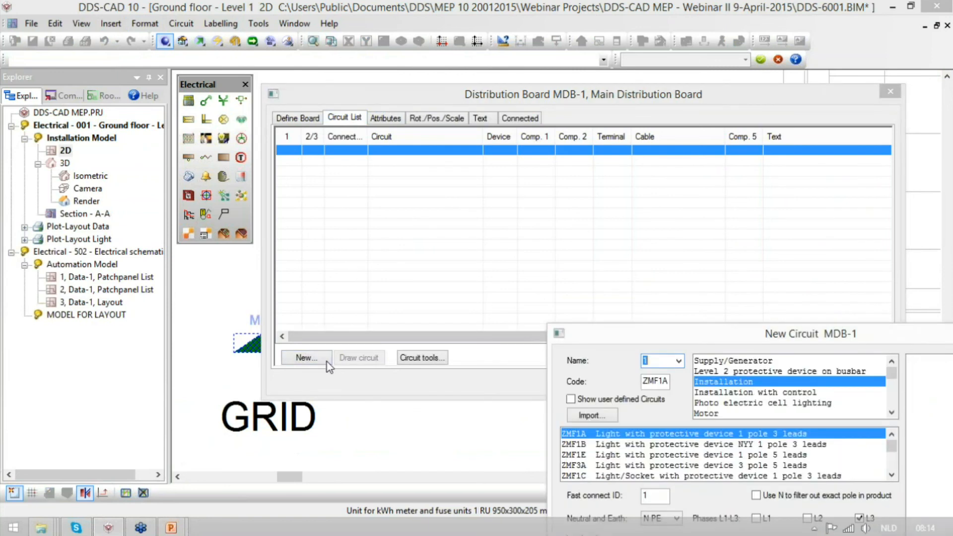
pyautogui.moveTo(600, 339); pyautogui.dragTo(416, 191)
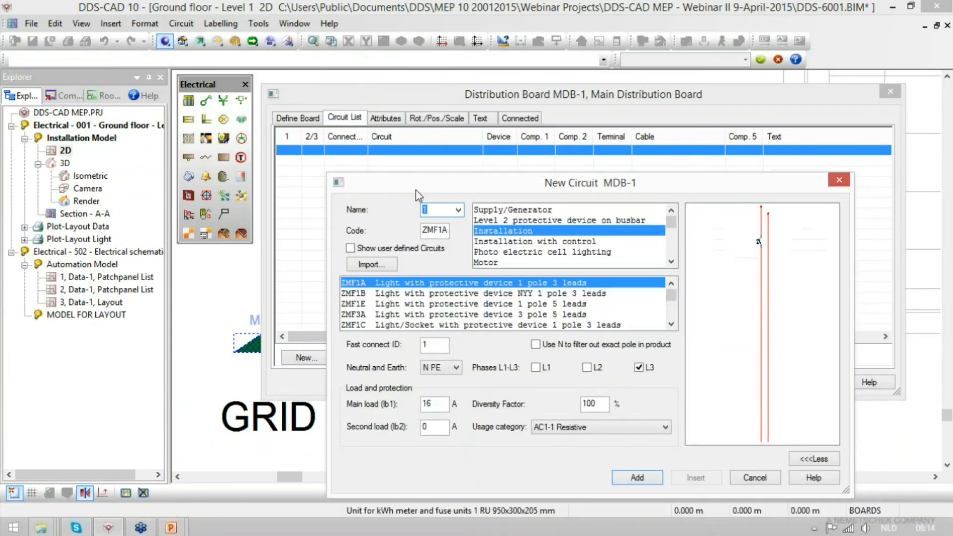
pyautogui.click(521, 209)
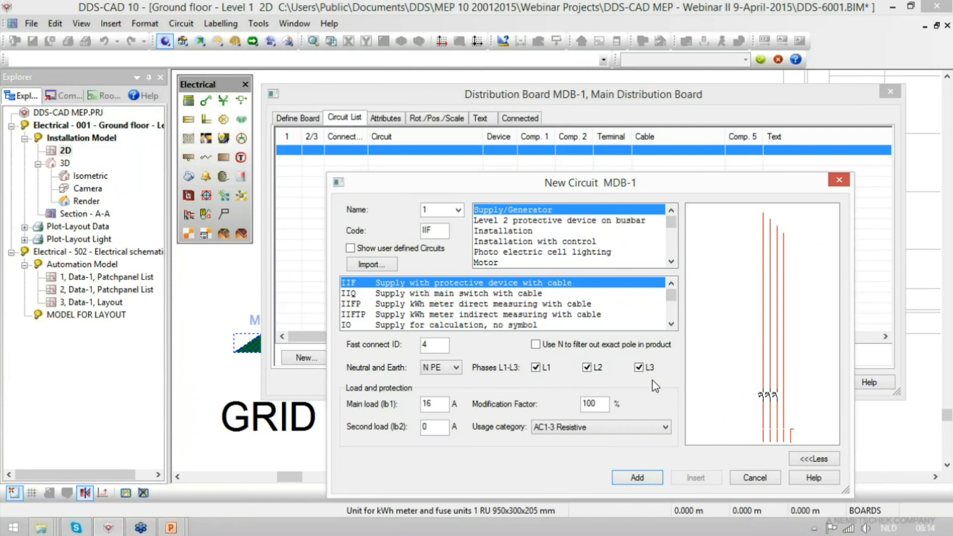
pyautogui.click(637, 478)
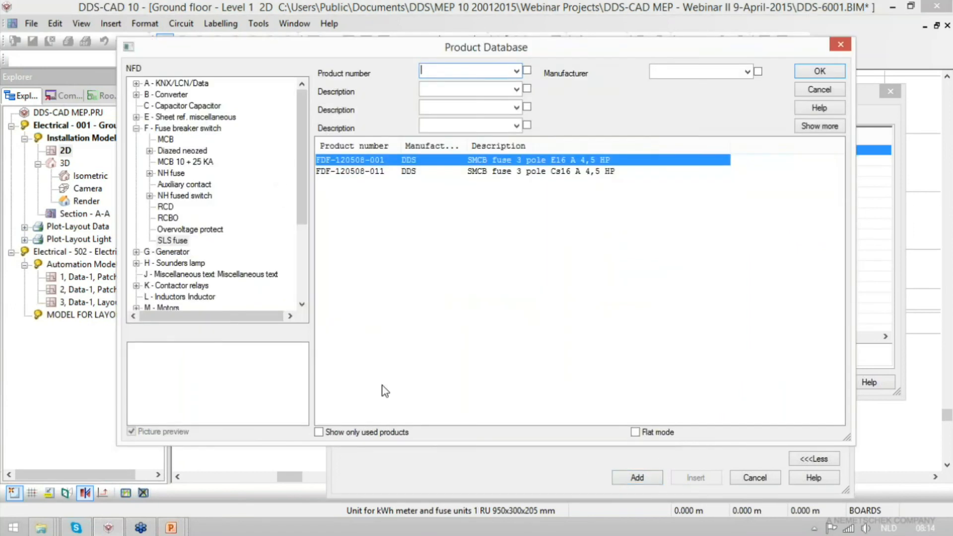
# - Browse the NH fuse, RCD and Diazed neozed products for the supply's protective device, extending the list to show more products
pyautogui.doubleClick(168, 174)
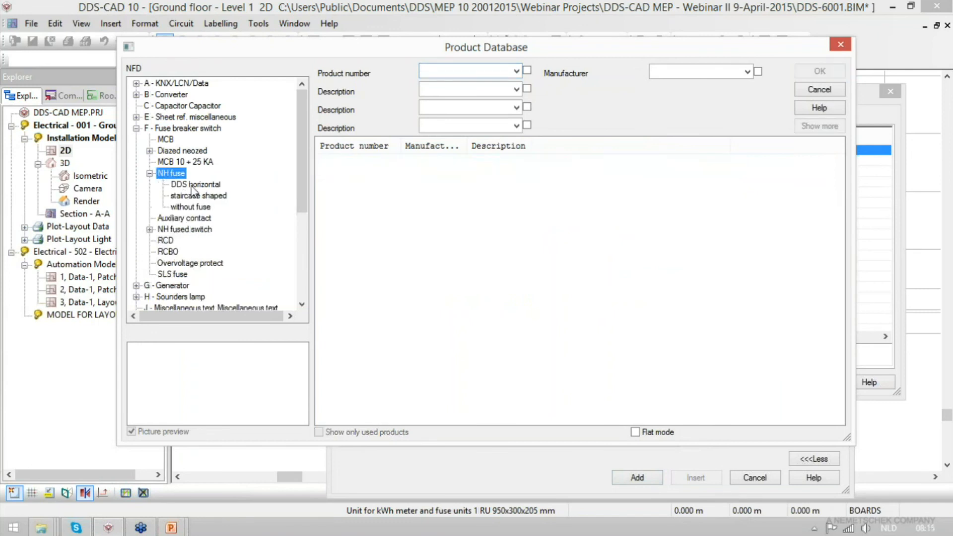
pyautogui.click(192, 186)
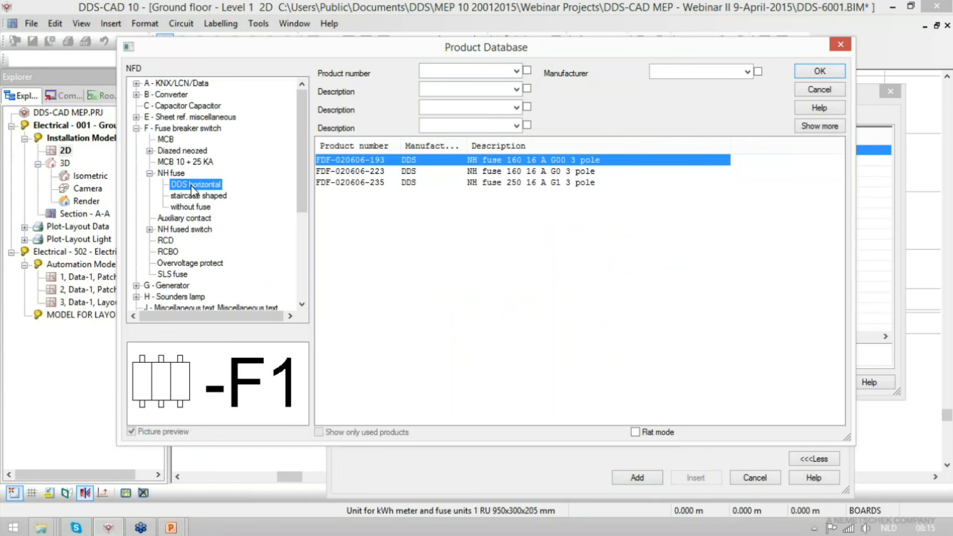
pyautogui.click(166, 241)
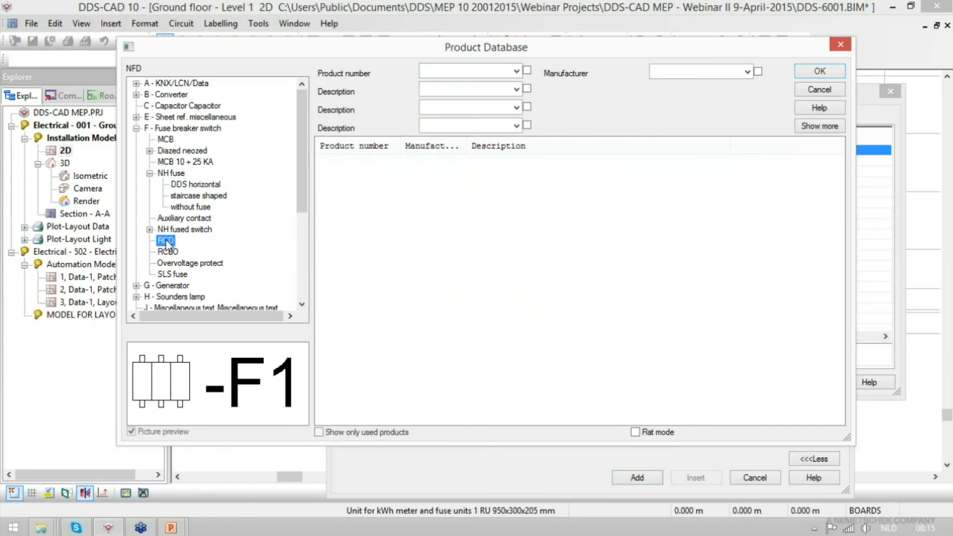
pyautogui.click(828, 130)
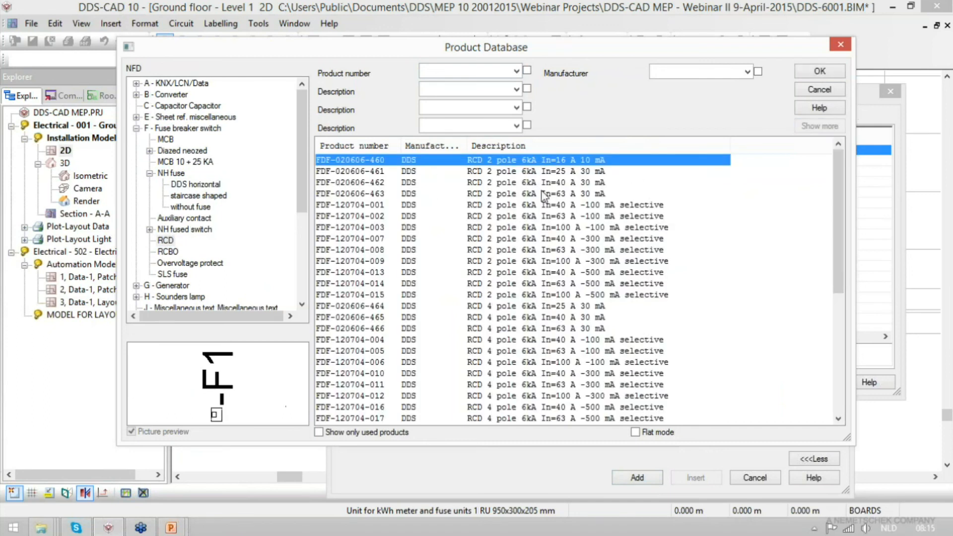
pyautogui.click(541, 194)
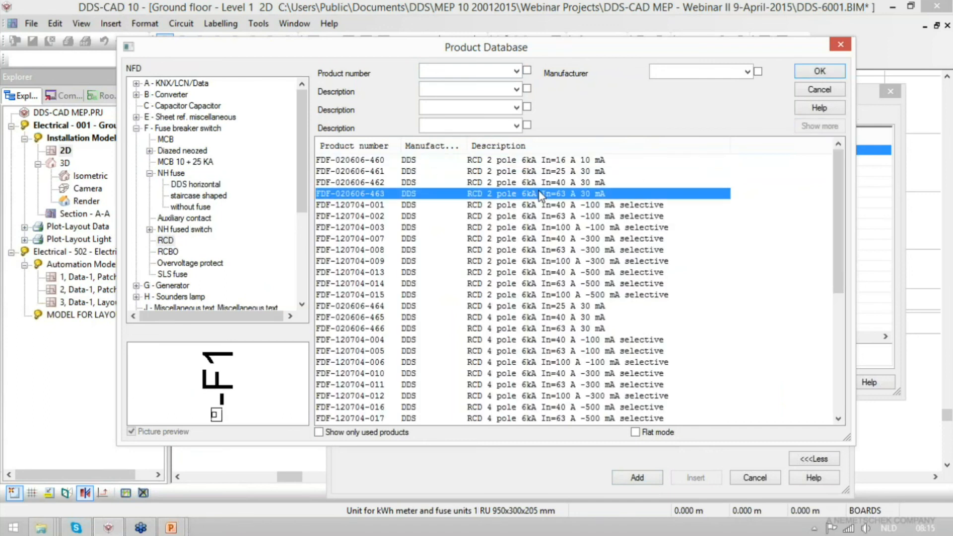
pyautogui.doubleClick(181, 151)
pyautogui.click(184, 162)
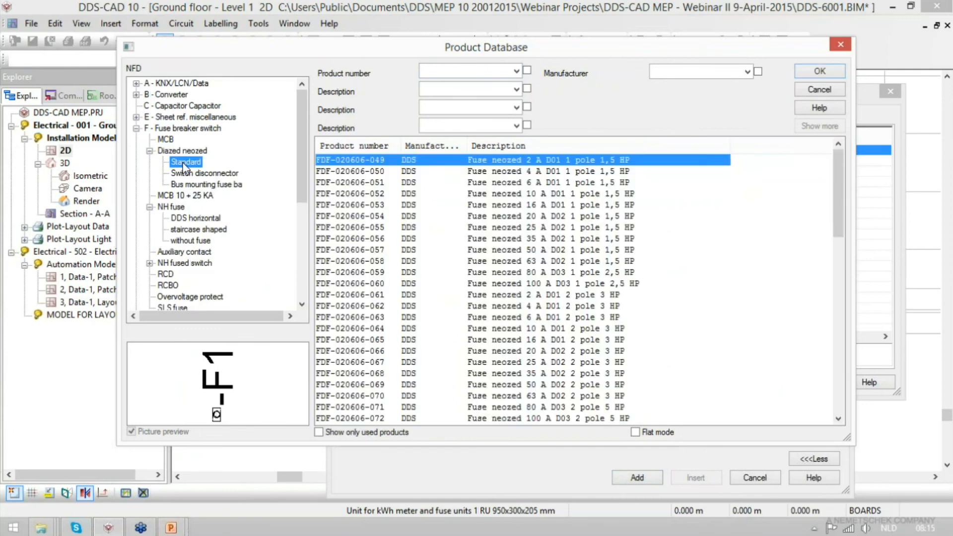
pyautogui.click(464, 171)
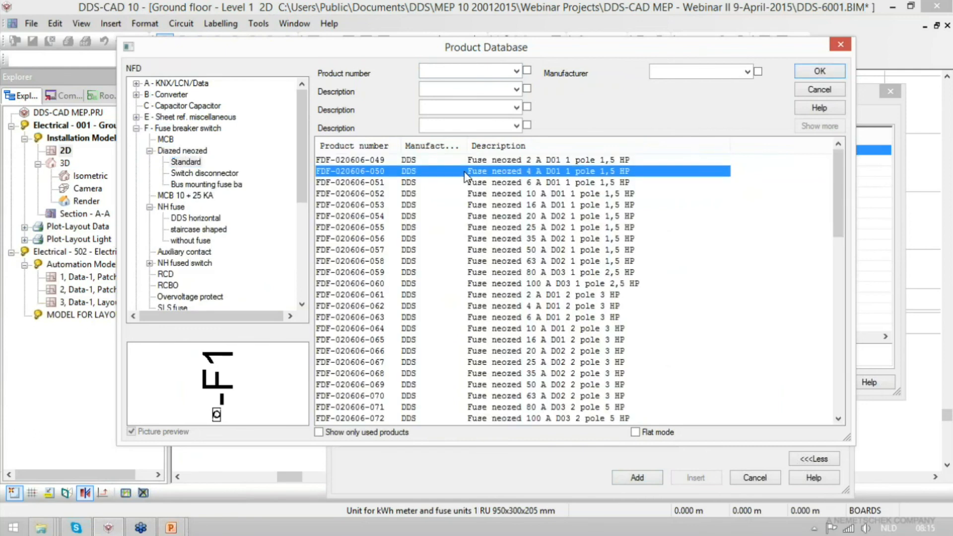
pyautogui.click(424, 216)
pyautogui.click(195, 218)
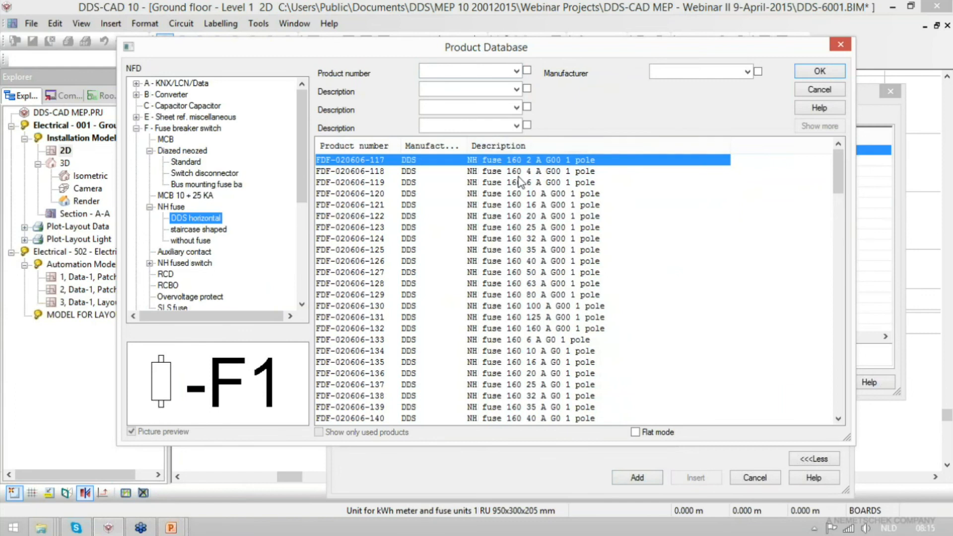
# - Add the Supply circuit with the standard neozed 20 A D02 2-pole fuse and the TN/S net form L1-L3/PEN -> L1-L3/N/PE
pyautogui.click(183, 163)
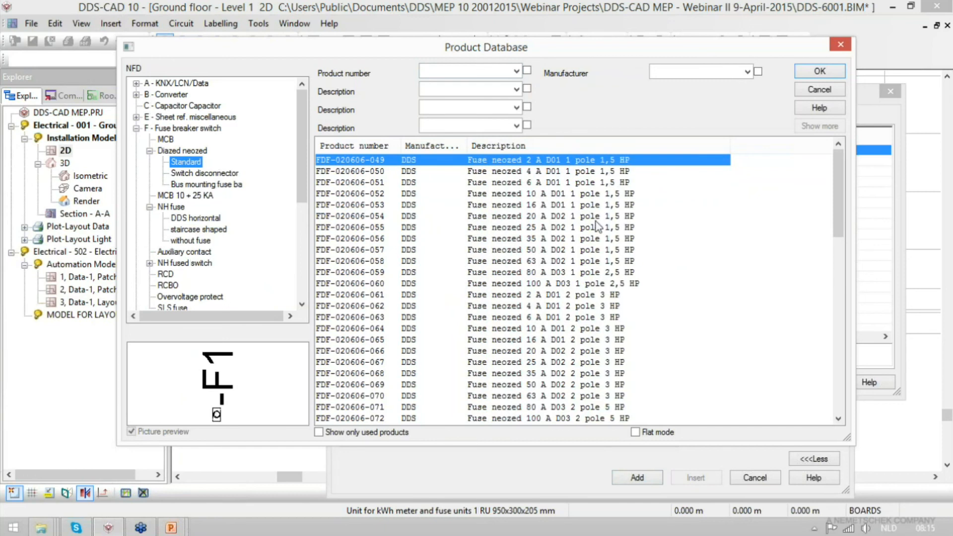
pyautogui.click(560, 352)
pyautogui.click(802, 73)
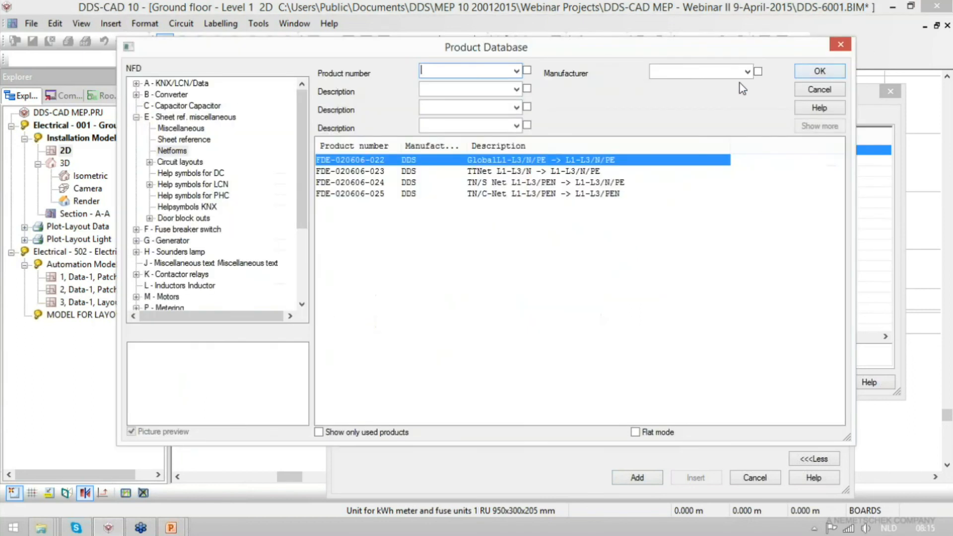
pyautogui.click(499, 184)
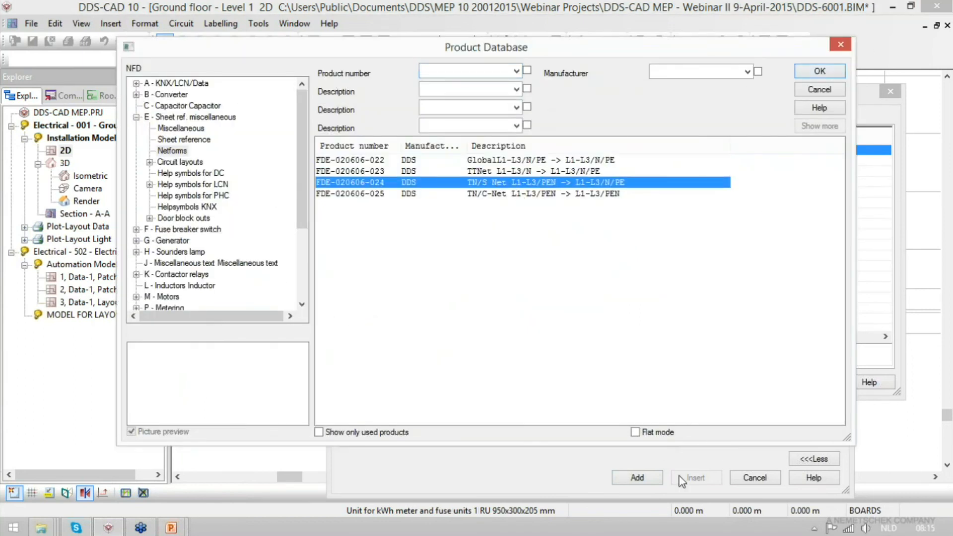
pyautogui.click(805, 74)
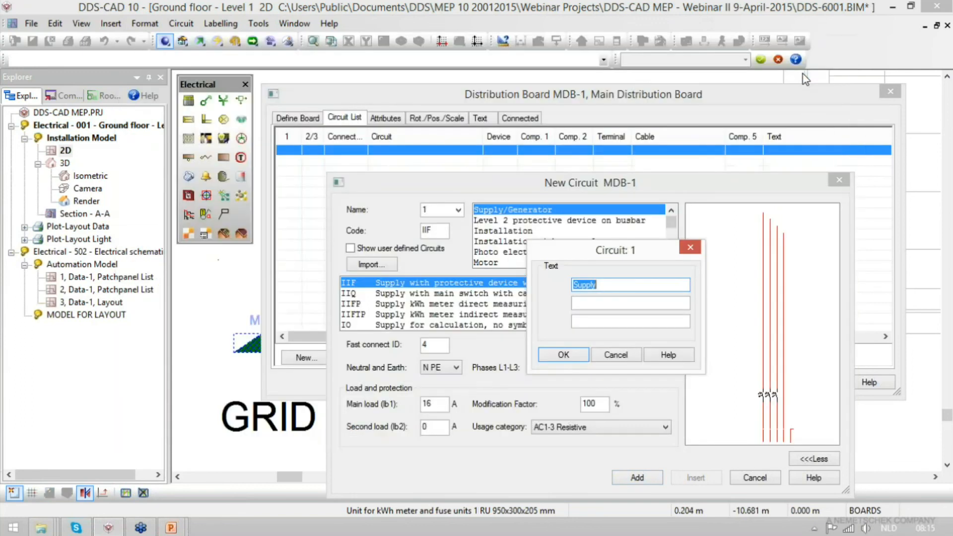
pyautogui.click(571, 355)
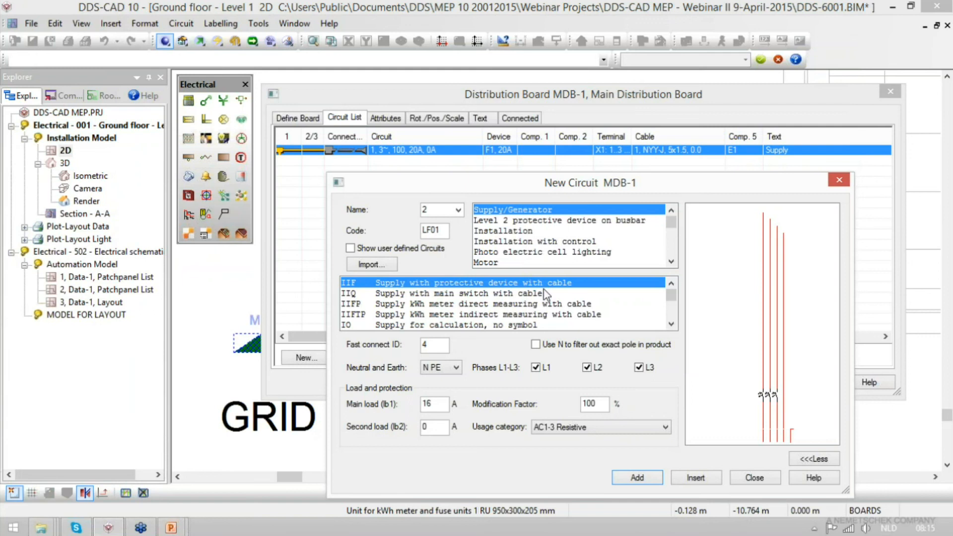
# - Add circuit 2 as VSF Supply to sub switchboard, protected by the 3-pole 6 kA 16 A type C MCB, with the text Sub switchboard
pyautogui.moveTo(672, 296); pyautogui.dragTo(672, 315)
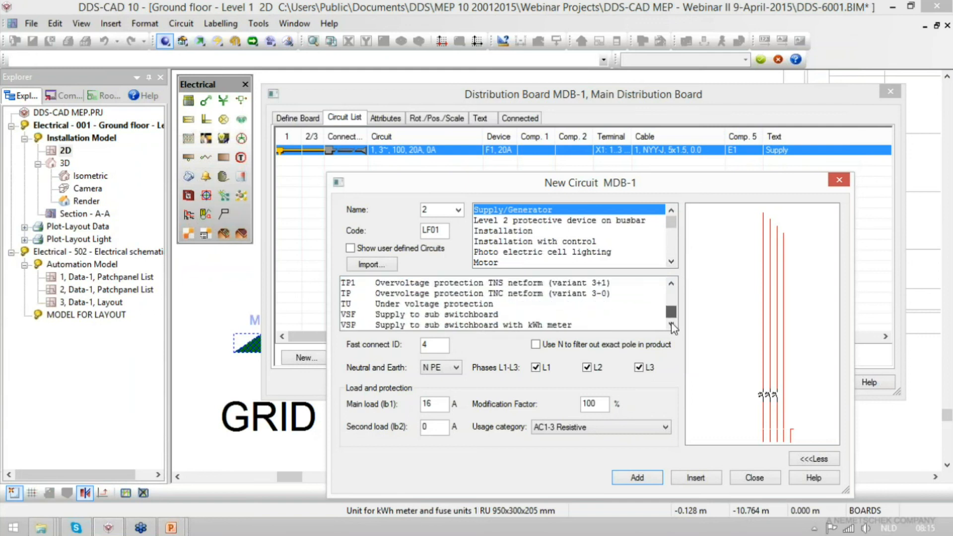
pyautogui.click(444, 315)
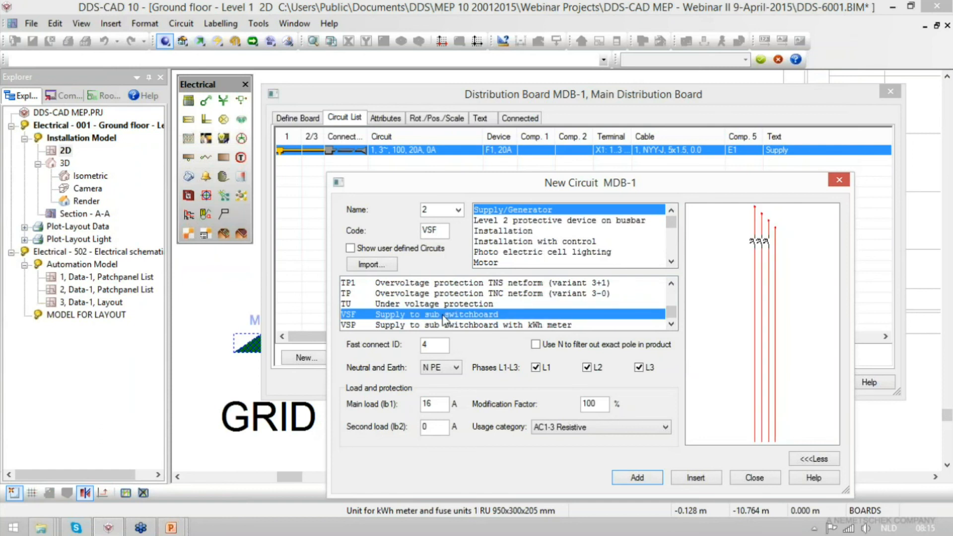
pyautogui.click(639, 479)
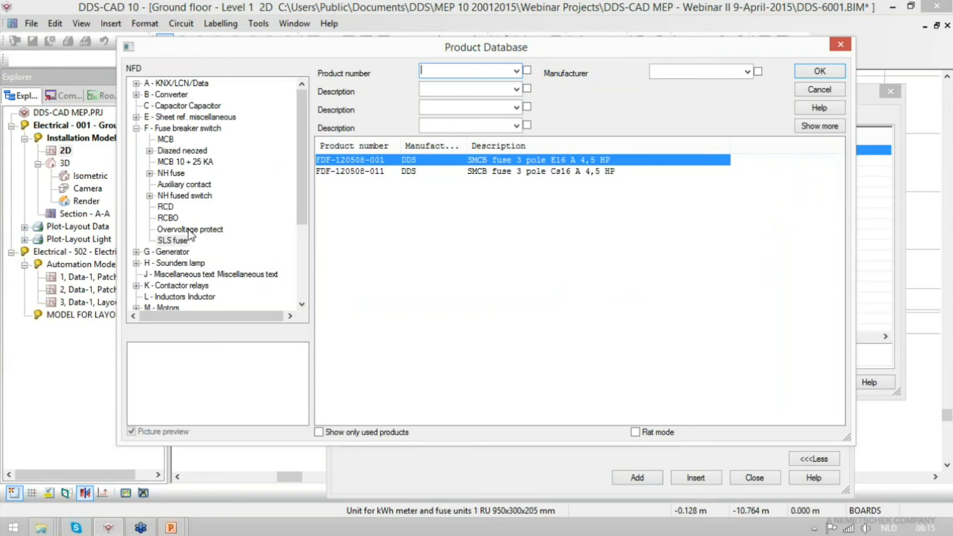
pyautogui.click(166, 140)
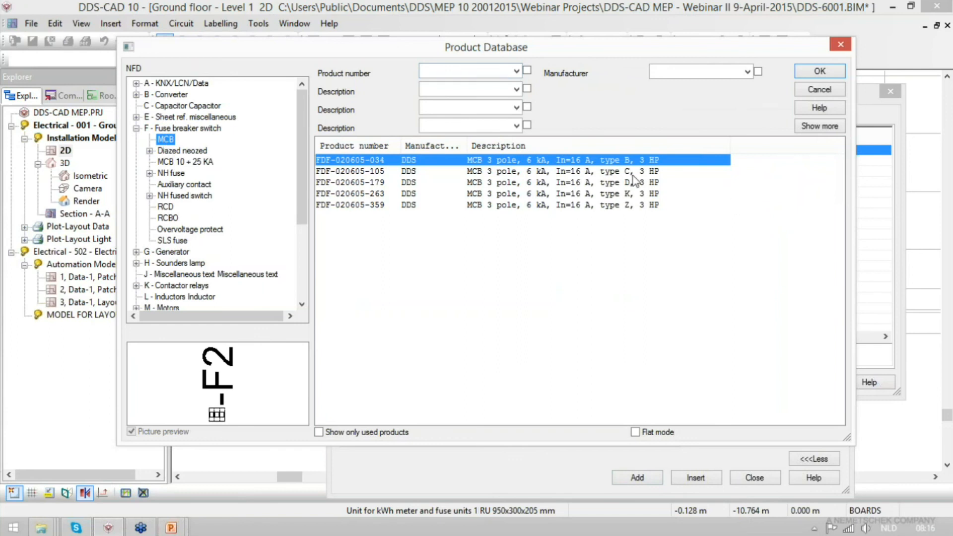
pyautogui.click(616, 171)
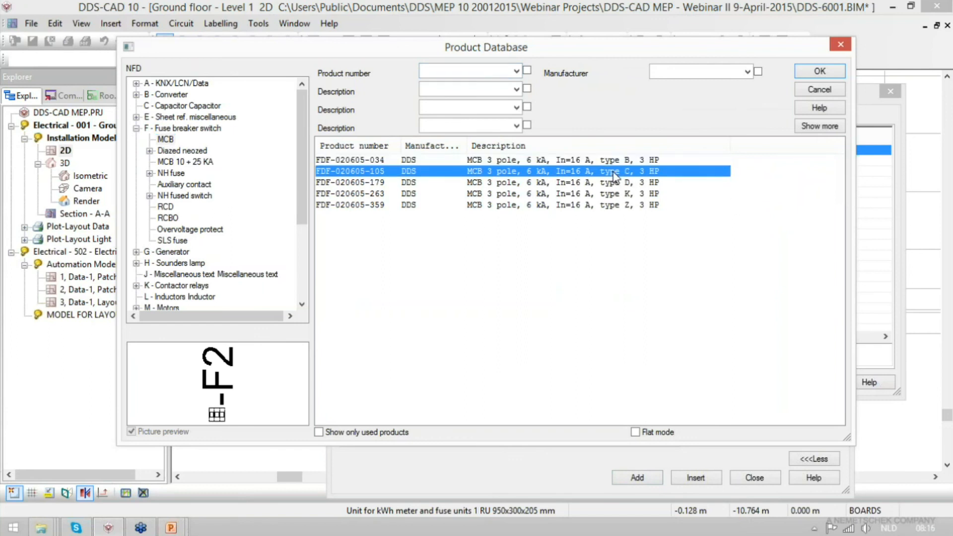
pyautogui.doubleClick(615, 172)
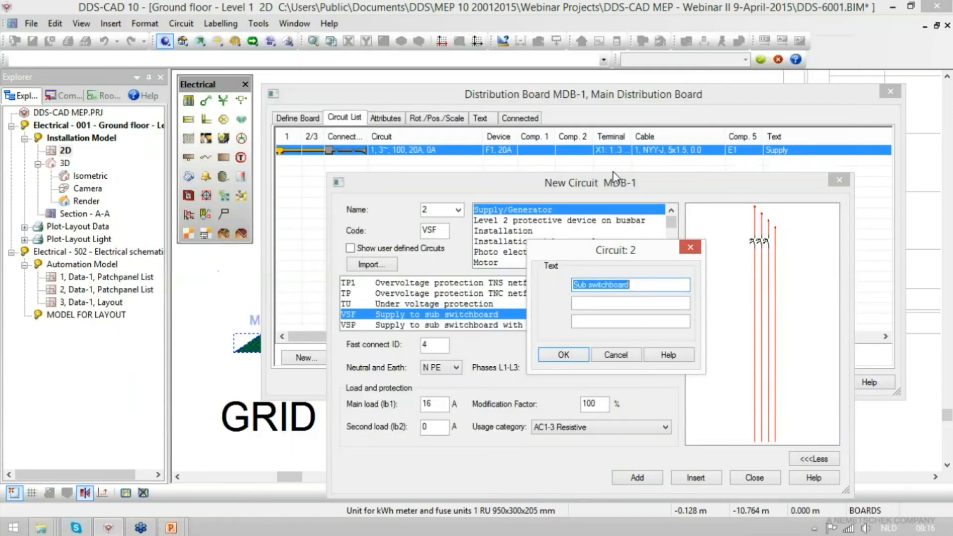
pyautogui.click(577, 358)
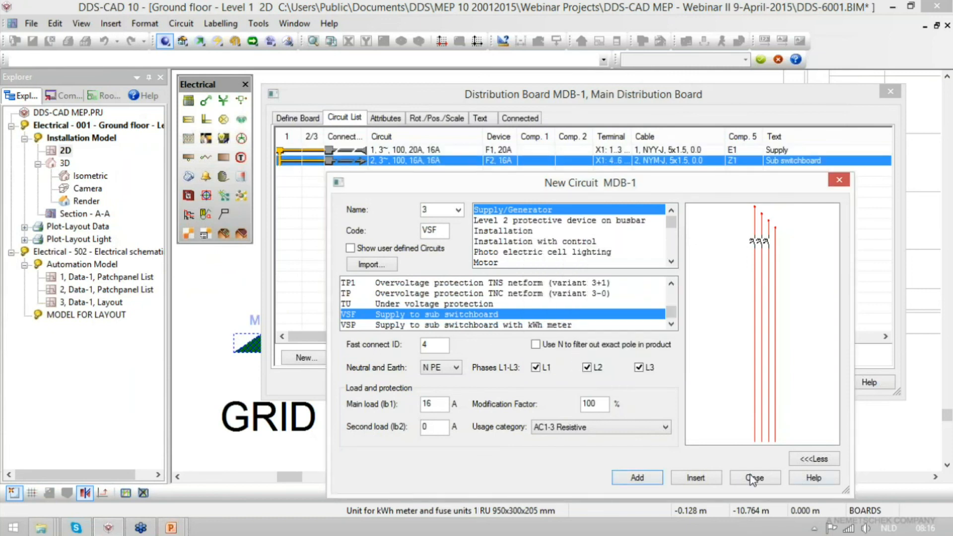
# - Add circuit 3 to MDB-1 as an Installation circuit of type ZMF1F, Socket with protective device 1 pole 5 leads, on phase L1
pyautogui.click(754, 478)
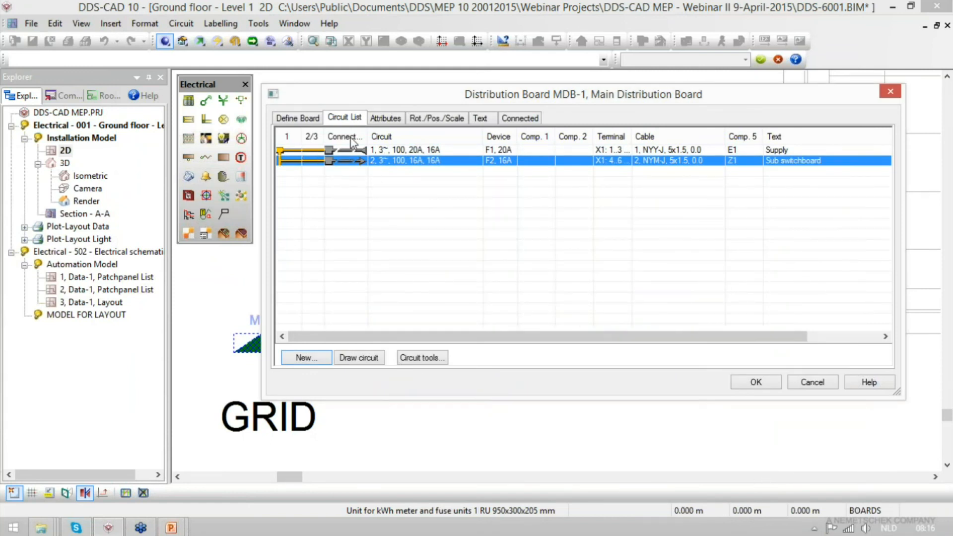
pyautogui.click(306, 359)
pyautogui.click(531, 230)
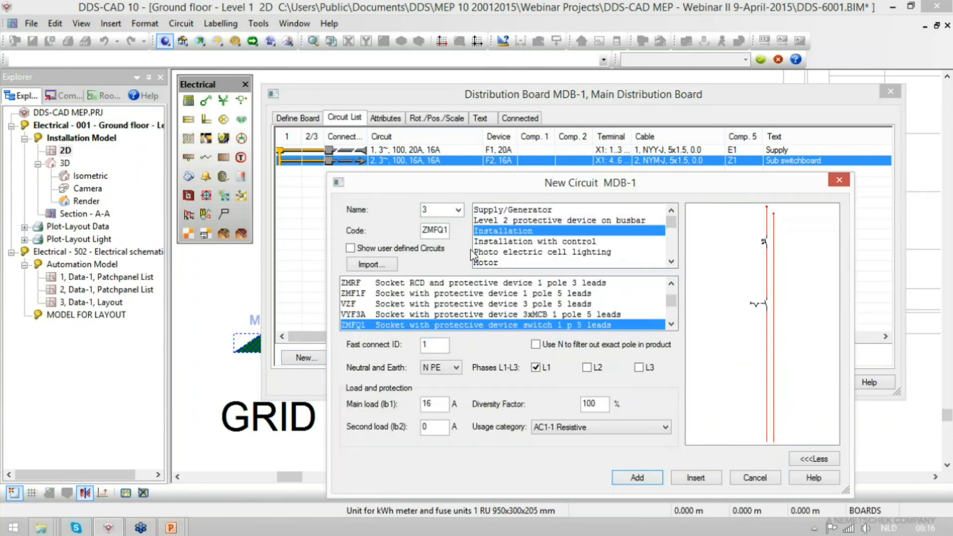
pyautogui.click(428, 294)
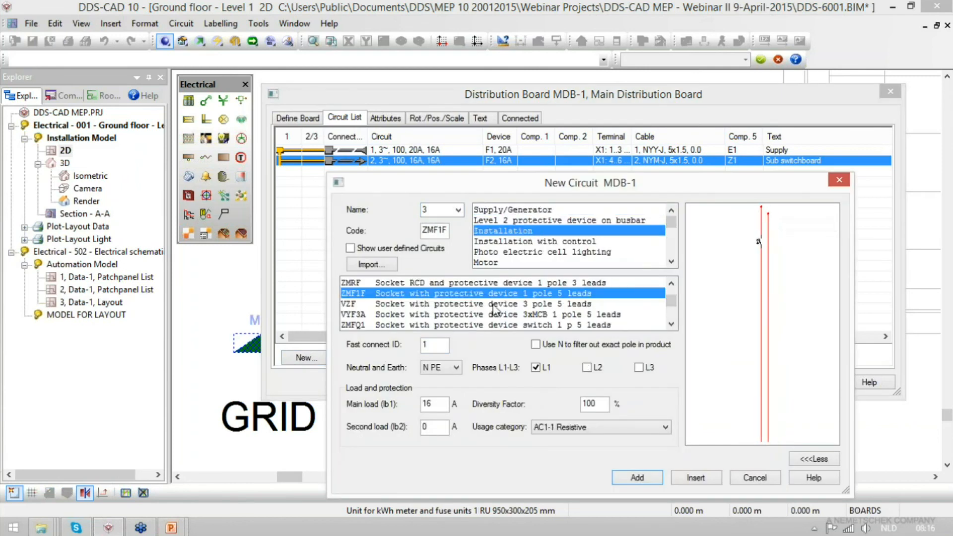
pyautogui.click(640, 479)
pyautogui.click(819, 71)
pyautogui.click(564, 355)
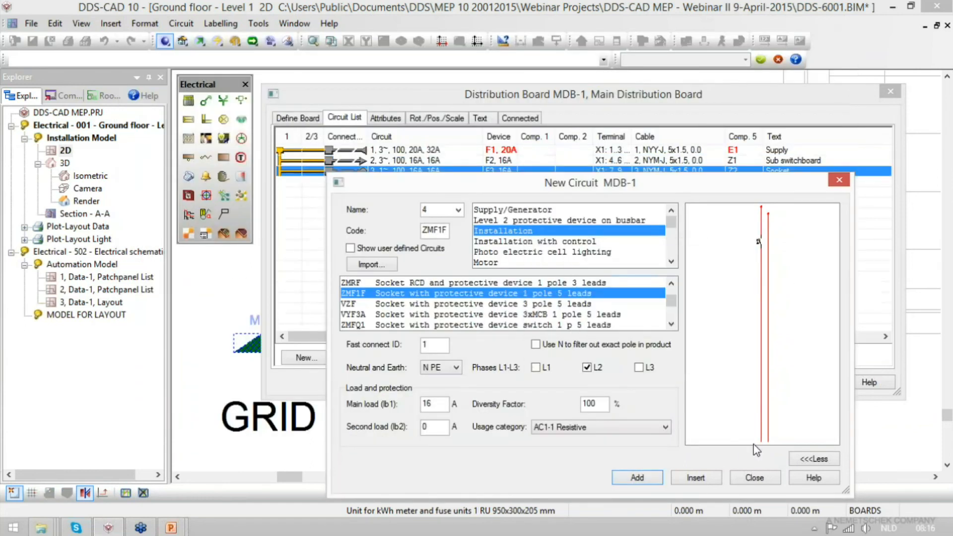
pyautogui.click(764, 479)
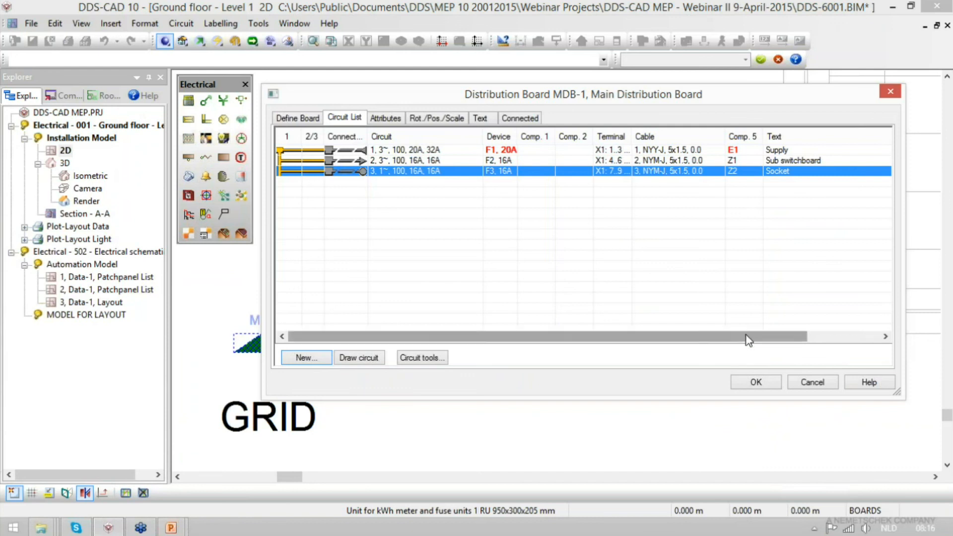
# - Start drawing the Supply circuit's NYY-J 5x1.5 cable from the lower edge of MDB-1 and drop it to an absolute height of -0.5 m
pyautogui.click(349, 151)
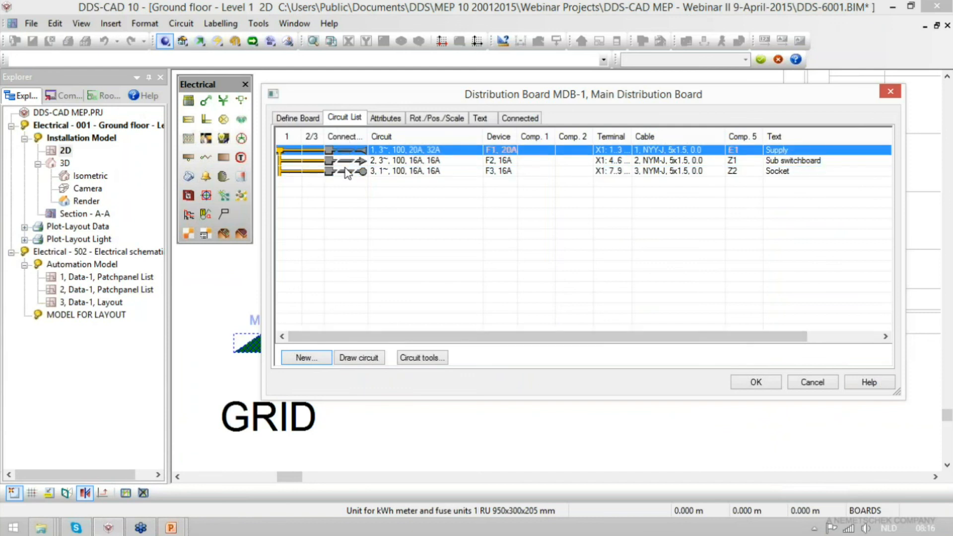
pyautogui.click(363, 359)
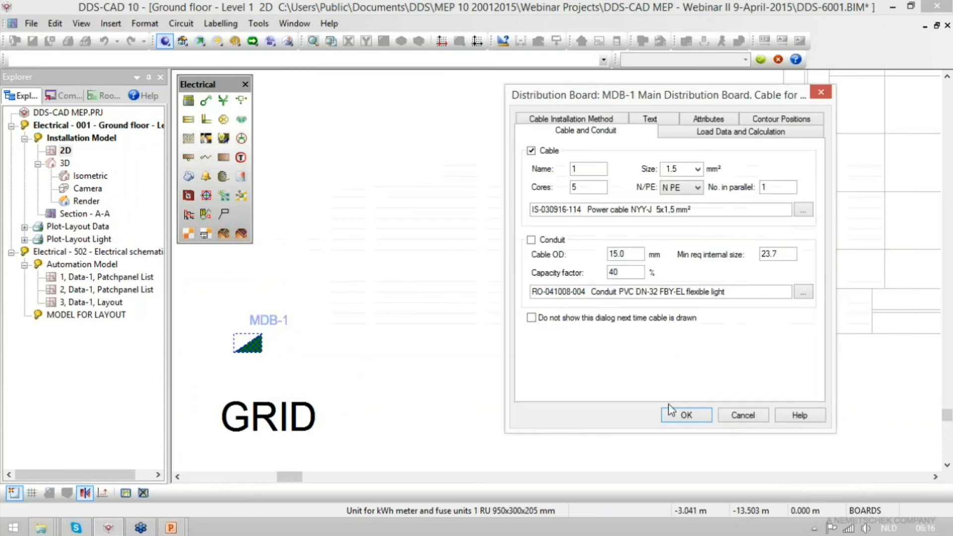
pyautogui.click(686, 417)
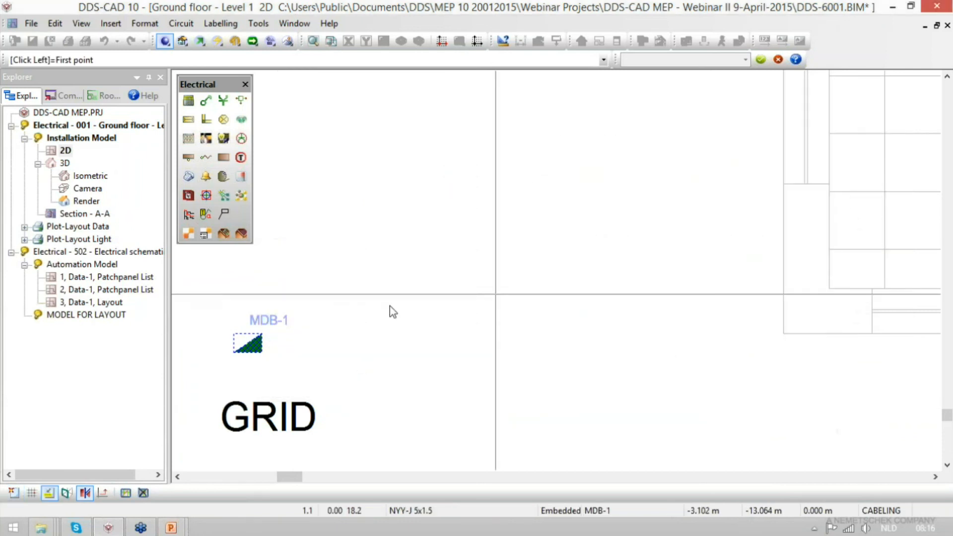
pyautogui.click(243, 356)
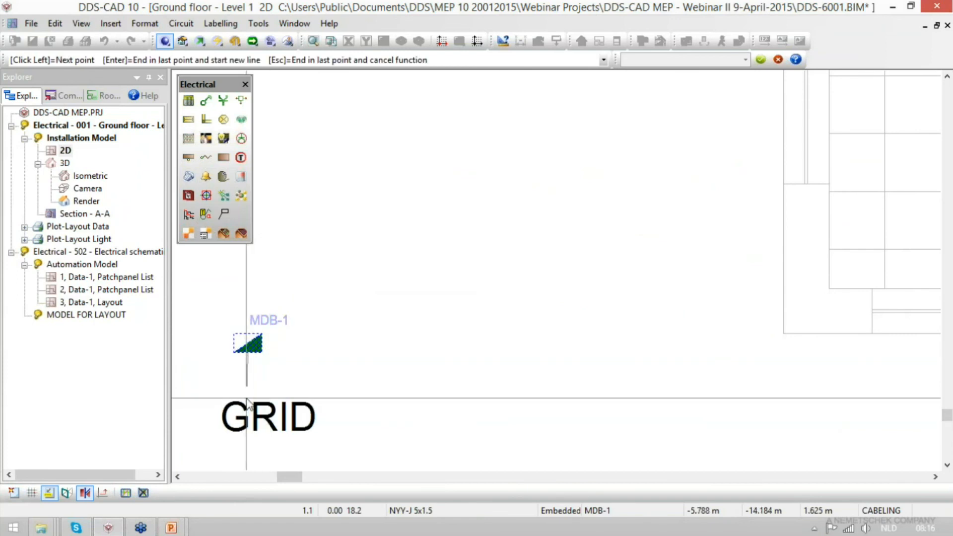
pyautogui.click(246, 404)
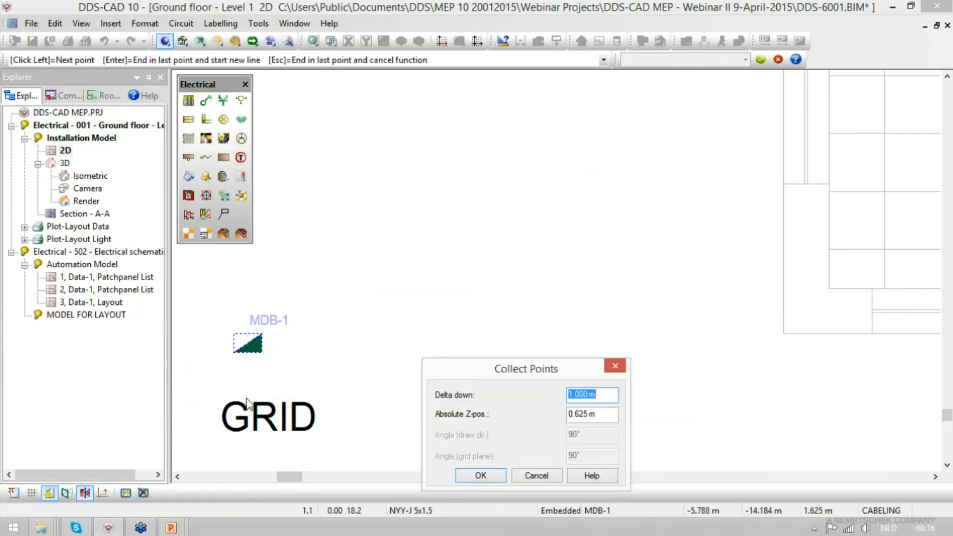
pyautogui.press('Tab')
pyautogui.write('-0.5')
pyautogui.press('Return')
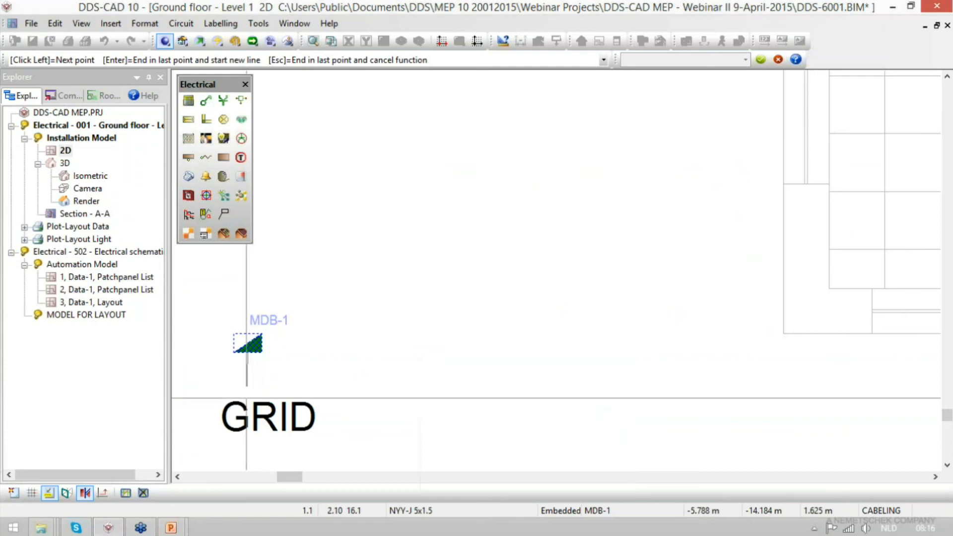
# - Route the supply cable down past the GRID text and end it about 2 m to the left of MDB-1
pyautogui.scroll(-2, 529, 299)
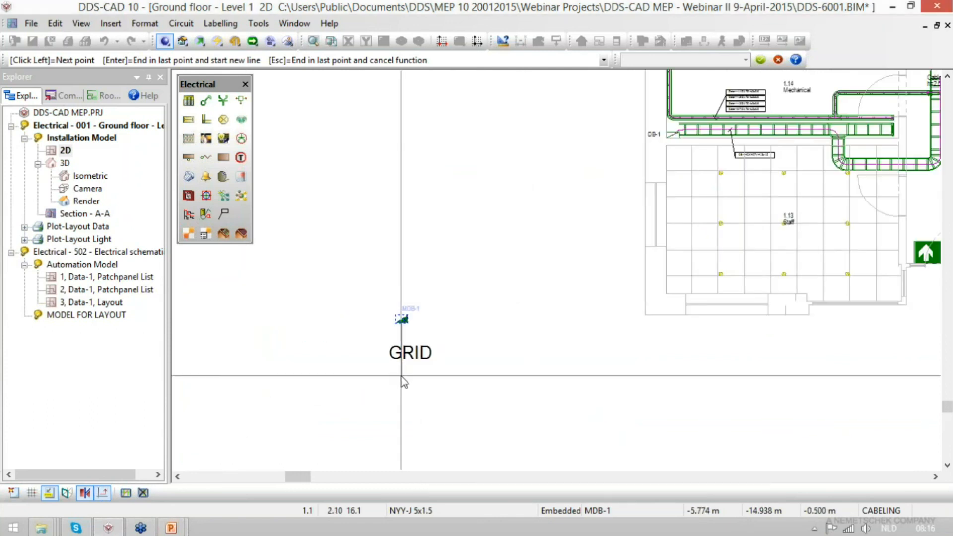
pyautogui.click(318, 376)
pyautogui.press('Return')
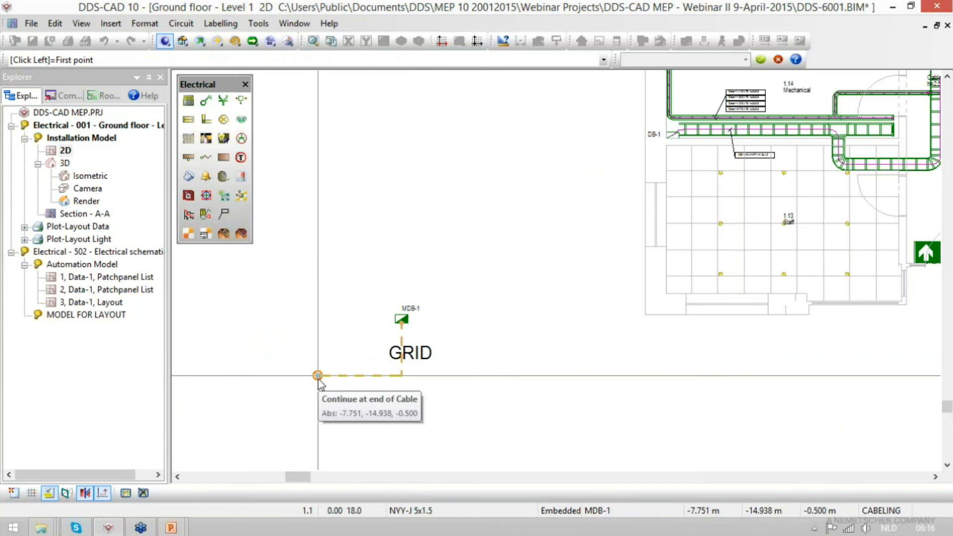
pyautogui.press('Escape')
# - Draw the Sub switchboard circuit's NYM-J 5x1.5 cable from the upper edge of MDB-1, down to -0.5 m and about 4 m to the right
pyautogui.click(352, 163)
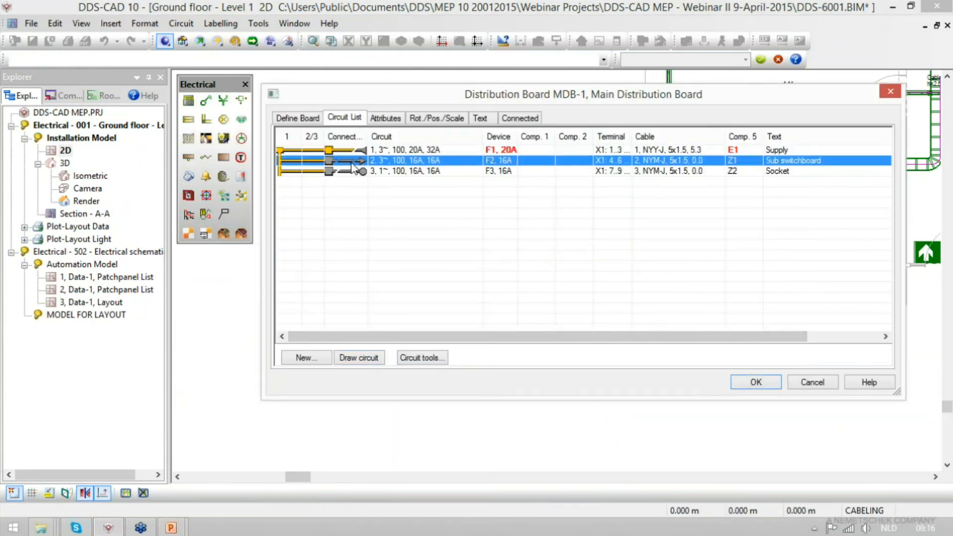
pyautogui.click(364, 359)
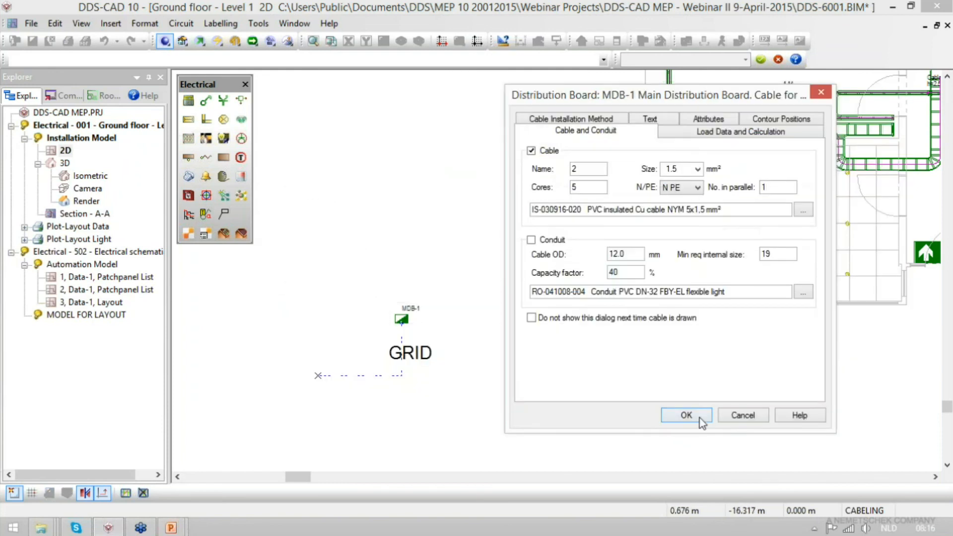
pyautogui.click(686, 415)
pyautogui.click(401, 316)
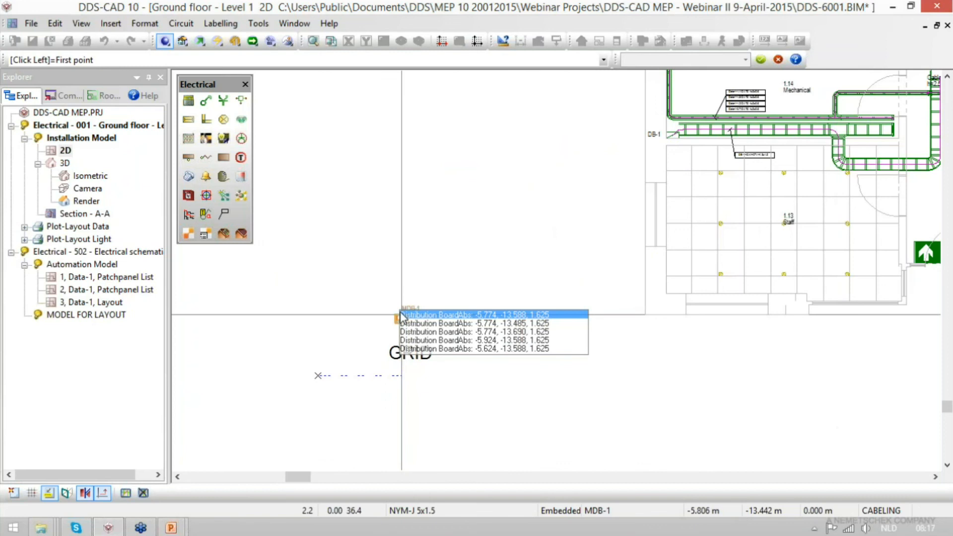
pyautogui.scroll(3, 401, 316)
pyautogui.click(404, 324)
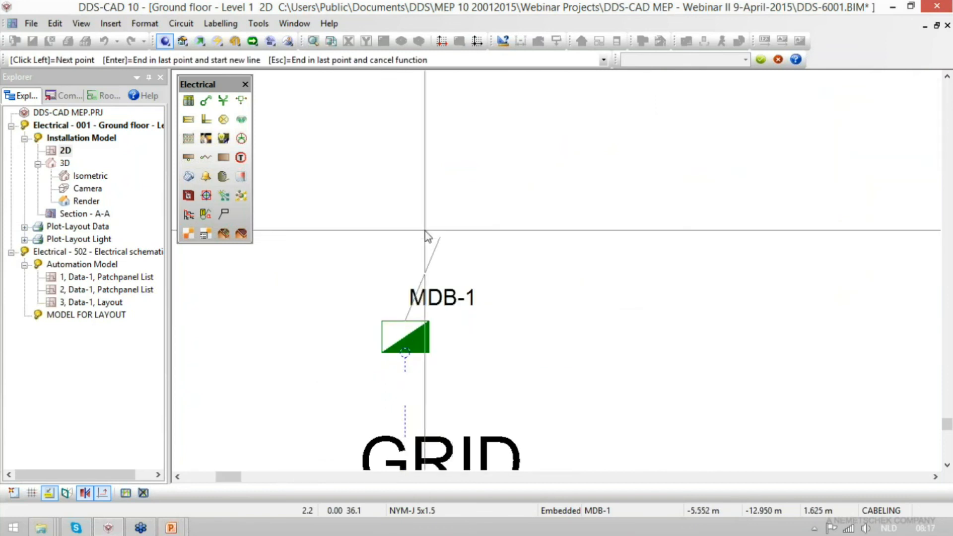
pyautogui.click(425, 235)
pyautogui.press('Return')
pyautogui.click(405, 211)
pyautogui.write('r5')
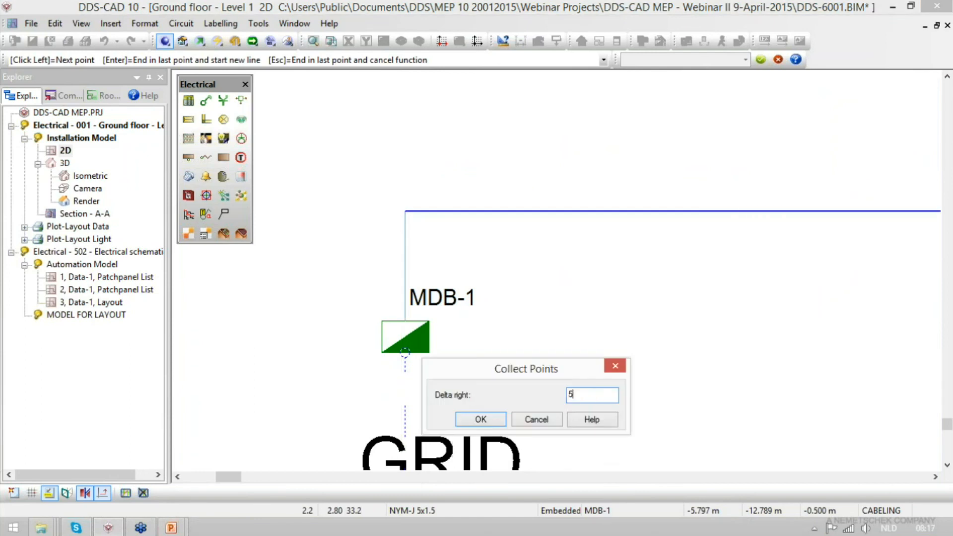
pyautogui.press('Return')
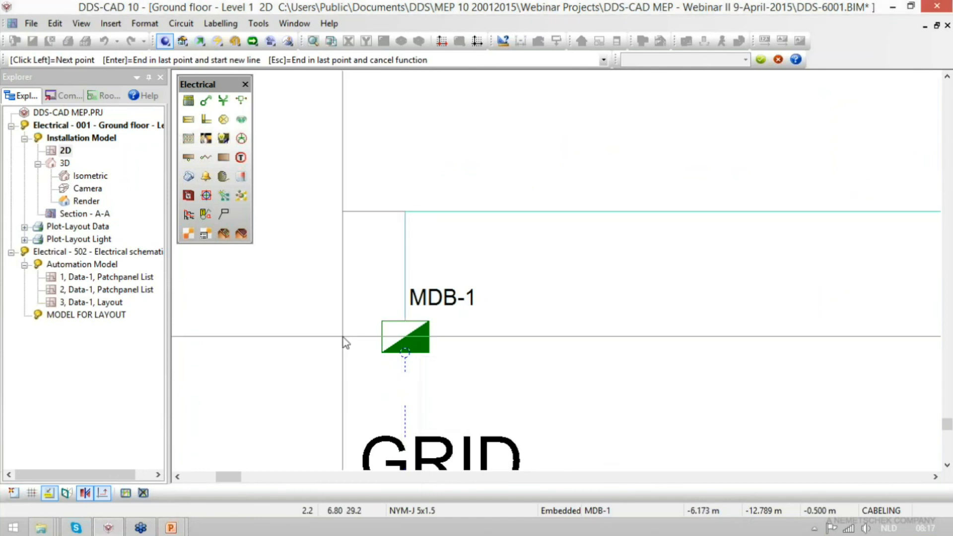
# - Continue the Sub switchboard cable to the building, route it beneath DB-1 and connect it to the lower edge of DB-1
pyautogui.scroll(-3, 345, 340)
pyautogui.scroll(5, 642, 212)
pyautogui.scroll(-6, 527, 399)
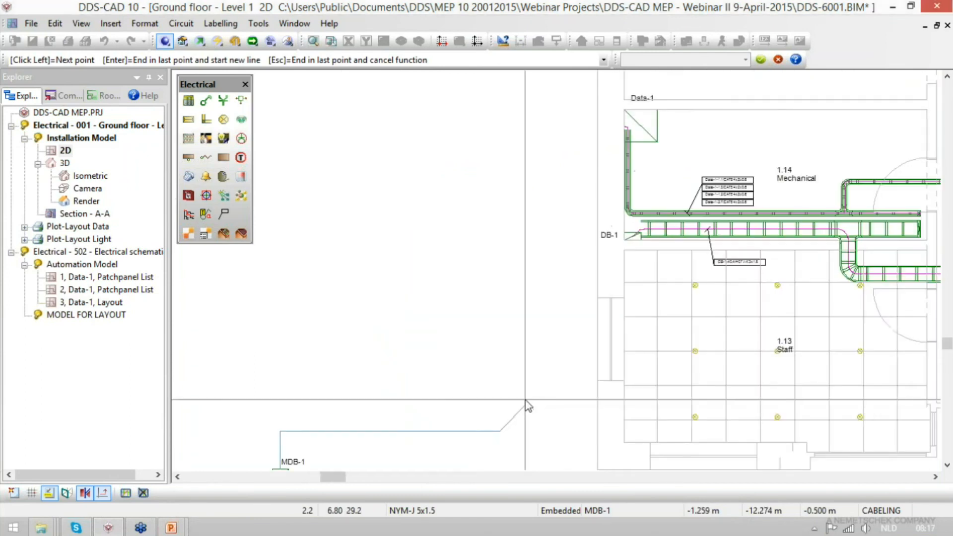
pyautogui.scroll(5, 625, 286)
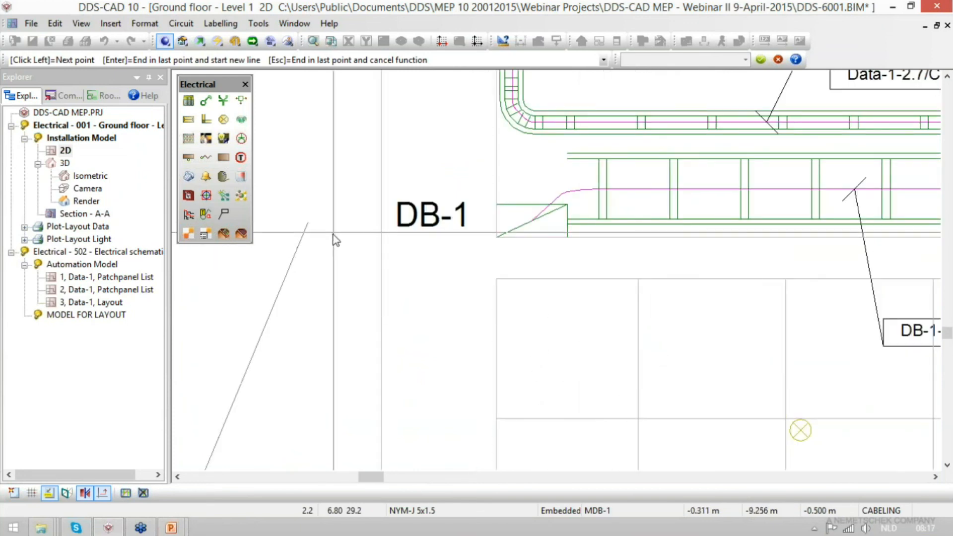
pyautogui.click(319, 264)
pyautogui.scroll(2, 568, 264)
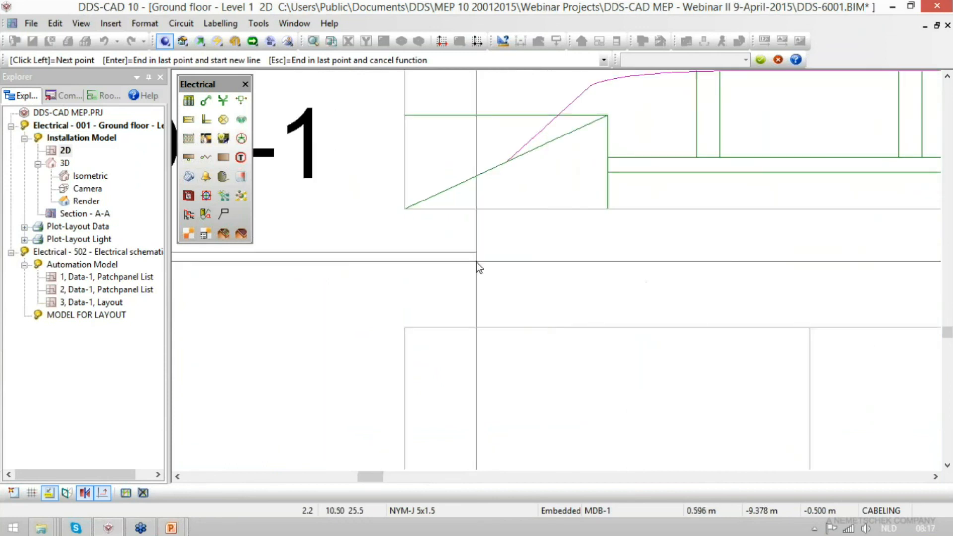
pyautogui.click(478, 266)
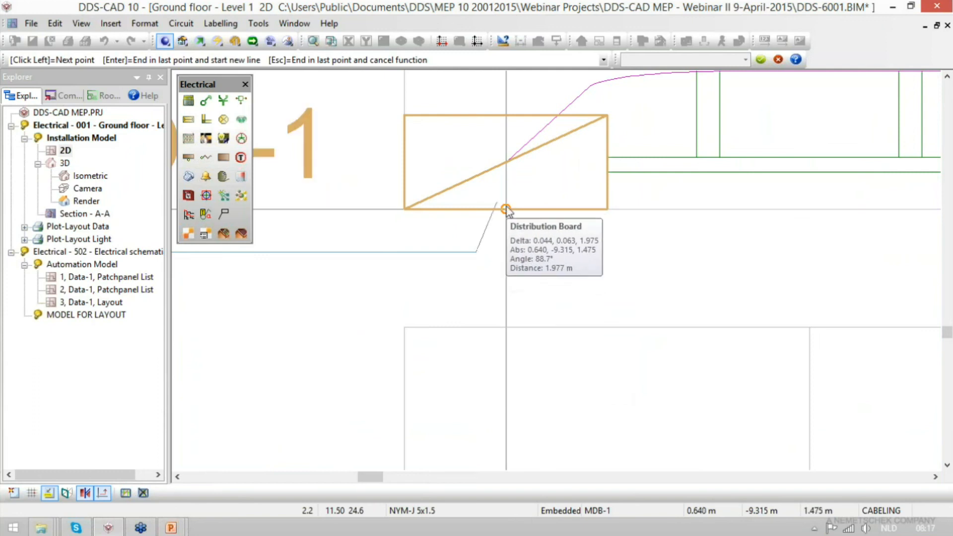
pyautogui.click(507, 210)
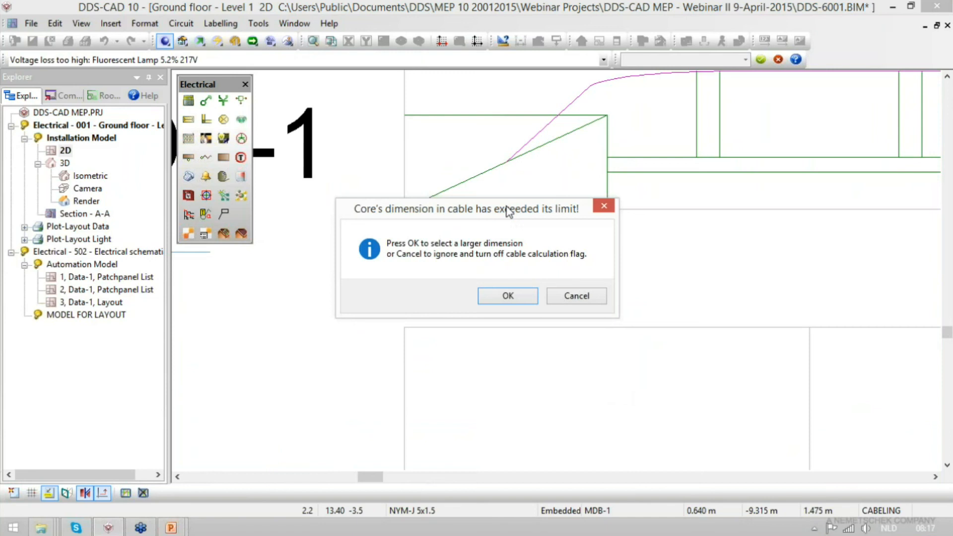
# - Review the Sub switchboard cable's volt drop data, set its size to 10 mm² and accept the MDB-1 board settings
pyautogui.click(503, 297)
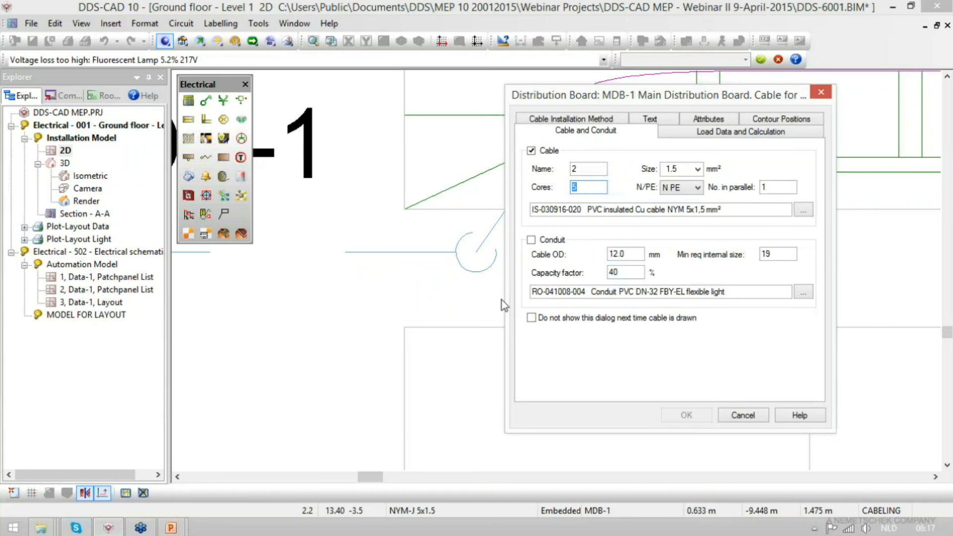
pyautogui.click(756, 141)
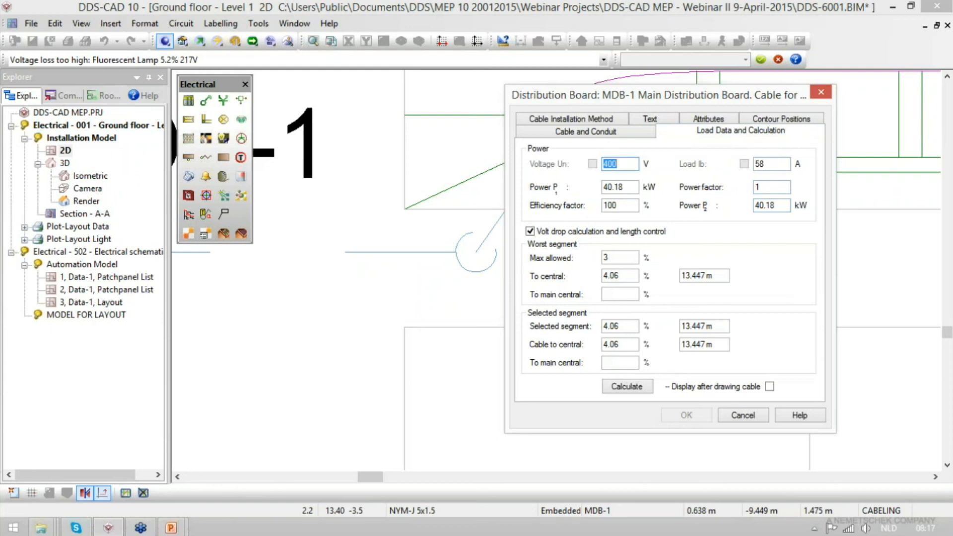
pyautogui.click(584, 131)
pyautogui.click(697, 169)
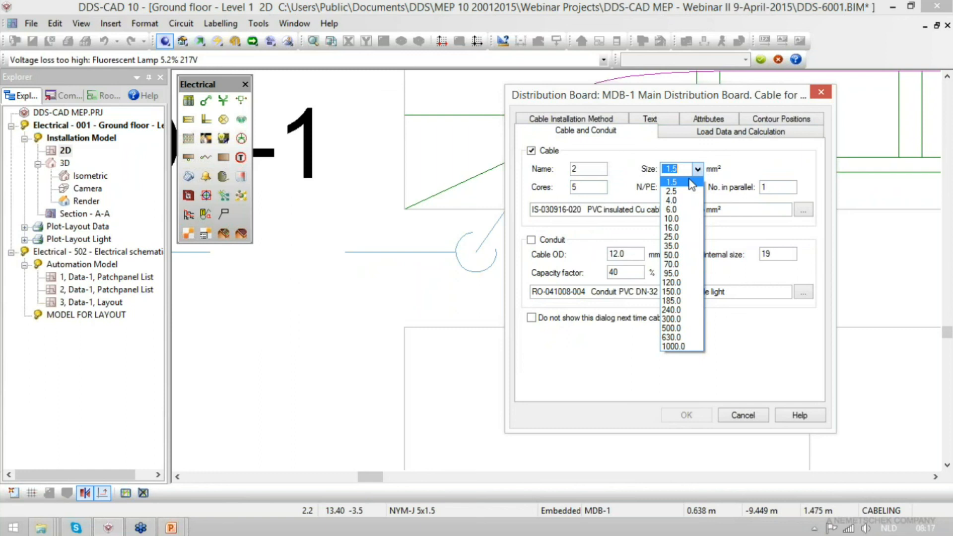
pyautogui.click(687, 210)
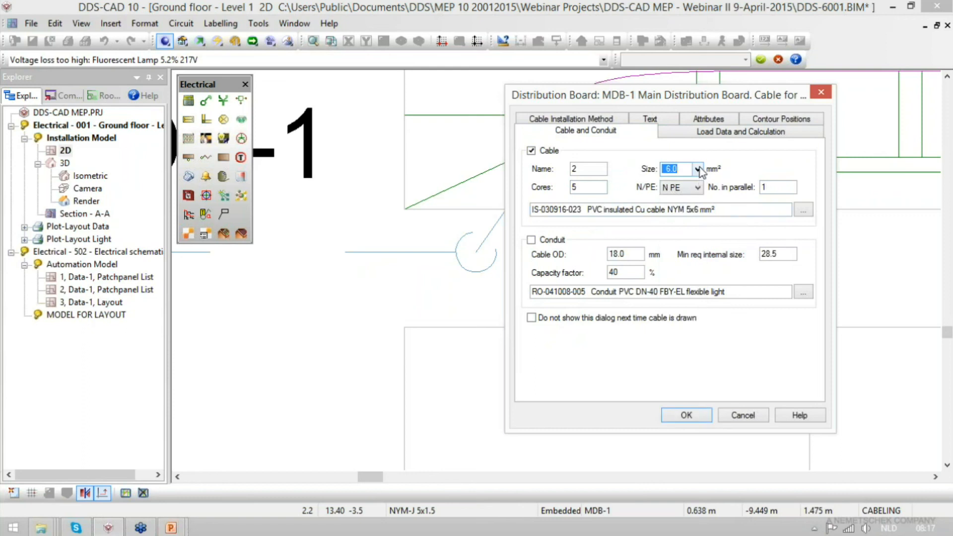
pyautogui.click(698, 169)
pyautogui.click(685, 218)
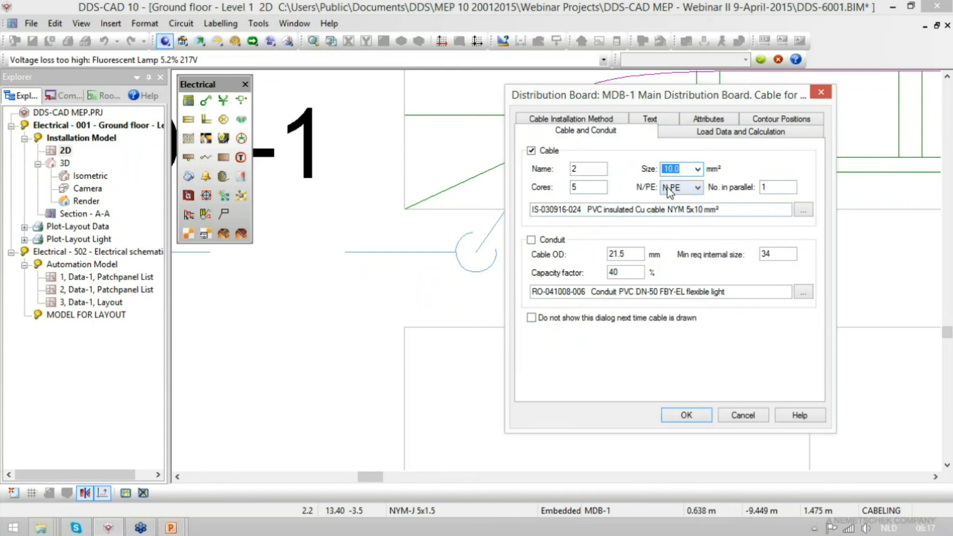
pyautogui.click(687, 415)
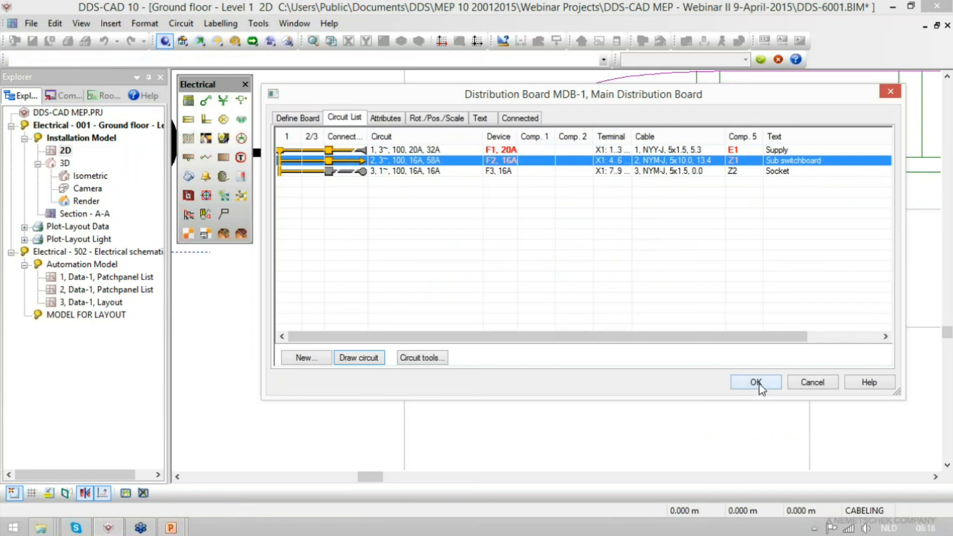
pyautogui.click(407, 171)
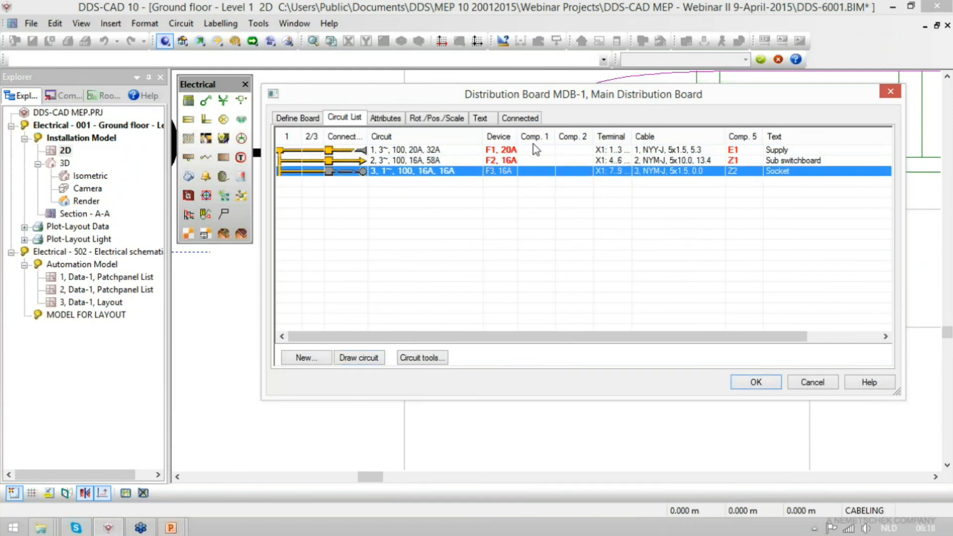
pyautogui.click(755, 383)
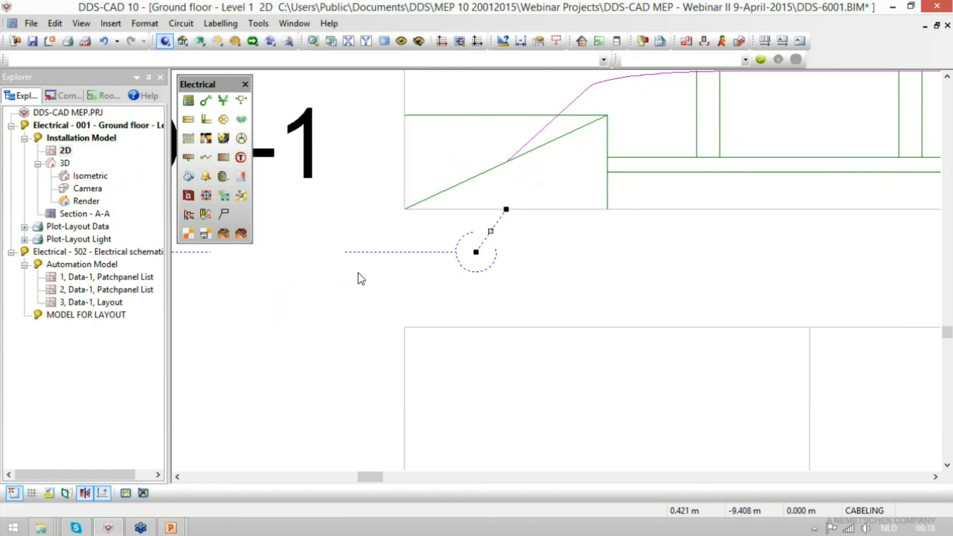
# - Label the Sub switchboard cable near DB-1 with a leader, placing the cable text below and to the left of the board
pyautogui.click(224, 214)
pyautogui.click(593, 373)
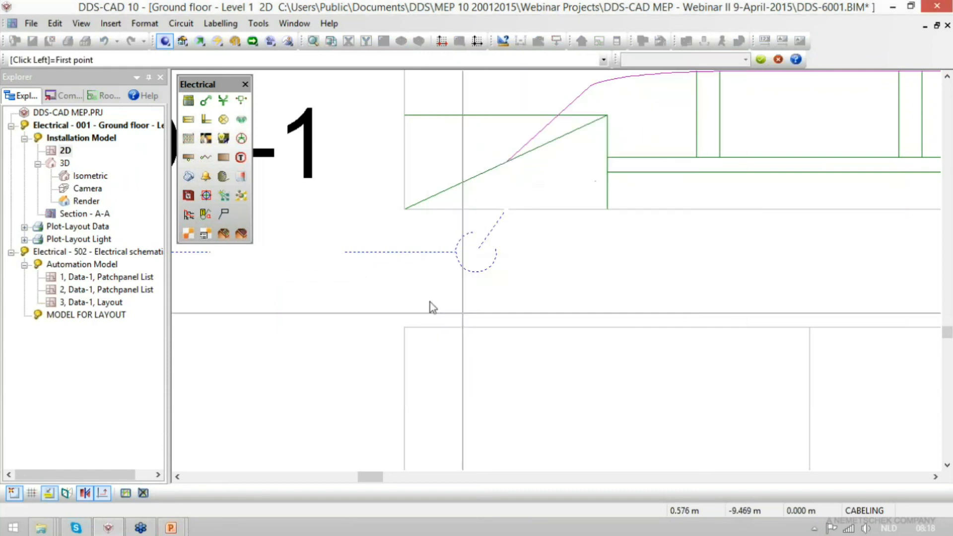
pyautogui.click(375, 252)
pyautogui.scroll(-3, 902, 314)
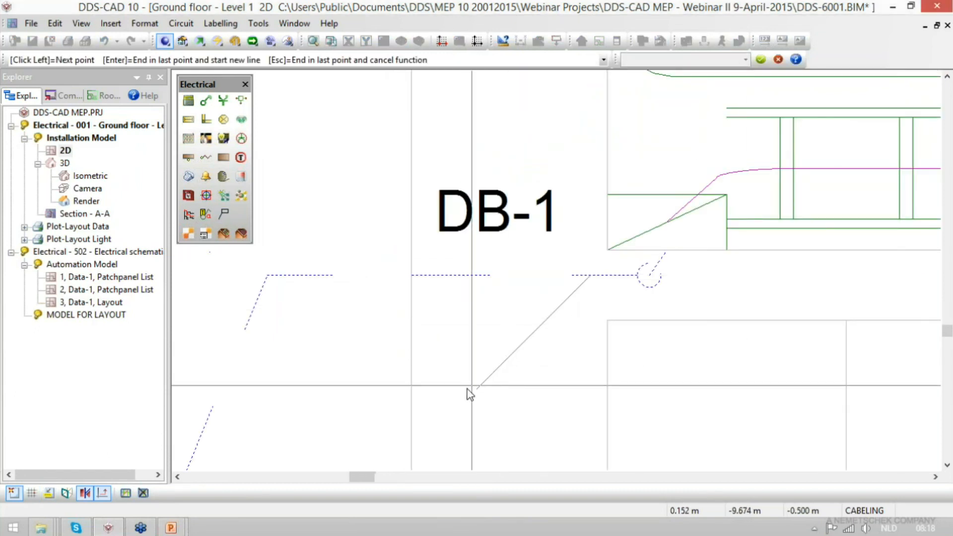
pyautogui.click(469, 394)
pyautogui.press('Escape')
pyautogui.scroll(-3, 362, 420)
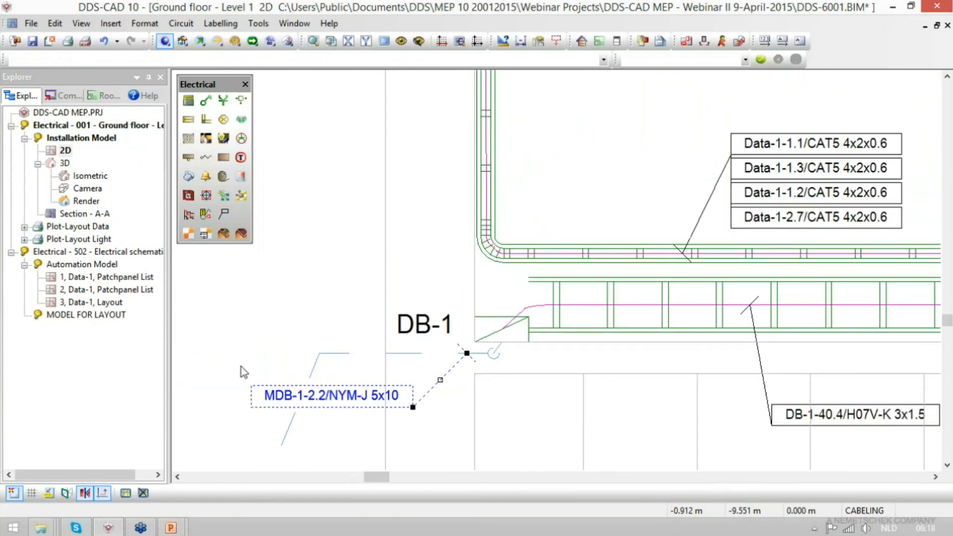
# - Save the project with the newly labelled Sub switchboard cable
pyautogui.scroll(-3, 230, 418)
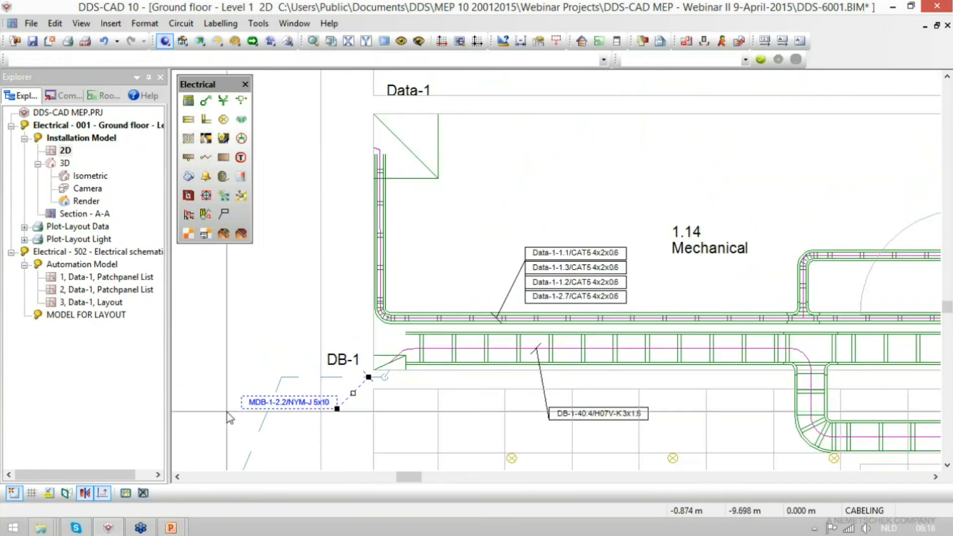
pyautogui.hotkey('ctrl', 's')
pyautogui.scroll(-5, 229, 417)
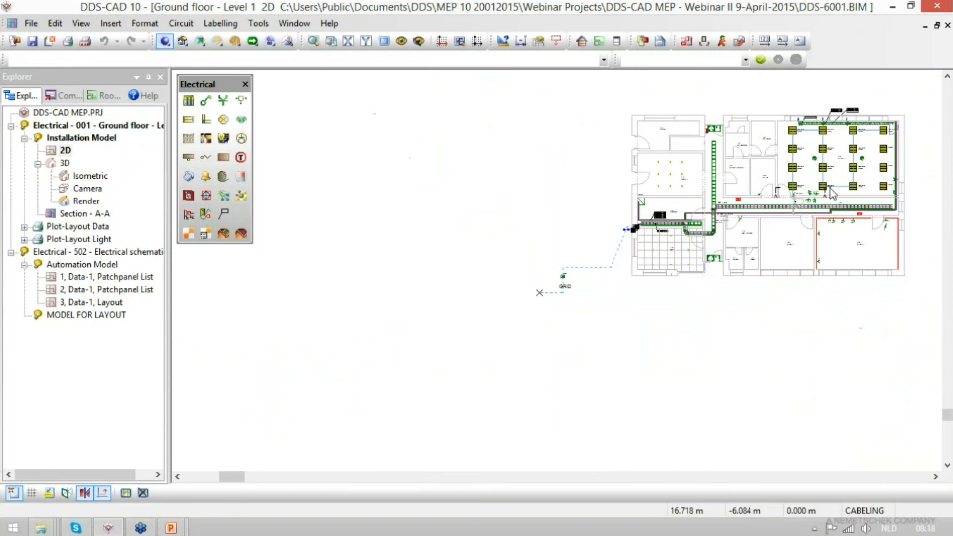
# - Check the volt drop to central and to main central for the lighting cable running from the corridor tray into Office - II
pyautogui.moveTo(769, 113); pyautogui.dragTo(901, 254)
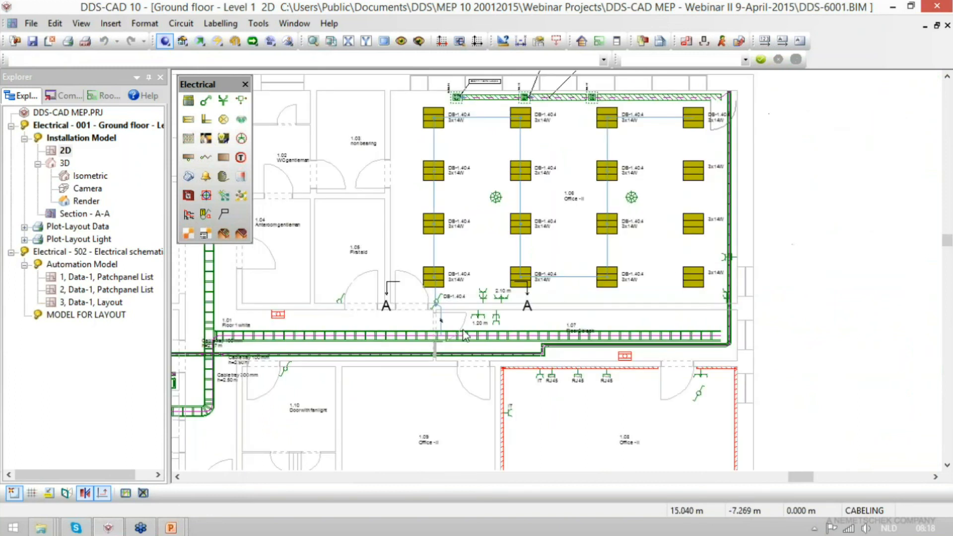
pyautogui.click(441, 331)
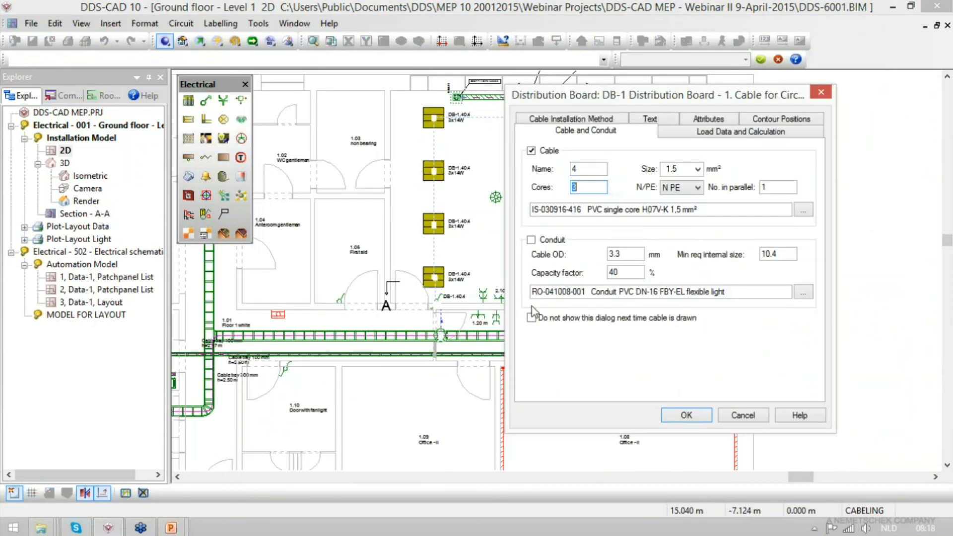
pyautogui.click(744, 131)
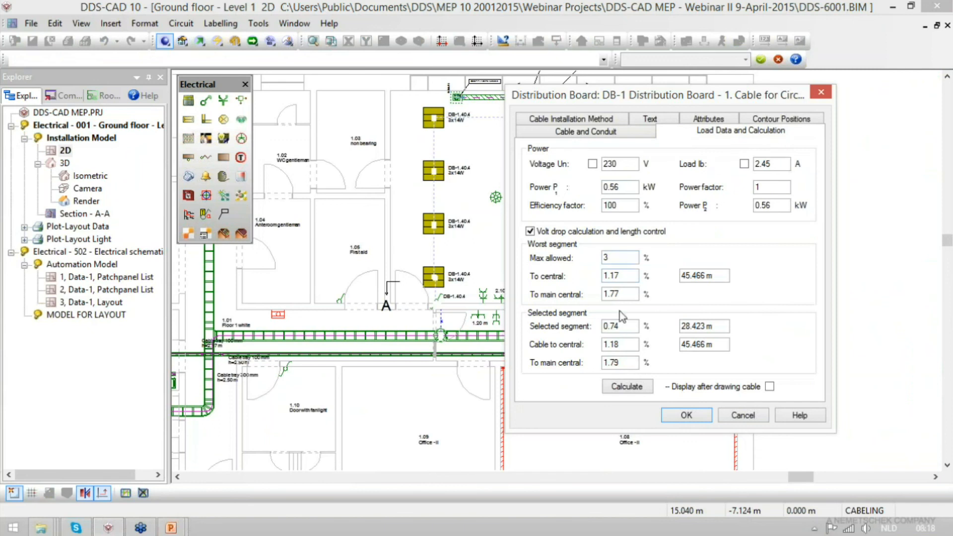
pyautogui.moveTo(627, 276); pyautogui.dragTo(590, 279)
pyautogui.click(637, 293)
pyautogui.moveTo(635, 291); pyautogui.dragTo(599, 290)
pyautogui.click(942, 48)
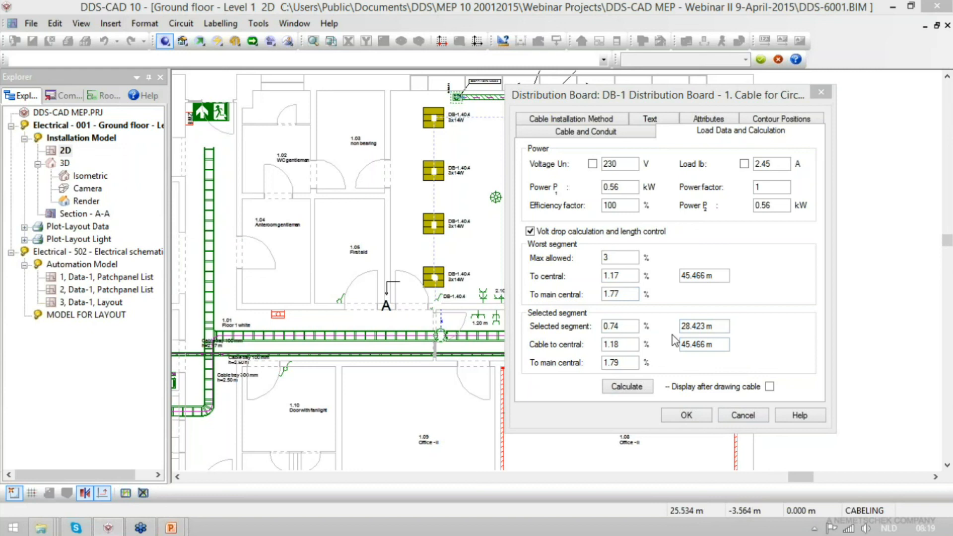
pyautogui.click(623, 299)
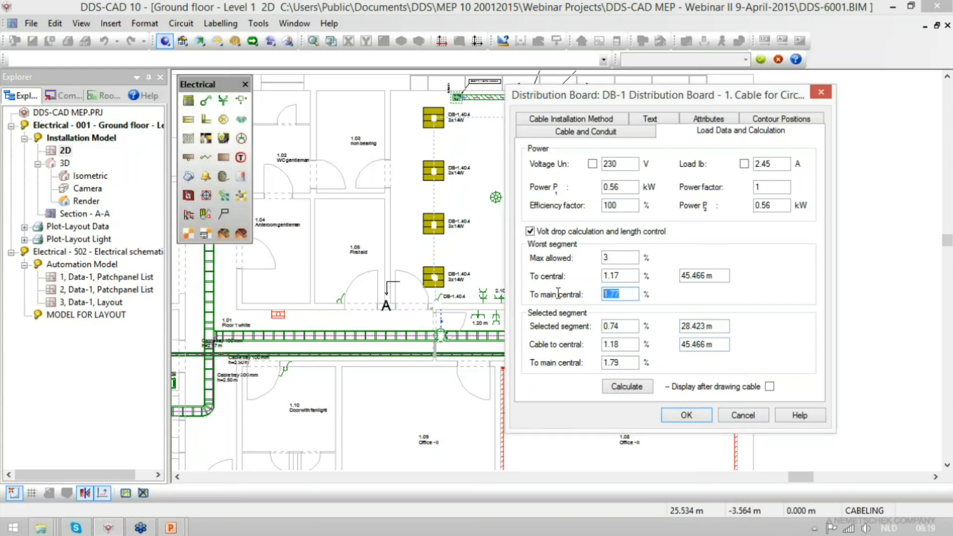
pyautogui.press('Return')
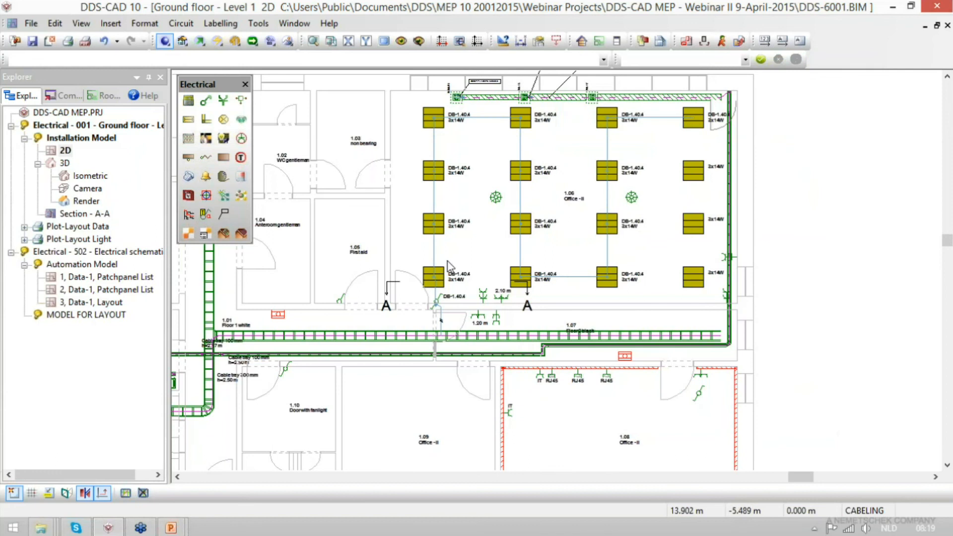
# - Check the load current in the load data of the same DB-1.40.4 lighting cable
pyautogui.scroll(2, 447, 260)
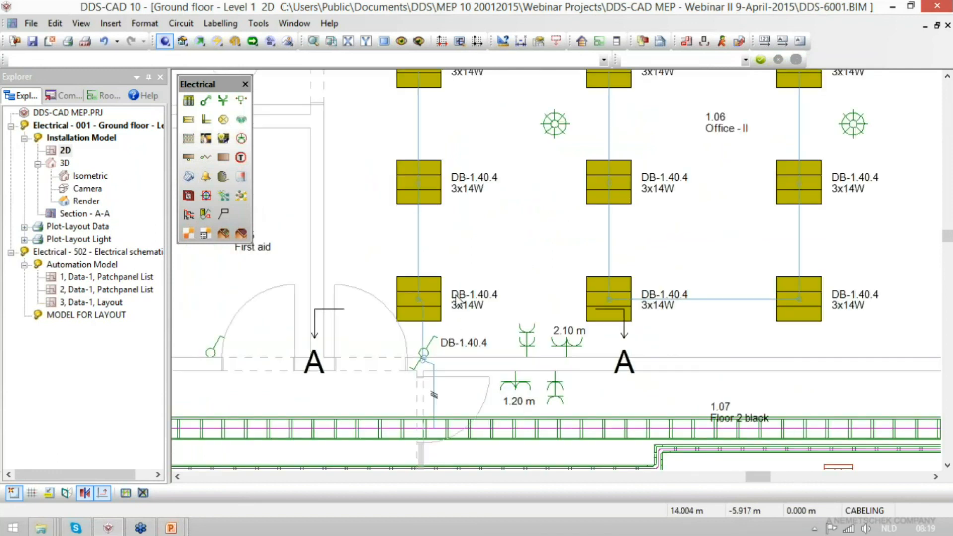
pyautogui.doubleClick(433, 387)
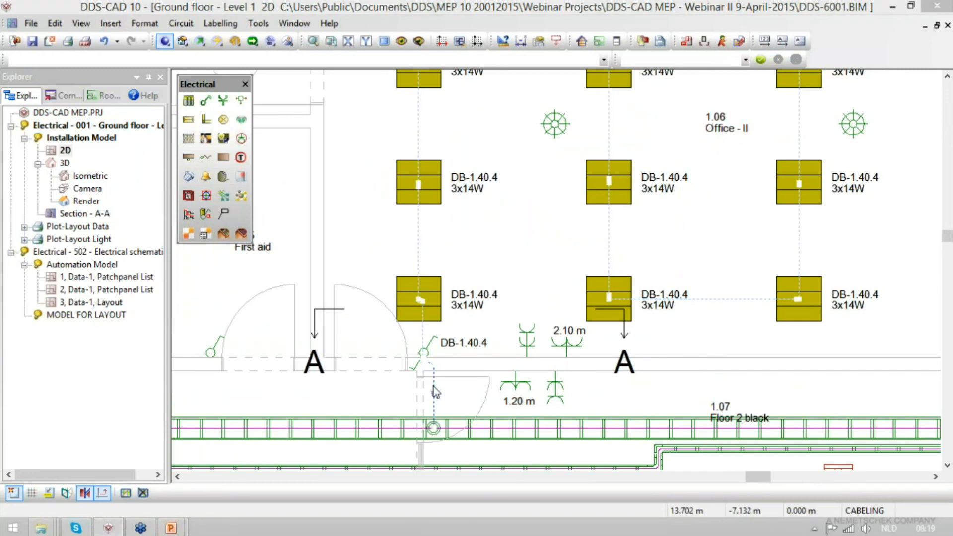
pyautogui.click(726, 132)
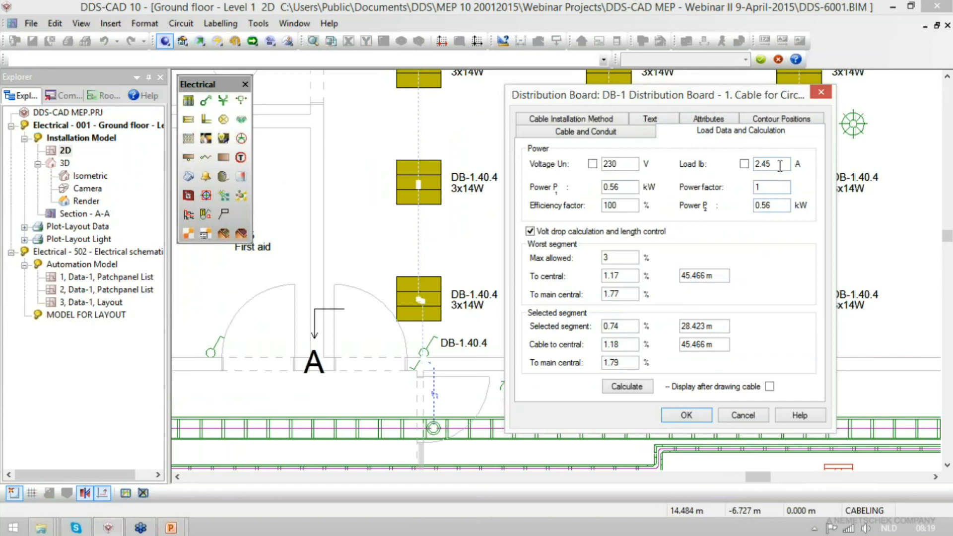
pyautogui.press('Return')
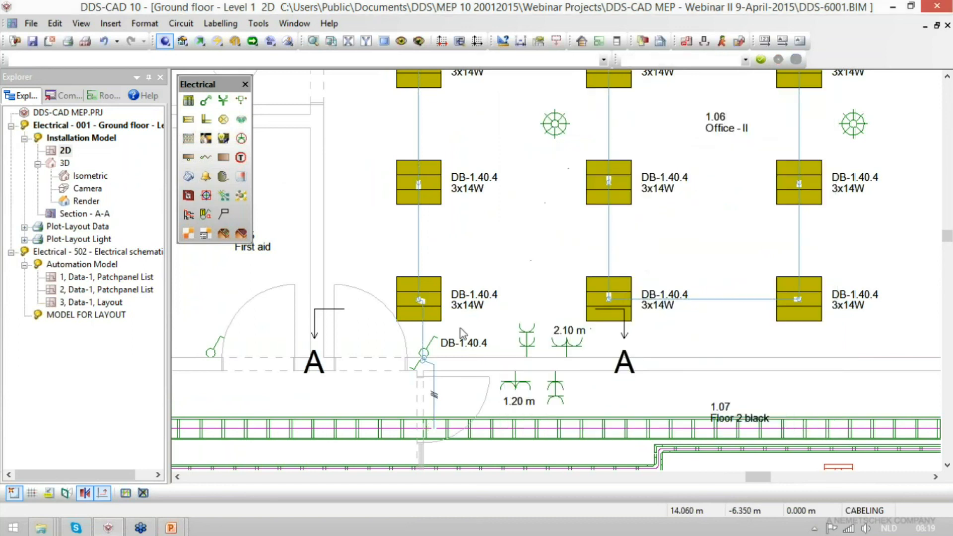
# - Change the part text of the Office - II lamp nearest the light switch to Switchboard.Circuit.Cable+Mounting Height and examine the label
pyautogui.doubleClick(465, 307)
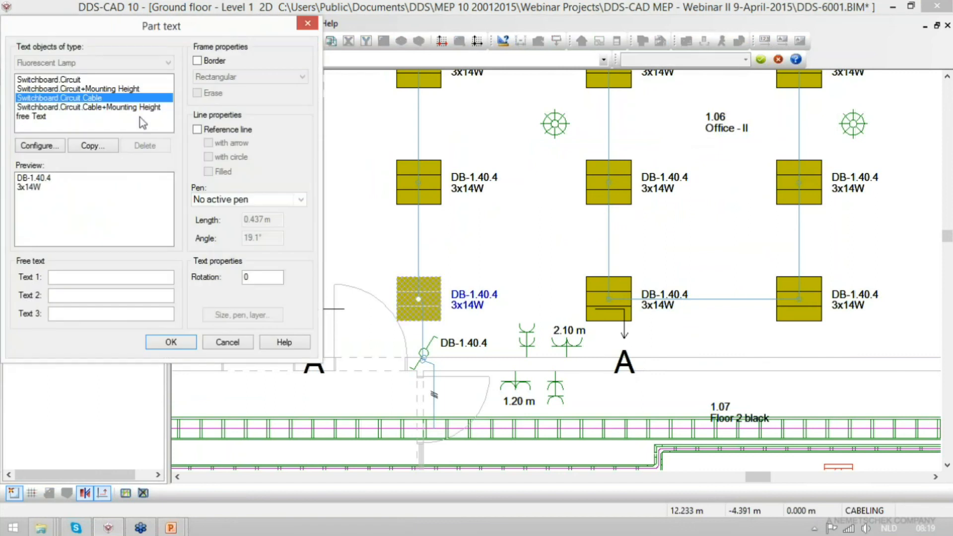
pyautogui.click(76, 108)
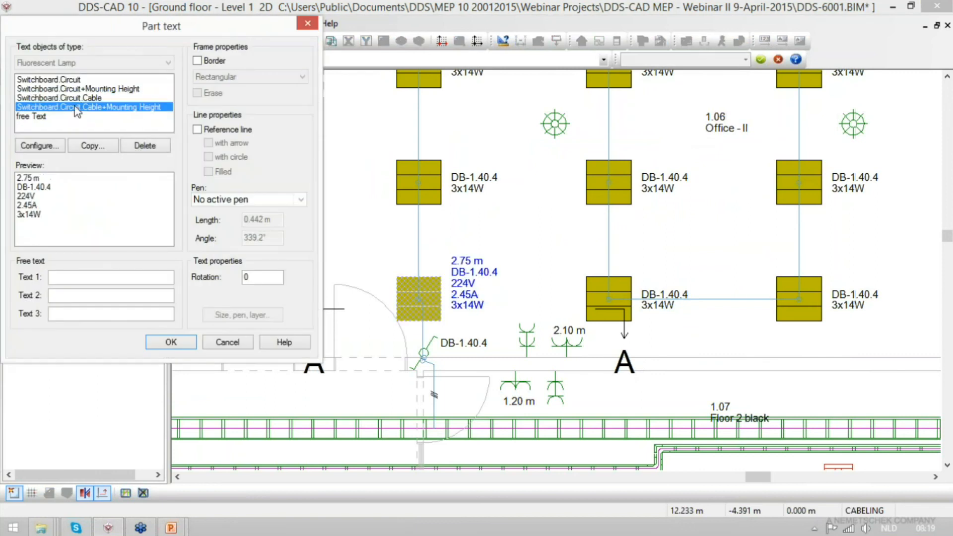
pyautogui.click(171, 343)
pyautogui.click(522, 263)
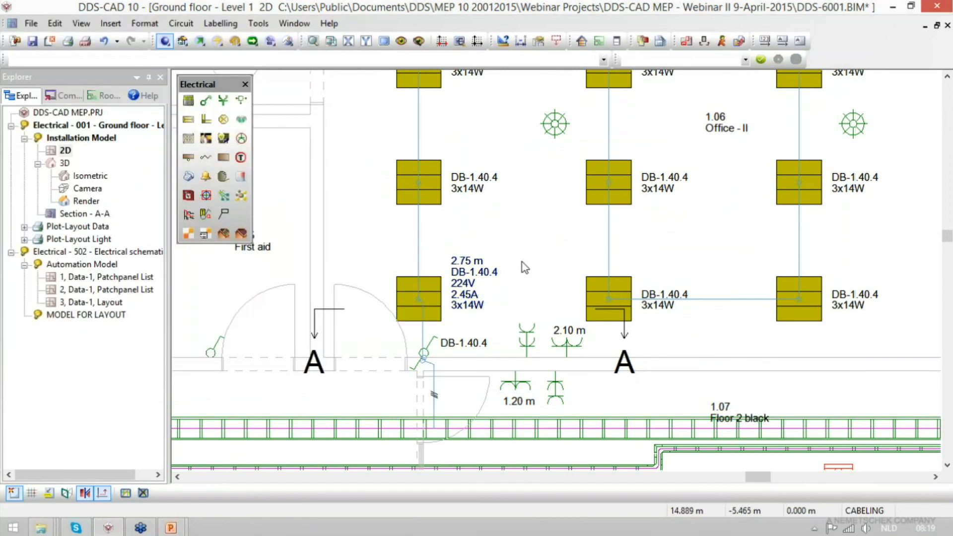
pyautogui.click(460, 286)
pyautogui.scroll(3, 461, 288)
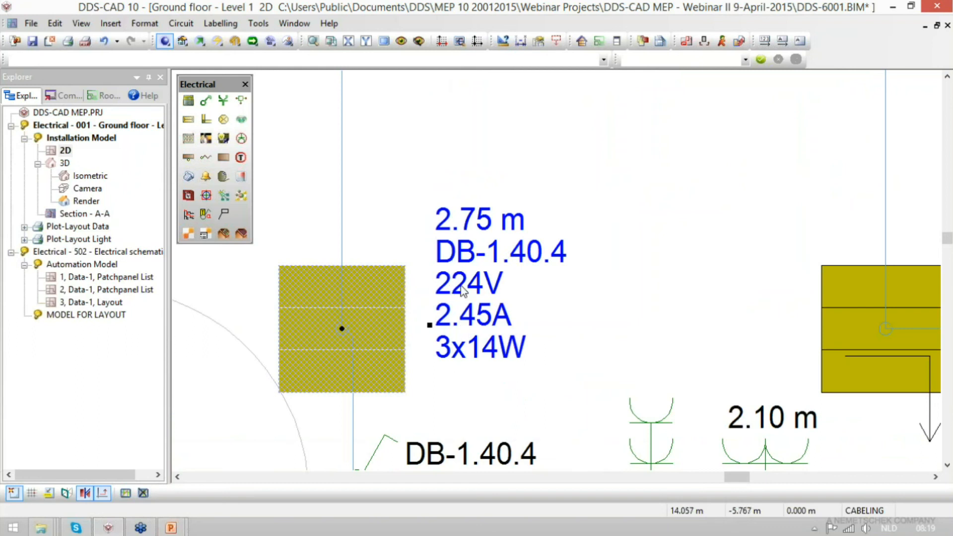
pyautogui.scroll(-5, 489, 374)
pyautogui.scroll(2, 424, 340)
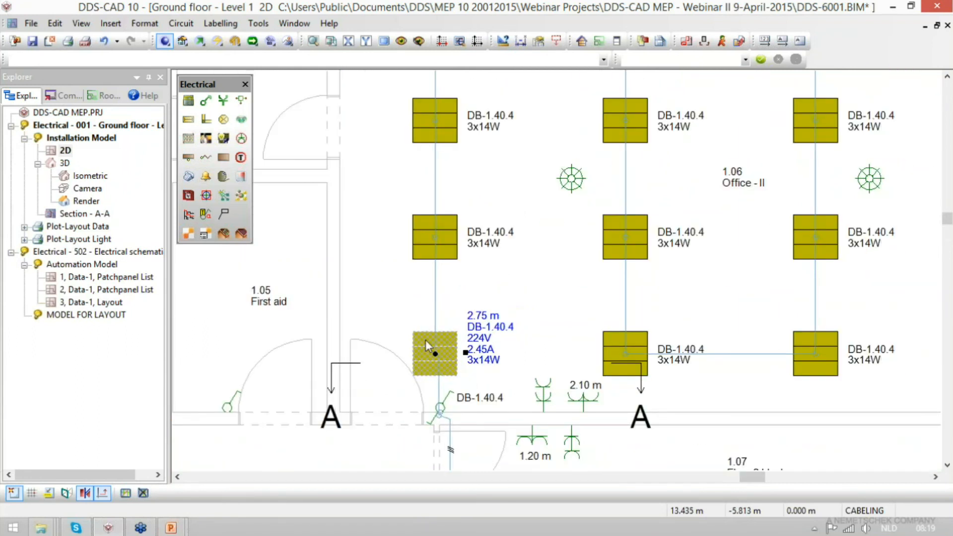
# - Select all lamps of the same type in Office - II and set their part text to Switchboard.Circuit.Cable+Mounting Height
pyautogui.rightClick(424, 340)
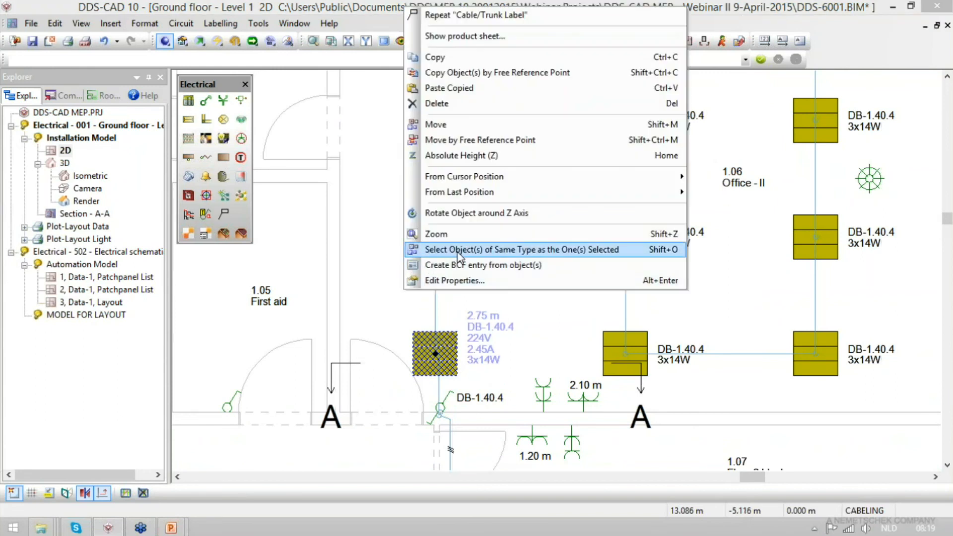
pyautogui.click(458, 250)
pyautogui.scroll(-3, 507, 475)
pyautogui.moveTo(636, 332); pyautogui.dragTo(765, 235)
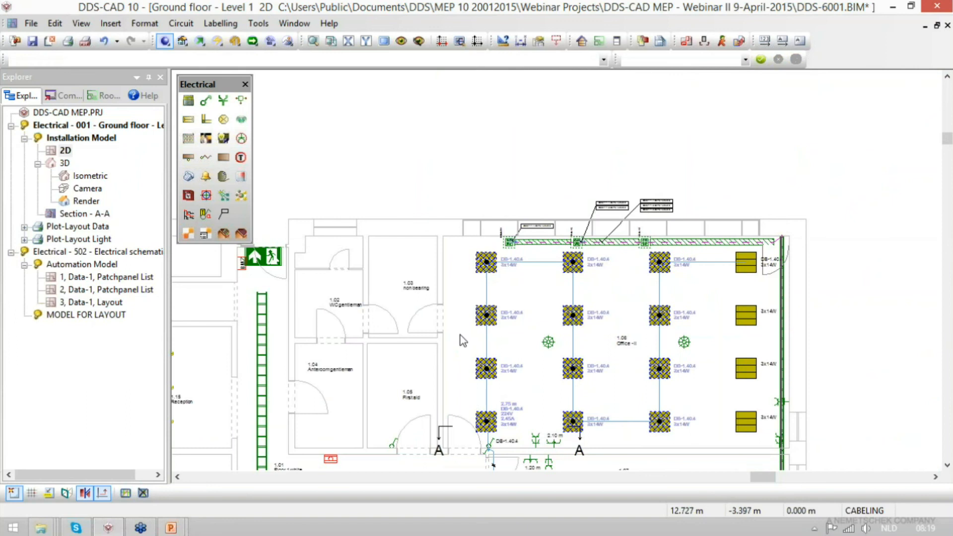
pyautogui.doubleClick(573, 315)
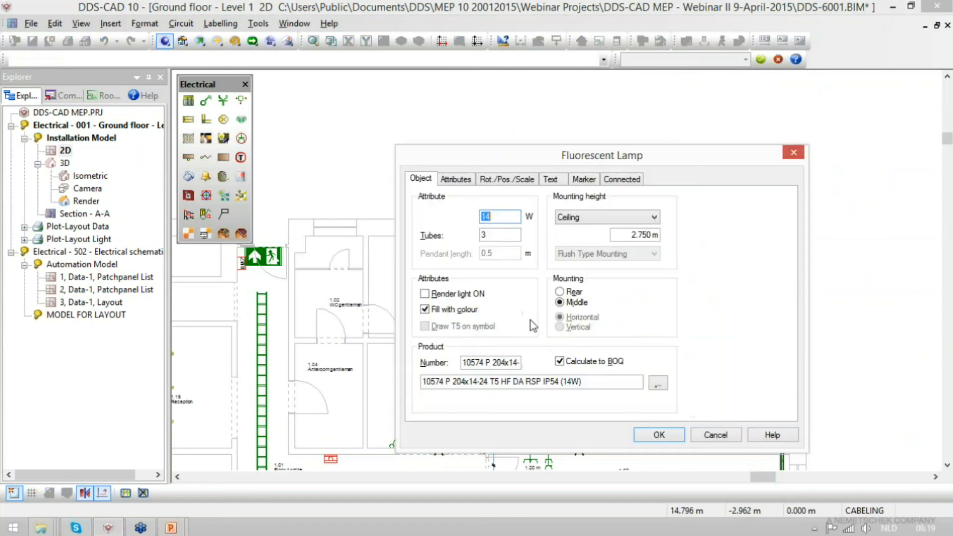
pyautogui.click(550, 179)
pyautogui.click(509, 222)
pyautogui.click(565, 227)
pyautogui.click(515, 228)
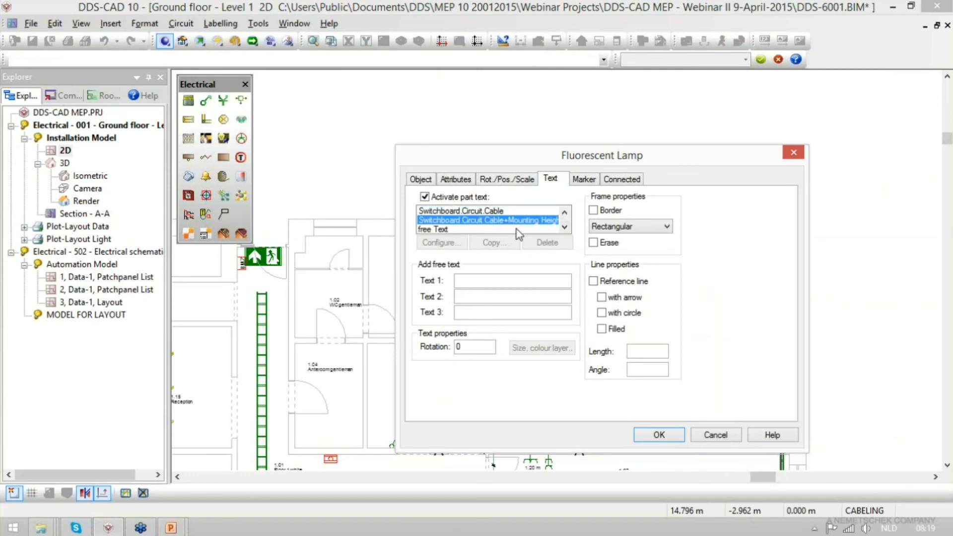
pyautogui.click(660, 435)
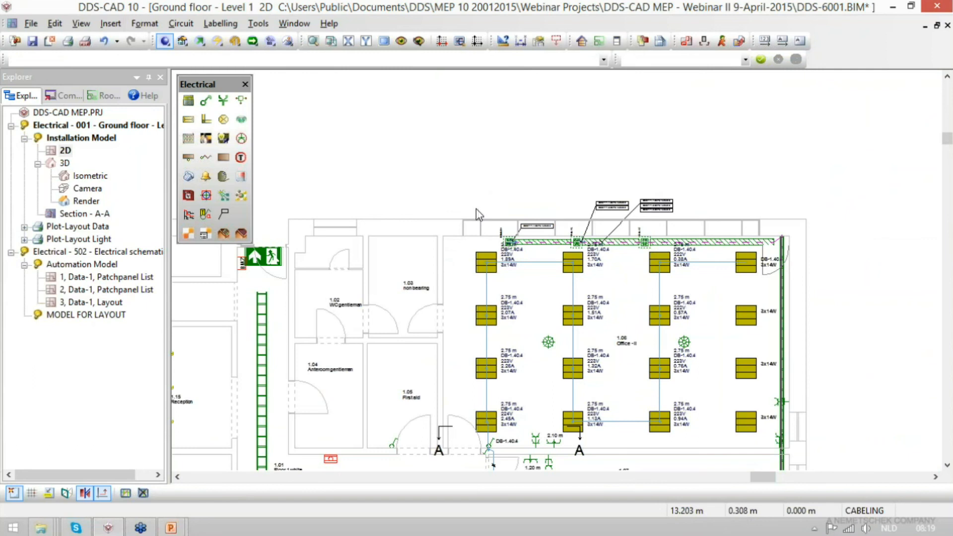
# - Review the lamp labels and set the last connected lamp by the upper-right door to Switchboard.Circuit.Cable+Mounting Height text
pyautogui.scroll(3, 506, 271)
pyautogui.click(502, 218)
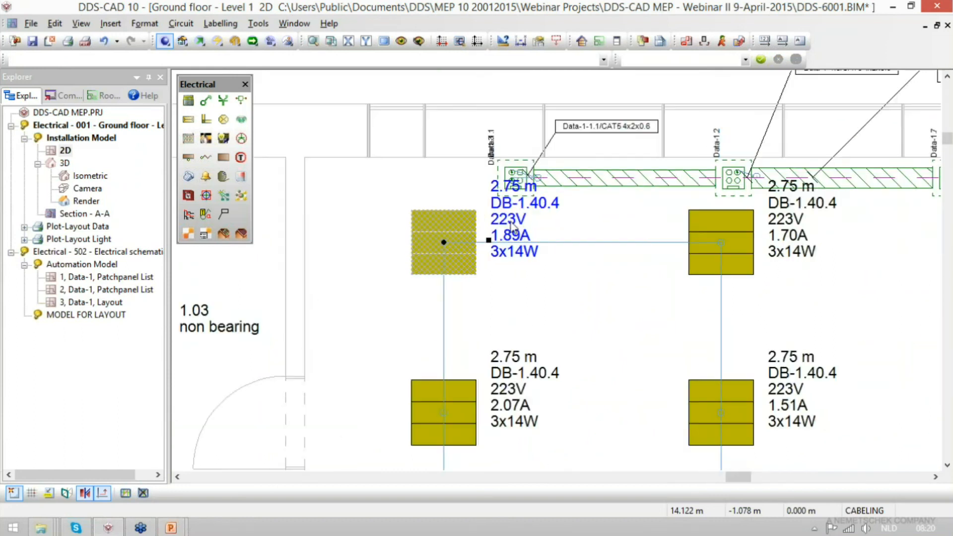
pyautogui.moveTo(642, 311)
pyautogui.mouseDown(button='middle')
pyautogui.moveTo(543, 300)
pyautogui.moveTo(442, 336)
pyautogui.mouseUp(button='middle')
pyautogui.moveTo(783, 355); pyautogui.dragTo(694, 333)
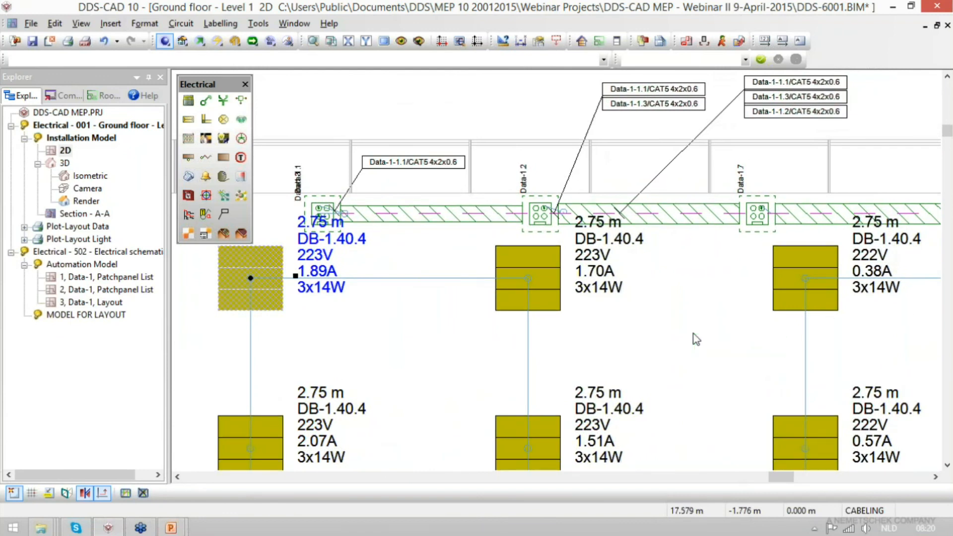
pyautogui.moveTo(697, 339)
pyautogui.mouseDown(button='middle')
pyautogui.moveTo(621, 330)
pyautogui.moveTo(436, 254)
pyautogui.moveTo(381, 273)
pyautogui.mouseUp(button='middle')
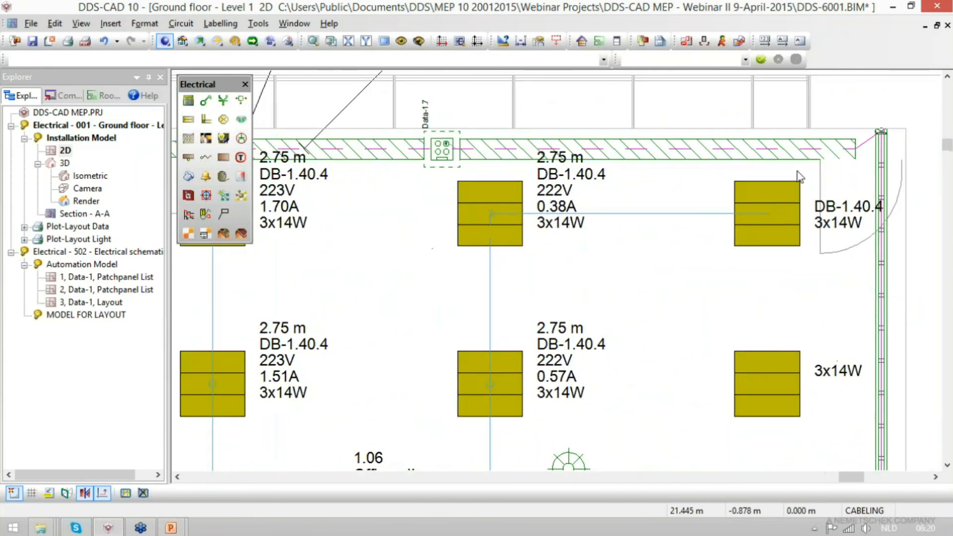
pyautogui.doubleClick(844, 214)
pyautogui.click(124, 107)
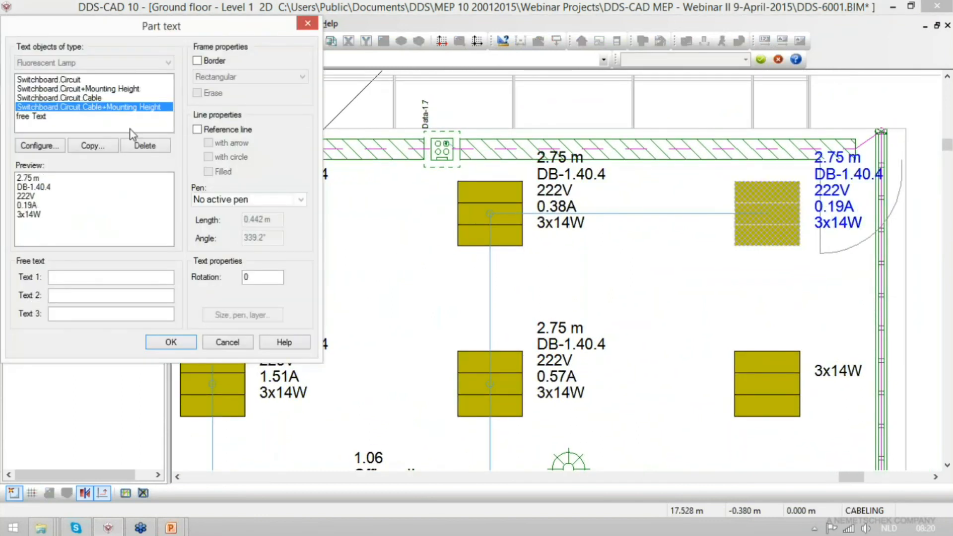
pyautogui.click(171, 342)
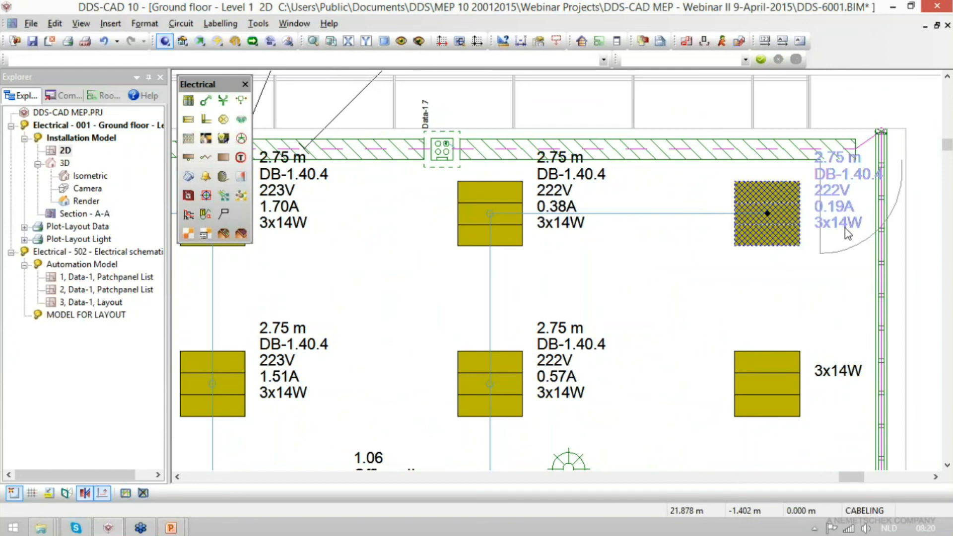
pyautogui.click(639, 279)
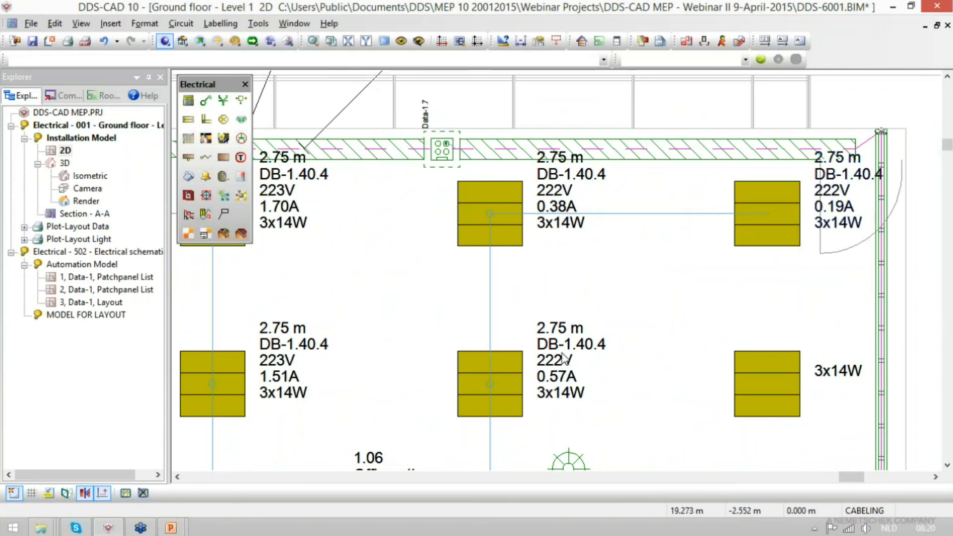
# - Add the Voltage loss variable to the Switchboard.Circuit.Cable+Mounting Height text for the upper-row lamp beside the last connected one
pyautogui.doubleClick(555, 234)
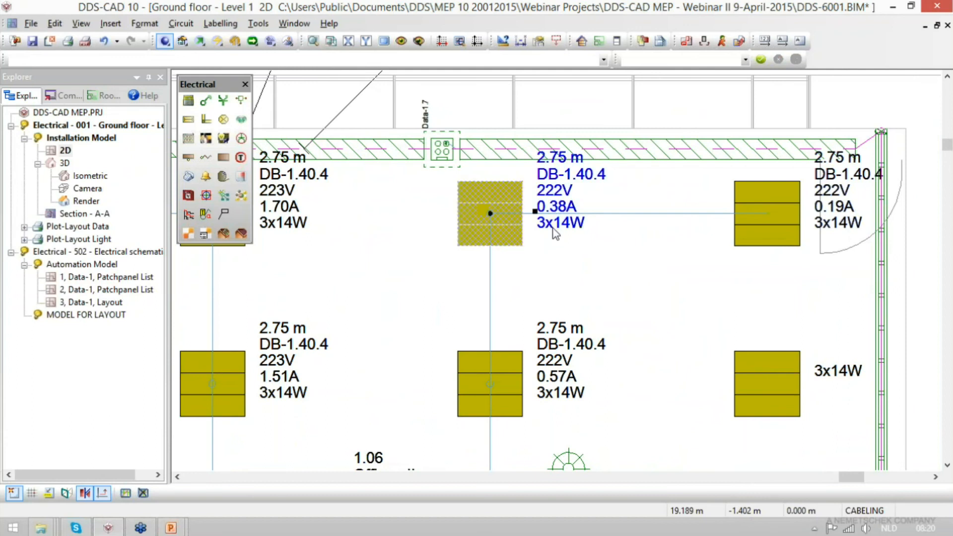
pyautogui.click(48, 147)
pyautogui.click(293, 188)
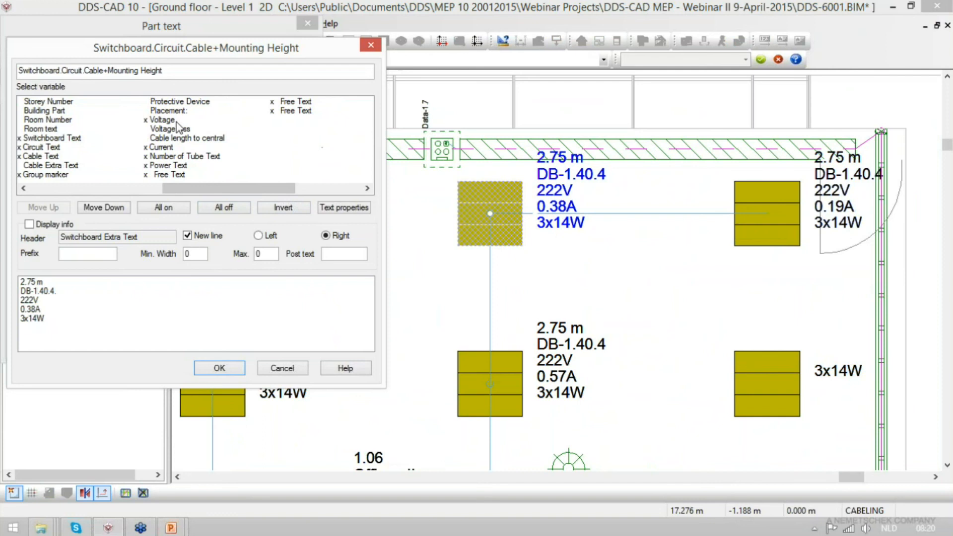
pyautogui.doubleClick(165, 130)
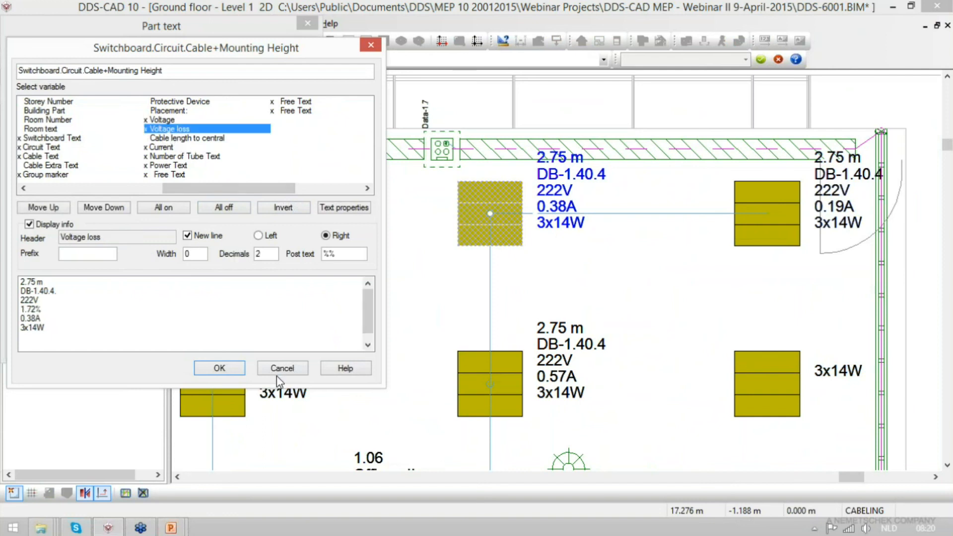
pyautogui.click(218, 369)
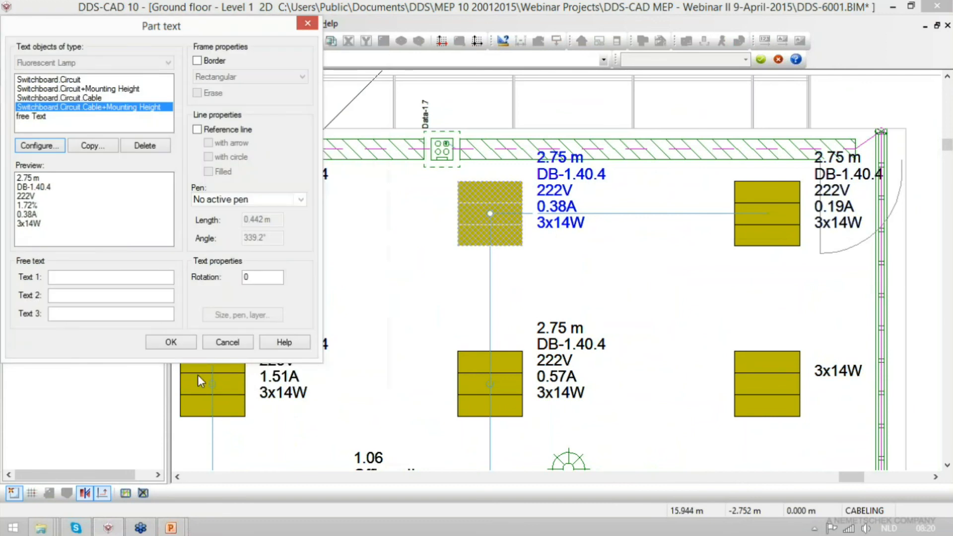
pyautogui.click(171, 342)
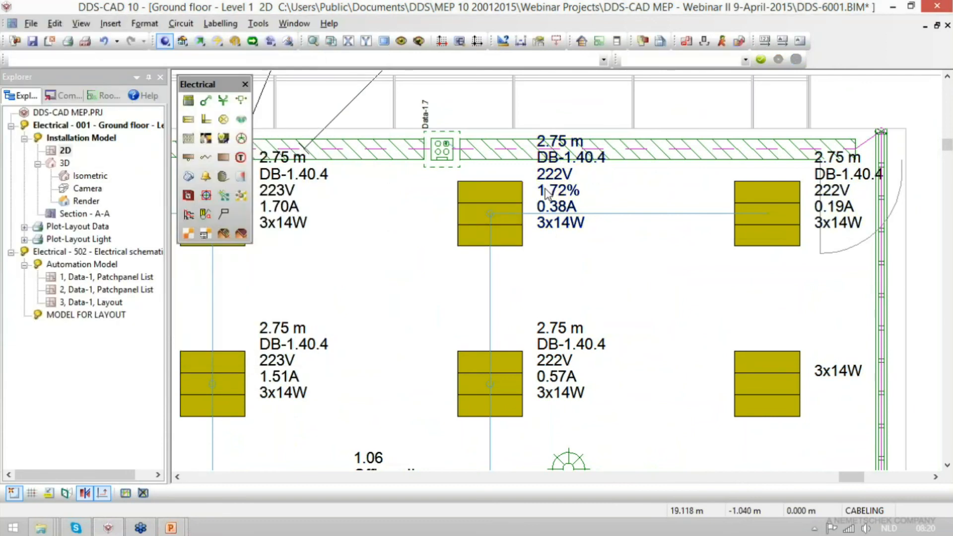
pyautogui.click(522, 207)
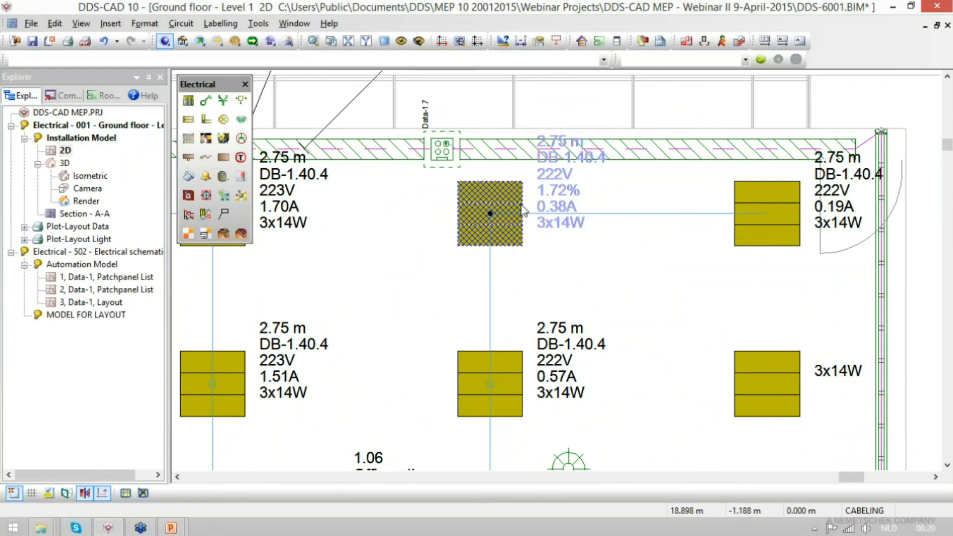
# - Examine the load data and volt drop calculation of the DB-1.40.4 cable running from the ladder to the light switch
pyautogui.press('Escape')
pyautogui.scroll(-4, 726, 239)
pyautogui.scroll(4, 535, 431)
pyautogui.click(475, 337)
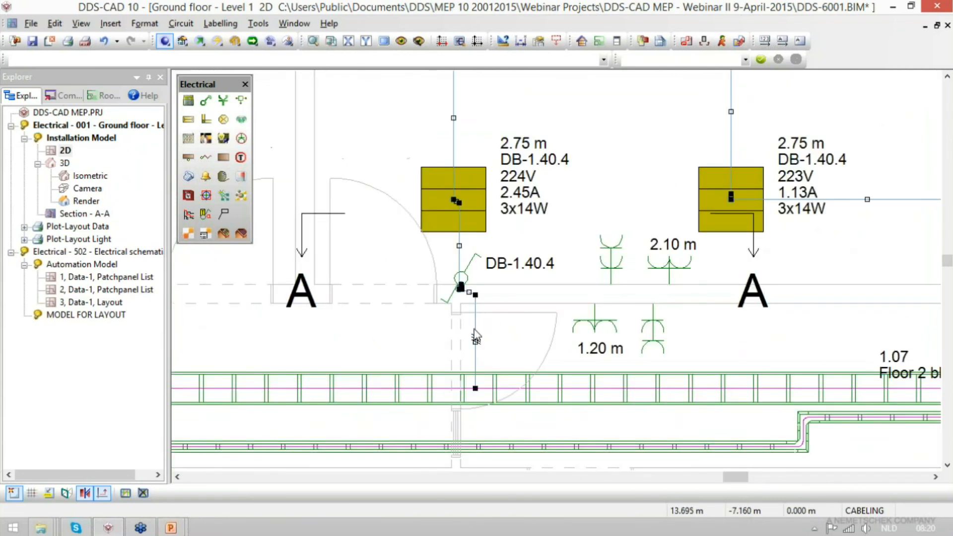
pyautogui.doubleClick(475, 337)
pyautogui.click(755, 132)
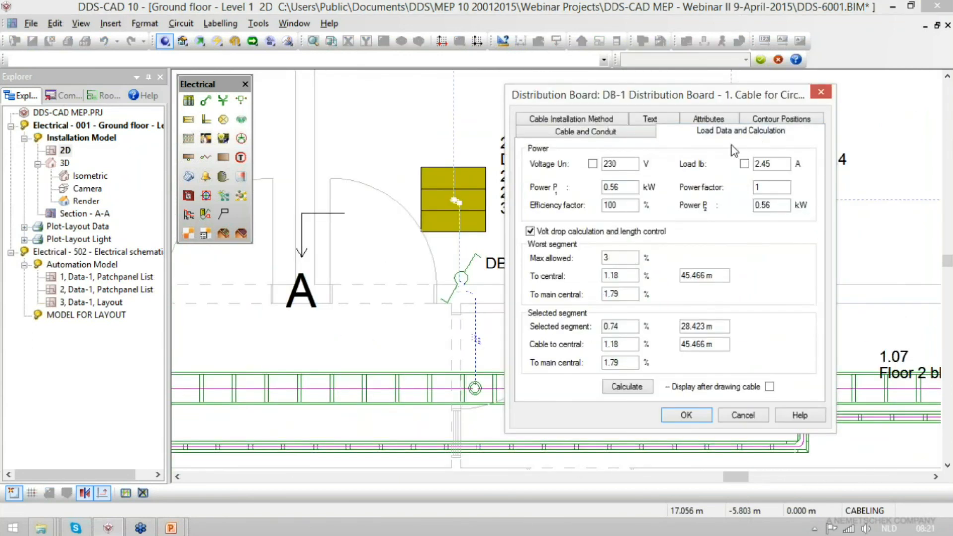
pyautogui.moveTo(621, 261); pyautogui.dragTo(516, 264)
pyautogui.moveTo(633, 295); pyautogui.dragTo(583, 297)
pyautogui.press('Return')
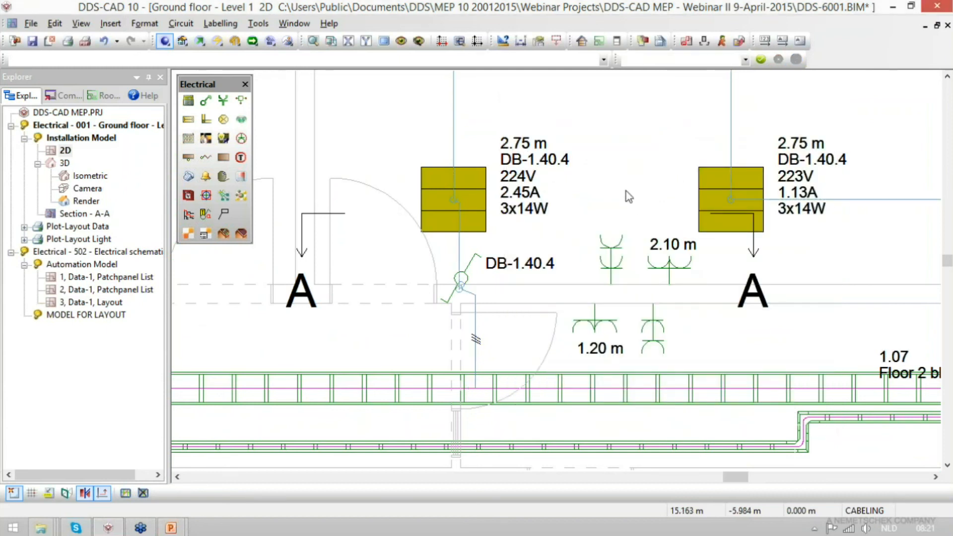
# - Bring up the definition of distribution board DB-1, saving the changes made to MDB-1
pyautogui.scroll(-4, 627, 191)
pyautogui.scroll(1, 743, 295)
pyautogui.scroll(2, 743, 295)
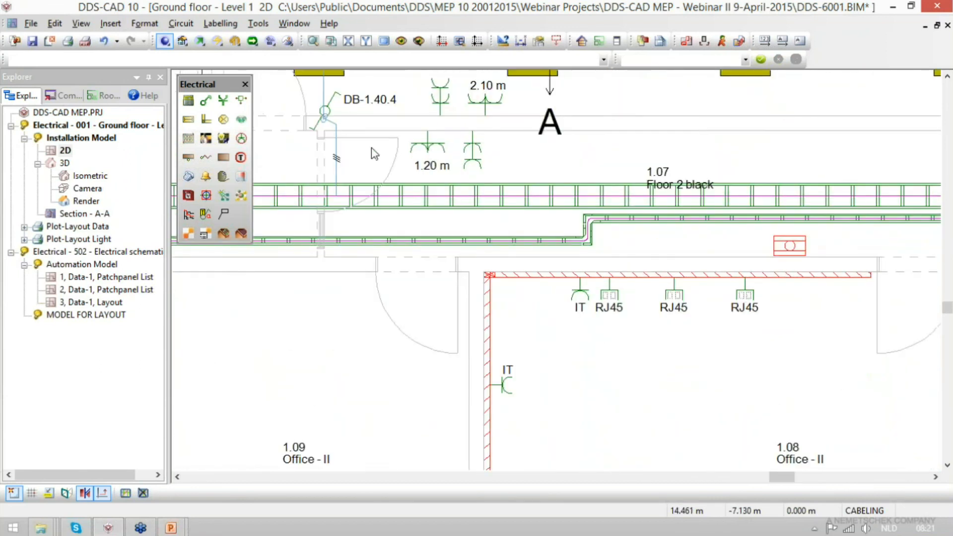
pyautogui.click(189, 102)
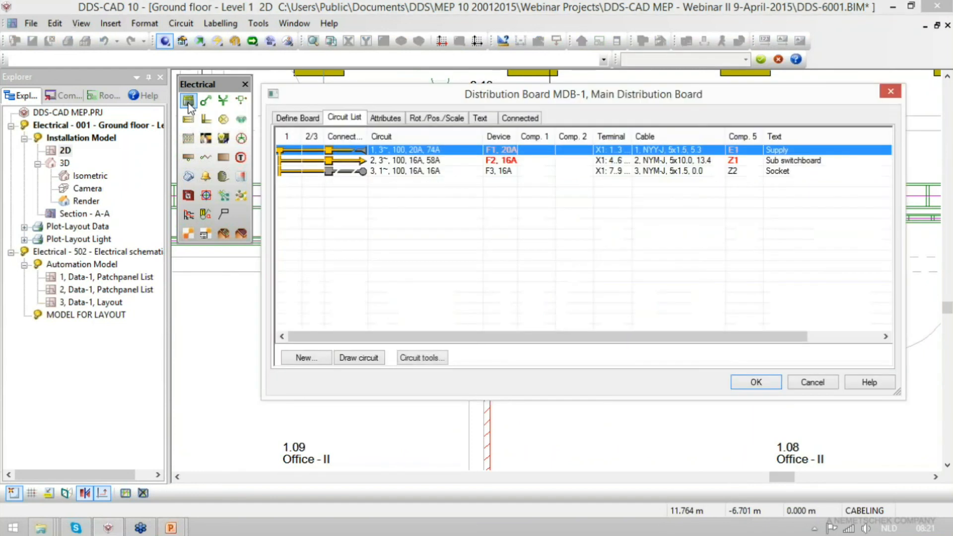
pyautogui.click(305, 120)
pyautogui.click(360, 141)
pyautogui.click(358, 168)
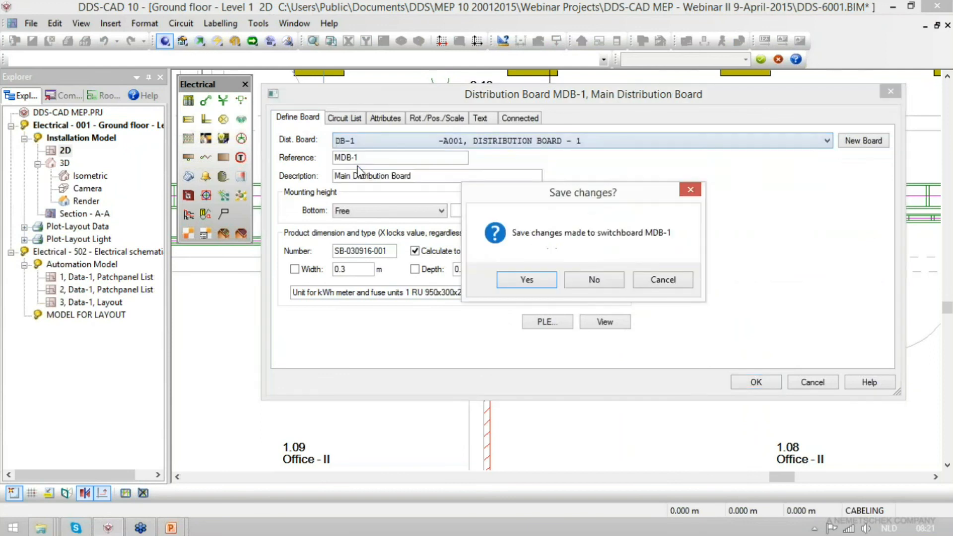
pyautogui.click(525, 280)
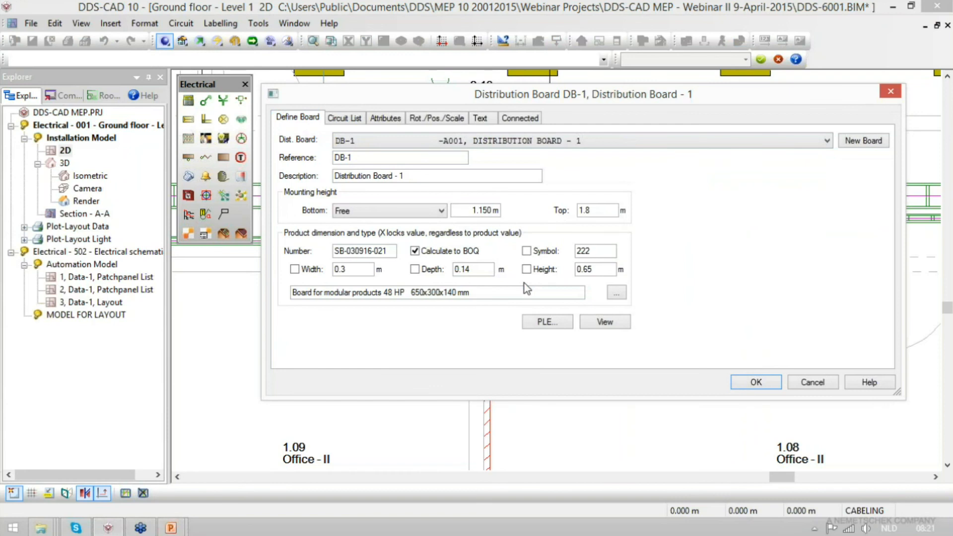
# - Paste a copy of socket circuit 10 into the first empty row of DB-1's circuit list as circuit 11
pyautogui.click(347, 119)
pyautogui.click(347, 248)
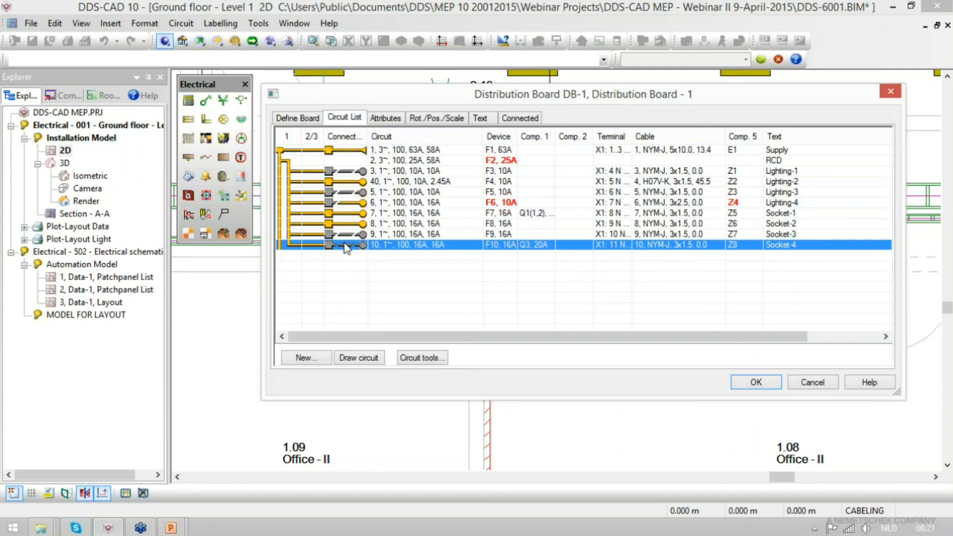
pyautogui.press('Down')
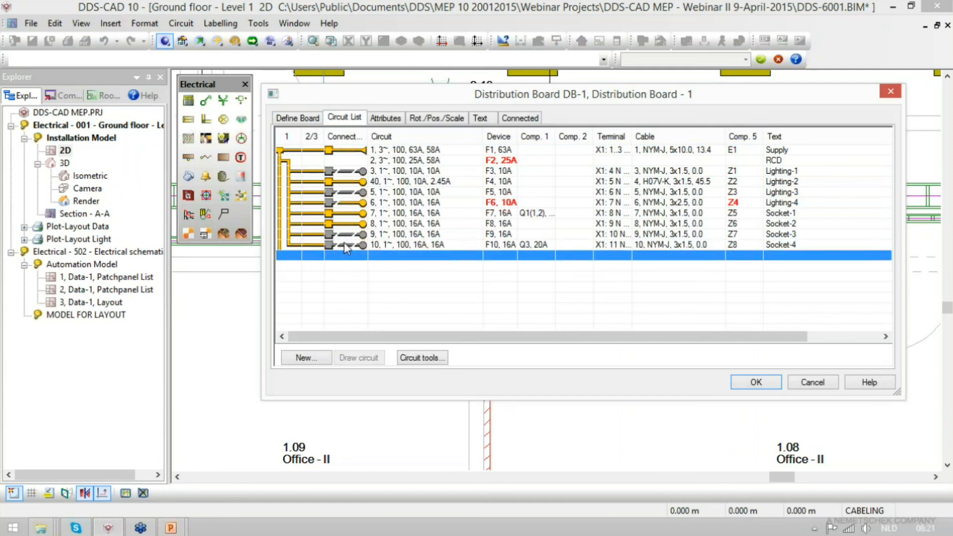
pyautogui.hotkey('ctrl', 'v')
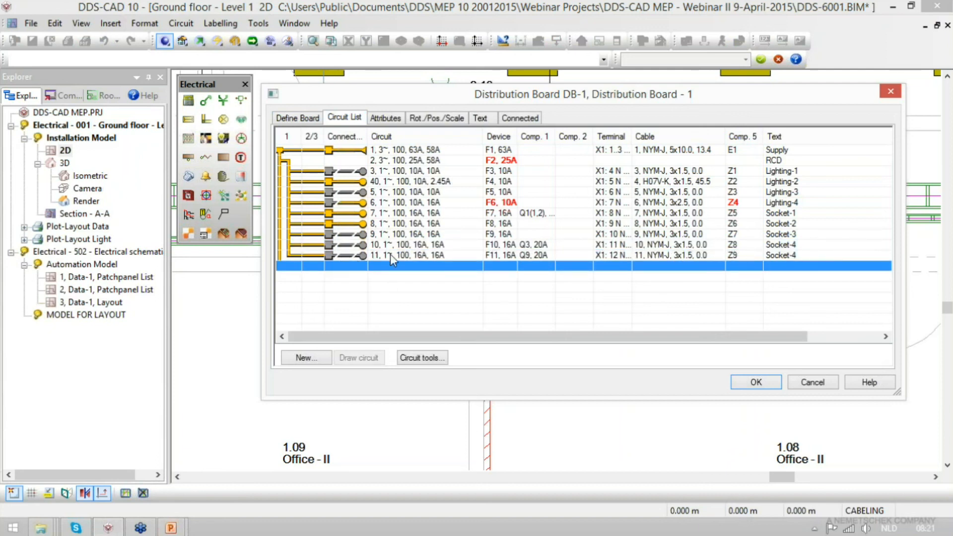
# - Try to start circuit 11's cable on the narrow ladder's trunk, declining the free-cable connection and saving the DB-1 changes
pyautogui.click(358, 255)
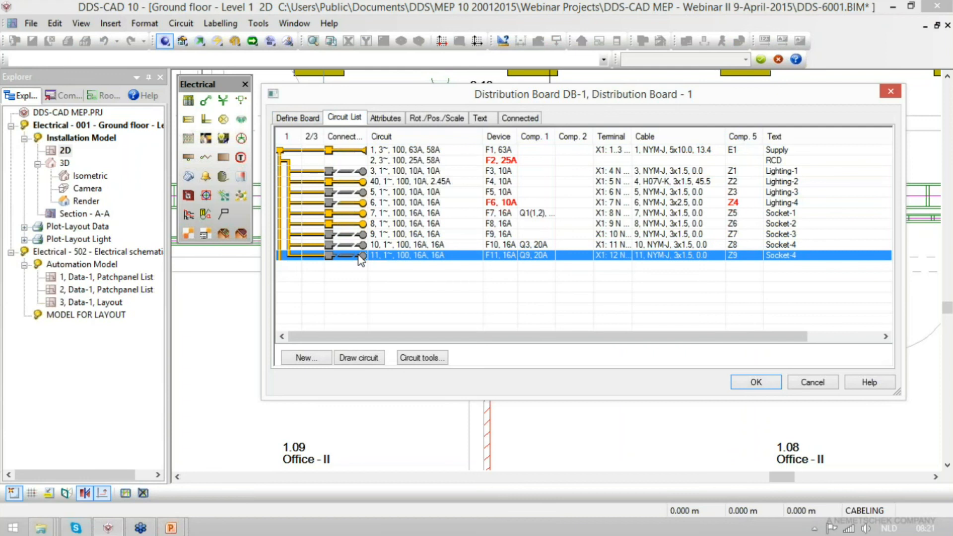
pyautogui.click(359, 357)
pyautogui.click(676, 415)
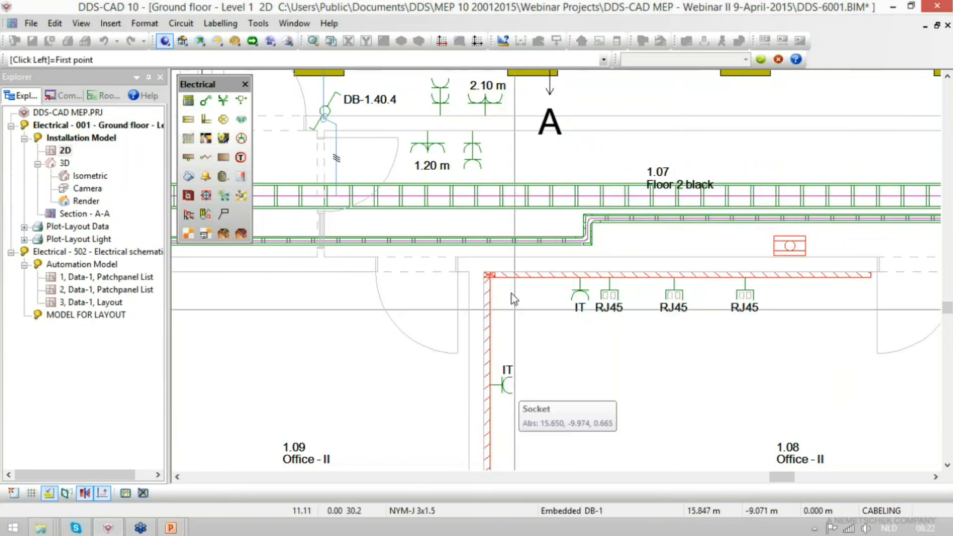
pyautogui.scroll(2, 496, 246)
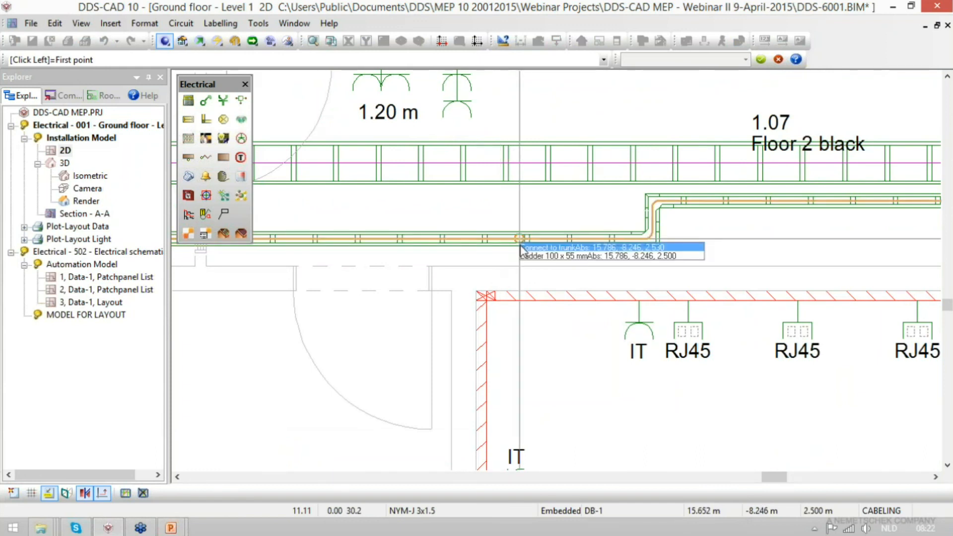
pyautogui.click(512, 241)
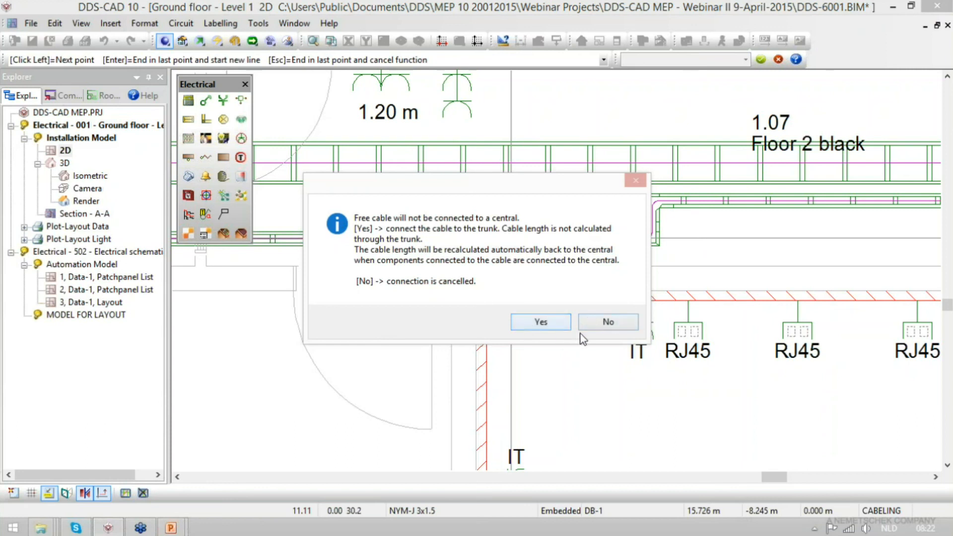
pyautogui.click(608, 320)
pyautogui.press('Escape')
pyautogui.press('Escape')
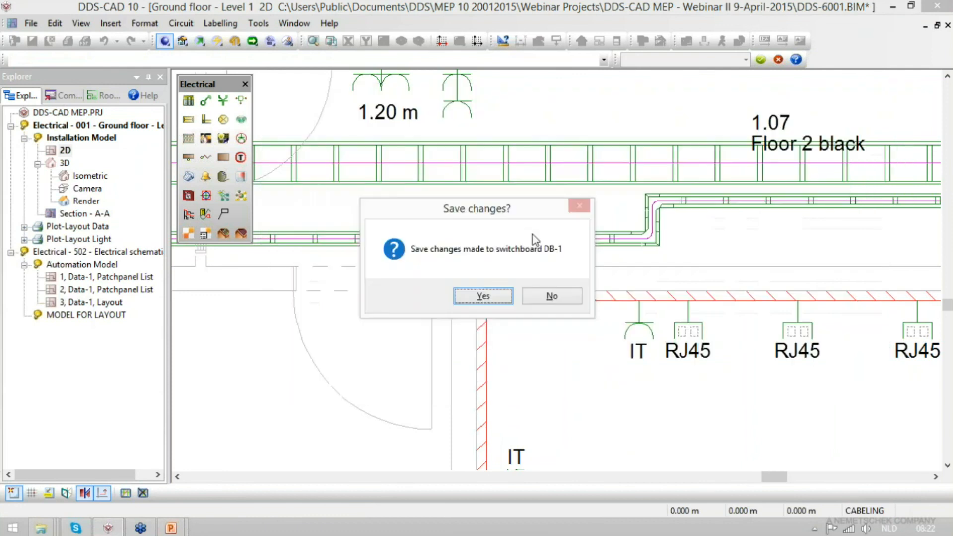
pyautogui.click(492, 297)
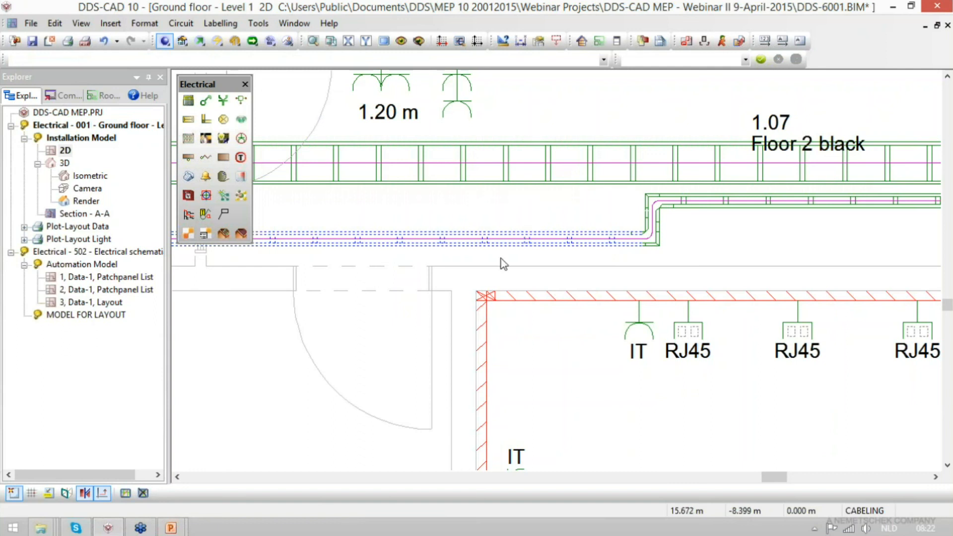
# - Start drawing DB-1 circuit 11 with NYM-J 3x1.5 cable, connected to the trunk in the wide ladder of corridor 1.07
pyautogui.click(522, 163)
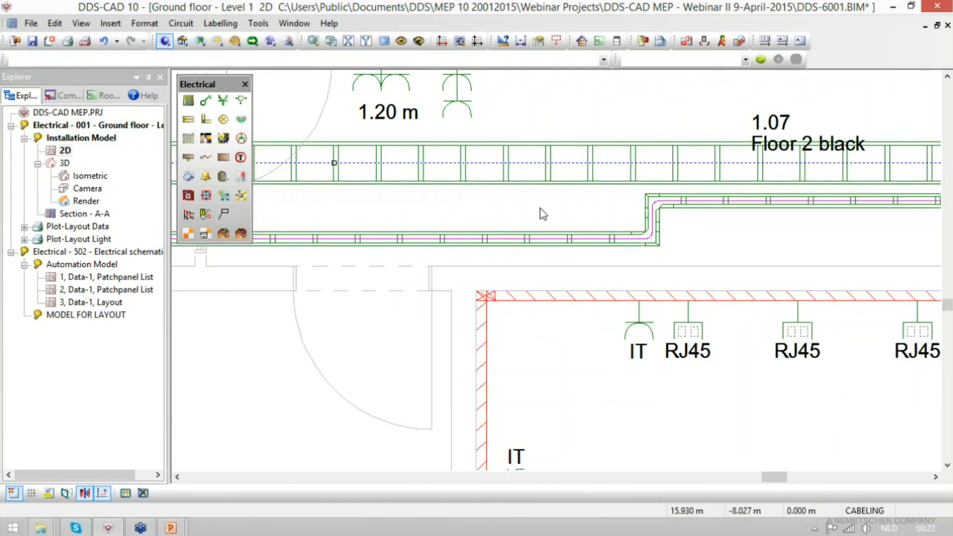
pyautogui.click(527, 151)
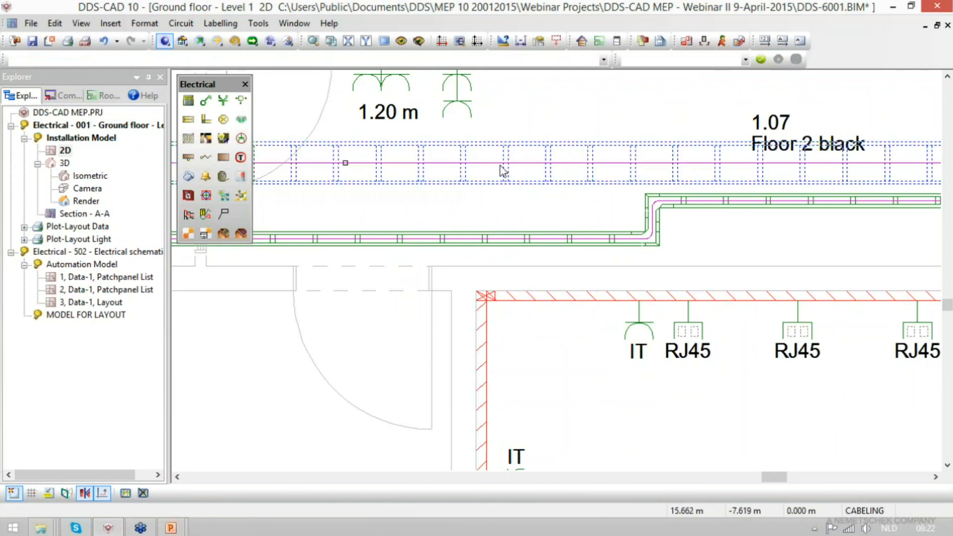
pyautogui.rightClick(529, 211)
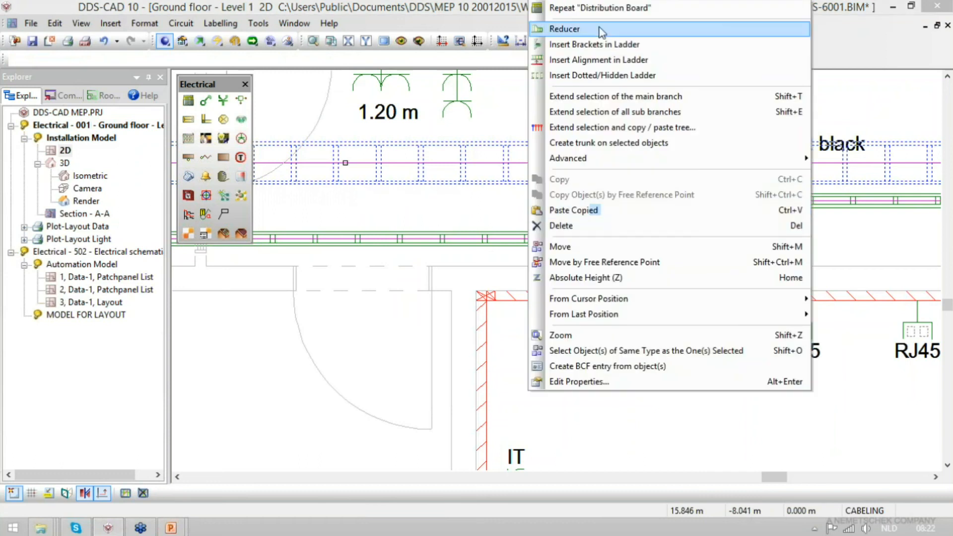
pyautogui.click(593, 7)
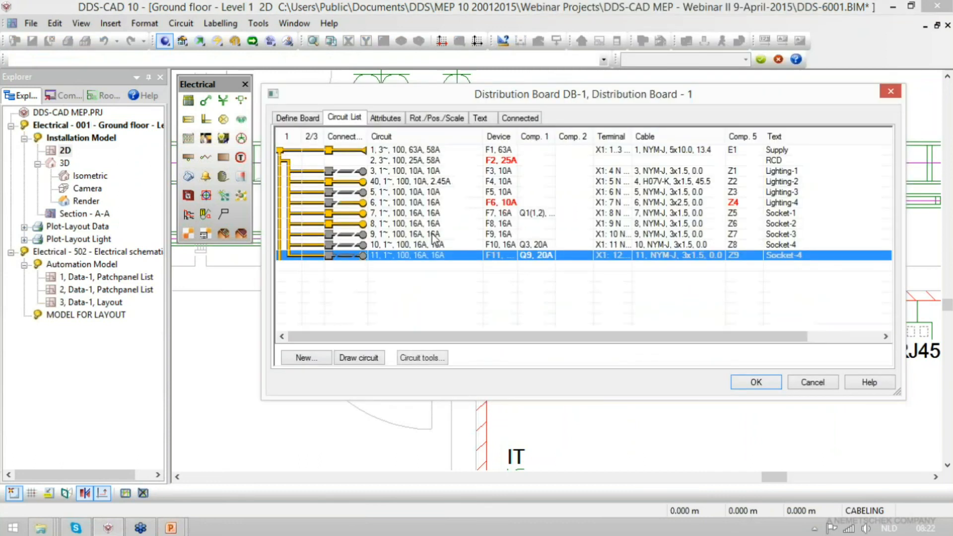
pyautogui.click(361, 360)
pyautogui.click(686, 415)
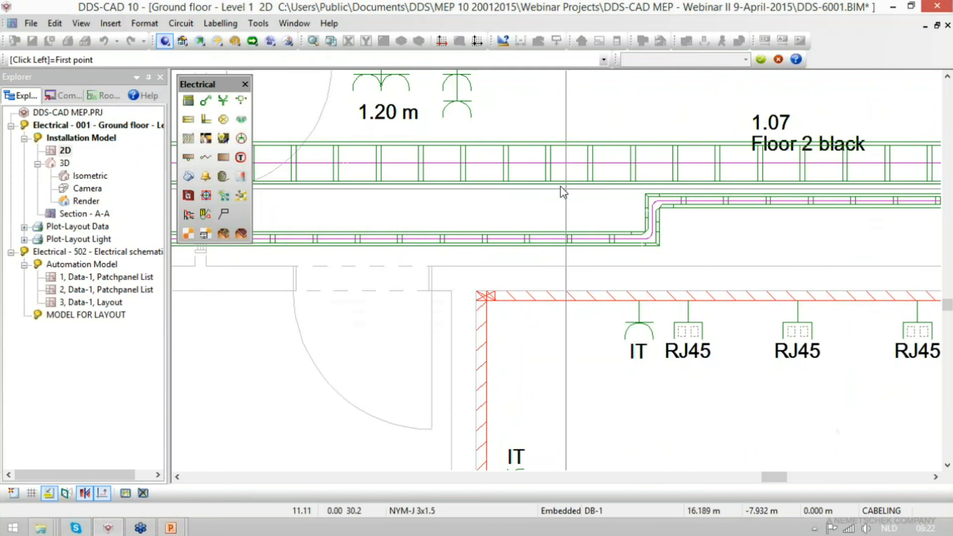
pyautogui.click(520, 164)
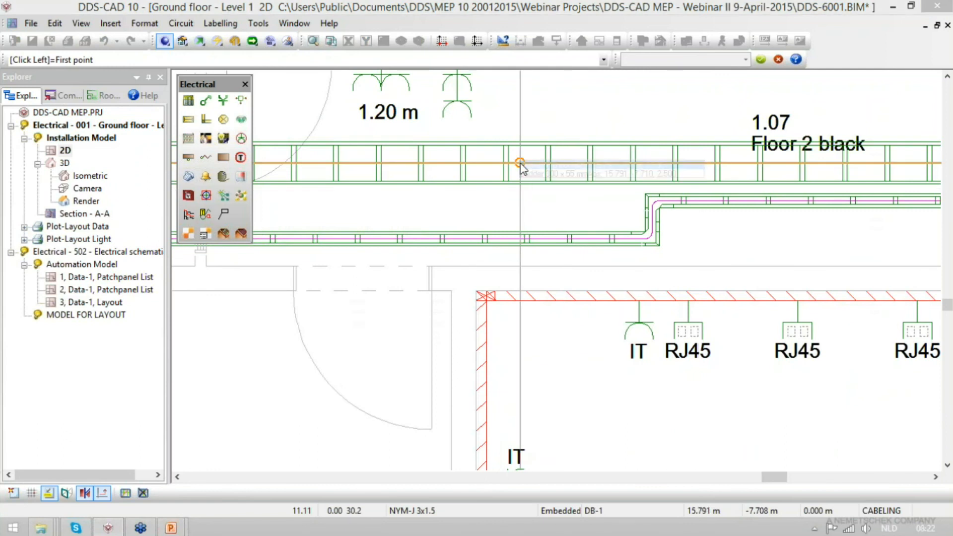
# - Route the cable to the wall trunking corner of room 1.08 and lower it by a delta down of 0.665 m
pyautogui.scroll(3, 531, 281)
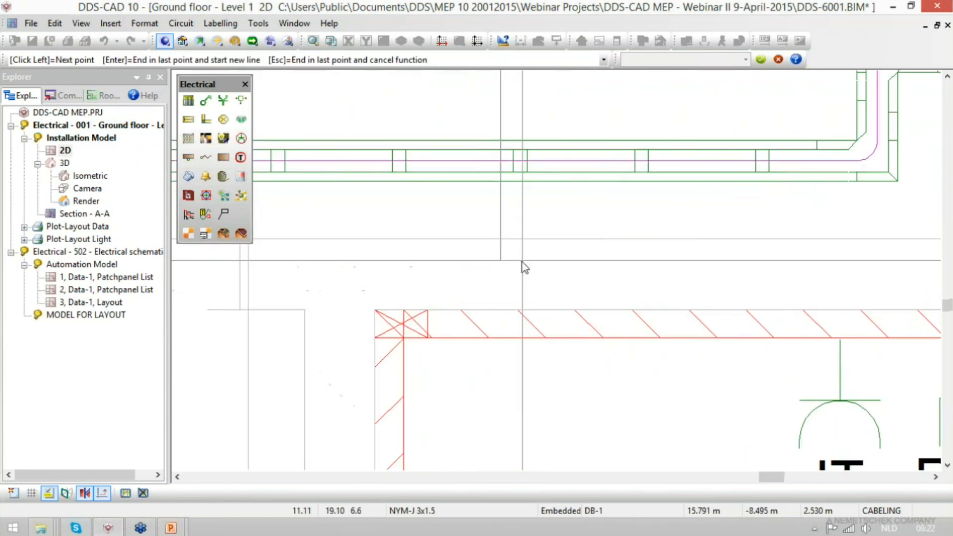
pyautogui.scroll(4, 400, 320)
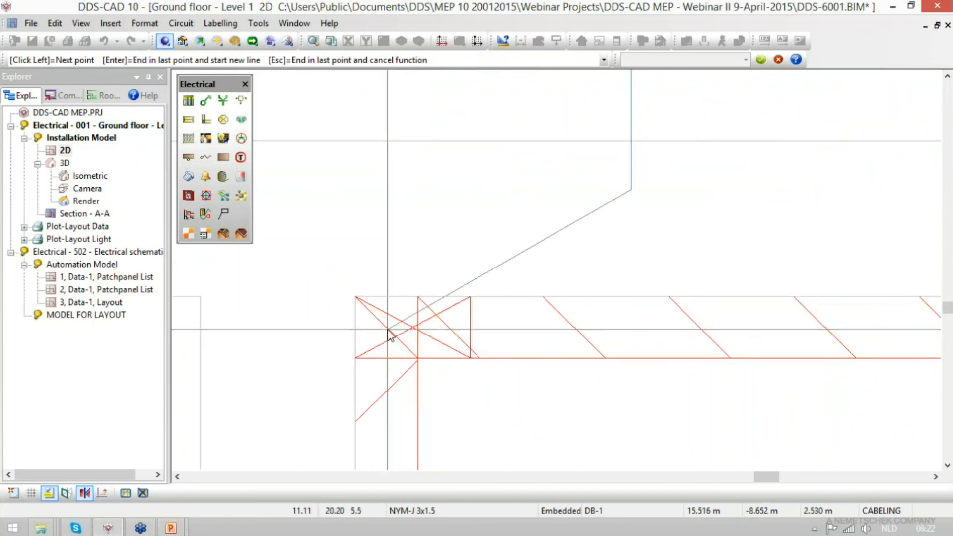
pyautogui.write('d')
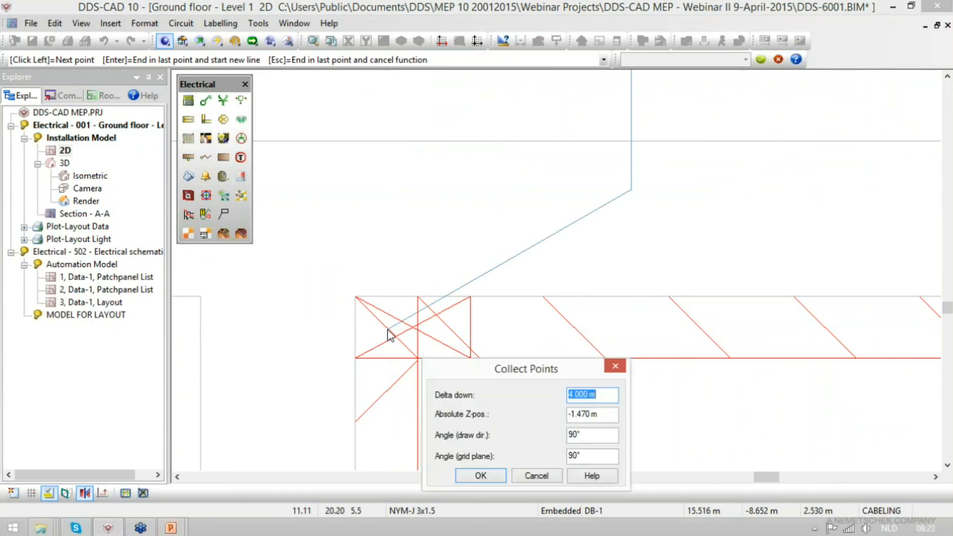
pyautogui.write('0.665')
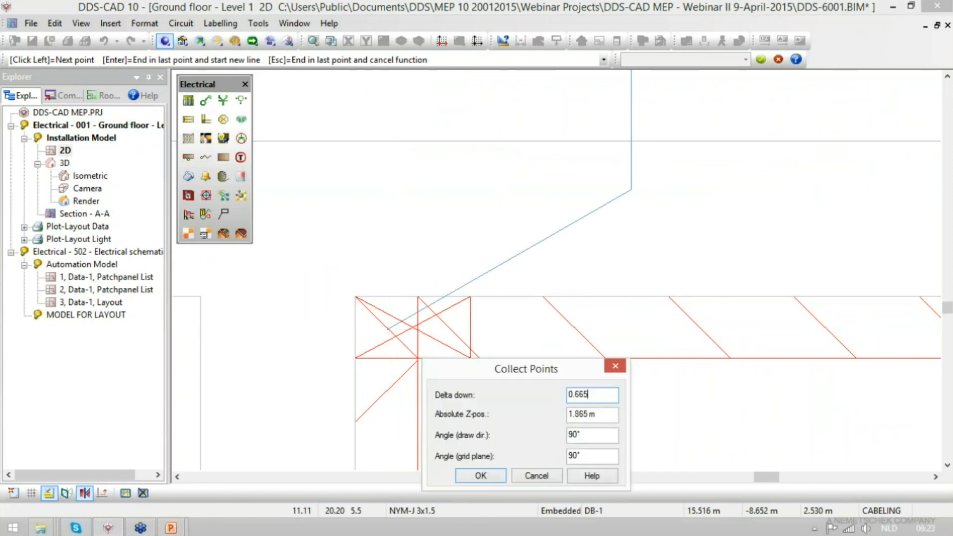
pyautogui.press('Return')
# - Route the cable along the upper wall trunking of room 1.08 and connect it to the IT socket there
pyautogui.scroll(3, 472, 304)
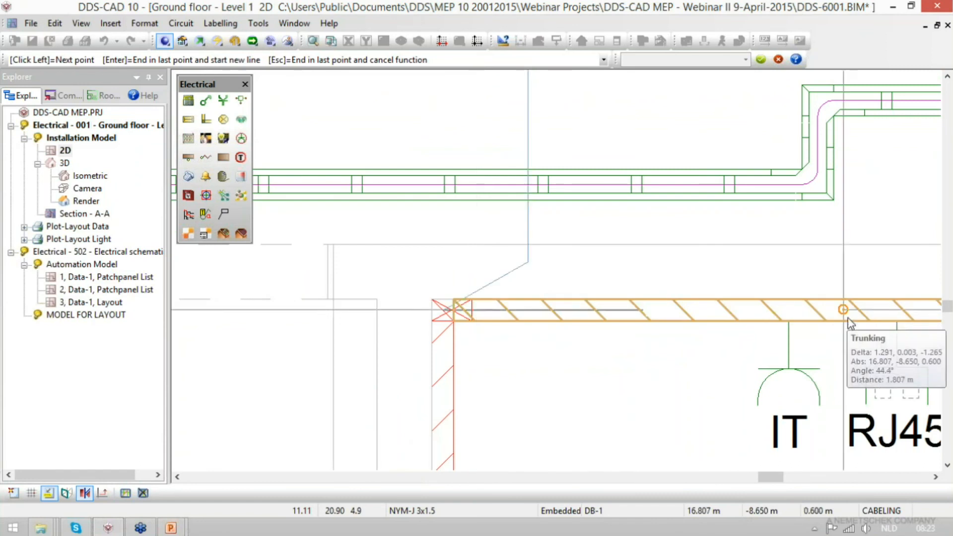
pyautogui.scroll(3, 848, 317)
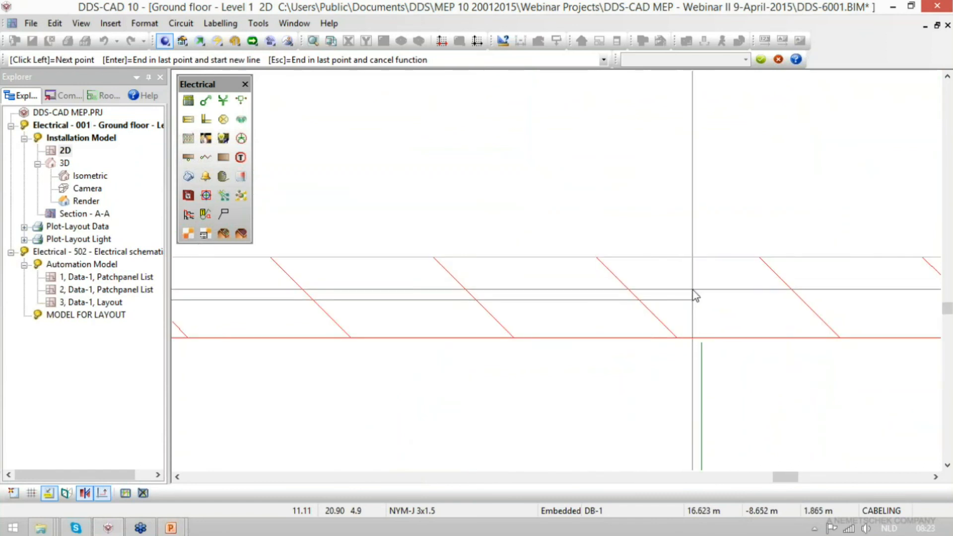
pyautogui.scroll(2, 680, 321)
pyautogui.click(679, 321)
pyautogui.scroll(-5, 813, 248)
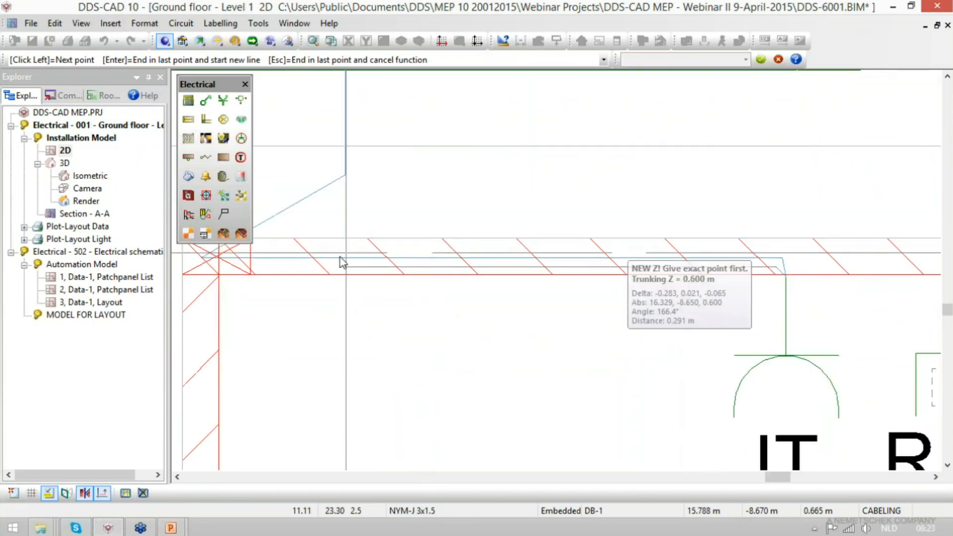
# - Return the cable to the trunking corner and run it down the left wall to the first IT socket
pyautogui.click(200, 268)
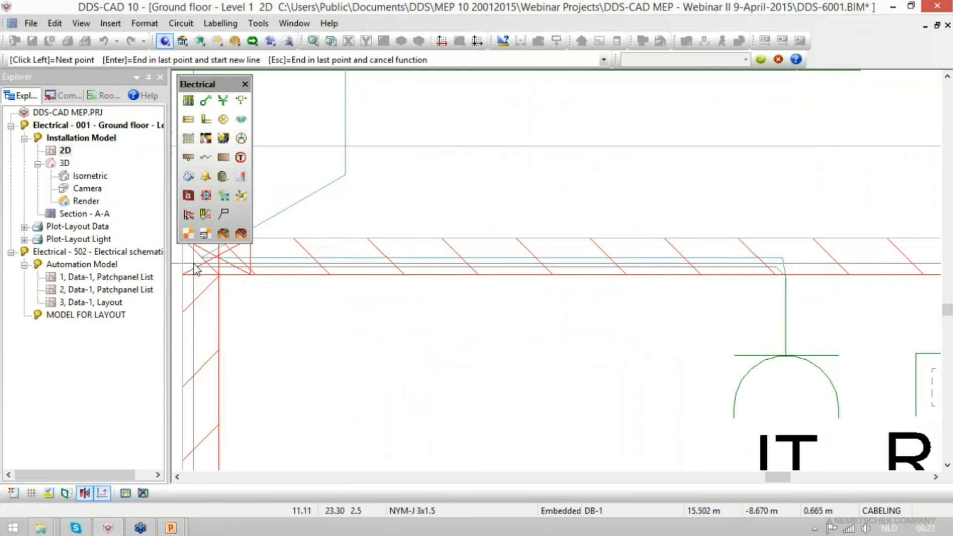
pyautogui.scroll(-3, 493, 231)
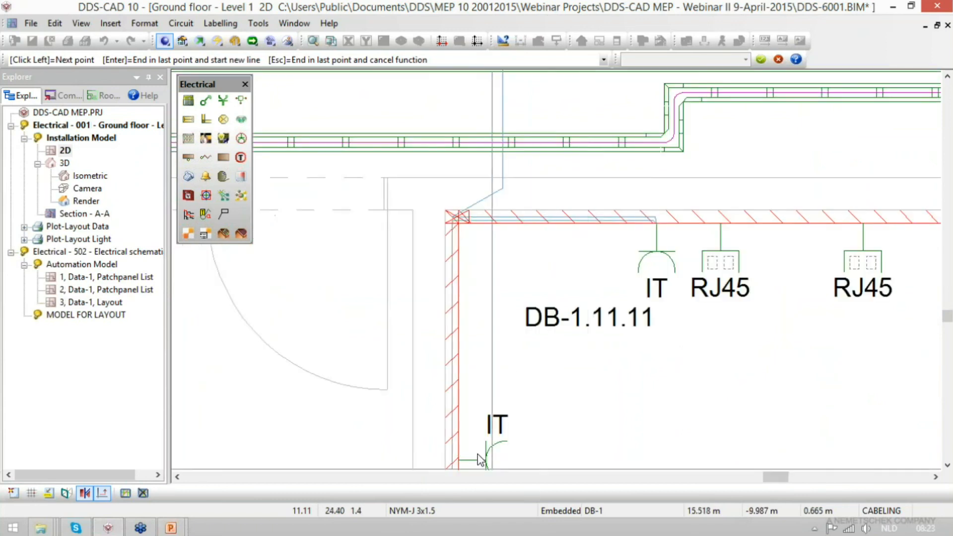
pyautogui.scroll(5, 469, 267)
pyautogui.scroll(2, 362, 263)
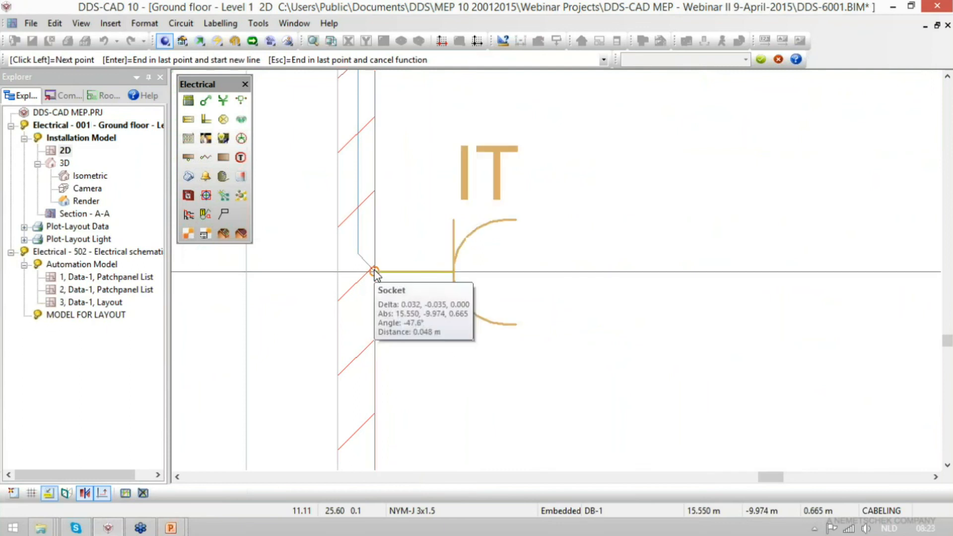
pyautogui.click(376, 273)
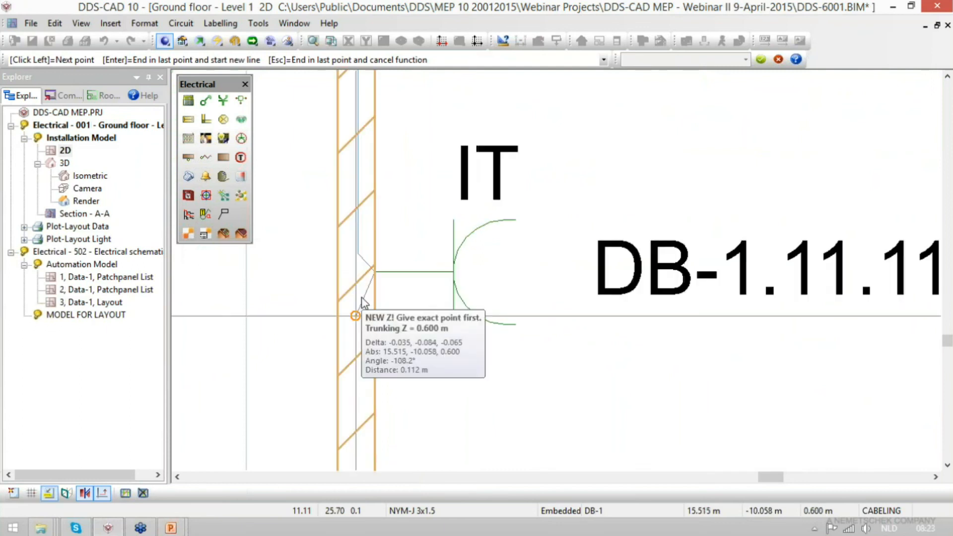
# - Route the circuit 11 cable from the first IT socket down the left wall to just before the lower IT socket
pyautogui.scroll(2, 365, 308)
pyautogui.scroll(1, 365, 293)
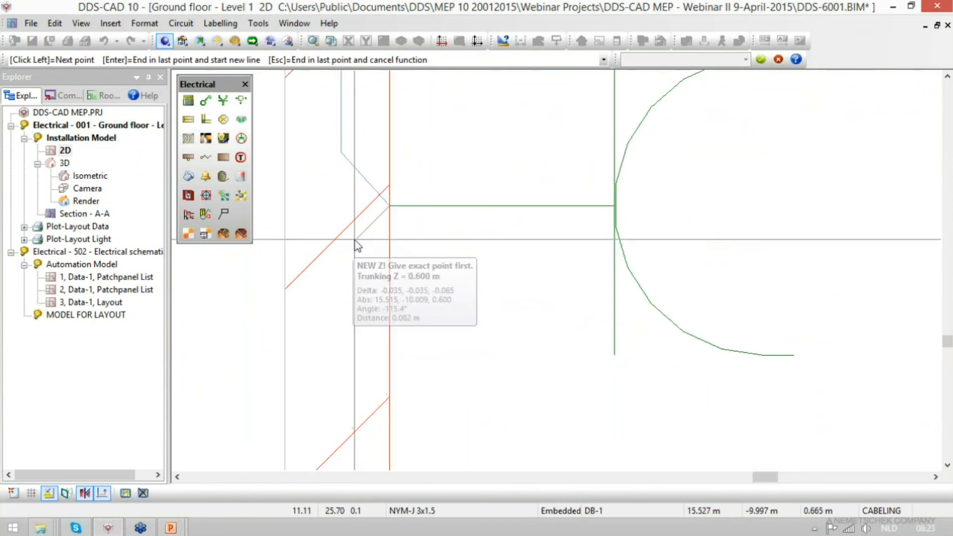
pyautogui.scroll(-4, 356, 243)
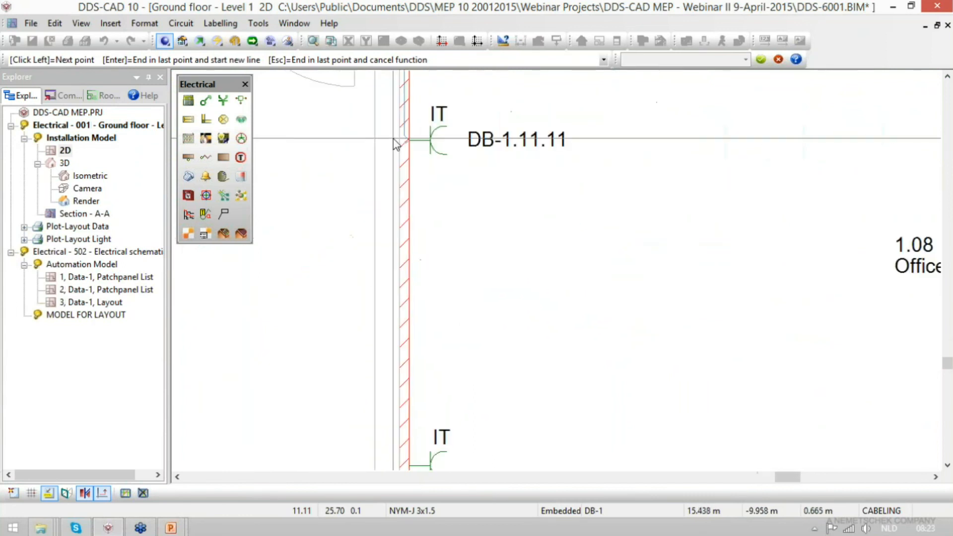
pyautogui.scroll(-1, 394, 144)
pyautogui.scroll(2, 416, 448)
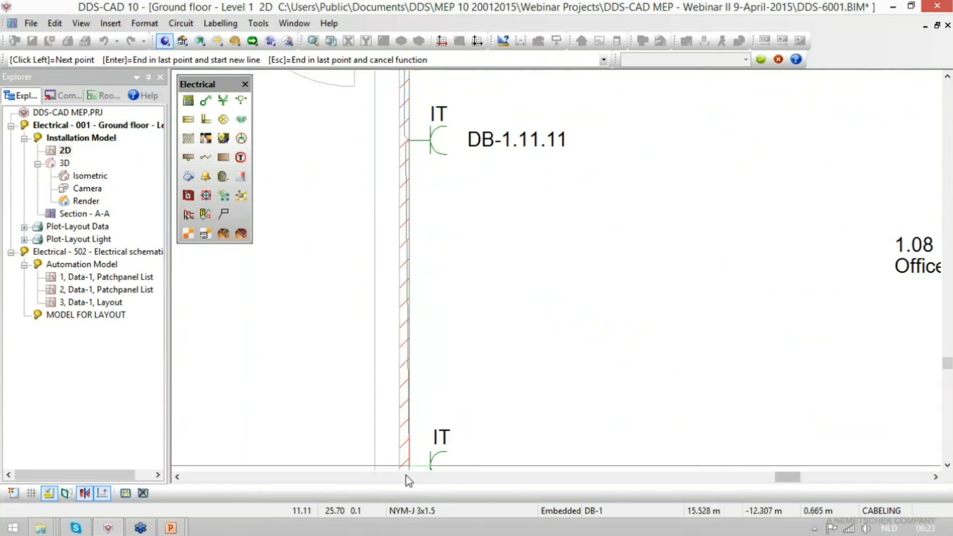
pyautogui.scroll(3, 409, 462)
pyautogui.scroll(-2, 404, 245)
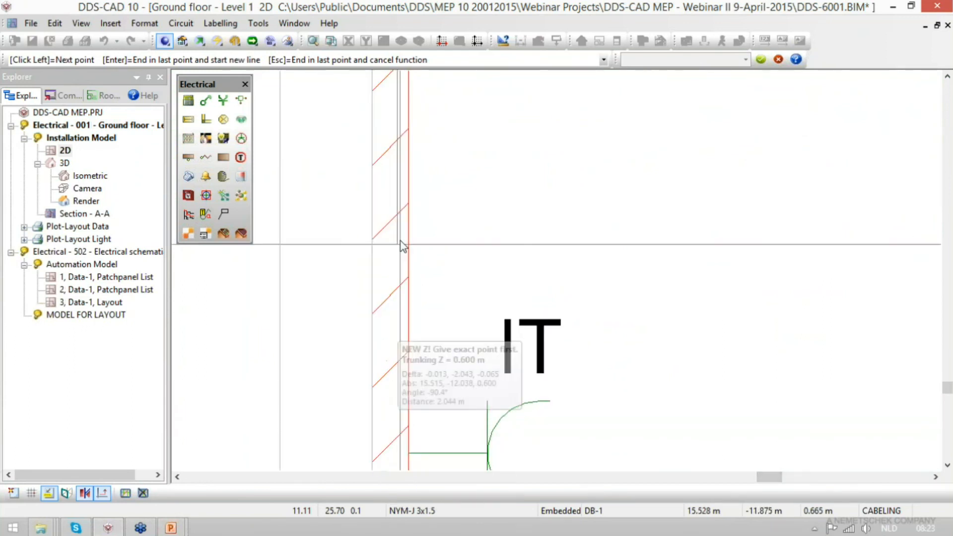
pyautogui.scroll(4, 395, 395)
pyautogui.scroll(2, 421, 206)
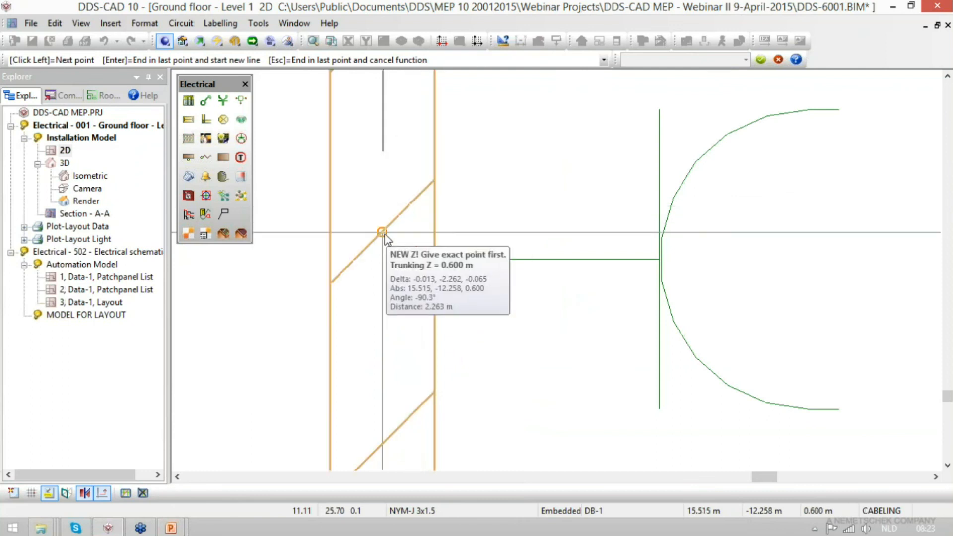
pyautogui.click(403, 176)
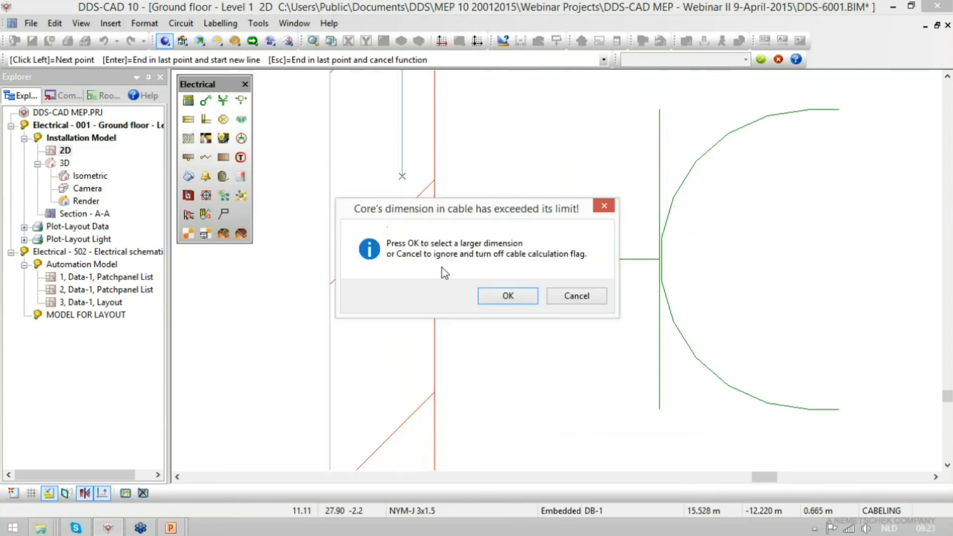
# - Accept selecting a larger core dimension and set the circuit 11 cable size to 2.5 mm²
pyautogui.click(507, 296)
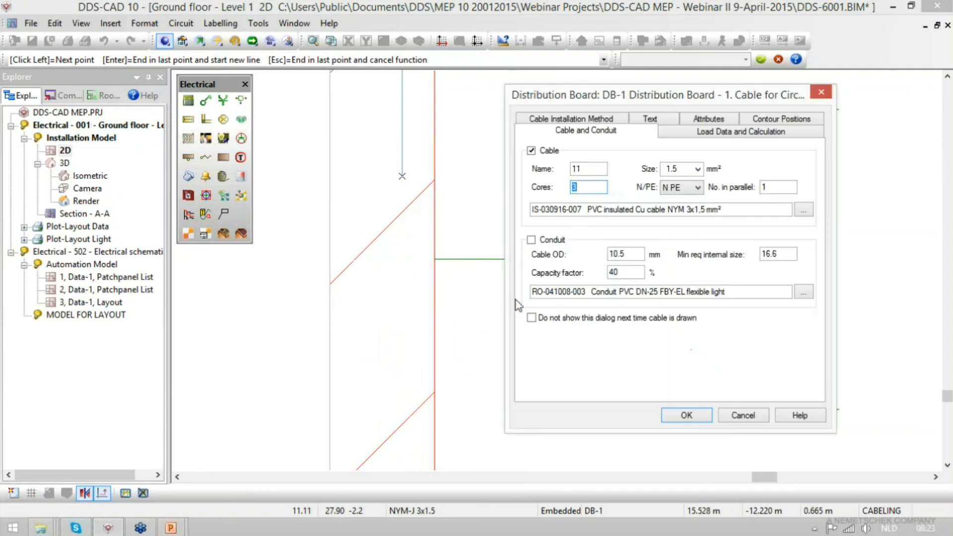
pyautogui.click(698, 169)
pyautogui.click(697, 191)
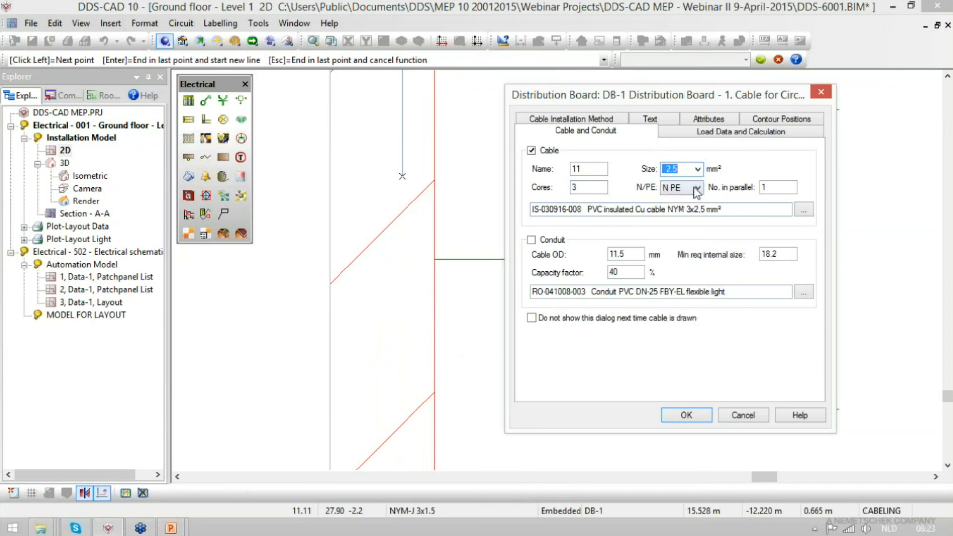
pyautogui.click(686, 415)
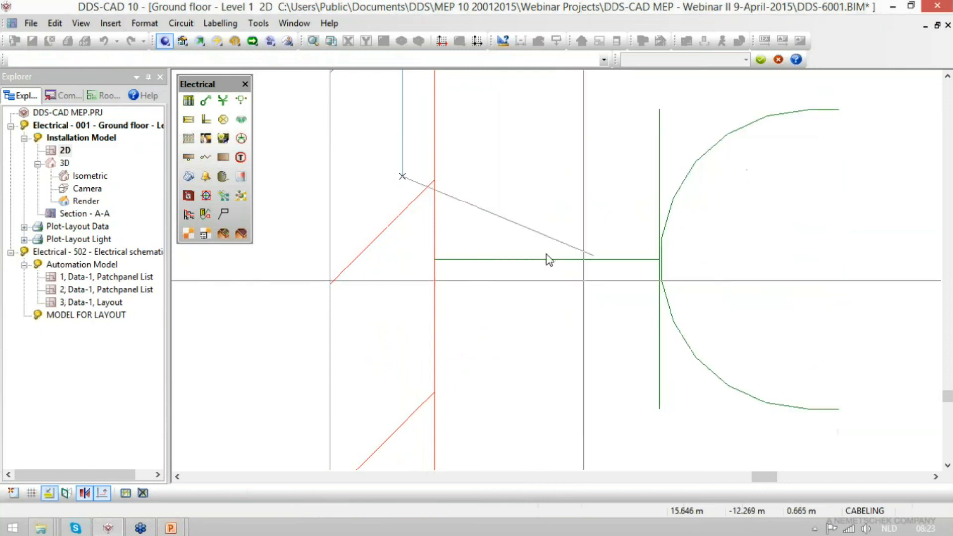
# - Connect the cable to the lower IT socket, finish drawing the circuit and confirm the DB-1 circuit list
pyautogui.click(435, 259)
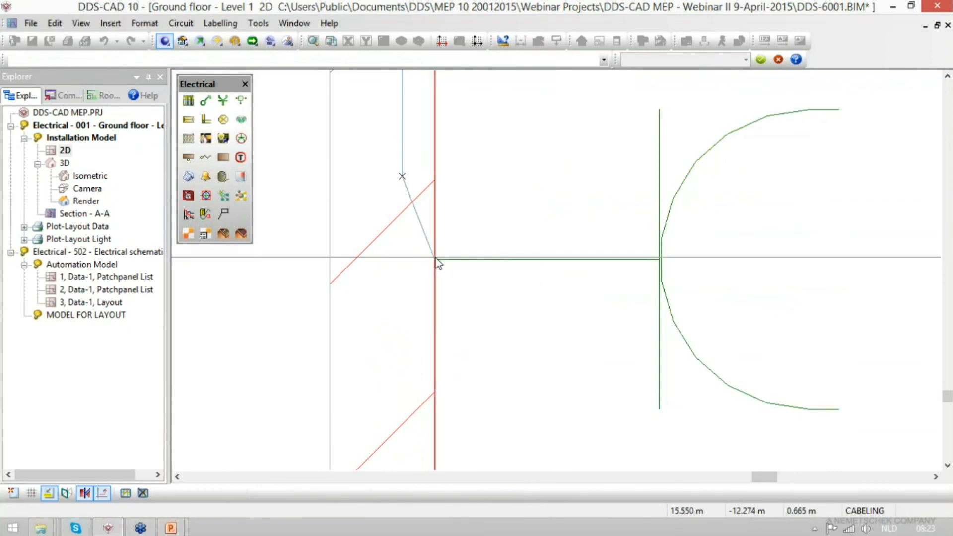
pyautogui.click(437, 258)
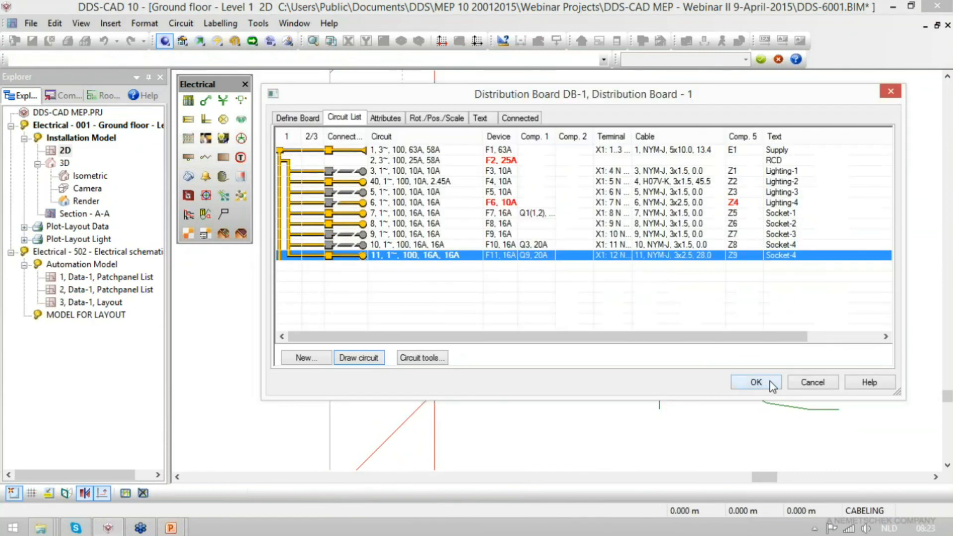
pyautogui.click(756, 382)
# - Change the lower IT socket's label to Switchboard.Circuit.Cable+Mounting Height and move it higher beside the socket
pyautogui.scroll(5, 334, 416)
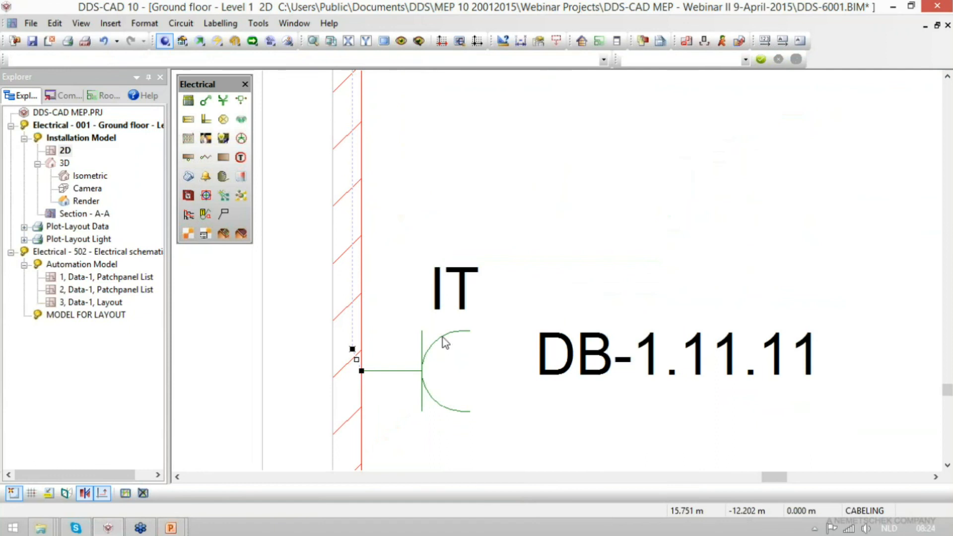
pyautogui.doubleClick(546, 348)
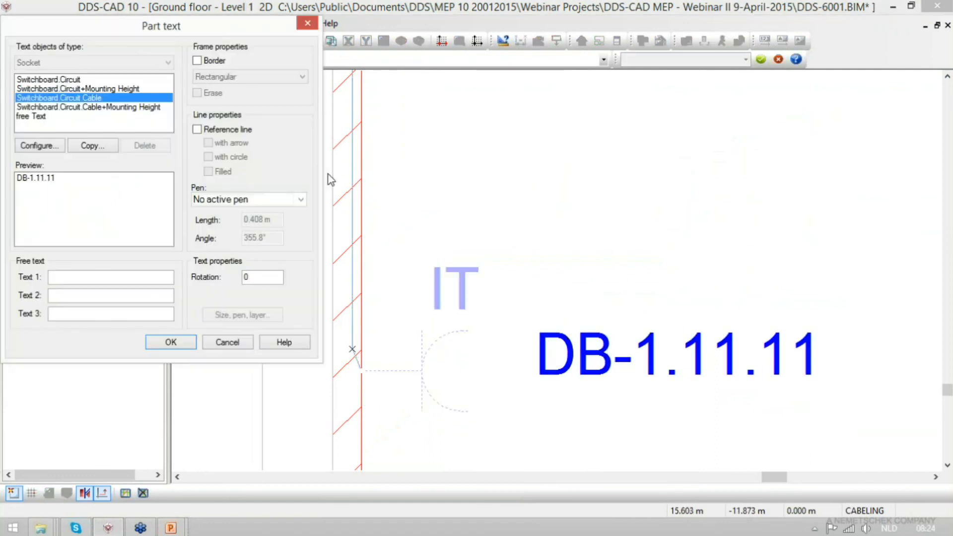
pyautogui.click(127, 107)
pyautogui.click(164, 343)
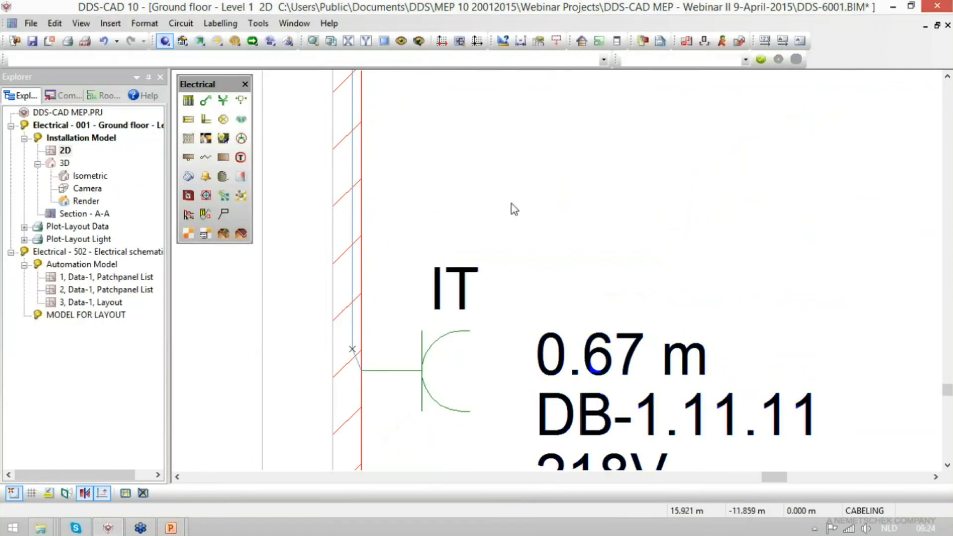
pyautogui.scroll(-3, 427, 259)
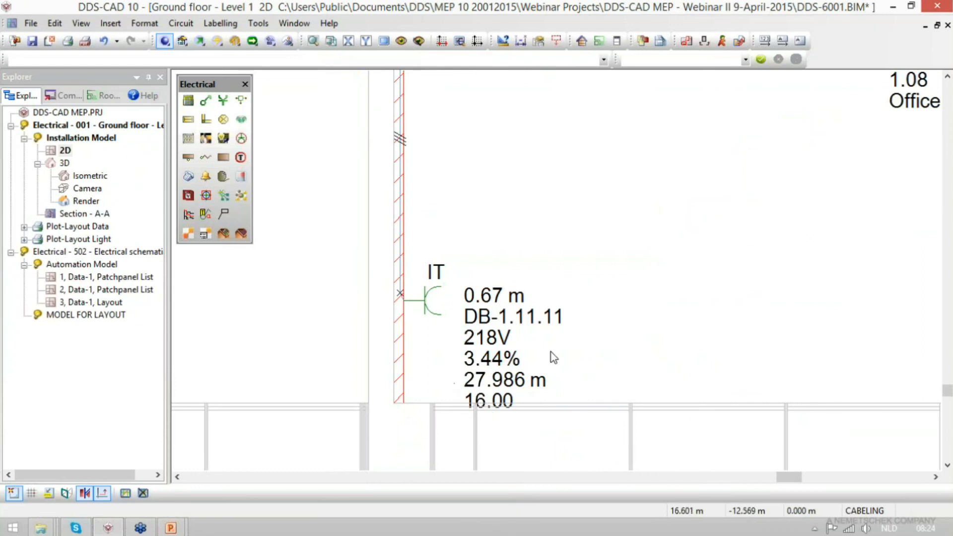
pyautogui.click(482, 385)
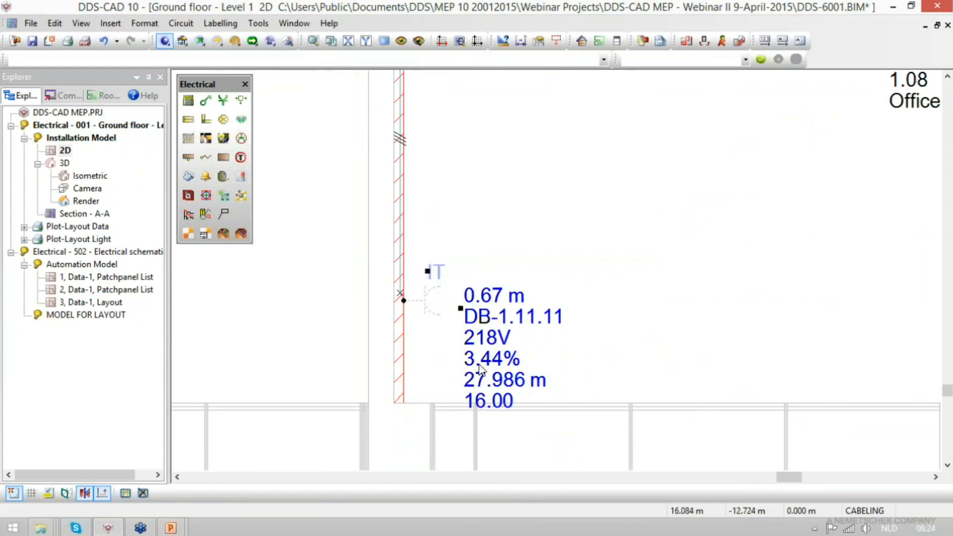
pyautogui.click(464, 308)
# - Configure the lower IT socket's label type to also display the Current variable with the post text "A"
pyautogui.doubleClick(484, 248)
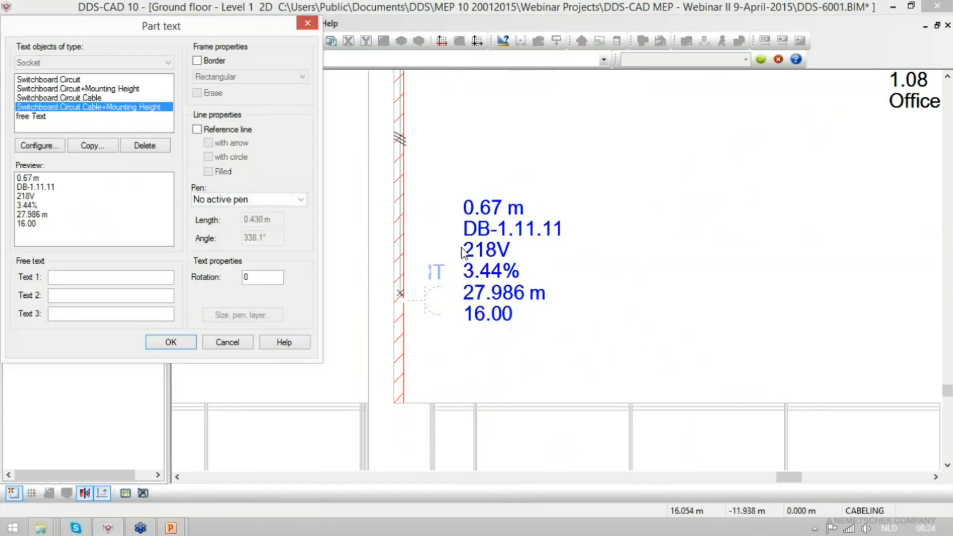
pyautogui.click(40, 145)
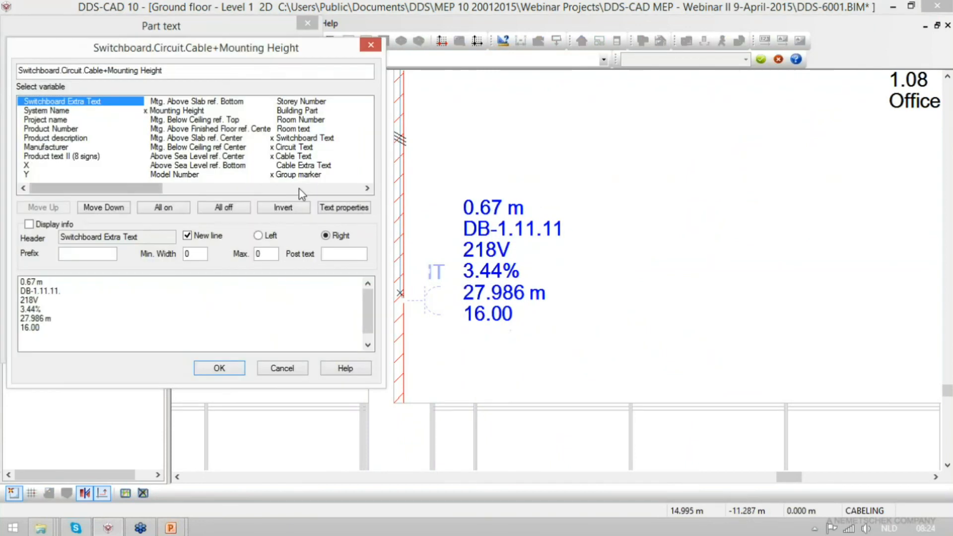
pyautogui.click(299, 187)
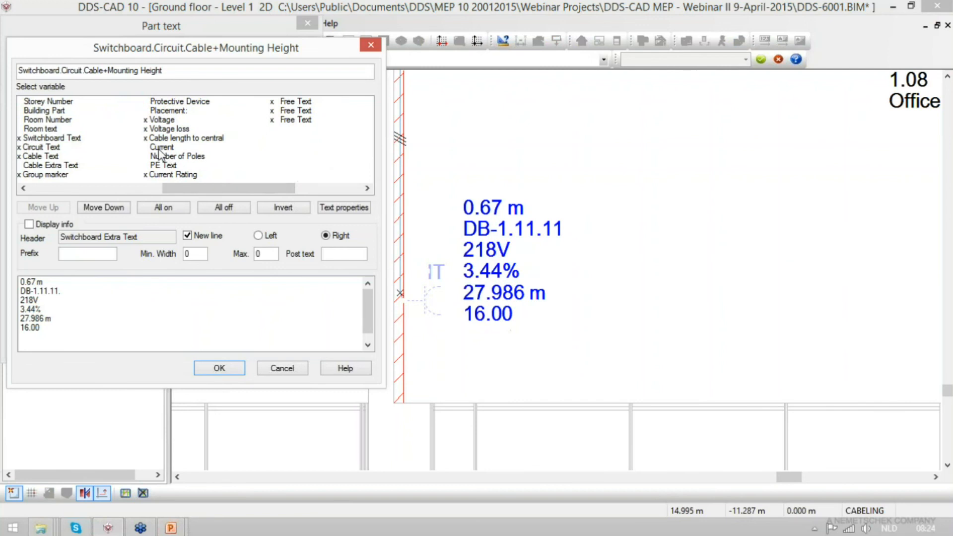
pyautogui.click(175, 174)
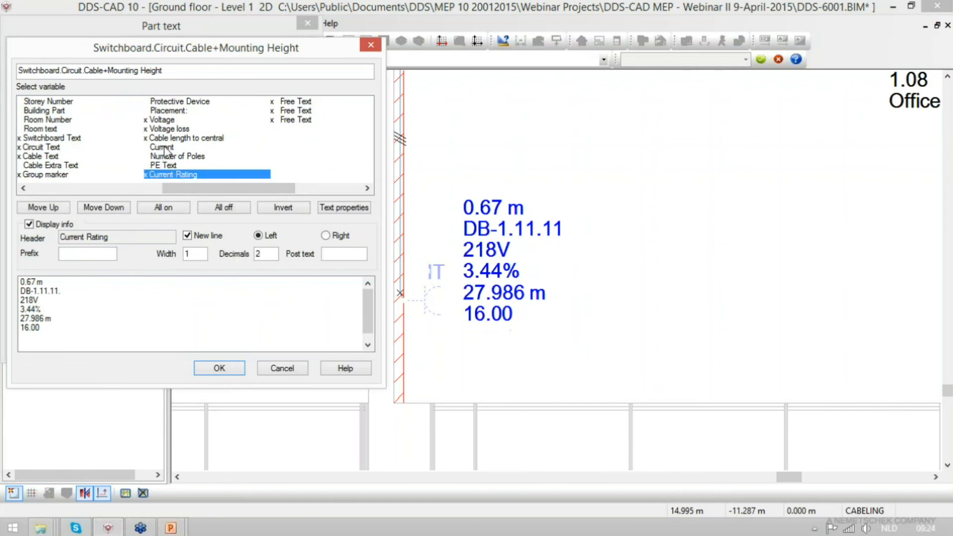
pyautogui.doubleClick(166, 147)
pyautogui.click(337, 255)
pyautogui.write('A')
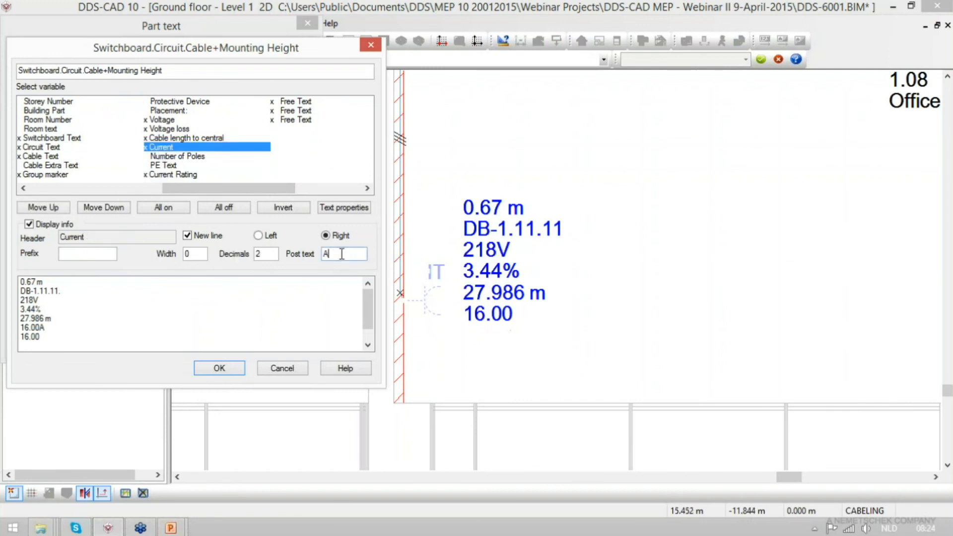
# - Give the Current Rating variable the prefix "IN=" and apply the label configuration to the lower IT socket
pyautogui.click(174, 175)
pyautogui.click(75, 255)
pyautogui.write('IN')
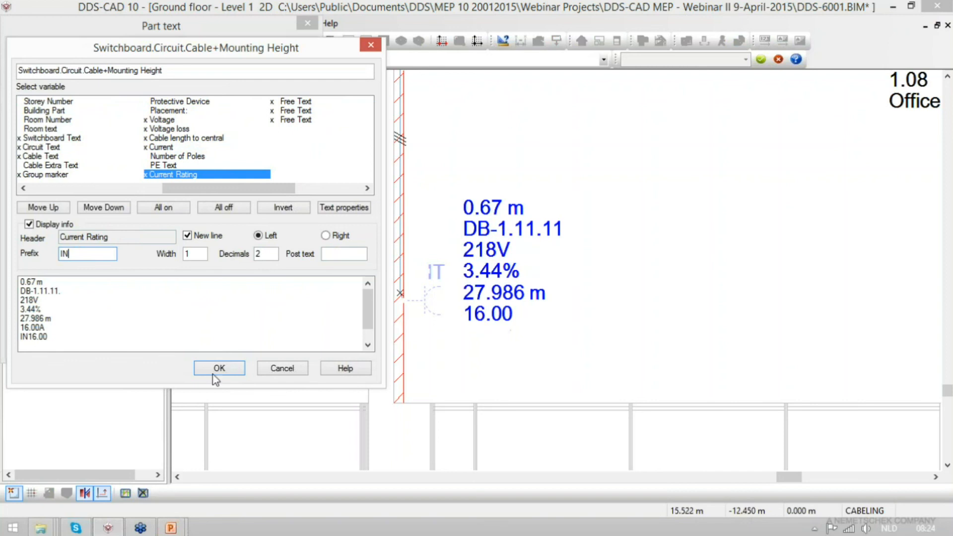
pyautogui.write('=')
pyautogui.click(219, 369)
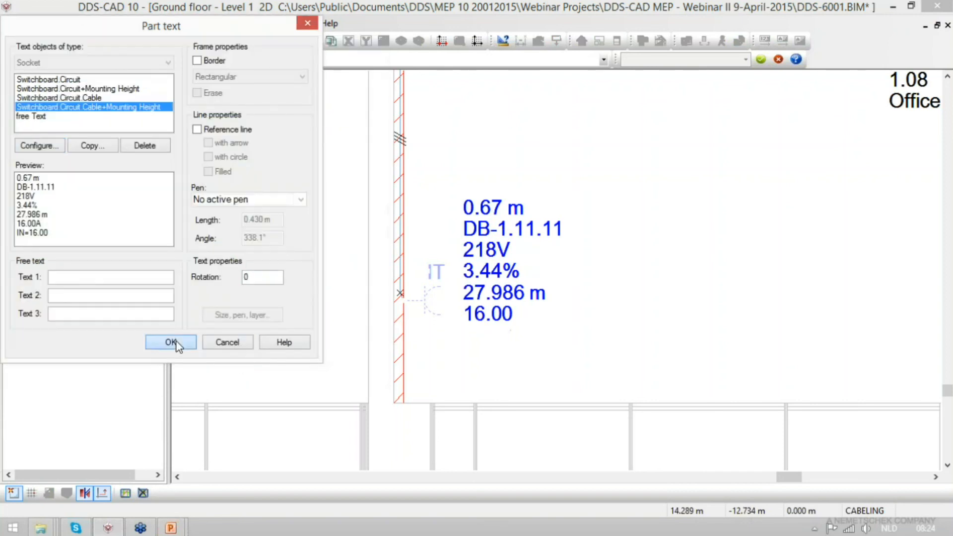
pyautogui.click(172, 343)
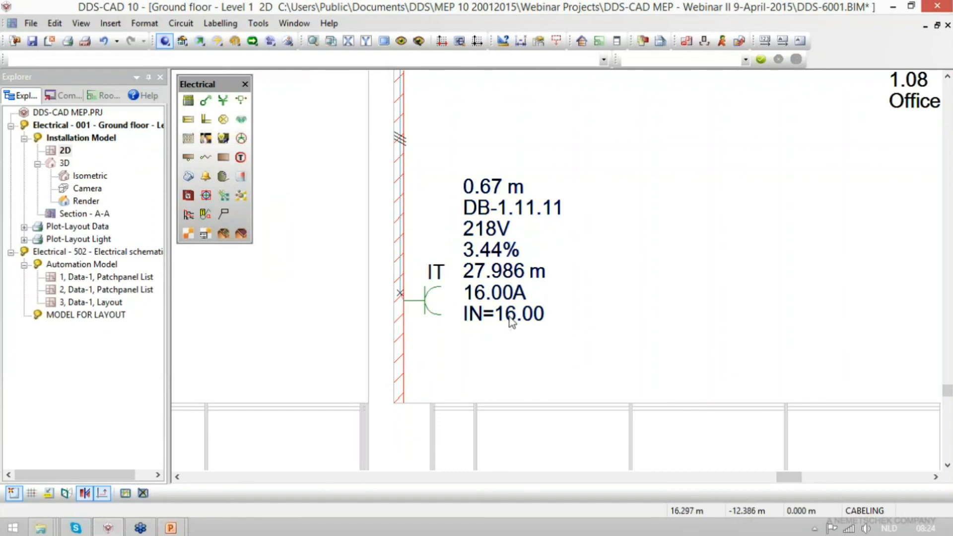
# - Change the upper left-wall IT socket's label to Switchboard.Circuit.Cable+Mounting Height
pyautogui.scroll(-5, 445, 447)
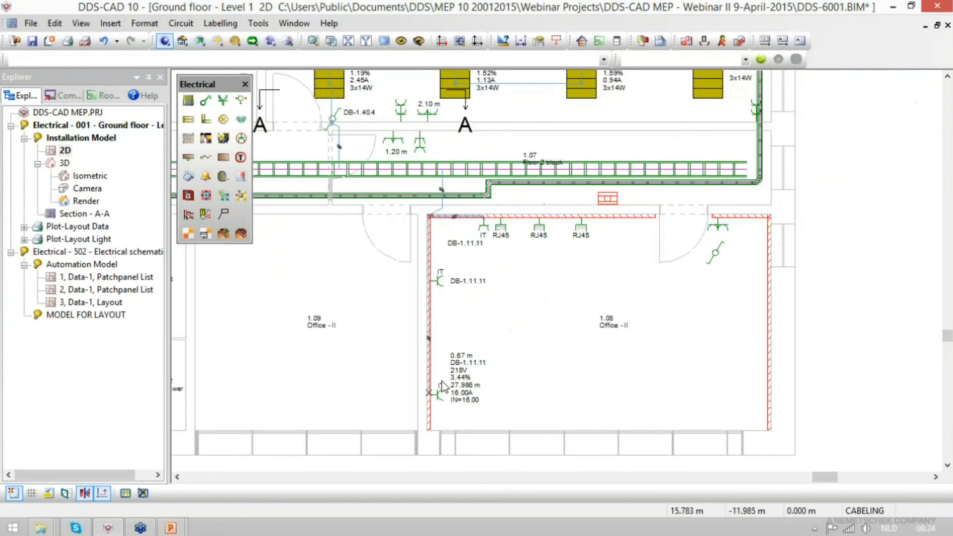
pyautogui.doubleClick(462, 281)
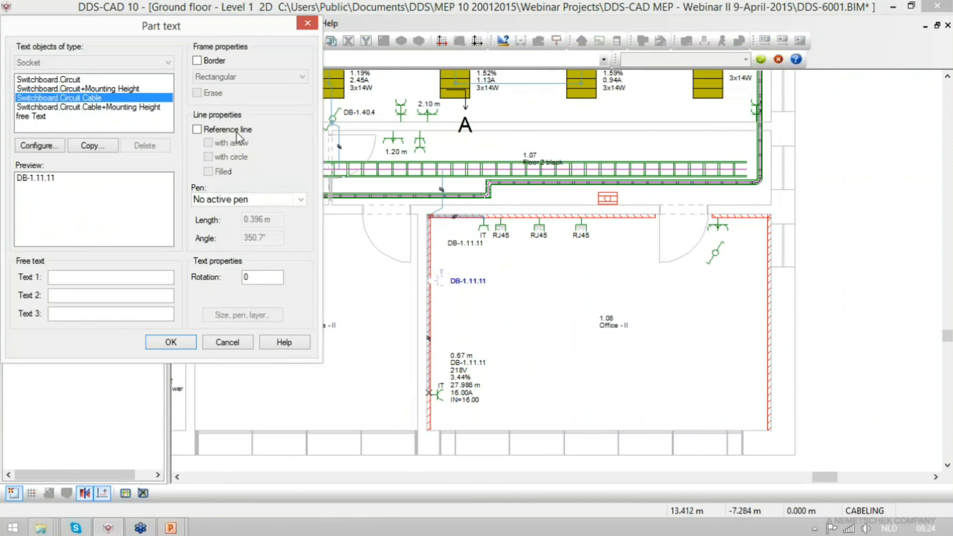
pyautogui.click(90, 107)
pyautogui.click(170, 342)
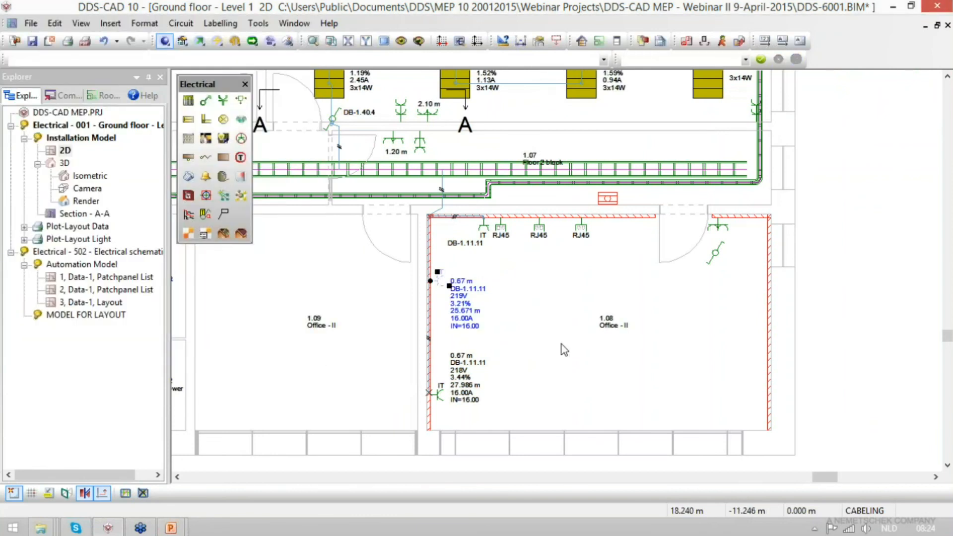
# - Run the IEC 60364 dimension calculation from the circuit 11 cable's load data and show the calculation results
pyautogui.doubleClick(441, 217)
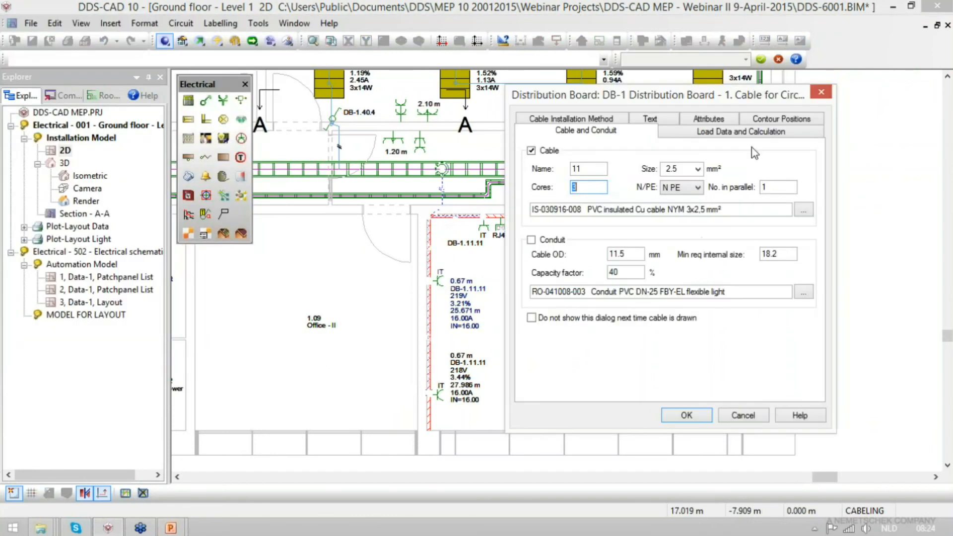
pyautogui.click(736, 132)
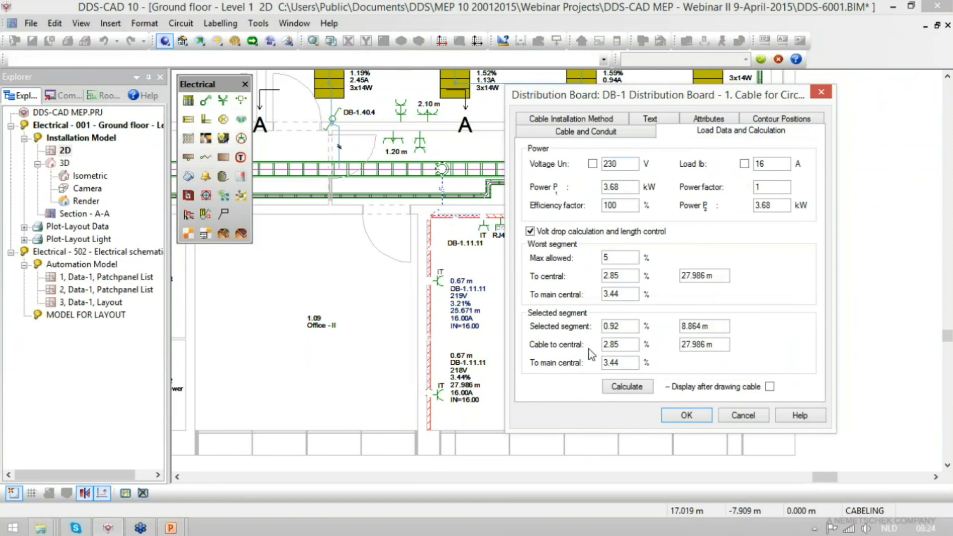
pyautogui.click(627, 387)
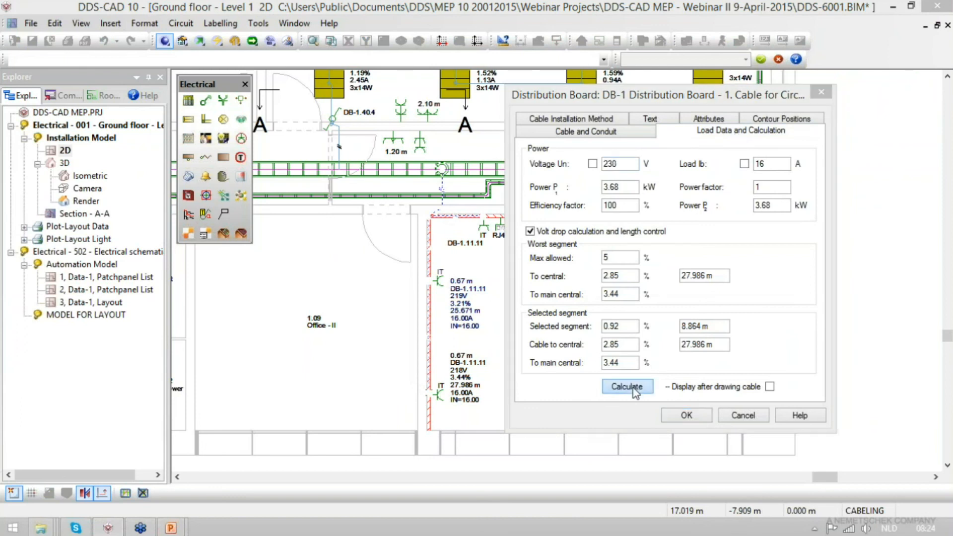
pyautogui.moveTo(602, 218); pyautogui.dragTo(425, 130)
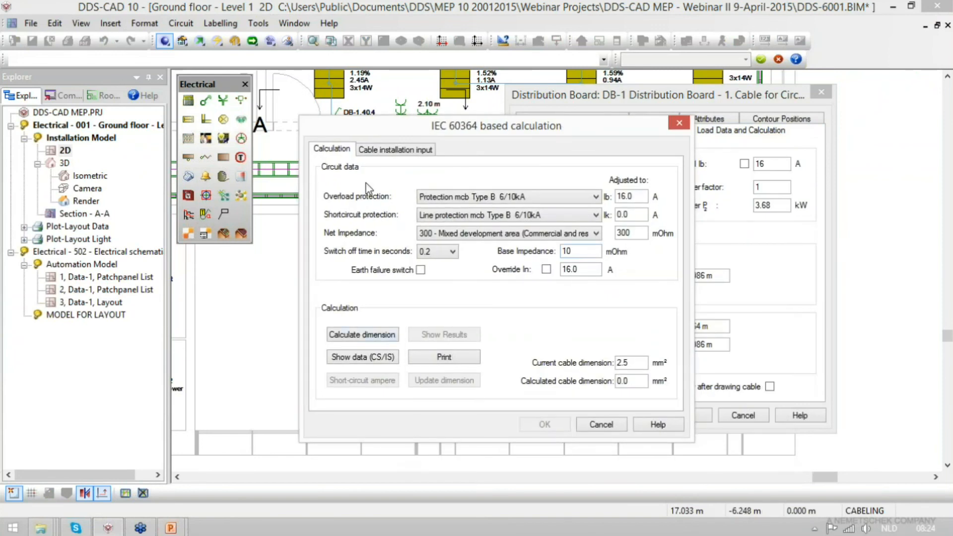
pyautogui.click(373, 338)
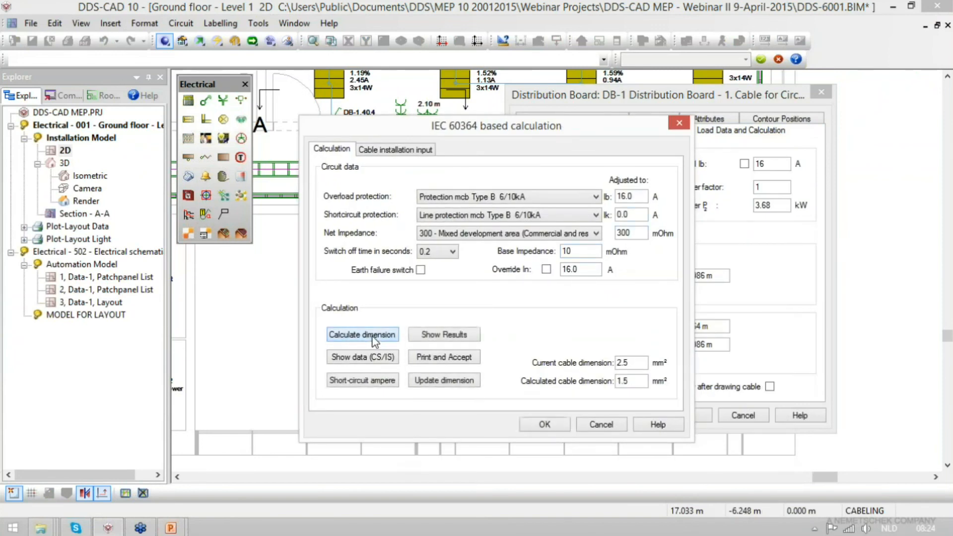
pyautogui.click(441, 334)
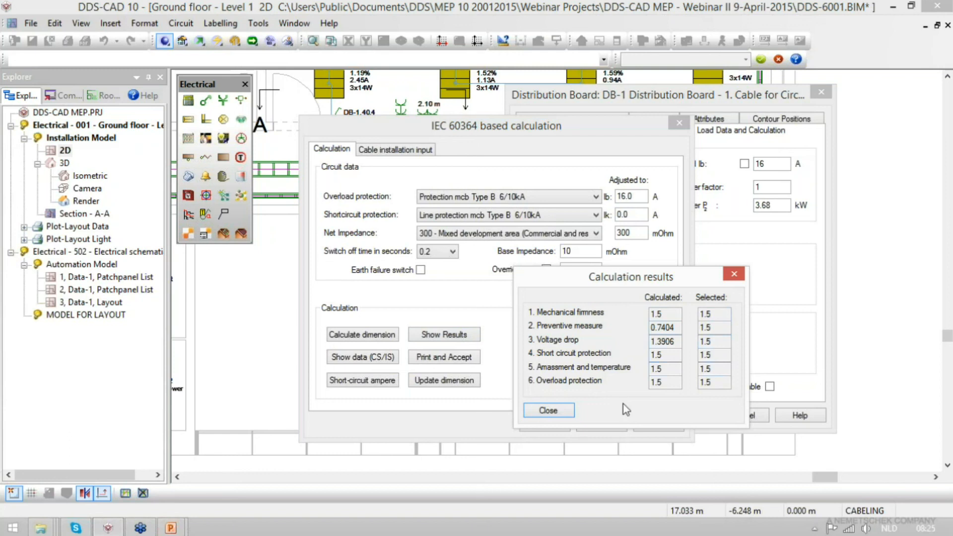
# - Print and accept the circuit 11 calculation using the ElpCdc_Cabledimensioning.rpt report, and view the report through its second page
pyautogui.click(552, 410)
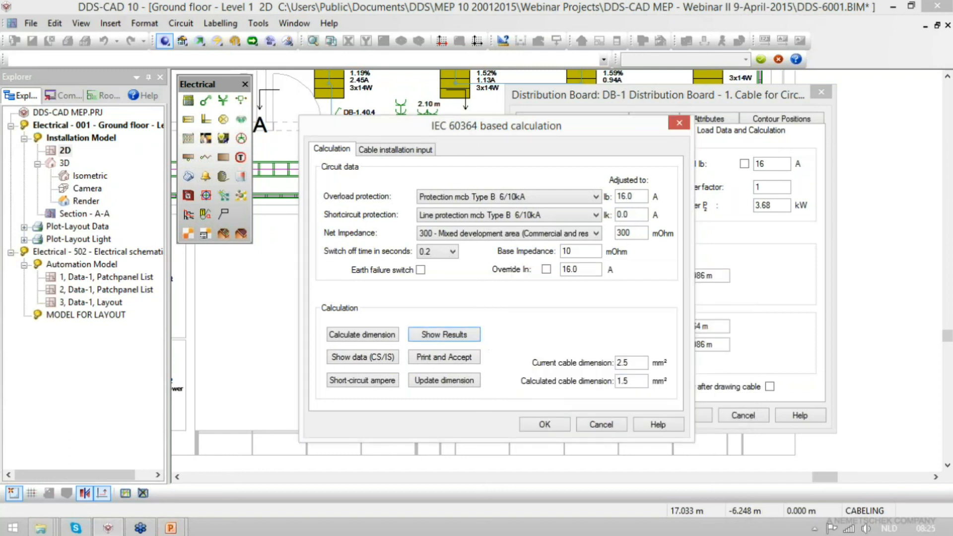
pyautogui.doubleClick(623, 363)
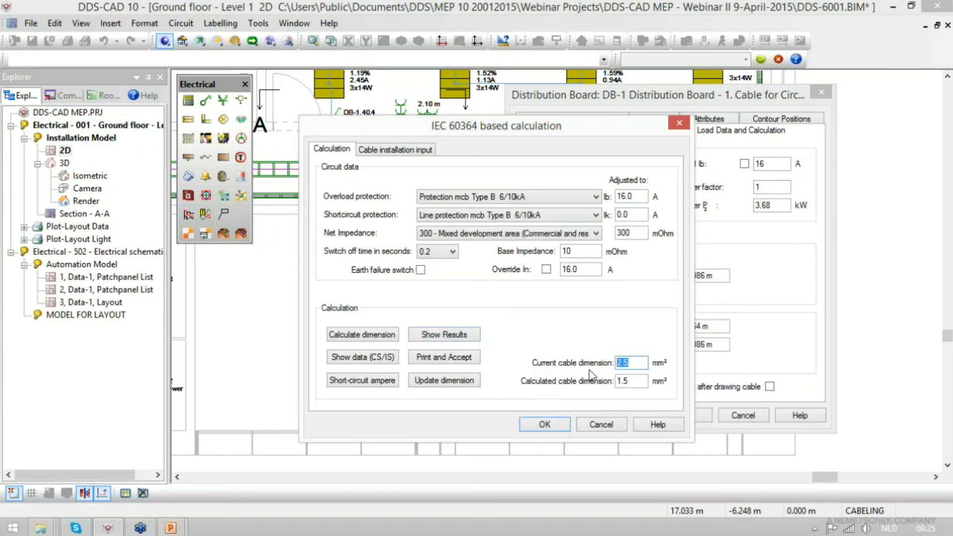
pyautogui.click(450, 360)
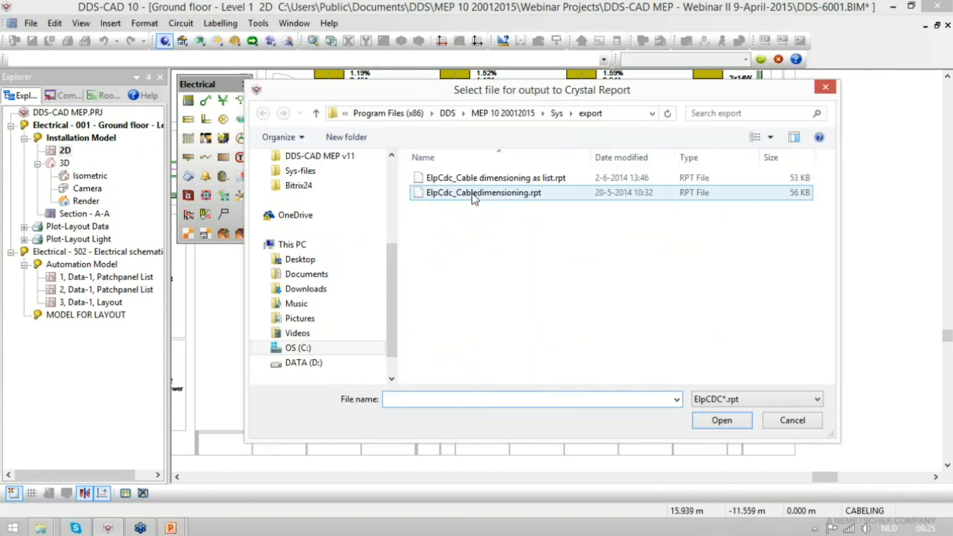
pyautogui.doubleClick(473, 193)
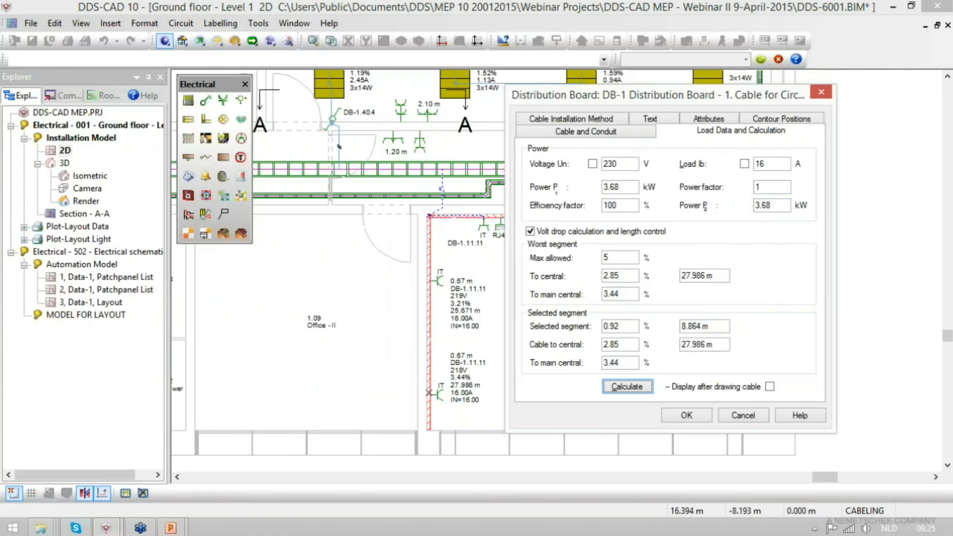
pyautogui.doubleClick(420, 47)
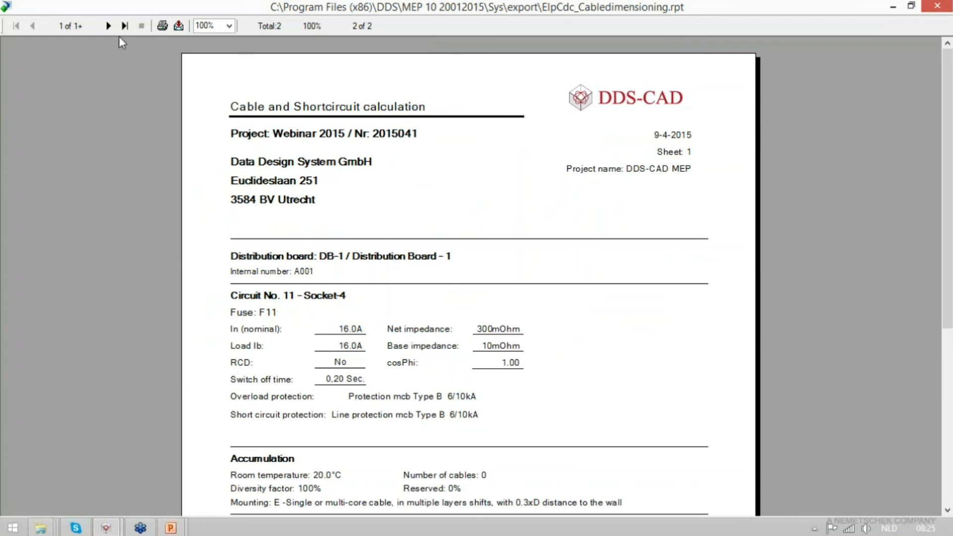
pyautogui.click(105, 27)
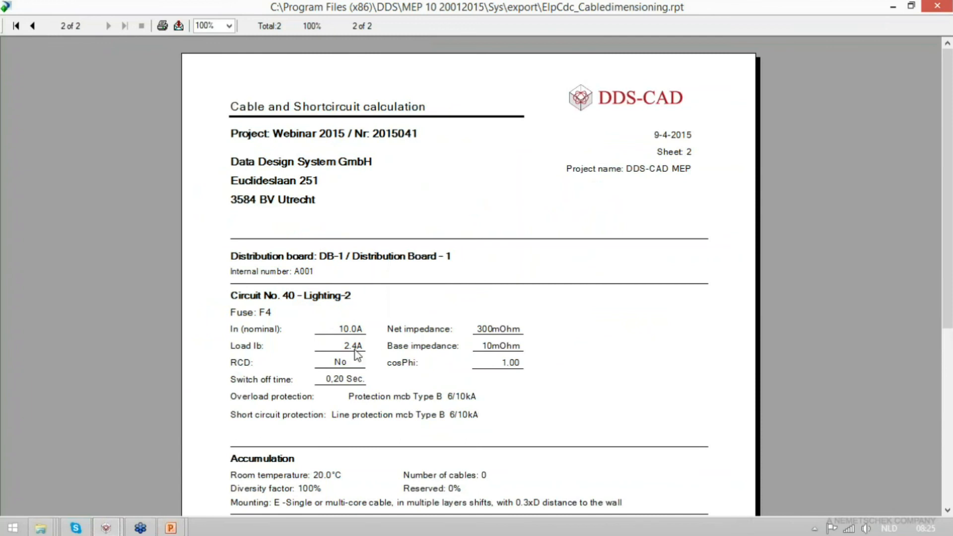
pyautogui.moveTo(948, 320)
pyautogui.mouseDown()
pyautogui.moveTo(947, 498)
pyautogui.moveTo(948, 308)
pyautogui.mouseUp()
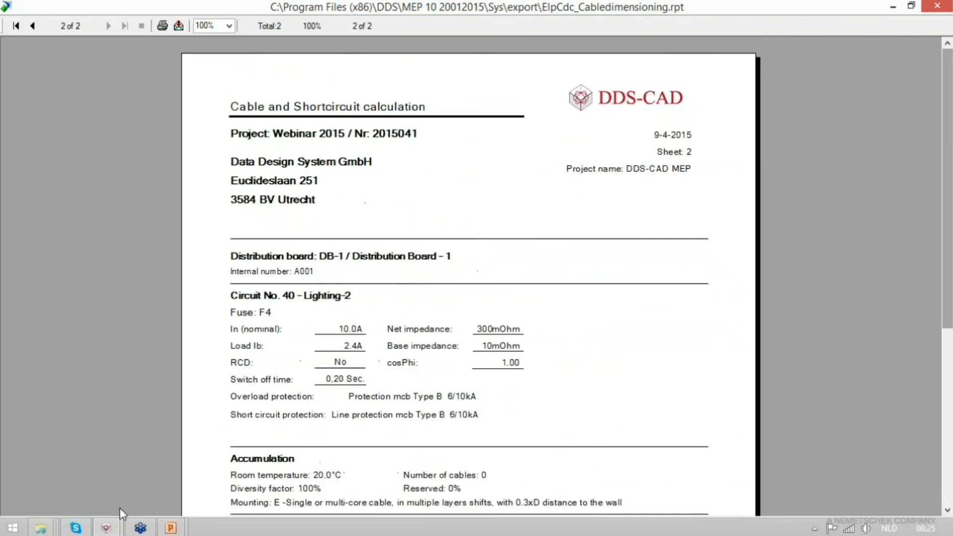
# - Return to the floor plan, accept the circuit 11 cable's load data and save the drawing
pyautogui.moveTo(105, 526)
pyautogui.click(106, 468)
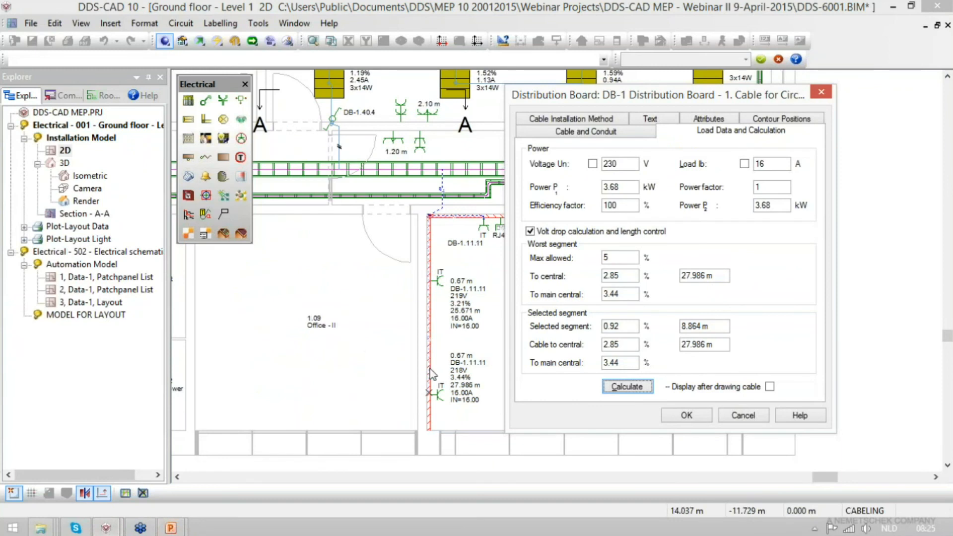
pyautogui.click(687, 416)
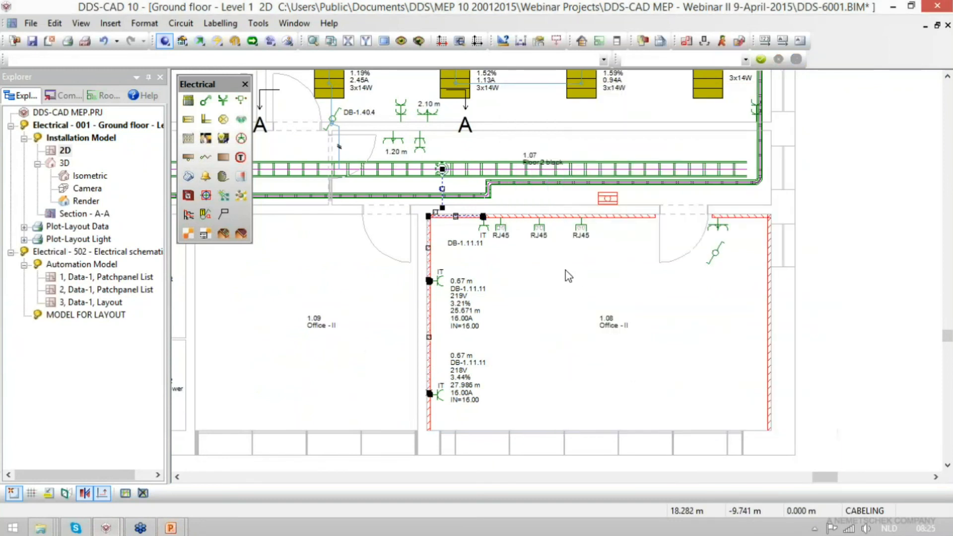
pyautogui.hotkey('ctrl', 's')
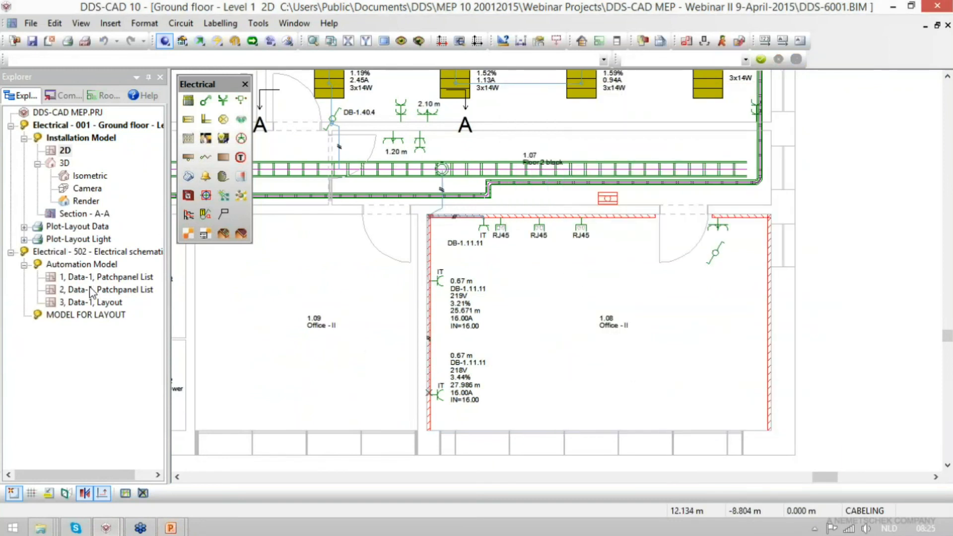
# - Close the 502 electrical schematic and open model Dds-6501, Electrical schematic - DB-1, from the project
pyautogui.click(53, 255)
pyautogui.rightClick(54, 255)
pyautogui.click(74, 259)
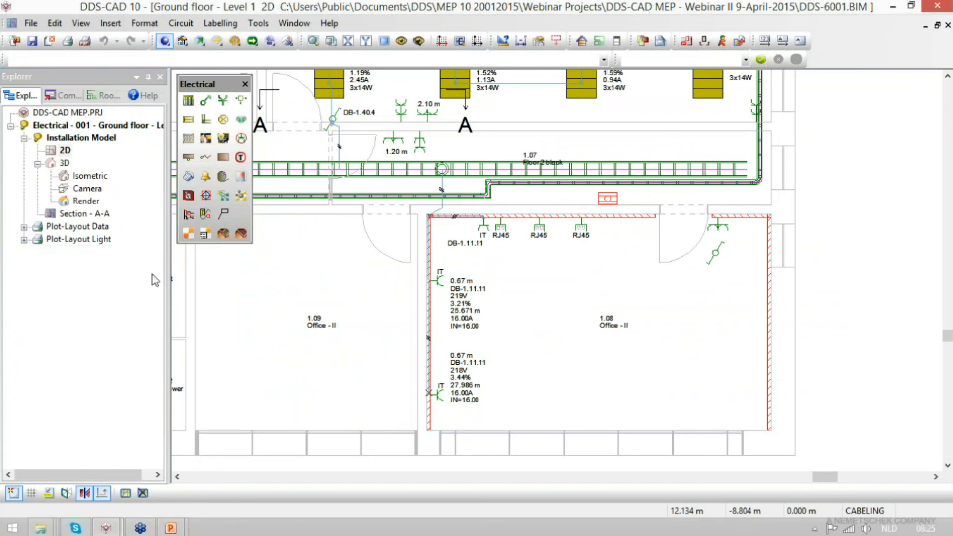
pyautogui.click(27, 44)
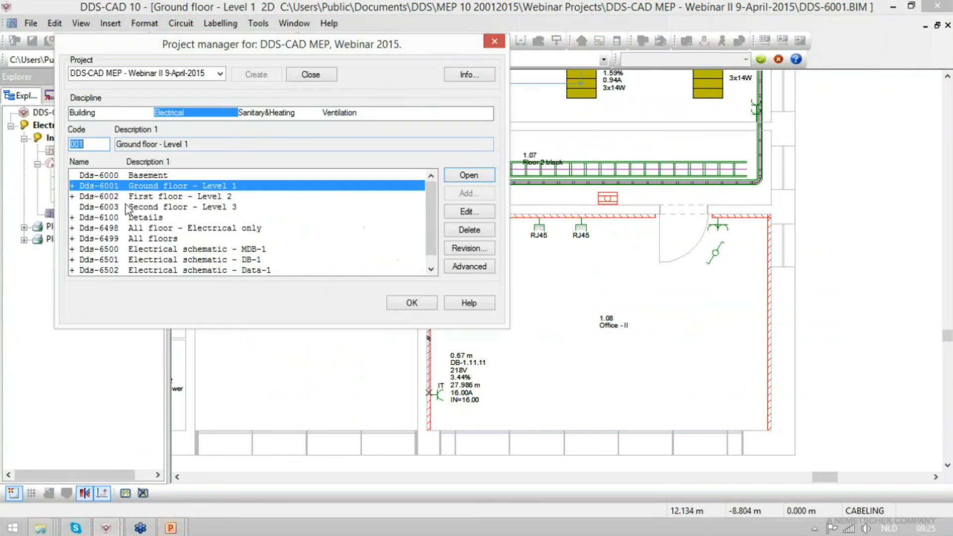
pyautogui.doubleClick(157, 264)
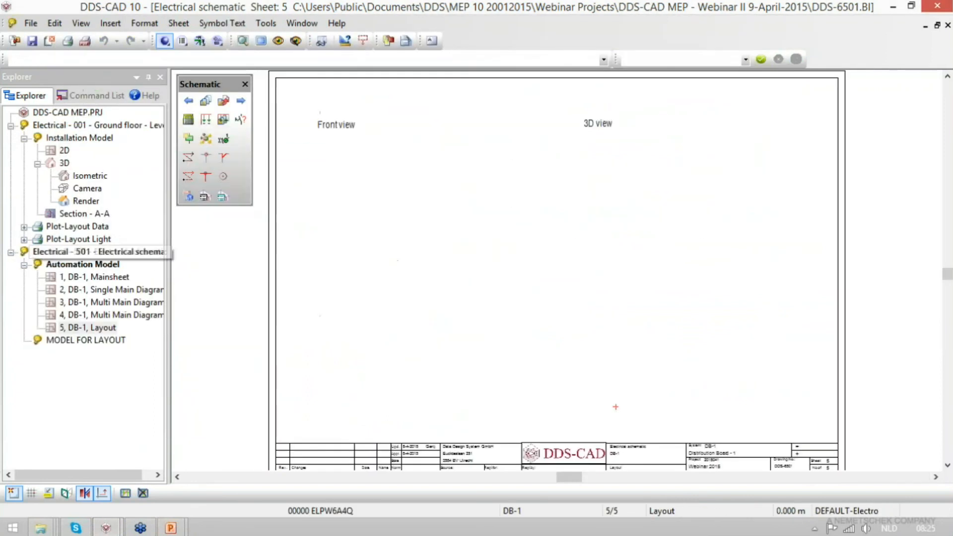
# - Draw DB-1's missing circuit 11 on a continuation sheet of the single main diagram, following the circuit protected by F10
pyautogui.doubleClick(113, 278)
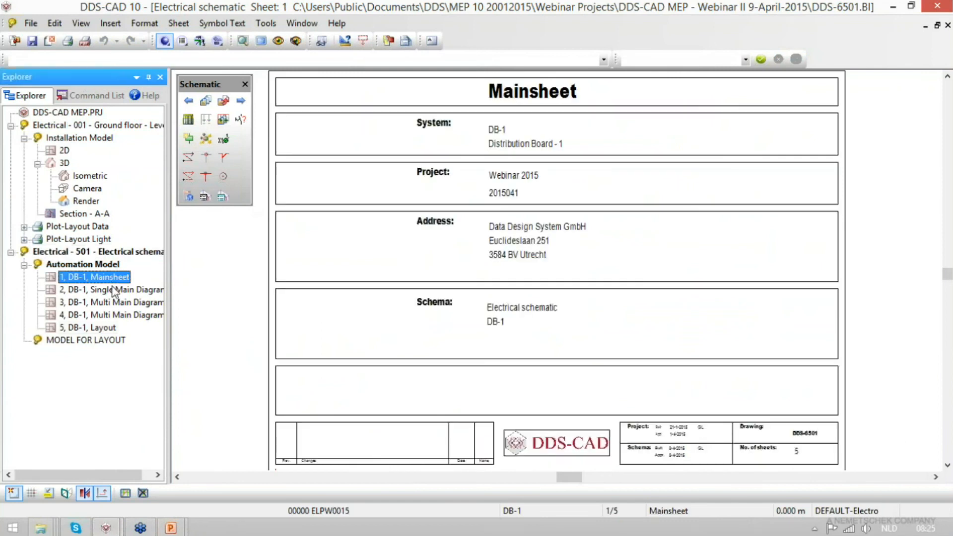
pyautogui.doubleClick(117, 292)
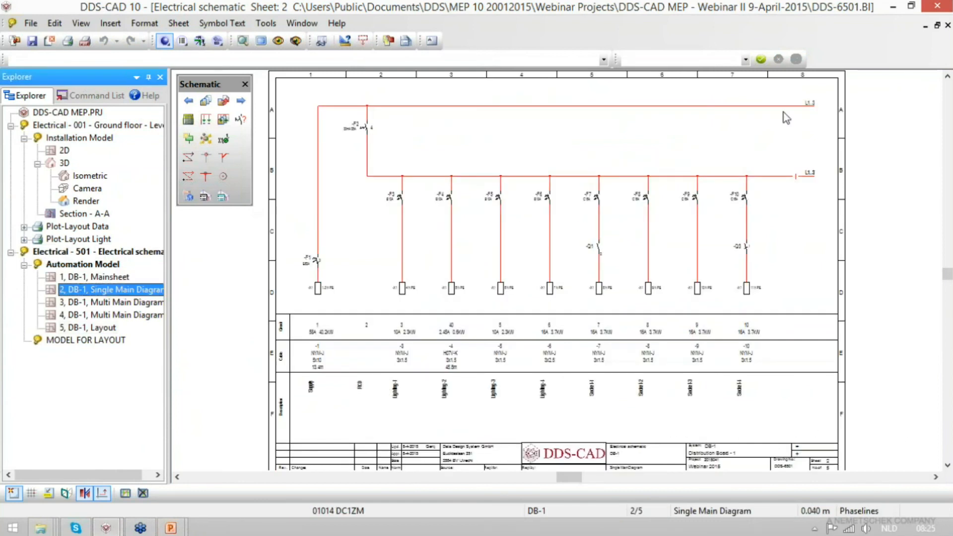
pyautogui.moveTo(698, 145); pyautogui.dragTo(825, 264)
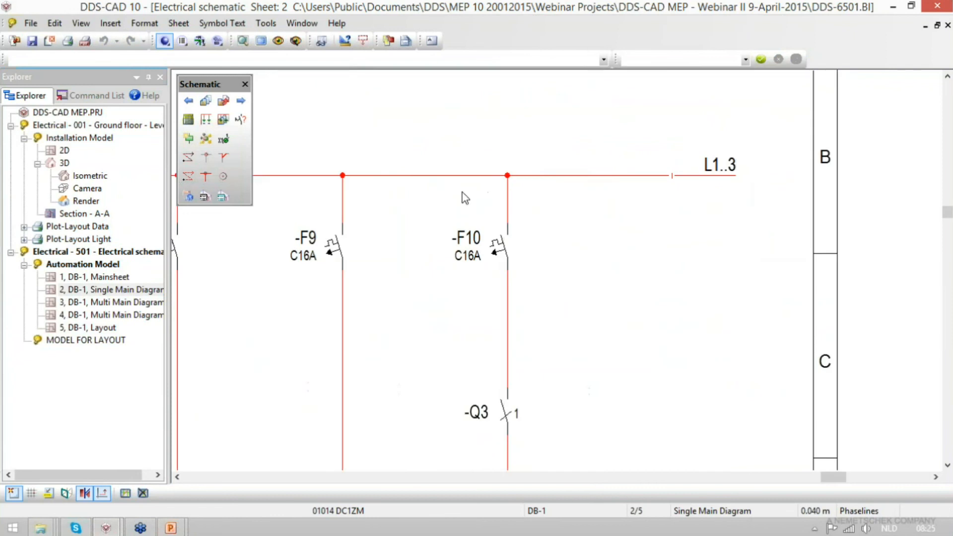
pyautogui.click(224, 120)
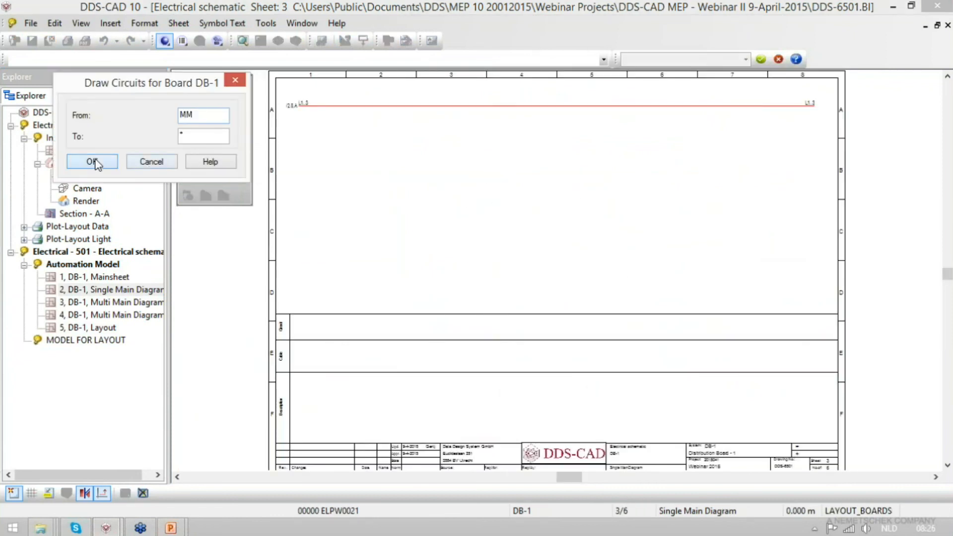
pyautogui.click(91, 162)
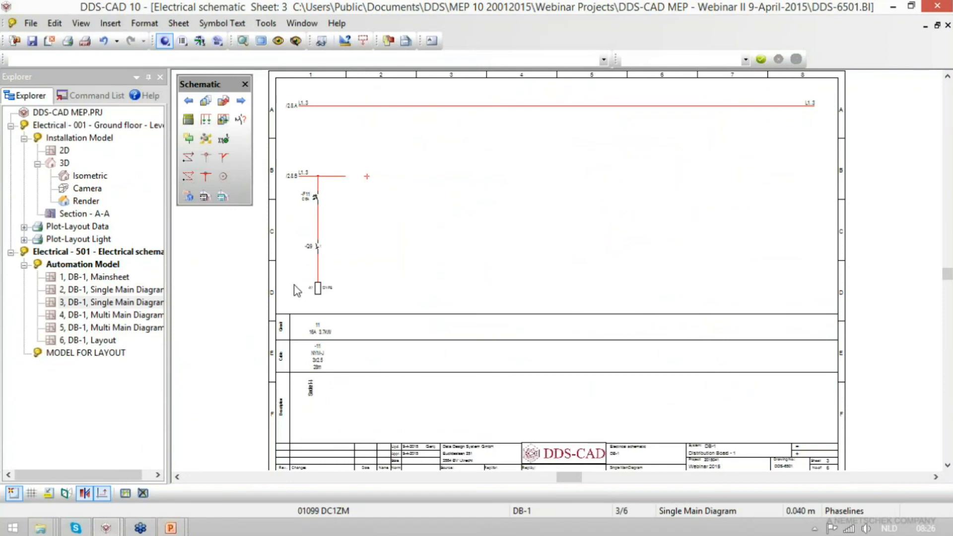
pyautogui.scroll(2, 280, 211)
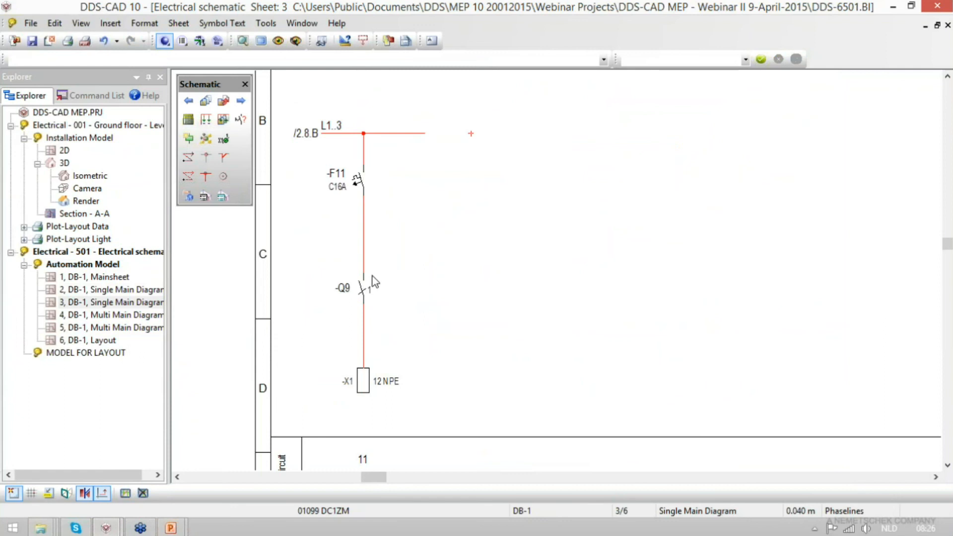
pyautogui.scroll(-2, 372, 276)
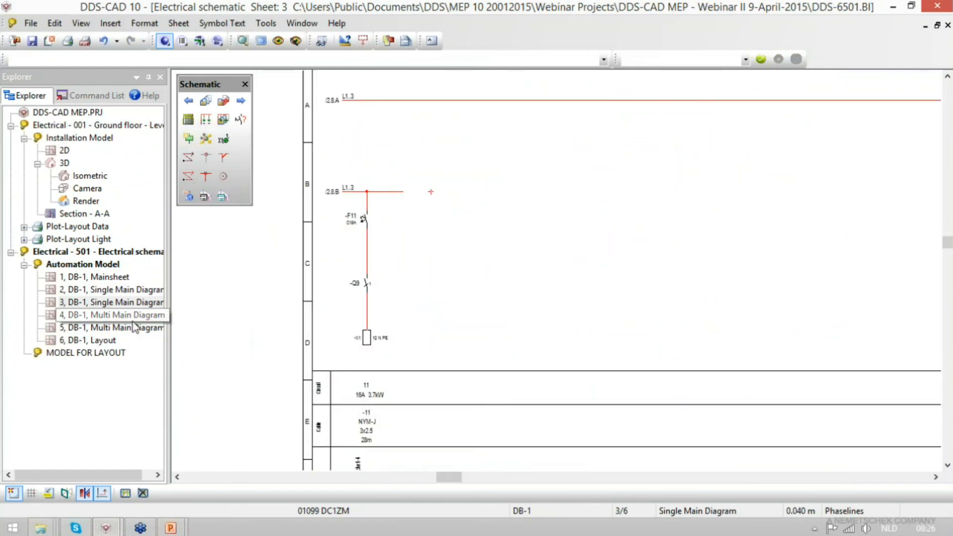
# - Examine DB-1's multi main diagram on sheets 4 and 5, focusing on circuit 11 with F11 and Q9
pyautogui.doubleClick(109, 317)
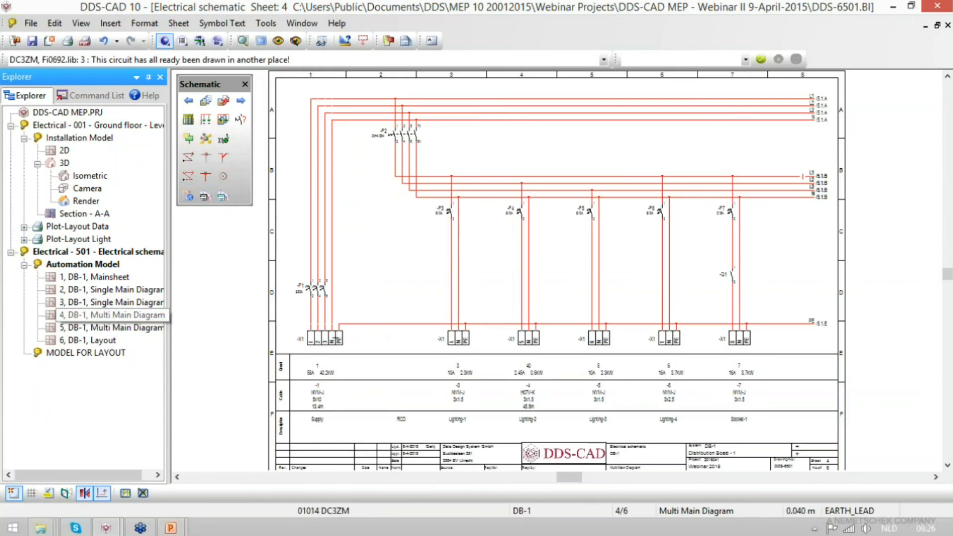
pyautogui.doubleClick(110, 328)
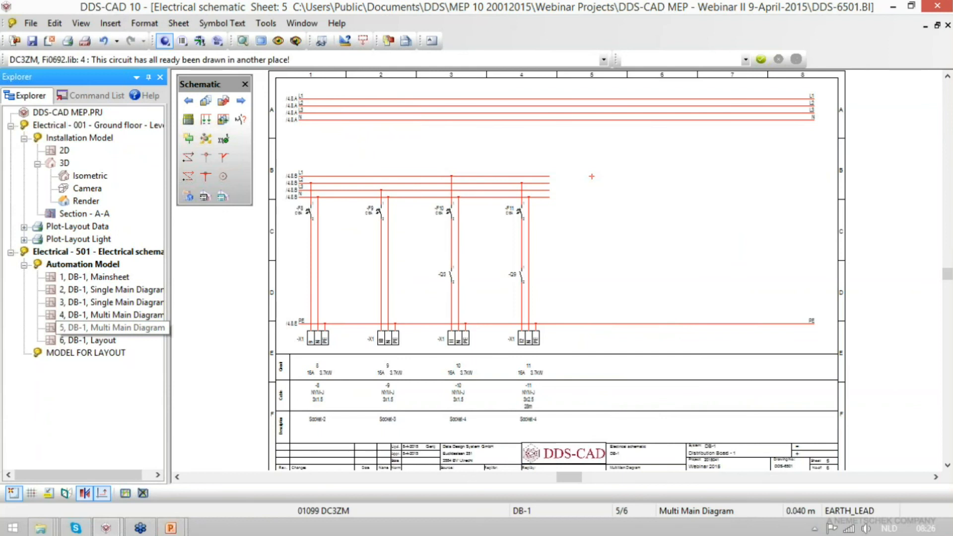
pyautogui.moveTo(436, 159); pyautogui.dragTo(609, 311)
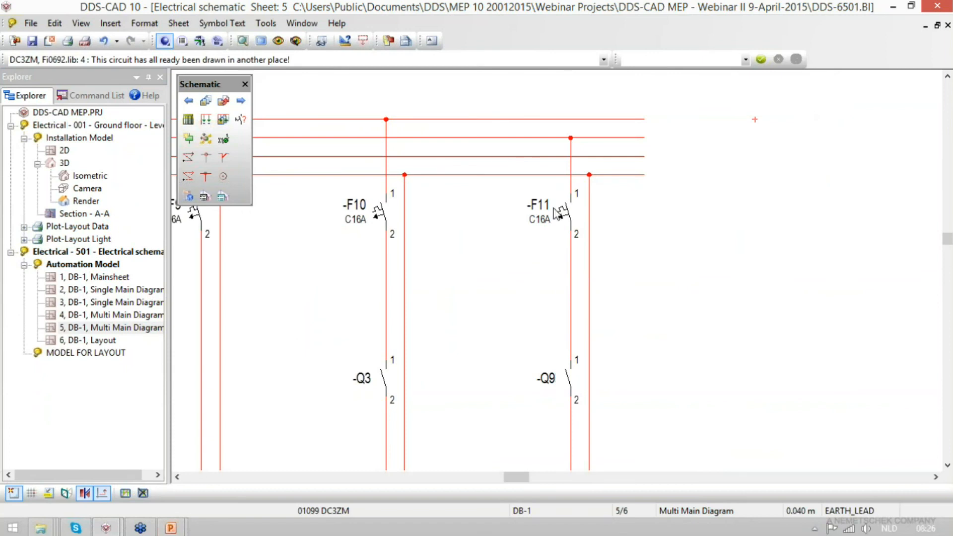
pyautogui.scroll(-3, 556, 212)
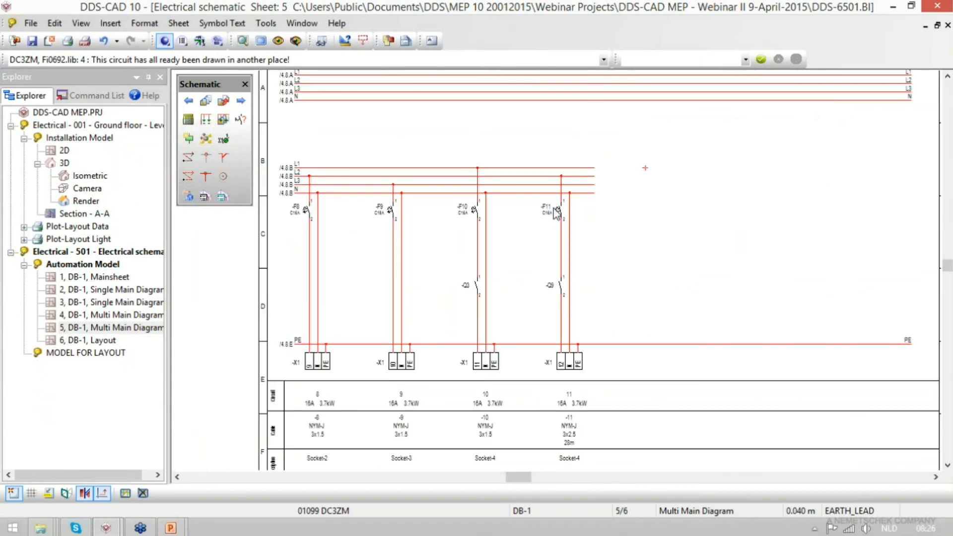
# - From DB-1's layout sheet, switch to the inside mounting model and place the defined distribution board at the origin 0,0,0
pyautogui.doubleClick(113, 340)
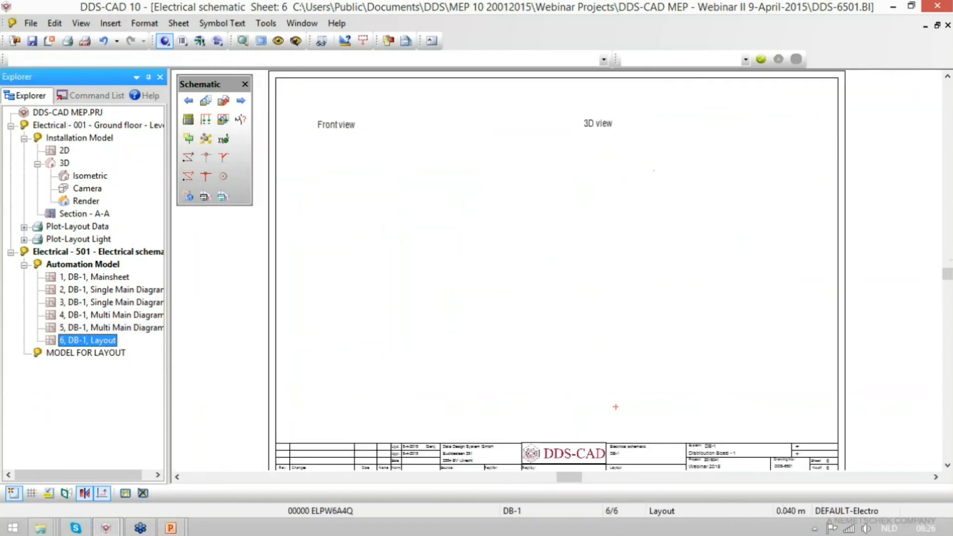
pyautogui.click(199, 44)
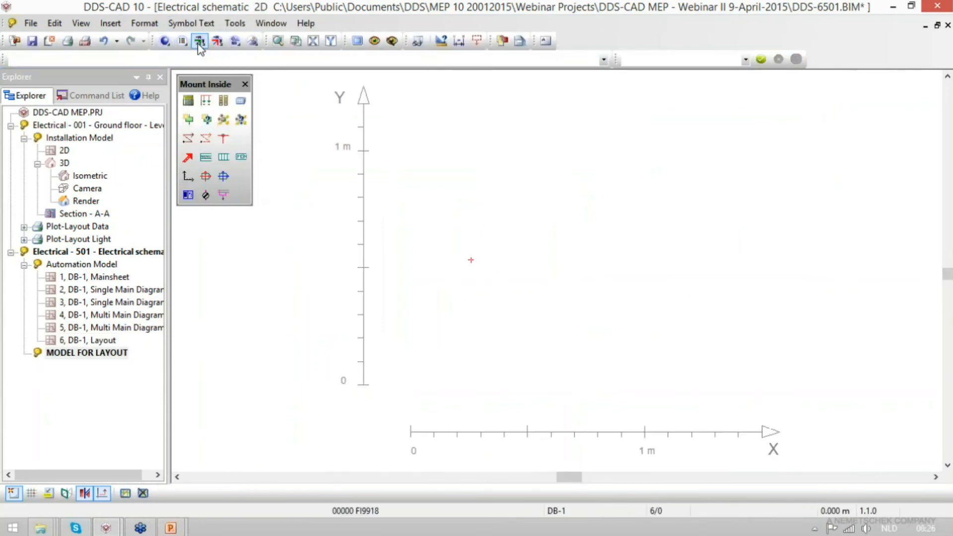
pyautogui.click(188, 101)
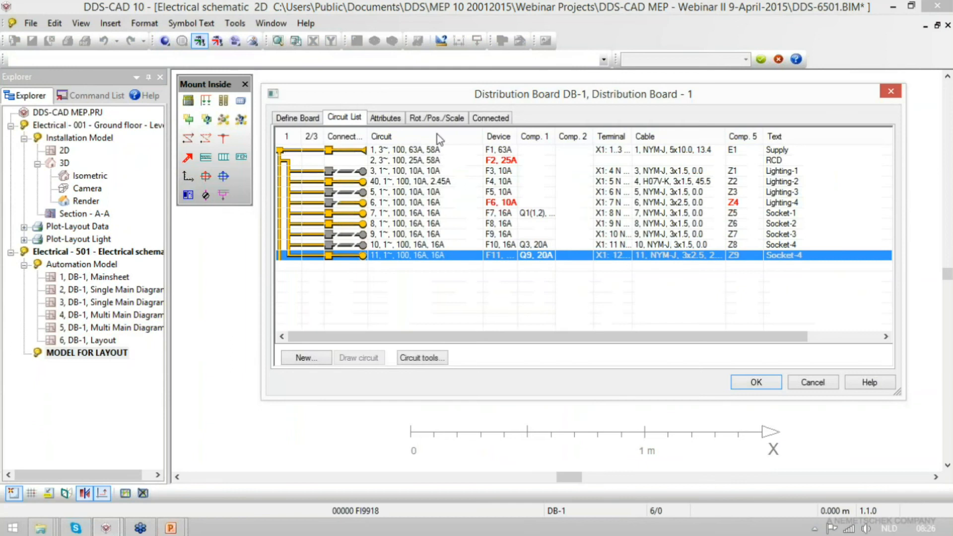
pyautogui.click(295, 119)
pyautogui.click(614, 323)
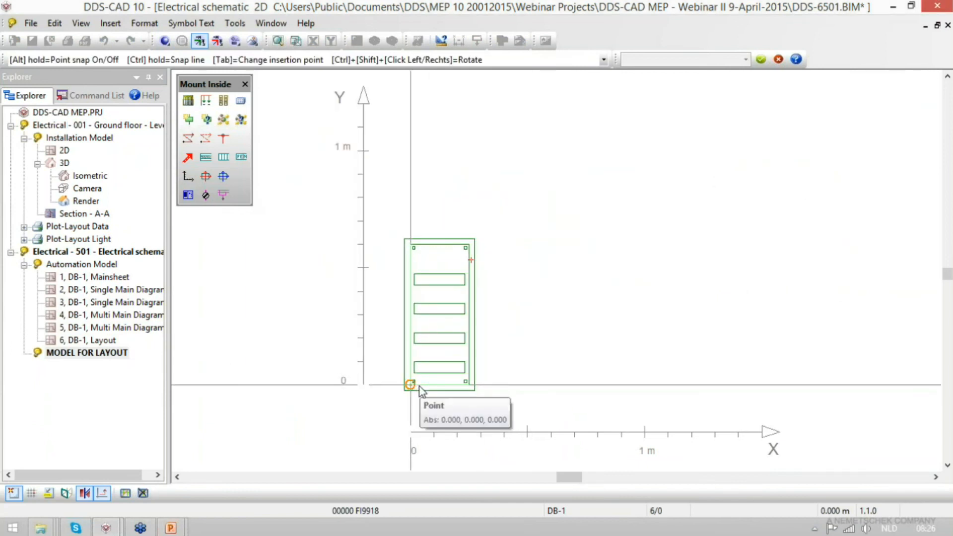
pyautogui.click(419, 387)
# - Draw components F1 and F2 side by side in the lowest mounting frame of the DB-1 enclosure
pyautogui.scroll(2, 380, 392)
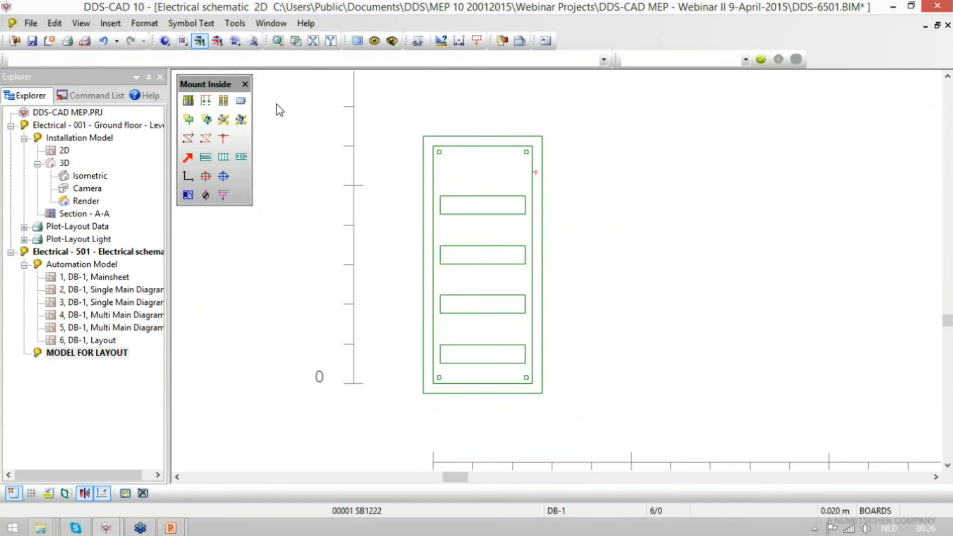
pyautogui.click(205, 101)
pyautogui.write('F5')
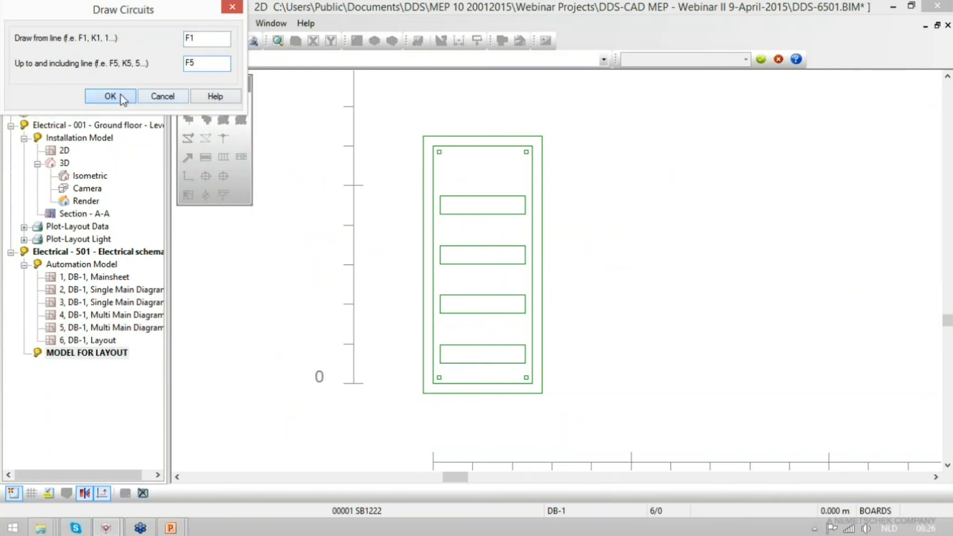
pyautogui.click(122, 96)
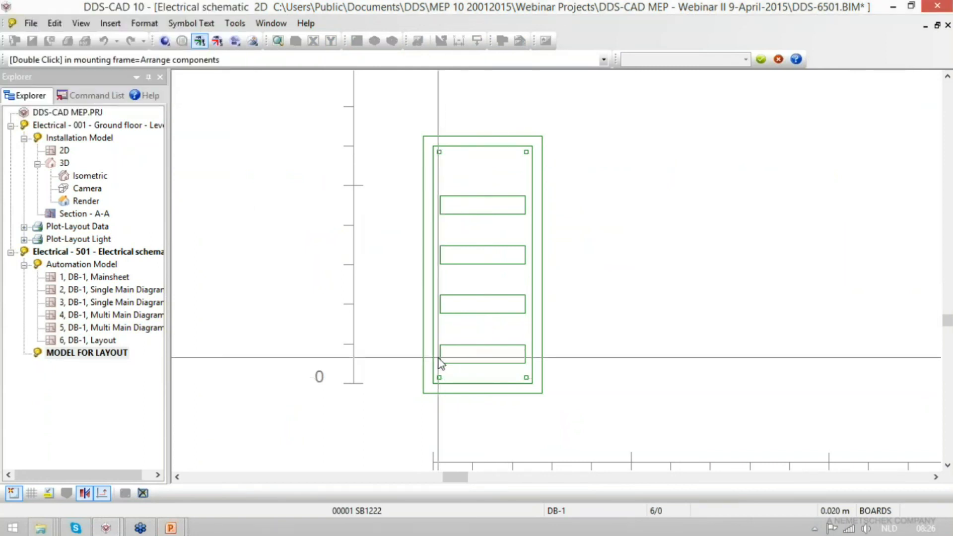
pyautogui.click(527, 356)
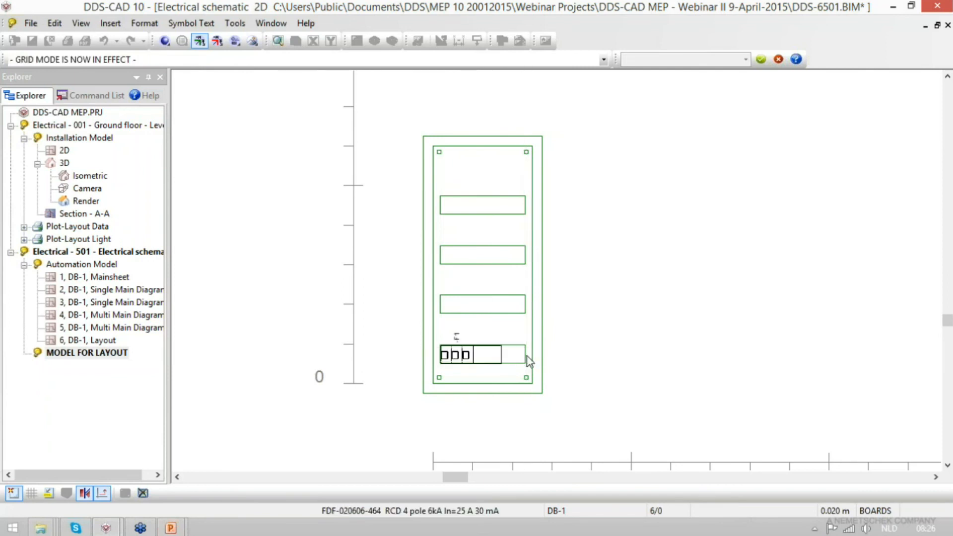
pyautogui.scroll(3, 504, 361)
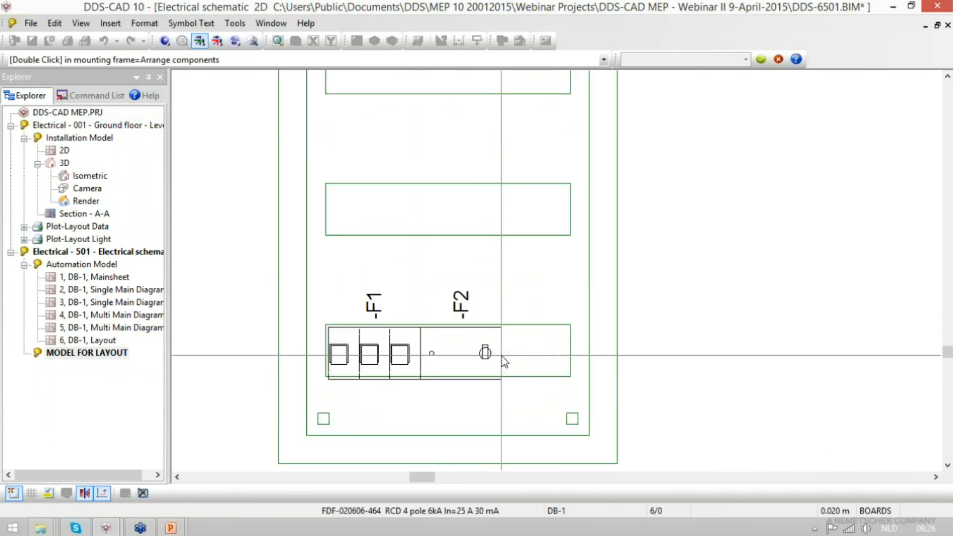
pyautogui.click(365, 355)
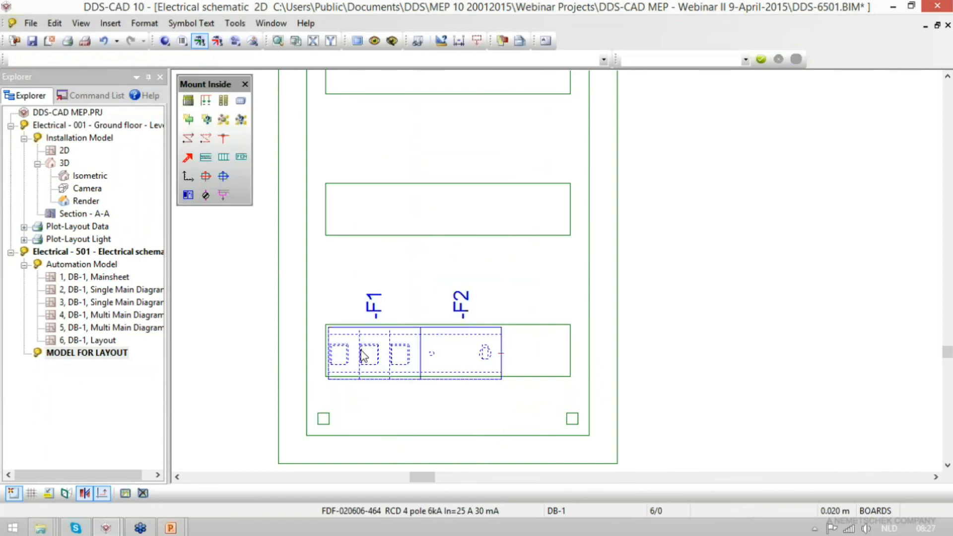
# - Draw the components from F3 up to and including F7 in the second mounting frame from the bottom of the DB-1 enclosure
pyautogui.rightClick(365, 355)
pyautogui.click(496, 220)
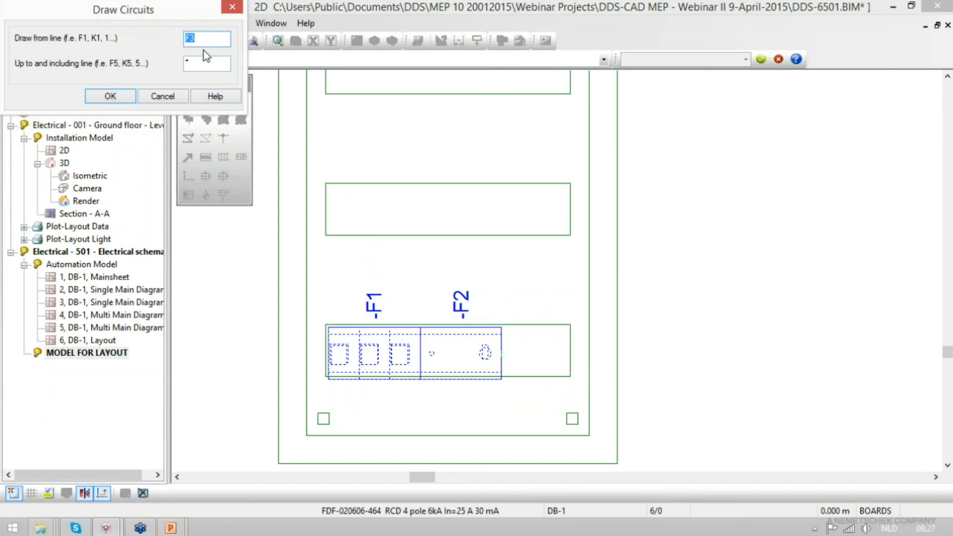
pyautogui.click(206, 62)
pyautogui.write('F7')
pyautogui.click(110, 96)
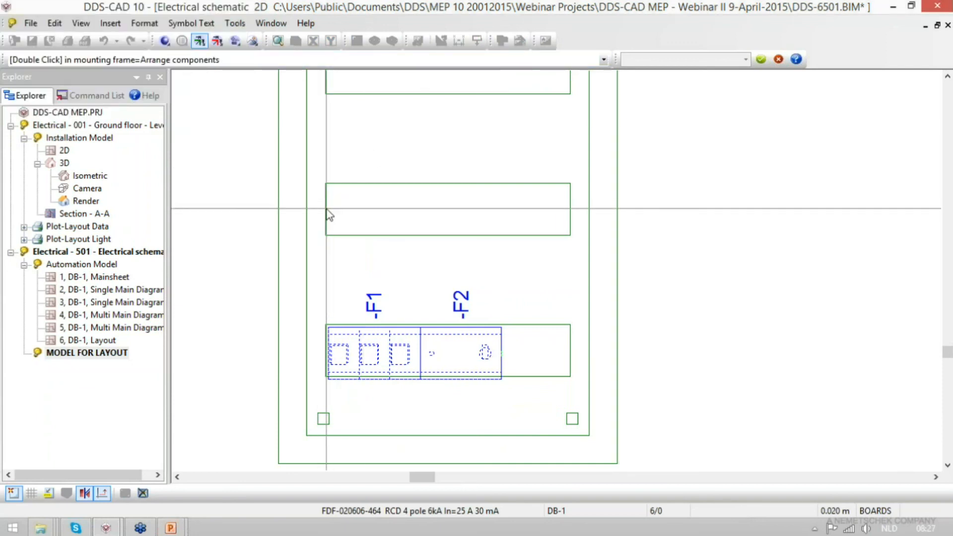
pyautogui.click(462, 189)
pyautogui.click(572, 211)
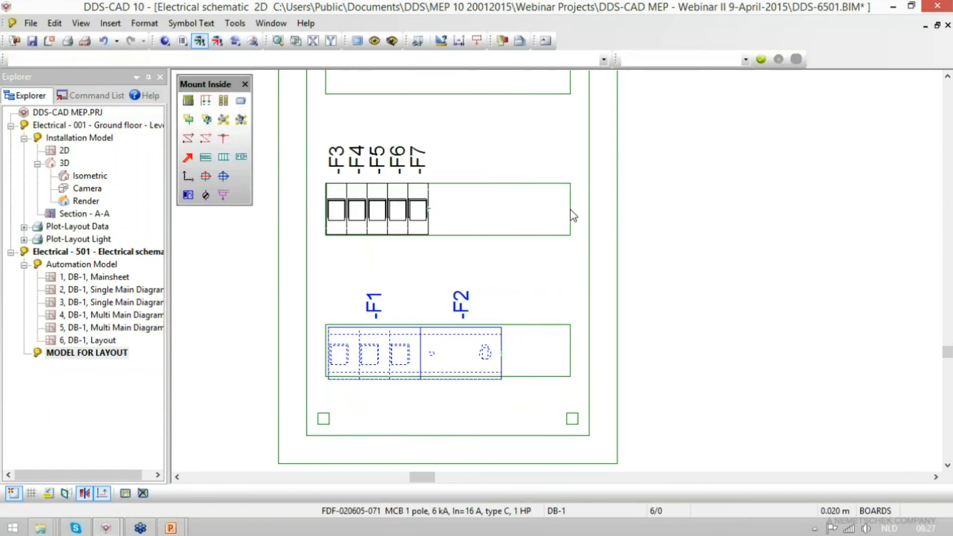
# - Draw the components from line F8 up to and including F12 in the third mounting frame from the bottom
pyautogui.scroll(-2, 591, 376)
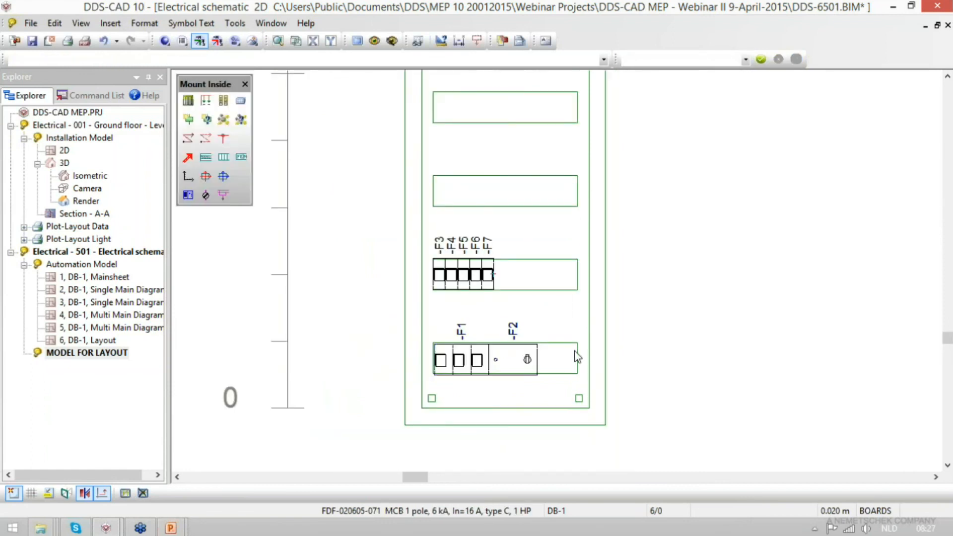
pyautogui.click(206, 101)
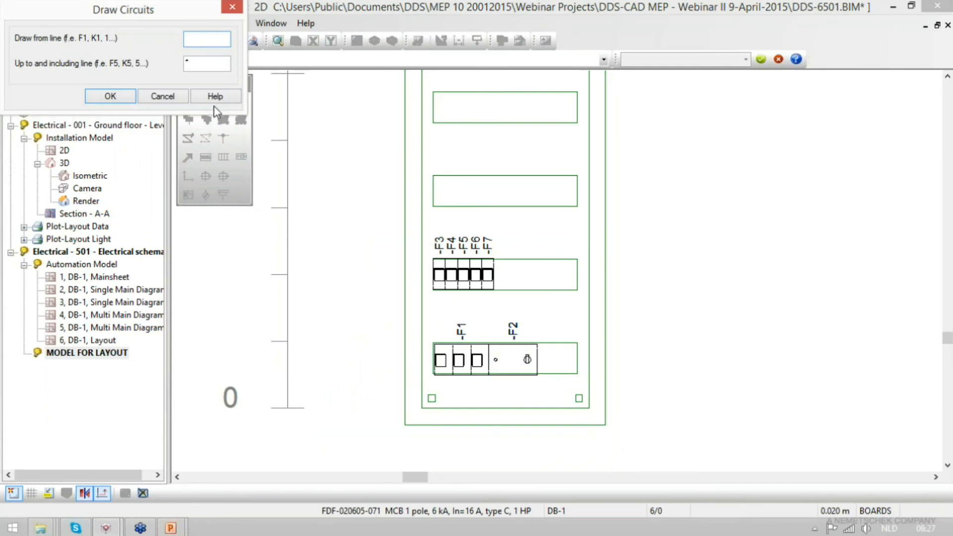
pyautogui.write('F')
pyautogui.write('F10')
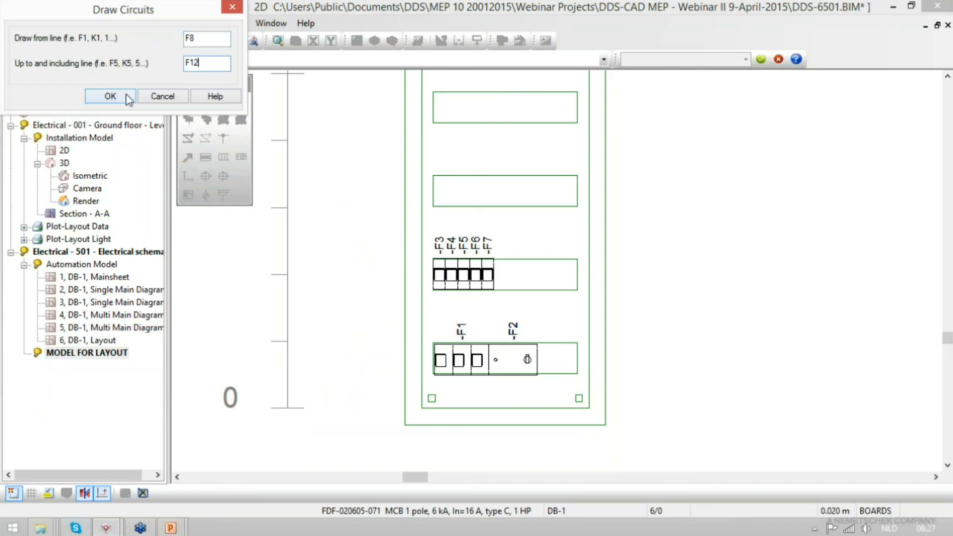
pyautogui.click(122, 97)
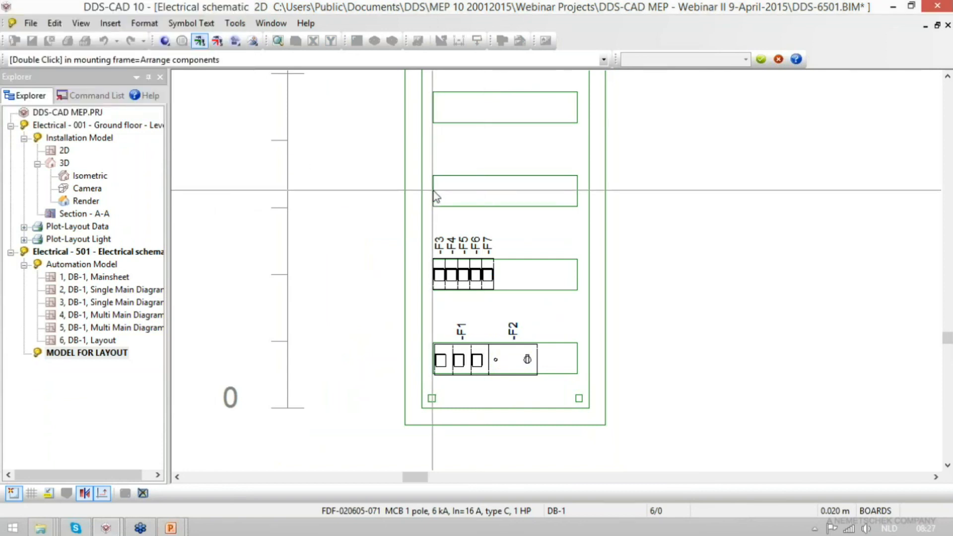
pyautogui.click(489, 193)
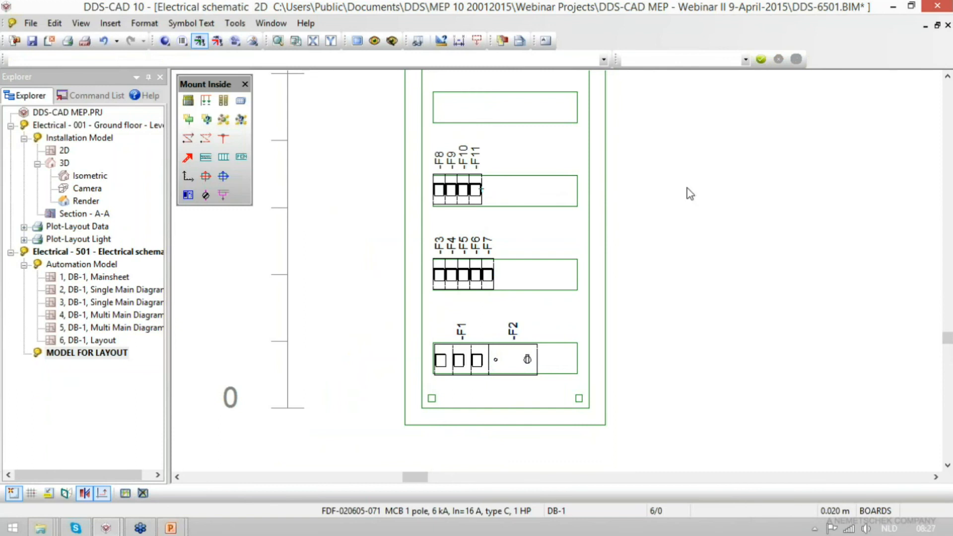
# - Review DB-1's circuit list and examine the mounted components in the 3D view on layout sheet 6
pyautogui.click(193, 102)
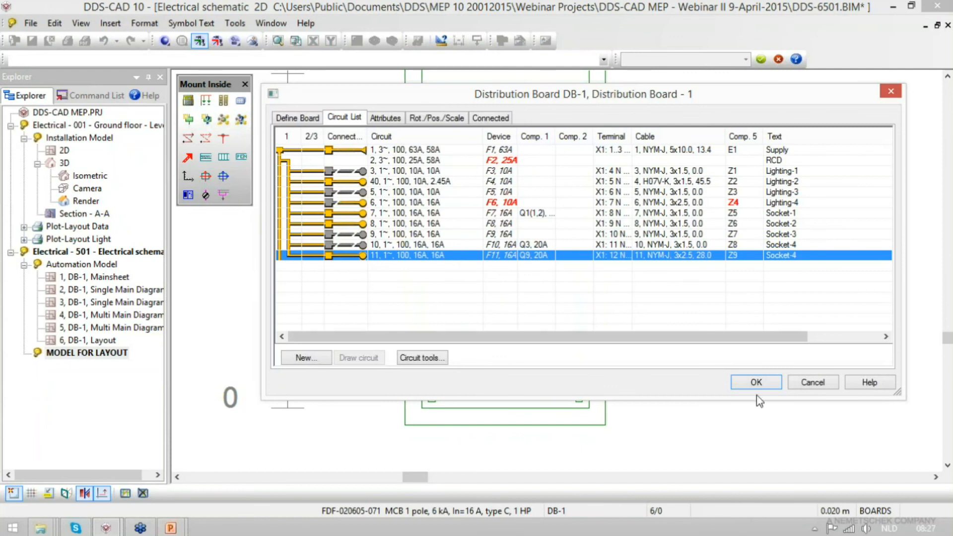
pyautogui.click(755, 382)
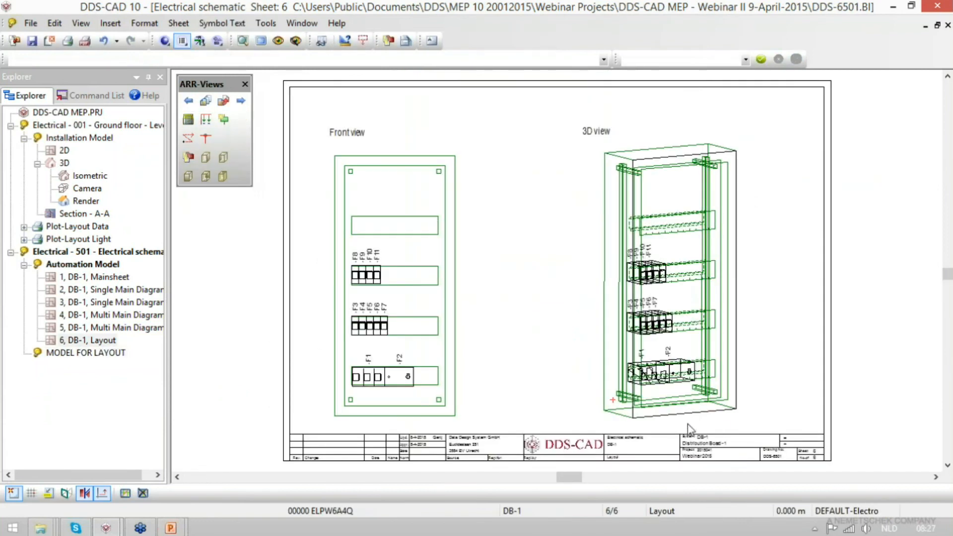
pyautogui.scroll(5, 689, 428)
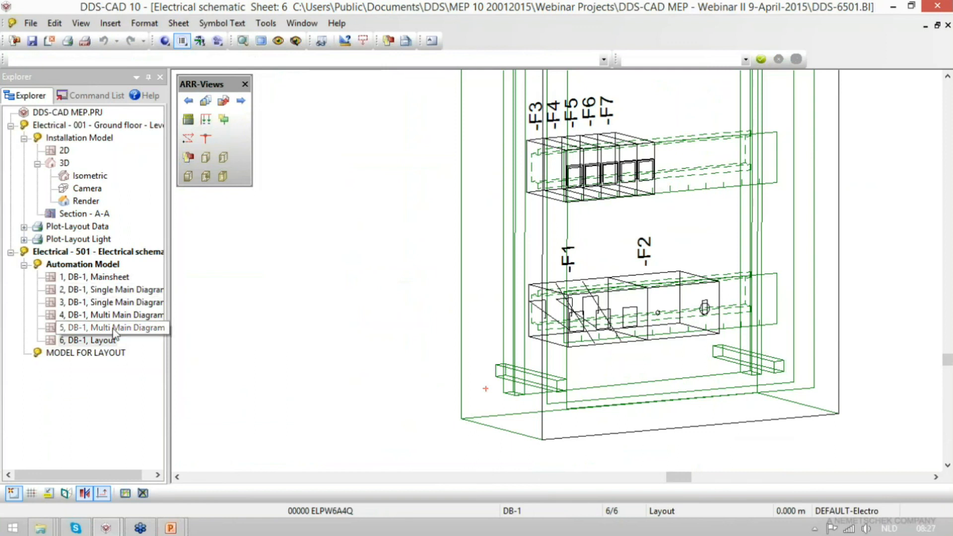
# - Open DB-1's single main diagram on sheet 3 and start a new circuit from the board's circuit list
pyautogui.doubleClick(109, 303)
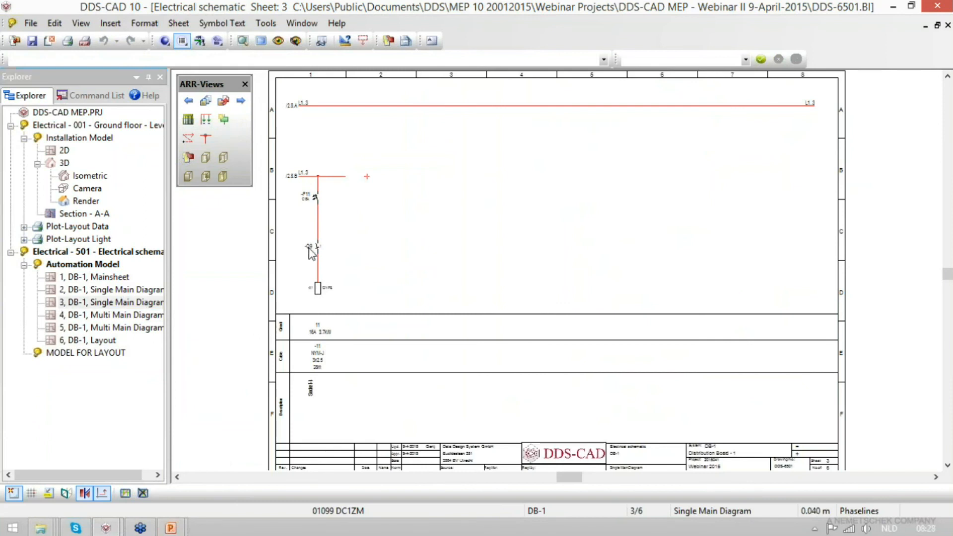
pyautogui.scroll(4, 288, 246)
pyautogui.scroll(-1, 335, 393)
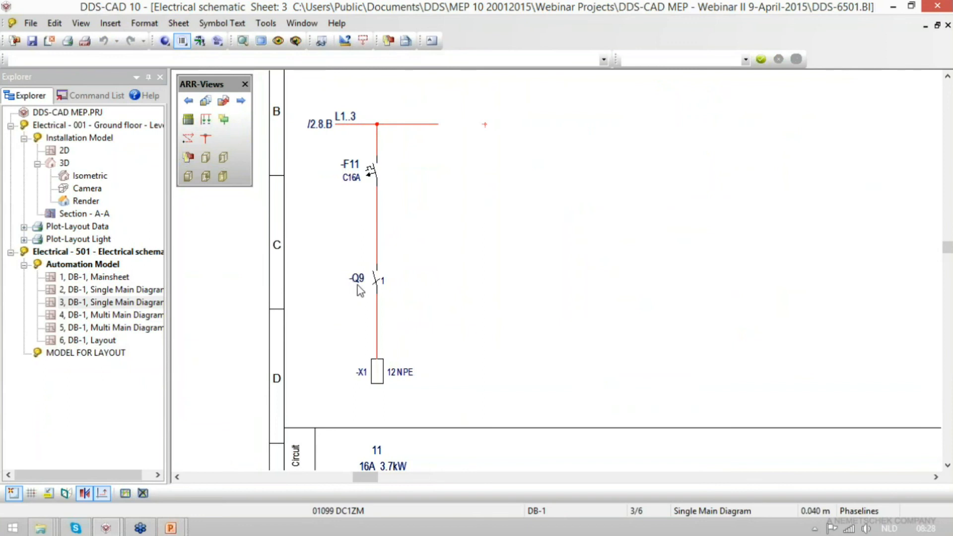
pyautogui.click(188, 119)
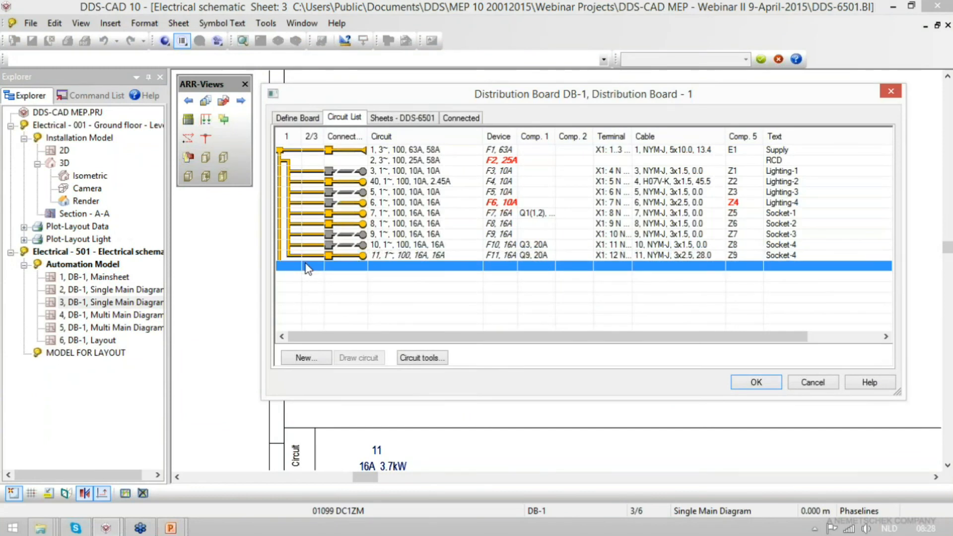
pyautogui.click(303, 358)
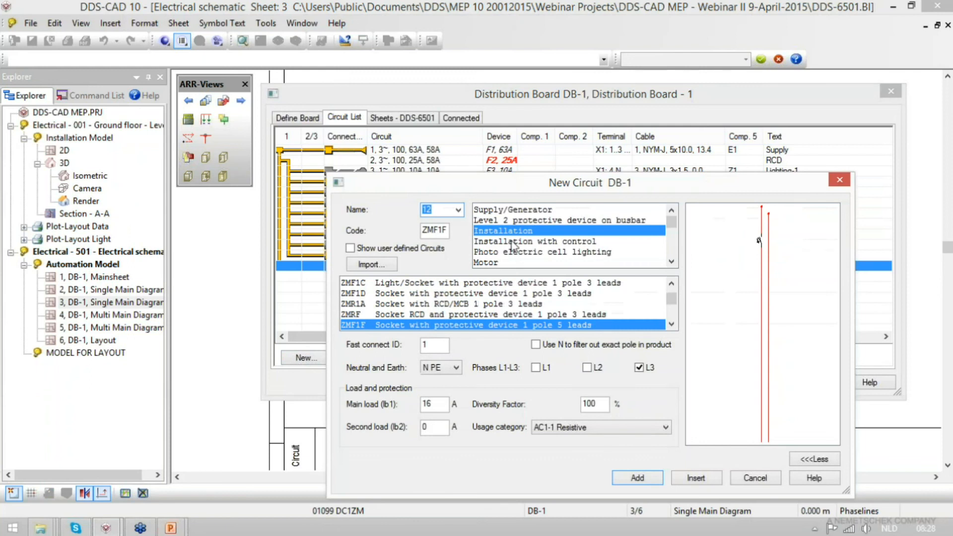
# - Browse the circuit templates for Installation and Installation with control, previewing the two-pole central on/off impulse relay K2FKC
pyautogui.click(492, 296)
pyautogui.press('Down')
pyautogui.press('Down')
pyautogui.press('Down')
pyautogui.press('Down')
pyautogui.press('Down')
pyautogui.press('Down')
pyautogui.press('Down')
pyautogui.press('Down')
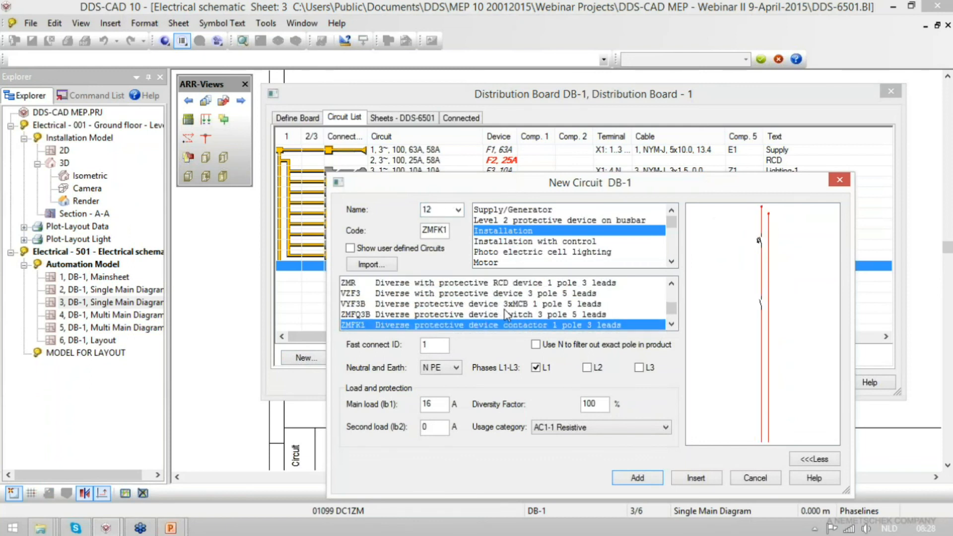
pyautogui.click(505, 314)
pyautogui.click(518, 243)
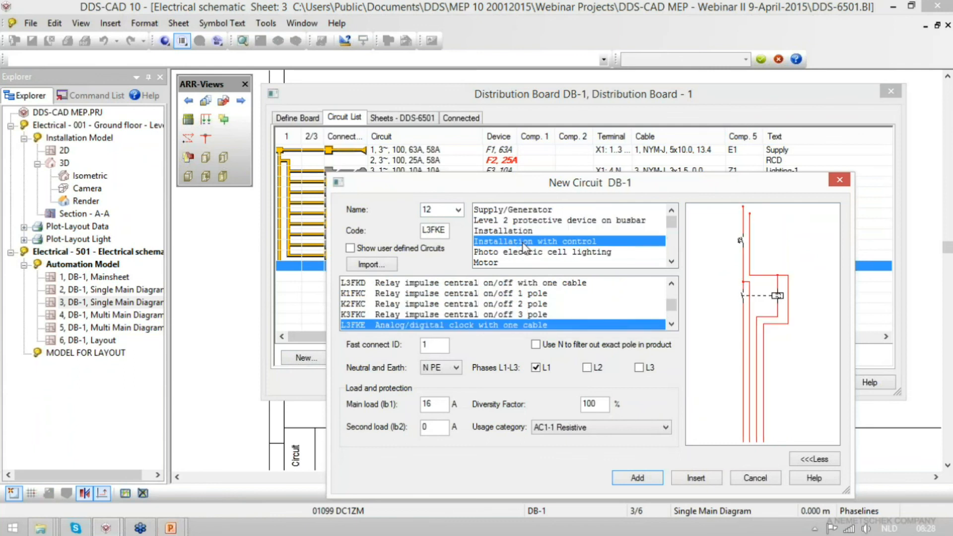
pyautogui.click(493, 303)
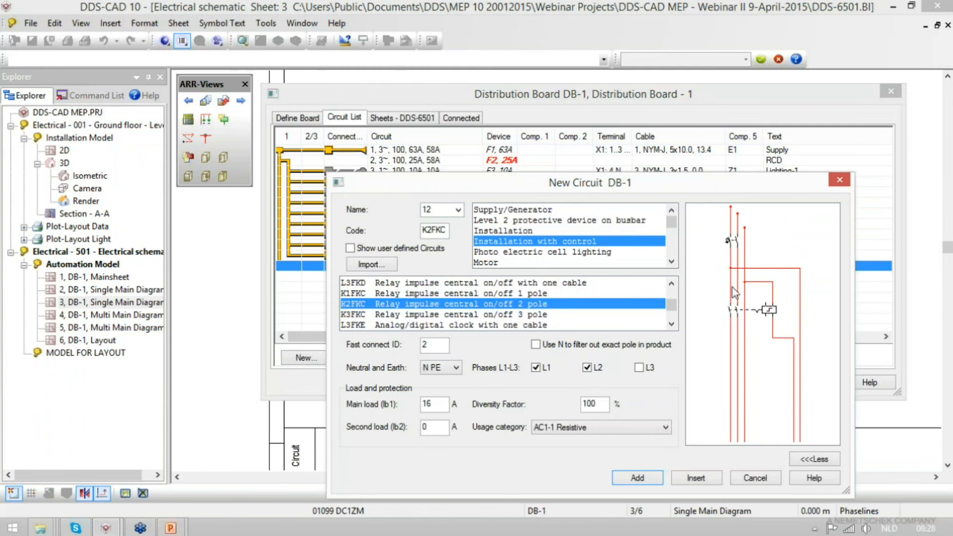
# - Browse the Photo electric cell lighting circuits, previewing the external switch with clock and the light row variants
pyautogui.click(567, 253)
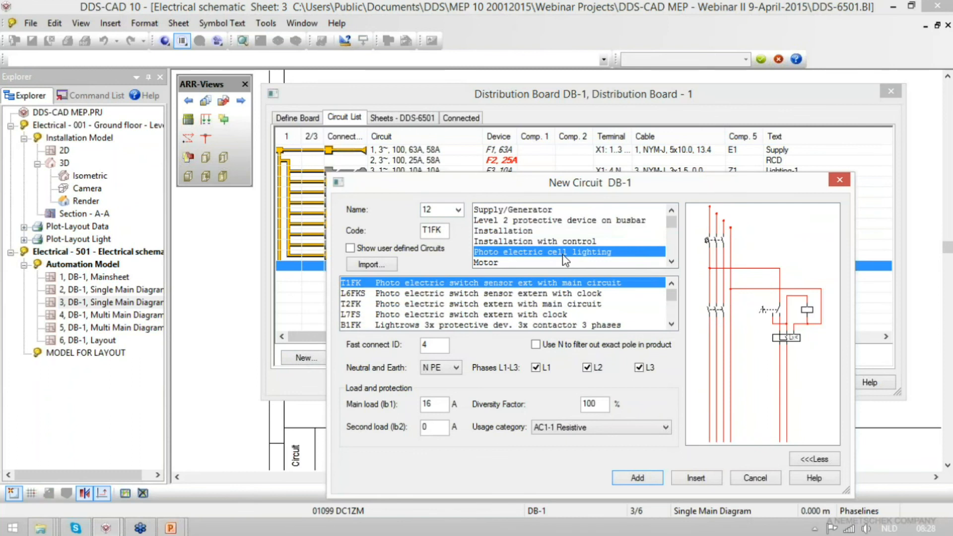
pyautogui.click(504, 315)
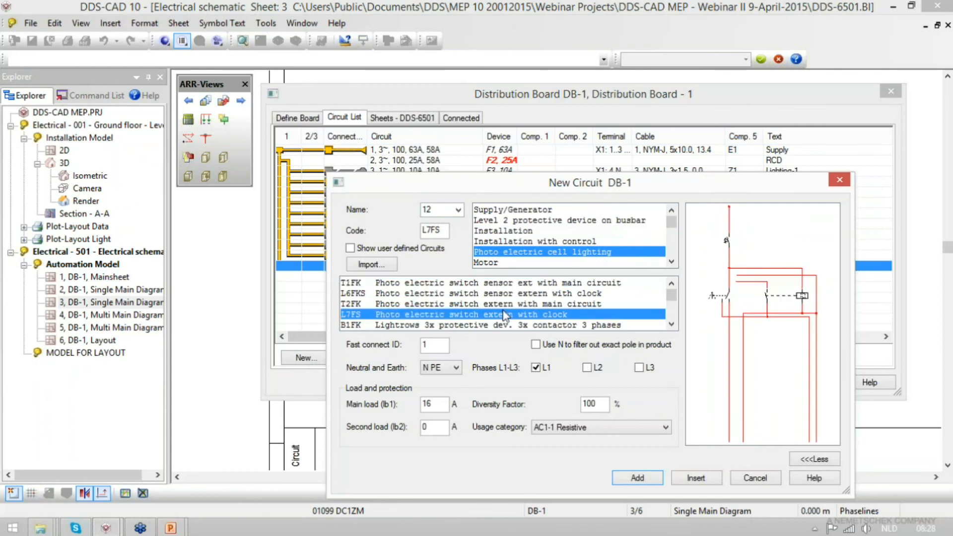
pyautogui.press('Down')
pyautogui.press('Down')
pyautogui.press('Down')
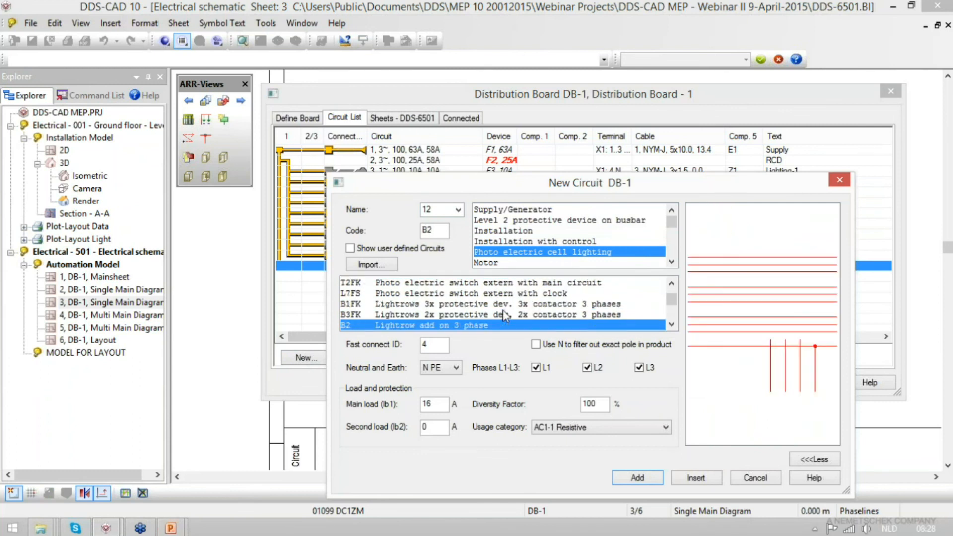
pyautogui.click(505, 315)
# - Browse the Motor circuit templates, from direct start variants to the Dahlander circuit with motor protective switch
pyautogui.click(487, 263)
pyautogui.click(437, 315)
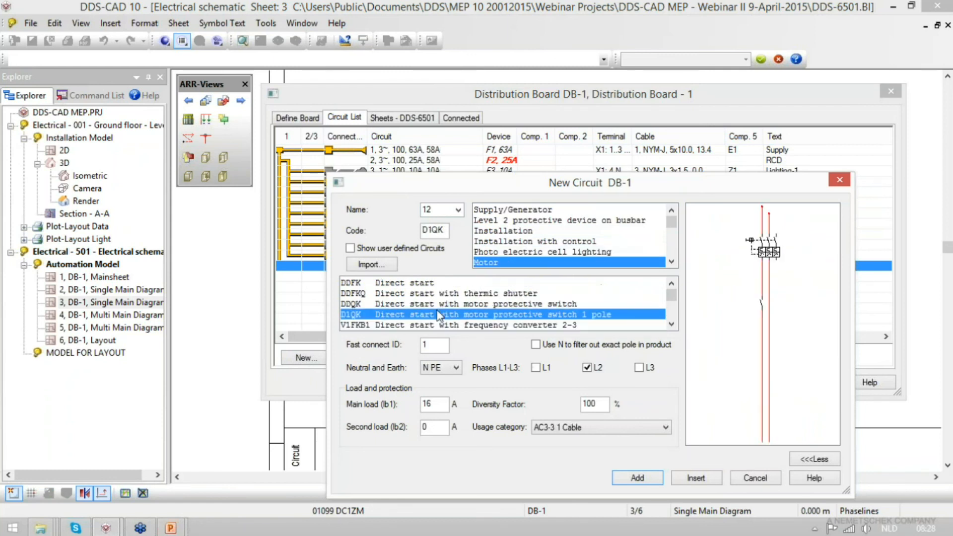
pyautogui.press('Down')
pyautogui.press('Down')
pyautogui.press('Down')
pyautogui.press('Down')
pyautogui.press('Down')
pyautogui.press('Down')
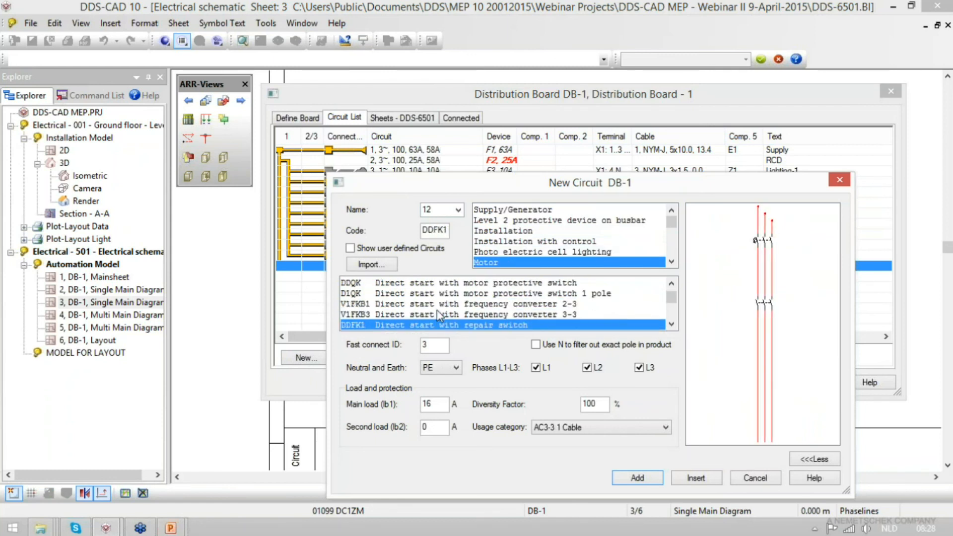
pyautogui.press('Down')
pyautogui.press('Down')
pyautogui.press('Down')
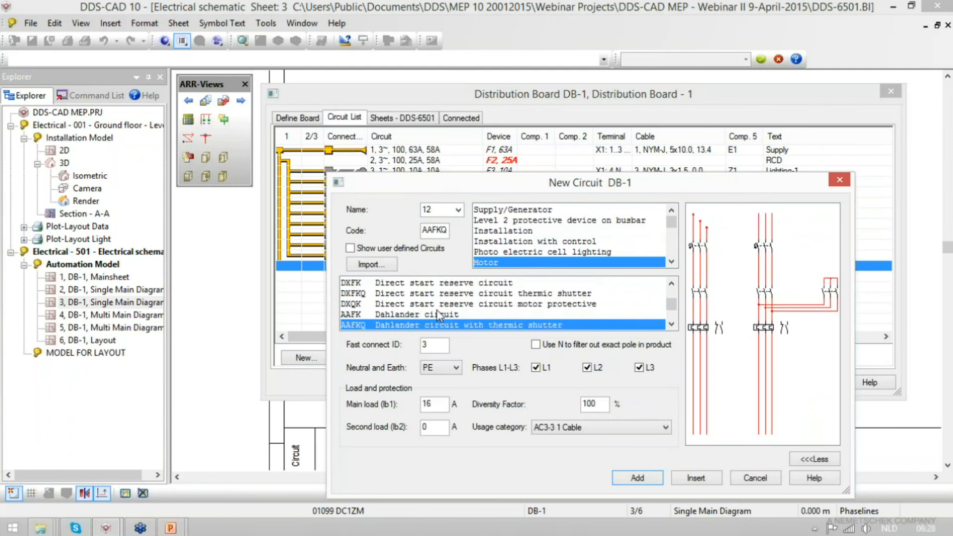
pyautogui.press('Down')
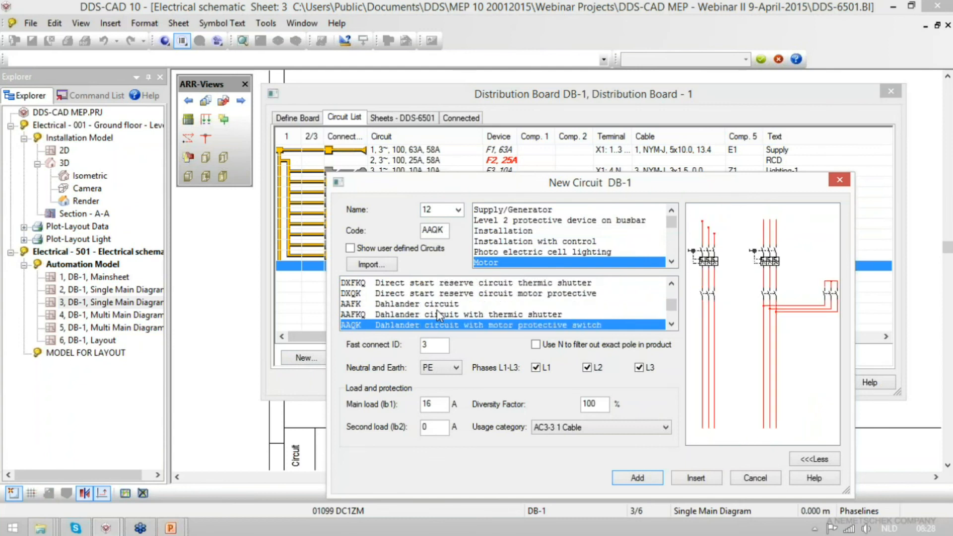
# - Browse the templates in the Reserve circuits and Diverse categories
pyautogui.click(671, 261)
pyautogui.click(672, 262)
pyautogui.click(672, 261)
pyautogui.click(671, 261)
pyautogui.click(672, 261)
pyautogui.click(672, 262)
pyautogui.click(491, 253)
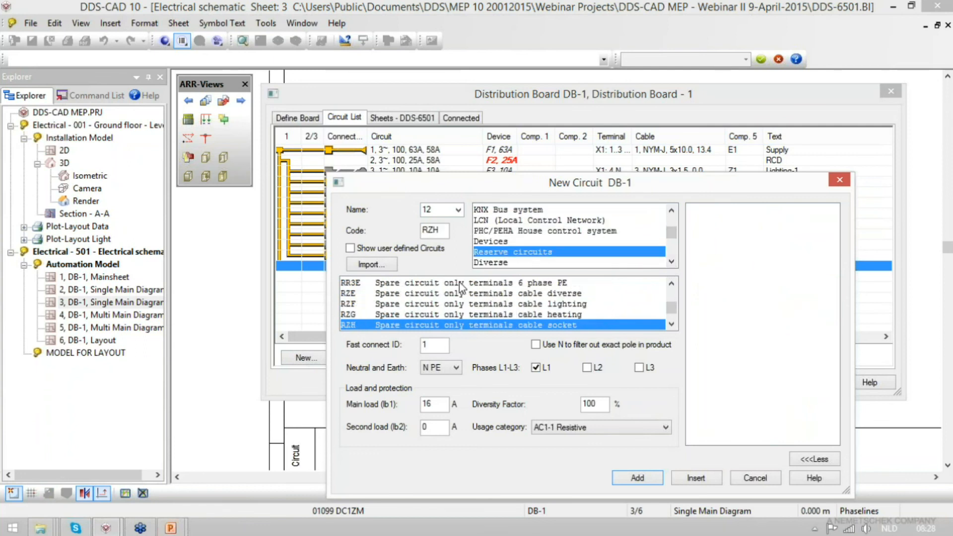
pyautogui.click(497, 263)
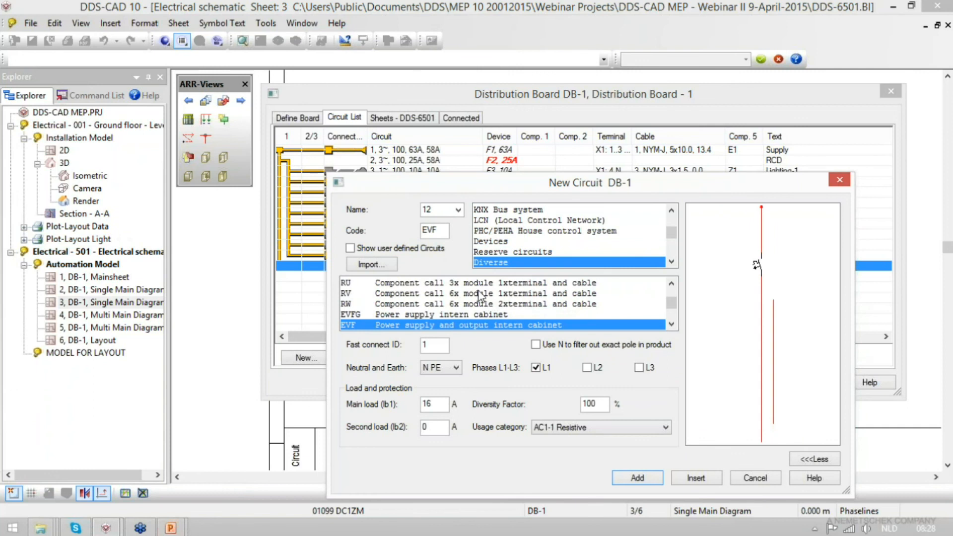
# - Add circuit 12 from user defined template UBF1 with a 1-pole 16 A type B MCB and the text Diverse
pyautogui.click(671, 261)
pyautogui.click(672, 261)
pyautogui.click(671, 261)
pyautogui.click(672, 261)
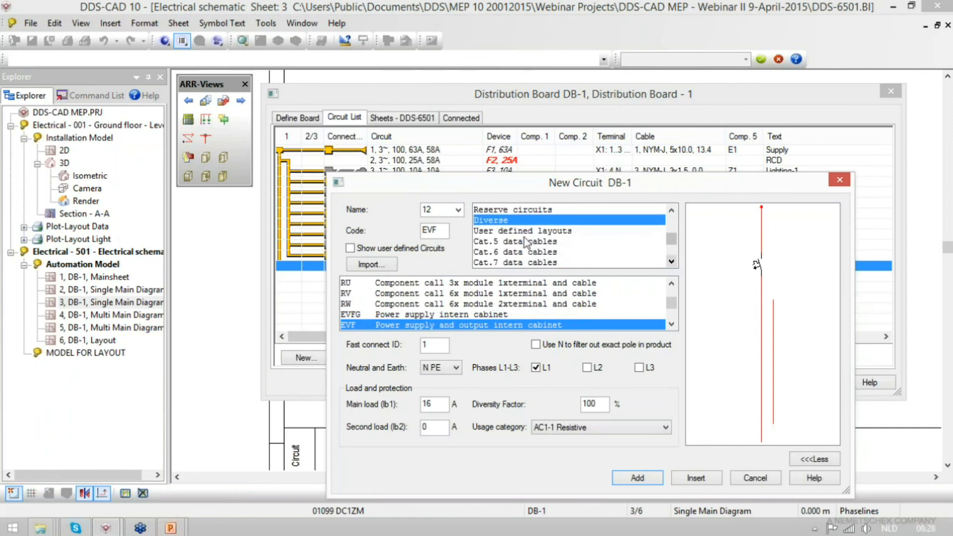
pyautogui.click(514, 231)
pyautogui.click(454, 299)
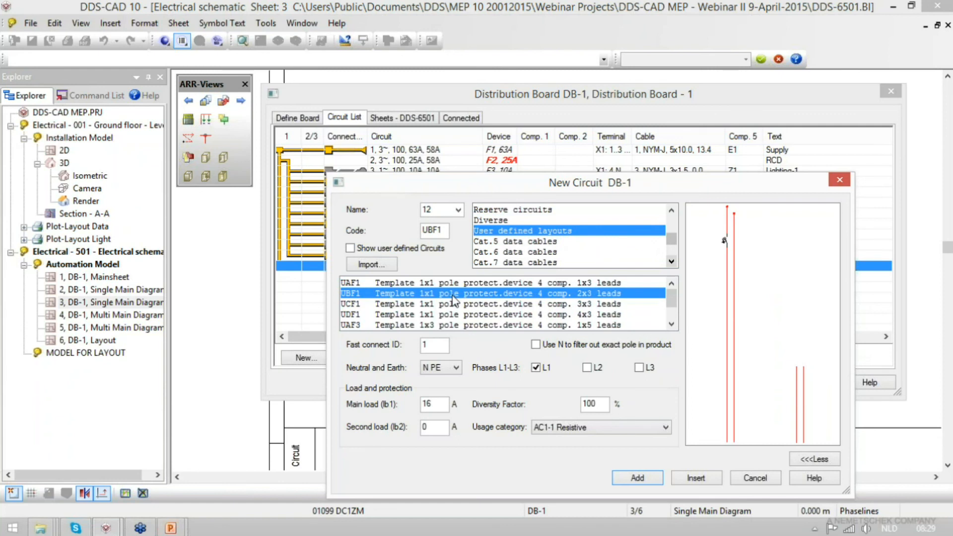
pyautogui.click(638, 479)
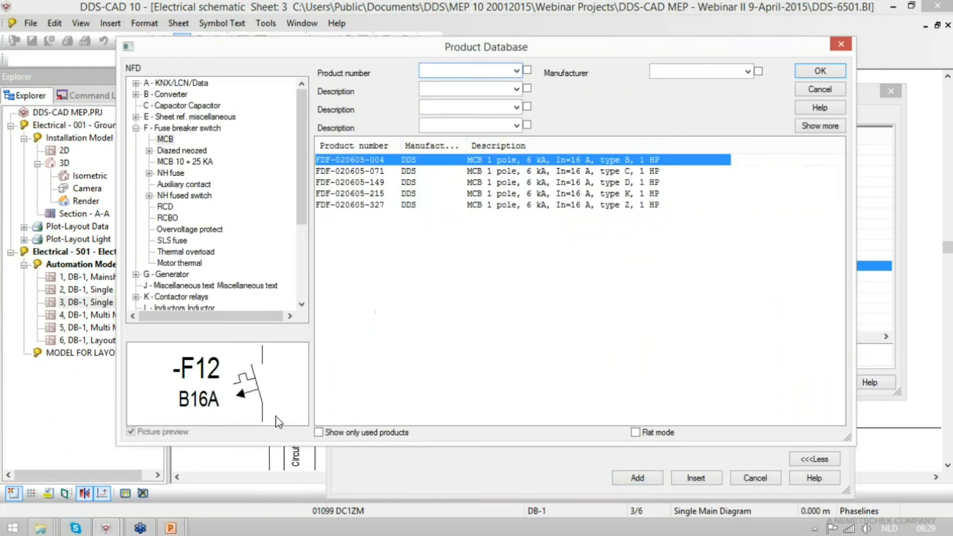
pyautogui.click(834, 75)
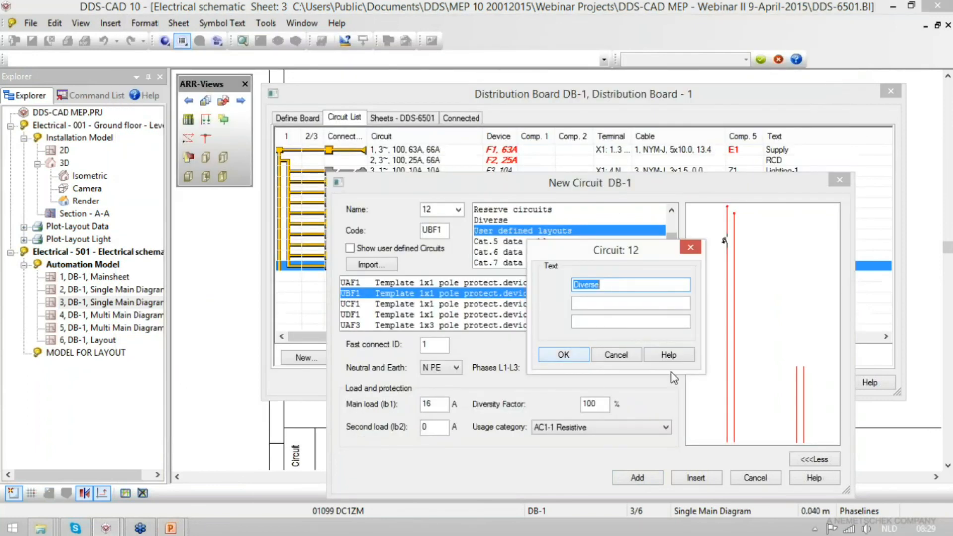
pyautogui.click(571, 353)
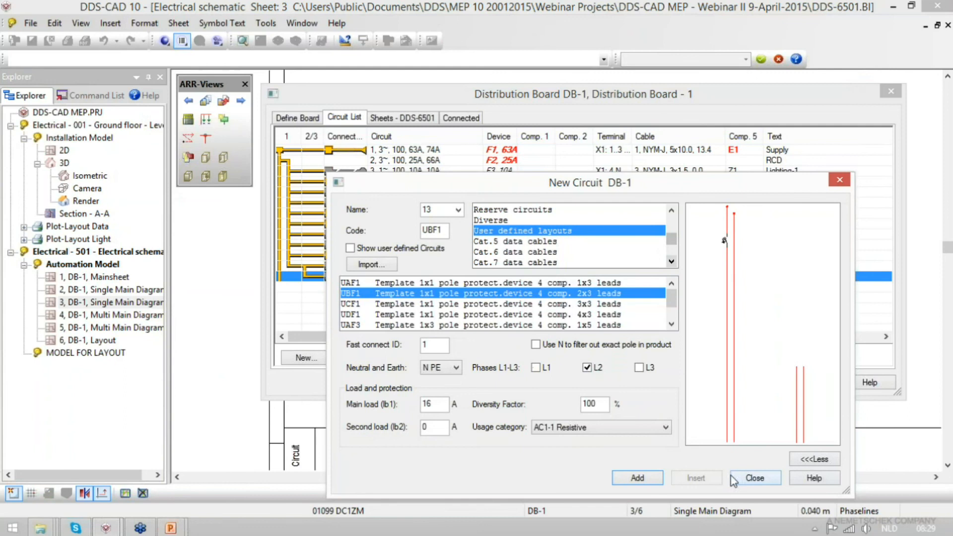
pyautogui.click(755, 479)
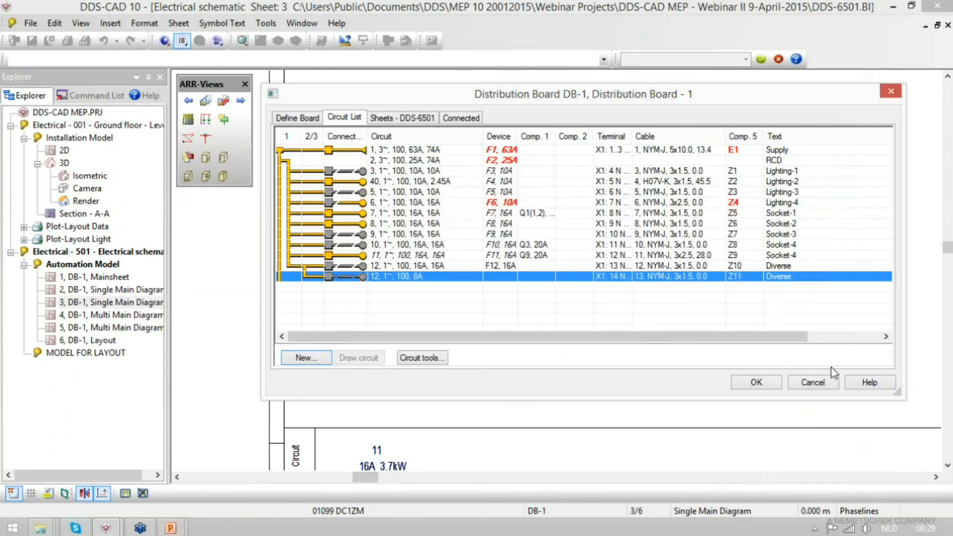
pyautogui.click(750, 383)
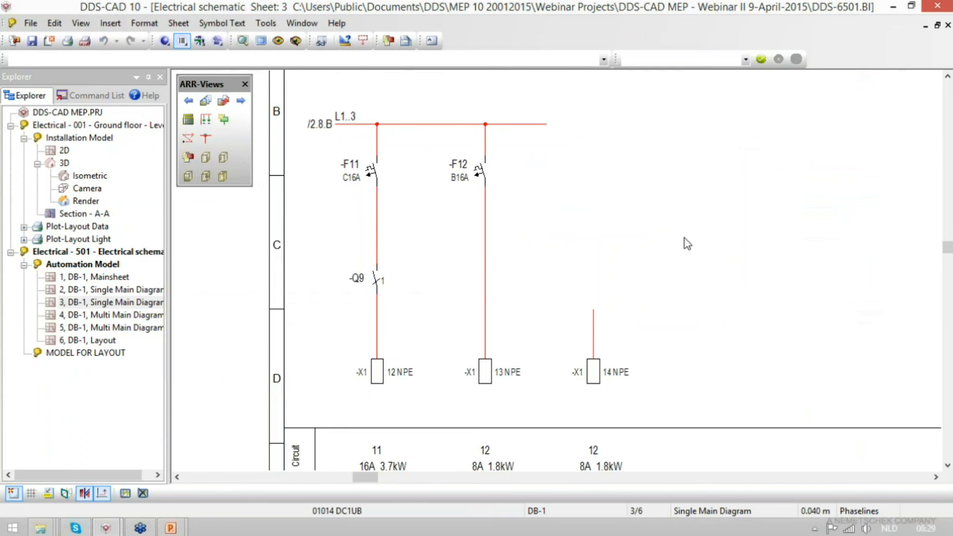
# - Turn on the cable symbol in the cable autodraw options and check the cables of circuits 11 and 12 on sheet 3
pyautogui.click(321, 41)
pyautogui.click(683, 211)
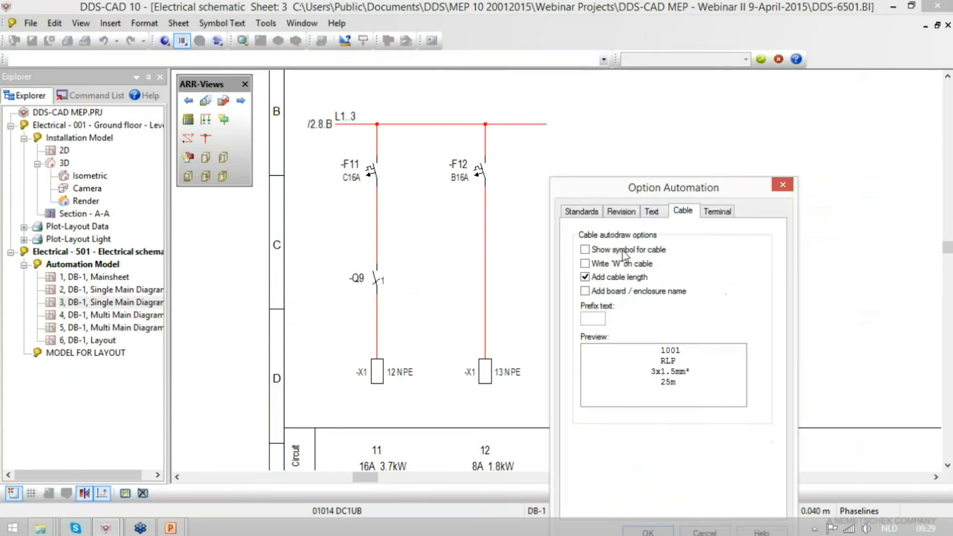
pyautogui.click(624, 251)
pyautogui.moveTo(632, 198); pyautogui.dragTo(709, 74)
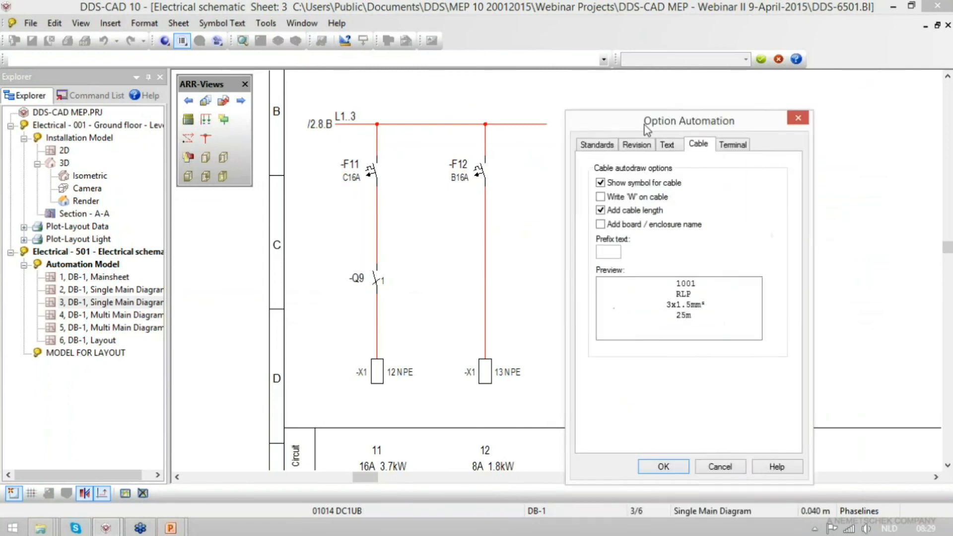
pyautogui.click(656, 429)
pyautogui.scroll(-2, 615, 167)
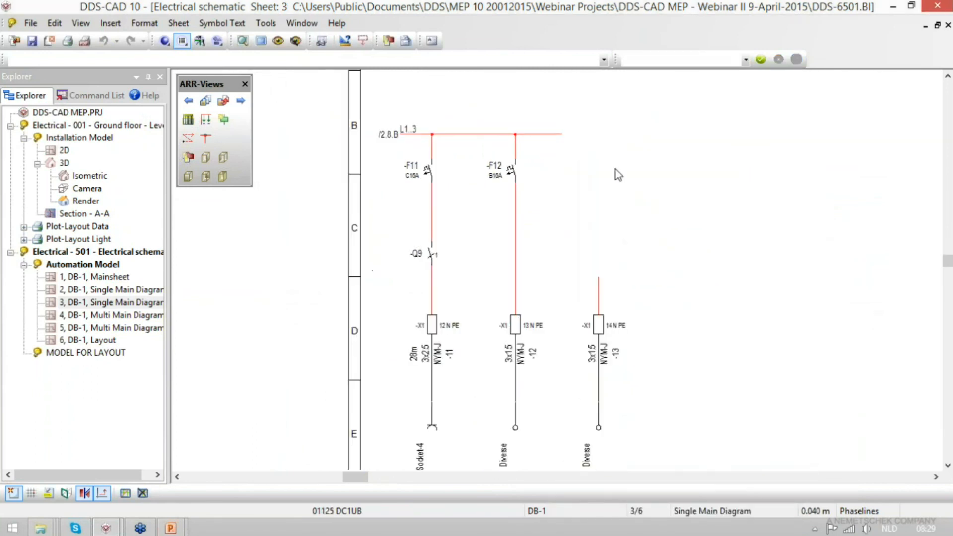
pyautogui.scroll(3, 475, 395)
pyautogui.moveTo(439, 370); pyautogui.dragTo(528, 305)
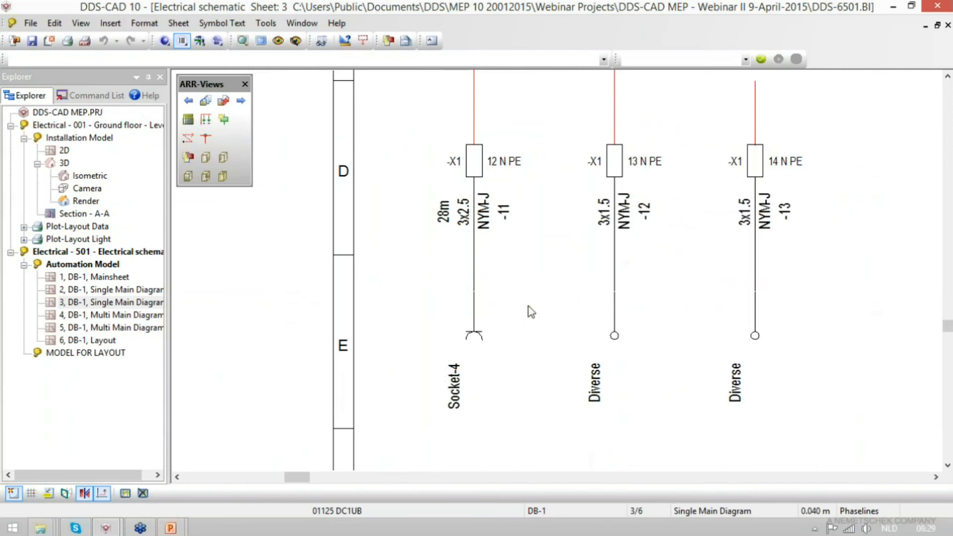
# - Open sheet 2 and inspect the end components of the first Diverse circuit and the Socket-3 circuit in the DB-1 circuit list
pyautogui.doubleClick(109, 289)
pyautogui.moveTo(353, 318); pyautogui.dragTo(554, 424)
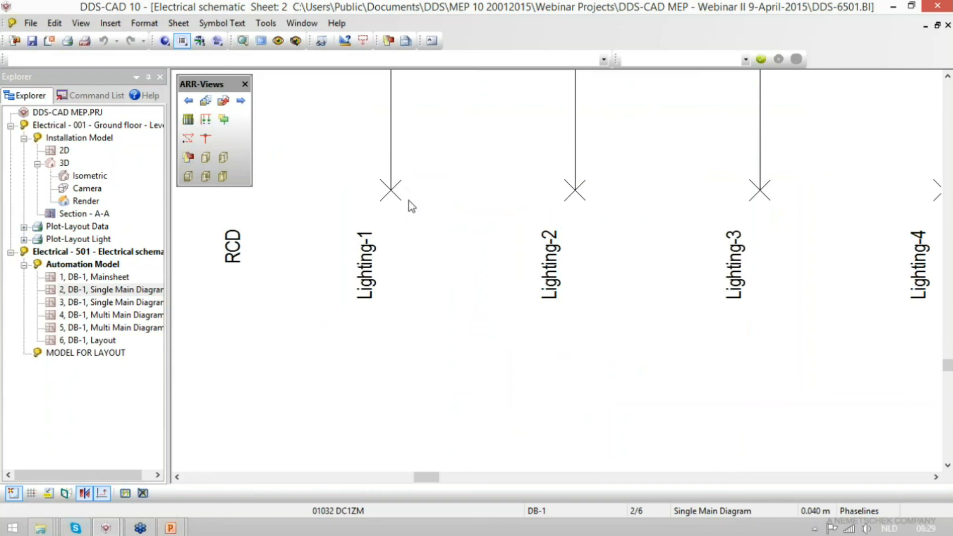
pyautogui.click(188, 119)
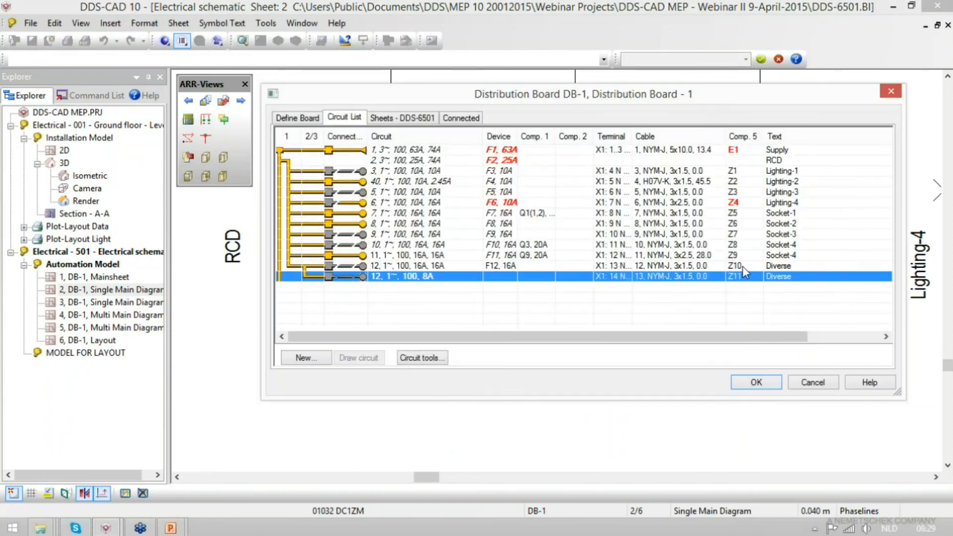
pyautogui.doubleClick(743, 266)
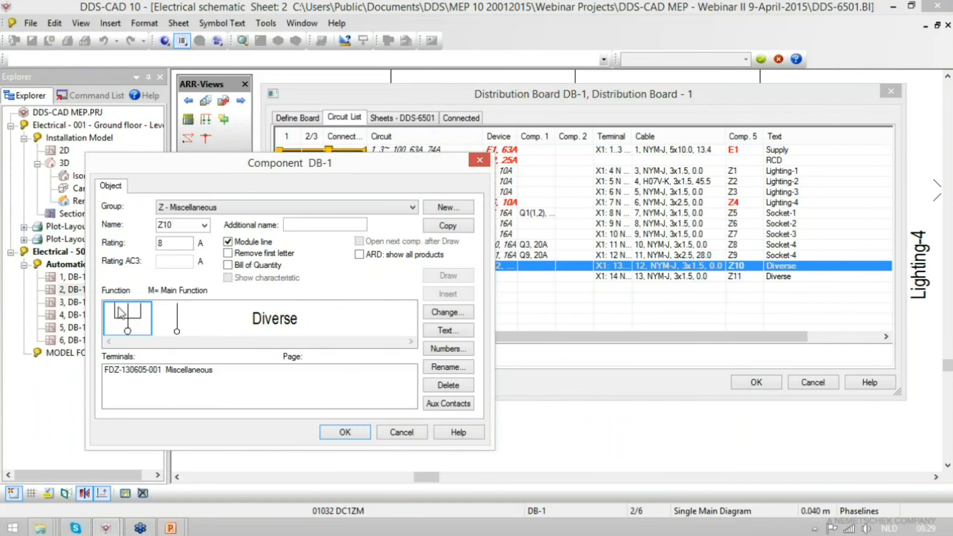
pyautogui.press('Escape')
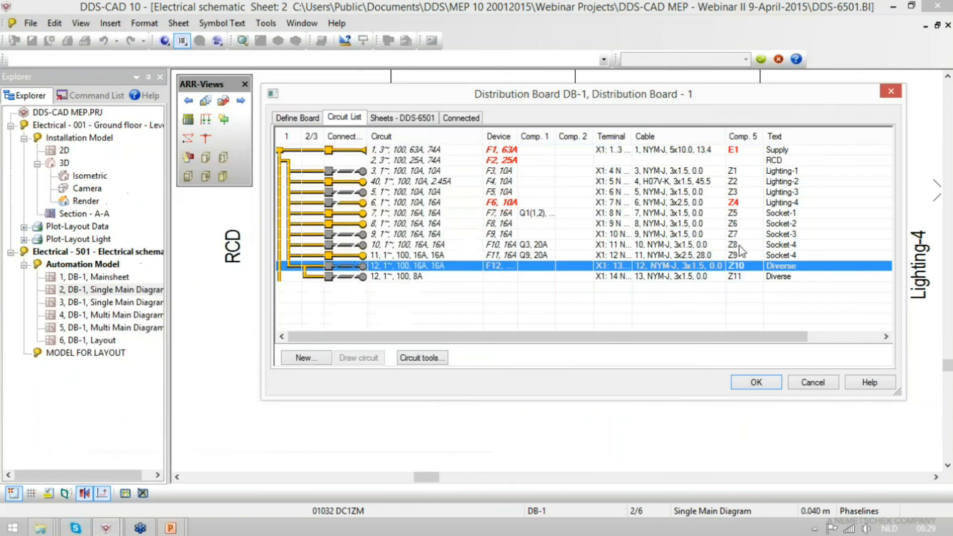
pyautogui.doubleClick(684, 233)
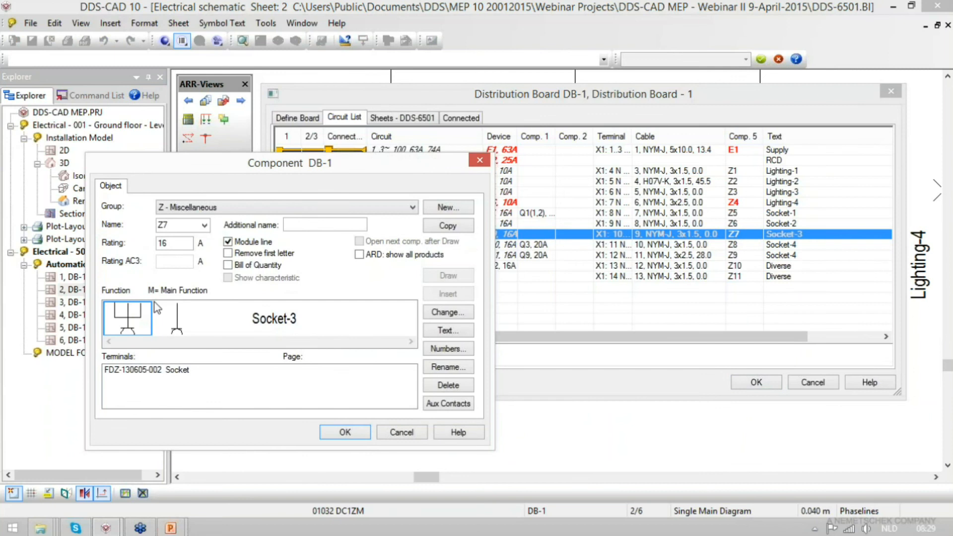
pyautogui.press('Escape')
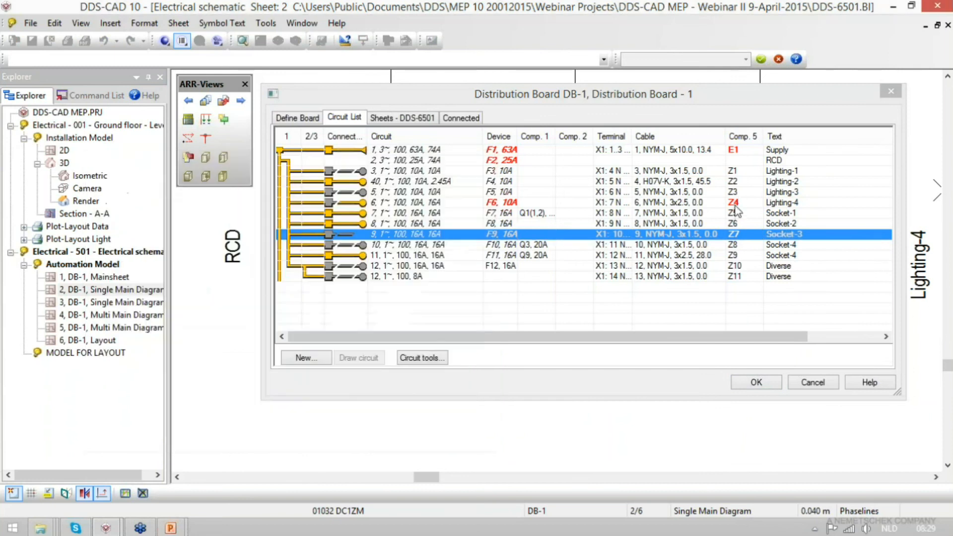
# - Preview alternative lighting products for component Z4 of Lighting-4, leave without replacing it and save the changes to switchboard DB-1
pyautogui.doubleClick(737, 202)
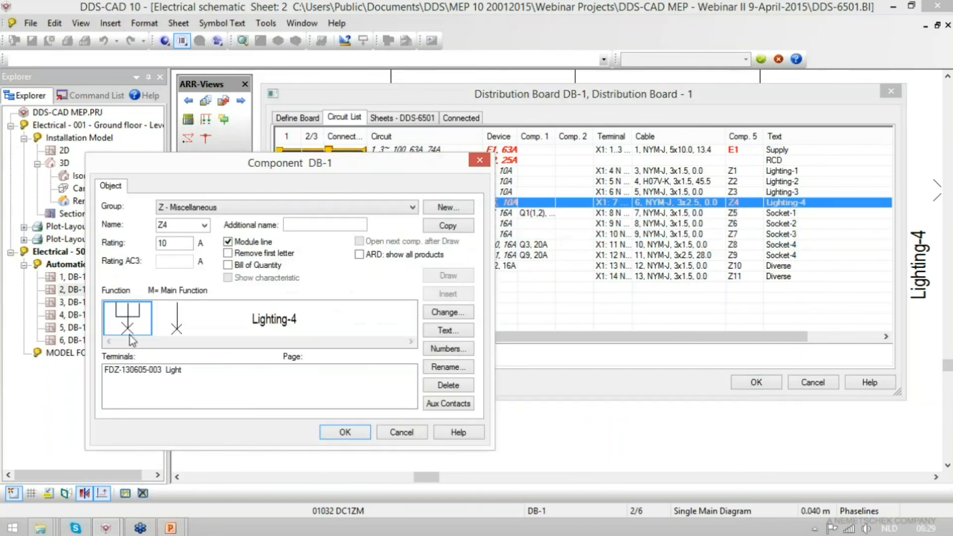
pyautogui.click(456, 312)
pyautogui.click(826, 125)
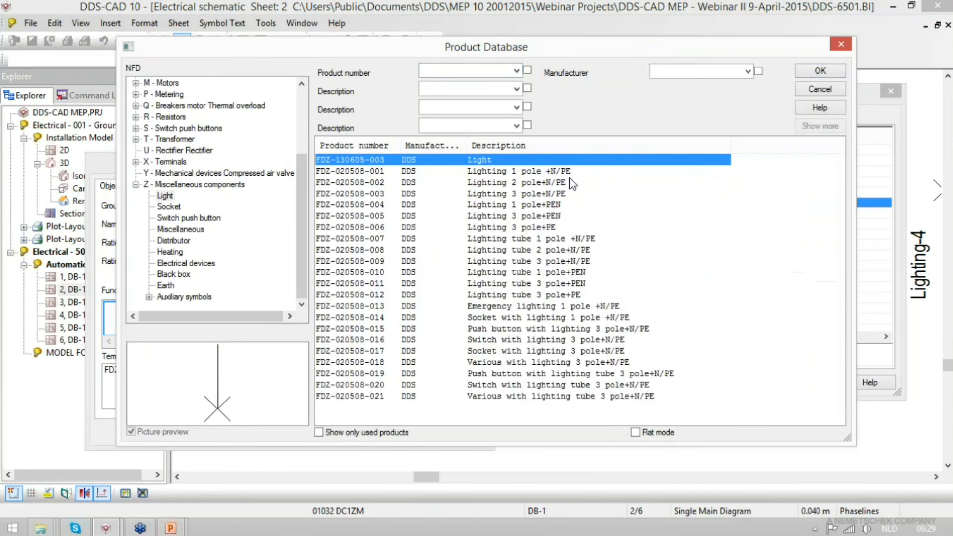
pyautogui.click(446, 248)
pyautogui.click(478, 284)
pyautogui.click(479, 328)
pyautogui.click(479, 362)
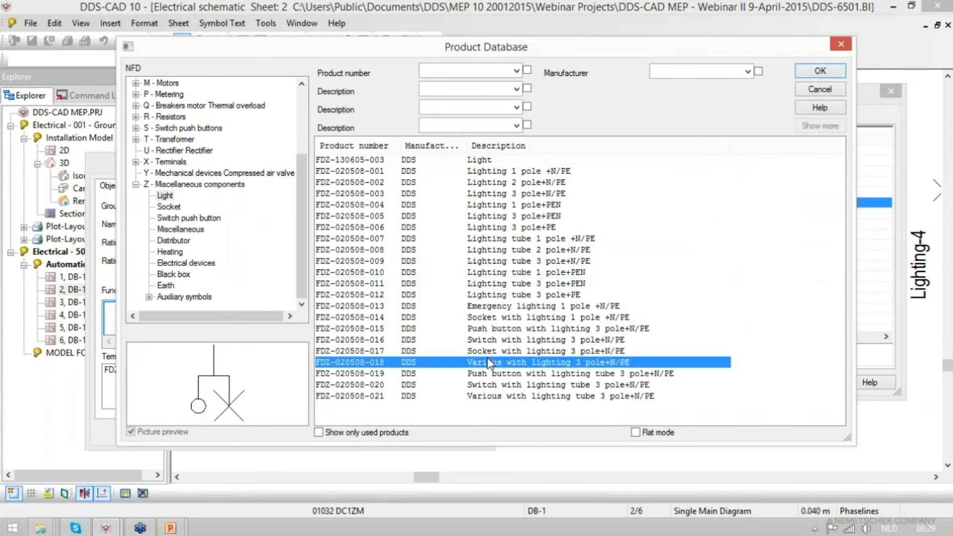
pyautogui.click(479, 384)
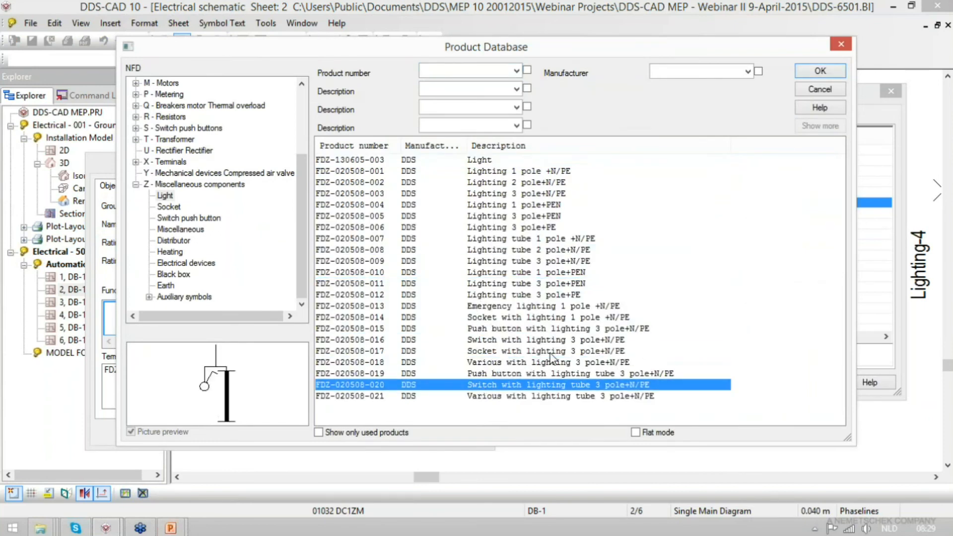
pyautogui.press('Escape')
pyautogui.press('Escape')
pyautogui.press('Escape')
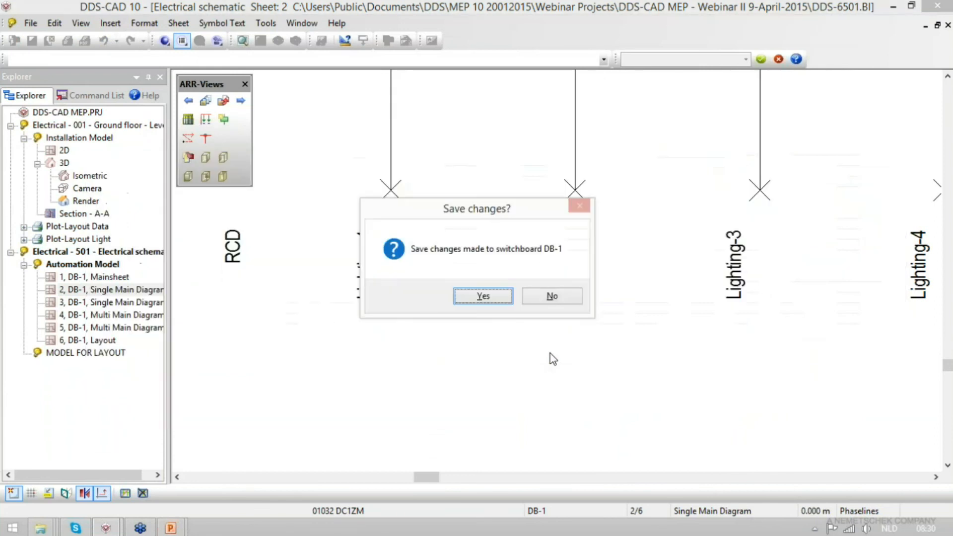
pyautogui.click(481, 296)
# - Return to sheet 3 and turn off the cable symbol in the cable autodraw options
pyautogui.click(240, 102)
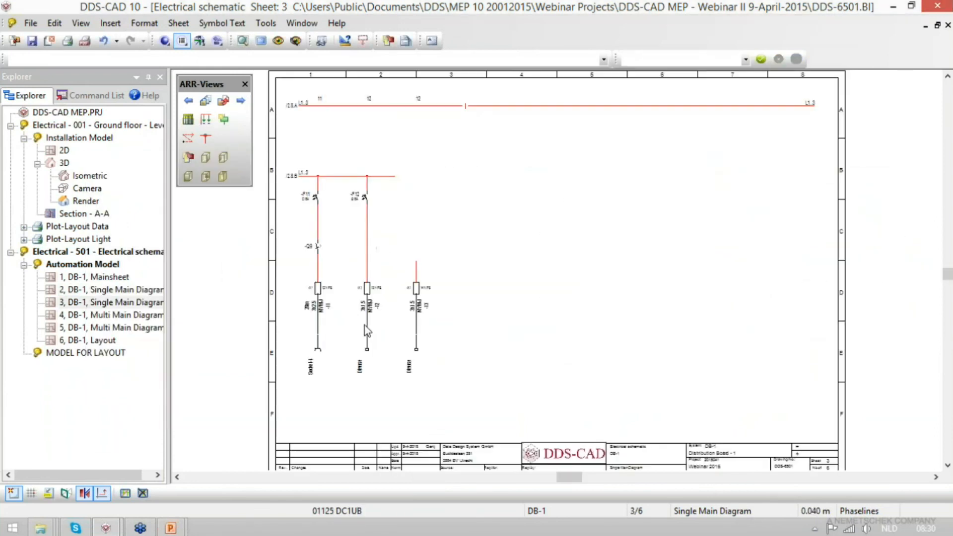
pyautogui.scroll(3, 328, 320)
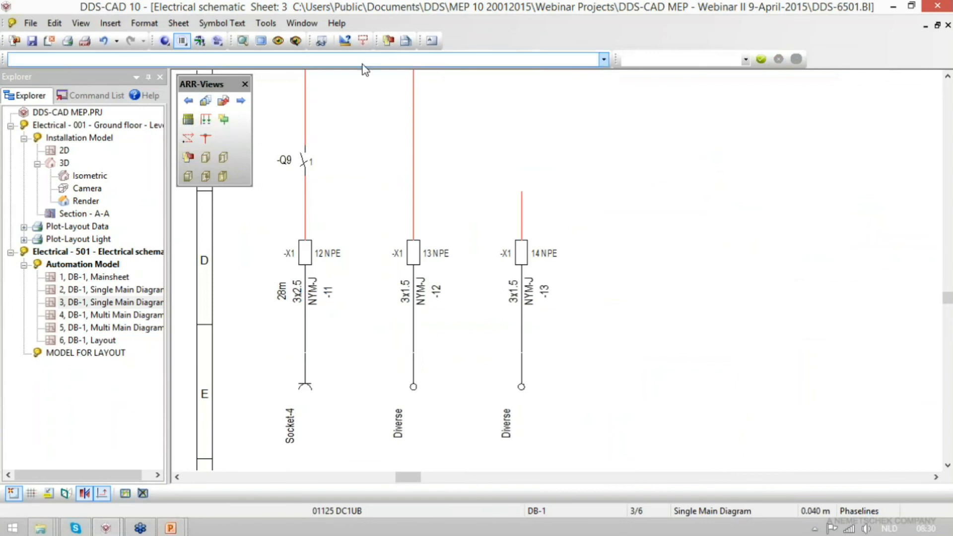
pyautogui.click(321, 41)
pyautogui.click(703, 104)
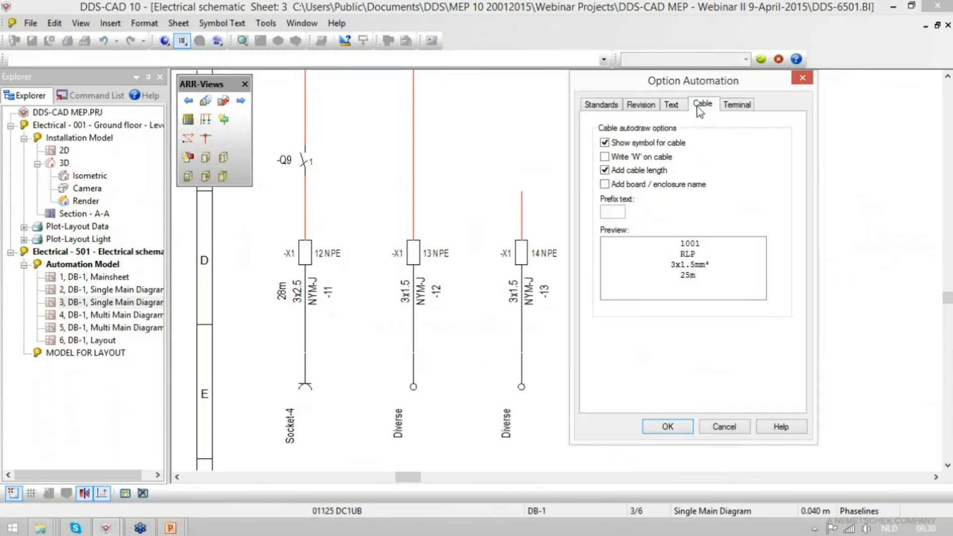
pyautogui.click(668, 427)
pyautogui.scroll(-2, 608, 449)
pyautogui.scroll(1, 586, 345)
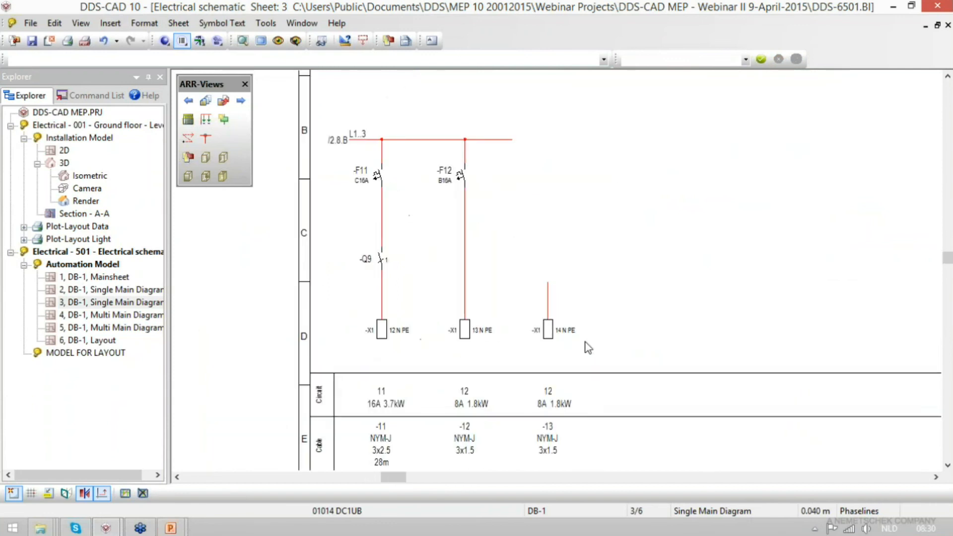
# - Create a new user macro from circuit 12, based on template UBF1, and save the schematic file
pyautogui.click(464, 223)
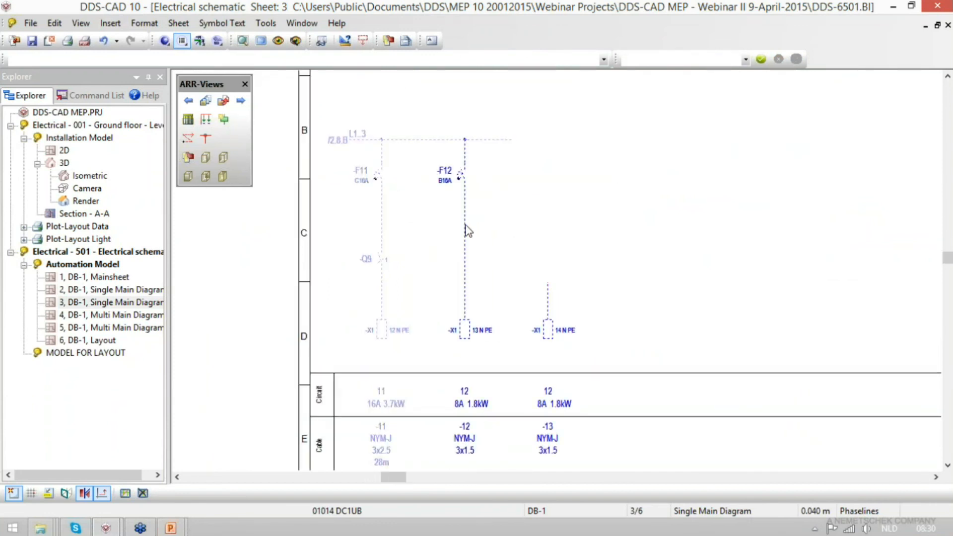
pyautogui.rightClick(466, 226)
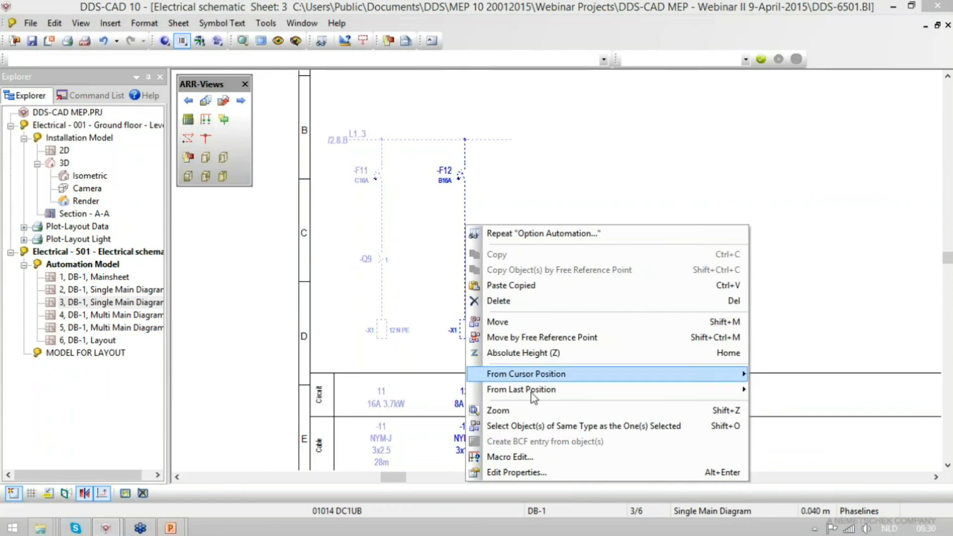
pyautogui.click(524, 458)
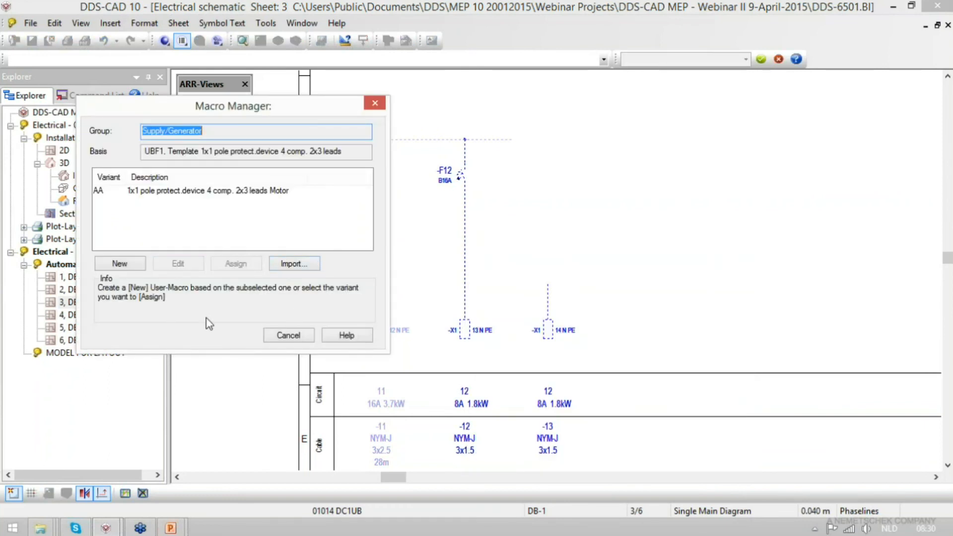
pyautogui.click(125, 263)
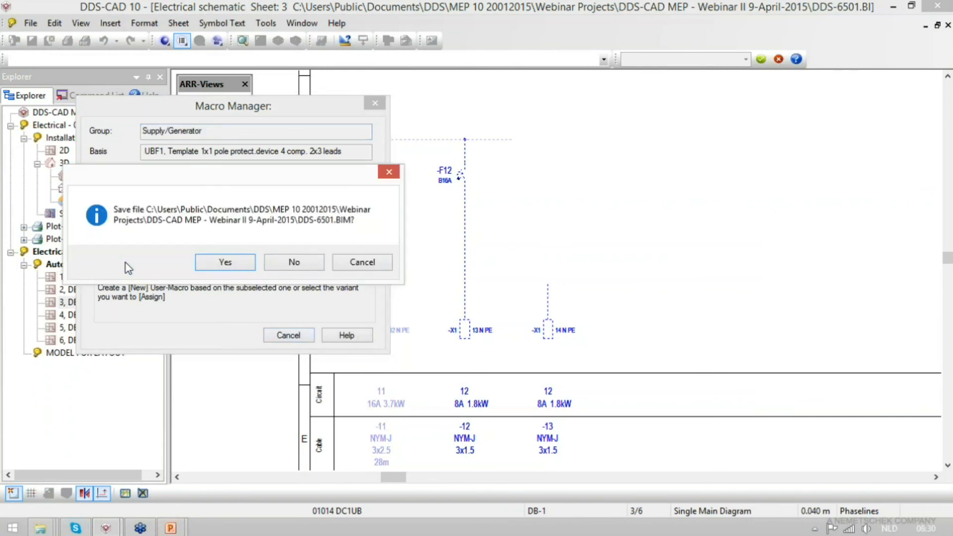
pyautogui.click(222, 262)
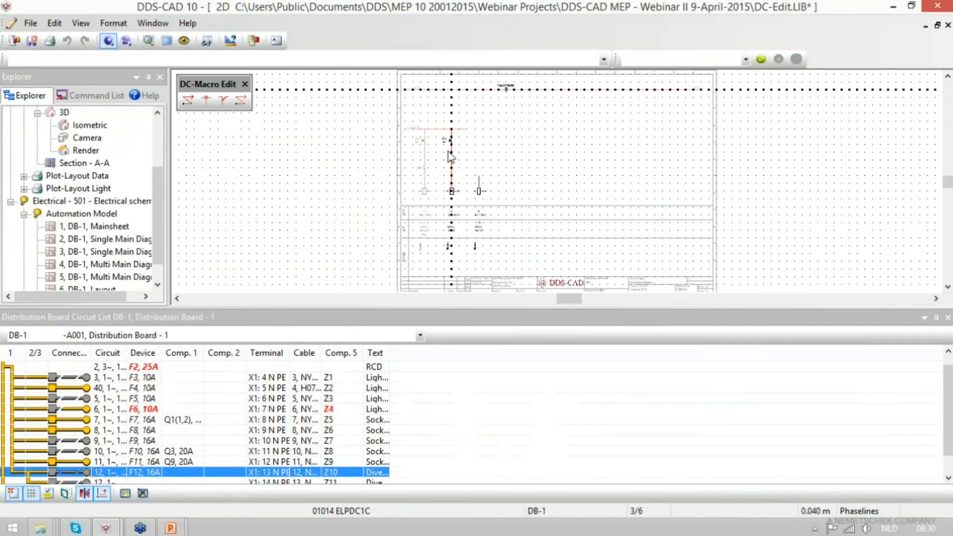
# - Delete the two X1 terminals, 13 and 14, from the circuit 12 macro
pyautogui.scroll(3, 463, 133)
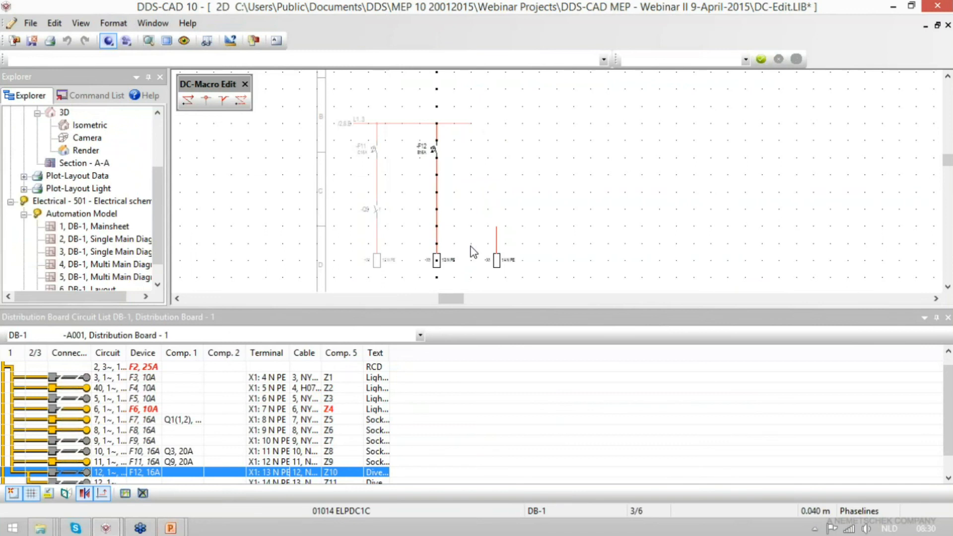
pyautogui.scroll(3, 452, 266)
pyautogui.scroll(-3, 448, 248)
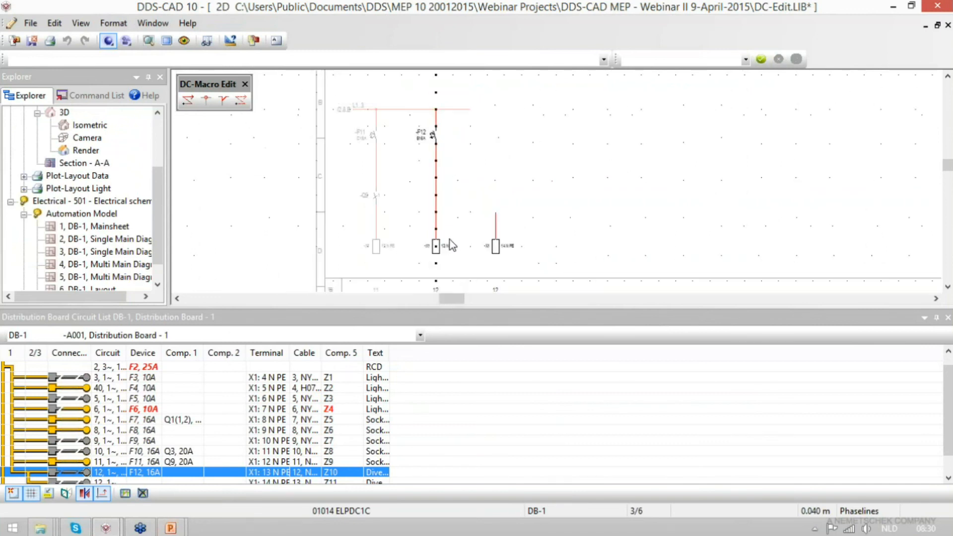
pyautogui.scroll(2, 446, 246)
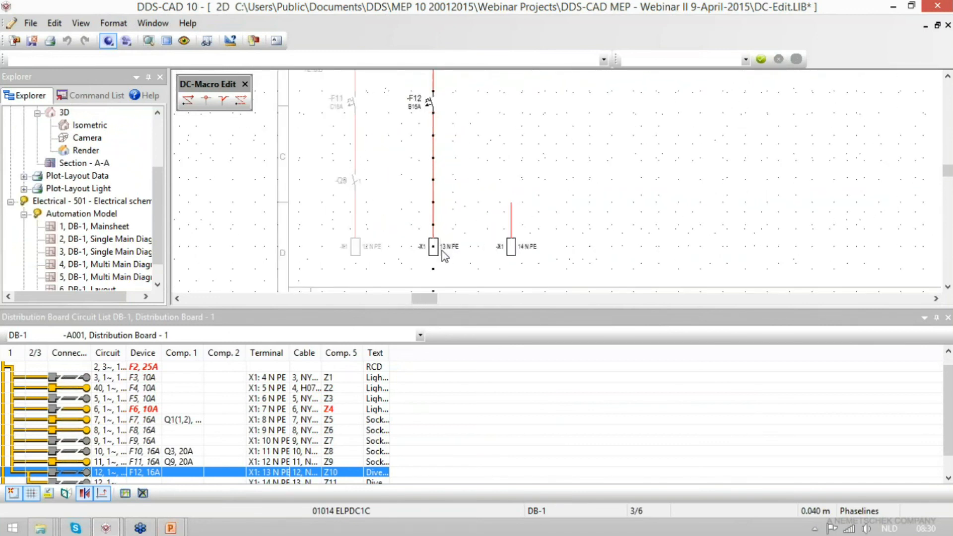
pyautogui.click(437, 256)
pyautogui.moveTo(437, 256); pyautogui.dragTo(511, 248)
pyautogui.press('Delete')
pyautogui.scroll(2, 511, 83)
pyautogui.scroll(-2, 462, 201)
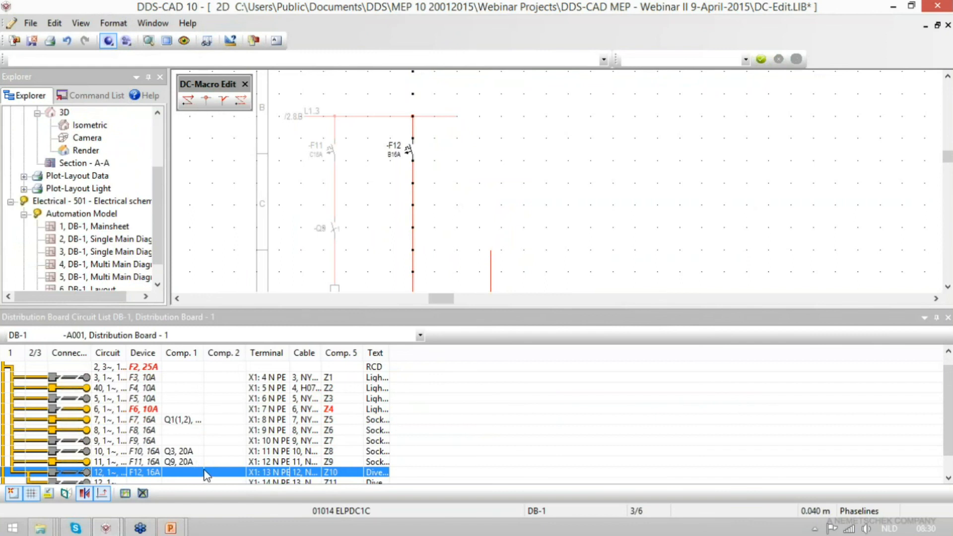
# - Add a KNX switch actuator 4 fold 10 A MPS 4 HP (FDA-120215-006) as a new component of circuit 12
pyautogui.rightClick(188, 477)
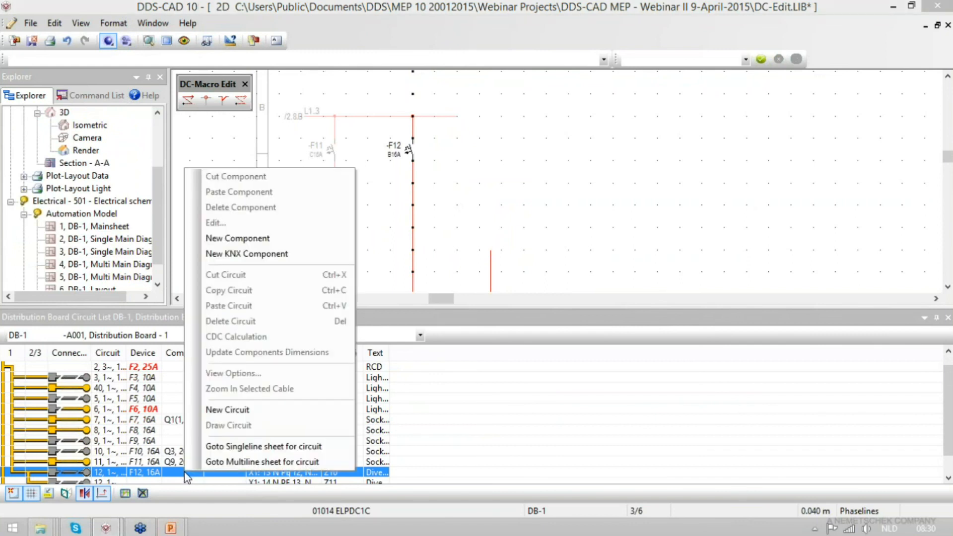
pyautogui.click(268, 255)
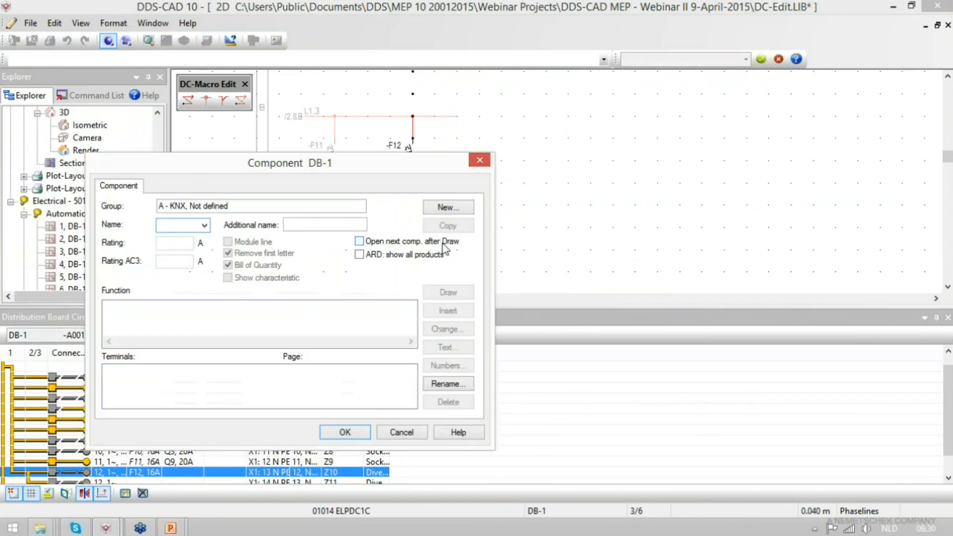
pyautogui.click(457, 208)
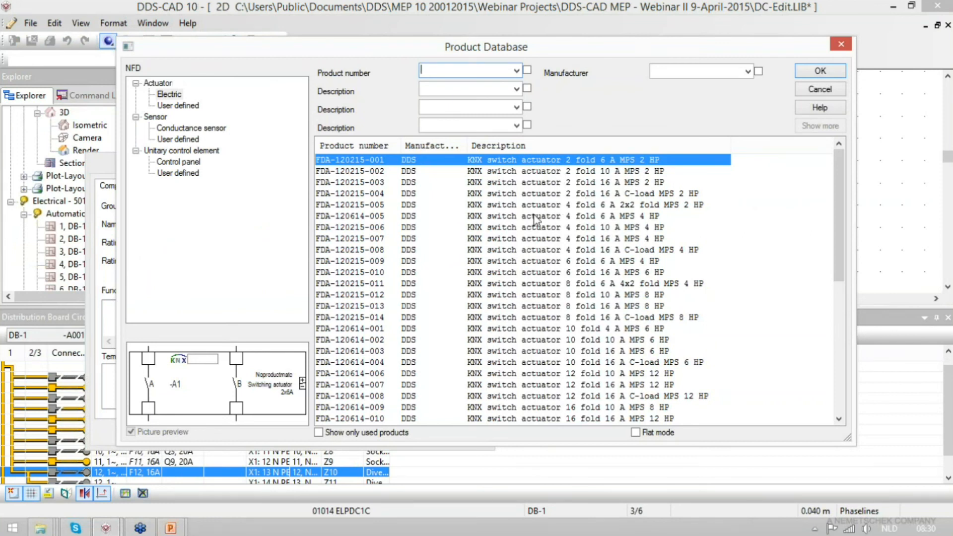
pyautogui.click(550, 229)
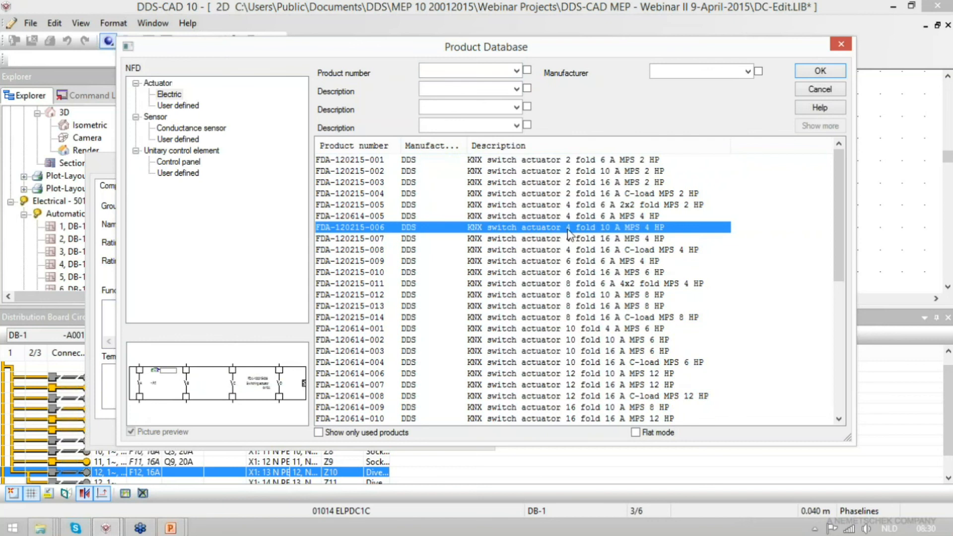
pyautogui.click(819, 72)
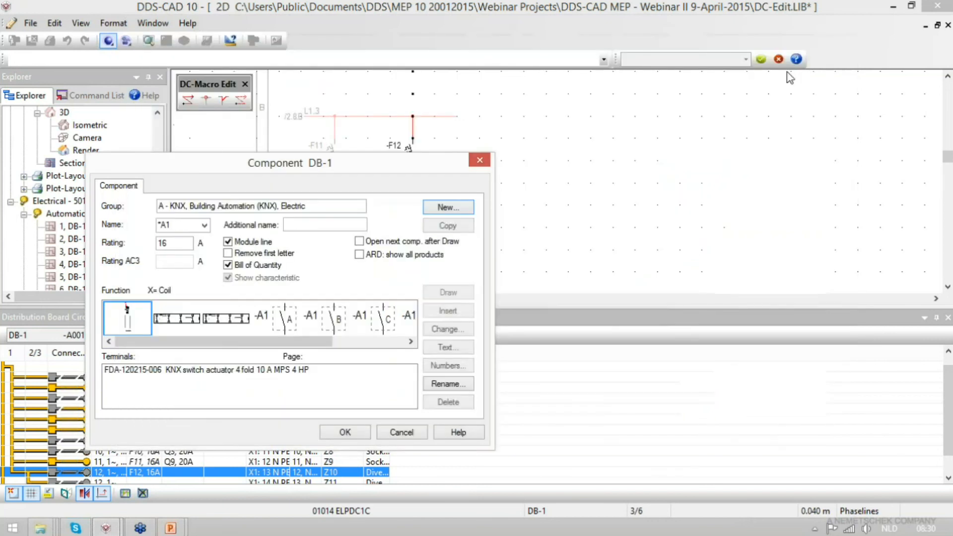
pyautogui.click(355, 433)
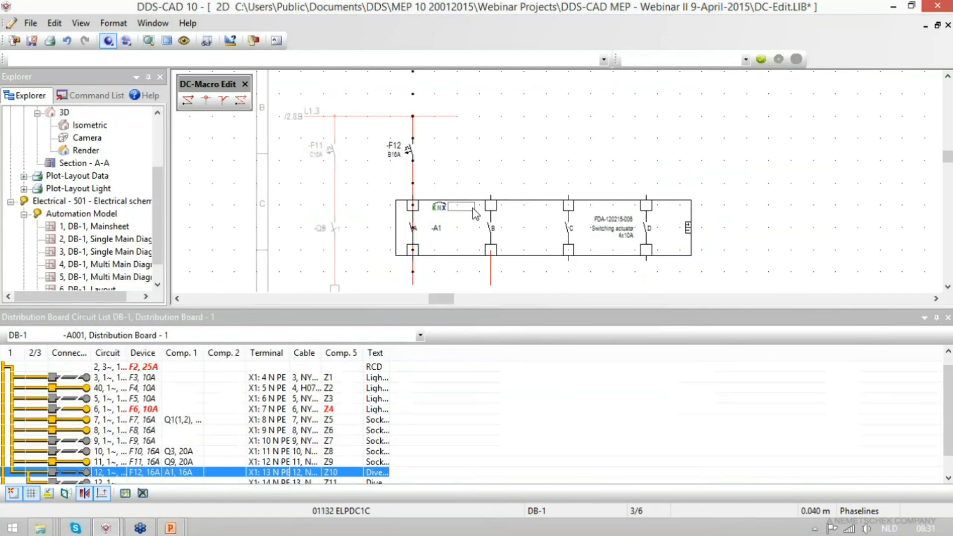
# - Replace the full four-fold symbol of KNX actuator A1 in circuit 12 with its single contact A
pyautogui.click(453, 200)
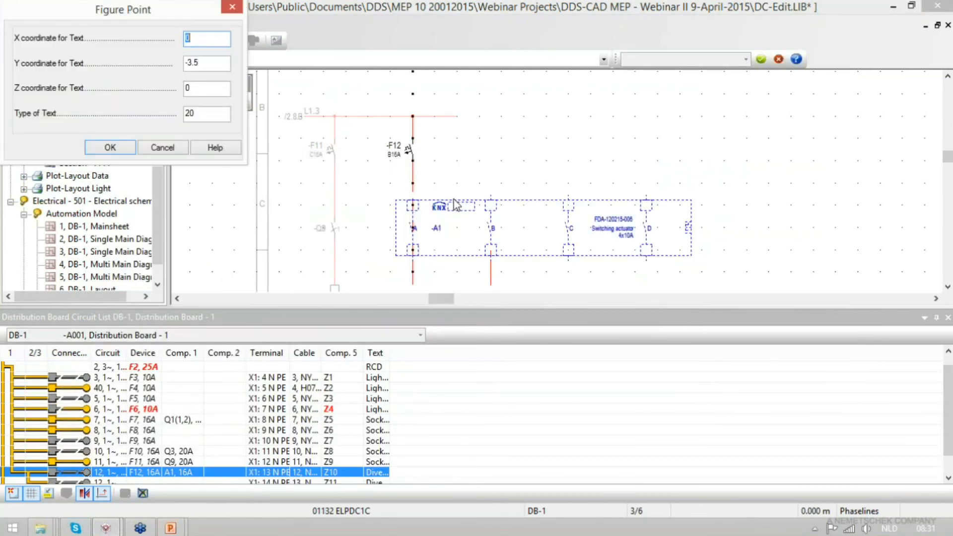
pyautogui.press('Return')
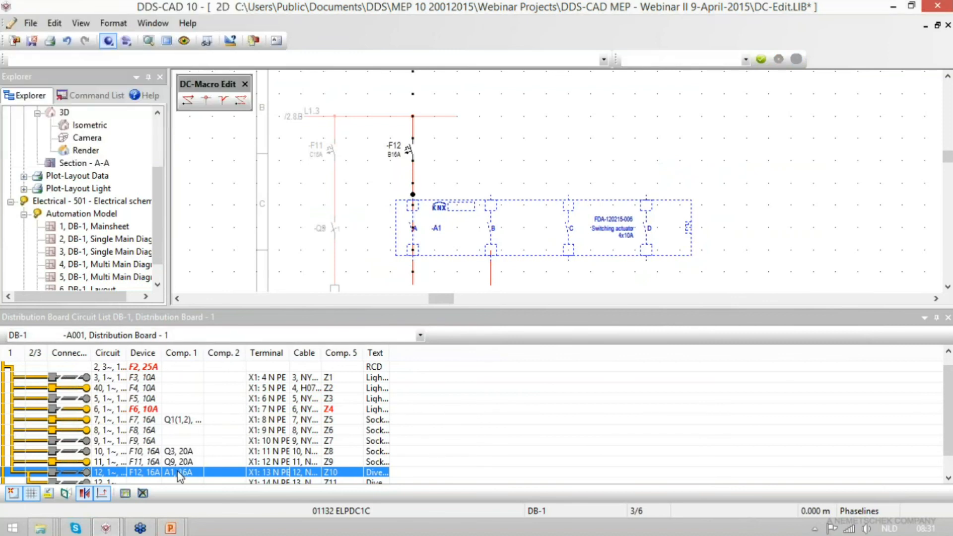
pyautogui.doubleClick(180, 474)
pyautogui.click(285, 325)
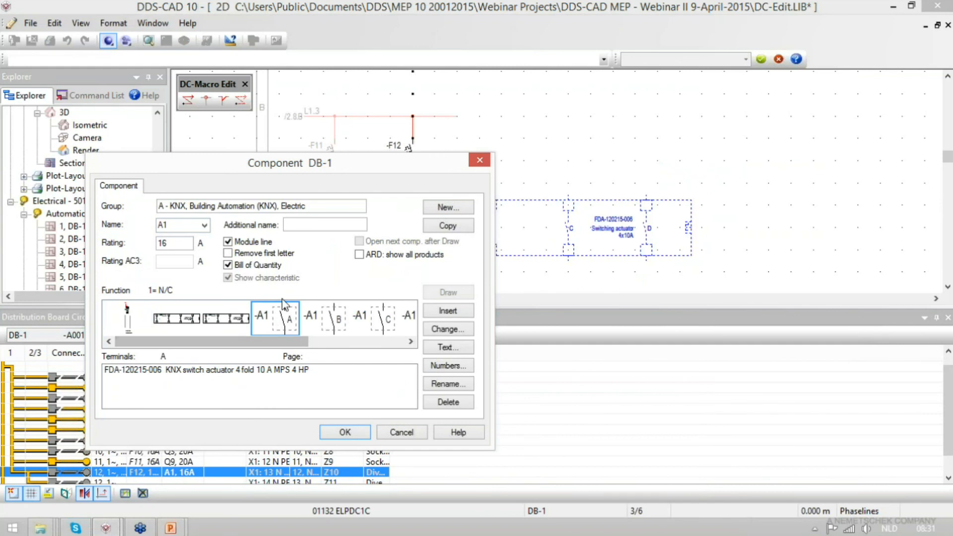
pyautogui.doubleClick(279, 320)
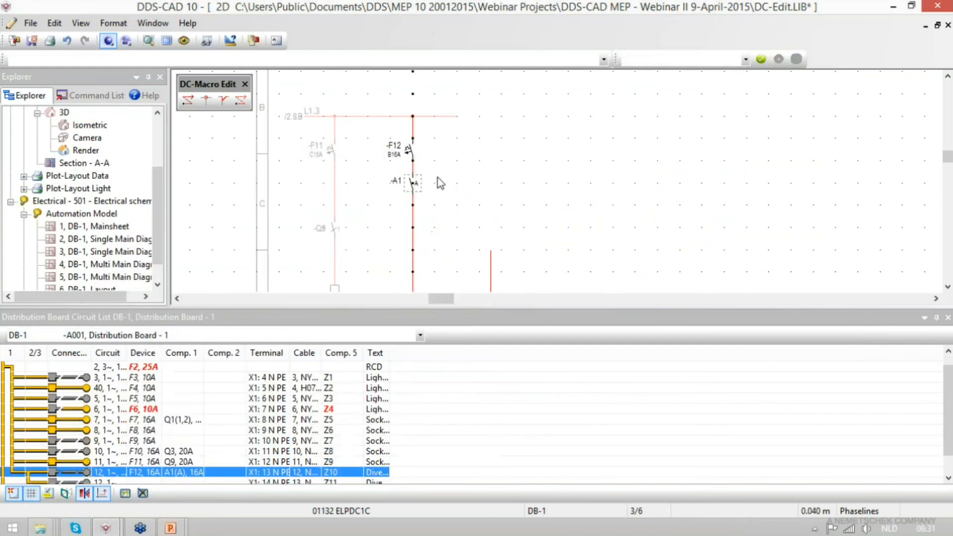
pyautogui.scroll(-2, 342, 369)
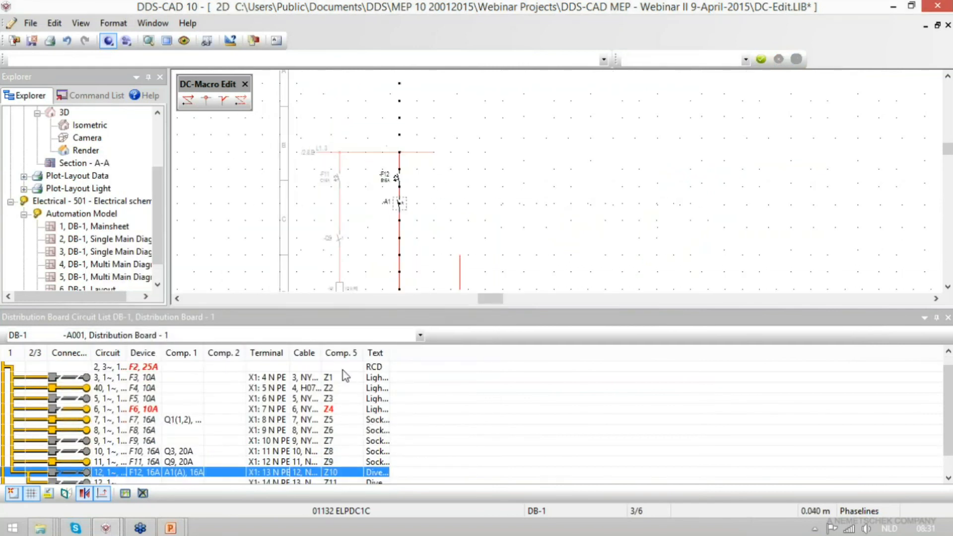
# - Insert contact B of KNX actuator A1 as a KNX component in the second row of circuit 12
pyautogui.click(179, 481)
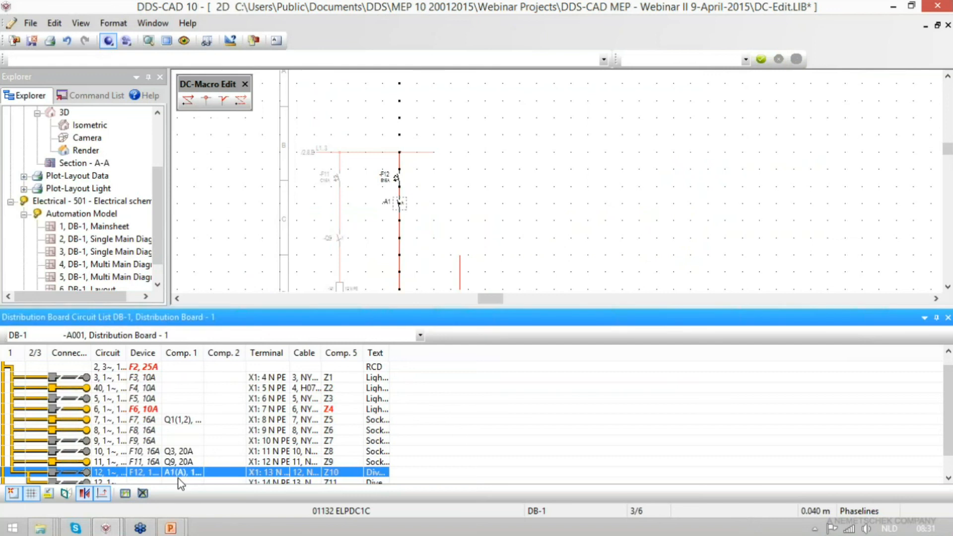
pyautogui.rightClick(180, 485)
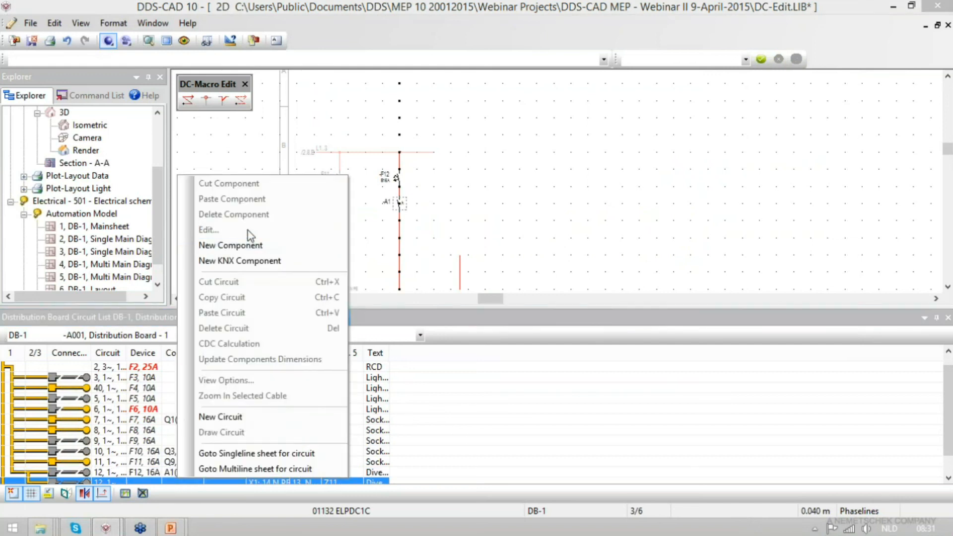
pyautogui.click(249, 267)
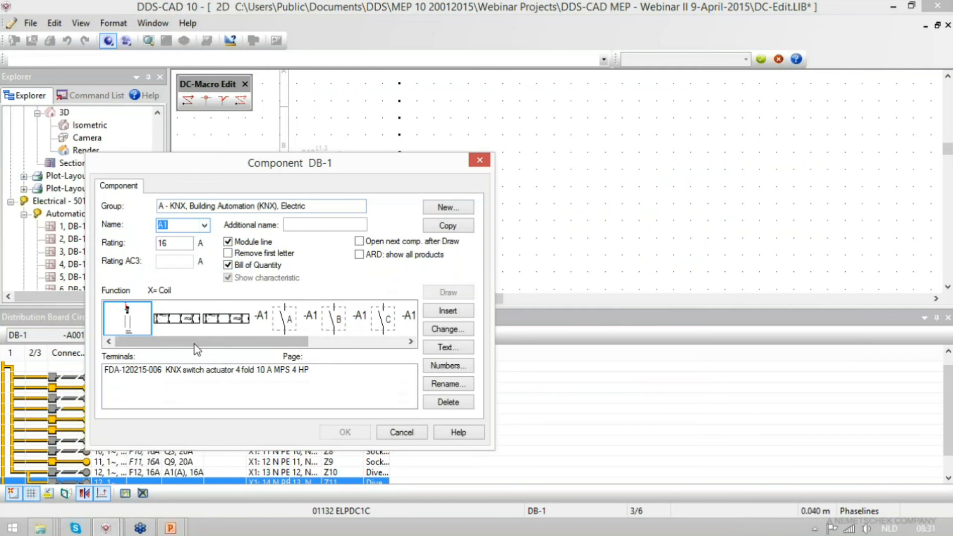
pyautogui.click(284, 325)
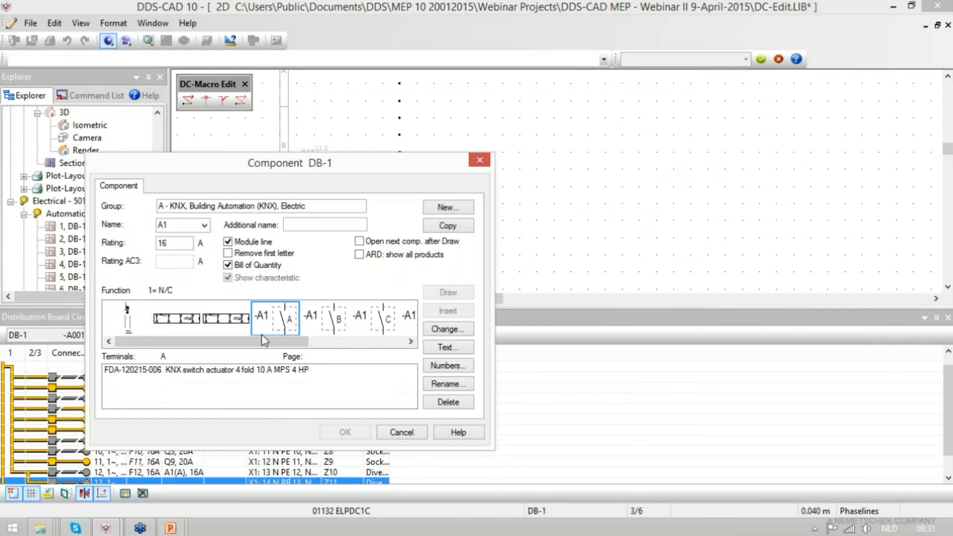
pyautogui.click(329, 326)
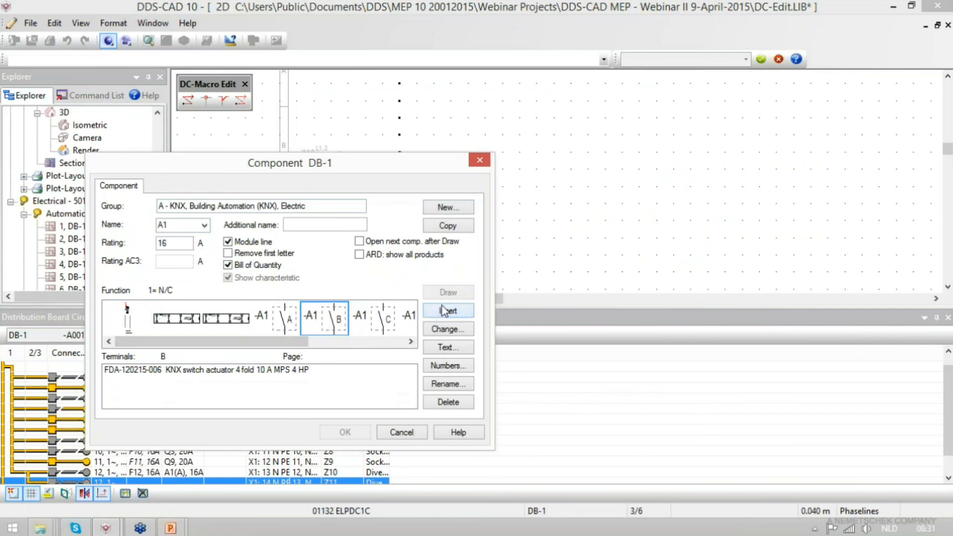
pyautogui.click(449, 311)
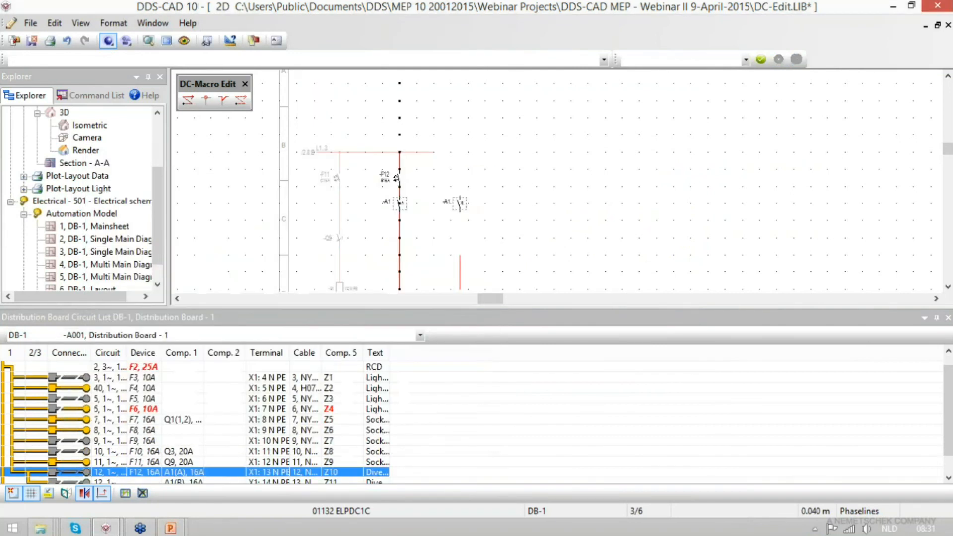
# - Insert the coil of a new Contactor 20 A/AC-1 1 pole (FDQ-031022-042) below contact A in circuit 12's first row
pyautogui.rightClick(234, 475)
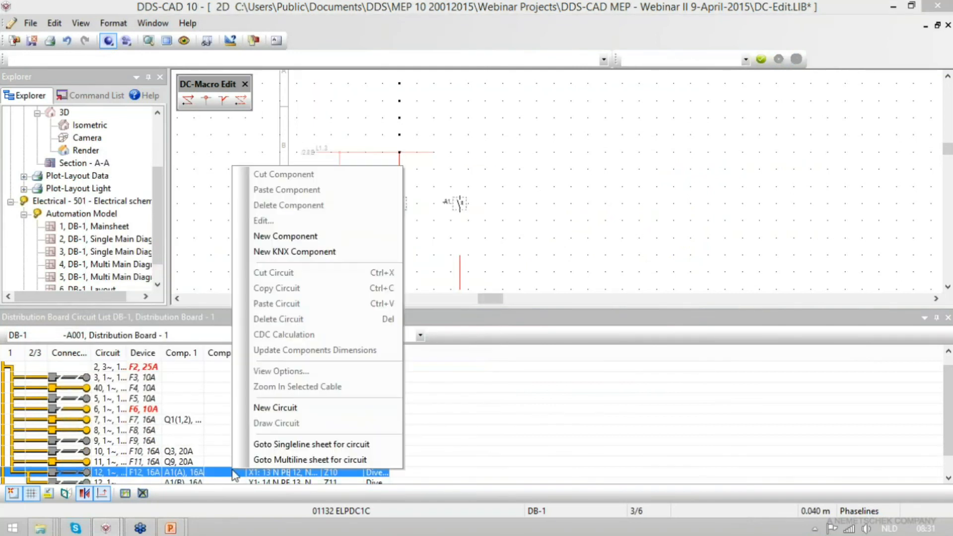
pyautogui.click(308, 236)
pyautogui.click(350, 205)
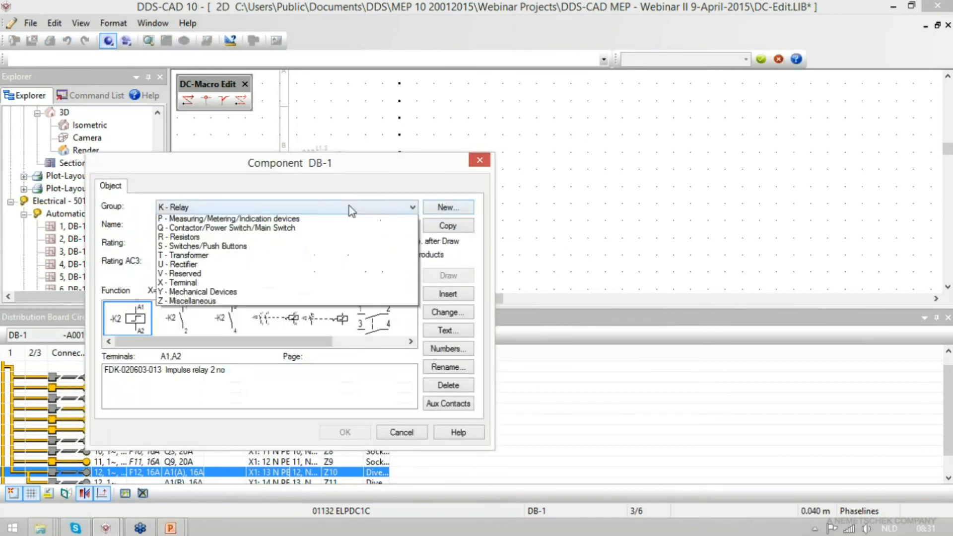
pyautogui.click(323, 330)
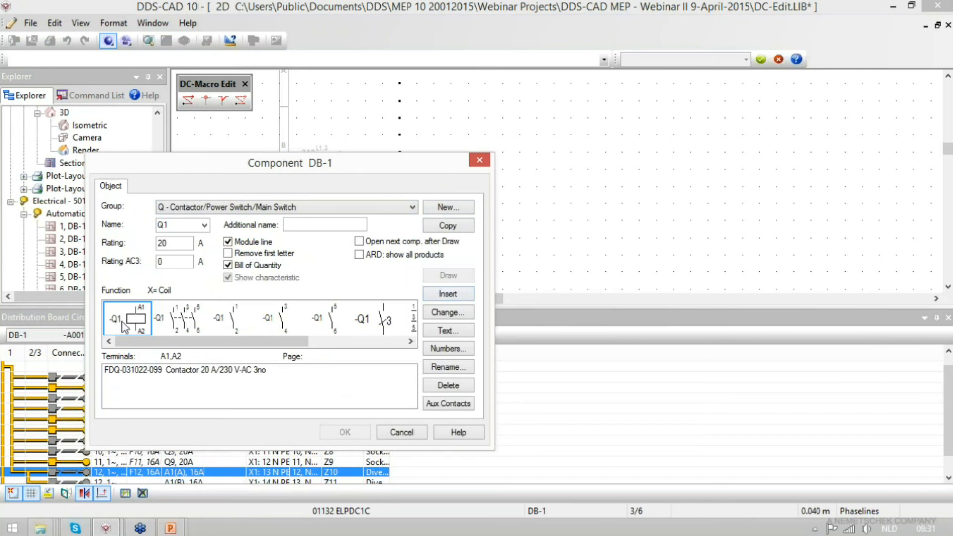
pyautogui.click(445, 208)
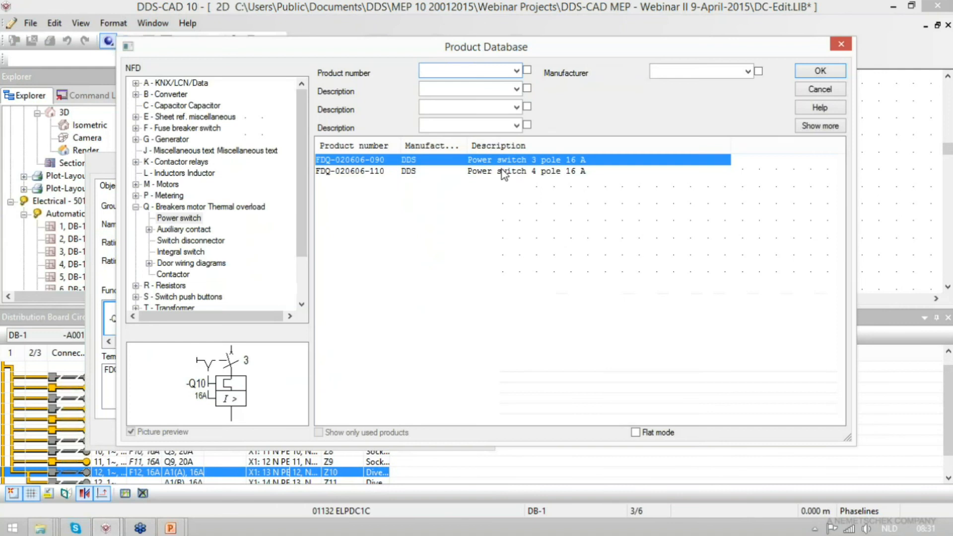
pyautogui.click(173, 274)
pyautogui.click(820, 126)
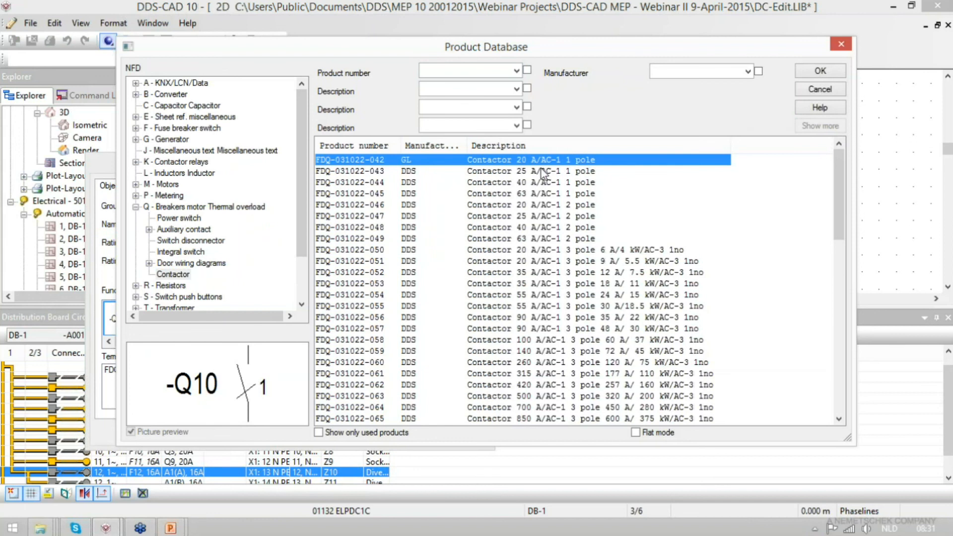
pyautogui.click(809, 72)
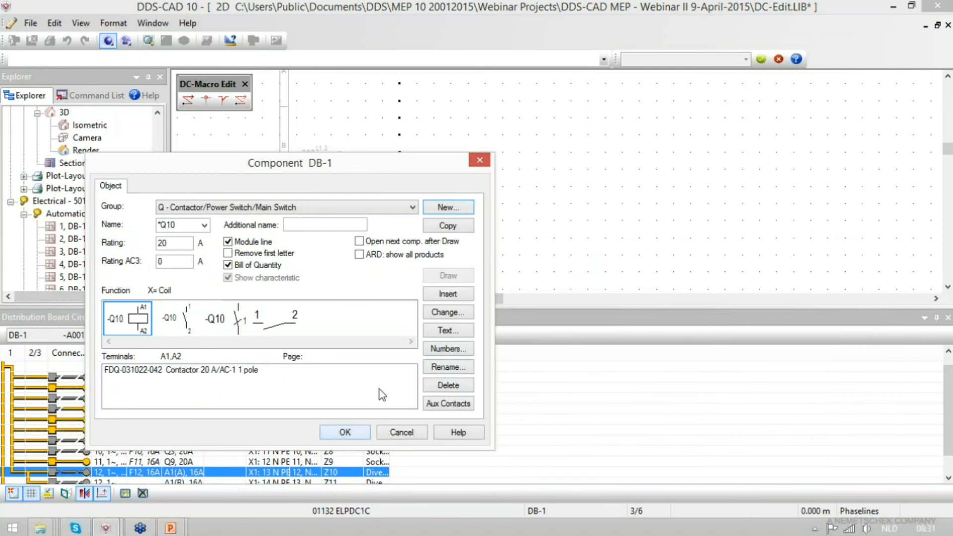
pyautogui.click(449, 295)
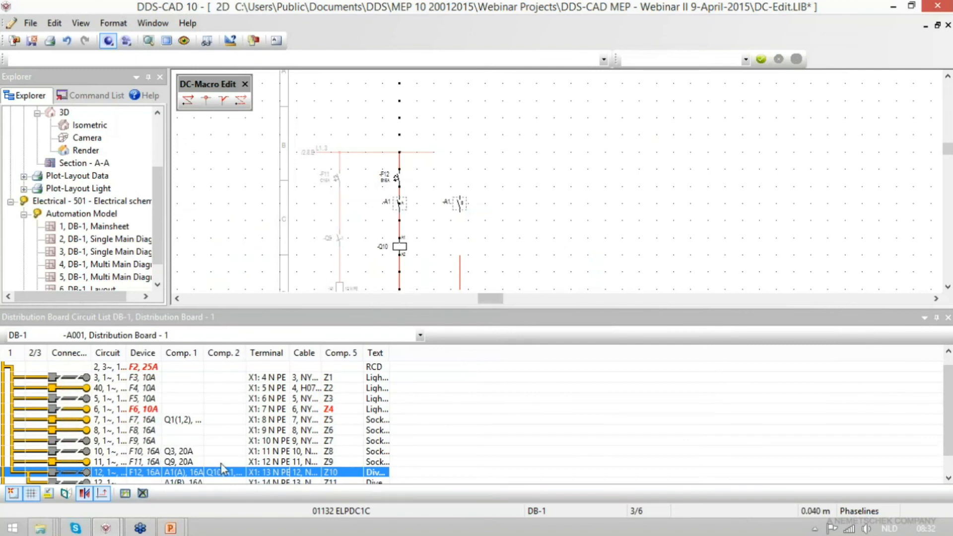
# - Add another Contactor 20 A/AC-1 1 pole (FDQ-031022-042) to circuit 12's second row, filtering the product list to used products only
pyautogui.rightClick(223, 475)
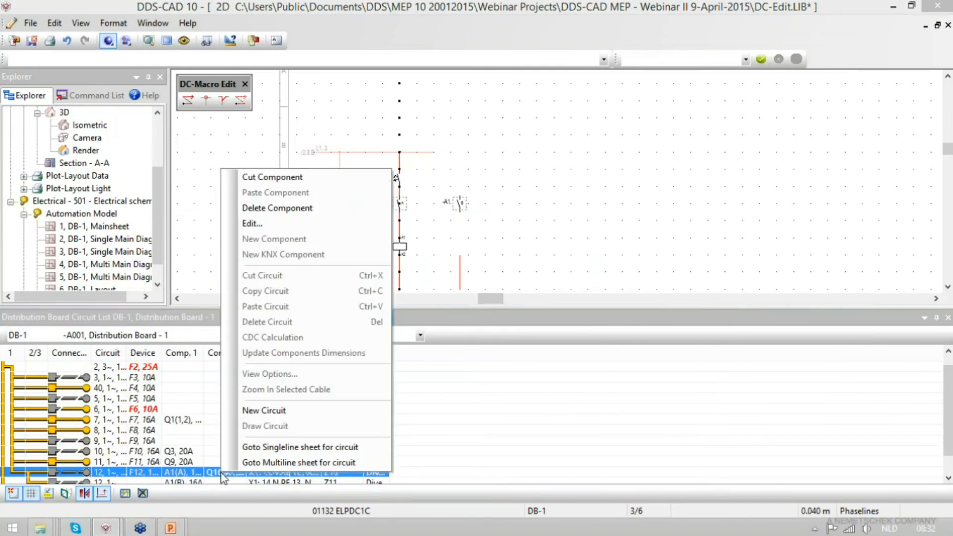
pyautogui.click(214, 482)
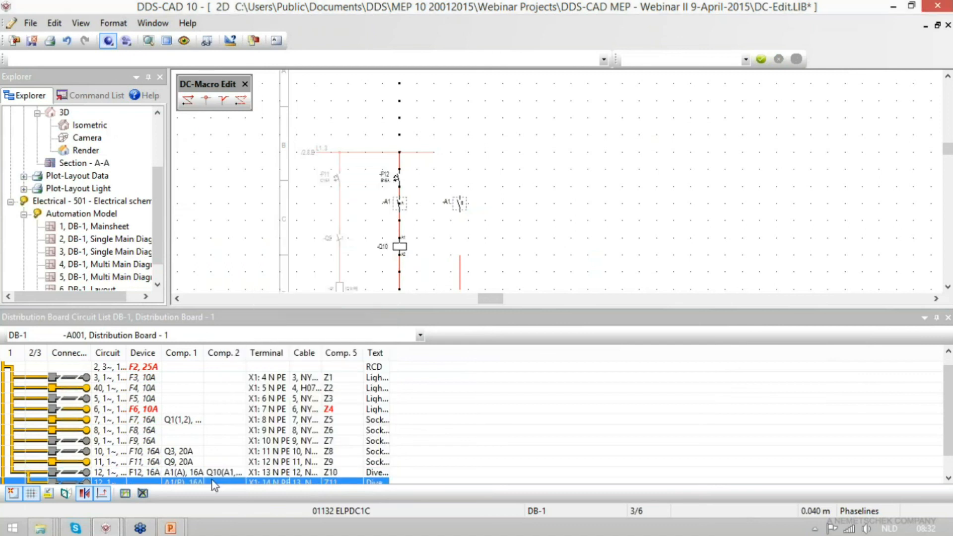
pyautogui.rightClick(213, 480)
pyautogui.click(265, 246)
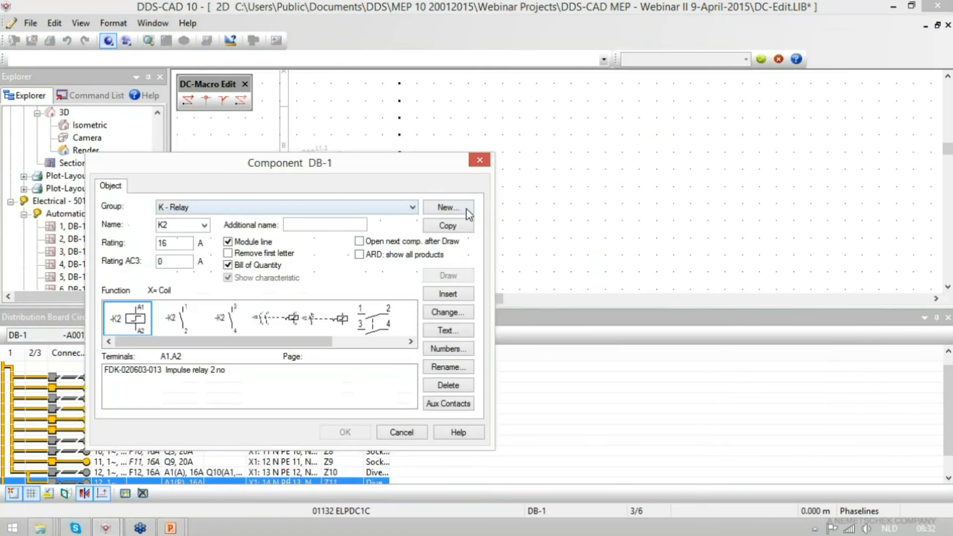
pyautogui.click(316, 206)
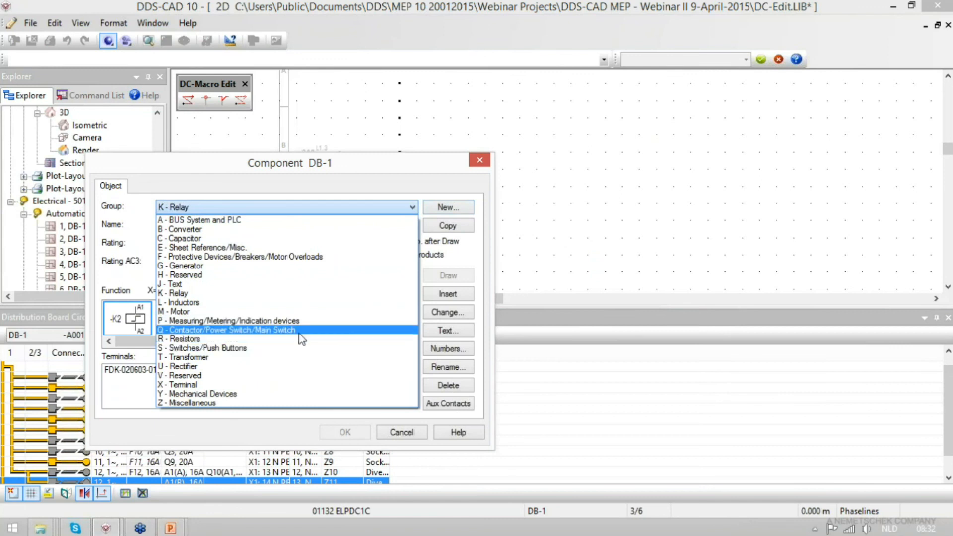
pyautogui.click(298, 334)
pyautogui.click(449, 207)
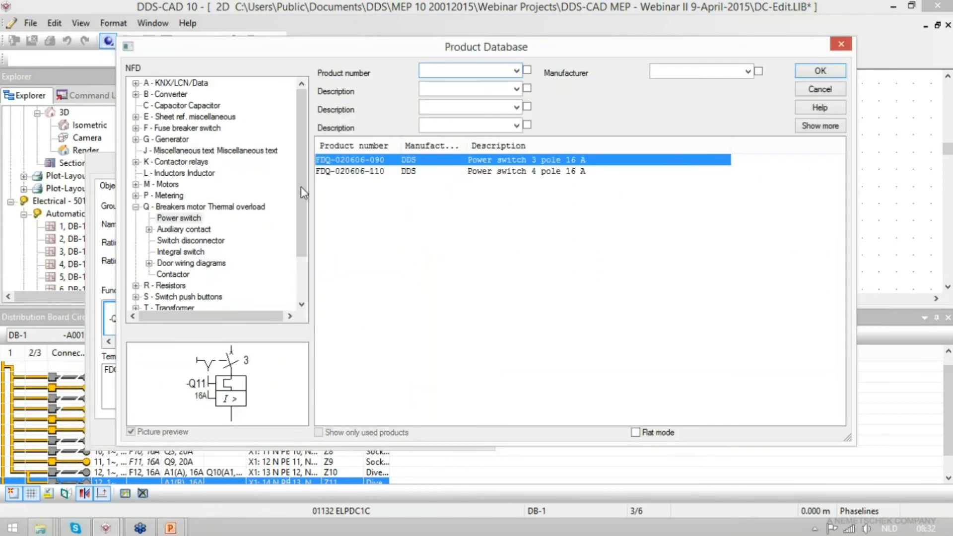
pyautogui.click(179, 276)
pyautogui.click(830, 126)
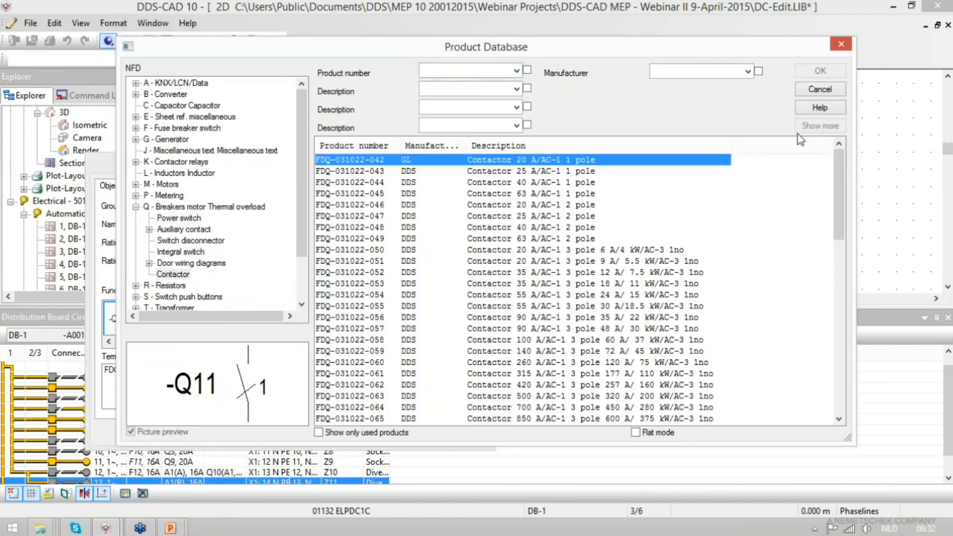
pyautogui.click(348, 433)
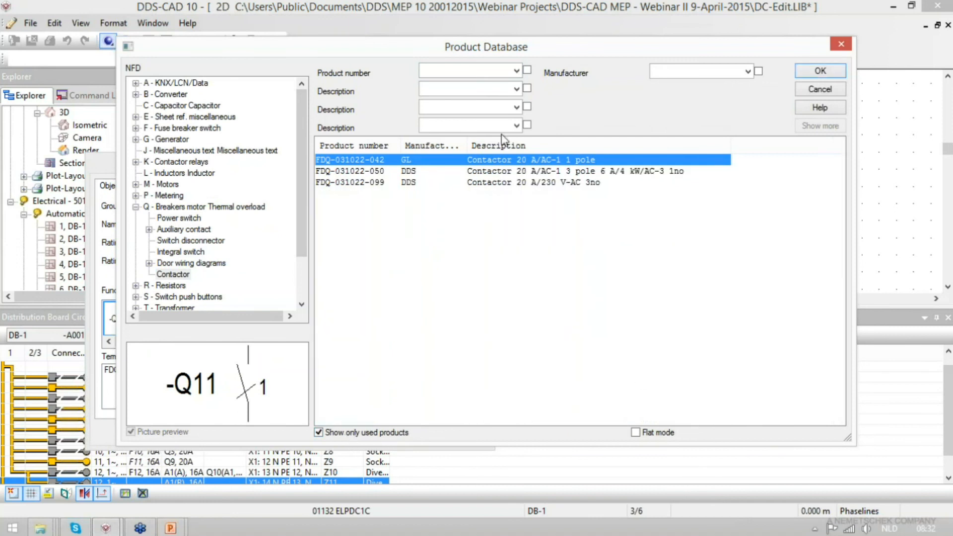
pyautogui.click(499, 182)
pyautogui.click(502, 161)
pyautogui.click(664, 72)
pyautogui.doubleClick(522, 161)
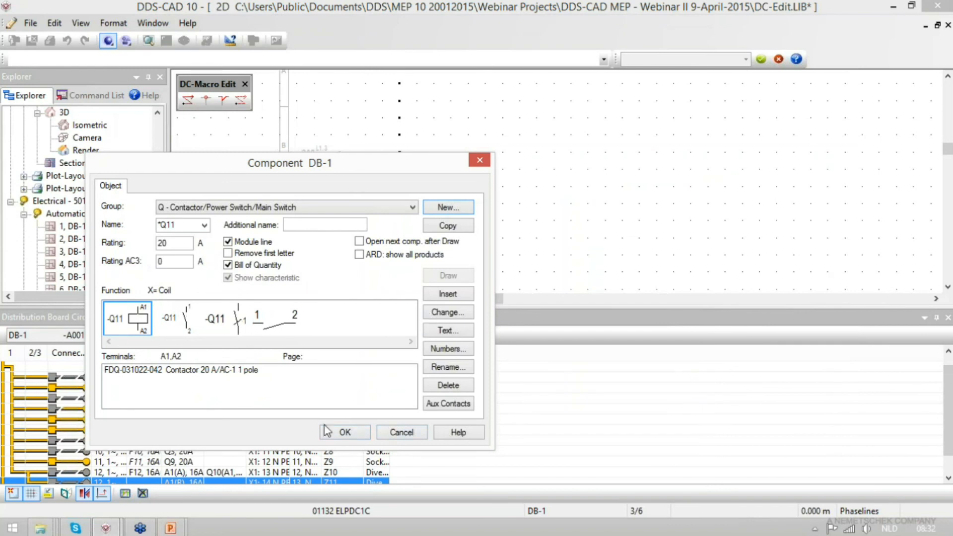
pyautogui.click(345, 433)
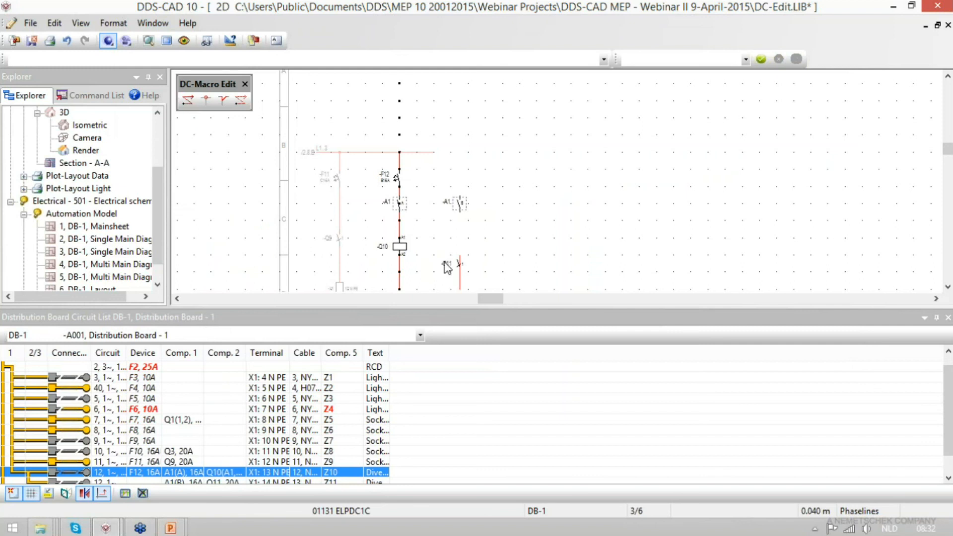
# - Change the symbol of contactor Q11 in circuit 12's second row to its A1/A2 coil
pyautogui.scroll(4, 387, 281)
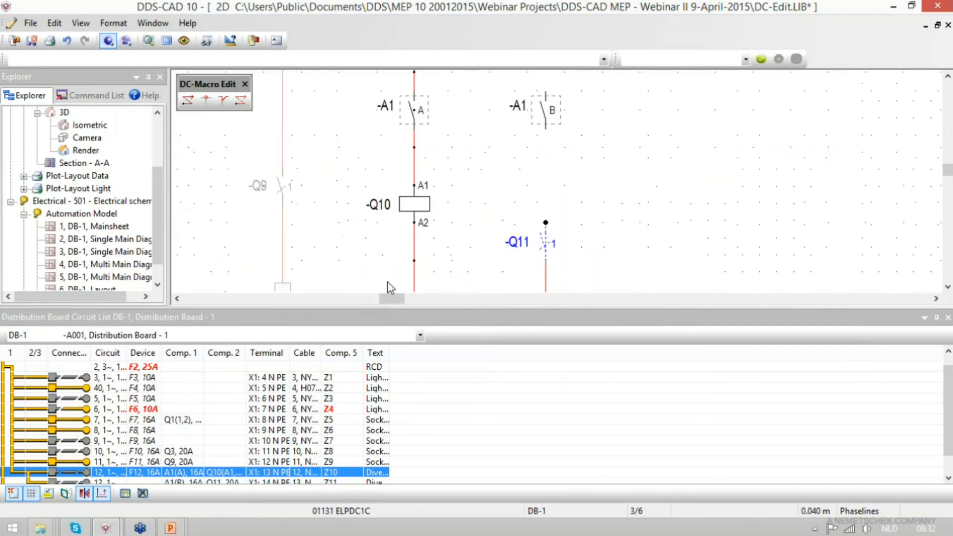
pyautogui.doubleClick(223, 480)
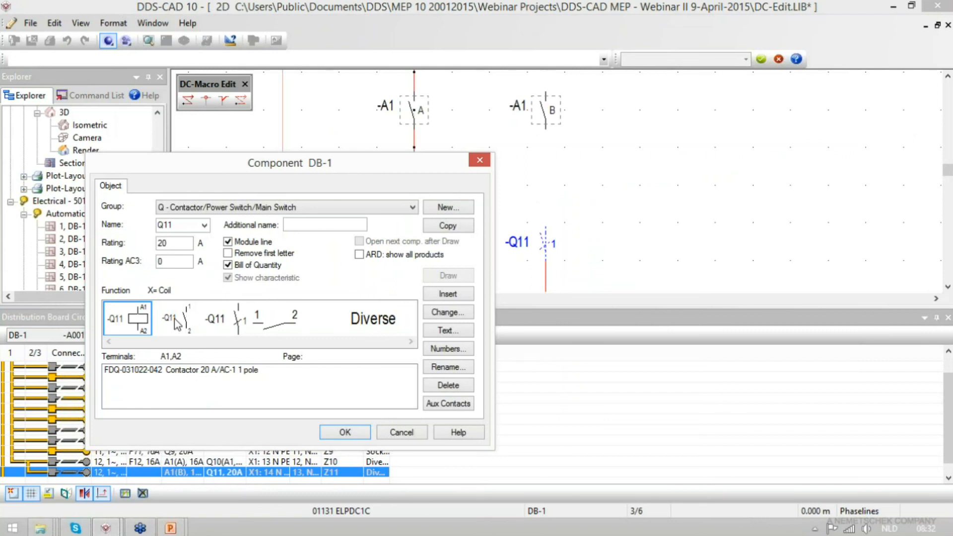
pyautogui.doubleClick(143, 318)
pyautogui.scroll(-3, 613, 156)
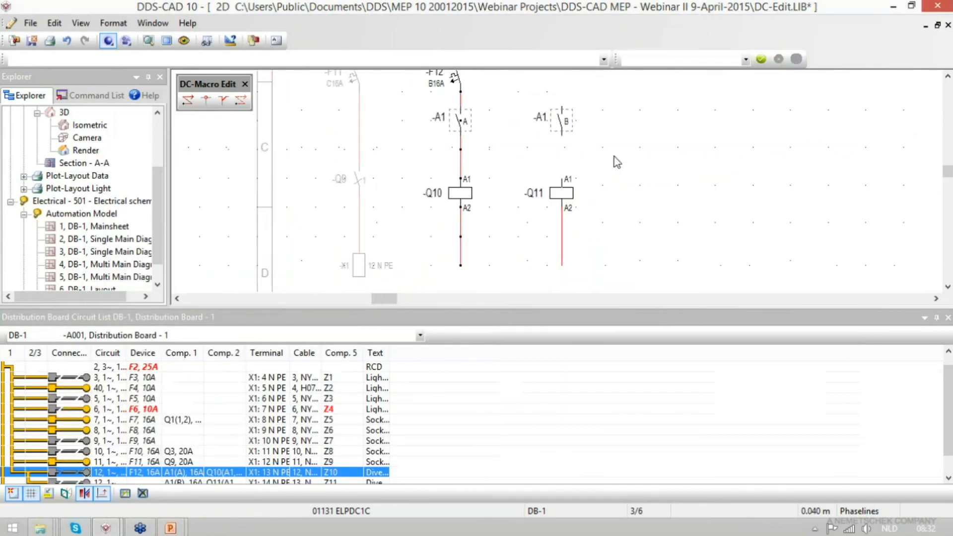
# - Delete the vertical connection line running below F12 through contact A and the Q10 coil
pyautogui.scroll(3, 593, 178)
pyautogui.scroll(-1, 498, 245)
pyautogui.scroll(-1, 499, 249)
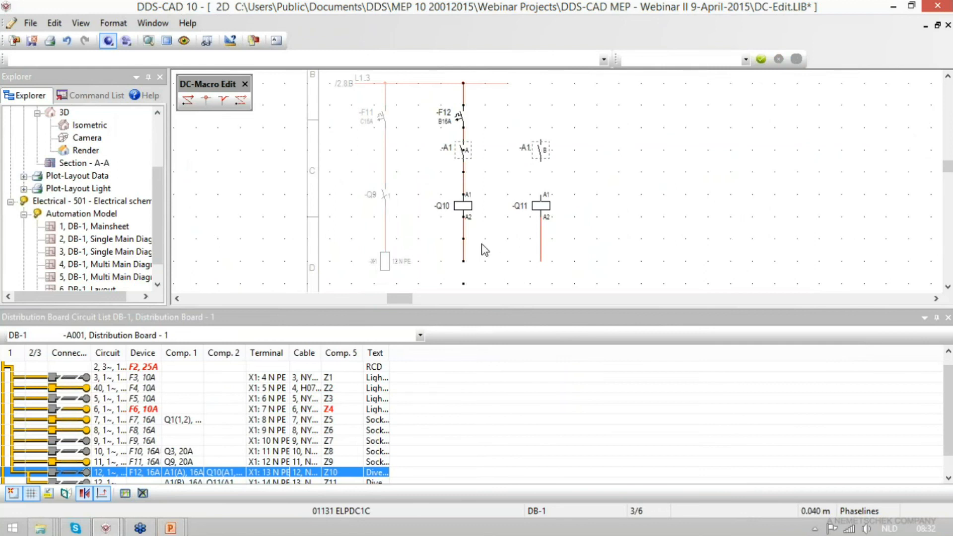
pyautogui.click(465, 233)
pyautogui.press('Delete')
pyautogui.click(188, 102)
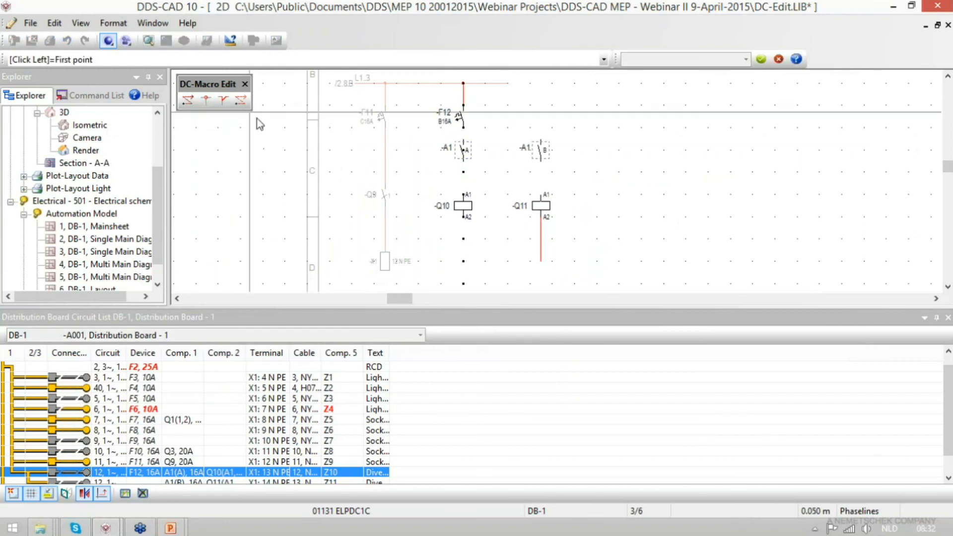
pyautogui.press('Escape')
# - Place help geometry as a vertical line through the Q10 coil and a horizontal line below both coils
pyautogui.click(125, 493)
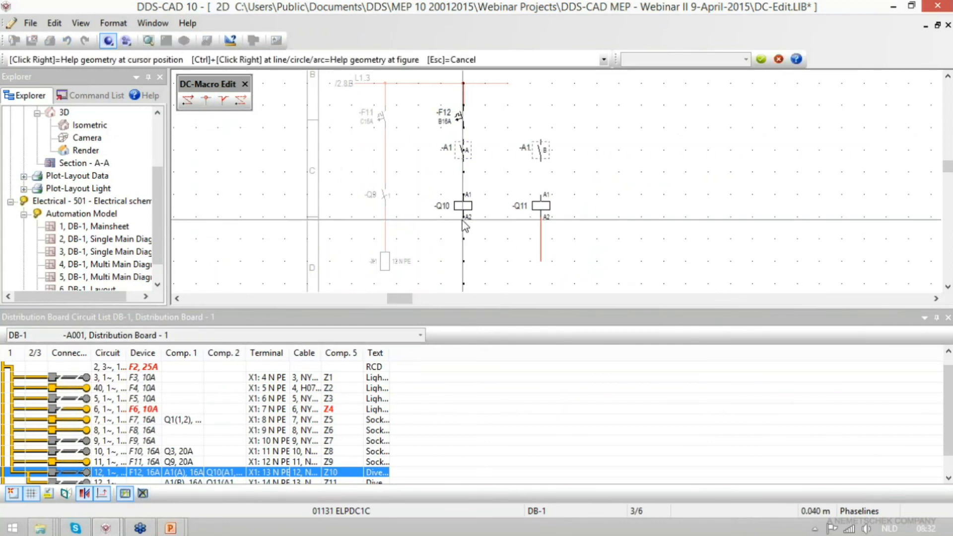
pyautogui.rightClick(463, 217)
pyautogui.click(497, 227)
pyautogui.rightClick(541, 288)
pyautogui.click(561, 315)
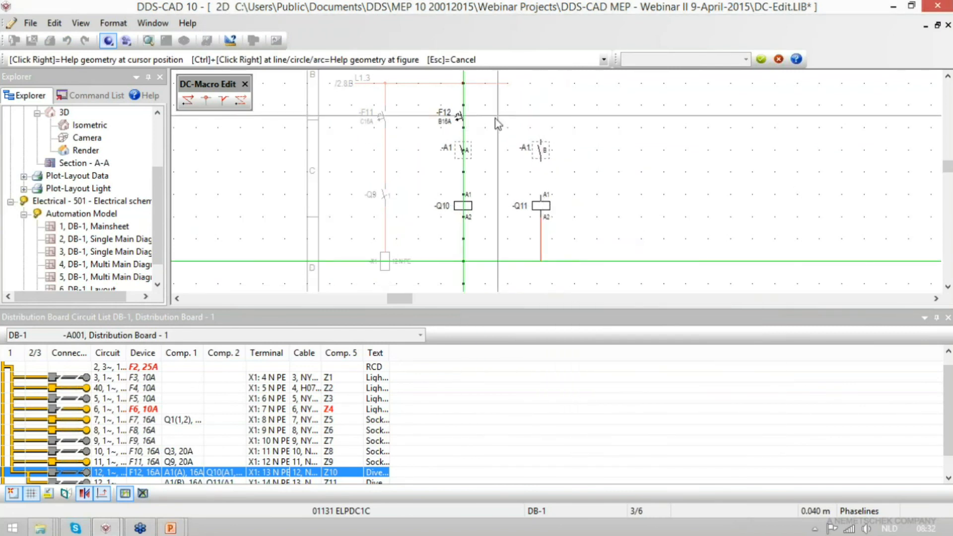
# - Connect the lower end of Q11's line to terminal A2 of coil Q10 along the help lines
pyautogui.click(205, 100)
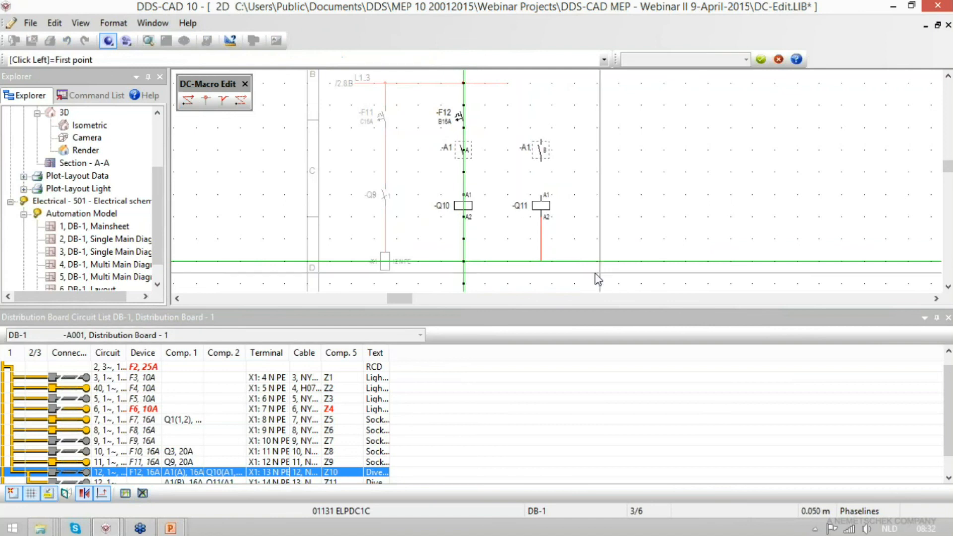
pyautogui.click(540, 260)
pyautogui.click(542, 247)
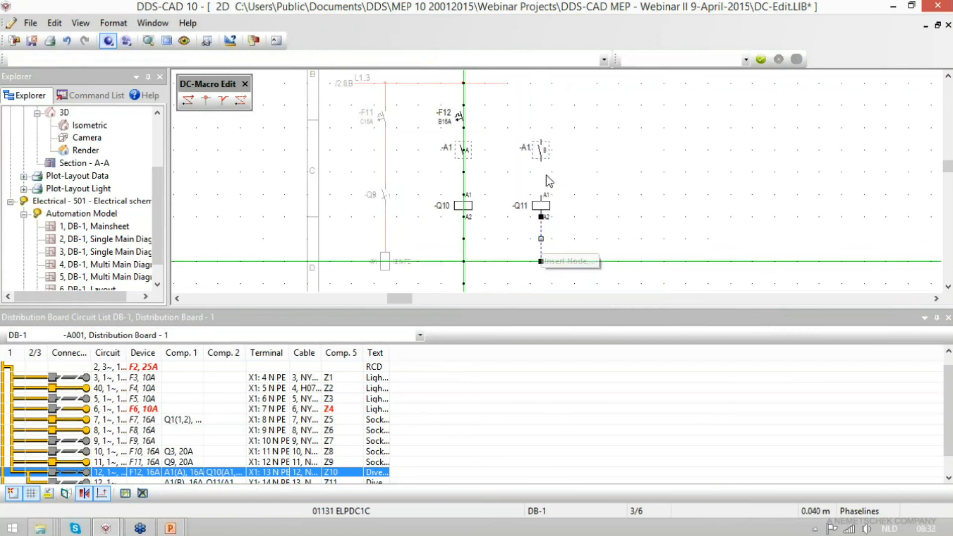
pyautogui.rightClick(542, 263)
pyautogui.click(570, 285)
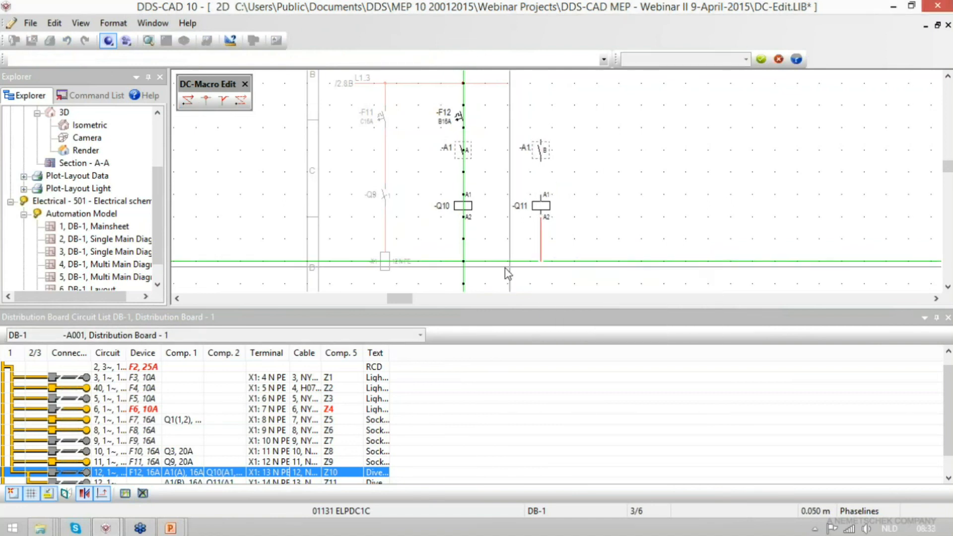
pyautogui.click(465, 243)
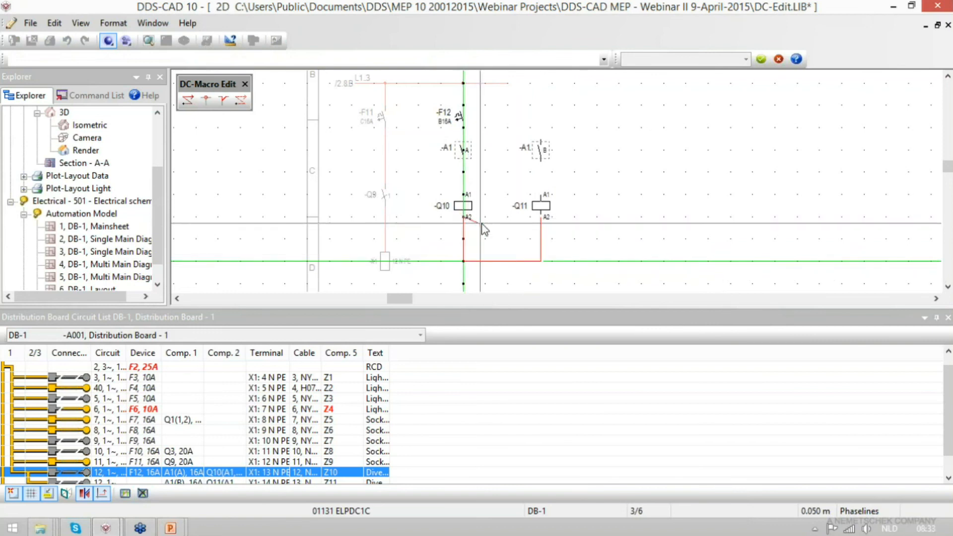
# - Draw connection lines from Q10's A1 terminal up to contact A and from Q11's A1 terminal up to contact B
pyautogui.click(187, 101)
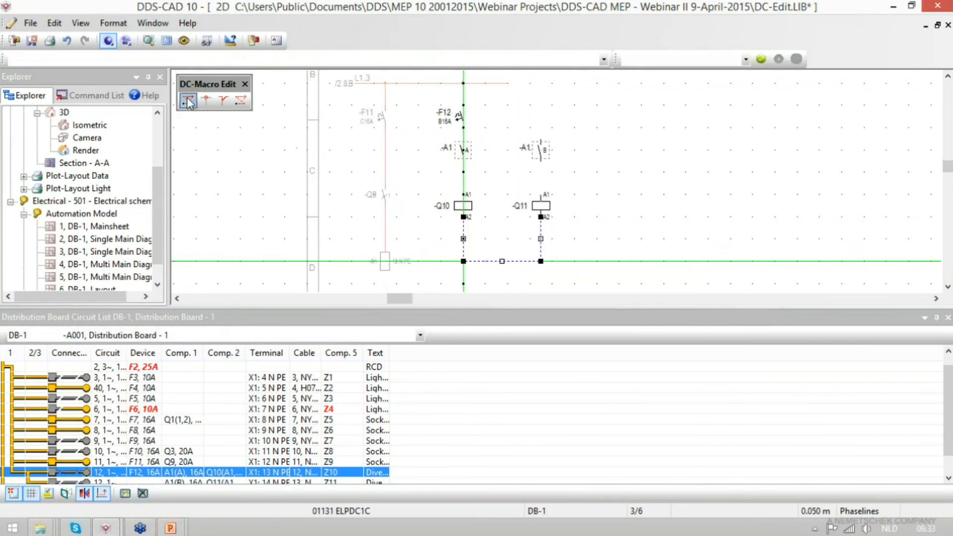
pyautogui.click(463, 193)
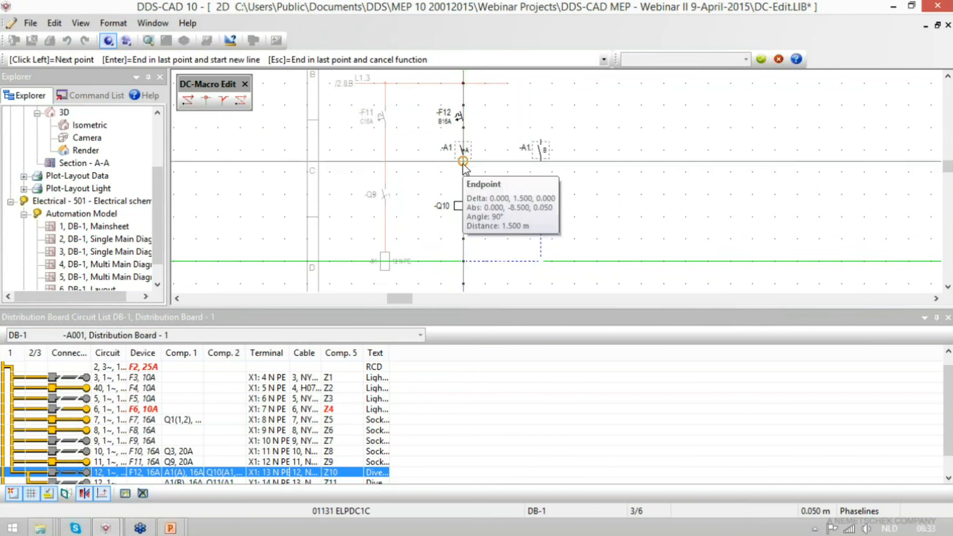
pyautogui.click(462, 161)
pyautogui.press('Return')
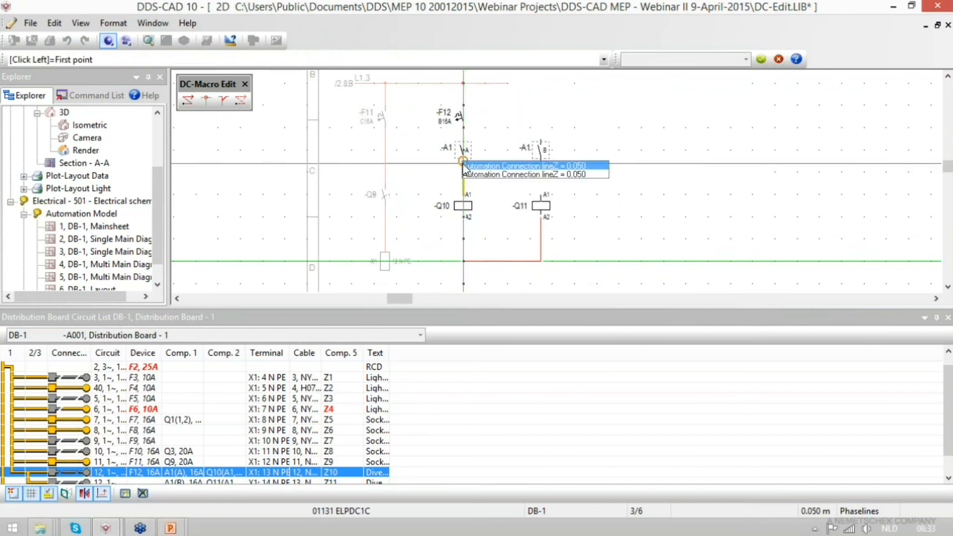
pyautogui.click(32, 495)
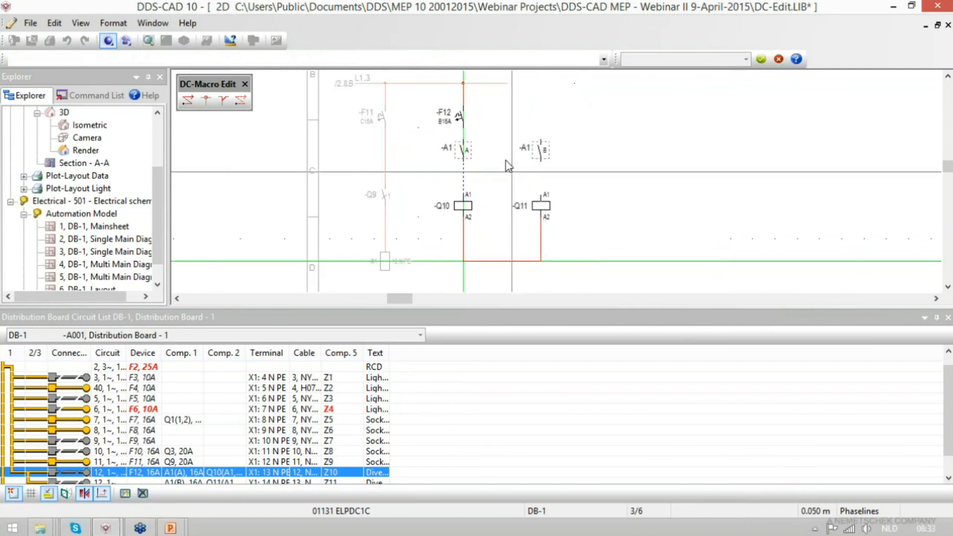
pyautogui.click(541, 195)
pyautogui.click(550, 154)
pyautogui.press('Return')
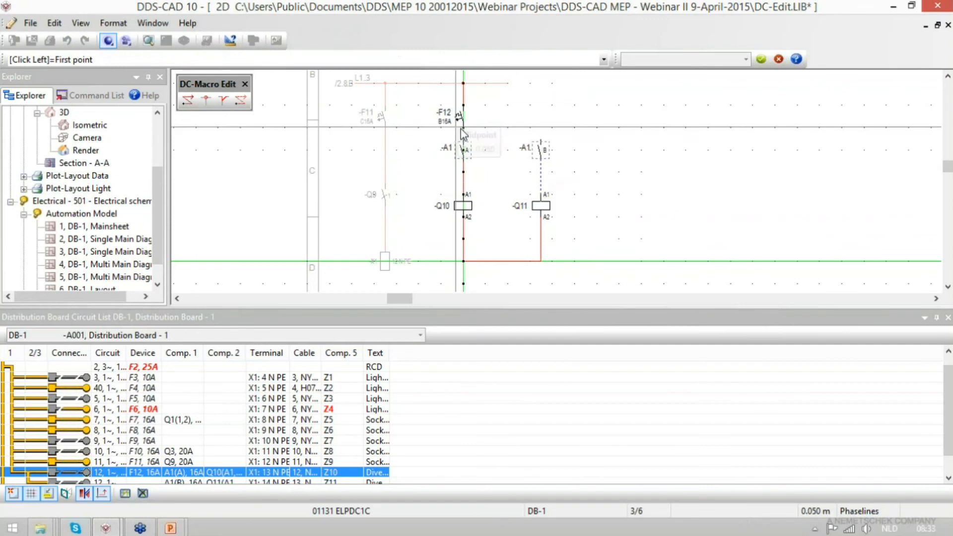
# - Draw a connection line from the lower end of breaker F12 across and down to the top of contact B
pyautogui.scroll(2, 480, 134)
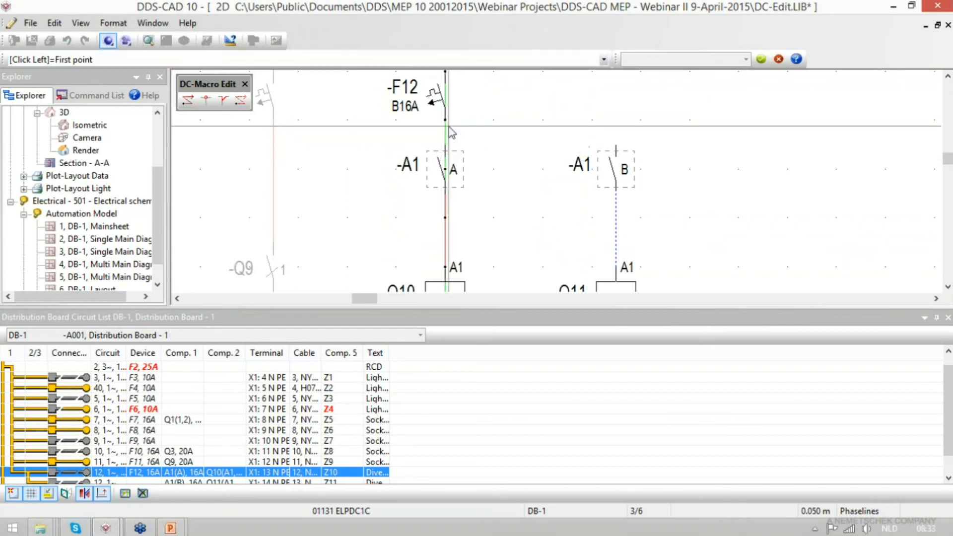
pyautogui.scroll(-4, 448, 126)
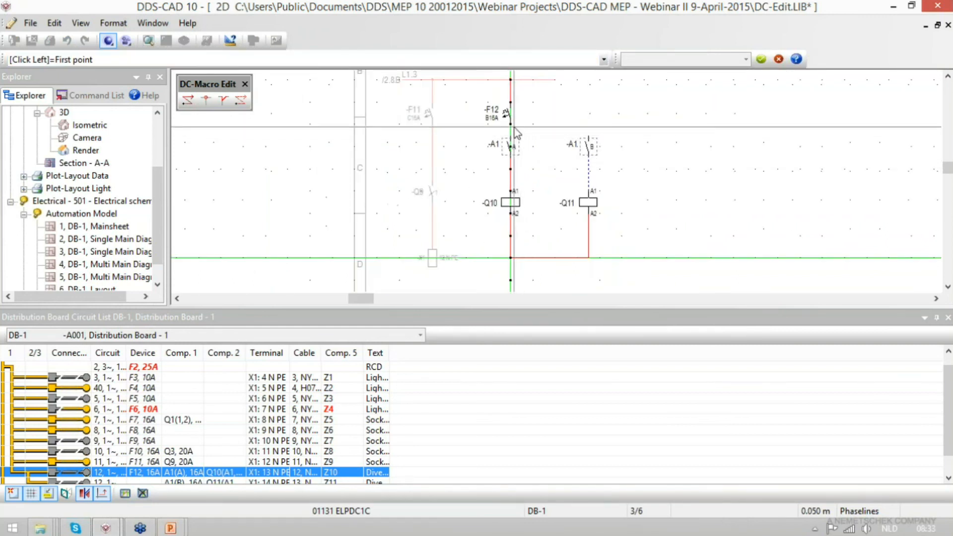
pyautogui.click(510, 124)
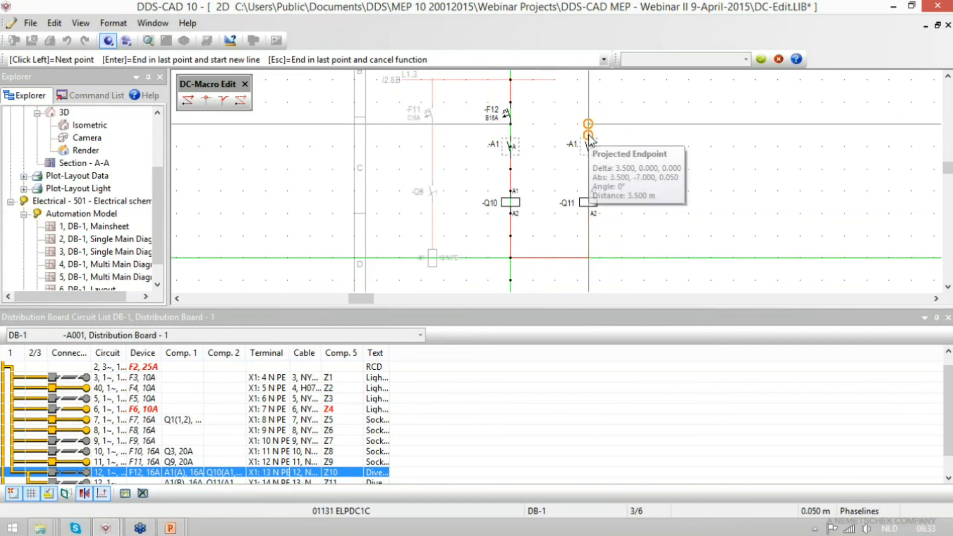
pyautogui.click(589, 138)
pyautogui.click(663, 199)
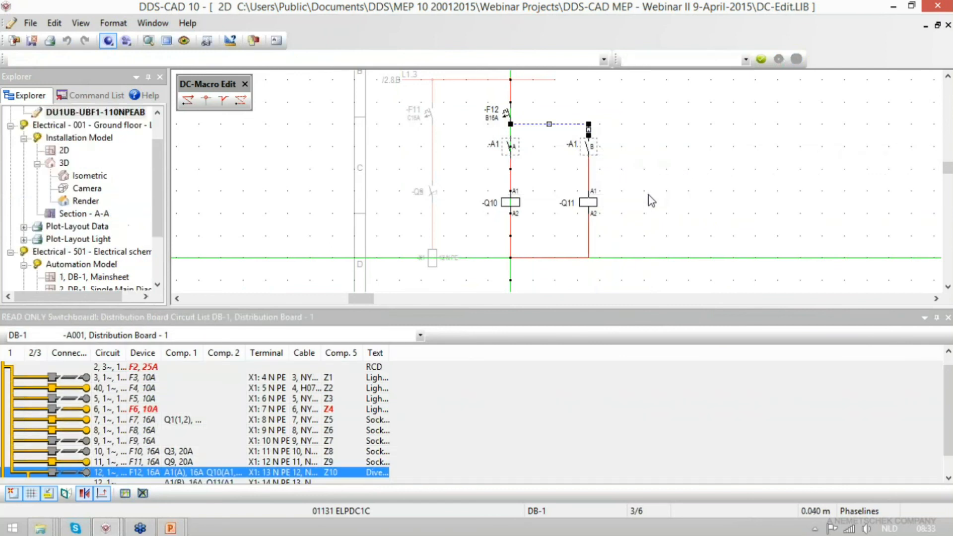
# - Save and close the edited macro with the circuit description "Manual 1x1 pole protect.device 4 comp. 2x3 leads"
pyautogui.scroll(1, 552, 144)
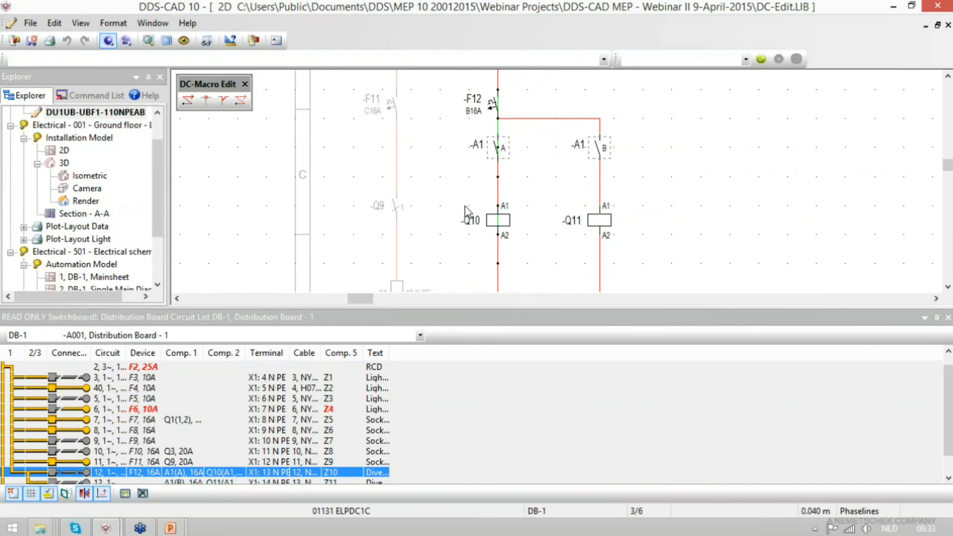
pyautogui.click(31, 40)
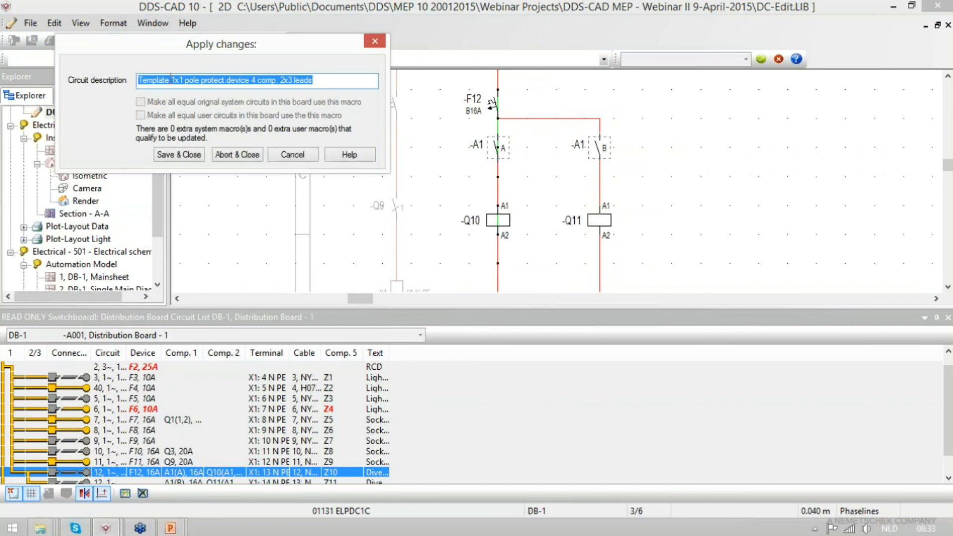
pyautogui.doubleClick(170, 79)
pyautogui.write('Manual')
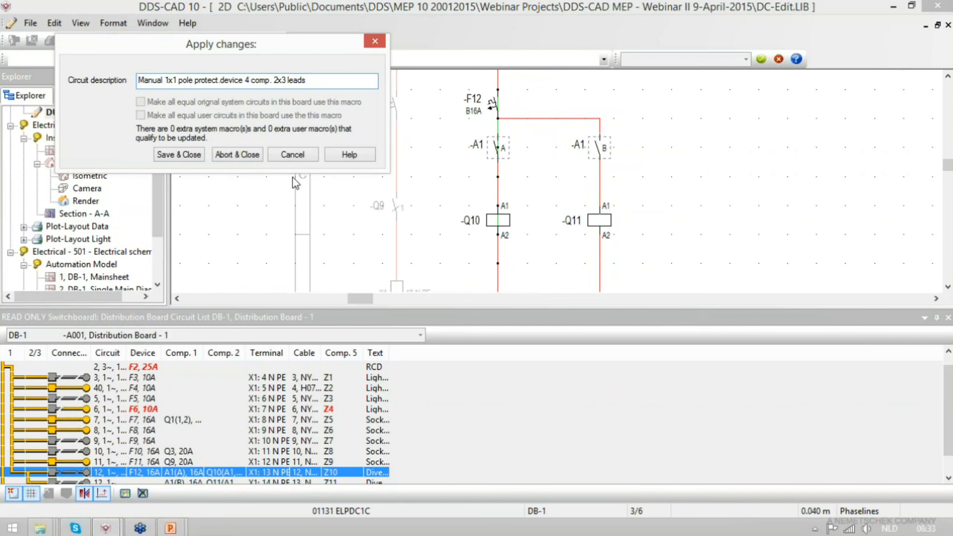
pyautogui.click(184, 156)
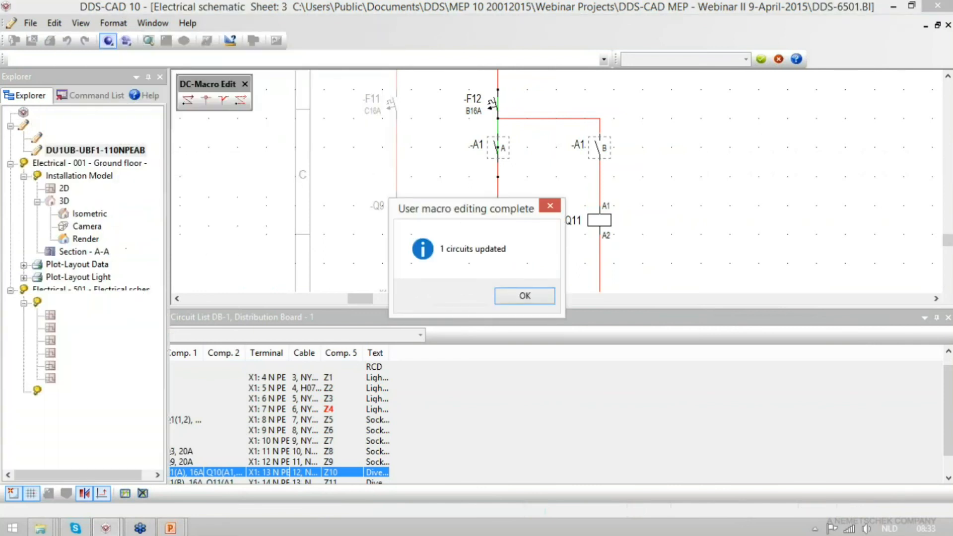
pyautogui.click(525, 296)
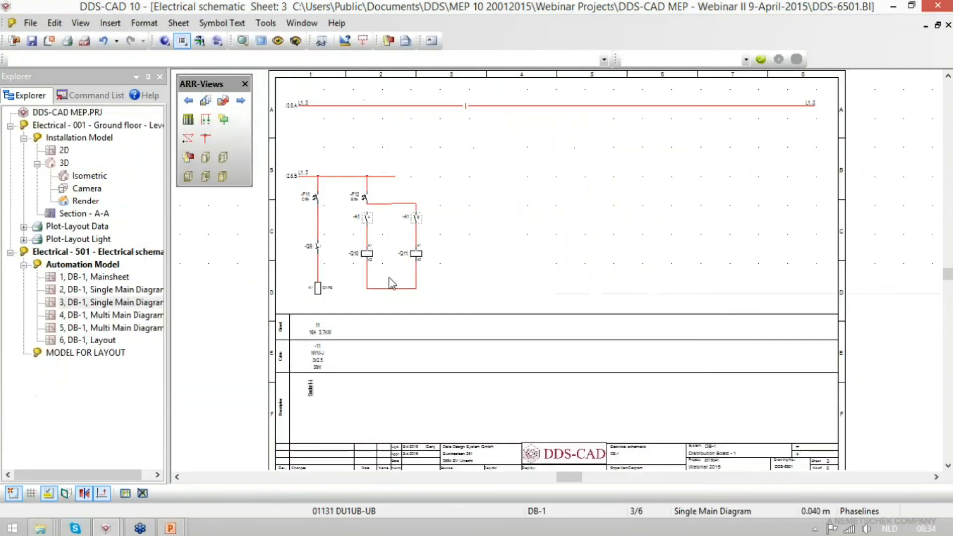
# - Paste a copy of circuit 12 with both its rows into the first empty row of DB-1's circuit list
pyautogui.scroll(3, 291, 257)
pyautogui.scroll(1, 291, 257)
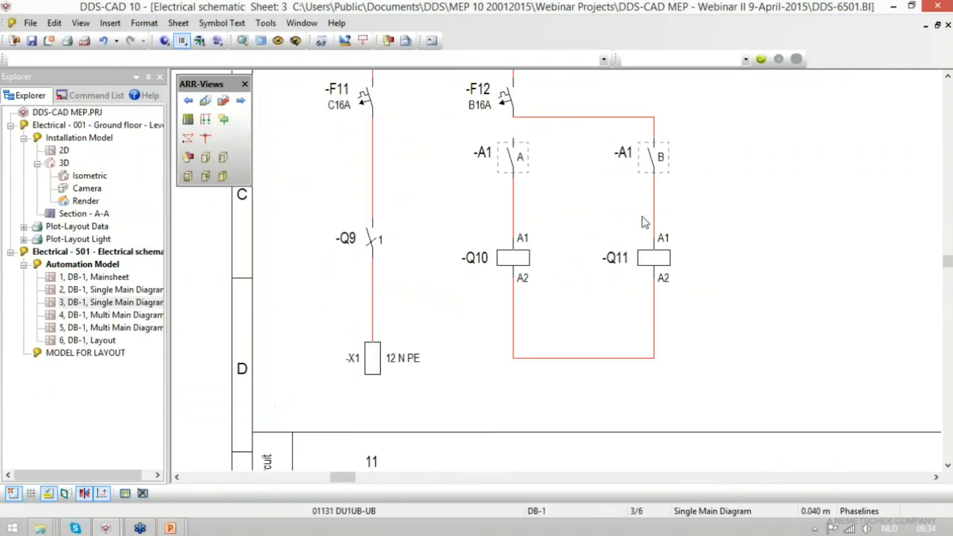
pyautogui.scroll(-2, 524, 226)
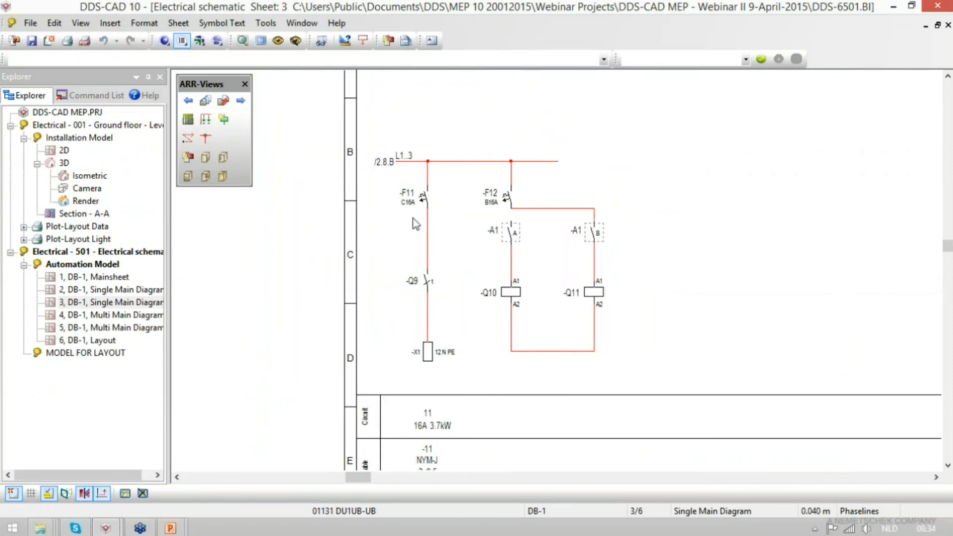
pyautogui.scroll(1, 720, 340)
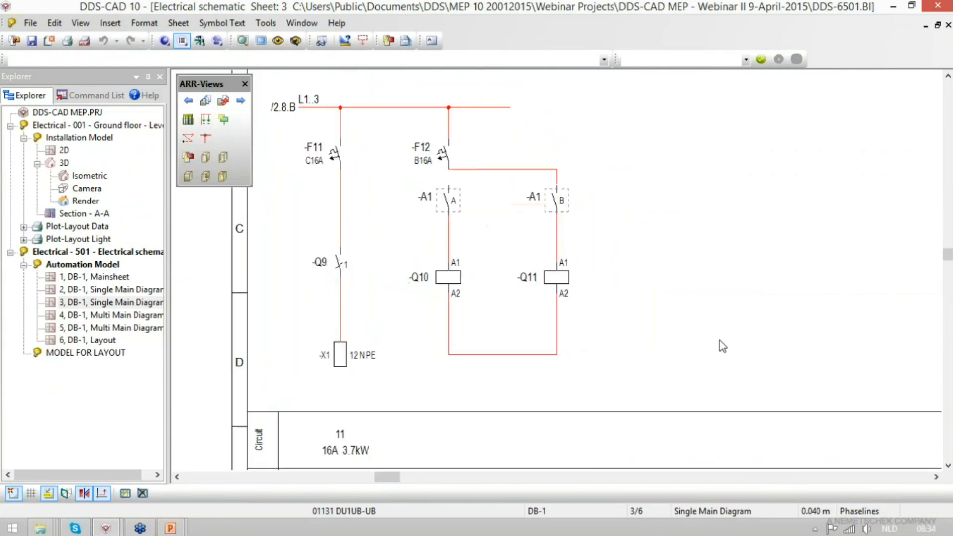
pyautogui.click(409, 306)
pyautogui.click(188, 120)
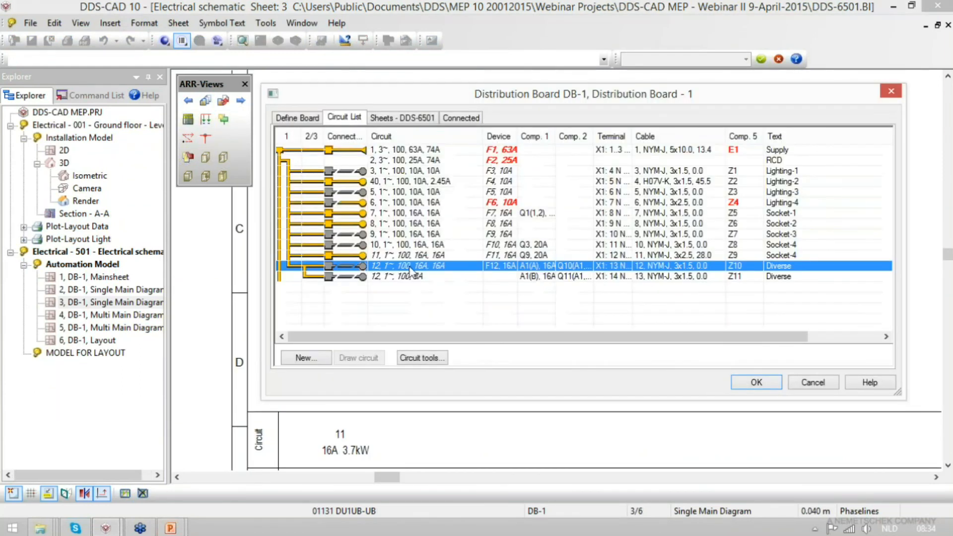
pyautogui.click(441, 285)
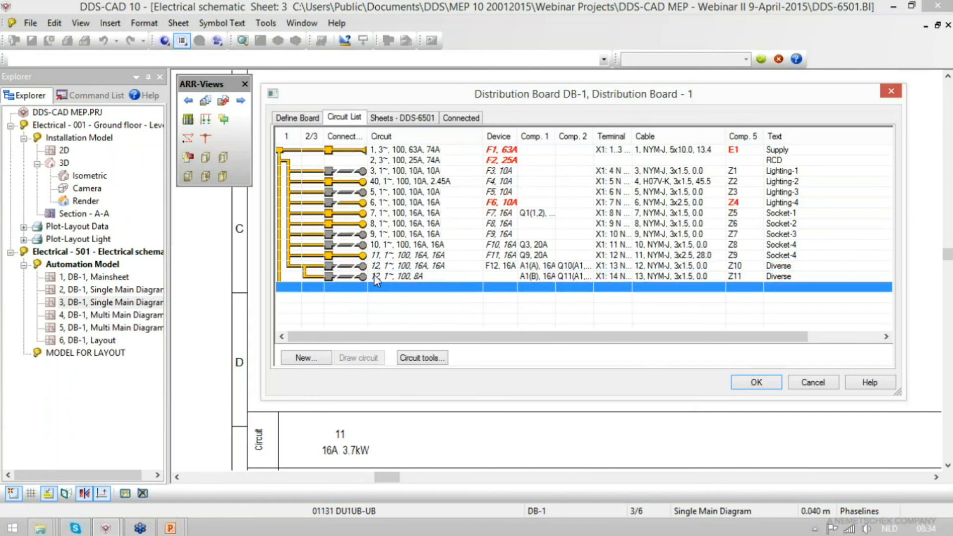
pyautogui.hotkey('ctrl', 'v')
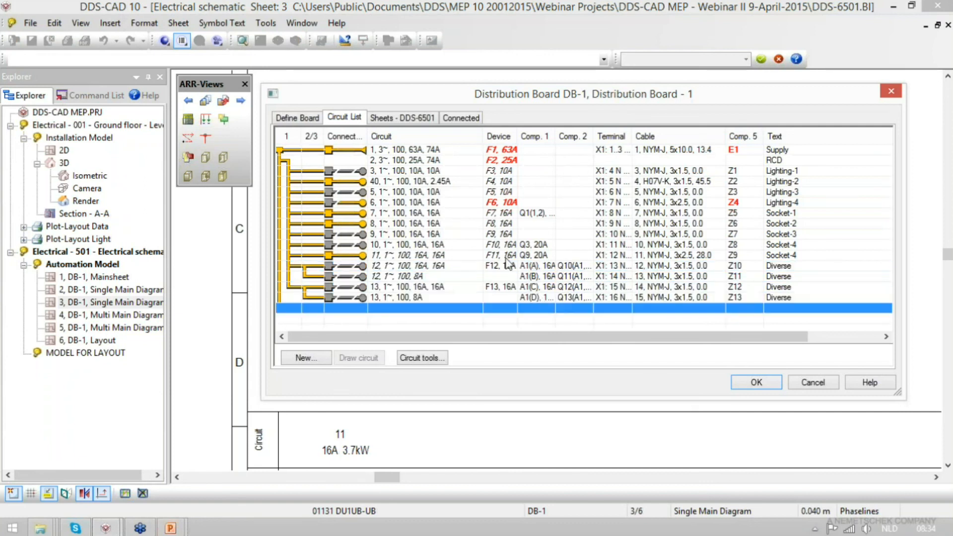
# - Widen the Comp. 1 column to check the copied circuit's component assignments, and apply the circuit list to the schematic
pyautogui.click(570, 287)
pyautogui.press('Up')
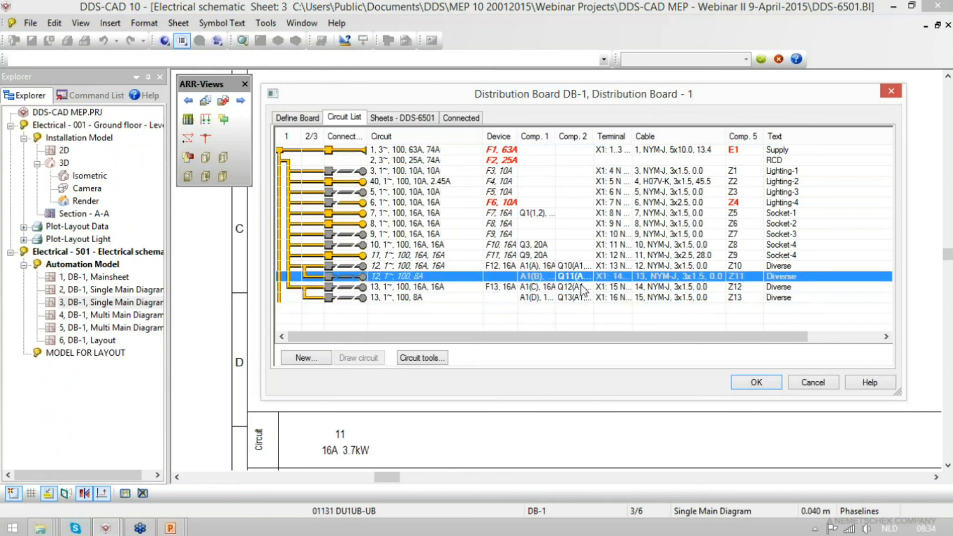
pyautogui.click(582, 287)
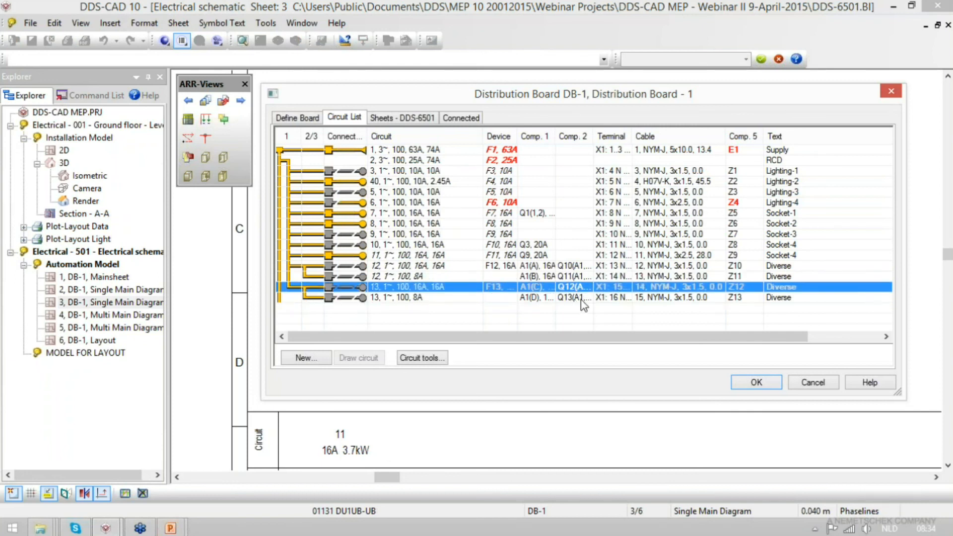
pyautogui.click(582, 297)
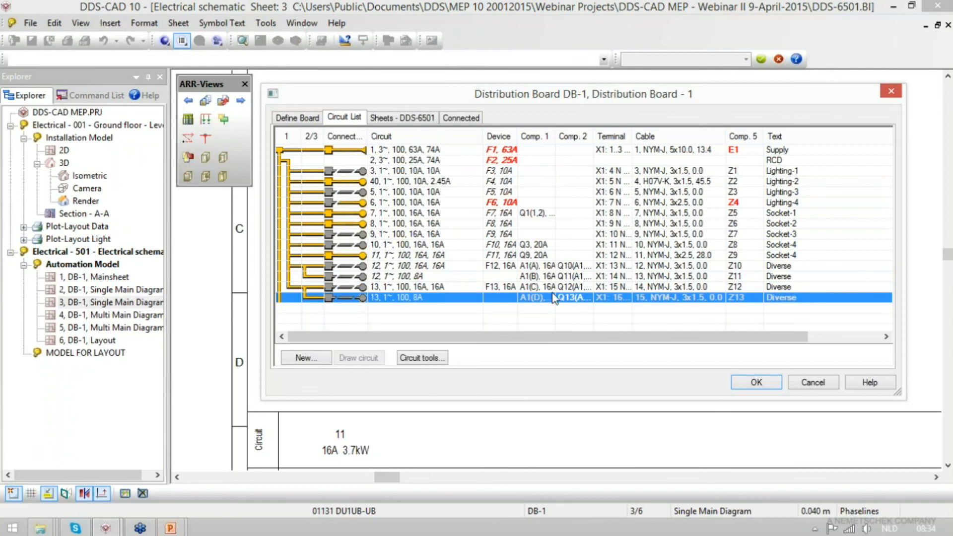
pyautogui.moveTo(555, 135); pyautogui.dragTo(600, 134)
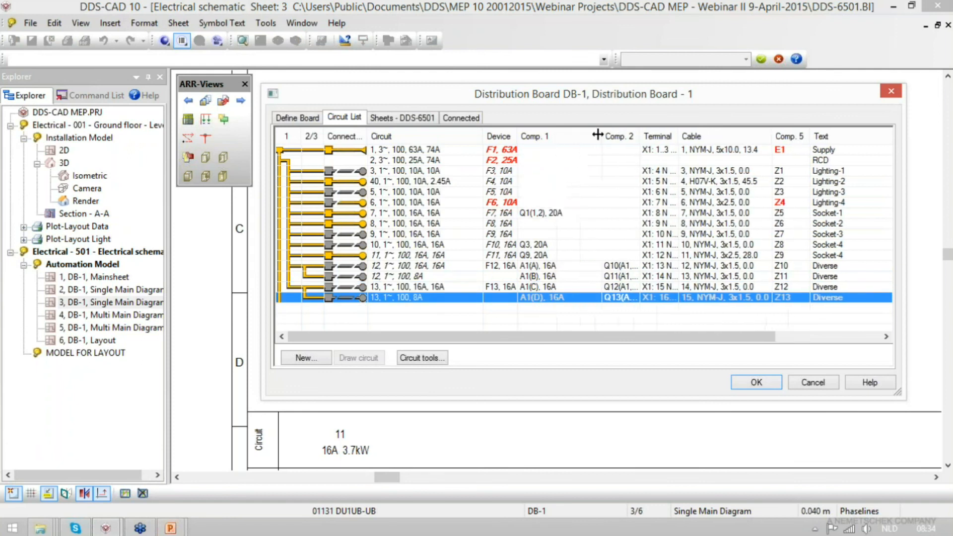
pyautogui.click(545, 287)
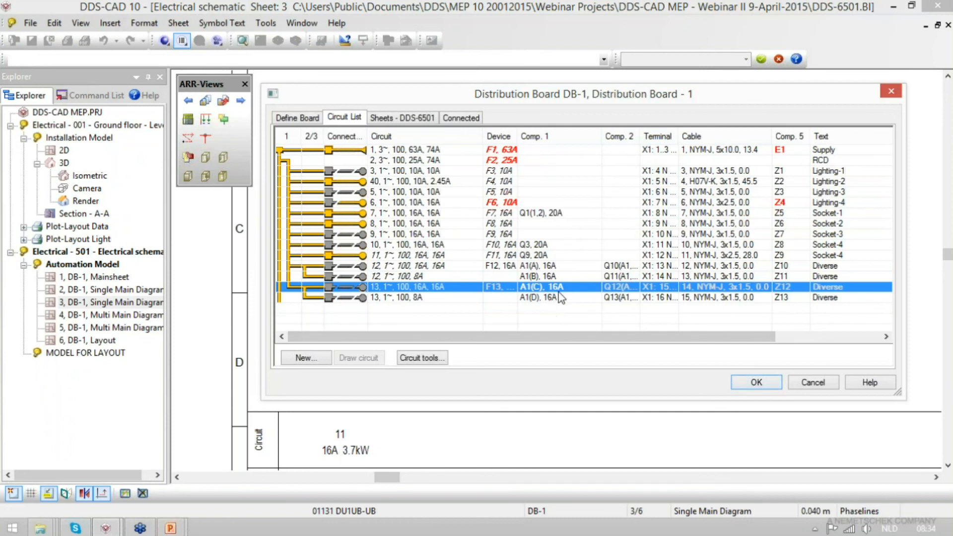
pyautogui.click(756, 383)
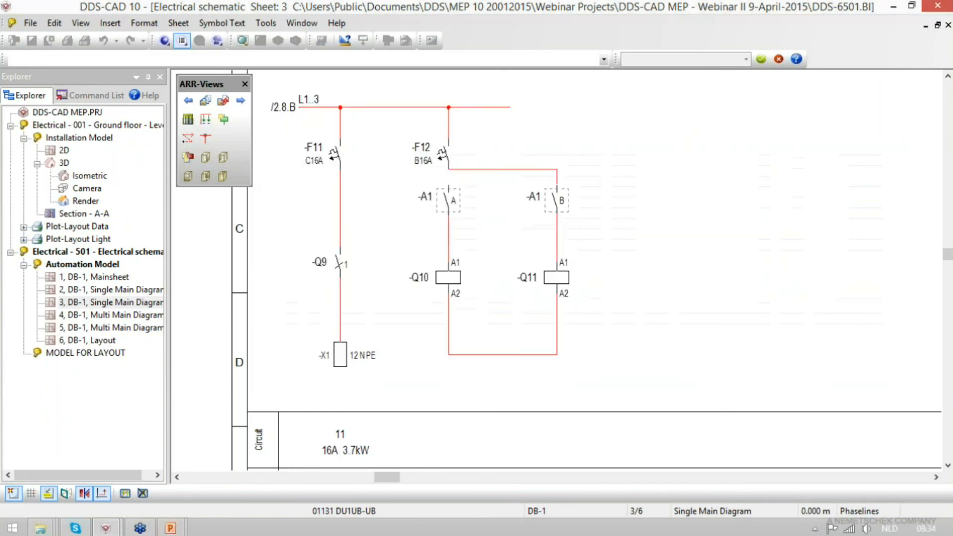
pyautogui.scroll(-1, 407, 315)
pyautogui.scroll(1, 737, 265)
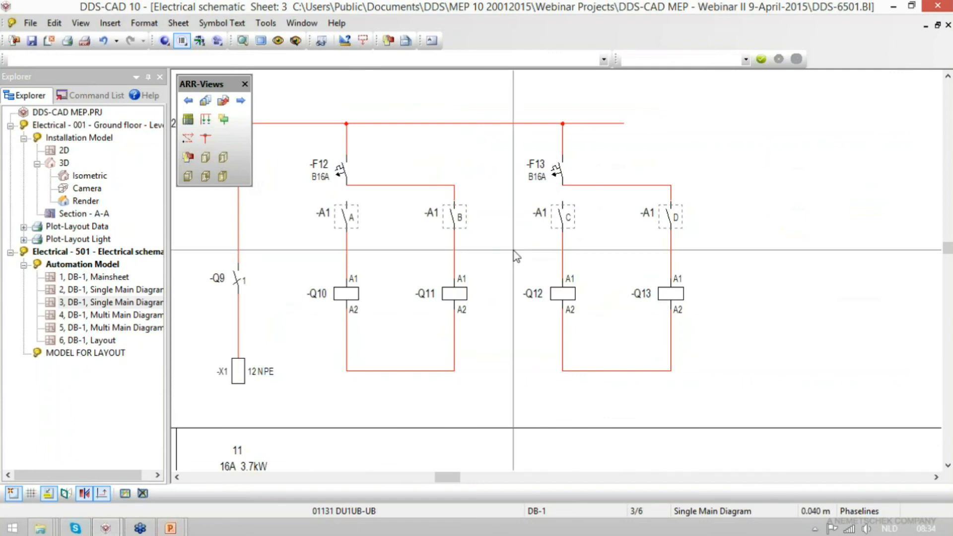
# - Add a KNX MPS Equipment List sheet to distribution board DB-1's drawing
pyautogui.click(187, 119)
pyautogui.click(416, 118)
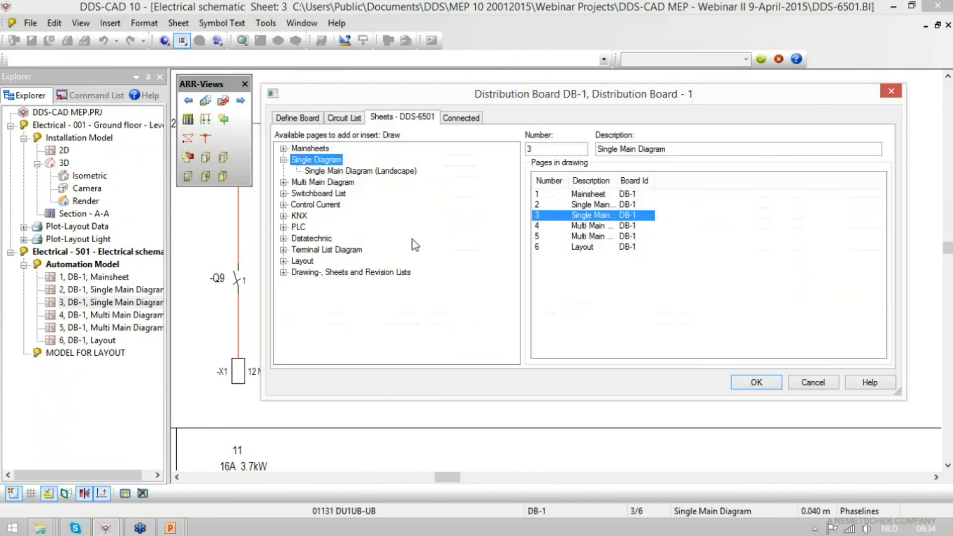
pyautogui.doubleClick(300, 216)
pyautogui.doubleClick(326, 228)
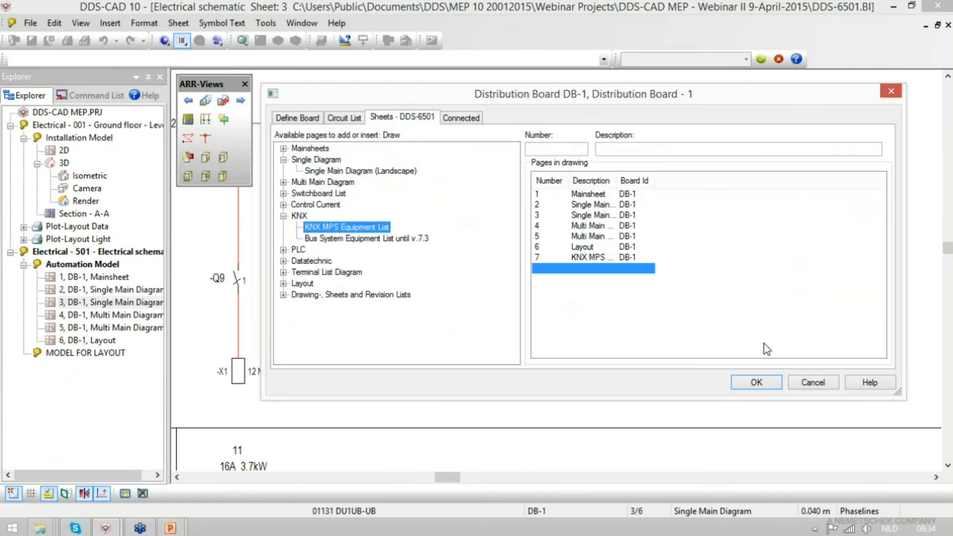
pyautogui.click(757, 382)
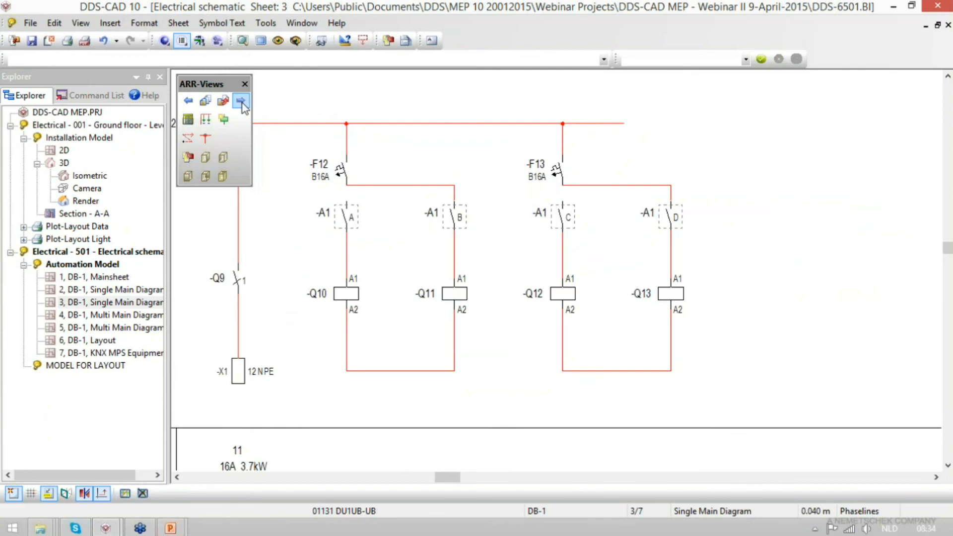
# - Place KNX switch actuator A1 near the start of the bus line on the KNX MPS Equipment List sheet
pyautogui.click(240, 101)
pyautogui.click(241, 101)
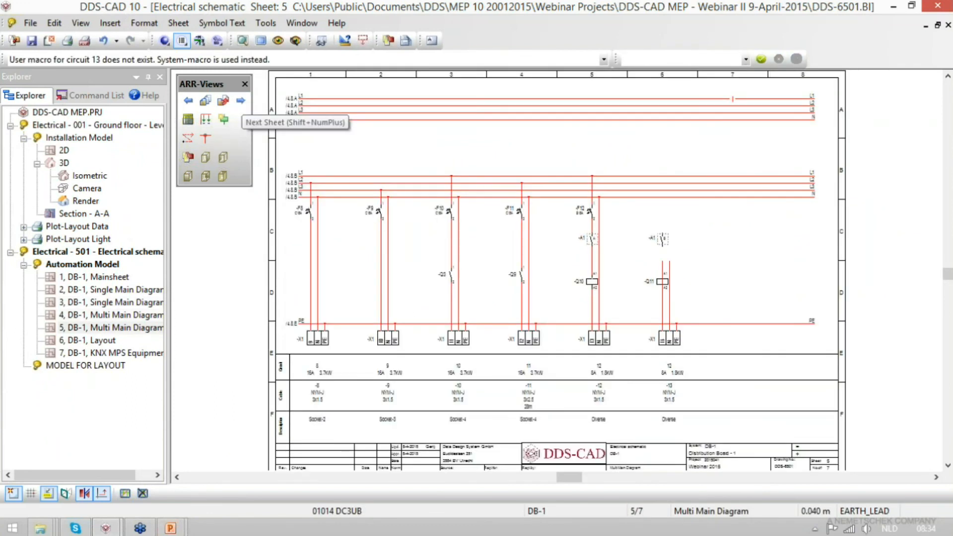
pyautogui.click(241, 102)
pyautogui.click(241, 101)
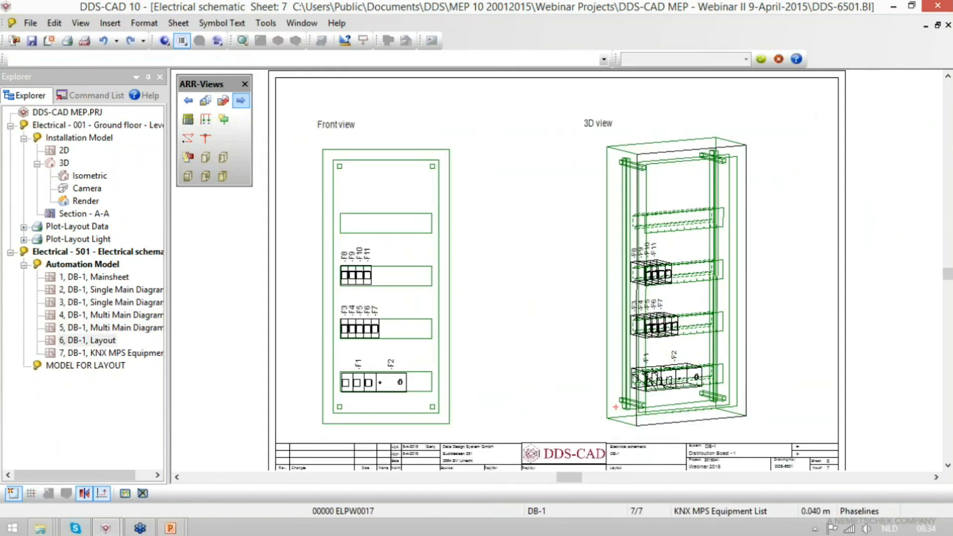
pyautogui.click(163, 42)
pyautogui.click(205, 139)
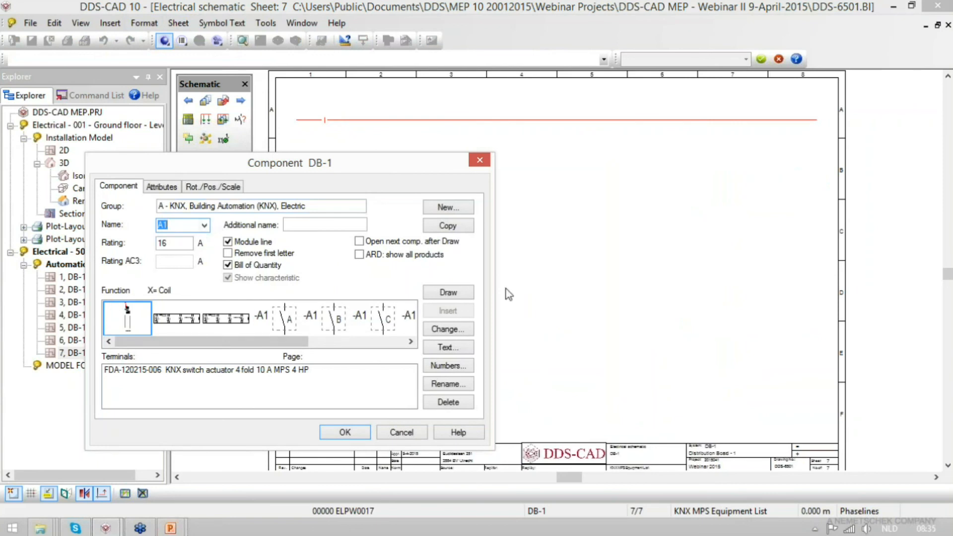
pyautogui.click(464, 292)
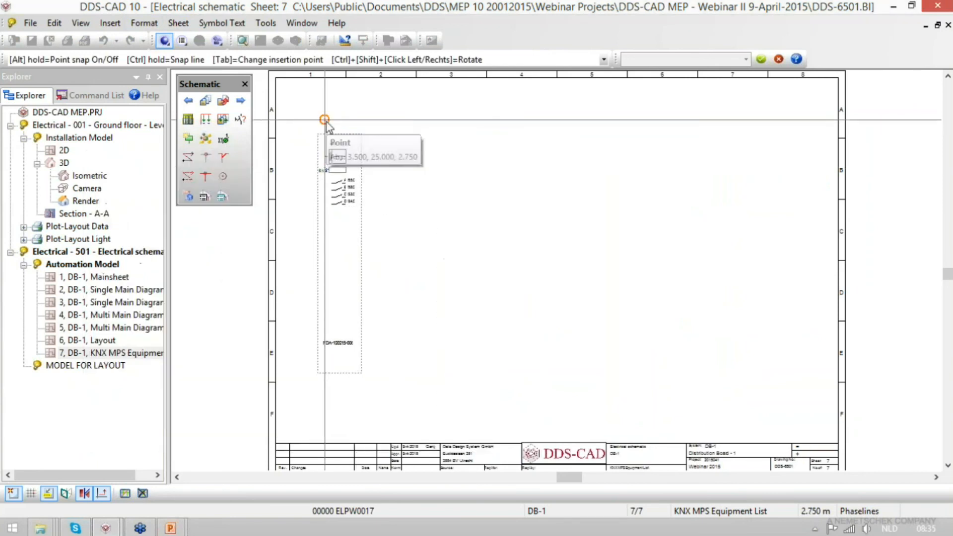
pyautogui.click(325, 122)
pyautogui.press('Return')
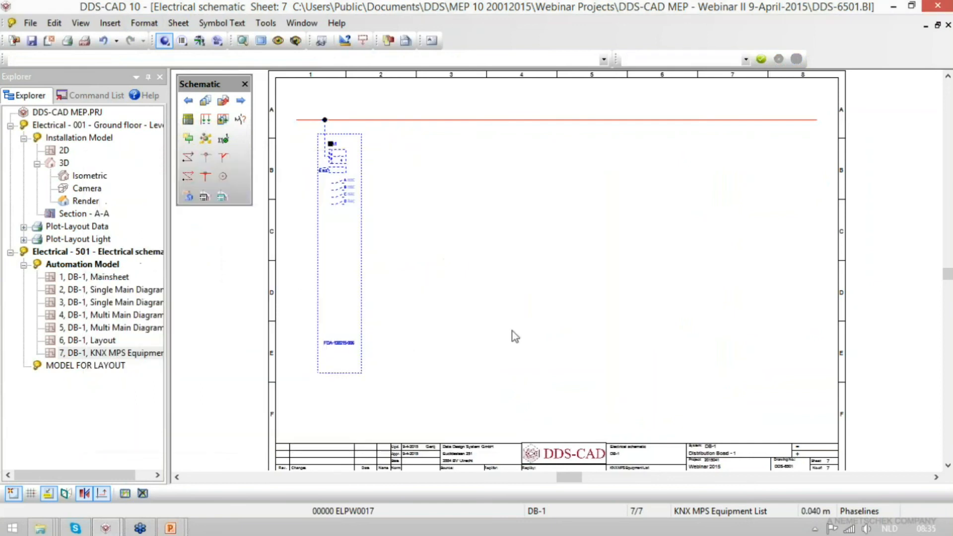
# - Follow the cross reference of actuator A1's contact A to its sheet and examine contacts A and B there
pyautogui.scroll(3, 325, 156)
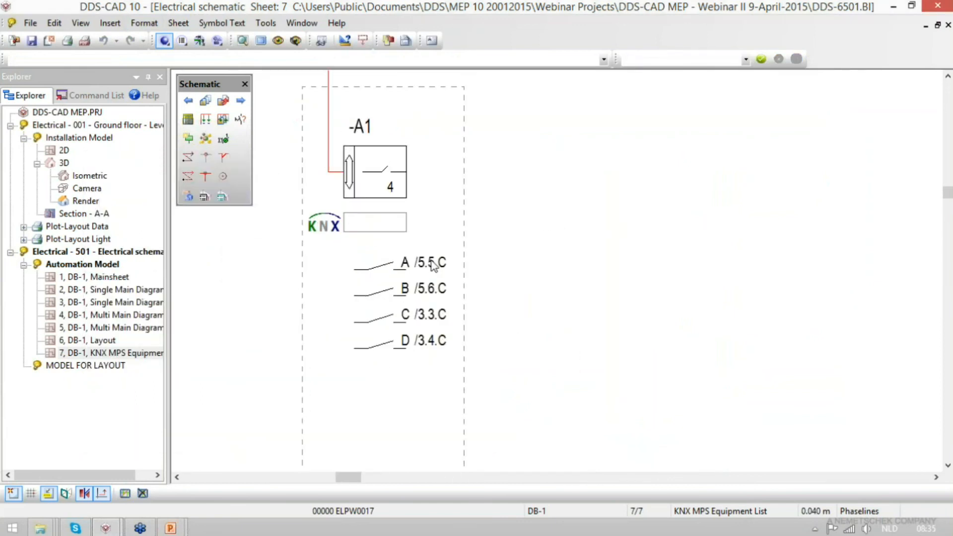
pyautogui.click(433, 266)
pyautogui.rightClick(434, 269)
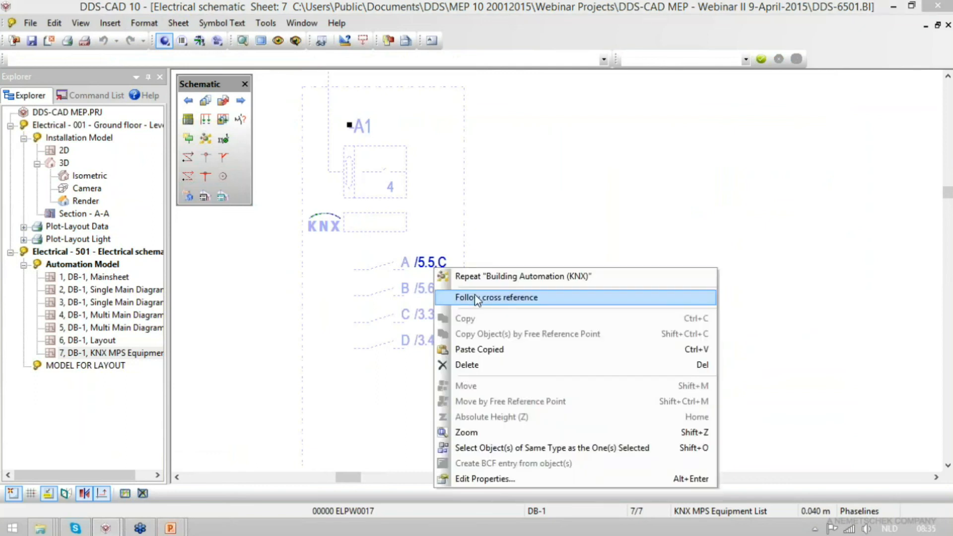
pyautogui.click(474, 296)
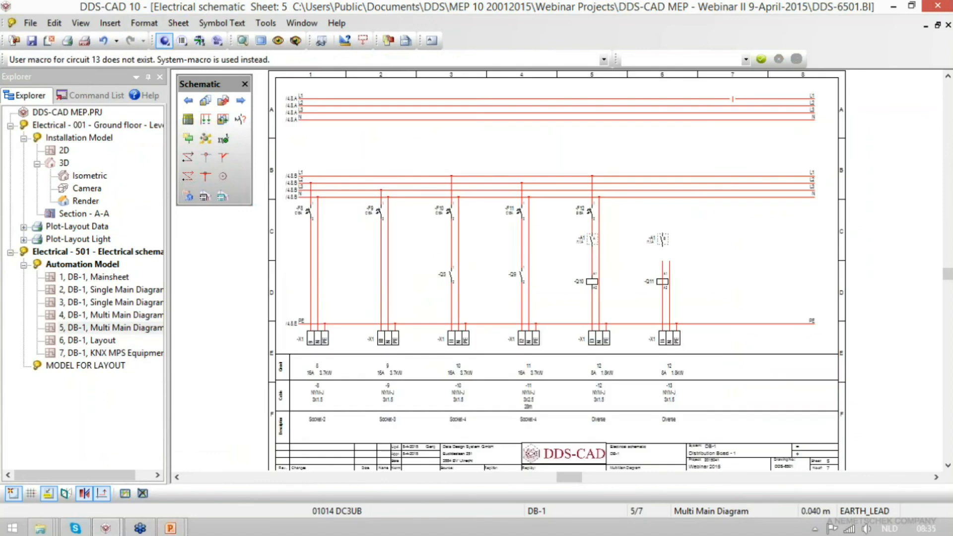
pyautogui.scroll(2, 665, 245)
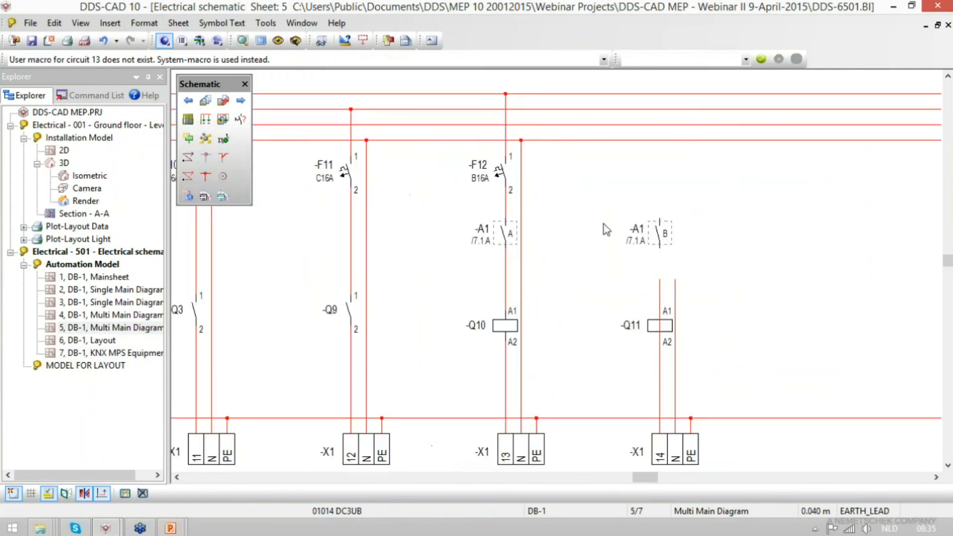
# - Examine the cross references of the A1 contacts on sheet 3, the Single Main Diagram
pyautogui.doubleClick(111, 303)
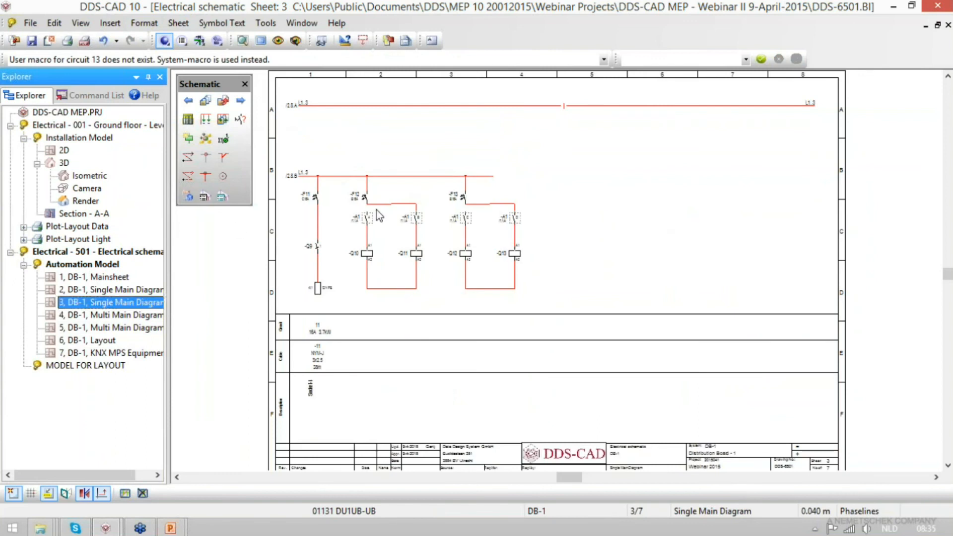
pyautogui.click(349, 256)
pyautogui.scroll(2, 349, 240)
pyautogui.scroll(2, 346, 235)
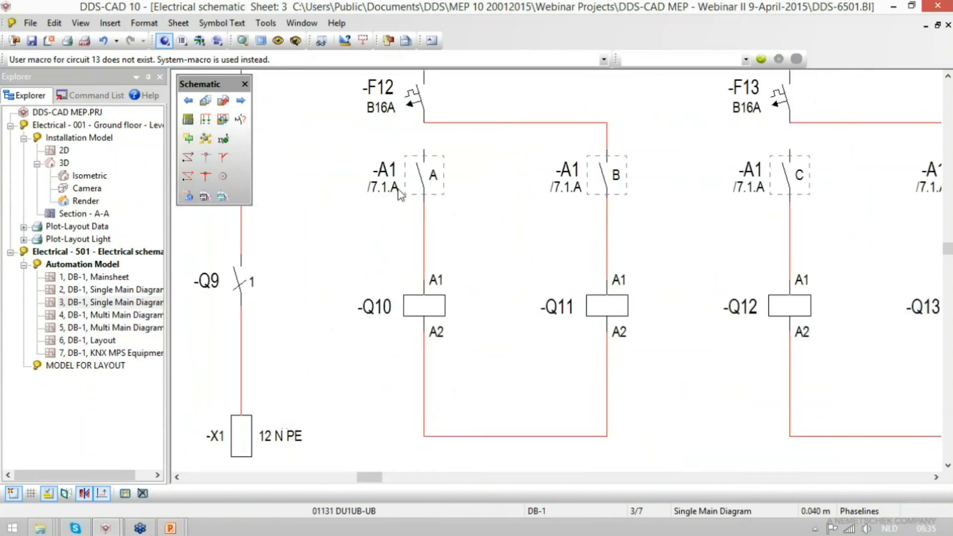
pyautogui.scroll(-1, 301, 268)
pyautogui.scroll(-1, 300, 269)
pyautogui.scroll(1, 688, 236)
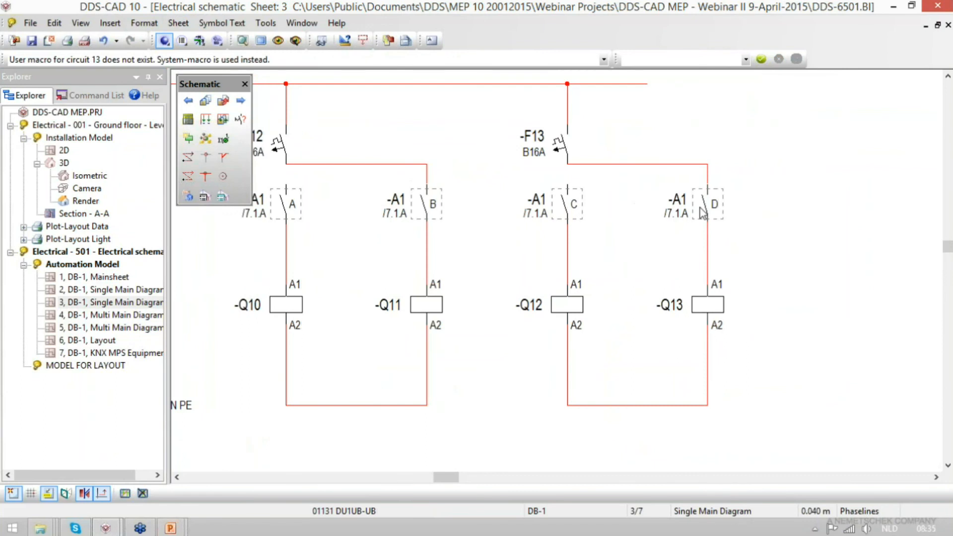
# - Start new circuit 14 in DB-1's circuit list from the user-defined template "Manual 1x1 pole protect.device 4 comp. 2x3 leads"
pyautogui.click(188, 119)
pyautogui.click(323, 268)
pyautogui.click(478, 283)
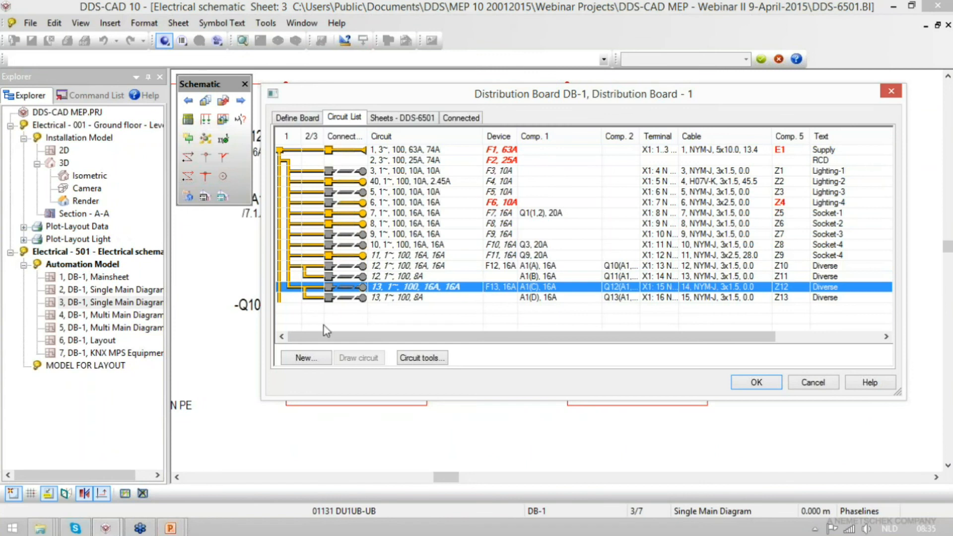
pyautogui.click(304, 356)
pyautogui.click(304, 357)
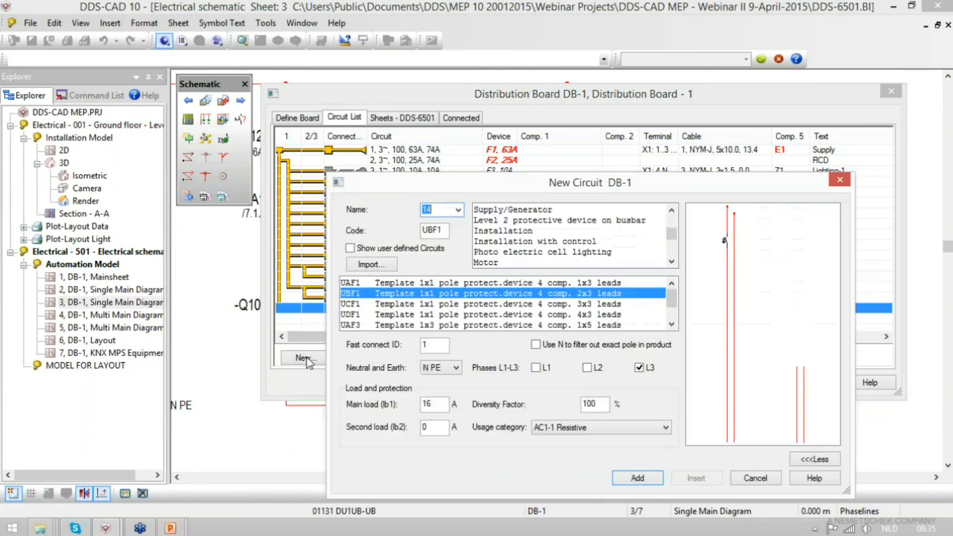
pyautogui.click(350, 249)
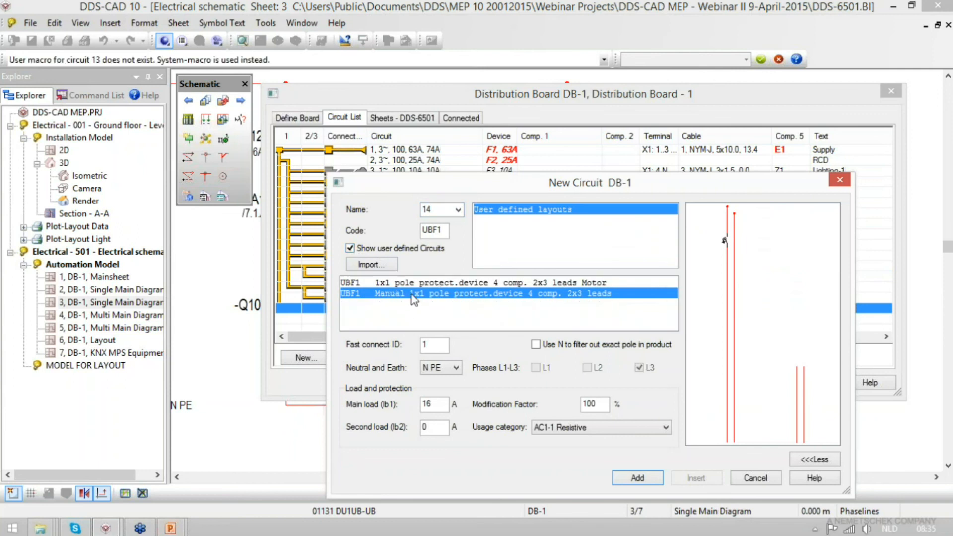
pyautogui.doubleClick(415, 295)
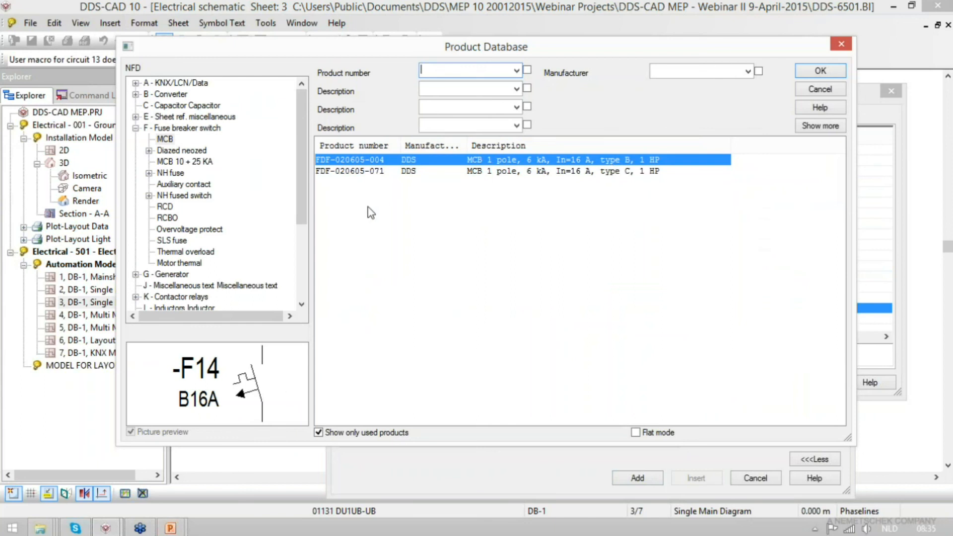
# - Assign circuit 14 the 16 A type B MCB, 4-fold KNX switch actuator and 1-pole 20 A contactors, keeping the text "Diverse" for its rows
pyautogui.click(820, 70)
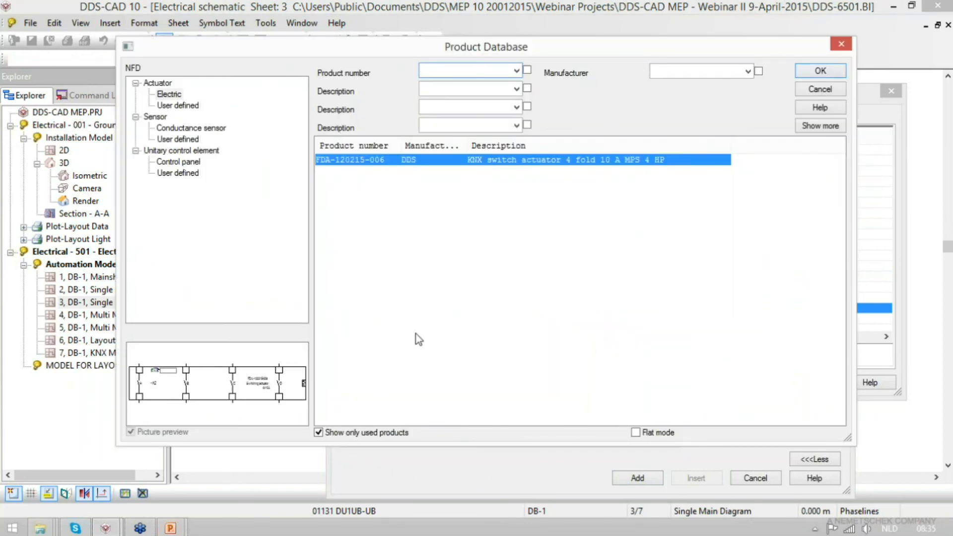
pyautogui.click(814, 73)
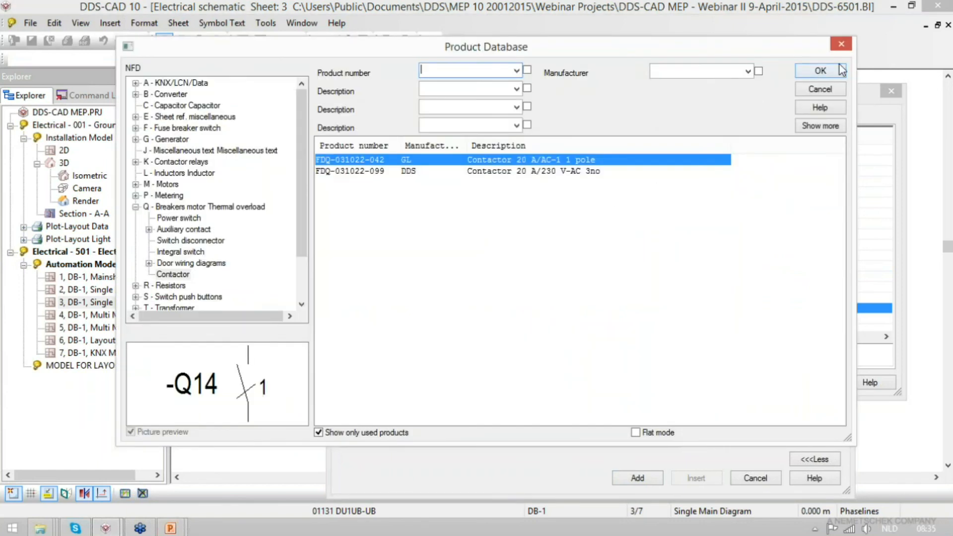
pyautogui.click(821, 73)
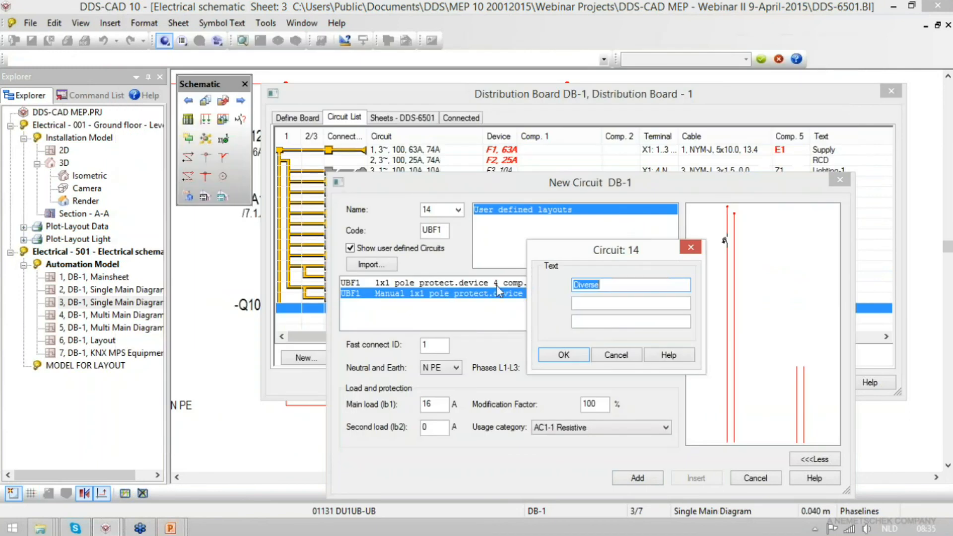
pyautogui.click(575, 358)
pyautogui.click(818, 72)
pyautogui.click(564, 355)
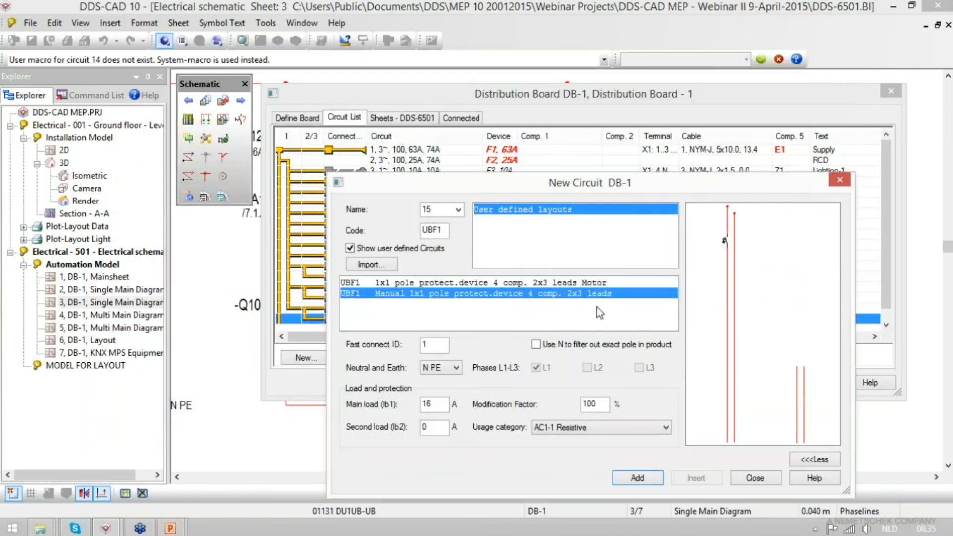
# - Finish adding circuits, apply the circuit list to the schematic, and check circuit 14's A2 contacts
pyautogui.click(753, 479)
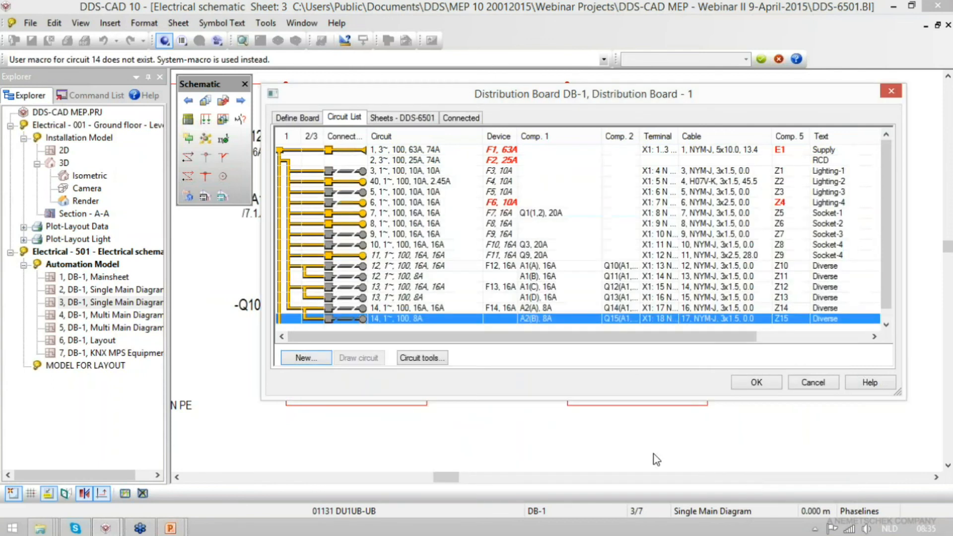
pyautogui.click(753, 382)
pyautogui.scroll(-2, 215, 369)
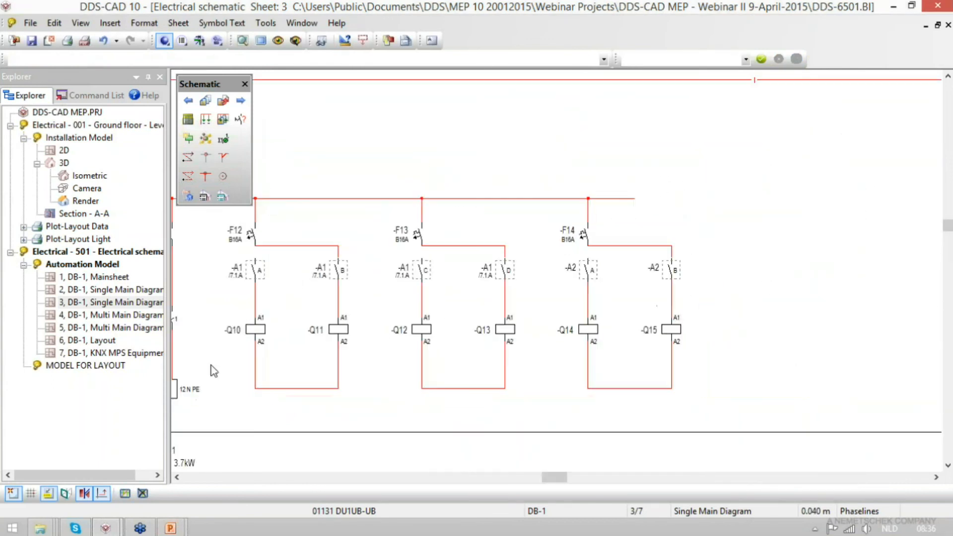
pyautogui.scroll(1, 791, 407)
pyautogui.scroll(1, 791, 407)
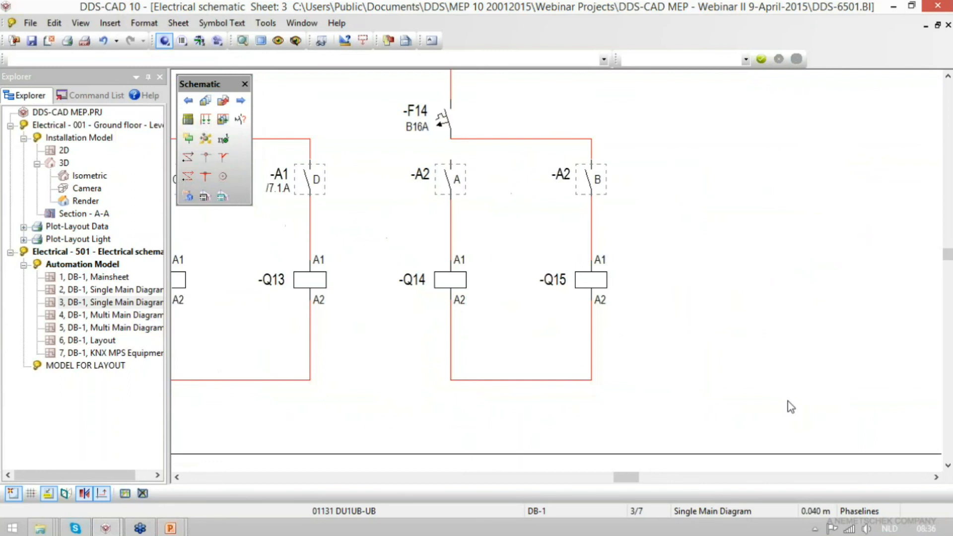
pyautogui.click(424, 179)
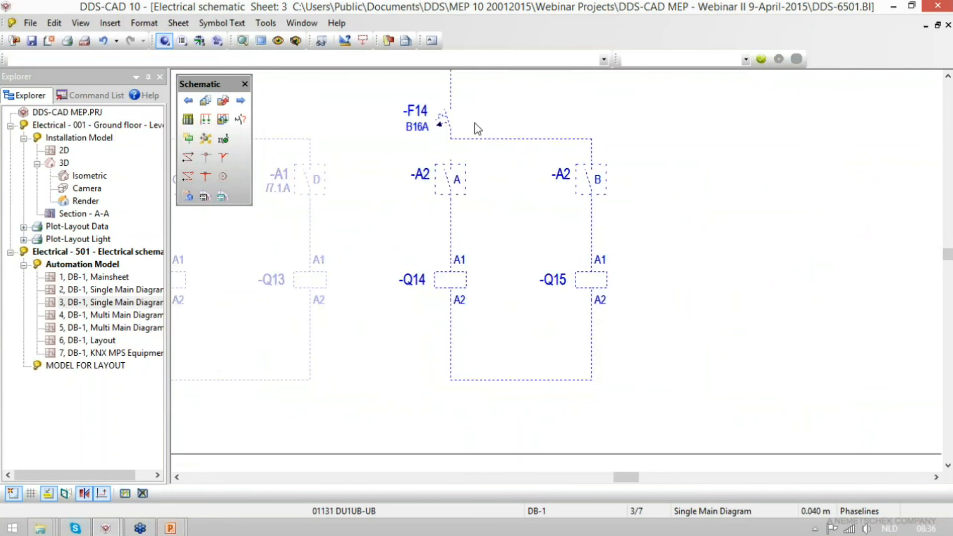
# - Place KNX actuator A2 on the bus line beside A1 on the KNX MPS Equipment List sheet
pyautogui.doubleClick(116, 352)
pyautogui.click(206, 139)
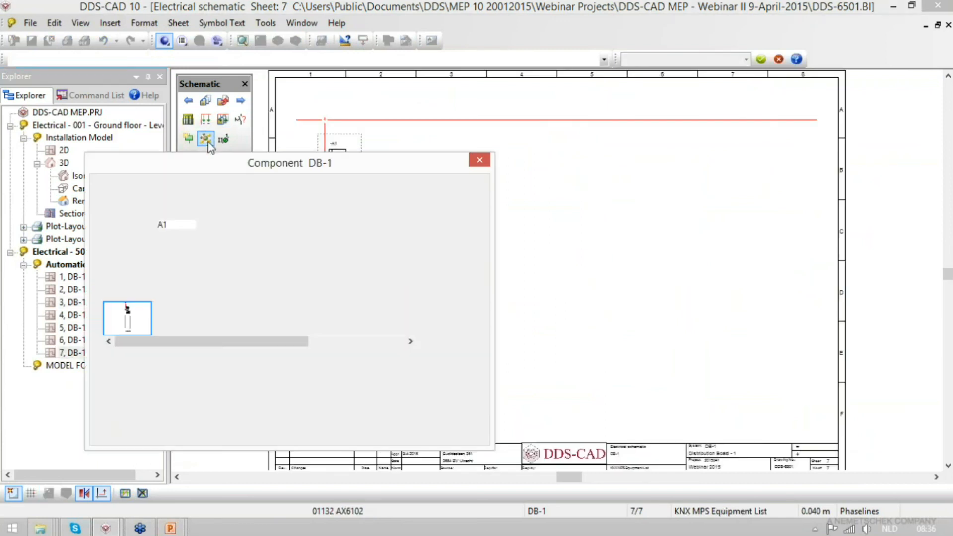
pyautogui.click(204, 225)
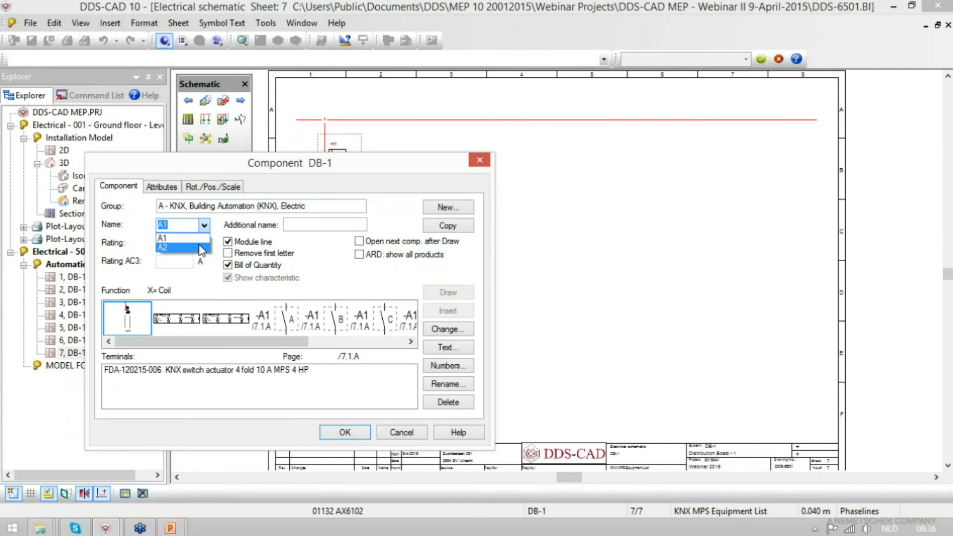
pyautogui.click(201, 247)
pyautogui.click(438, 295)
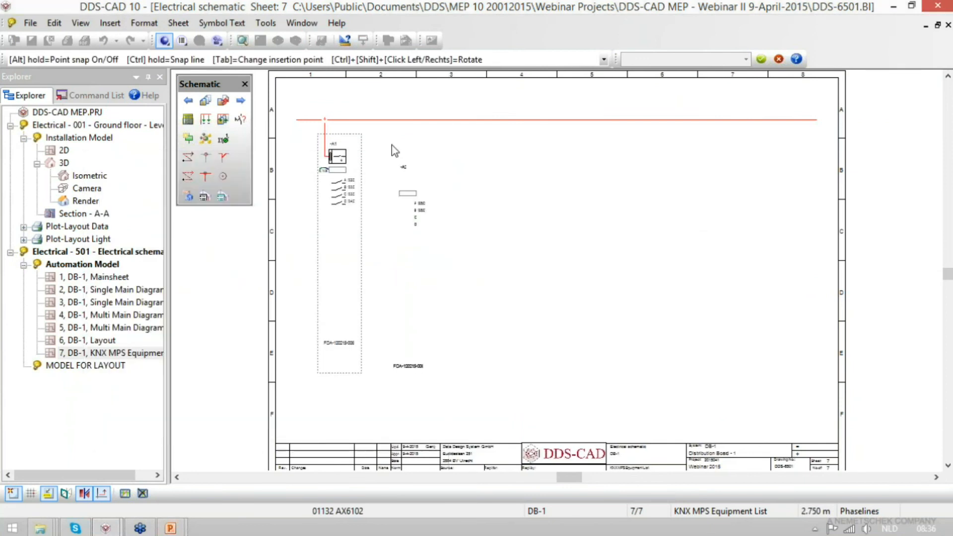
pyautogui.click(382, 120)
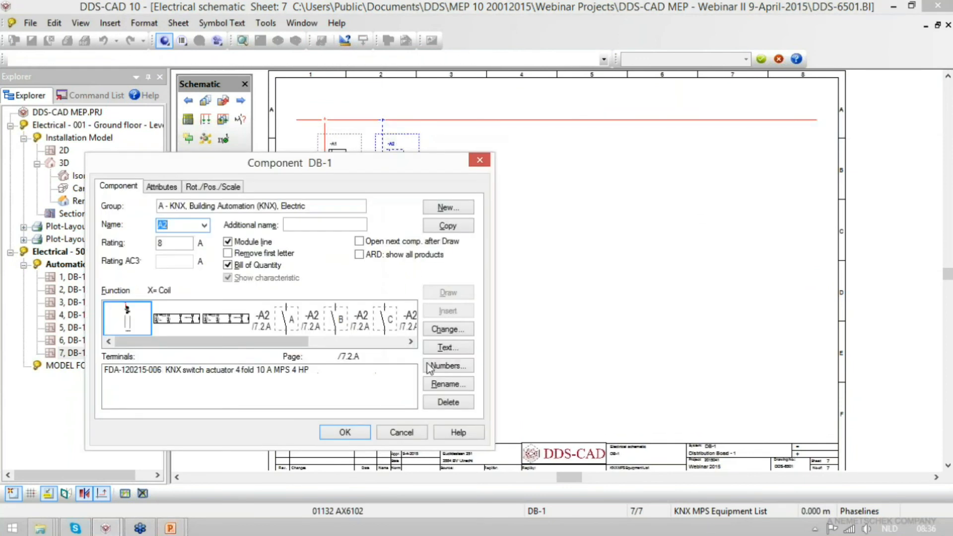
pyautogui.click(345, 432)
pyautogui.scroll(5, 441, 168)
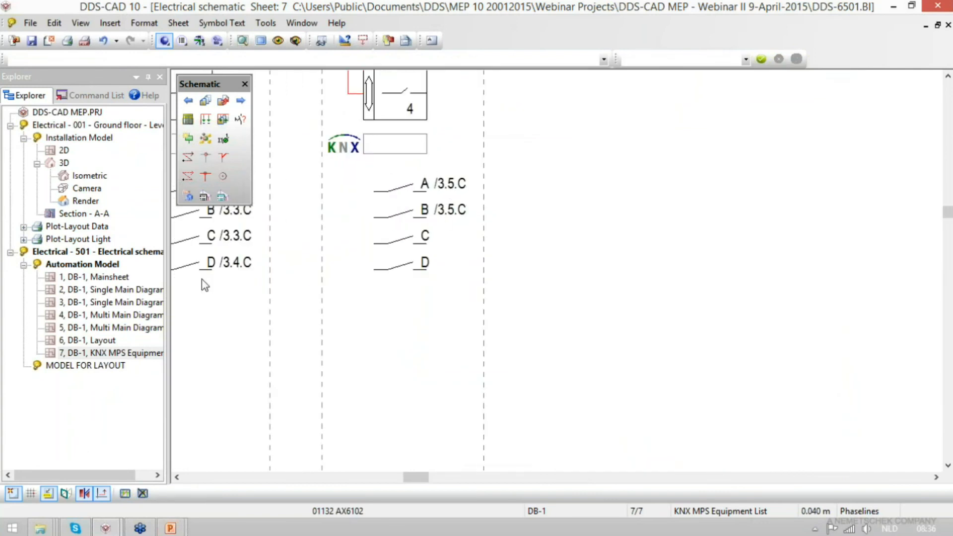
# - Examine the cross references of circuit 14's A2 contacts on sheet 3, the Single Main Diagram
pyautogui.doubleClick(111, 301)
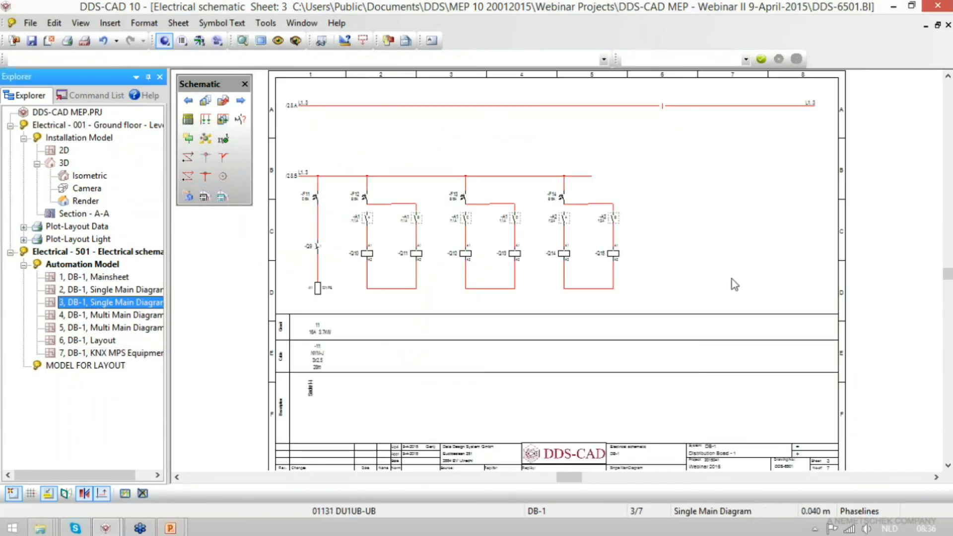
pyautogui.scroll(5, 544, 217)
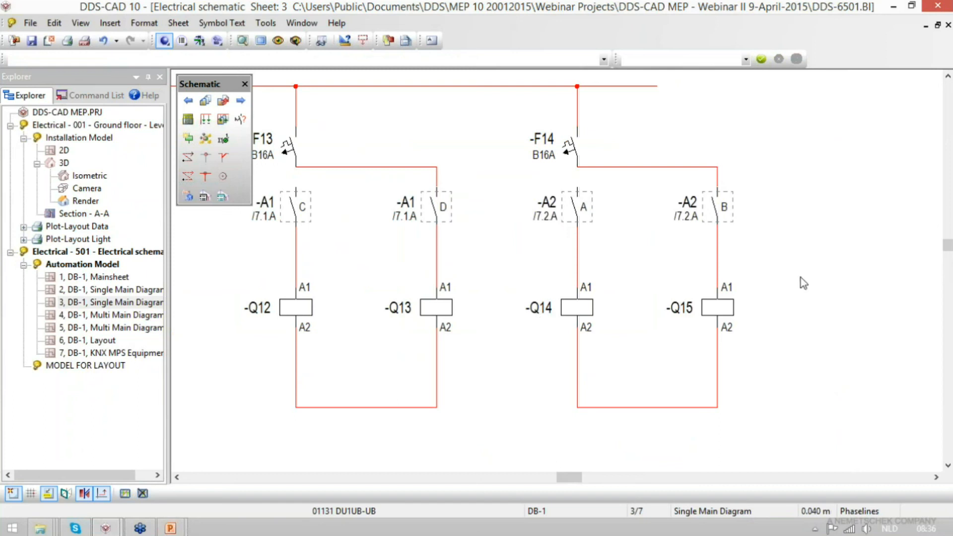
pyautogui.scroll(-4, 801, 278)
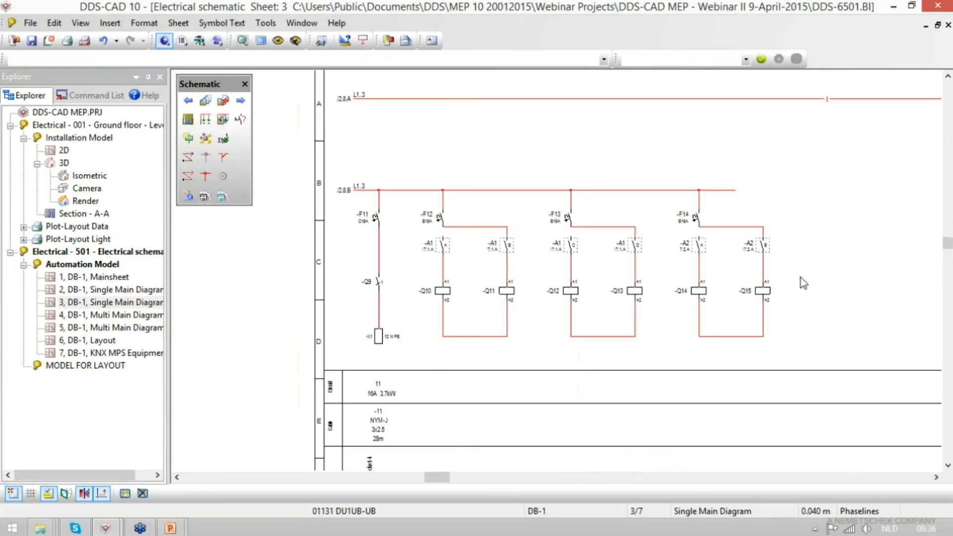
# - From sheet 2's circuit list, review contactor Q14's main contact as a new component for circuit 6
pyautogui.click(188, 100)
pyautogui.scroll(5, 571, 248)
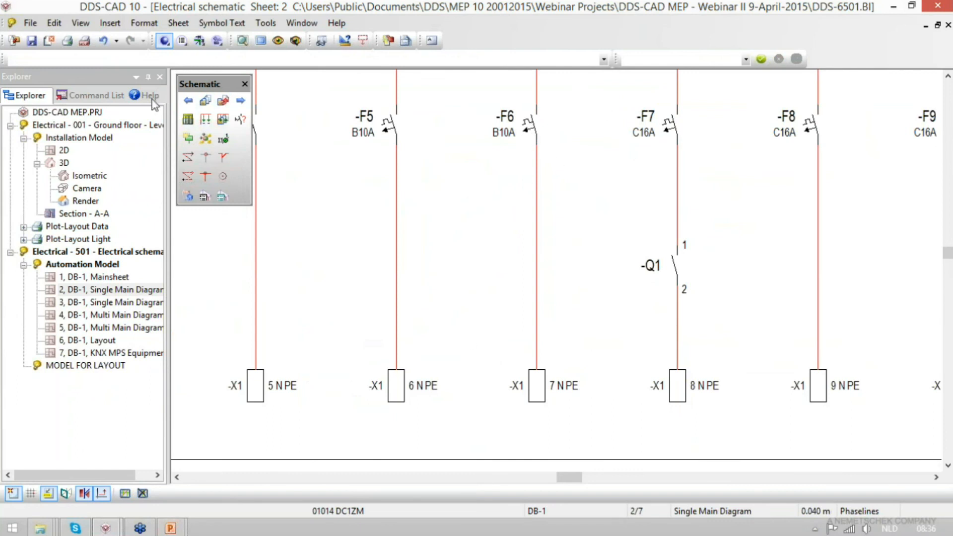
pyautogui.click(188, 119)
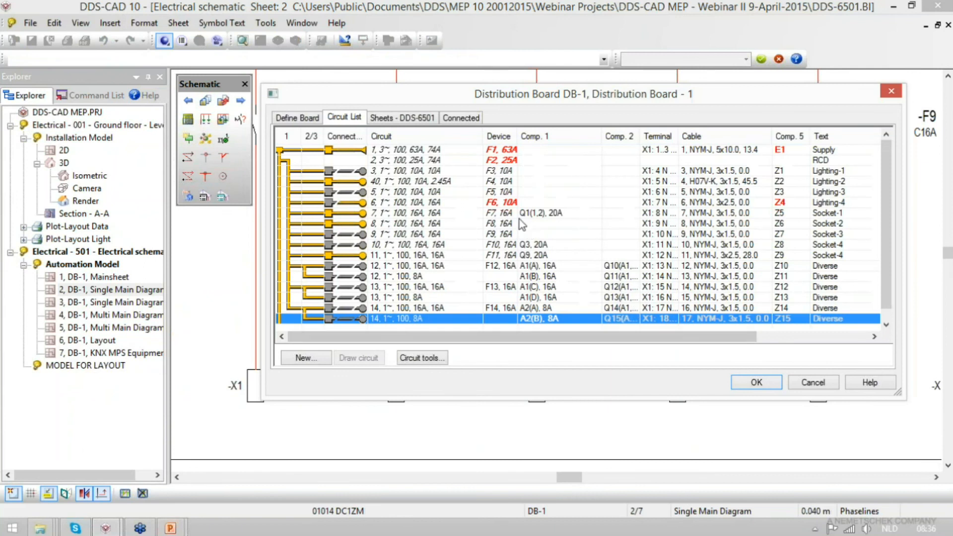
pyautogui.click(549, 205)
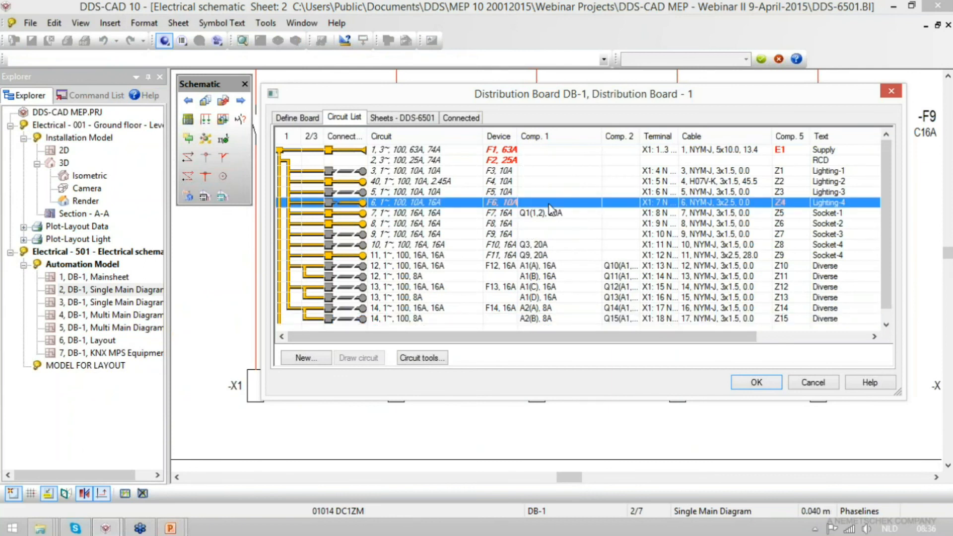
pyautogui.rightClick(550, 208)
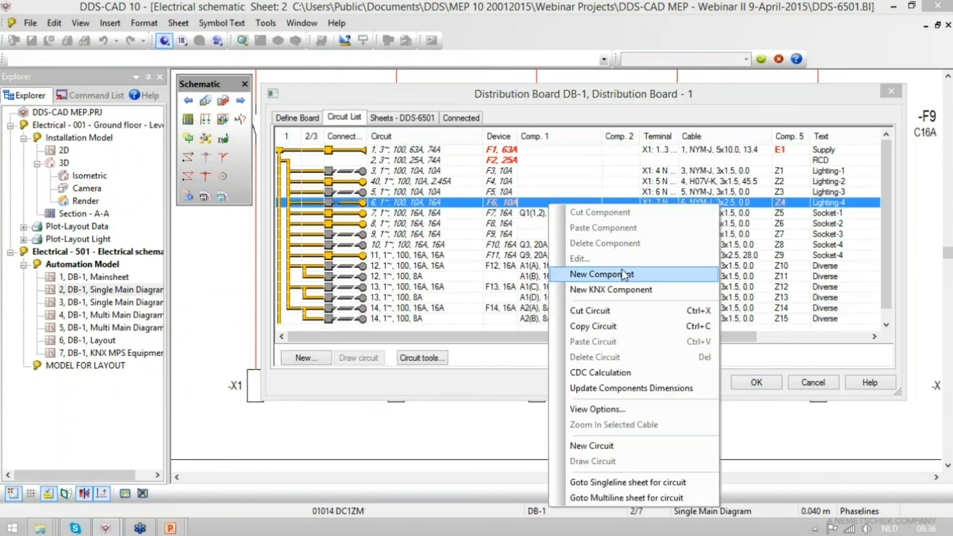
pyautogui.click(635, 215)
pyautogui.click(273, 208)
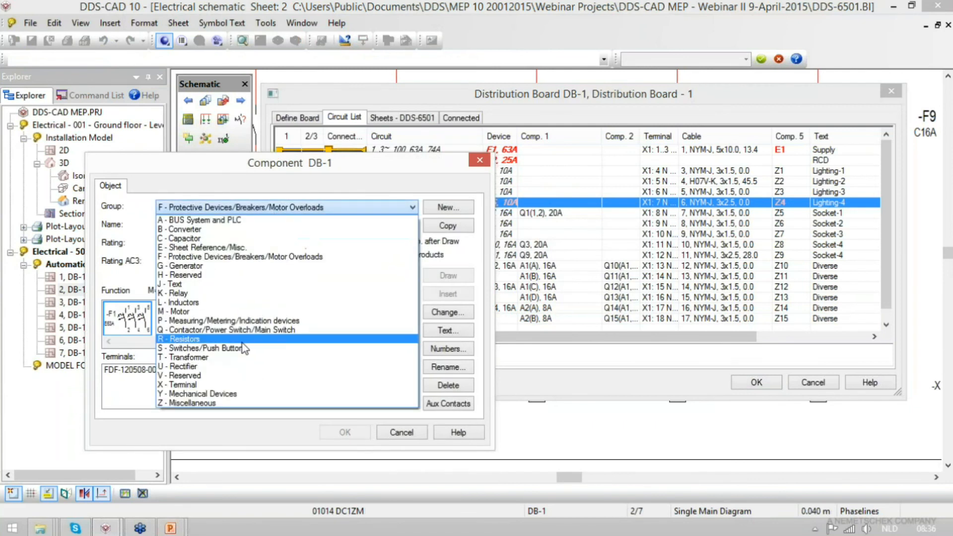
pyautogui.click(246, 330)
pyautogui.click(204, 225)
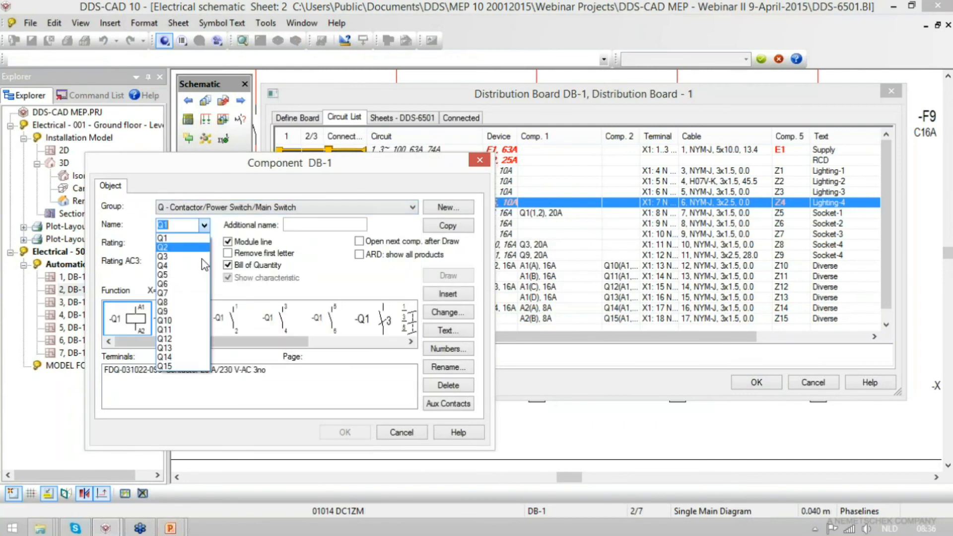
pyautogui.click(201, 357)
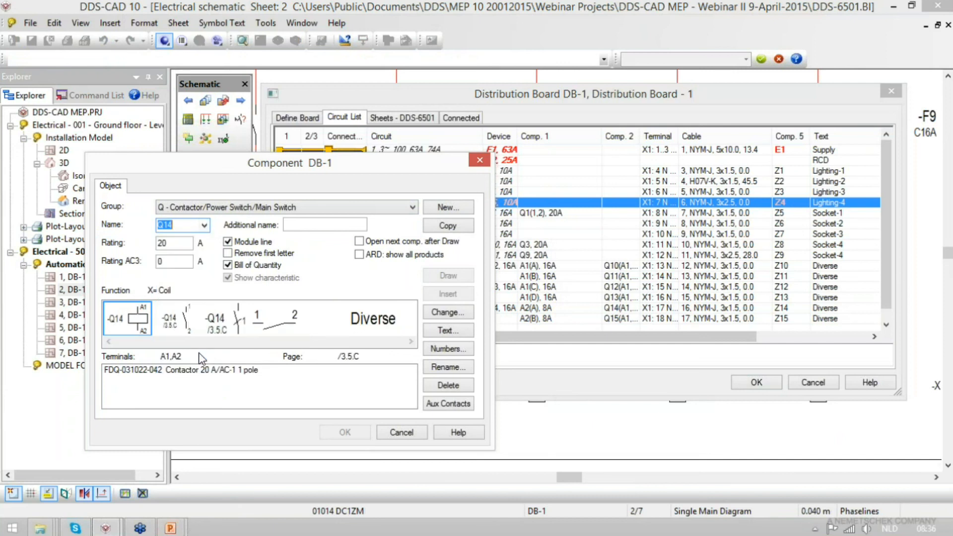
pyautogui.click(187, 330)
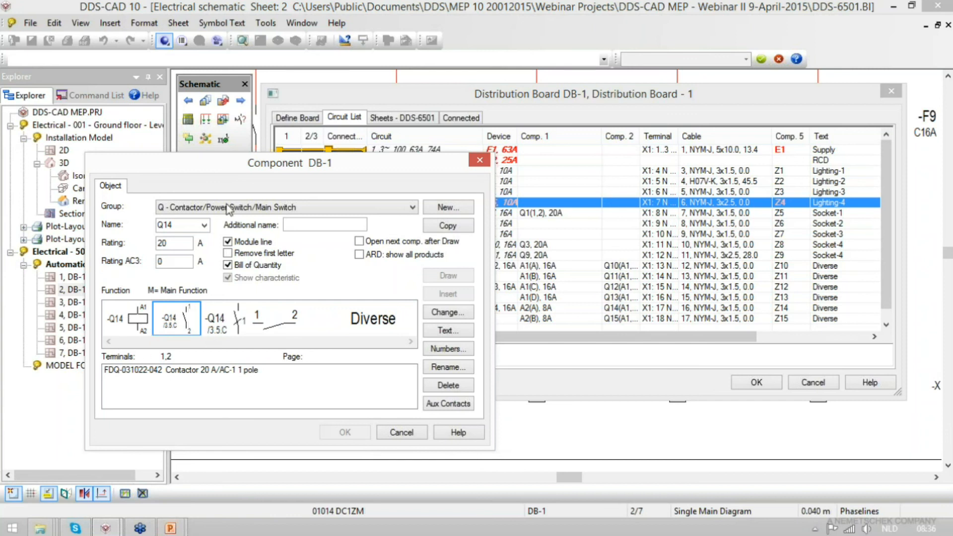
# - Review contactor Q15 and the main contact function of contactor Q11, and close the circuit list
pyautogui.click(204, 225)
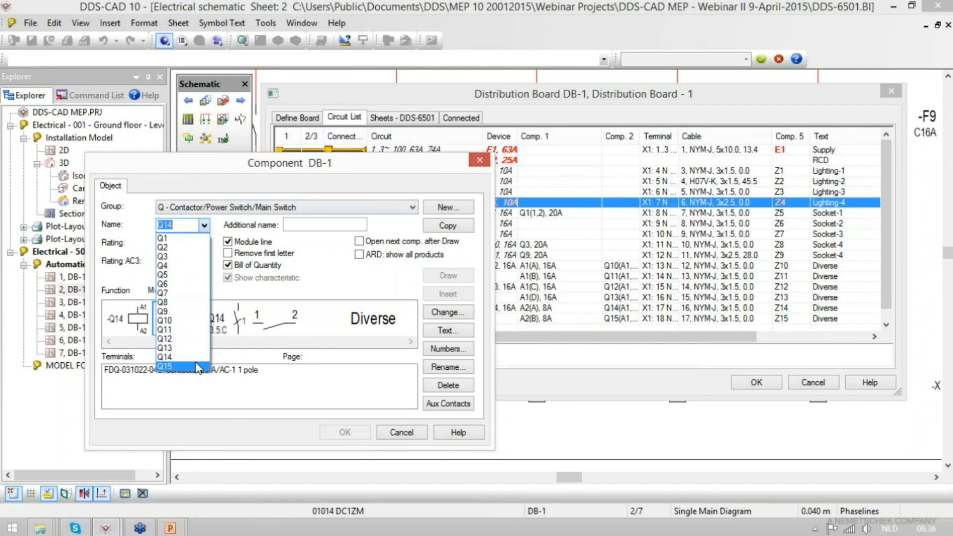
pyautogui.press('Return')
pyautogui.click(204, 226)
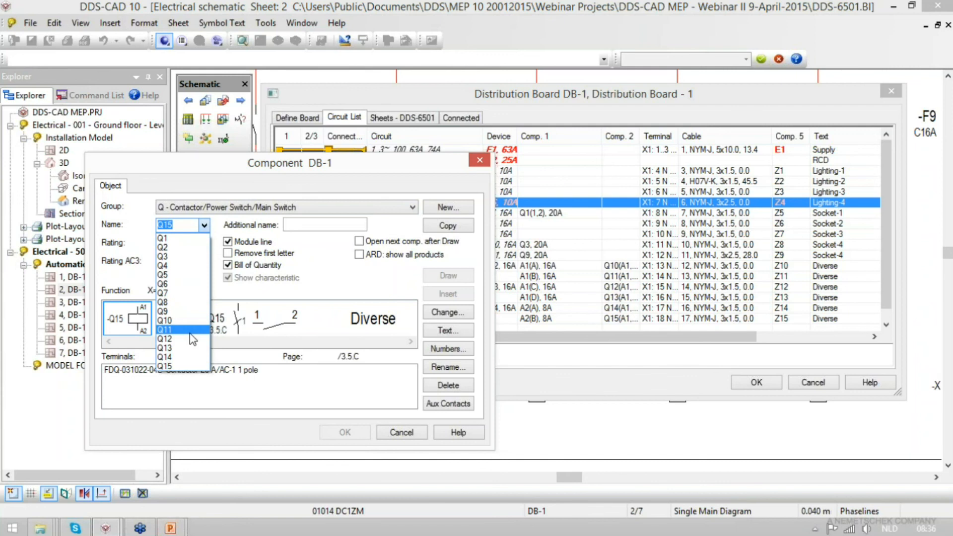
pyautogui.click(190, 333)
pyautogui.doubleClick(178, 326)
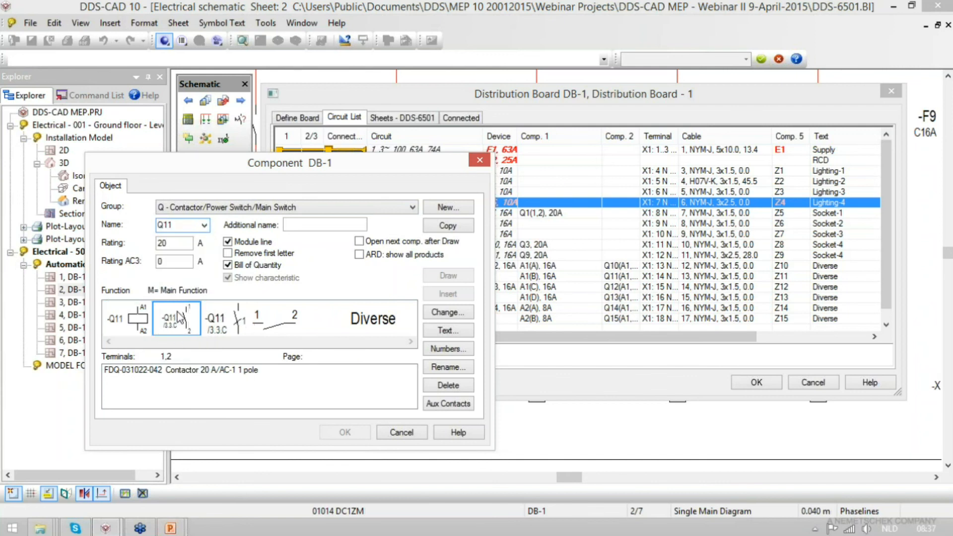
pyautogui.click(755, 383)
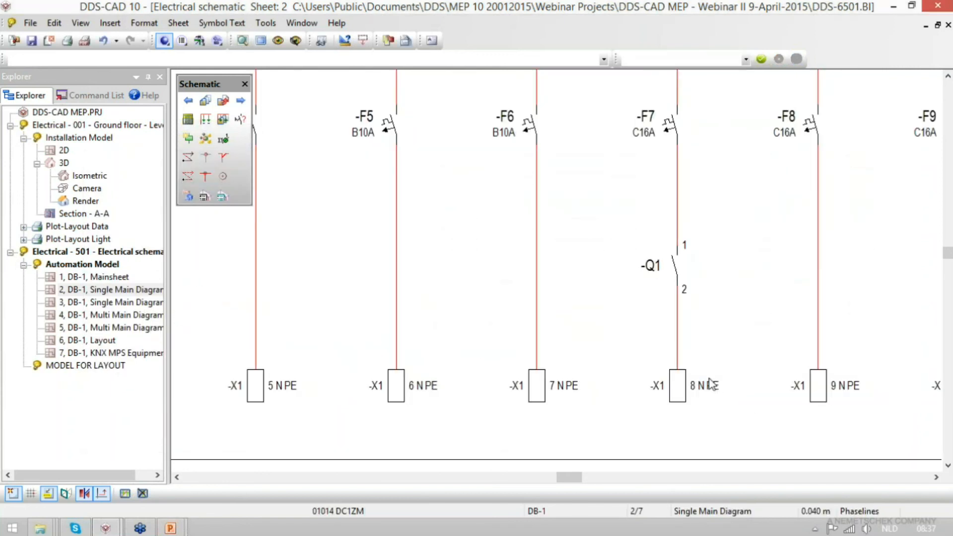
# - Inspect contactor Q1 below breaker F7 on sheet 2 and open that circuit's macro for editing
pyautogui.scroll(5, 723, 267)
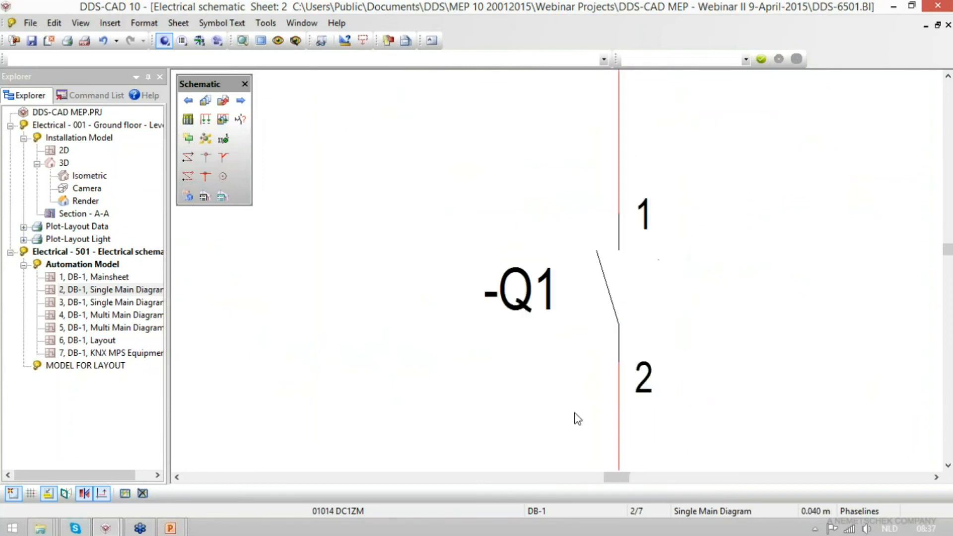
pyautogui.scroll(-1, 494, 333)
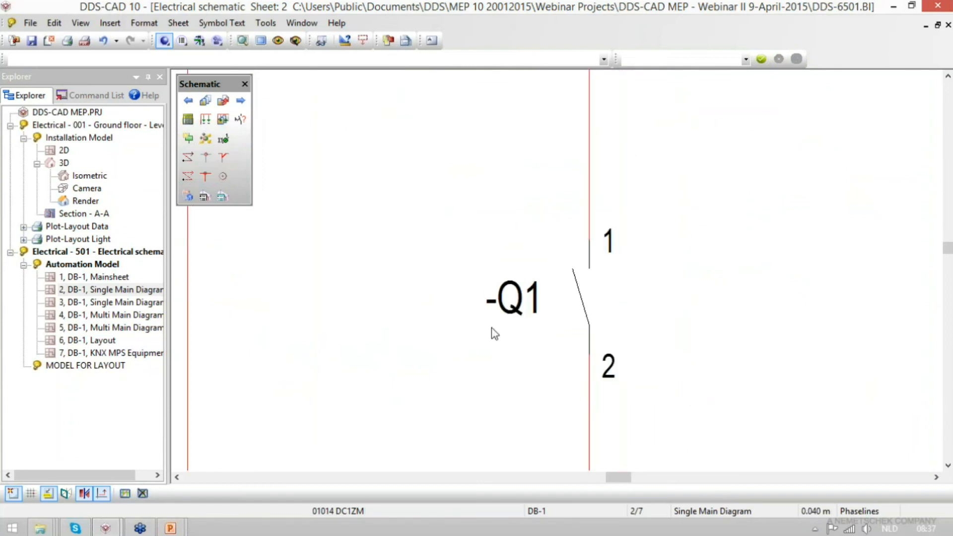
pyautogui.scroll(-3, 492, 329)
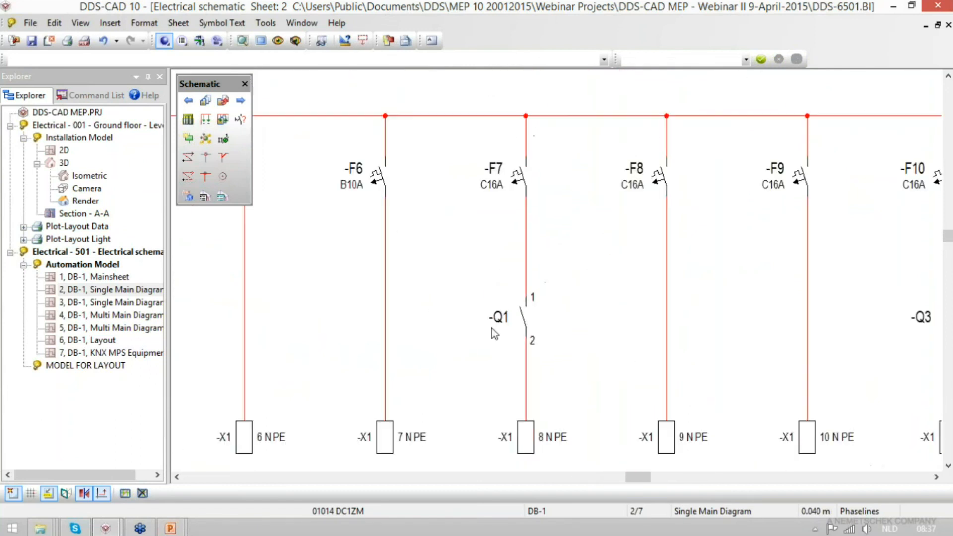
pyautogui.click(505, 320)
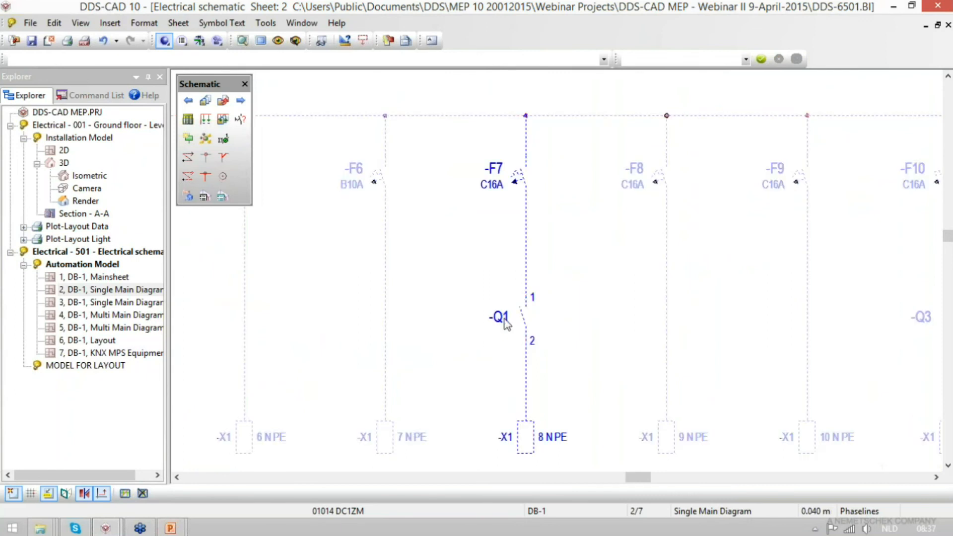
pyautogui.rightClick(505, 322)
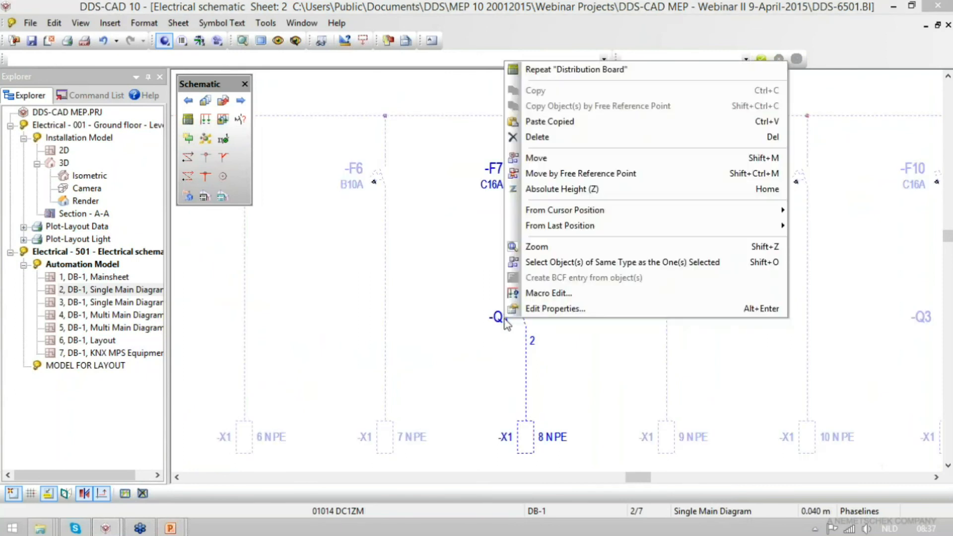
pyautogui.click(559, 297)
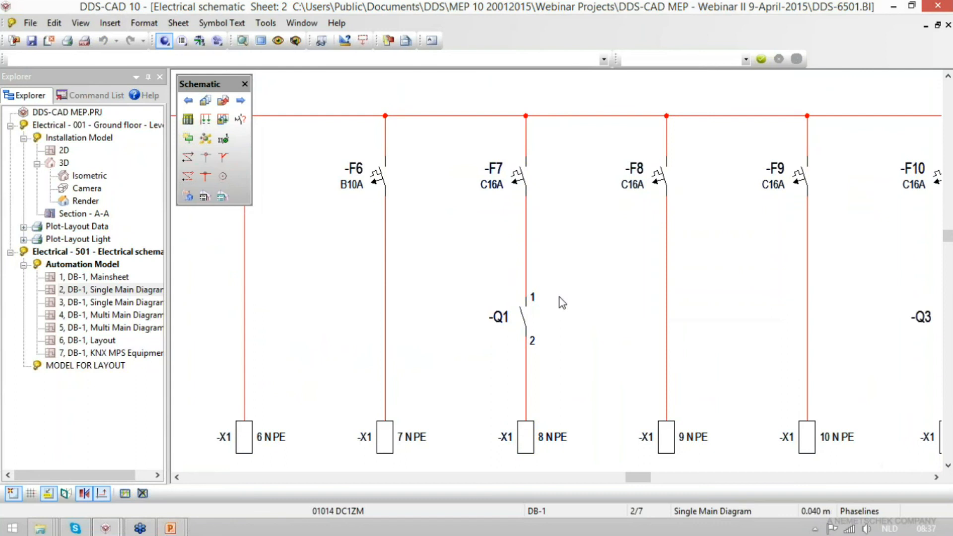
# - Open the mounting model from DB-1's Layout sheet and accept a mounting height of 0.04 inside the switchboard
pyautogui.doubleClick(113, 341)
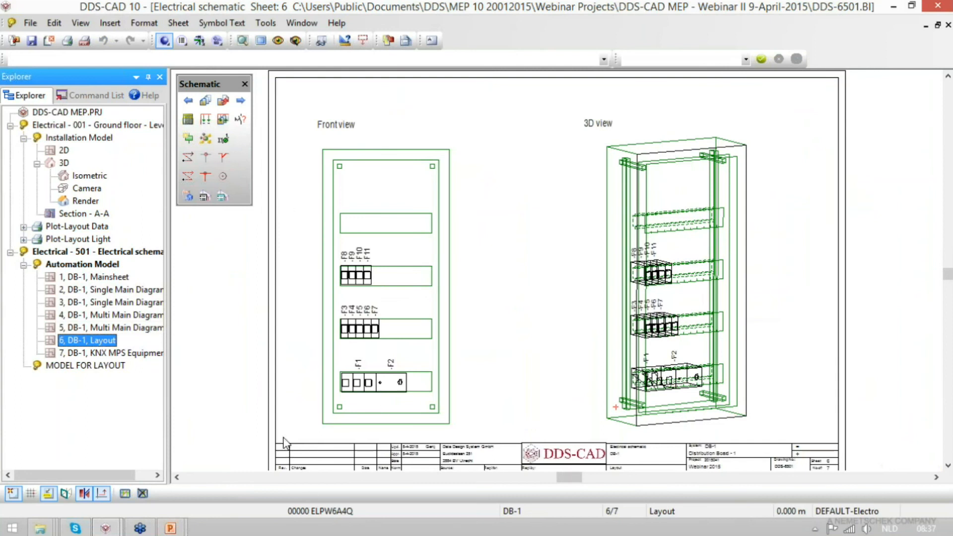
pyautogui.click(200, 41)
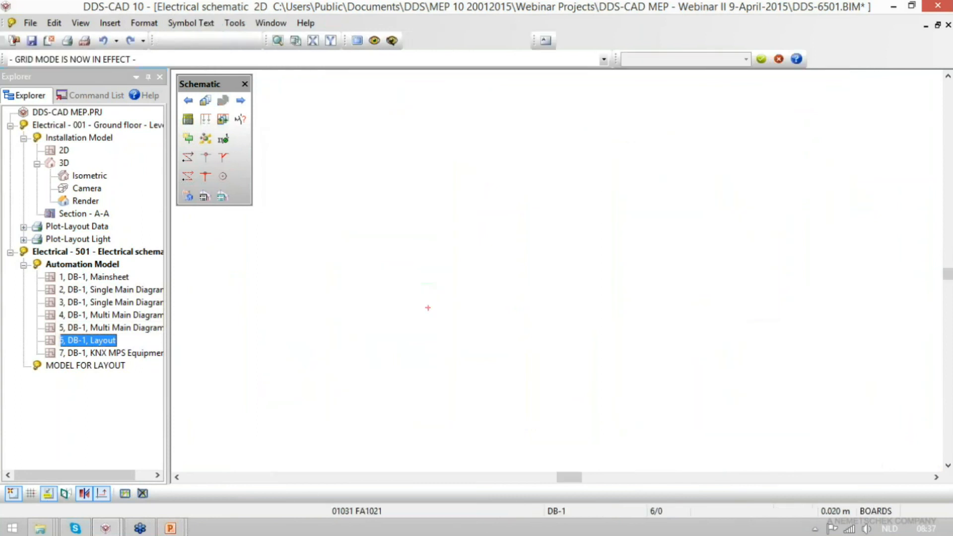
pyautogui.scroll(3, 405, 352)
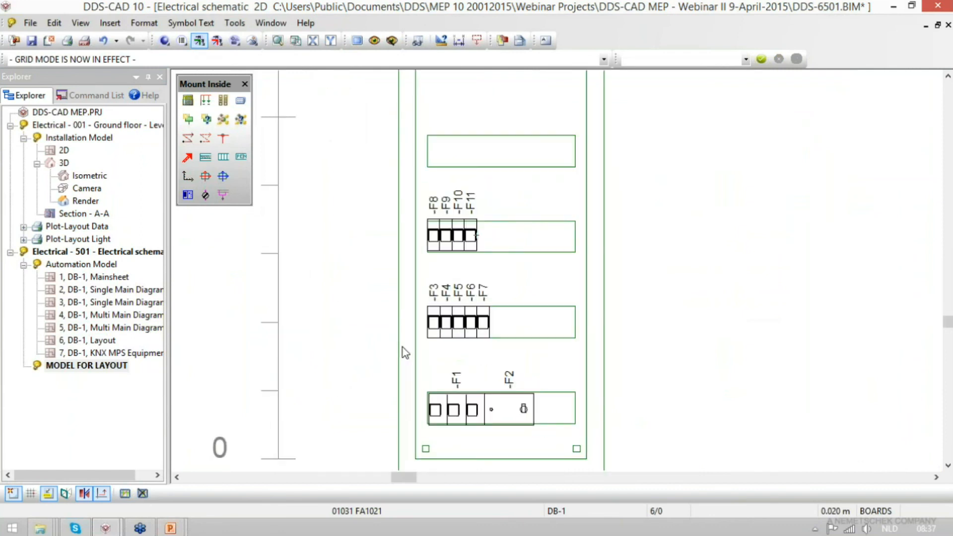
pyautogui.click(206, 119)
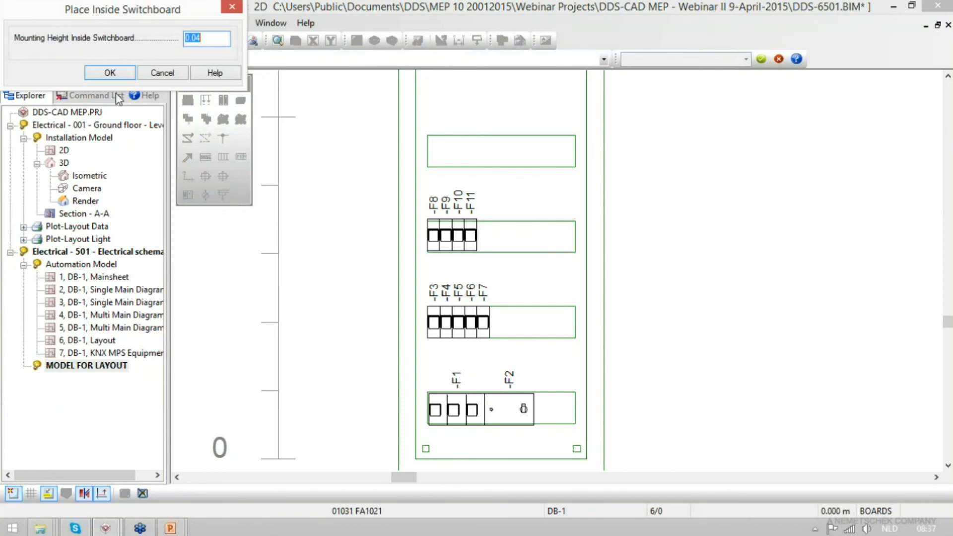
pyautogui.click(101, 75)
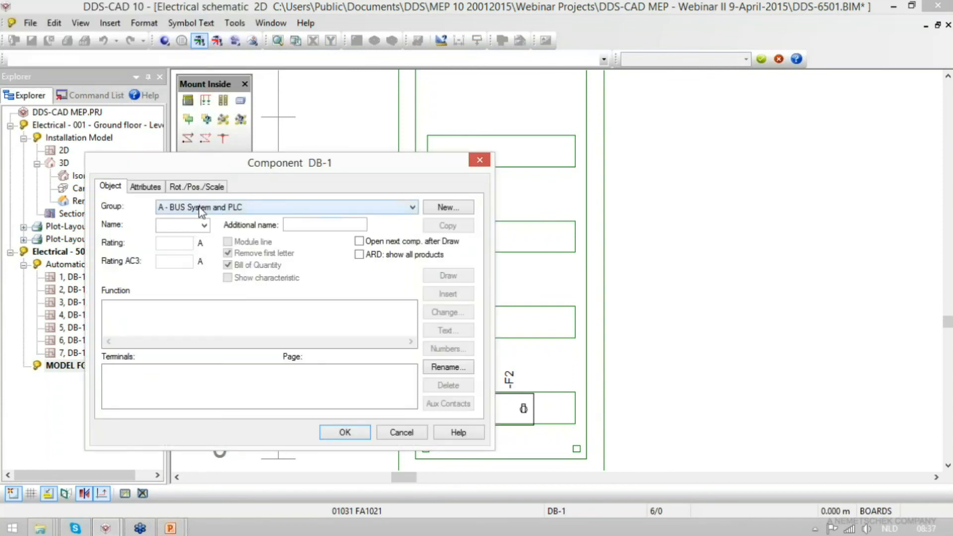
pyautogui.click(199, 206)
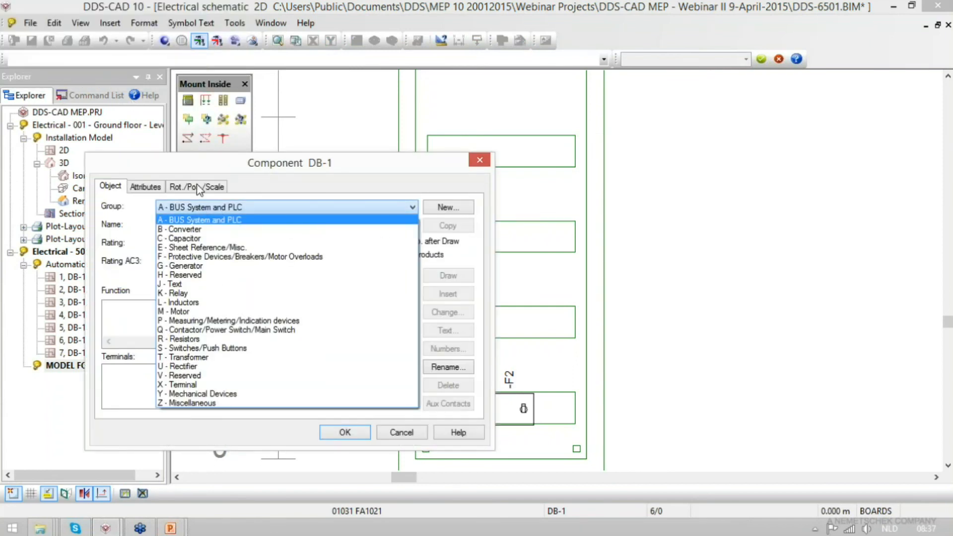
pyautogui.click(206, 126)
pyautogui.press('Escape')
# - Place KNX switch actuator A1 at the left end of the empty rail above breakers F8 to F11
pyautogui.click(226, 123)
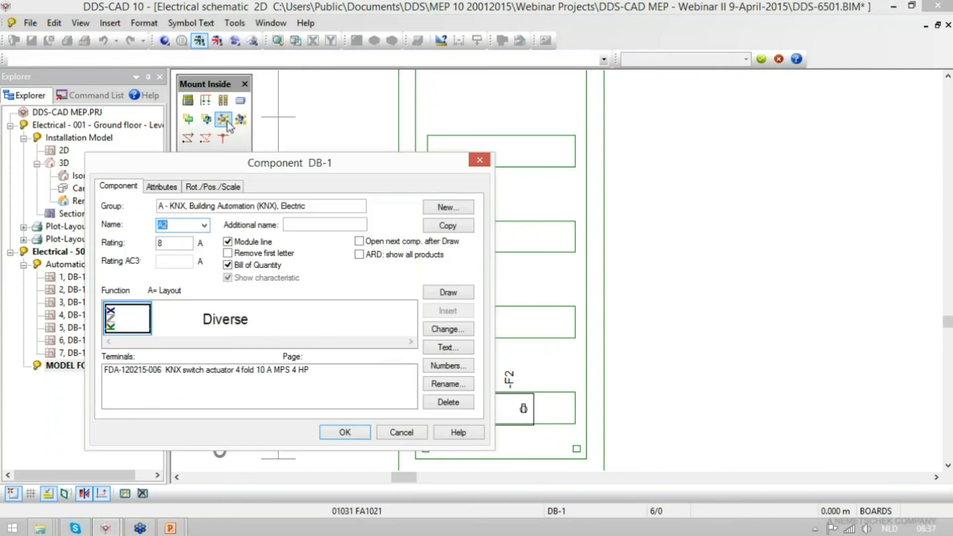
pyautogui.click(204, 225)
pyautogui.click(176, 238)
pyautogui.click(459, 293)
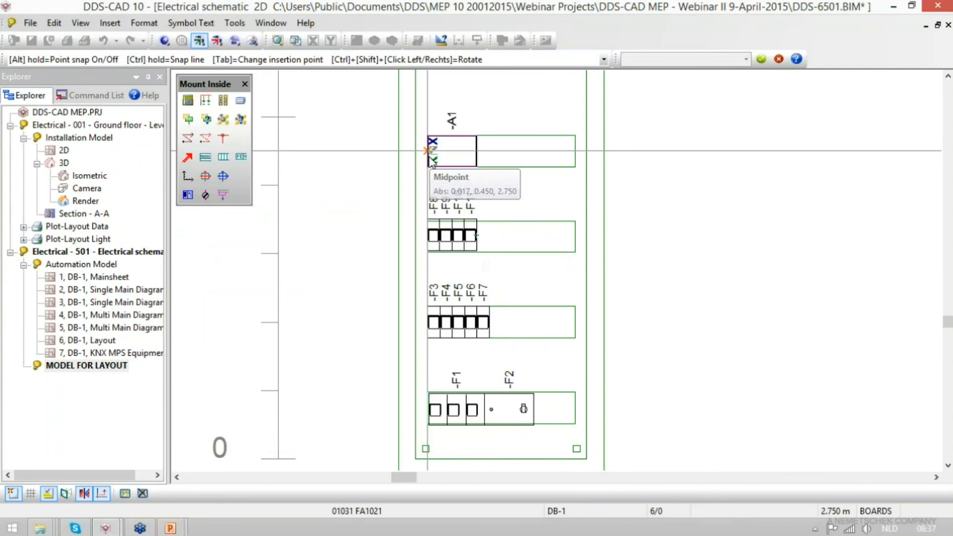
pyautogui.click(432, 143)
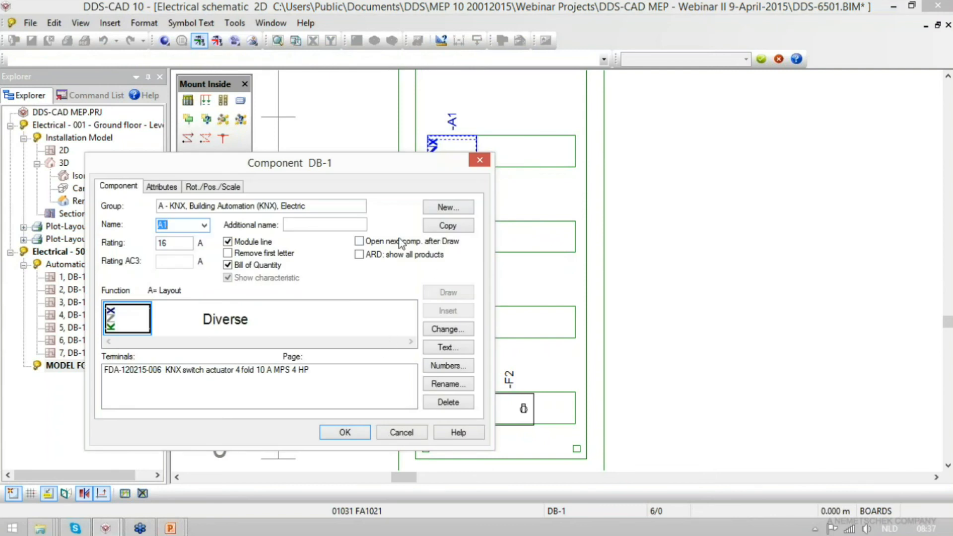
# - Enable opening the next component after drawing, and place KNX switch actuator A2 directly beside A1
pyautogui.click(360, 241)
pyautogui.click(204, 224)
pyautogui.click(167, 242)
pyautogui.click(440, 295)
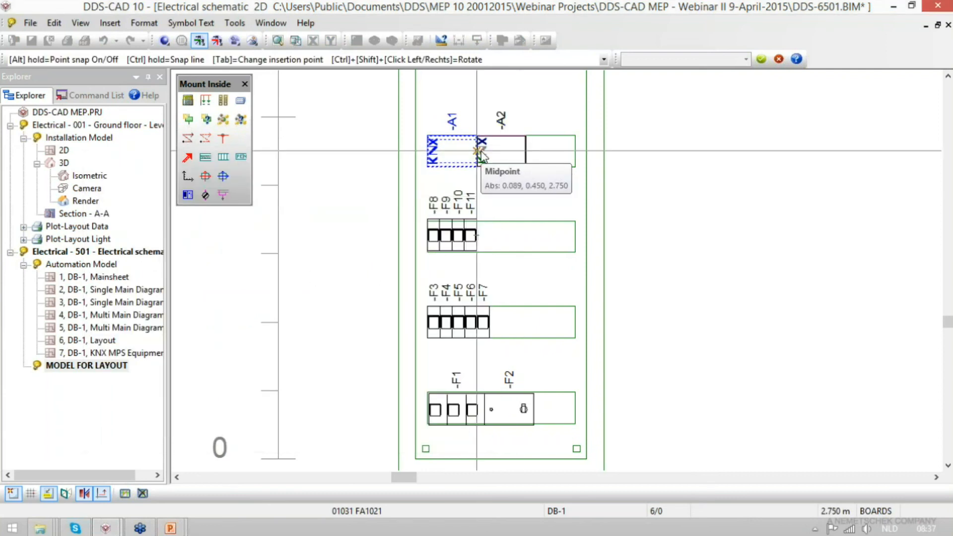
pyautogui.click(477, 151)
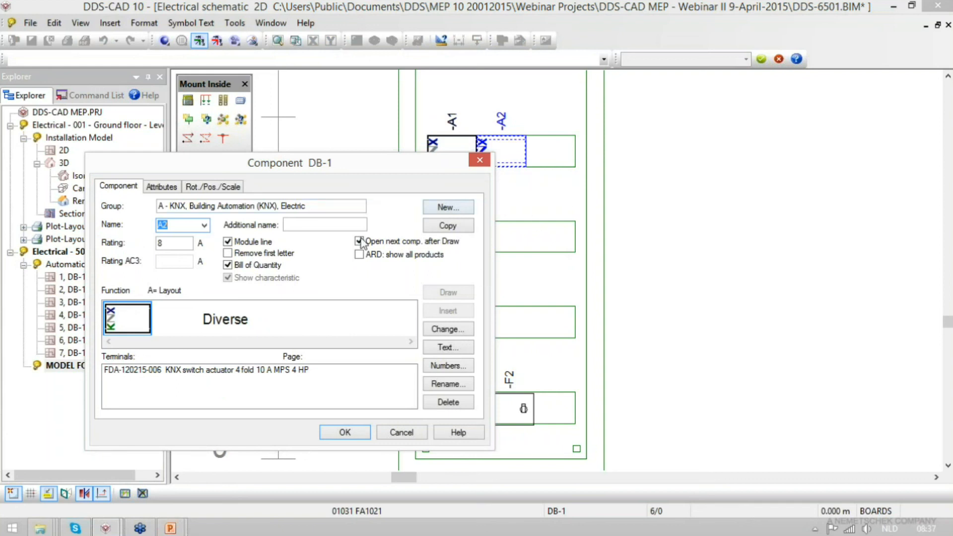
pyautogui.press('Escape')
# - Choose breaker F12 from the protective devices and place it directly beside F11 on the rail
pyautogui.click(185, 122)
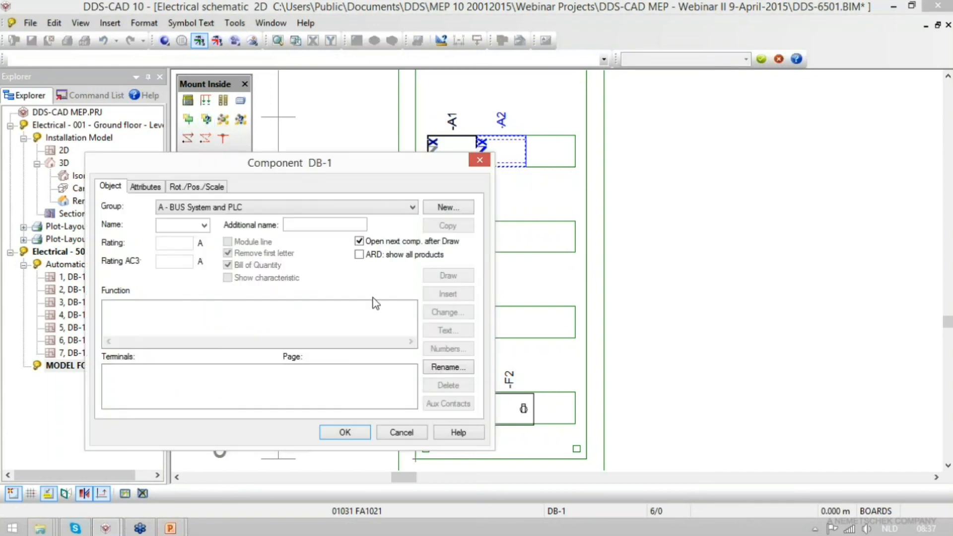
pyautogui.click(216, 207)
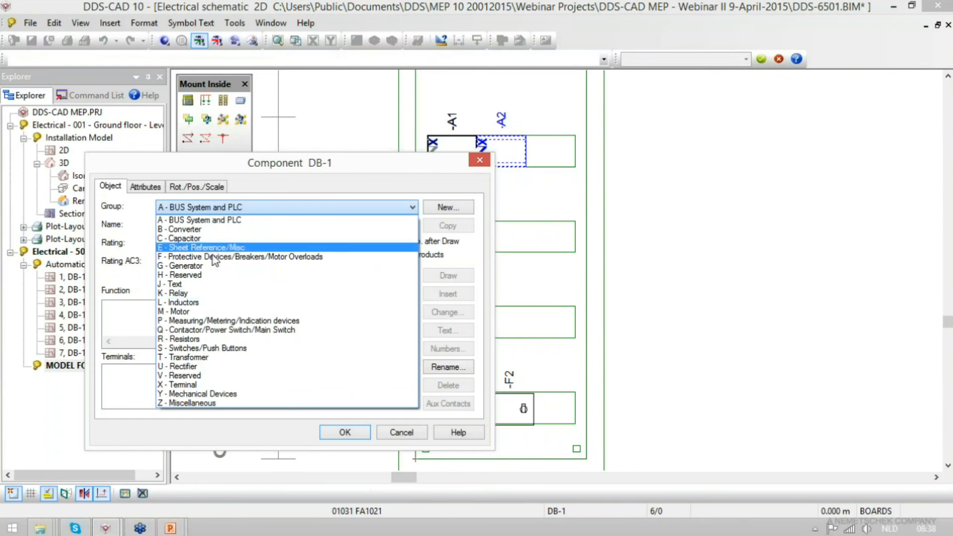
pyautogui.click(253, 257)
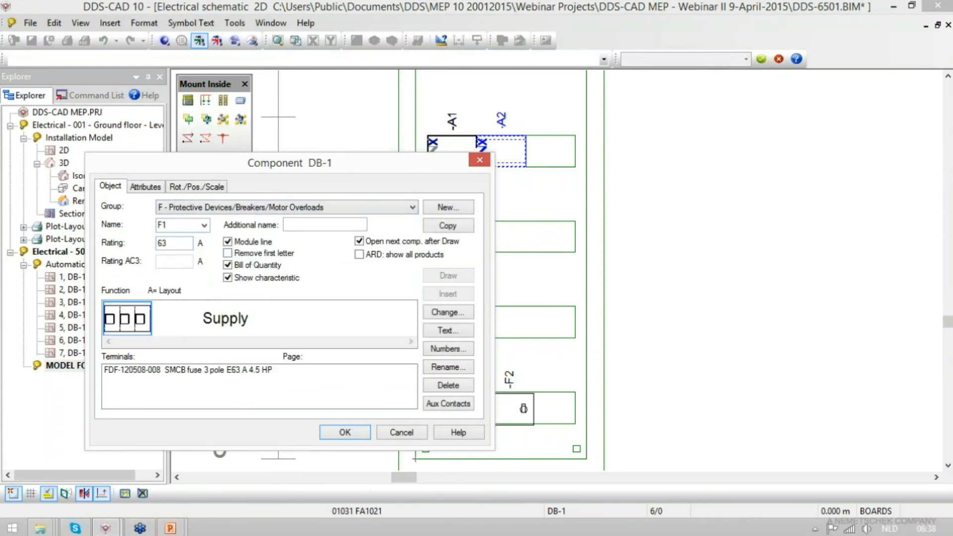
pyautogui.click(204, 224)
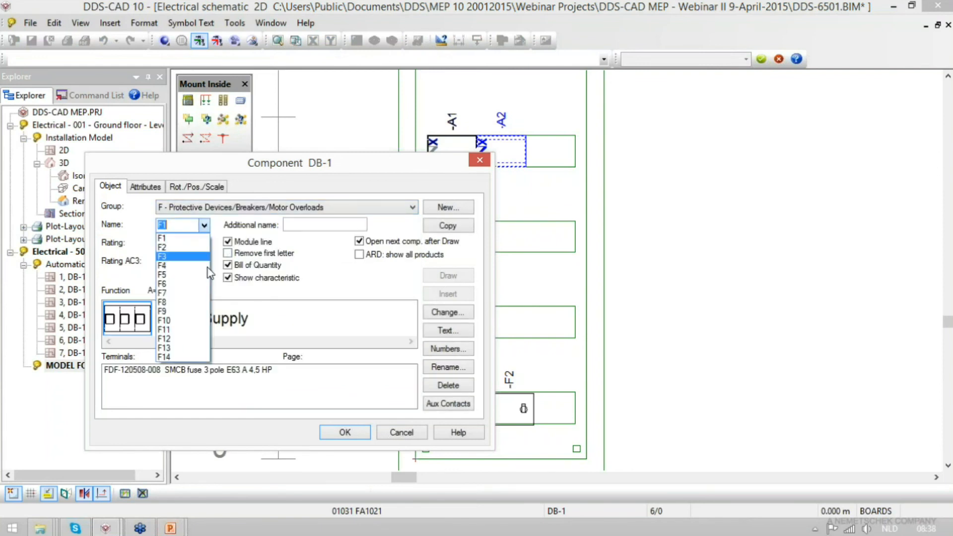
pyautogui.click(201, 340)
pyautogui.click(442, 276)
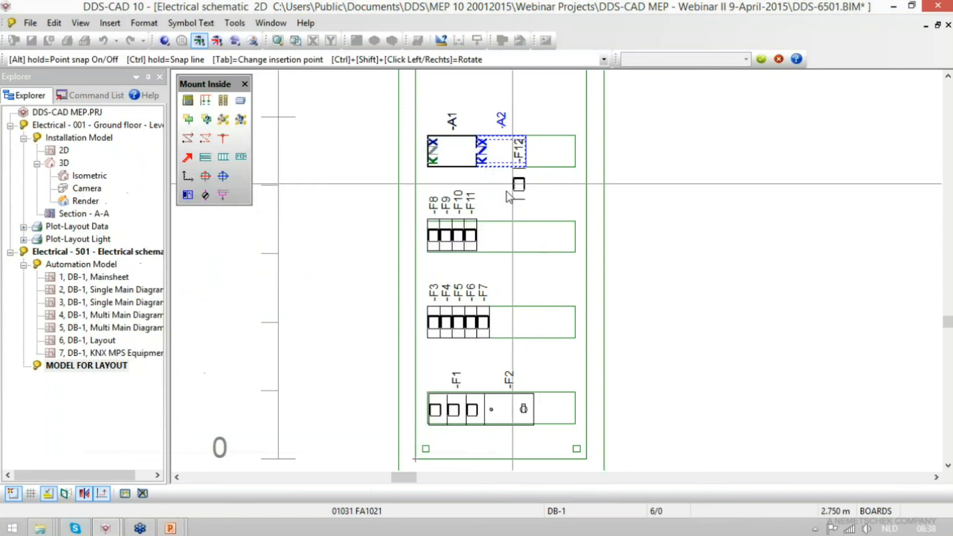
pyautogui.click(477, 235)
# - Place breakers F13 and F14 side by side after F12 on the same rail, and finish placing components
pyautogui.click(452, 272)
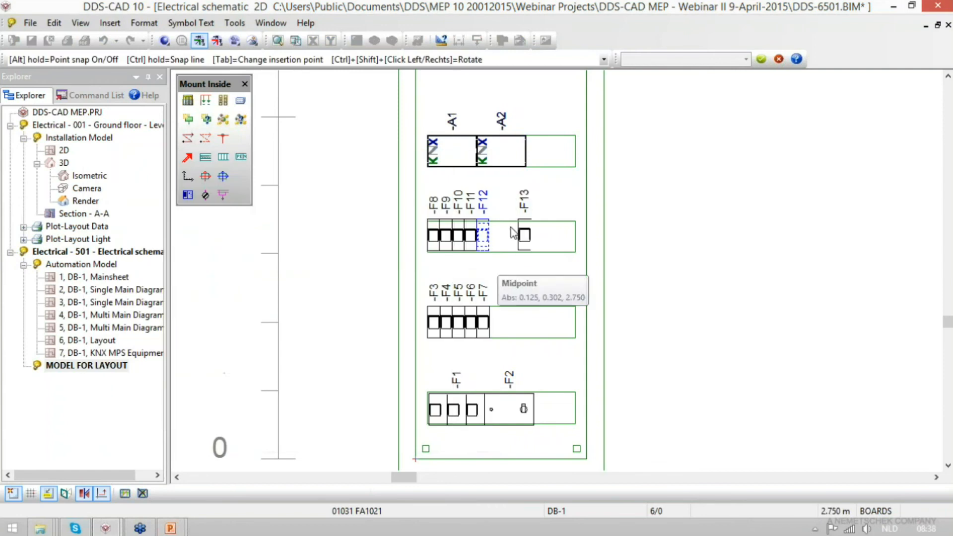
pyautogui.click(514, 234)
pyautogui.click(447, 272)
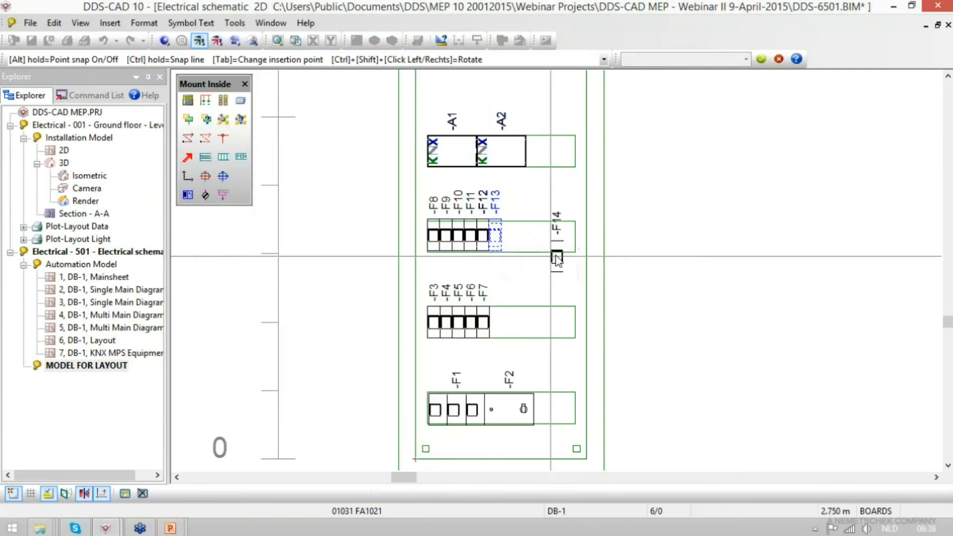
pyautogui.click(503, 231)
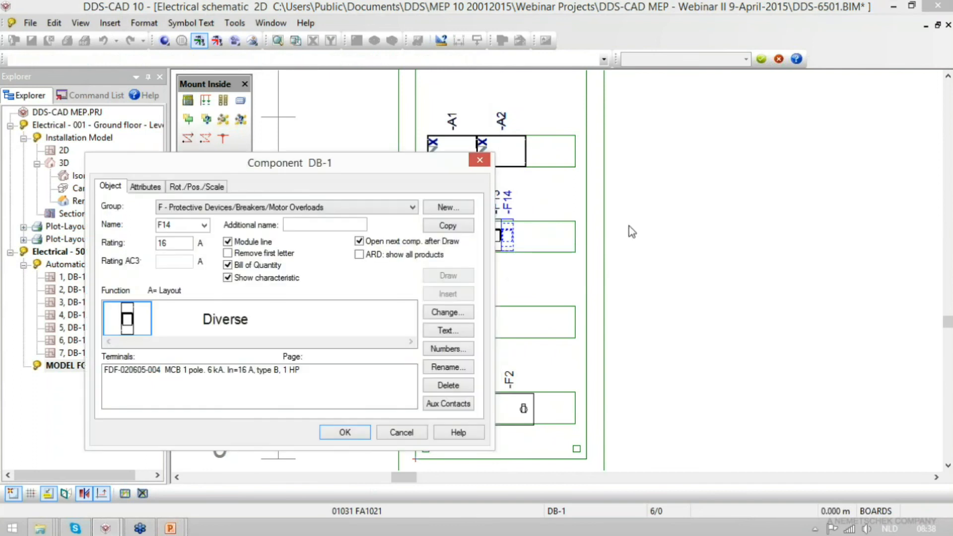
pyautogui.press('Escape')
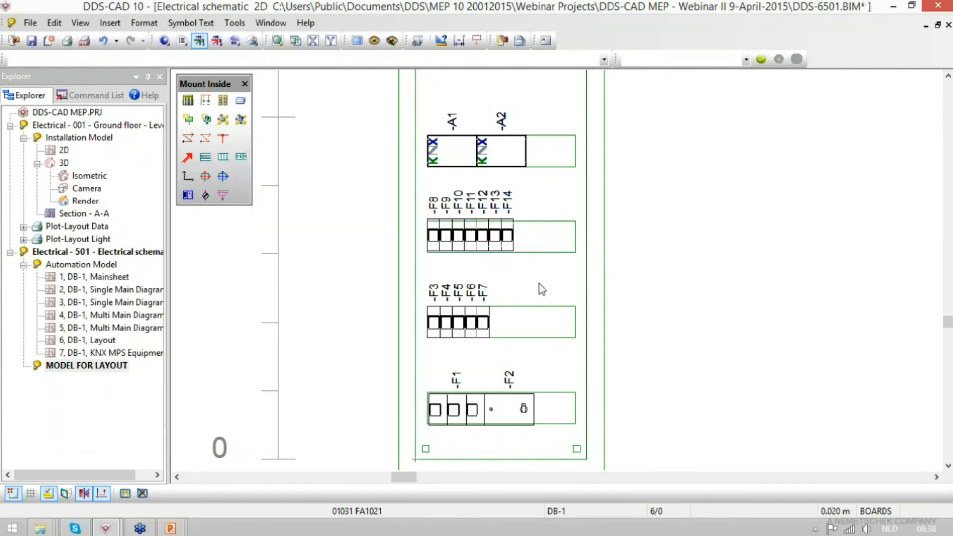
# - Save the layout model and switch out of the Mount Inside mode
pyautogui.hotkey('ctrl', 's')
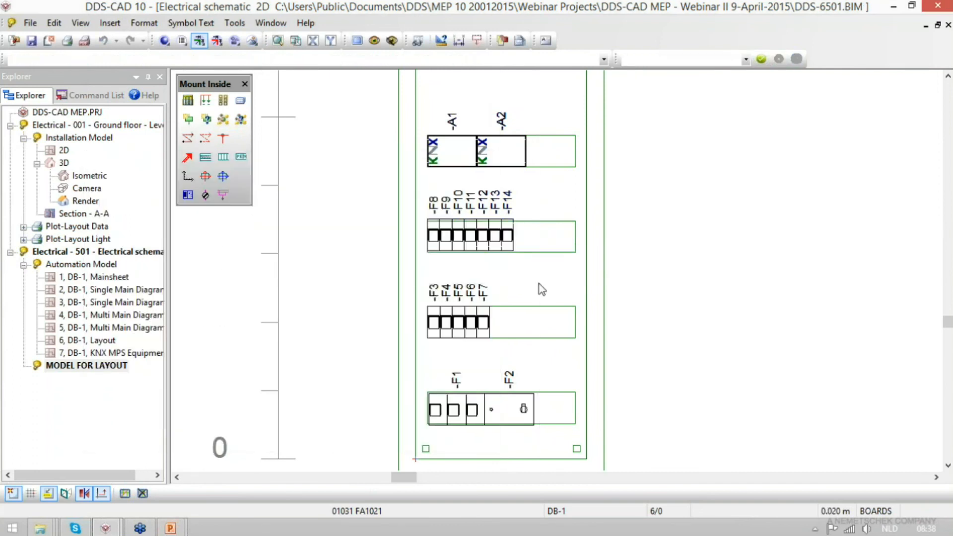
pyautogui.click(182, 41)
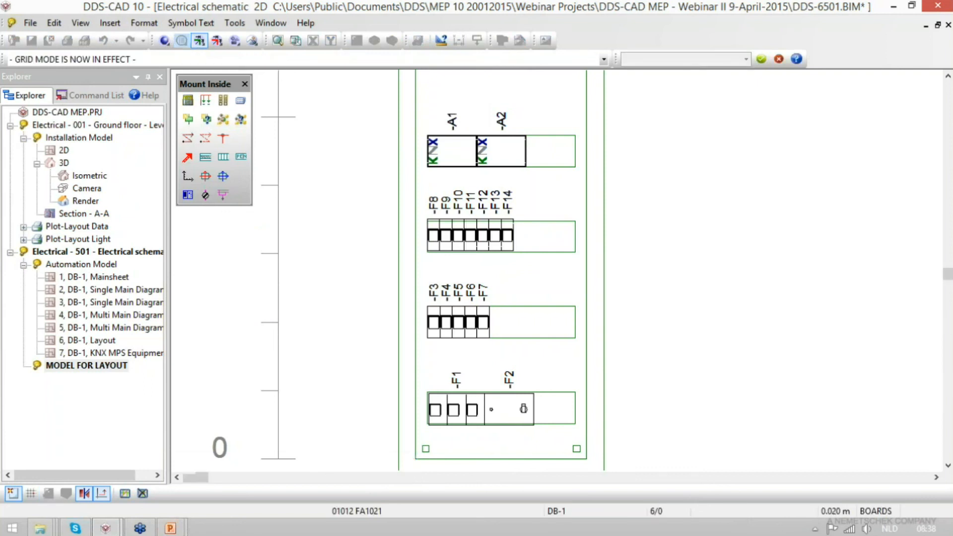
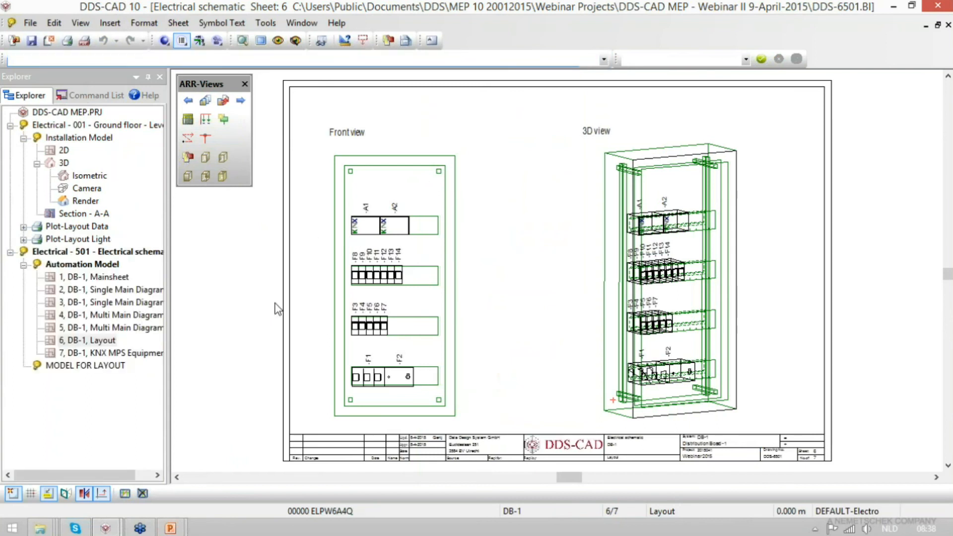
# - Check the properties of the DB-1 cable beside the DB-1.40.4 switch in the 2D floor plan and view the MDB-1 circuit list
pyautogui.doubleClick(64, 150)
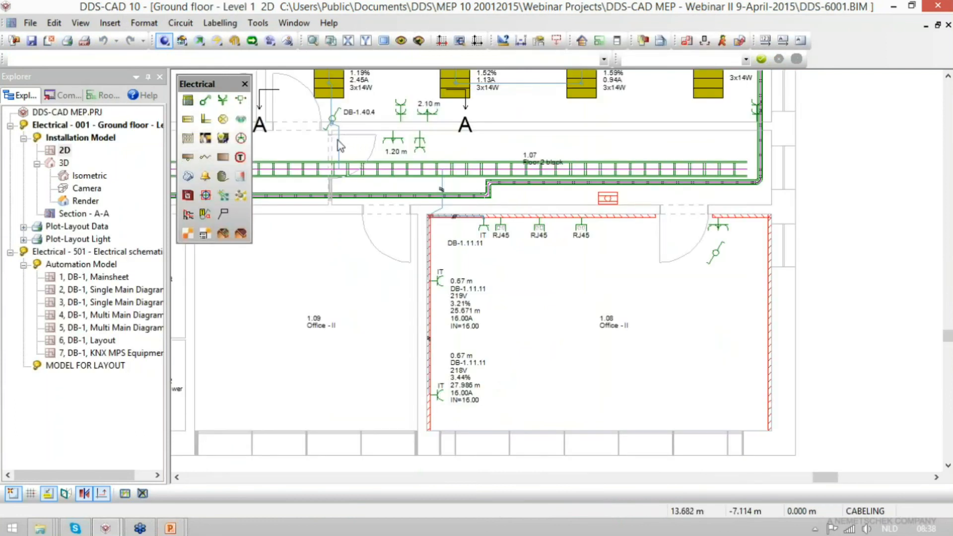
pyautogui.click(338, 140)
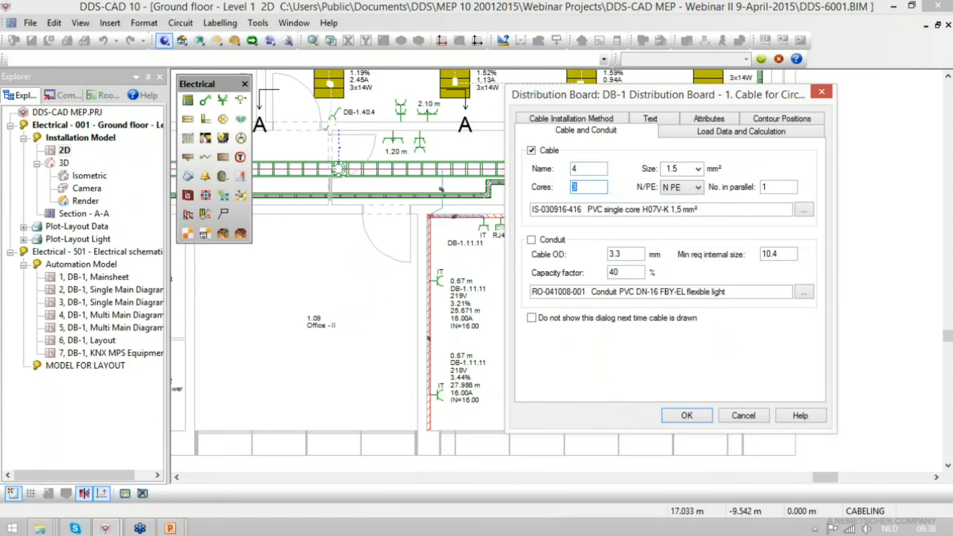
pyautogui.press('Return')
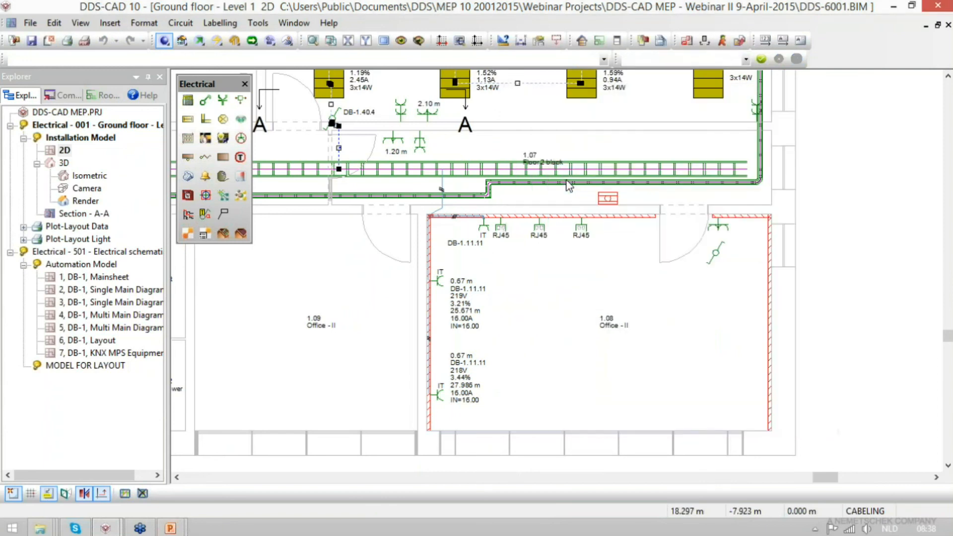
pyautogui.click(190, 103)
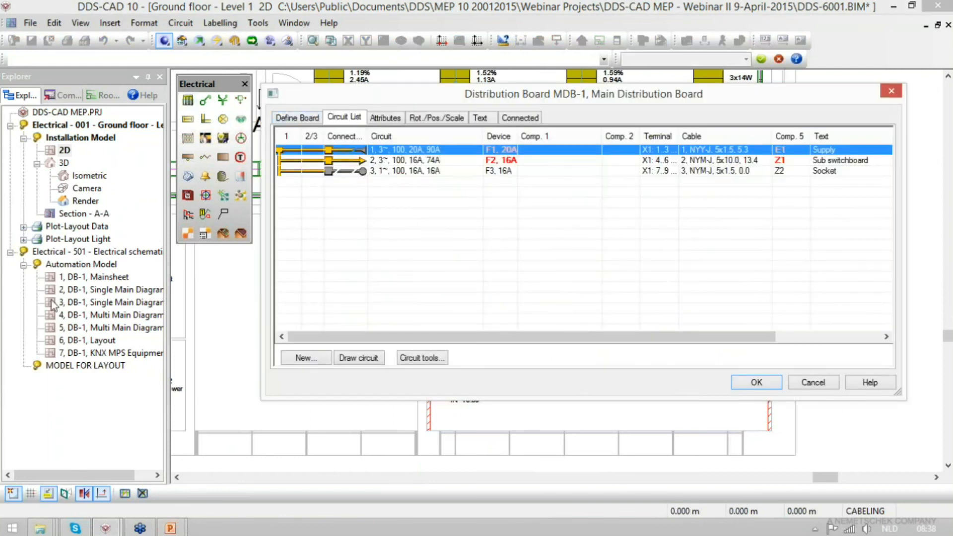
pyautogui.press('Escape')
# - In the DB-1 circuit list, move circuits 11 to 14 ahead of the RCD circuit, directly after the supply
pyautogui.doubleClick(110, 289)
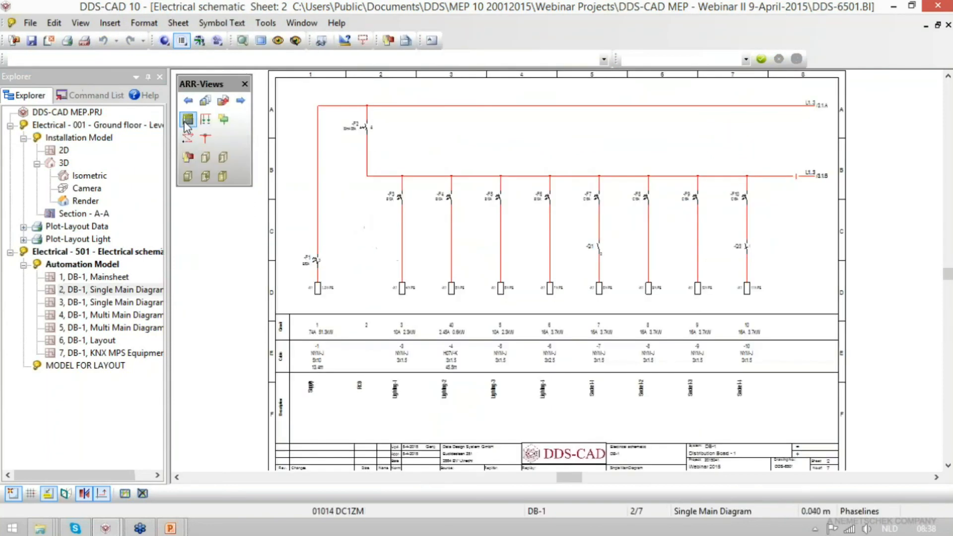
pyautogui.click(187, 123)
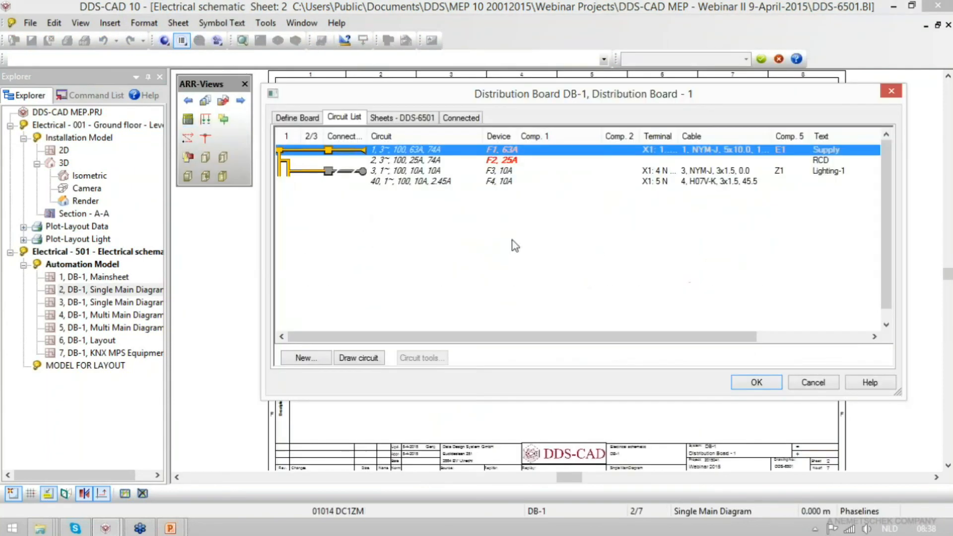
pyautogui.click(388, 184)
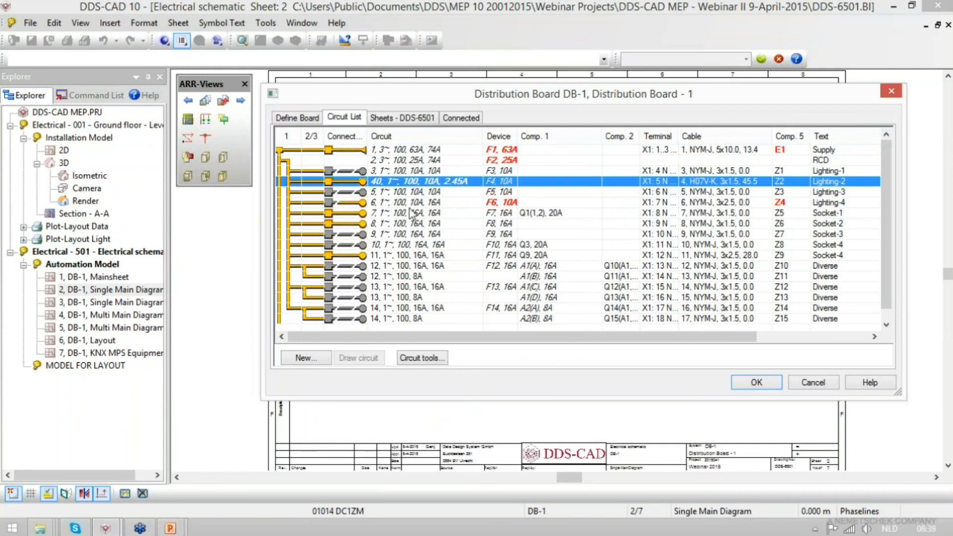
pyautogui.click(364, 255)
pyautogui.keyDown('shift'); pyautogui.click(357, 318); pyautogui.keyUp('shift')
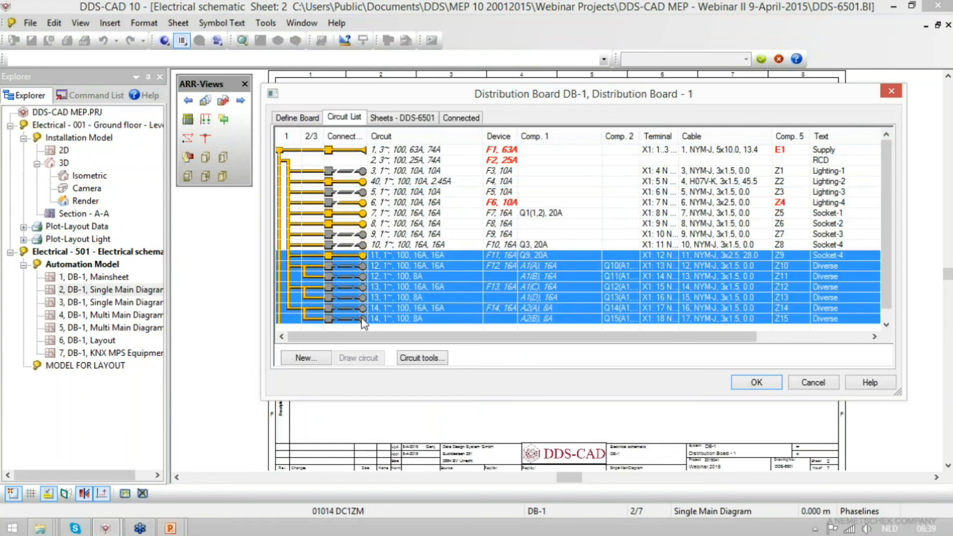
pyautogui.press('Delete')
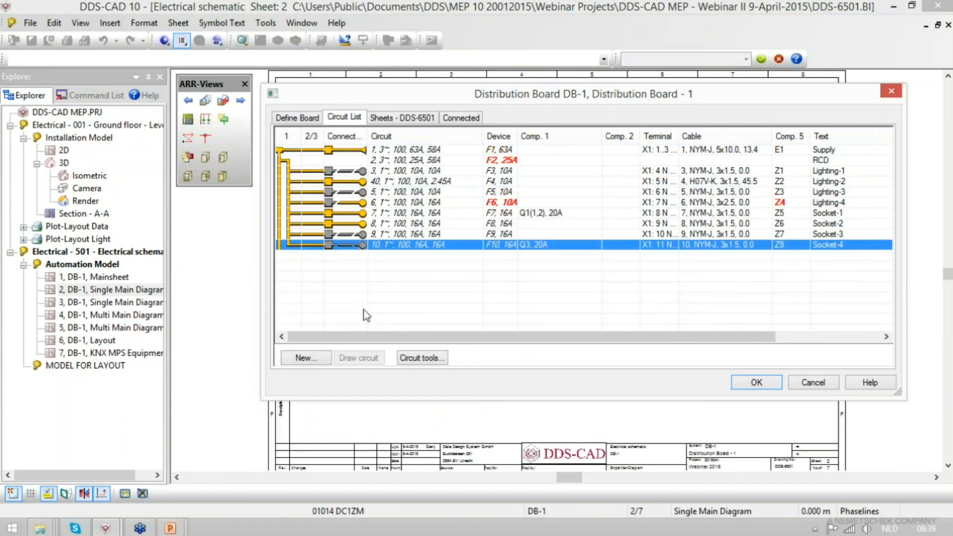
pyautogui.click(285, 161)
pyautogui.hotkey('ctrl', 'v')
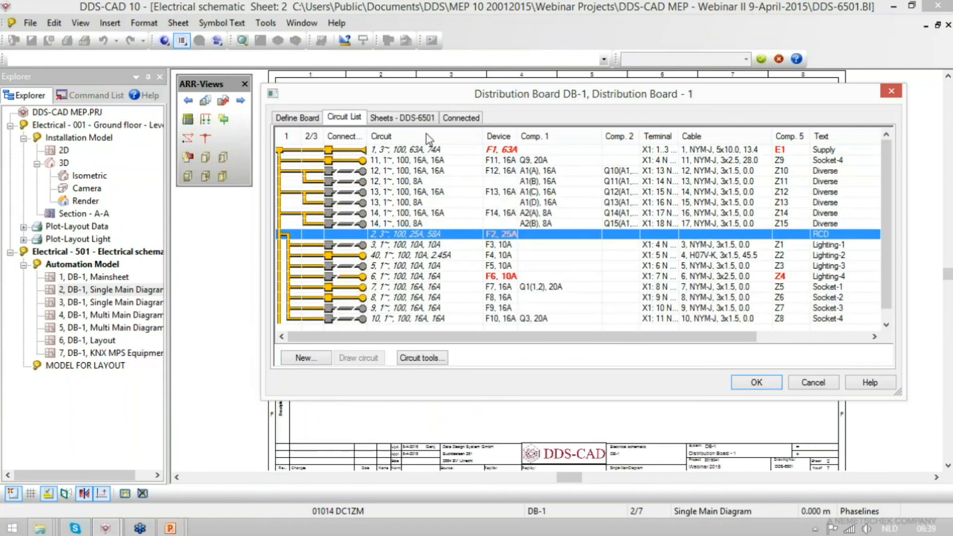
# - Renumber all circuits and all cables in the DB-1 circuit list, starting at 1
pyautogui.click(422, 358)
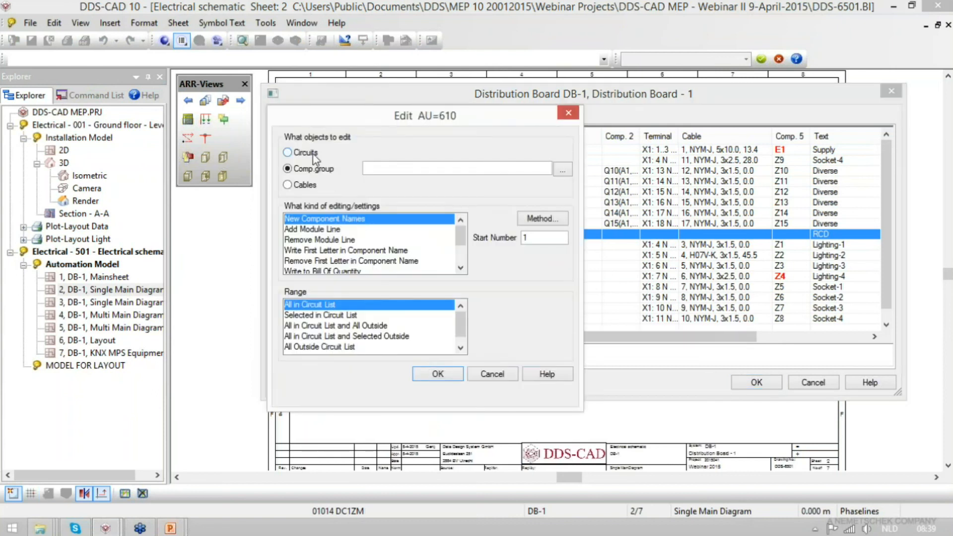
pyautogui.click(313, 154)
pyautogui.click(437, 374)
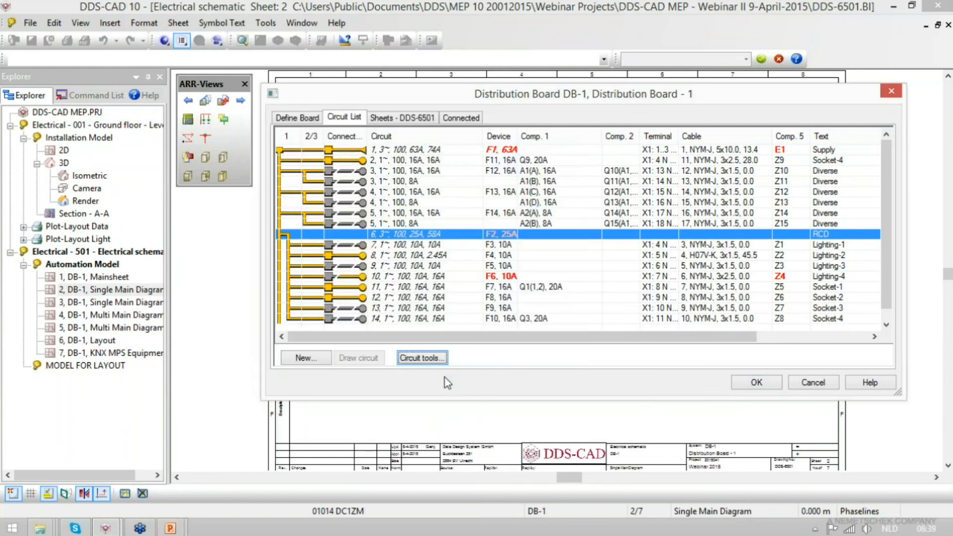
pyautogui.click(419, 358)
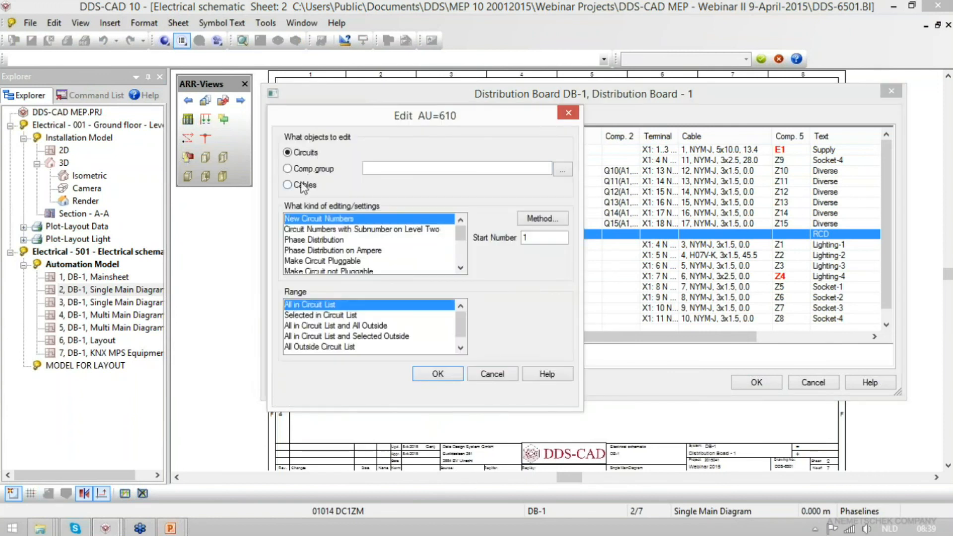
pyautogui.click(303, 185)
pyautogui.click(436, 374)
# - Assign new names to all F components in the circuit list, starting at F100, and apply the board changes
pyautogui.click(422, 358)
pyautogui.click(304, 185)
pyautogui.click(318, 168)
pyautogui.click(378, 168)
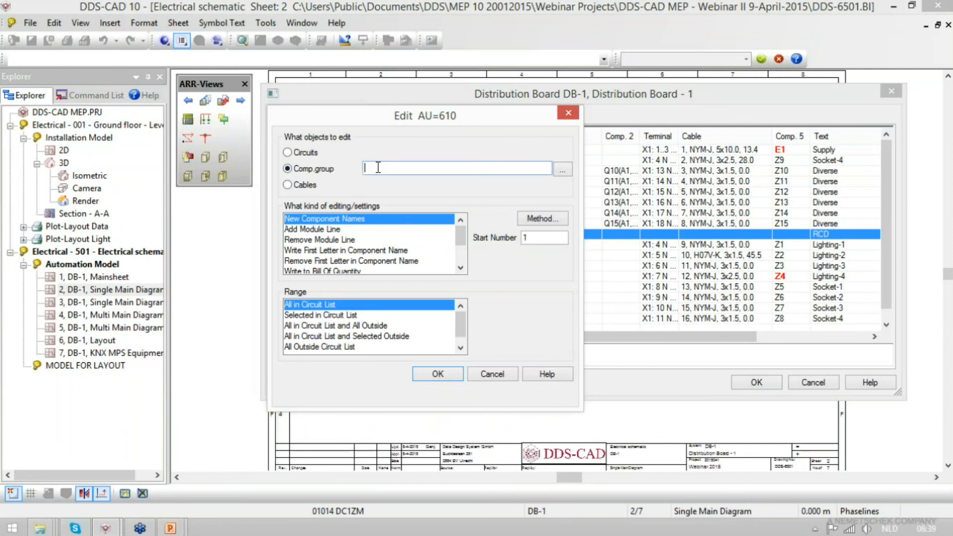
pyautogui.write('00')
pyautogui.click(436, 374)
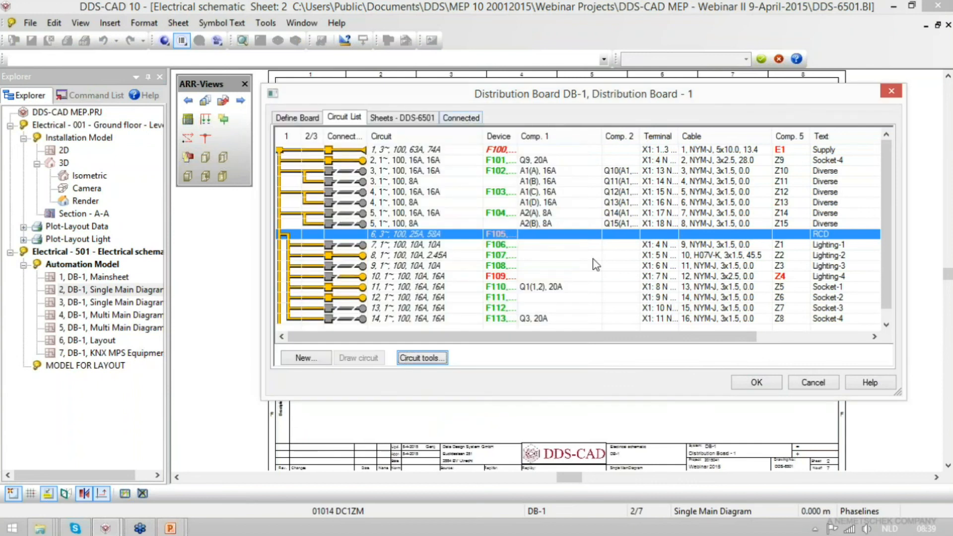
pyautogui.click(756, 386)
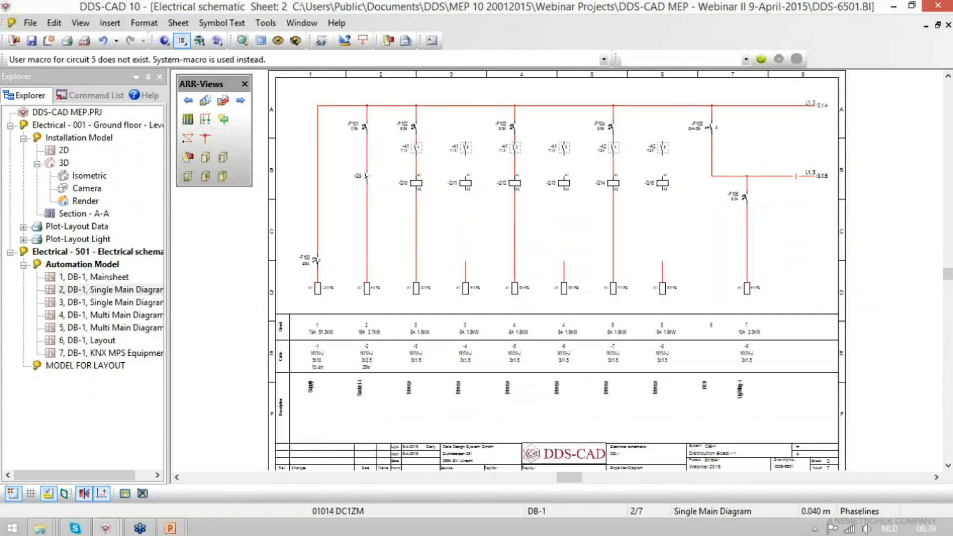
# - Review the second single main diagram sheet of DB-1 and the lighting cable's properties in the 2D floor plan
pyautogui.click(188, 100)
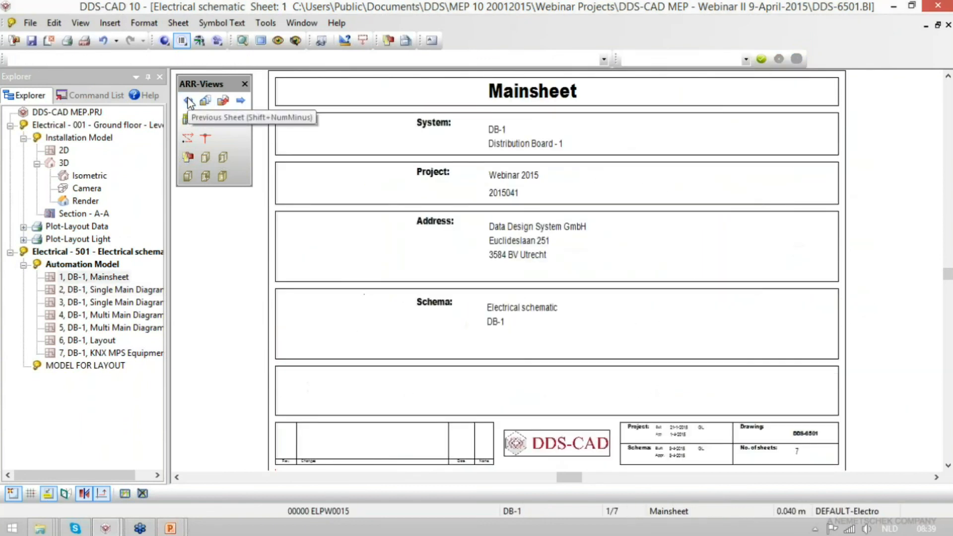
pyautogui.doubleClick(158, 302)
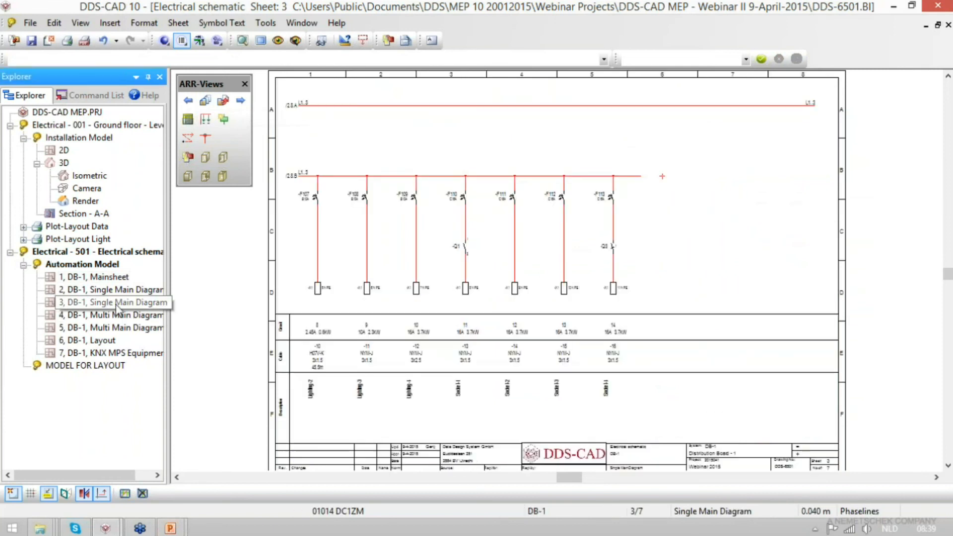
pyautogui.doubleClick(63, 150)
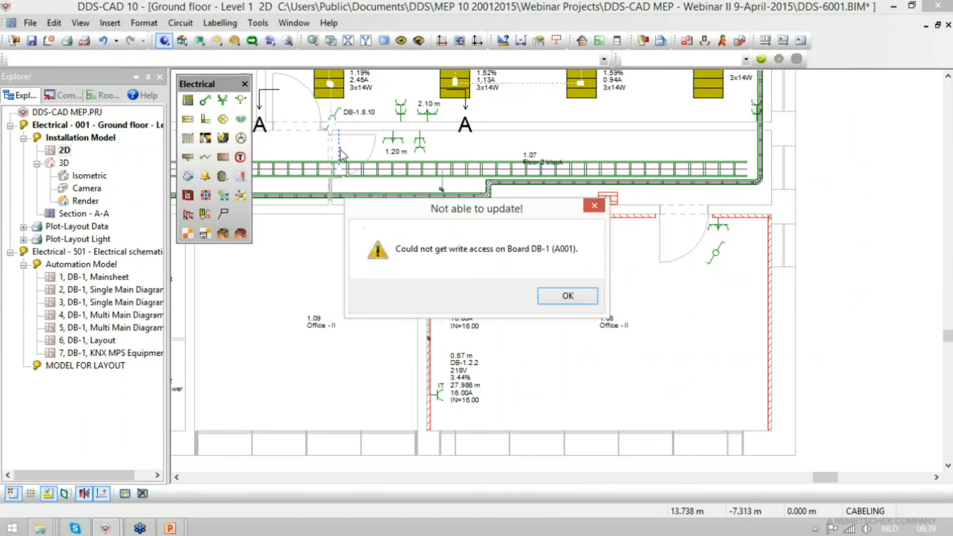
pyautogui.click(568, 295)
pyautogui.doubleClick(593, 169)
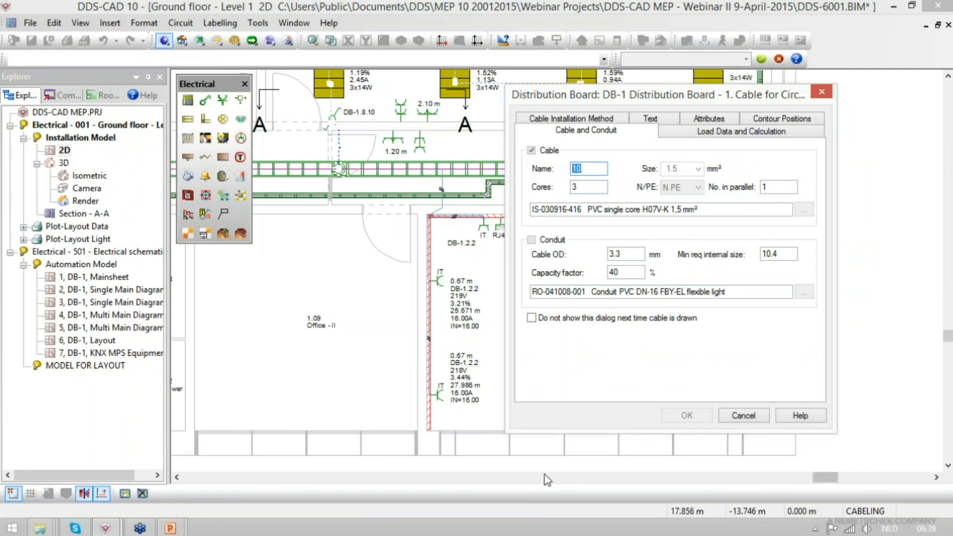
pyautogui.click(737, 416)
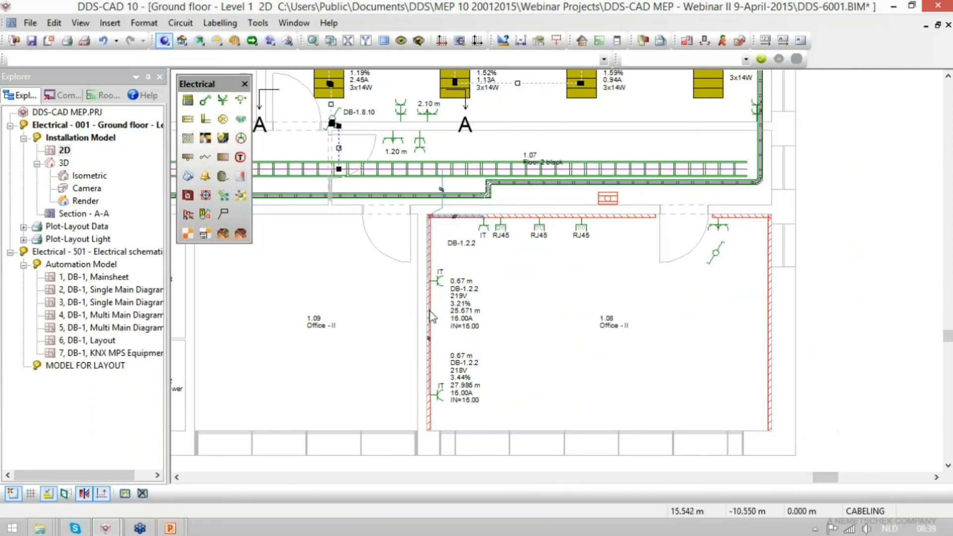
# - Check the circuit label of the upper IT socket in office 1.08 and save the floor plan model
pyautogui.scroll(3, 437, 308)
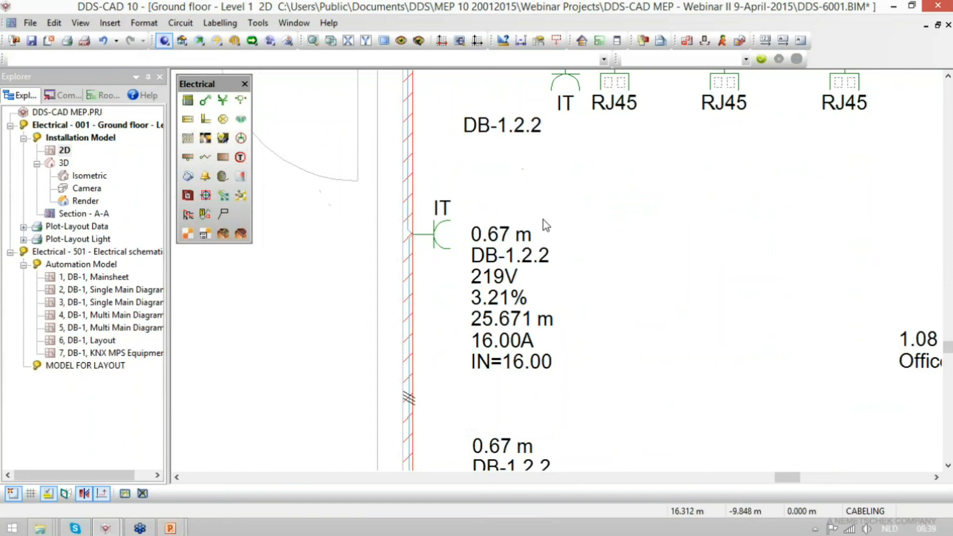
pyautogui.click(524, 278)
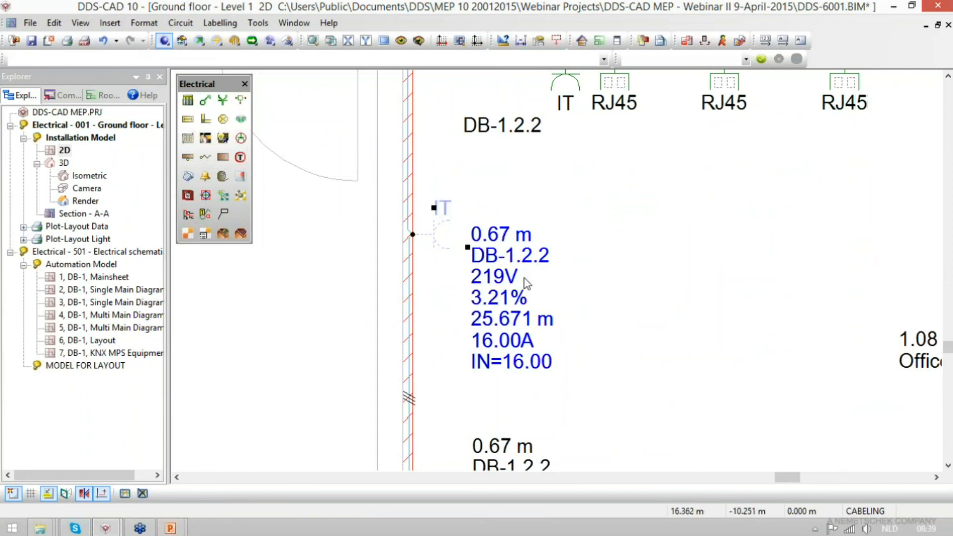
pyautogui.press('Escape')
pyautogui.hotkey('ctrl', 's')
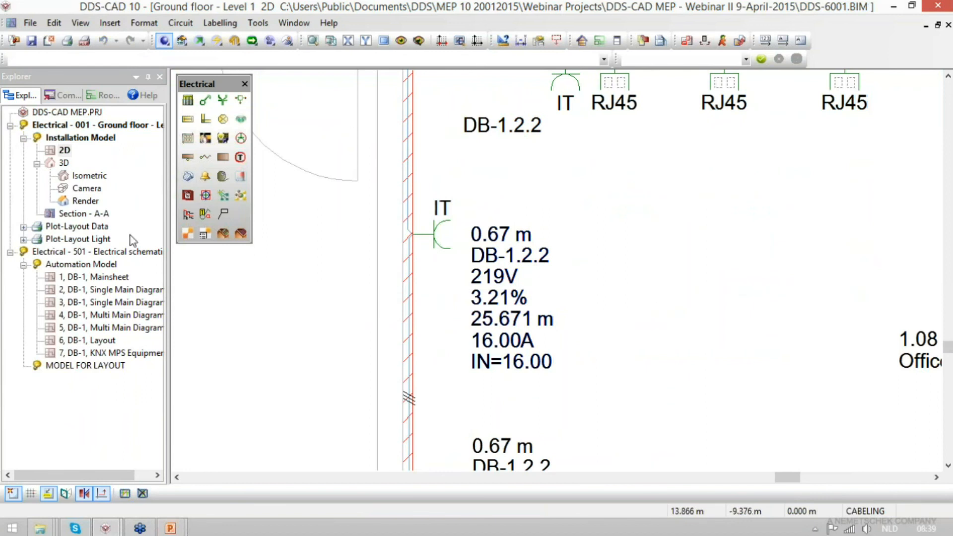
# - Add a Terminal List sheet to DB-1's electrical schematic drawing from the layout sheet
pyautogui.doubleClick(117, 278)
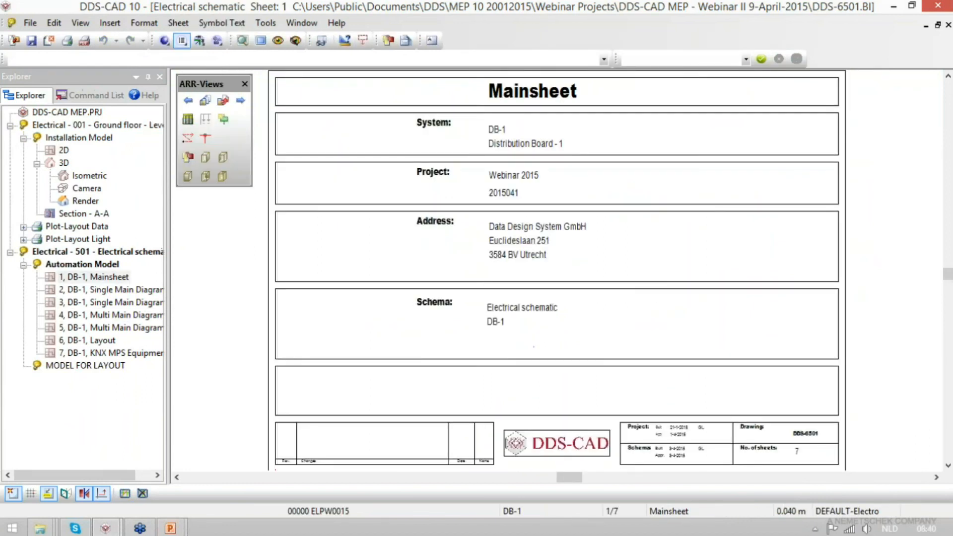
pyautogui.doubleClick(102, 342)
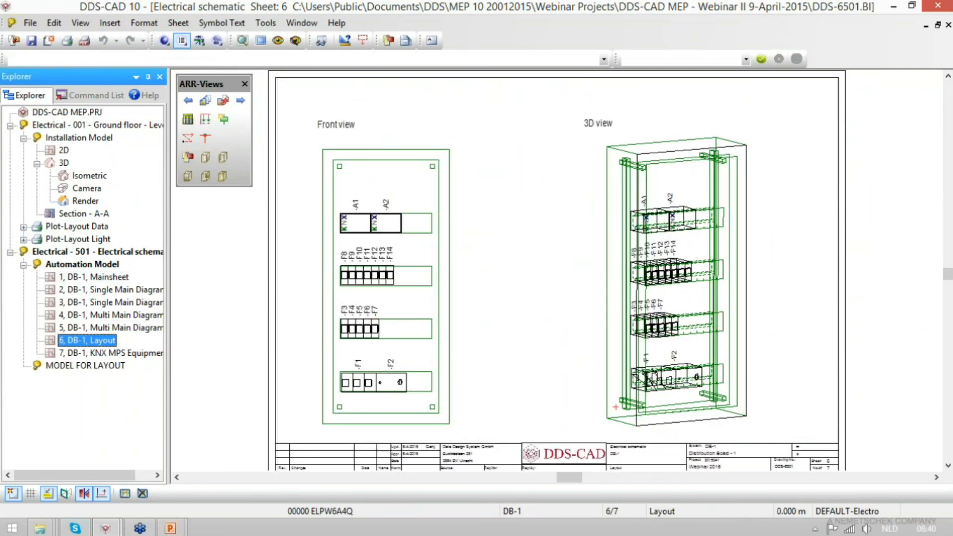
pyautogui.click(188, 120)
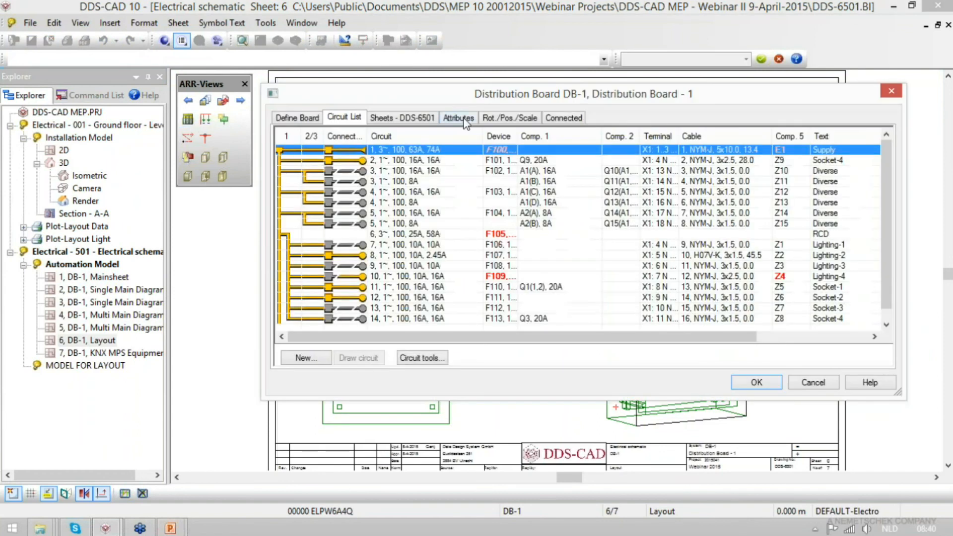
pyautogui.click(403, 117)
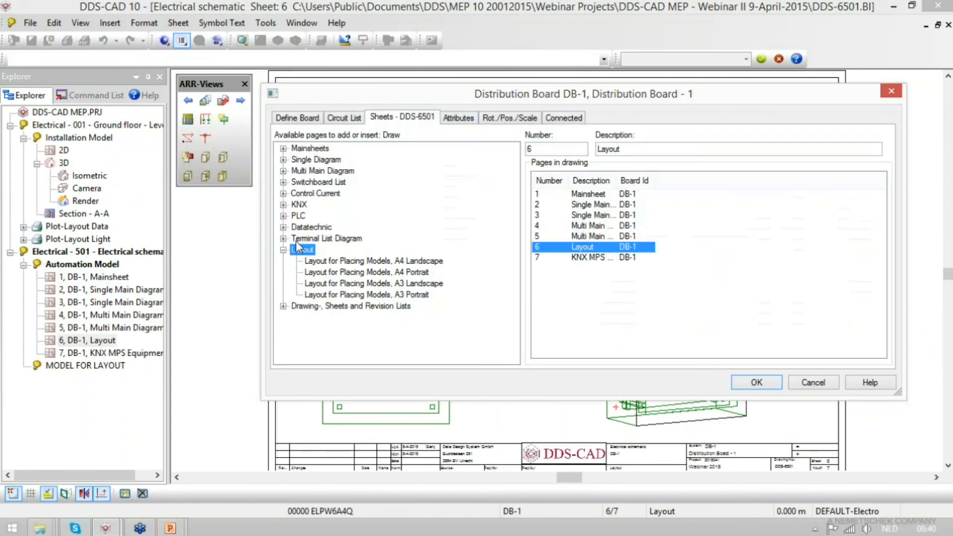
pyautogui.doubleClick(316, 240)
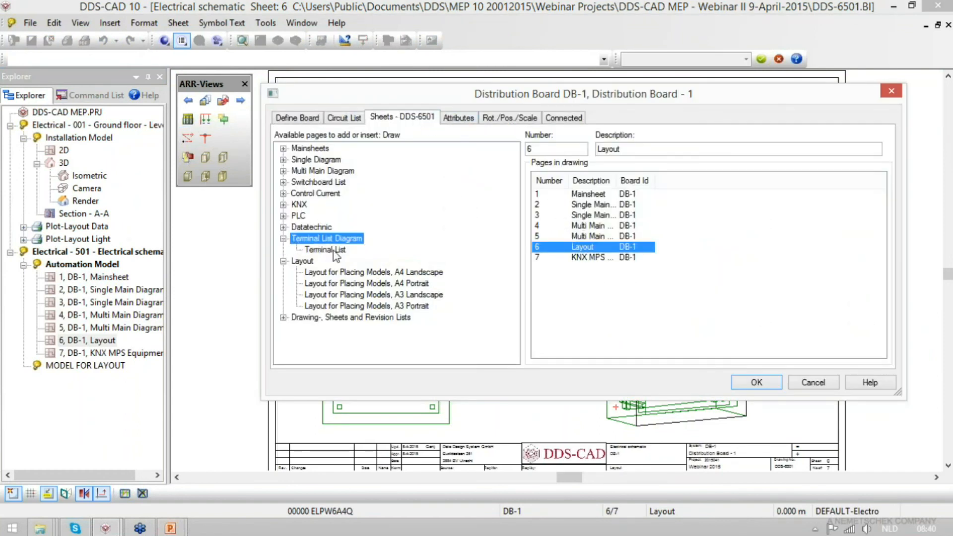
pyautogui.doubleClick(335, 250)
pyautogui.click(762, 381)
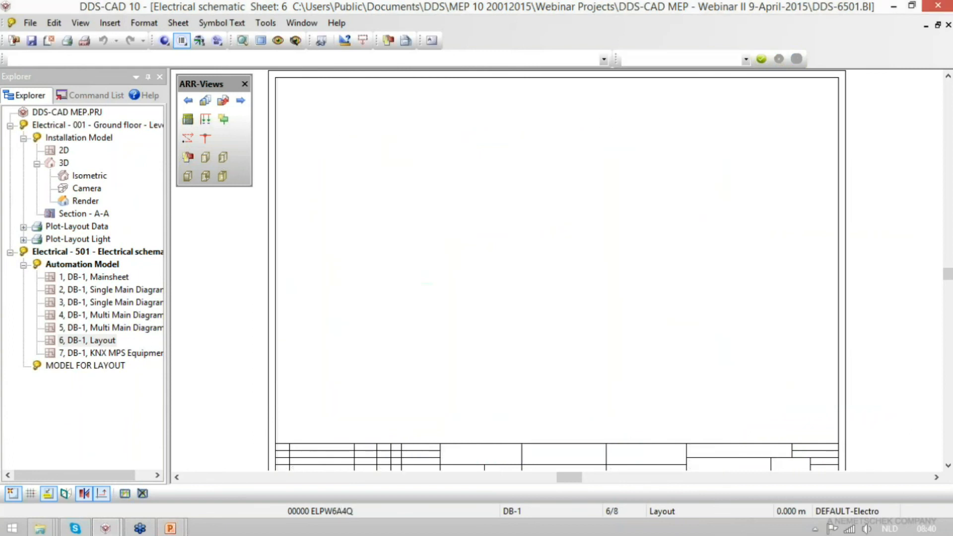
# - Open the new Terminal List sheet and generate the DB-1 terminal diagram on it
pyautogui.doubleClick(108, 369)
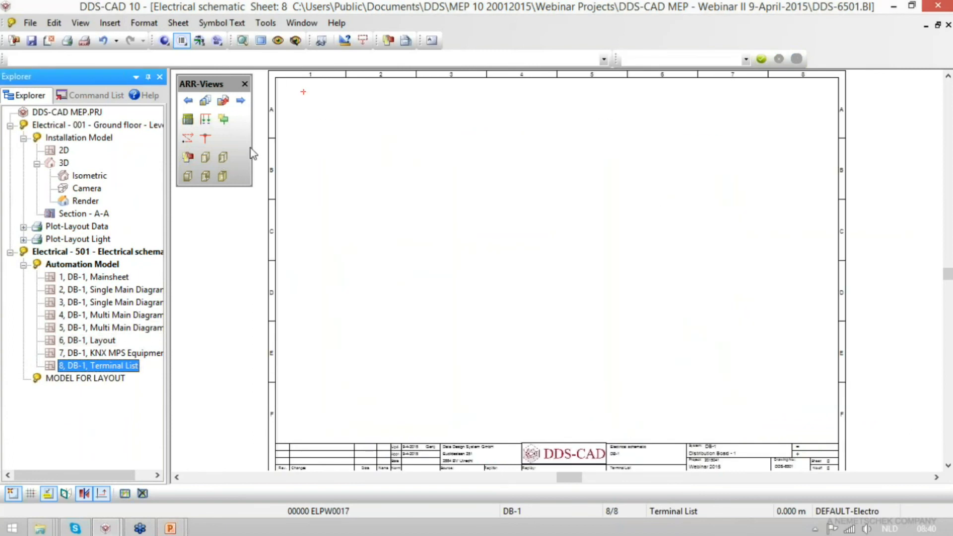
pyautogui.click(223, 120)
pyautogui.press('Return')
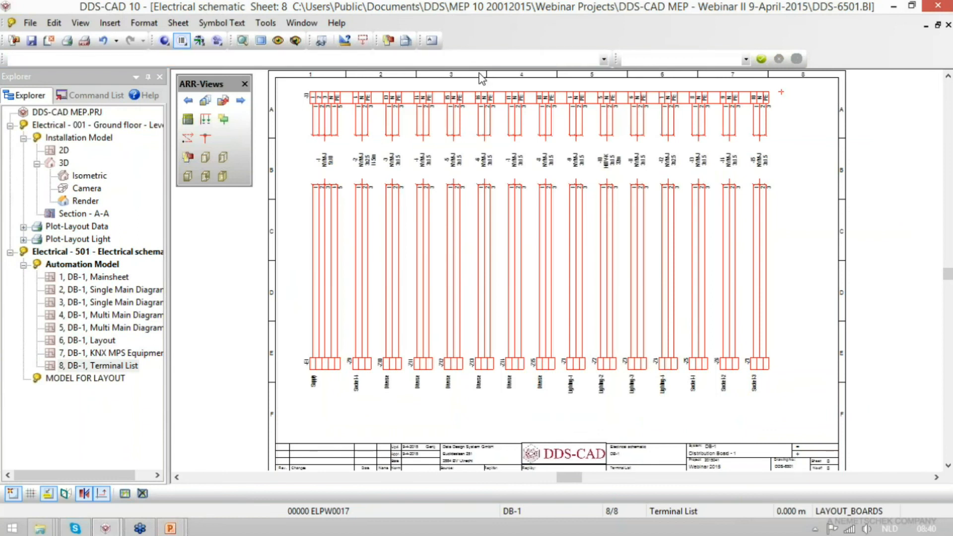
# - Inspect the terminal and cable assignments in the DB-1 circuit list, leaving the board settings unchanged
pyautogui.click(188, 120)
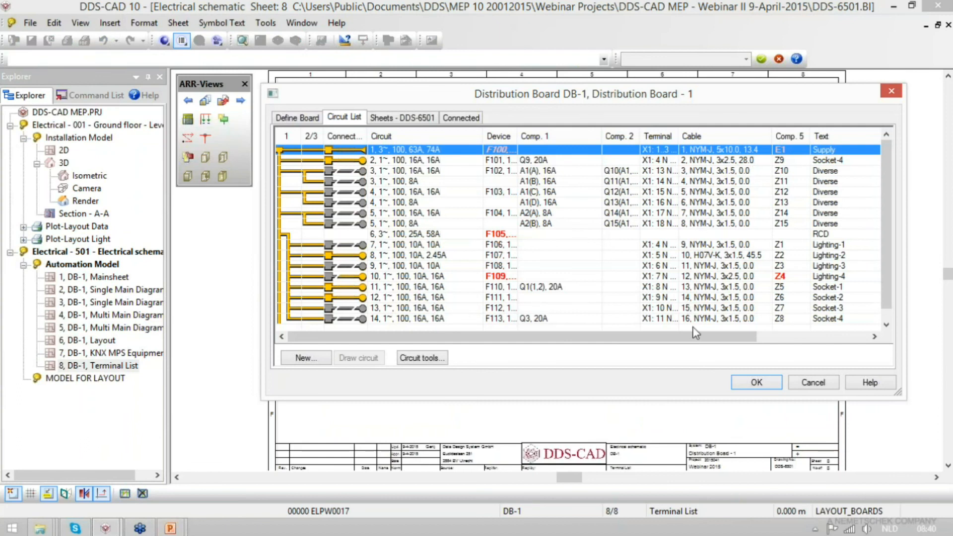
pyautogui.click(814, 382)
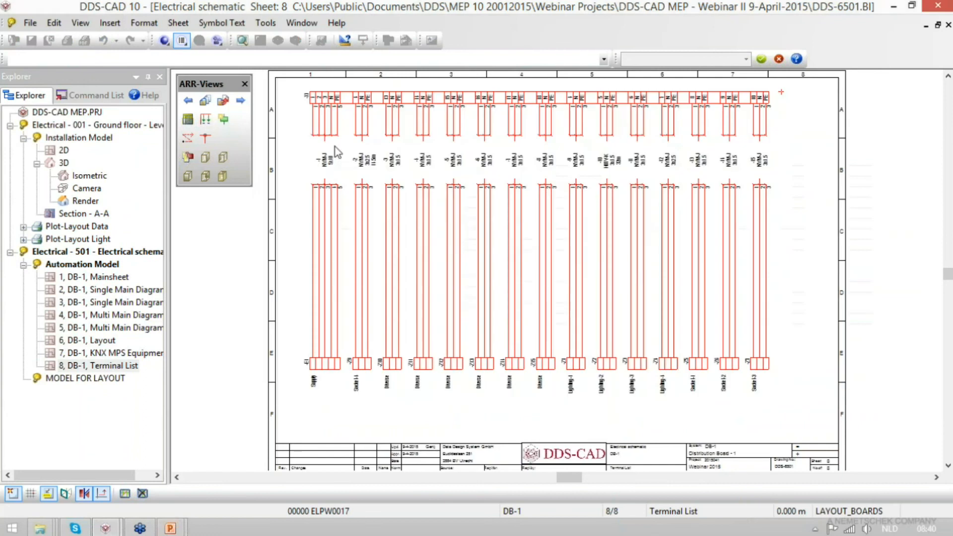
pyautogui.click(469, 295)
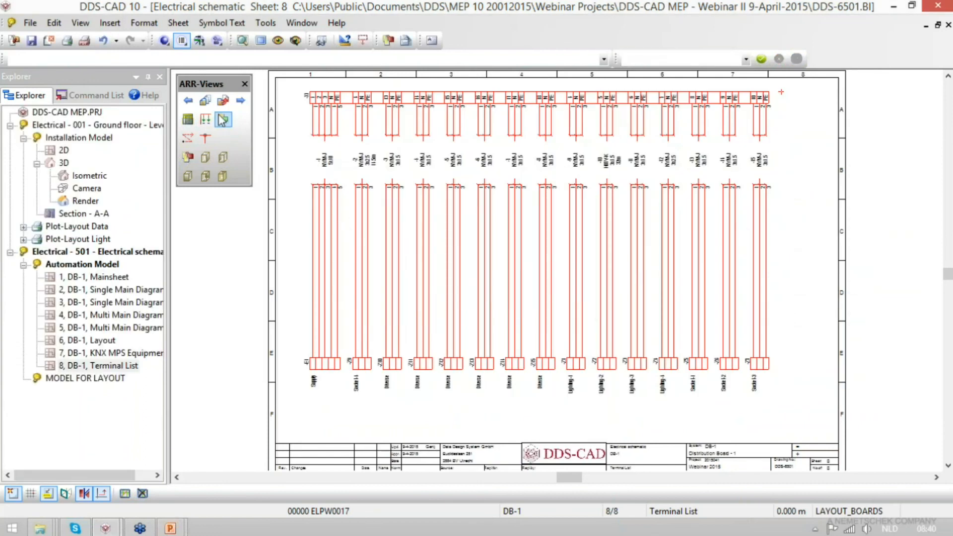
# - Assign terminal reference X2 with starting terminal number 1 to circuits 6 to 14 in the DB-1 circuit list
pyautogui.click(187, 119)
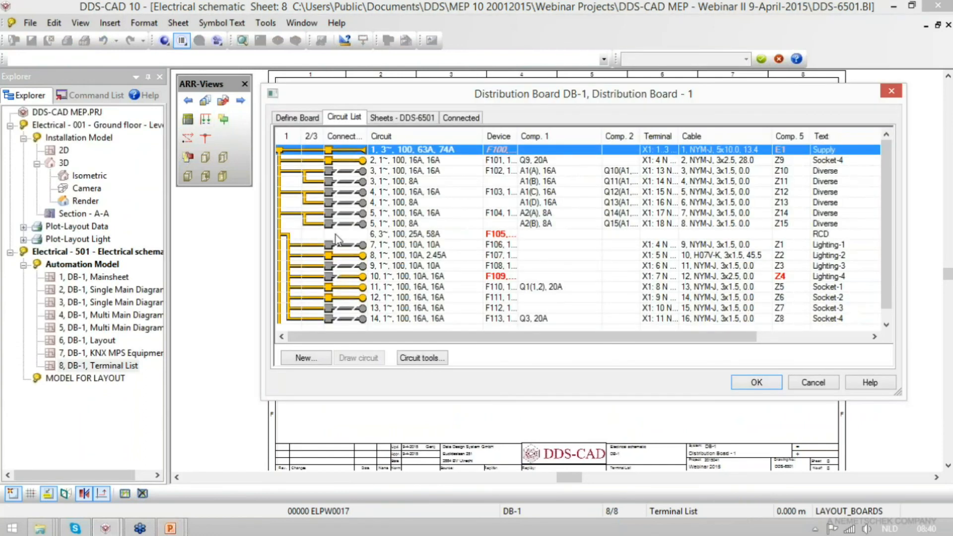
pyautogui.click(407, 238)
pyautogui.keyDown('shift'); pyautogui.click(546, 324); pyautogui.keyUp('shift')
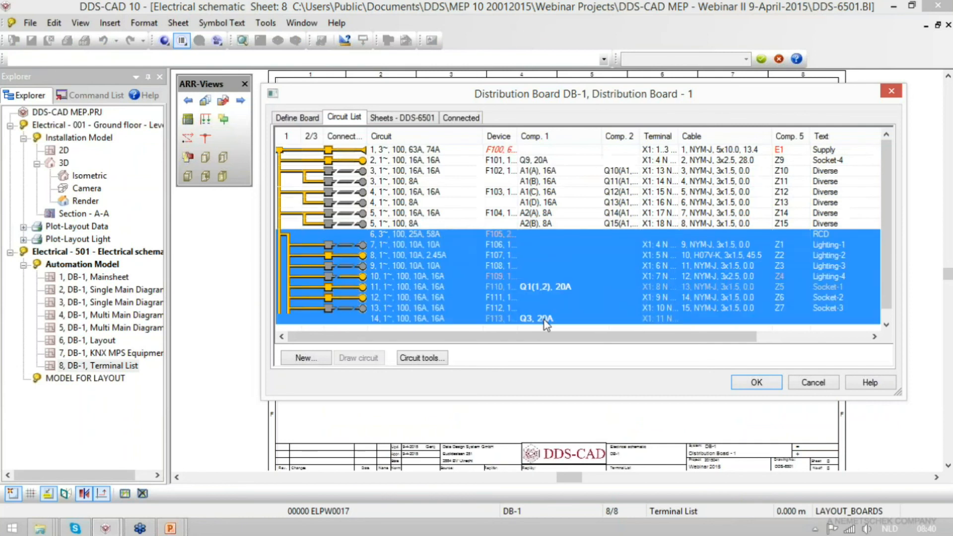
pyautogui.rightClick(653, 318)
pyautogui.click(719, 488)
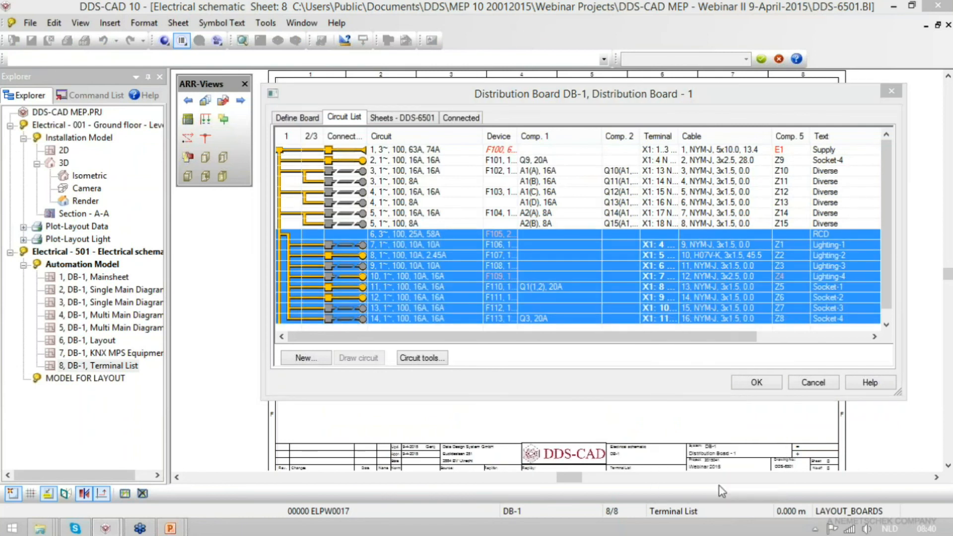
pyautogui.write('X2')
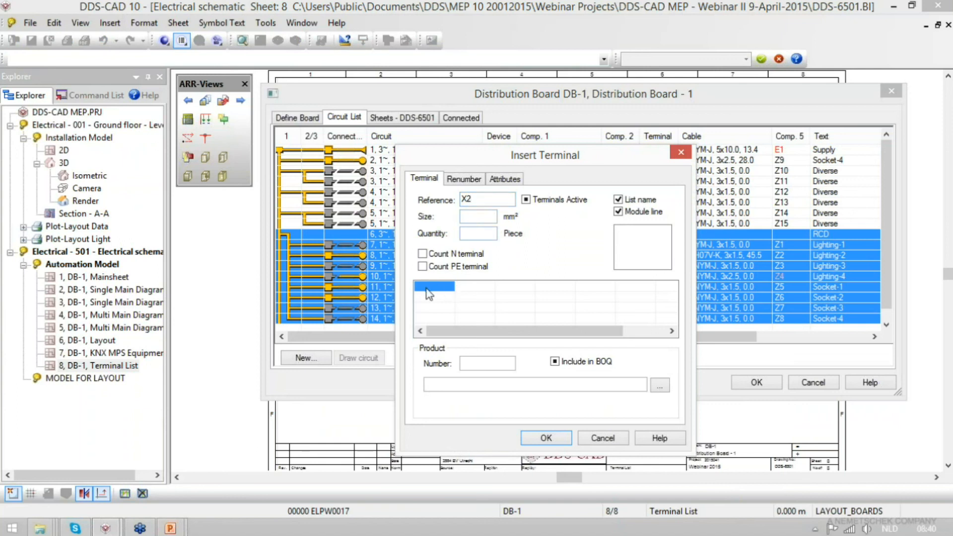
pyautogui.write('1')
# - Renumber all terminals of the X1 and X2 strips
pyautogui.click(466, 182)
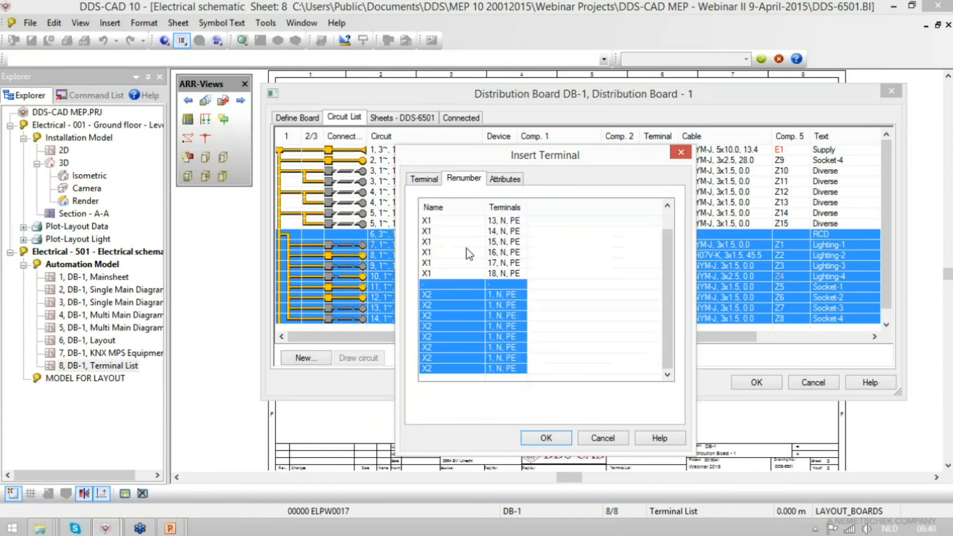
pyautogui.rightClick(499, 299)
pyautogui.click(558, 309)
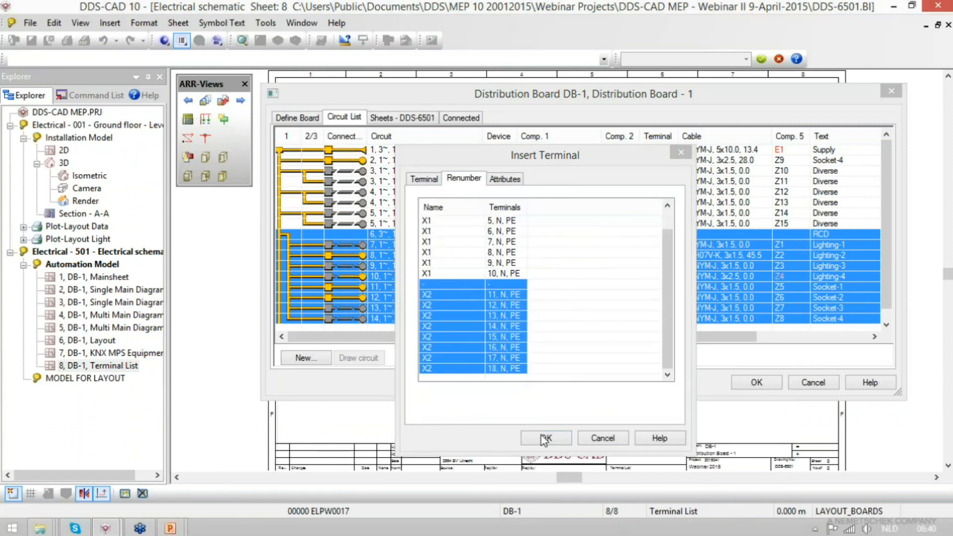
pyautogui.rightClick(457, 318)
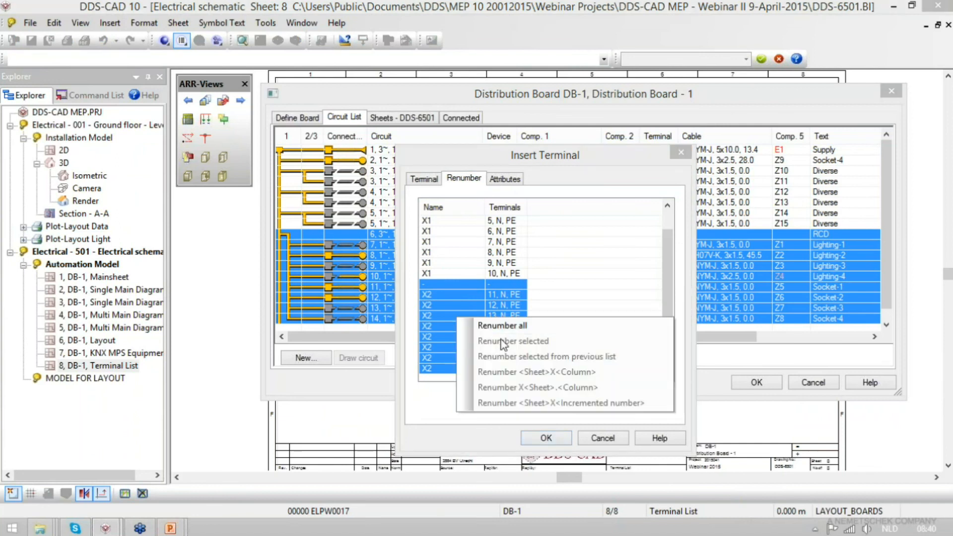
pyautogui.click(502, 297)
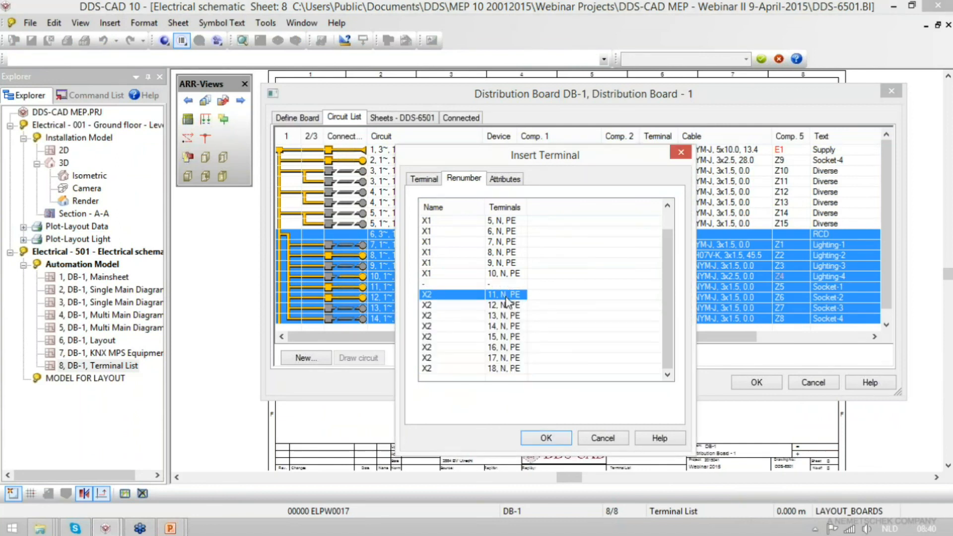
pyautogui.keyDown('shift'); pyautogui.click(486, 369); pyautogui.keyUp('shift')
pyautogui.rightClick(505, 312)
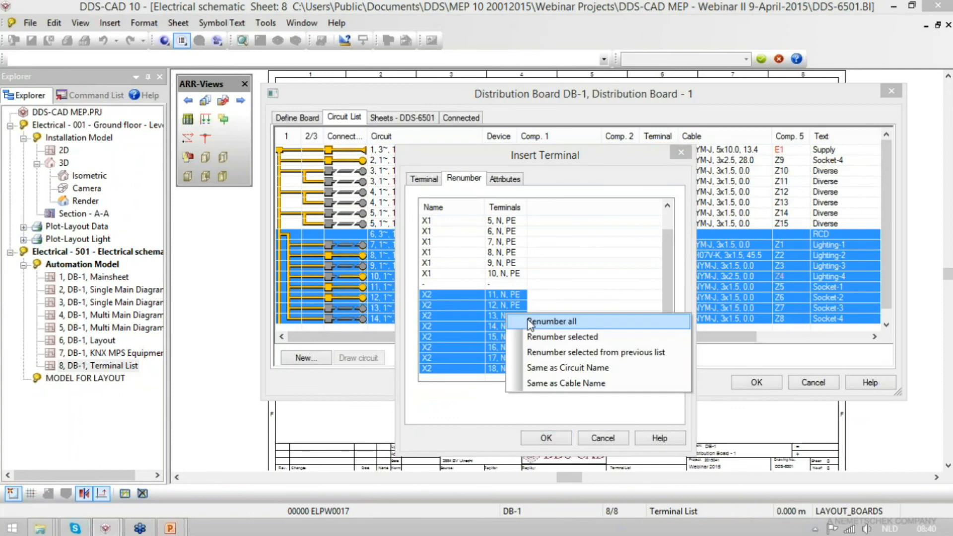
pyautogui.press('Escape')
# - Set the terminal number of the X2 terminals back to 1
pyautogui.click(424, 178)
pyautogui.click(433, 288)
pyautogui.write('1')
pyautogui.press('Return')
# - Renumber only the selected X2 terminals from 1 to 8 and apply the changes to DB-1
pyautogui.click(452, 182)
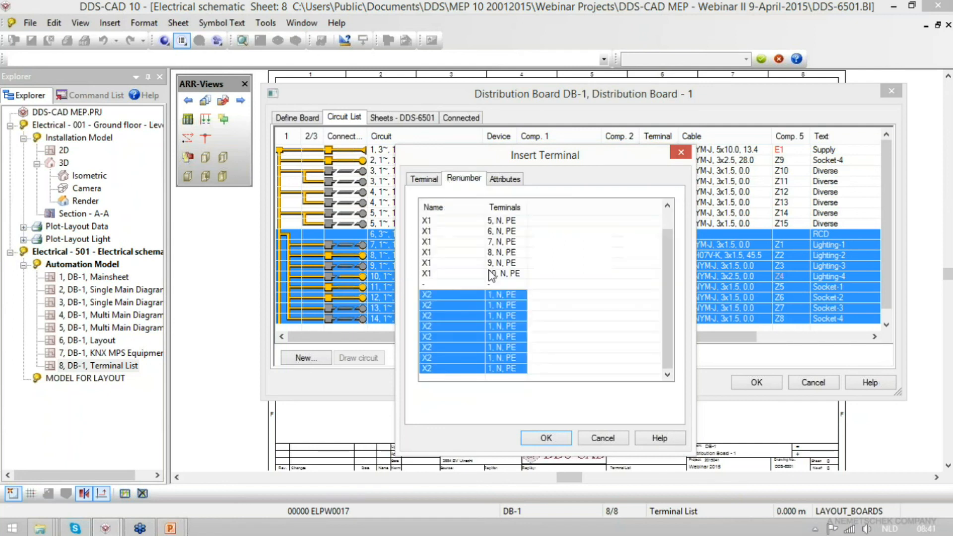
pyautogui.rightClick(502, 298)
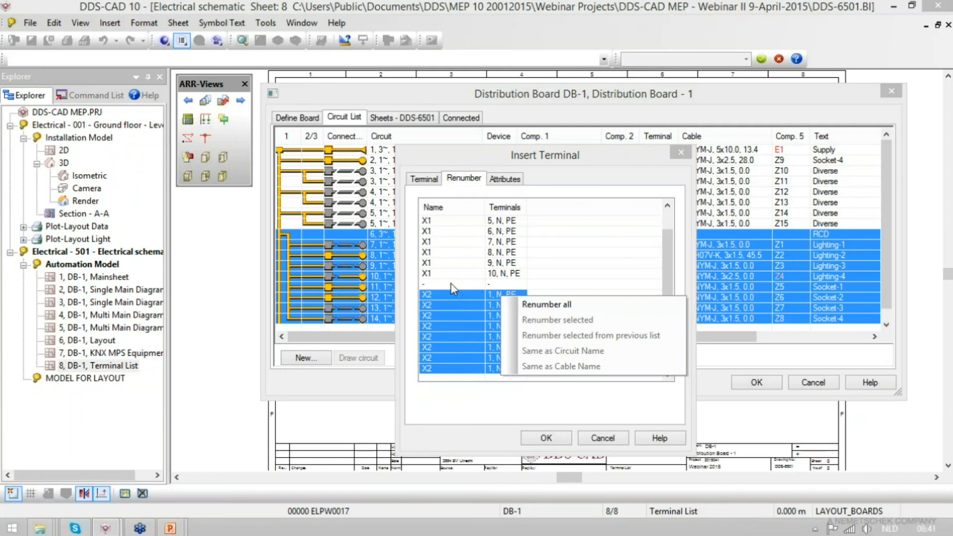
pyautogui.click(431, 272)
pyautogui.click(430, 288)
pyautogui.keyDown('shift'); pyautogui.click(436, 368); pyautogui.keyUp('shift')
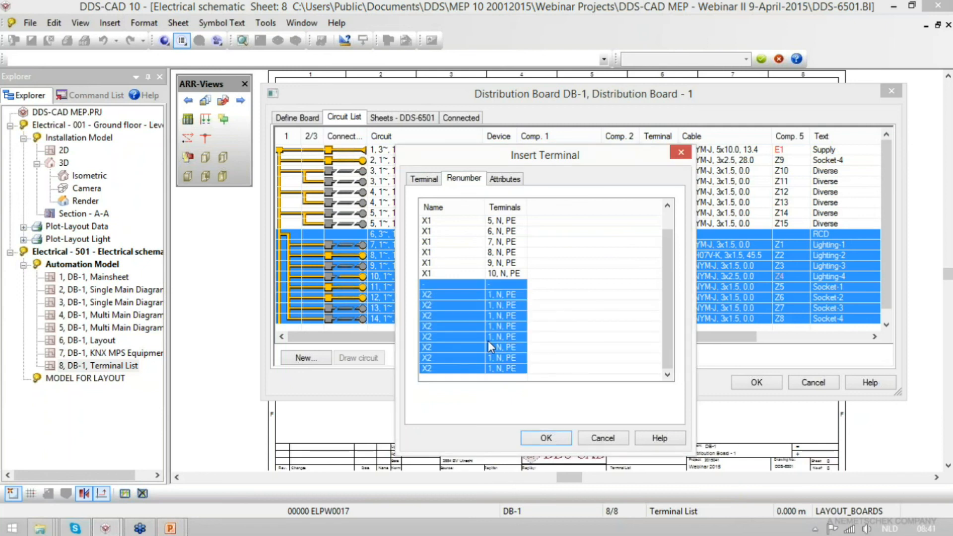
pyautogui.rightClick(493, 330)
pyautogui.click(527, 352)
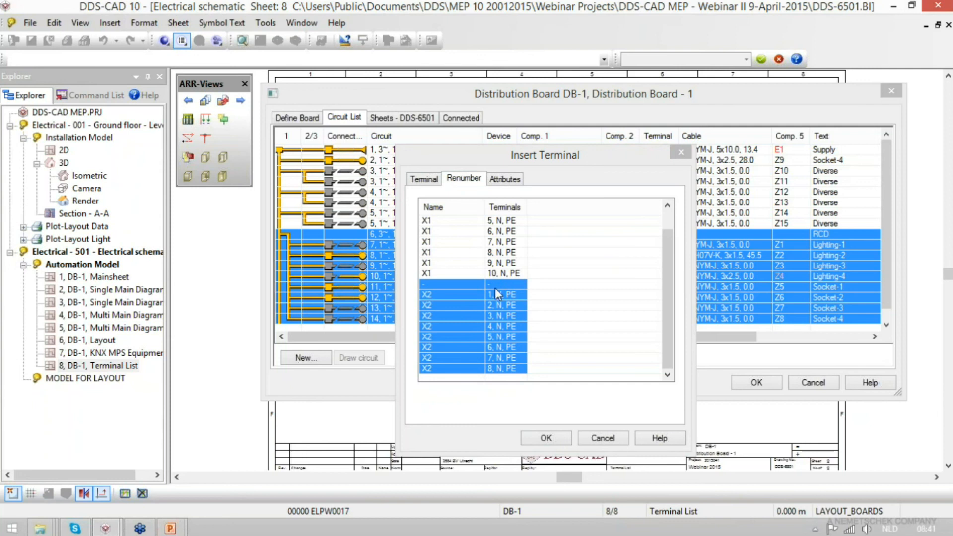
pyautogui.click(561, 441)
pyautogui.click(755, 383)
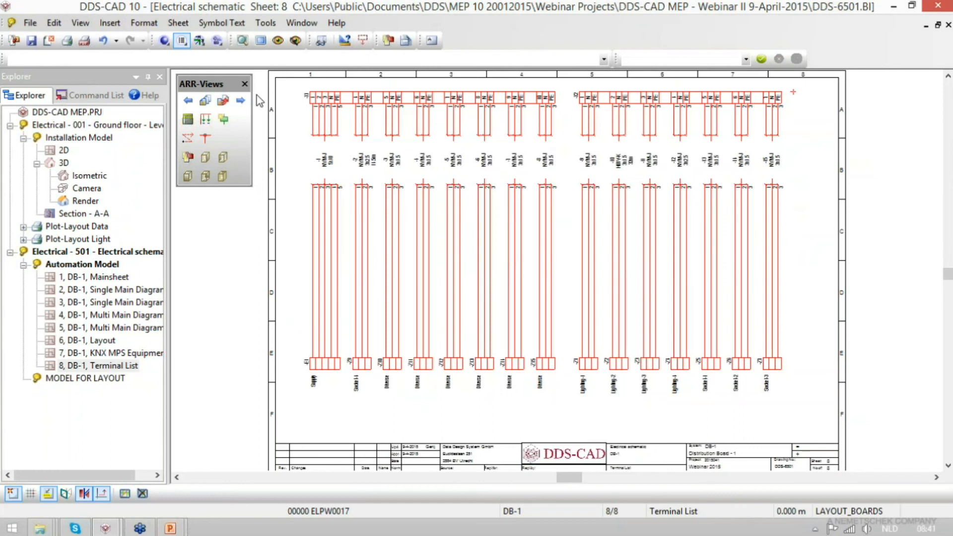
# - Examine the terminal numbers and cable labels of the X1 and X2 strips on the Terminal List sheet
pyautogui.moveTo(298, 76); pyautogui.dragTo(368, 128)
pyautogui.click(367, 127)
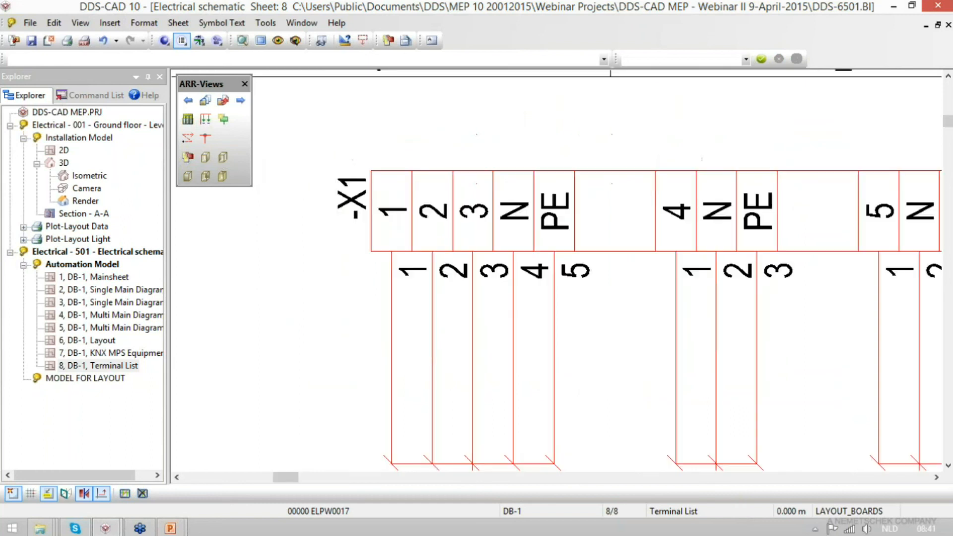
pyautogui.press('Home')
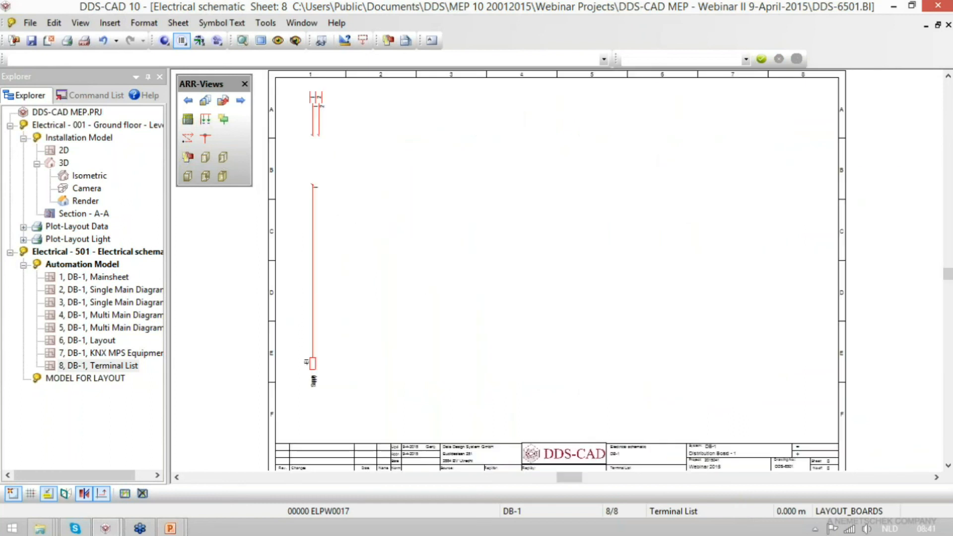
pyautogui.moveTo(555, 79); pyautogui.dragTo(609, 121)
pyautogui.click(660, 175)
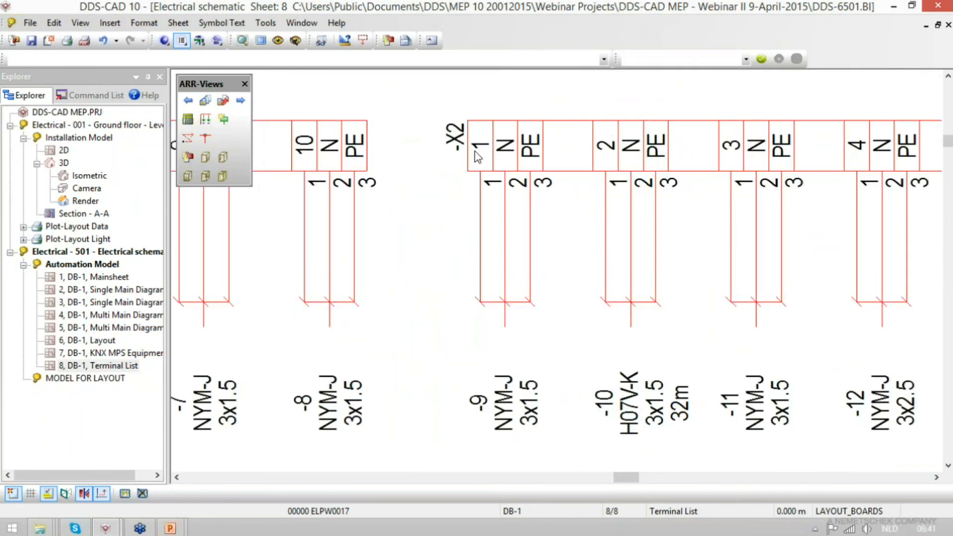
pyautogui.moveTo(446, 185); pyautogui.dragTo(503, 98)
pyautogui.click(502, 98)
pyautogui.click(506, 146)
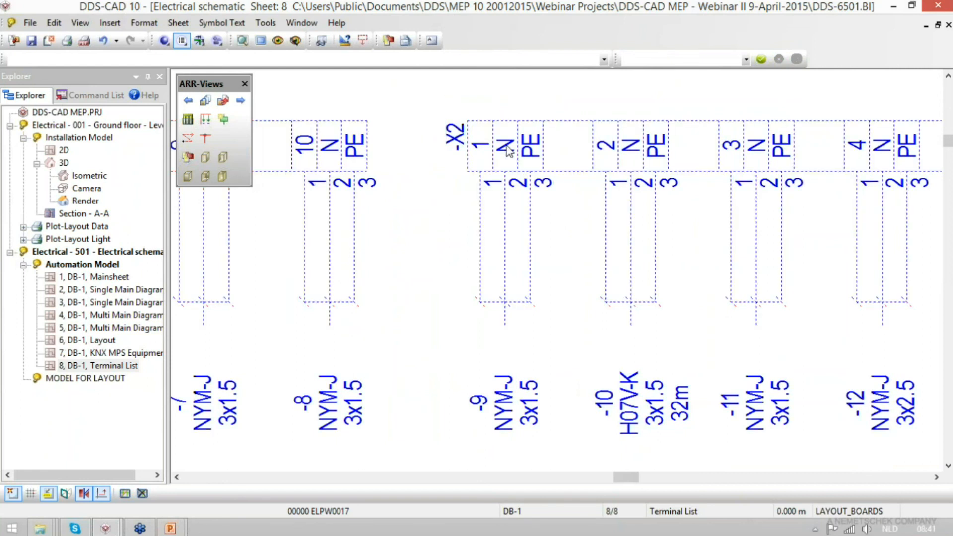
pyautogui.press('Escape')
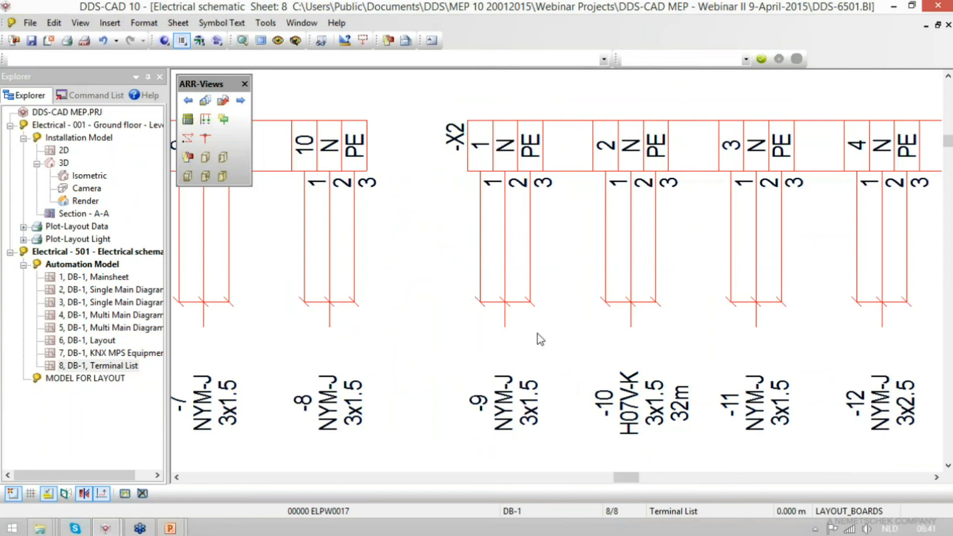
pyautogui.scroll(-2, 504, 246)
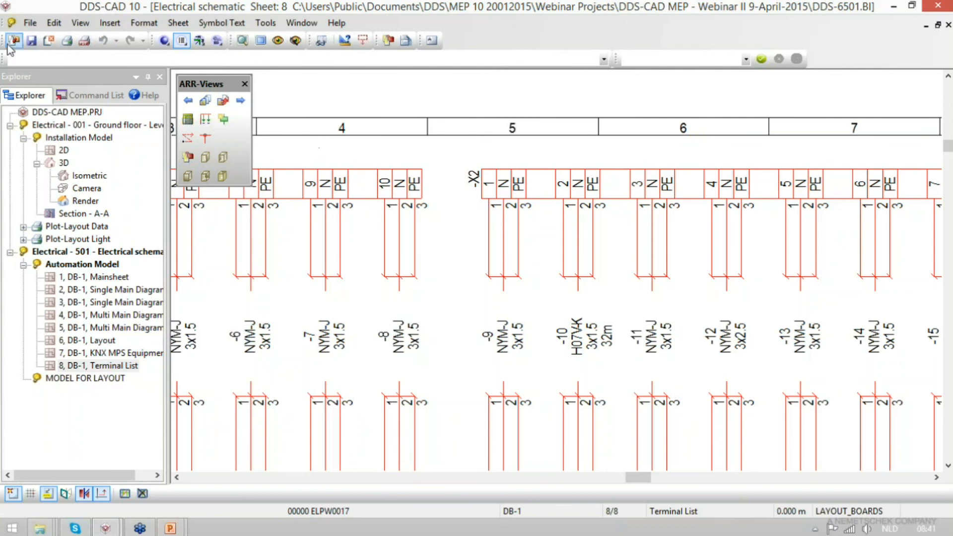
pyautogui.click(242, 40)
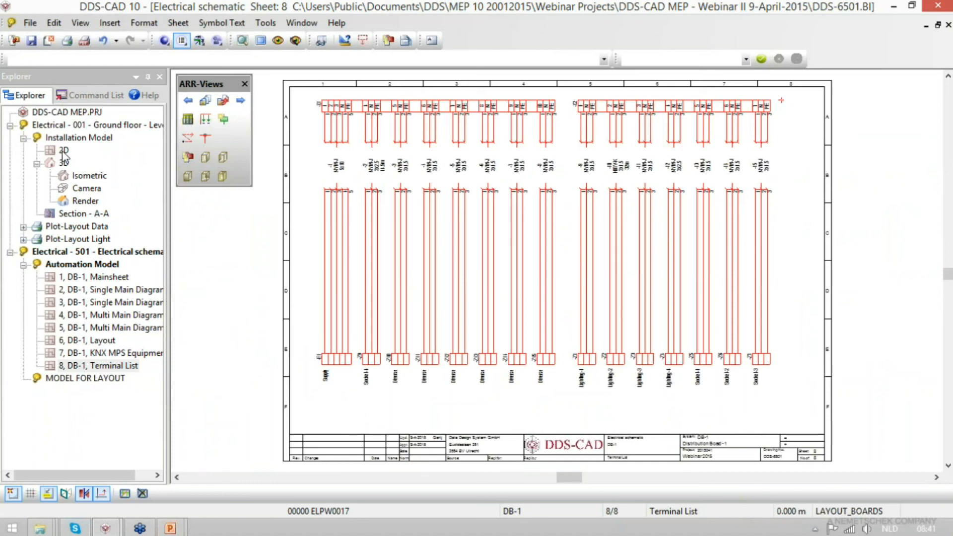
# - Open the Mainsheet and check the phase and load rating of circuit 8 in the DB-1 circuit list
pyautogui.doubleClick(115, 278)
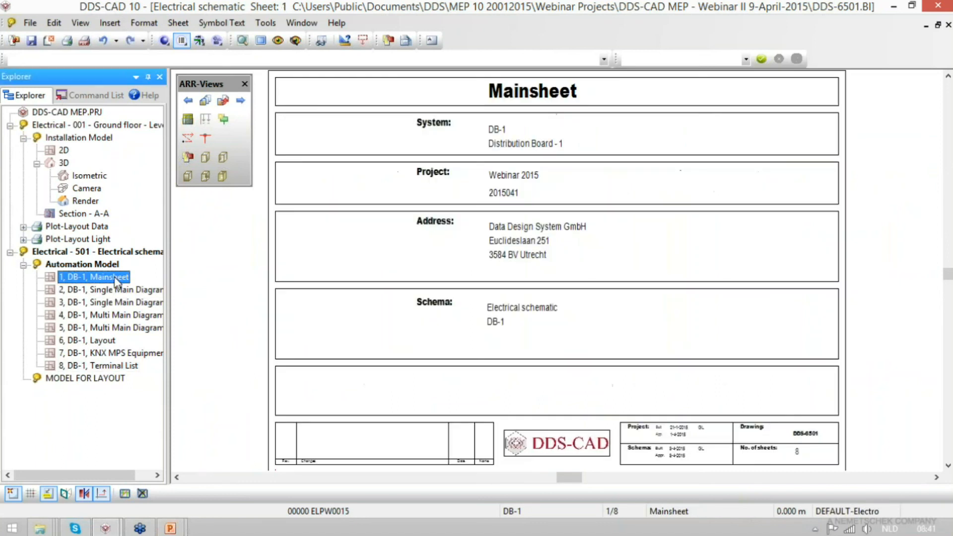
pyautogui.click(187, 120)
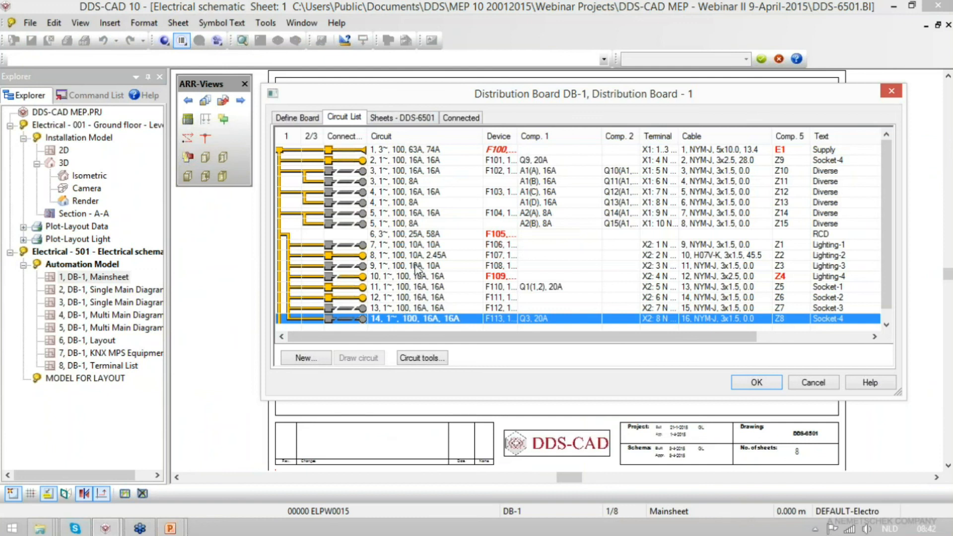
pyautogui.doubleClick(384, 257)
pyautogui.doubleClick(600, 277)
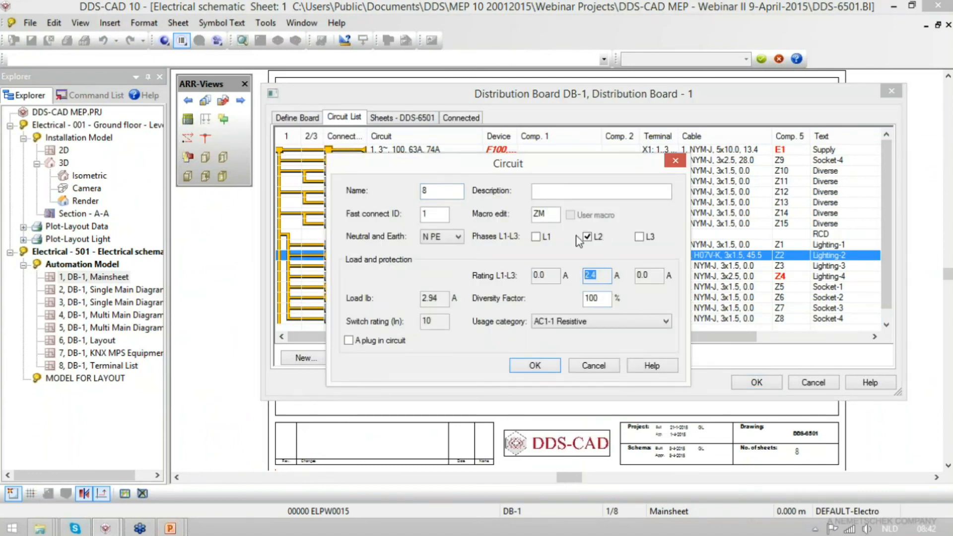
pyautogui.press('Return')
pyautogui.click(756, 382)
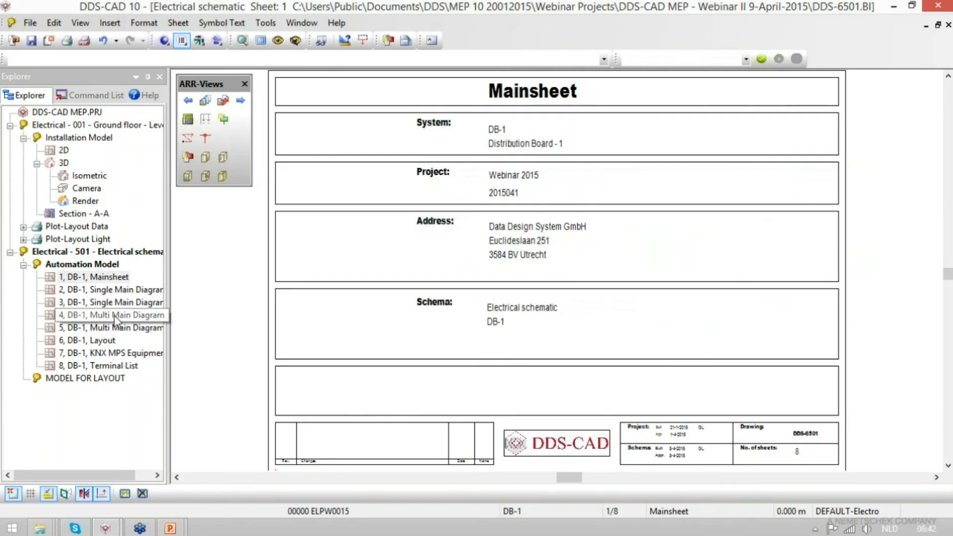
# - Open Multi Main Diagram sheet 4 and examine the load and cable data under the supply circuit
pyautogui.doubleClick(99, 290)
pyautogui.doubleClick(115, 315)
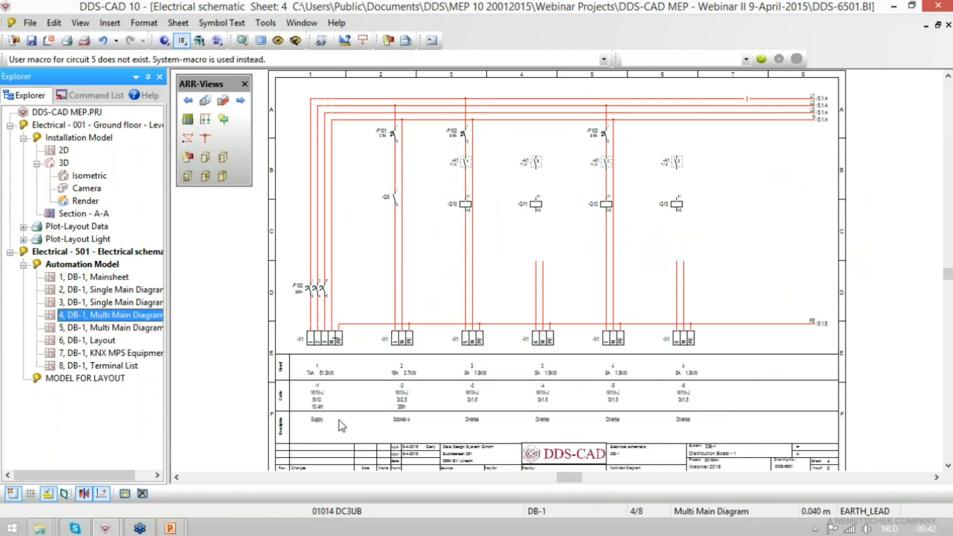
pyautogui.click(311, 412)
pyautogui.scroll(6, 311, 412)
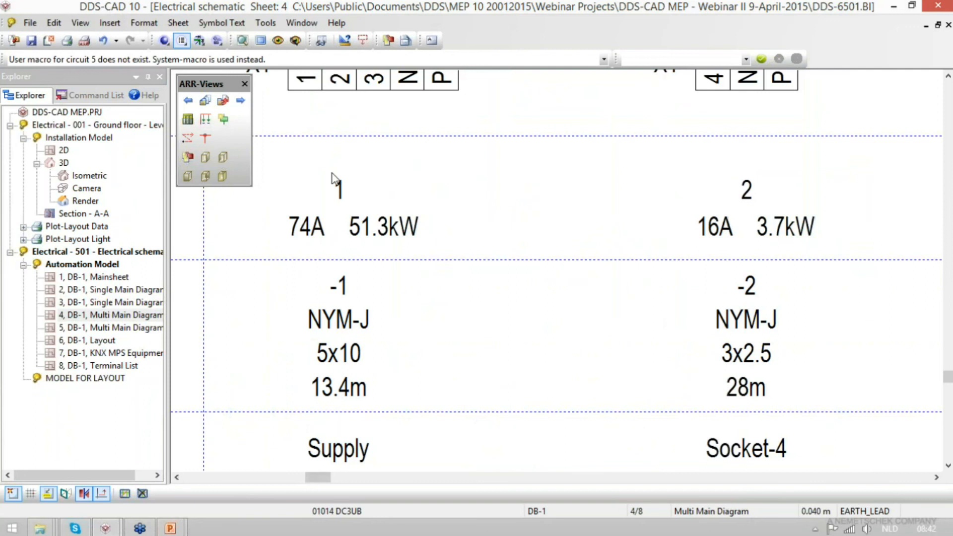
pyautogui.press('Escape')
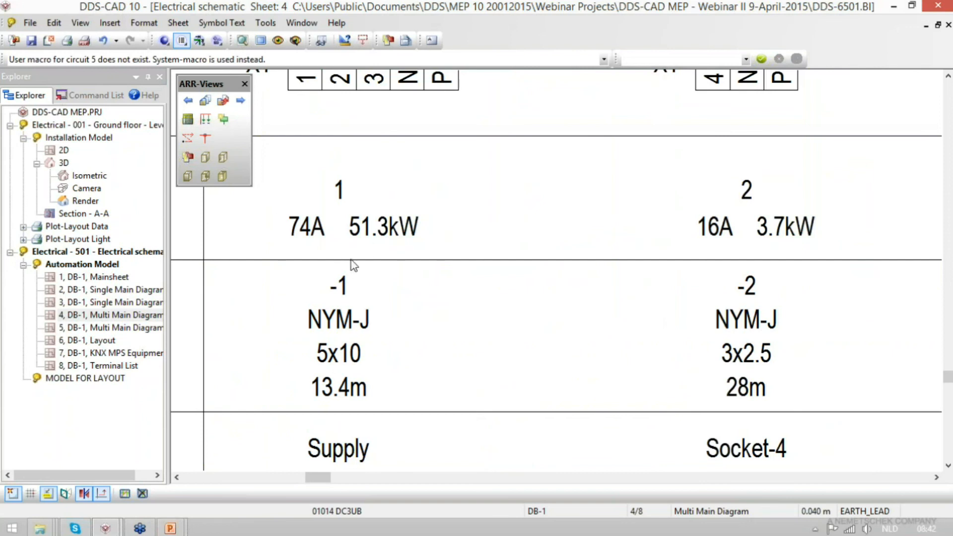
# - Check the L1, L2 and L3 ratings in the supply circuit's settings of DB-1
pyautogui.click(189, 120)
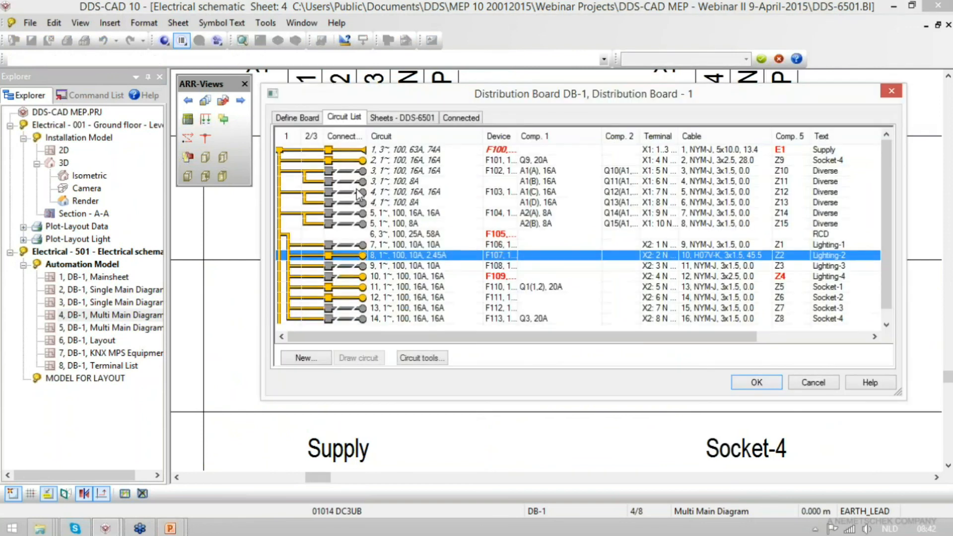
pyautogui.doubleClick(406, 151)
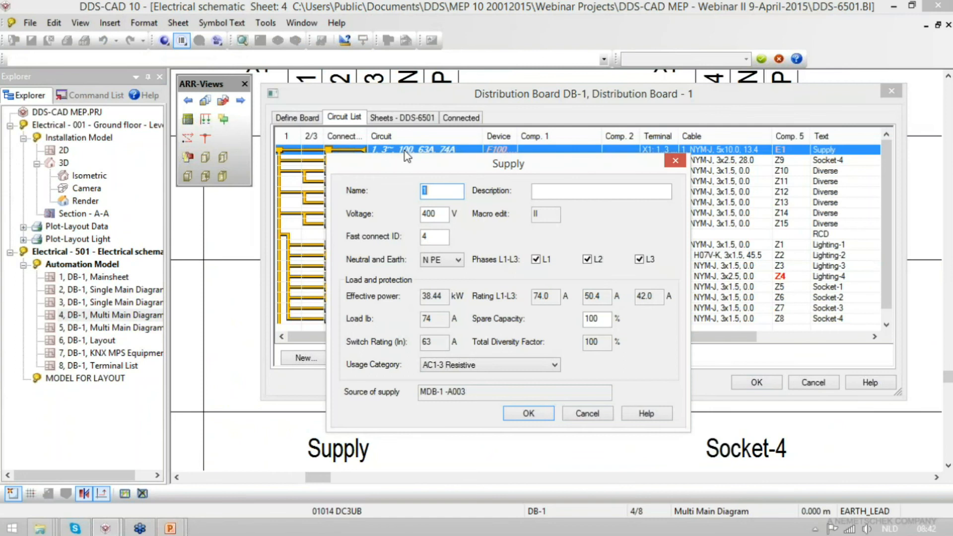
pyautogui.moveTo(555, 297); pyautogui.dragTo(512, 294)
pyautogui.moveTo(609, 296); pyautogui.dragTo(563, 292)
pyautogui.moveTo(659, 297); pyautogui.dragTo(627, 295)
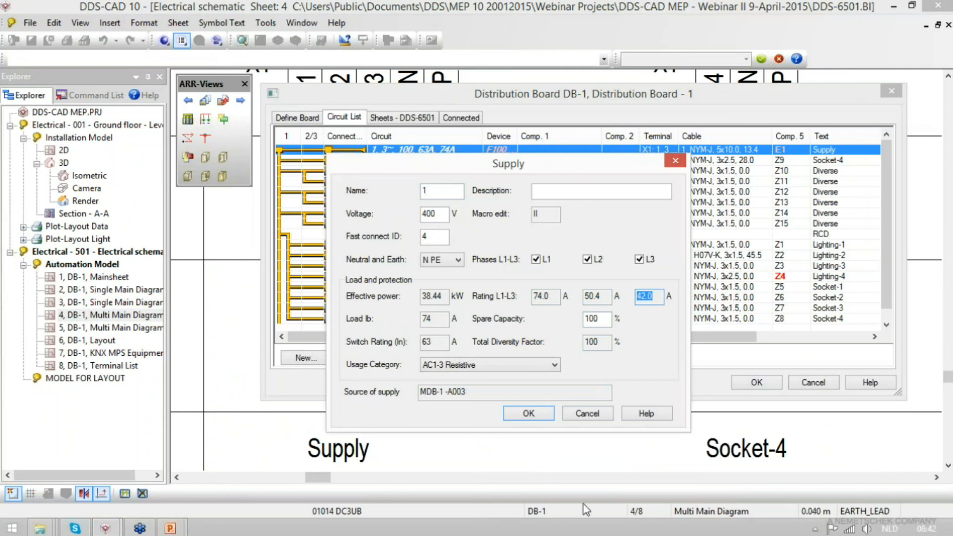
pyautogui.click(548, 415)
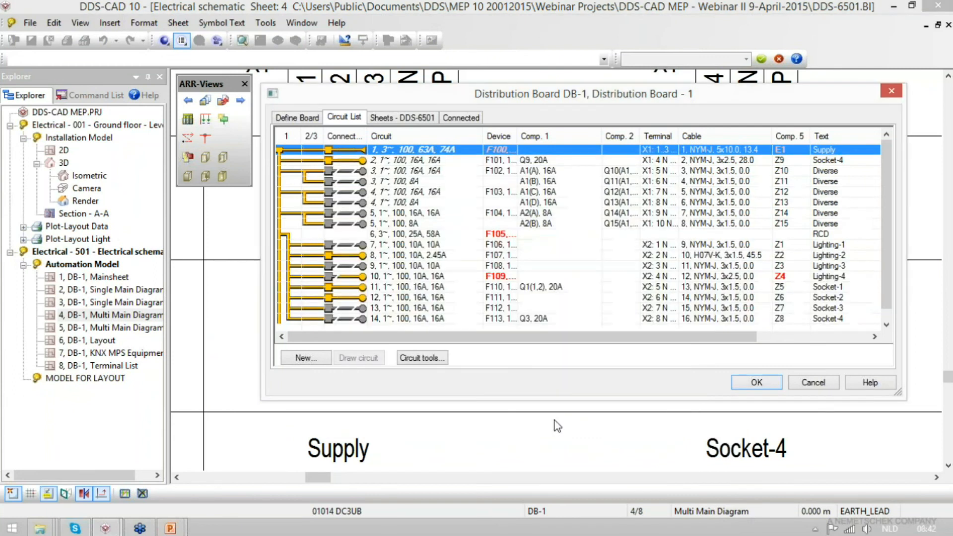
# - Apply Phase Distribution to all circuits in the DB-1 circuit list
pyautogui.keyDown('shift'); pyautogui.click(409, 318); pyautogui.keyUp('shift')
pyautogui.rightClick(408, 318)
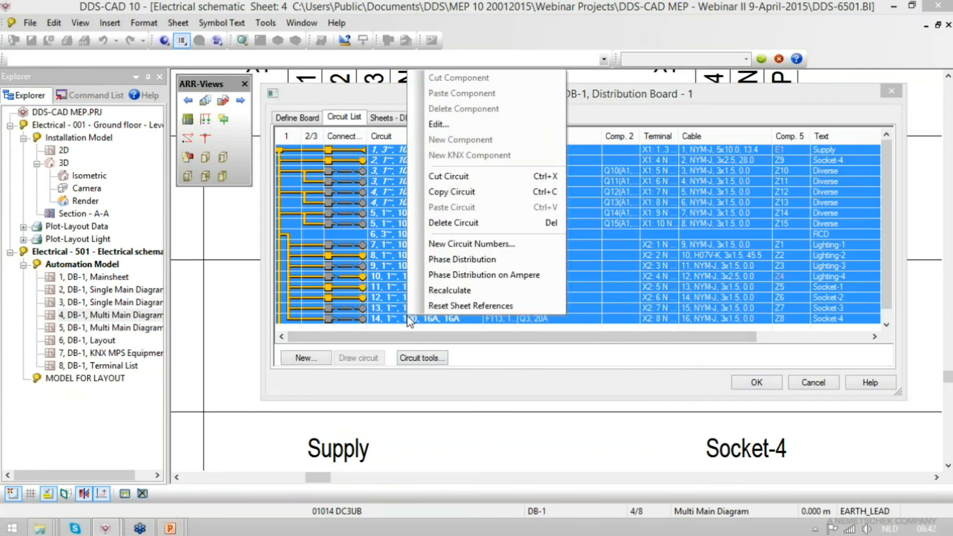
pyautogui.click(460, 268)
pyautogui.click(457, 151)
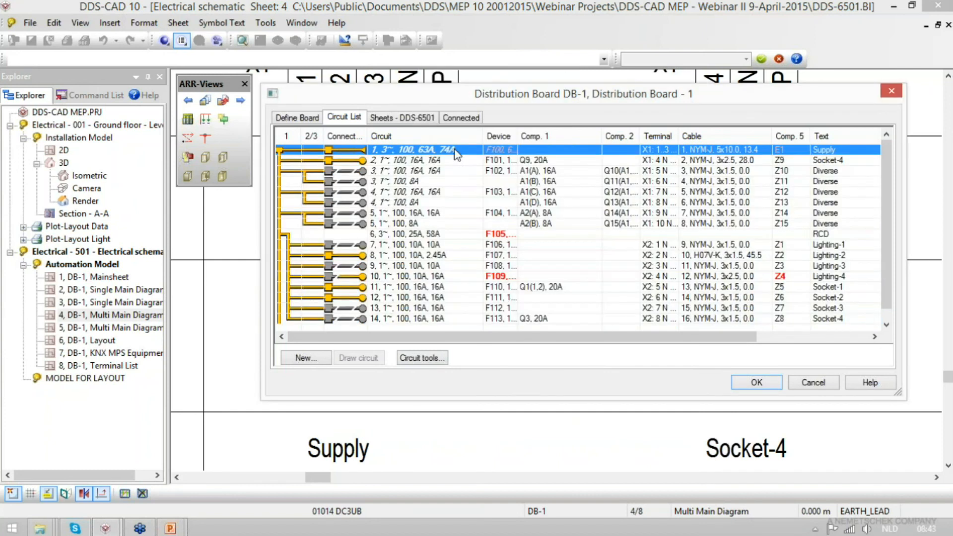
# - Recheck the supply circuit's L1, L2 and L3 ratings and accept the DB-1 board settings
pyautogui.doubleClick(425, 150)
pyautogui.doubleClick(549, 297)
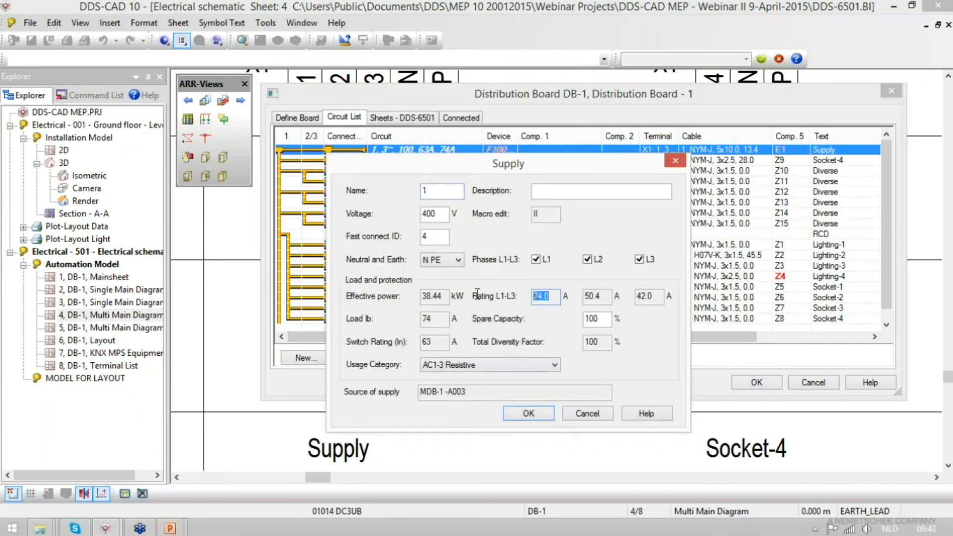
pyautogui.click(539, 415)
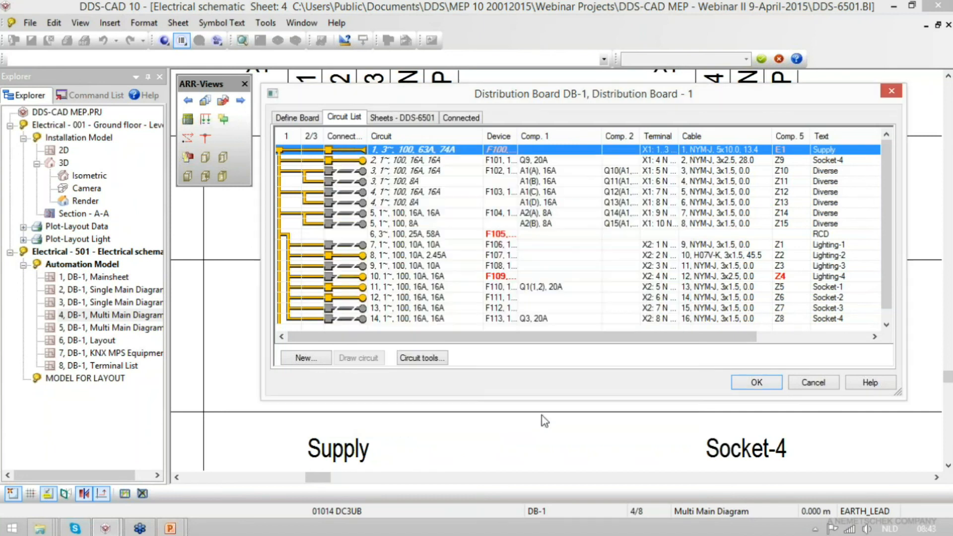
pyautogui.click(755, 385)
# - Open the Electrical - 500 schematic, choose board MDB-1 as its distribution board and show the board's circuit list
pyautogui.click(14, 40)
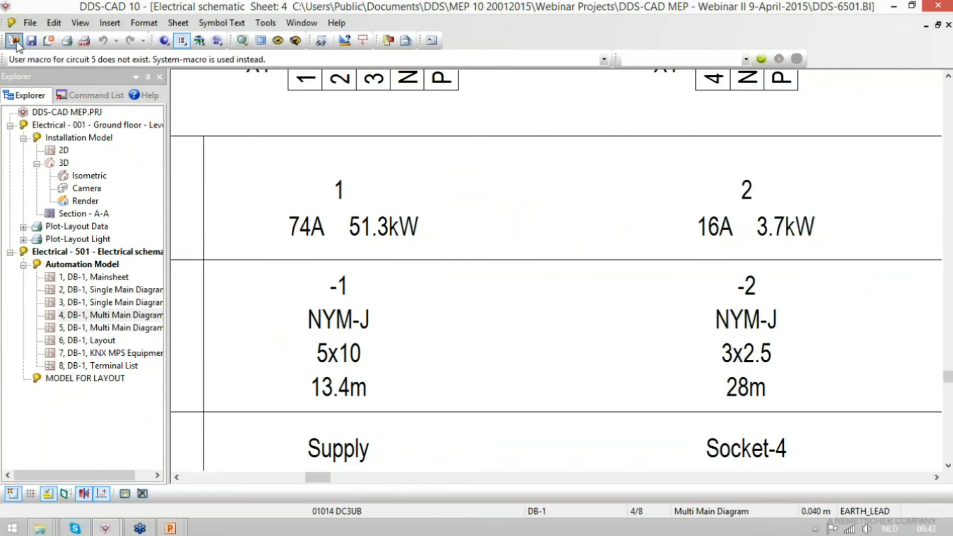
pyautogui.doubleClick(174, 249)
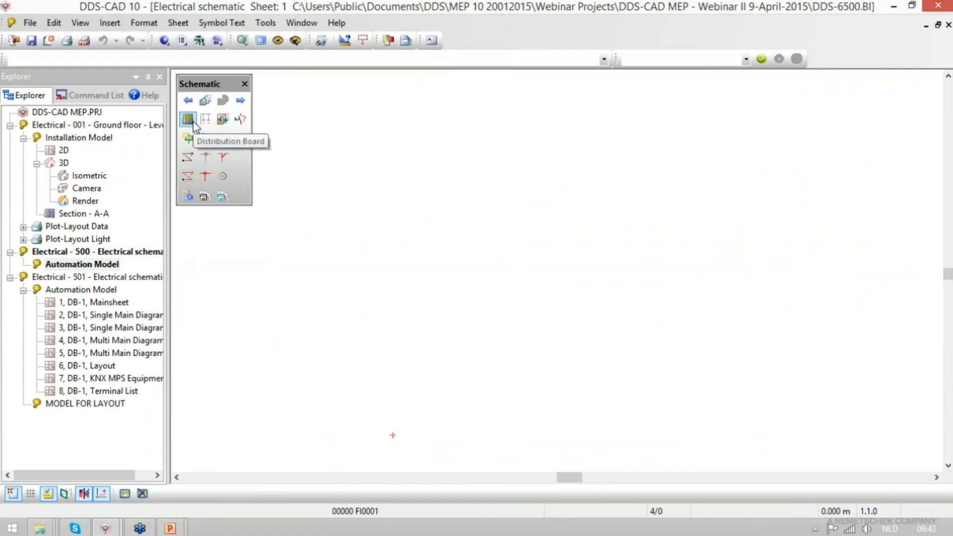
pyautogui.click(188, 138)
pyautogui.click(354, 140)
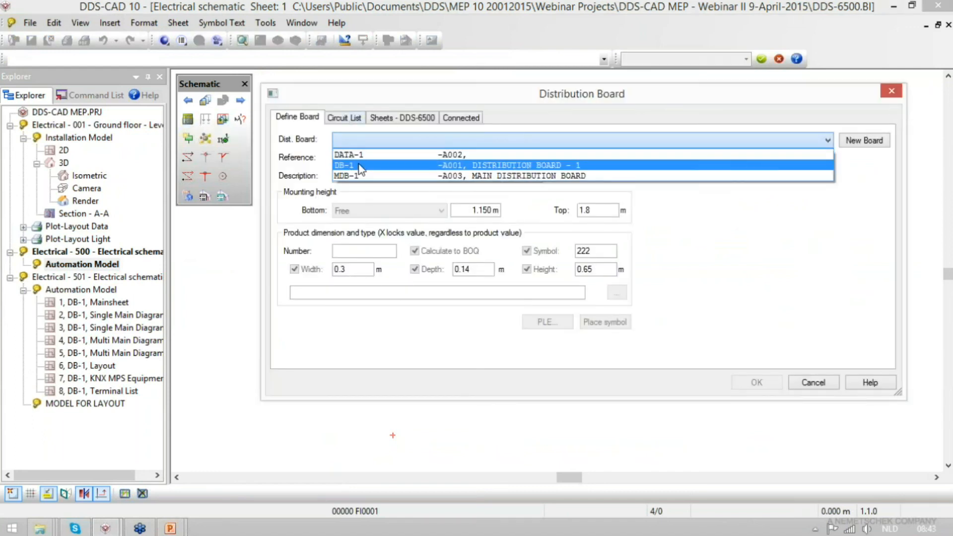
pyautogui.click(359, 176)
pyautogui.click(348, 119)
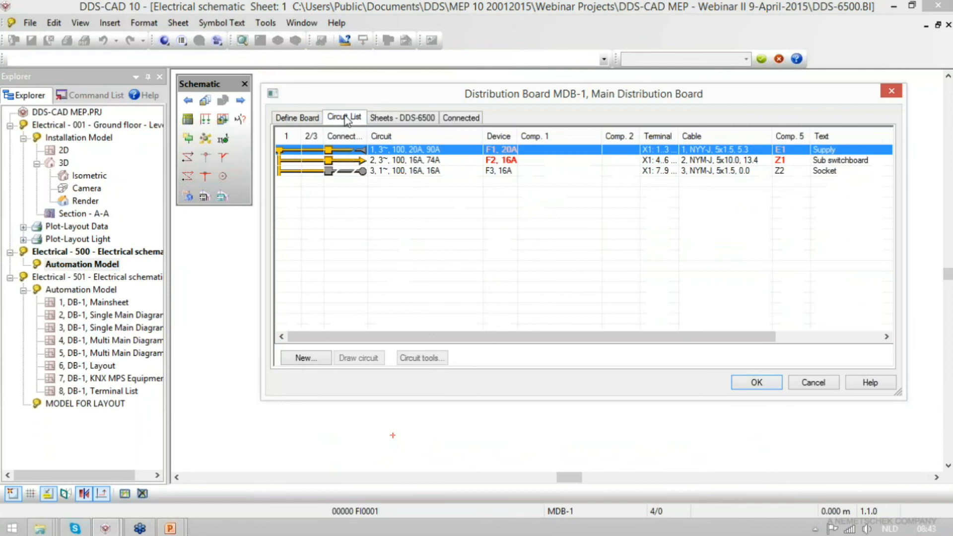
# - Add a Mainsheet Landscape and a Single Main Diagram (Landscape) sheet for MDB-1
pyautogui.click(418, 118)
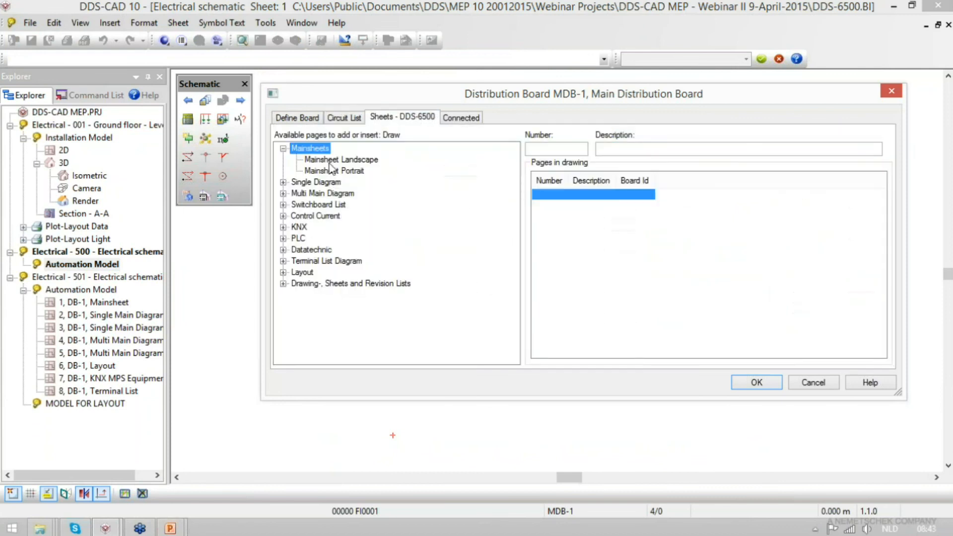
pyautogui.click(355, 161)
pyautogui.doubleClick(354, 161)
pyautogui.doubleClick(320, 183)
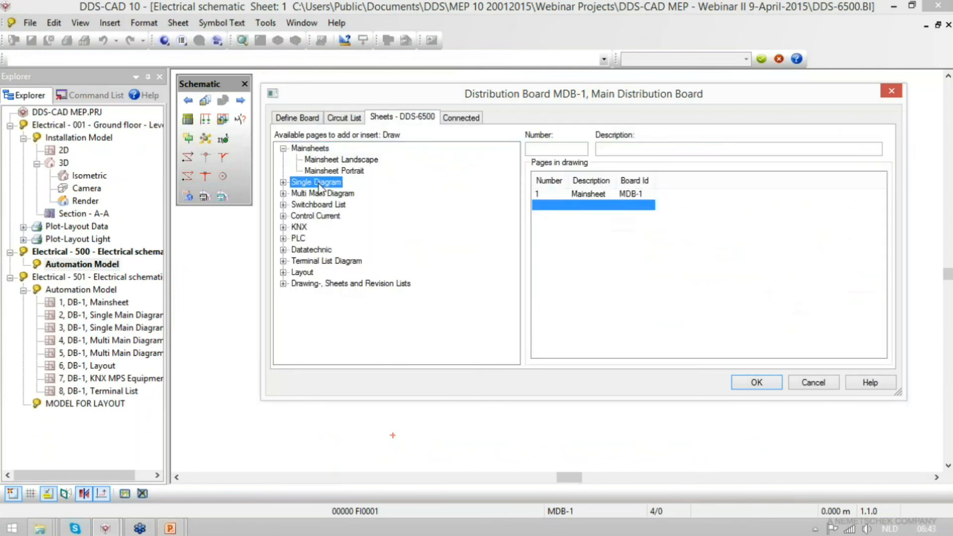
pyautogui.doubleClick(327, 193)
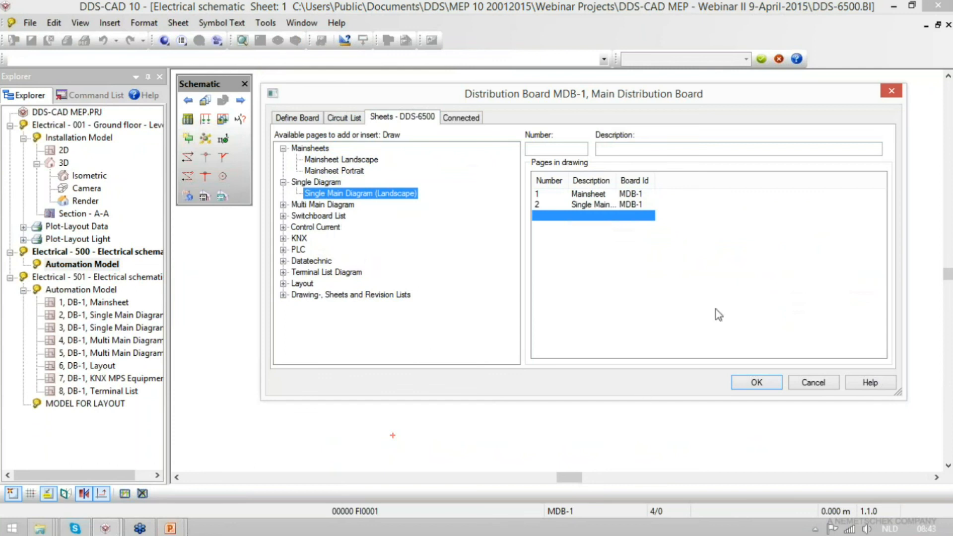
pyautogui.click(765, 392)
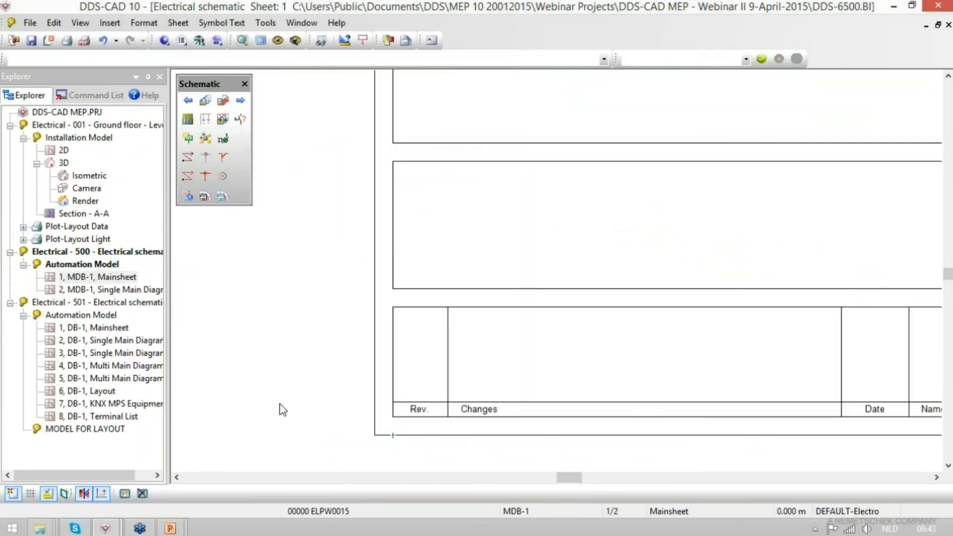
# - Draw the MDB-1 circuits on its Single Main Diagram sheet
pyautogui.middleClick(444, 341)
pyautogui.click(239, 101)
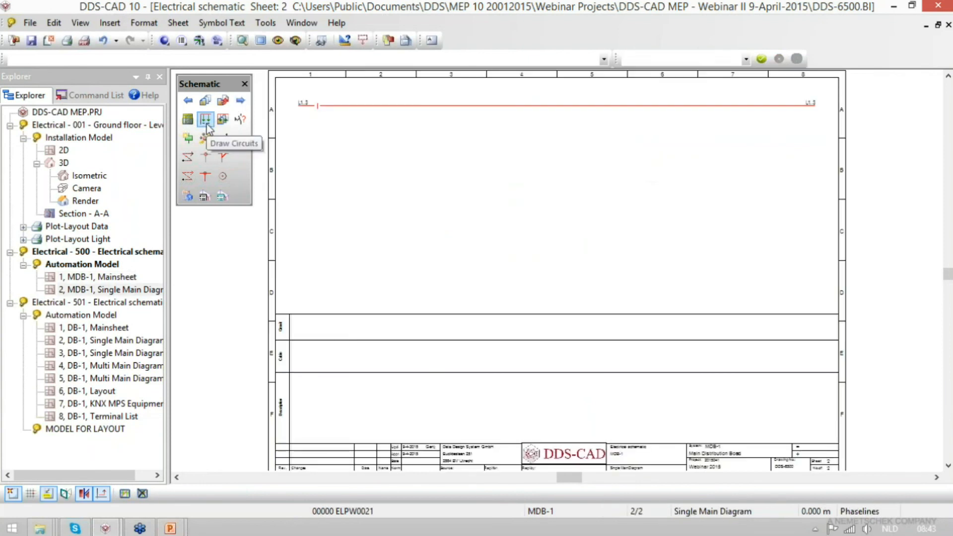
pyautogui.click(206, 124)
pyautogui.click(91, 163)
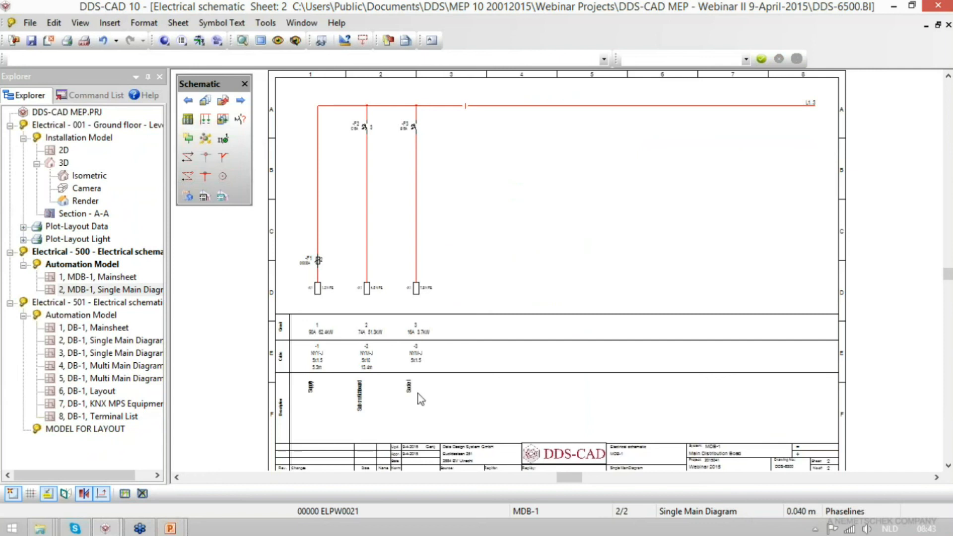
# - Examine the load and cable data on the MDB-1 diagram and compare the circuit loads with the F1 and F2 devices in the circuit list
pyautogui.scroll(3, 326, 346)
pyautogui.scroll(1, 487, 319)
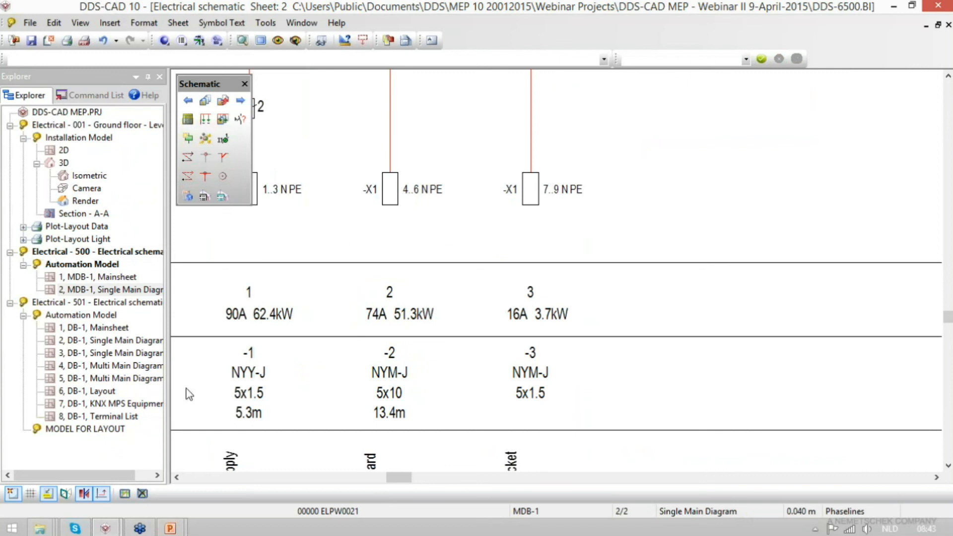
pyautogui.click(188, 119)
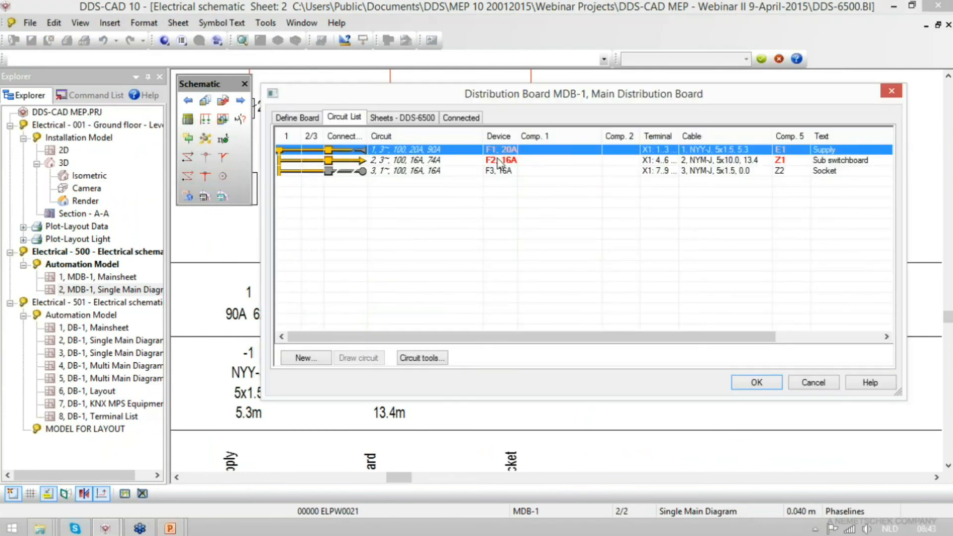
pyautogui.click(513, 162)
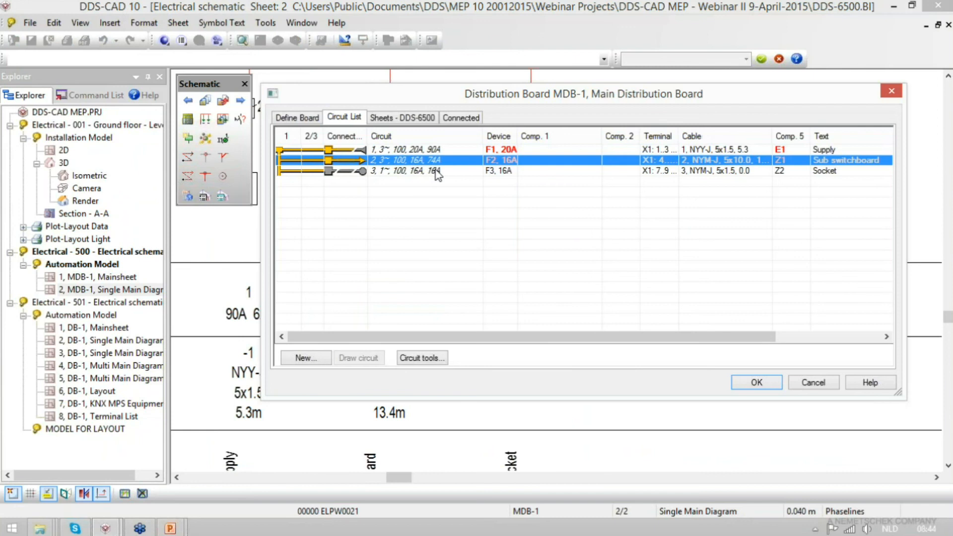
pyautogui.click(436, 173)
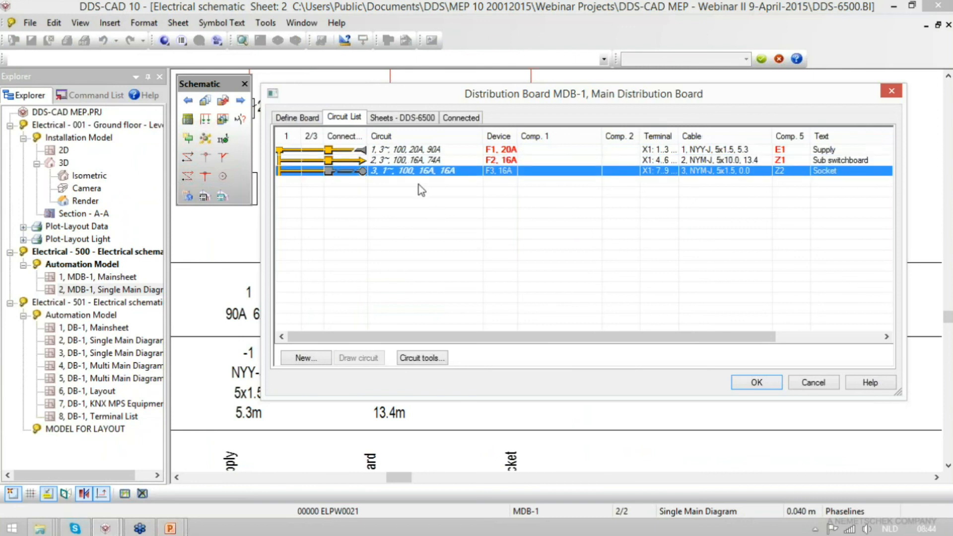
pyautogui.click(436, 154)
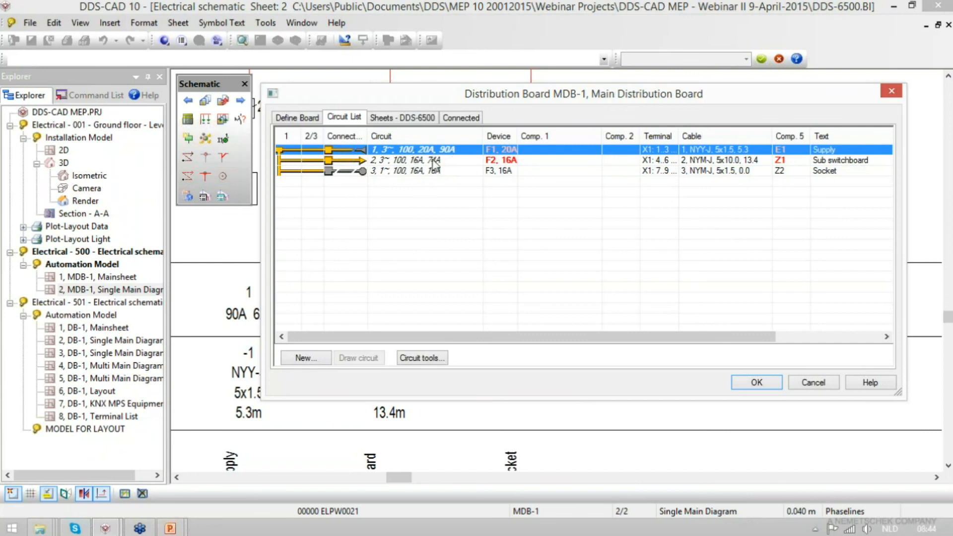
pyautogui.click(523, 161)
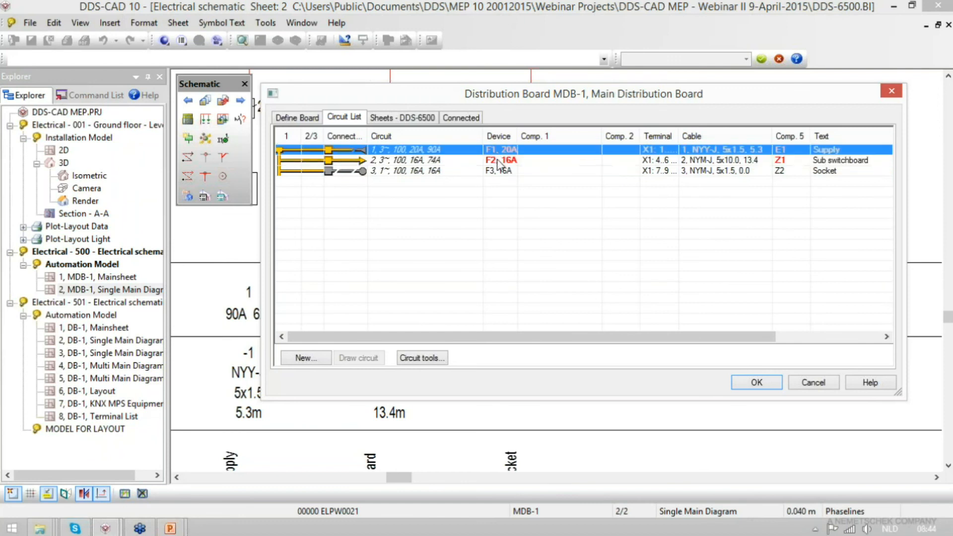
pyautogui.click(499, 162)
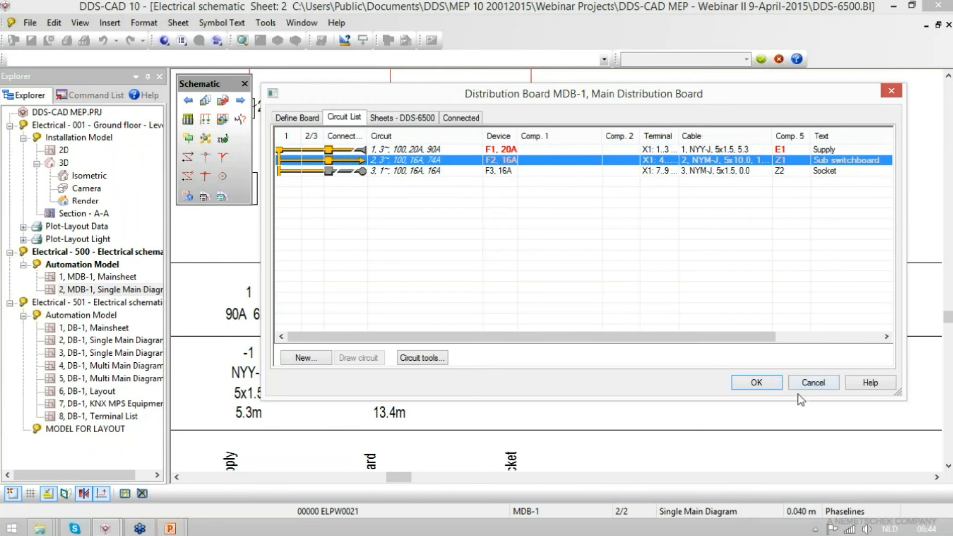
pyautogui.click(756, 382)
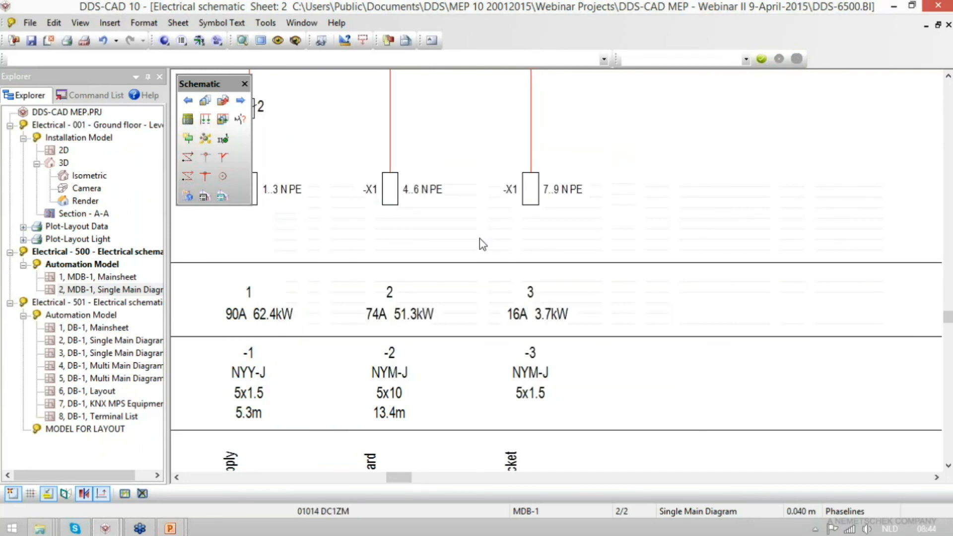
# - Open the DB-1 Mainsheet and apply Phase Distribution on Ampere to all circuits in the DB-1 circuit list
pyautogui.doubleClick(102, 329)
pyautogui.click(224, 155)
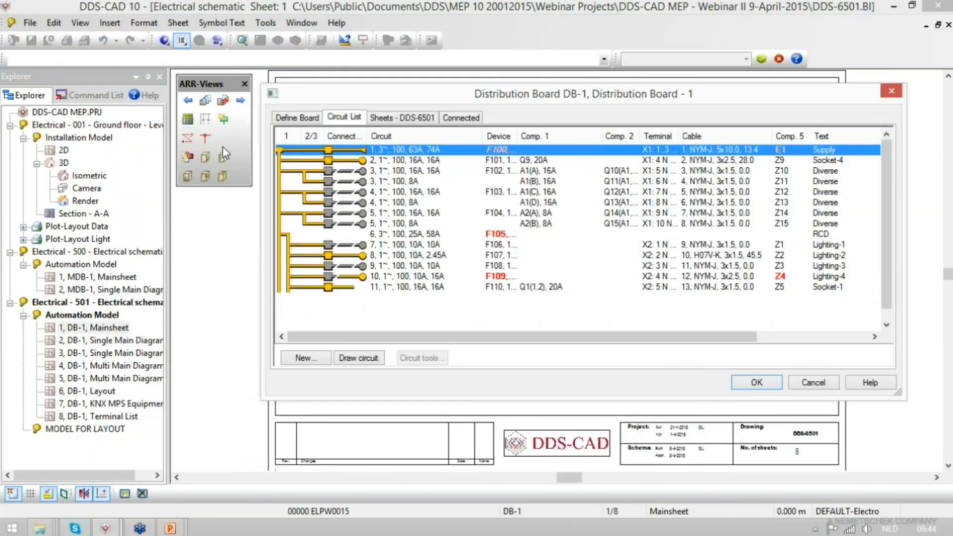
pyautogui.hotkey('ctrl', 'a')
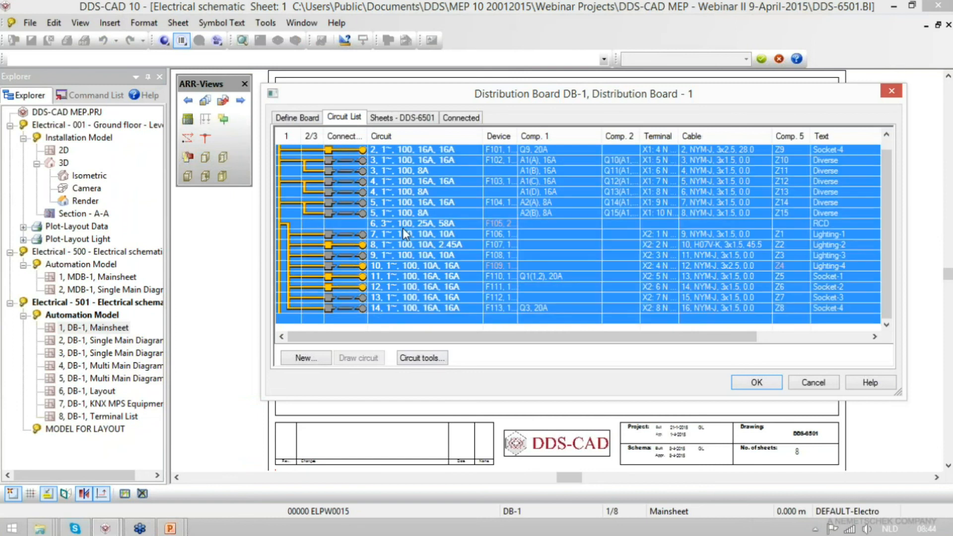
pyautogui.rightClick(442, 254)
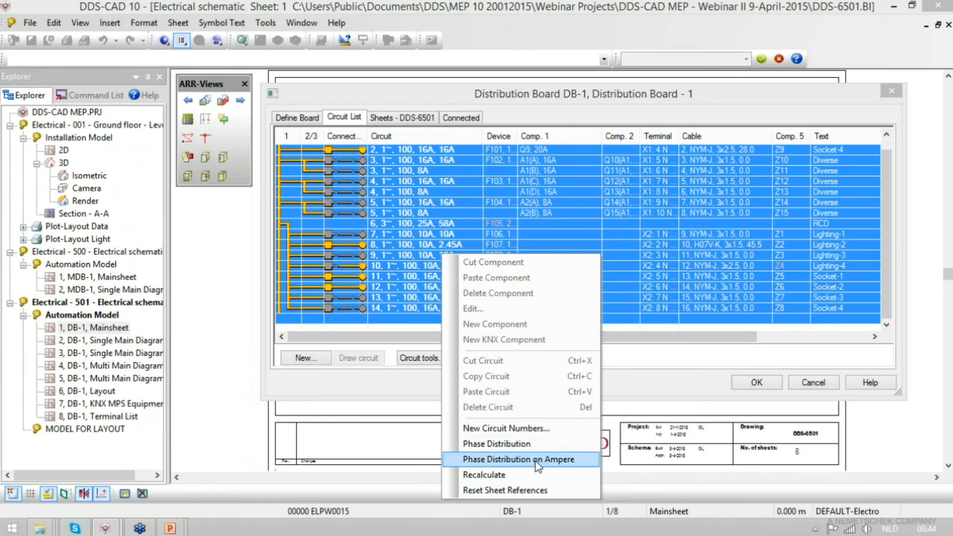
pyautogui.click(557, 460)
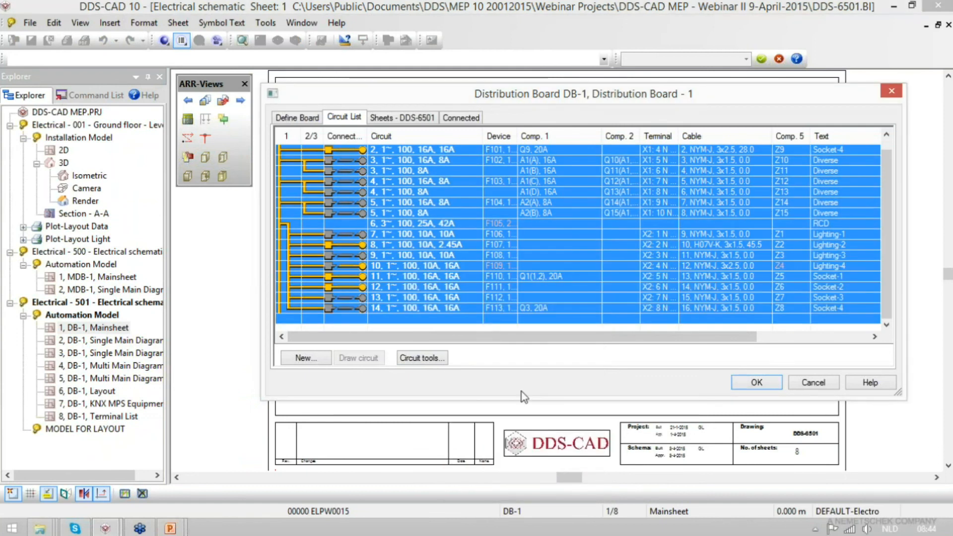
# - Check the L1, L2 and L3 ratings of the DB-1 supply and save the switchboard changes
pyautogui.click(423, 194)
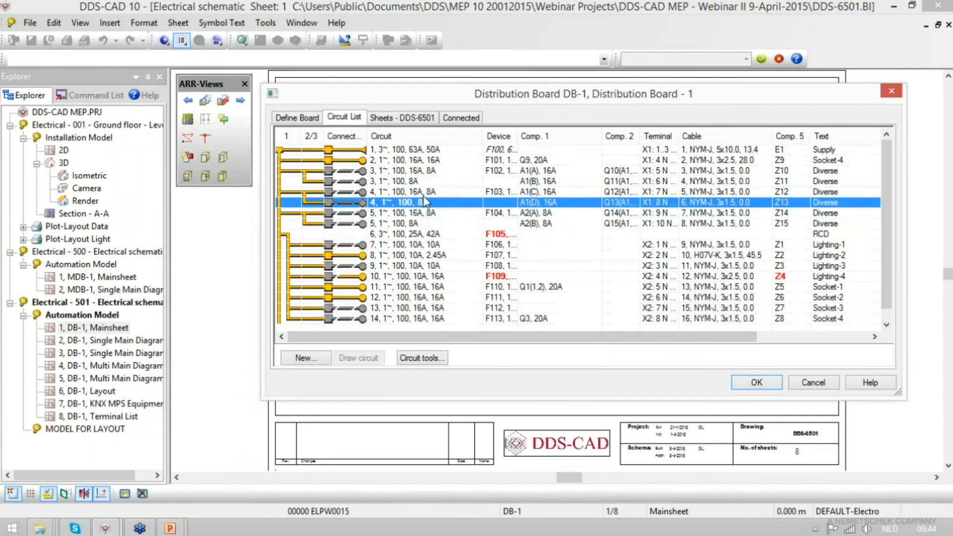
pyautogui.doubleClick(411, 150)
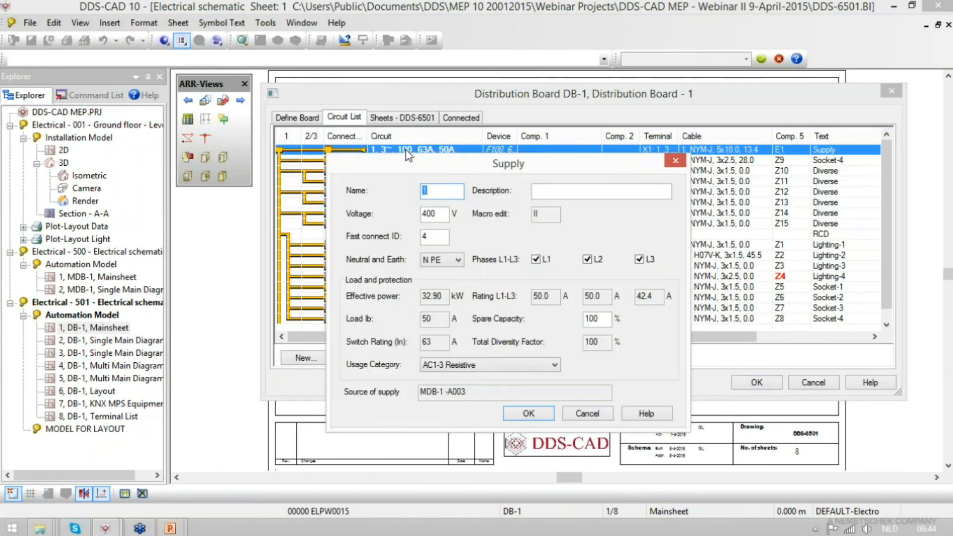
pyautogui.doubleClick(545, 296)
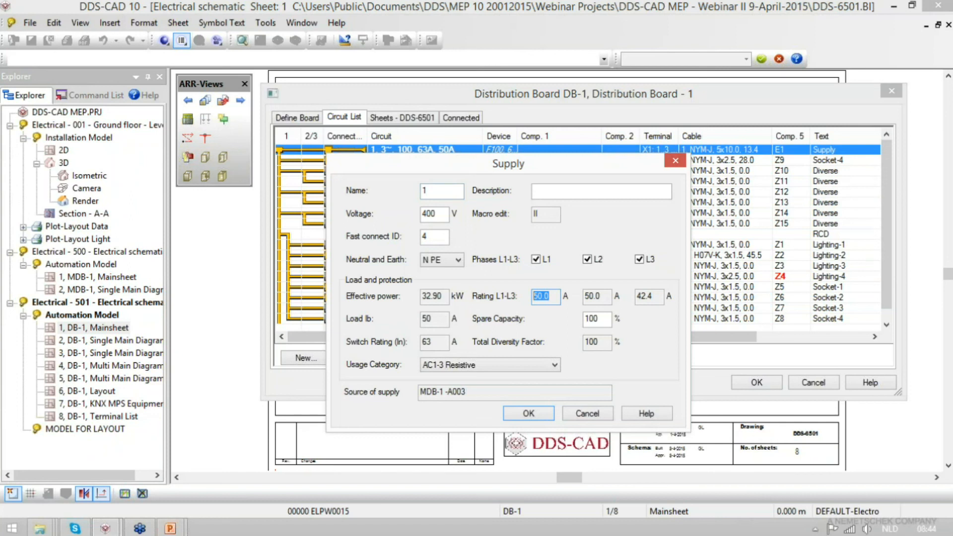
pyautogui.press('Escape')
pyautogui.press('Escape')
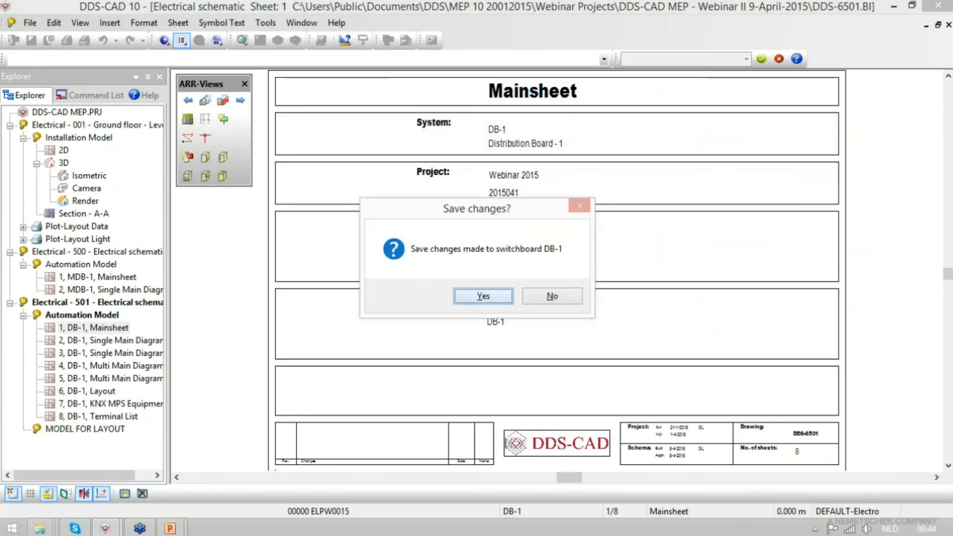
pyautogui.press('Return')
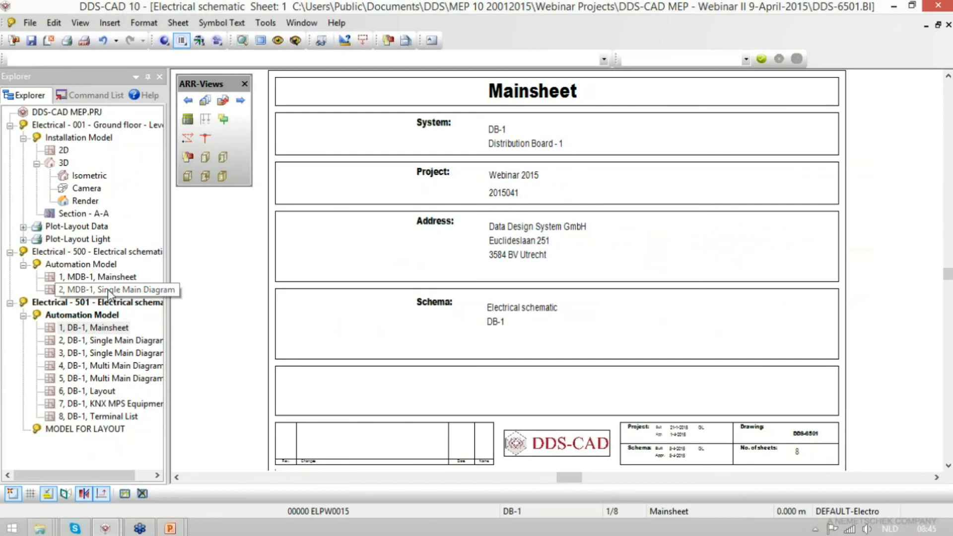
# - Check the circuit loads on the MDB-1 Single Main Diagram sheet and in the board's read-only circuit list
pyautogui.doubleClick(109, 292)
pyautogui.scroll(3, 353, 346)
pyautogui.moveTo(351, 327); pyautogui.dragTo(494, 204)
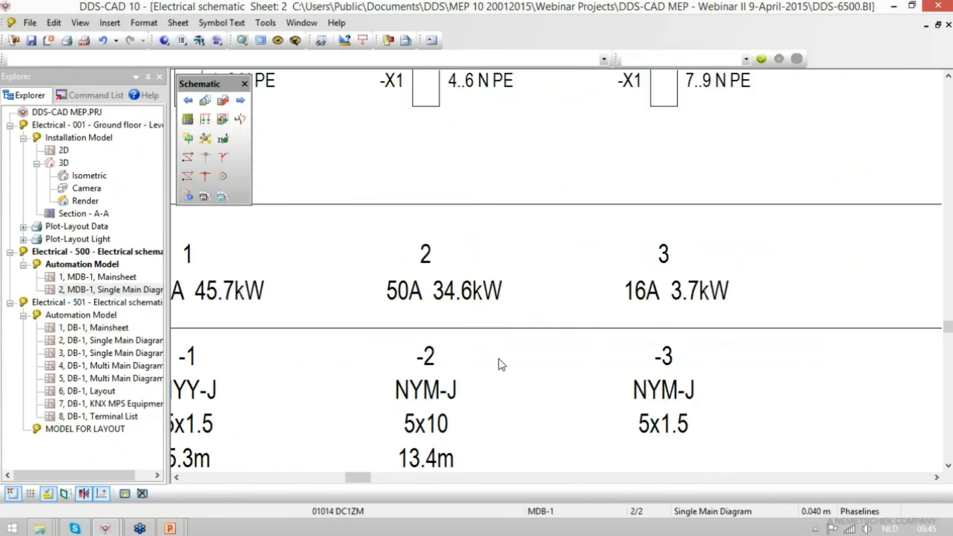
pyautogui.click(187, 119)
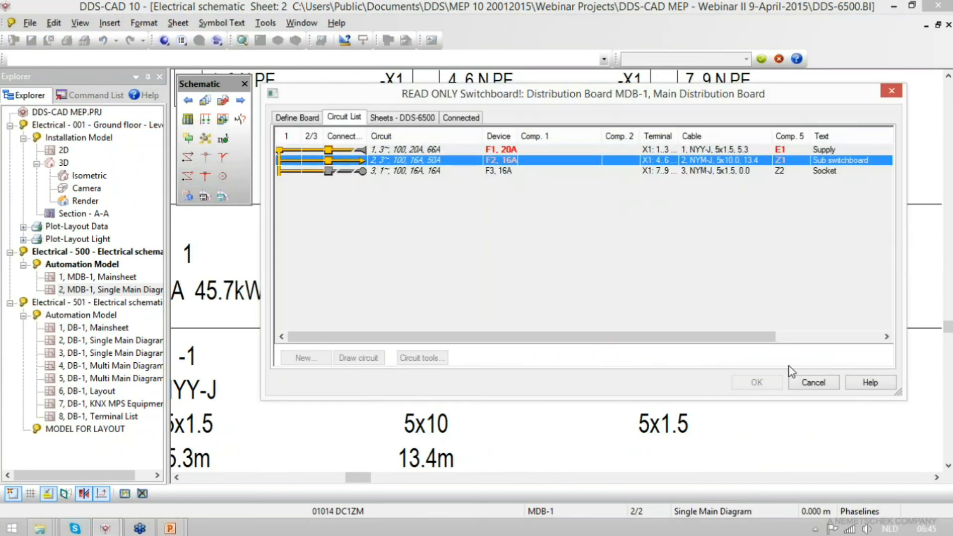
pyautogui.click(813, 382)
# - Open the MDB-1 Mainsheet and bring up the board's editable circuit list
pyautogui.doubleClick(101, 327)
pyautogui.click(106, 277)
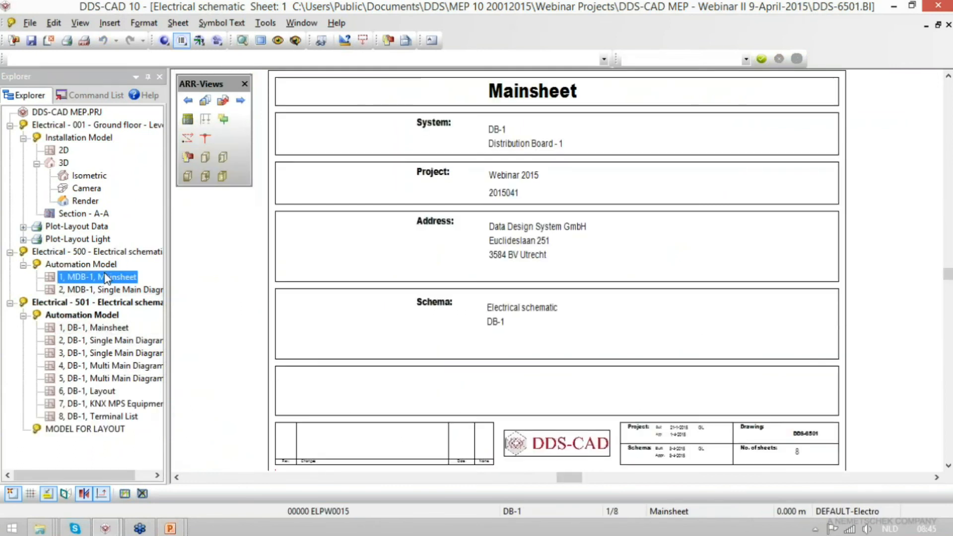
pyautogui.doubleClick(106, 278)
pyautogui.click(201, 122)
pyautogui.click(404, 178)
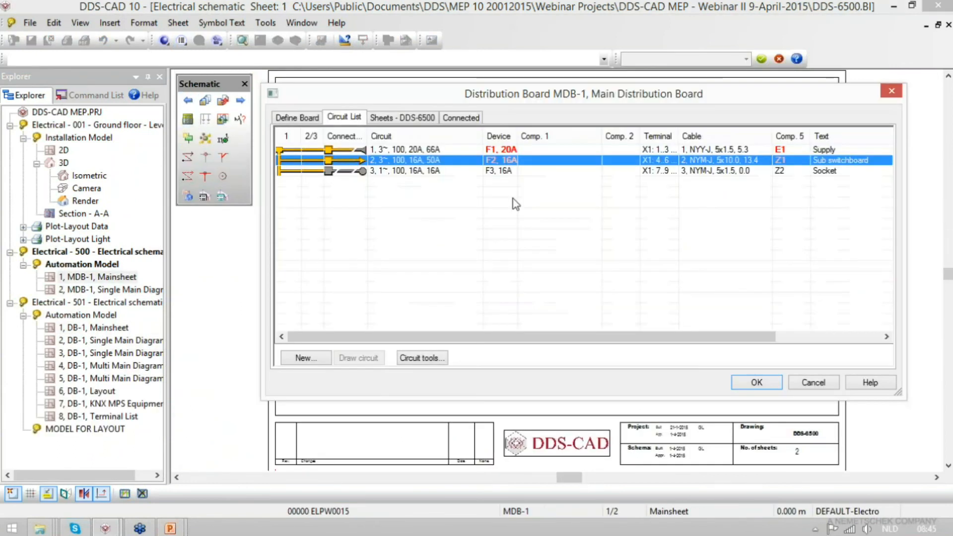
# - Update the component dimensions of the MDB-1 sub switchboard and supply circuits and save the board
pyautogui.rightClick(505, 165)
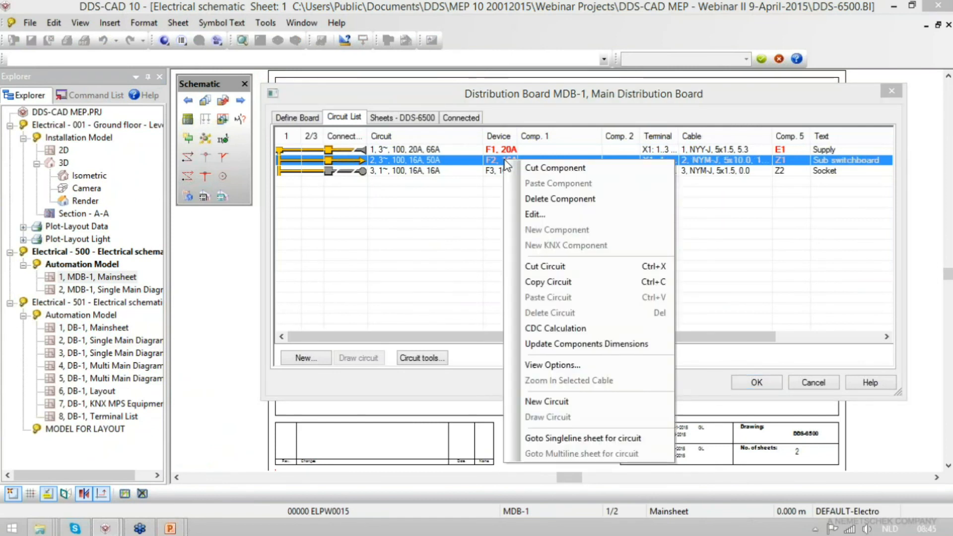
pyautogui.click(559, 344)
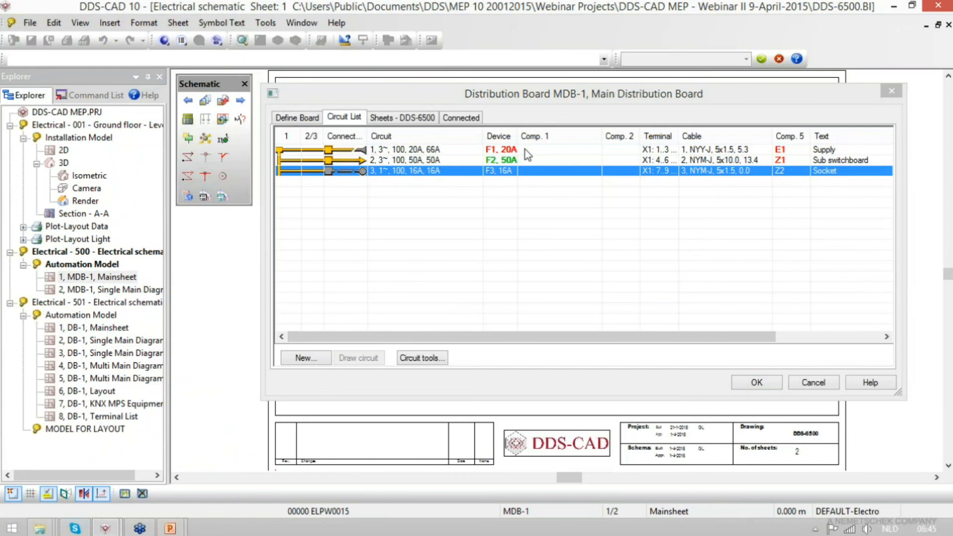
pyautogui.rightClick(505, 148)
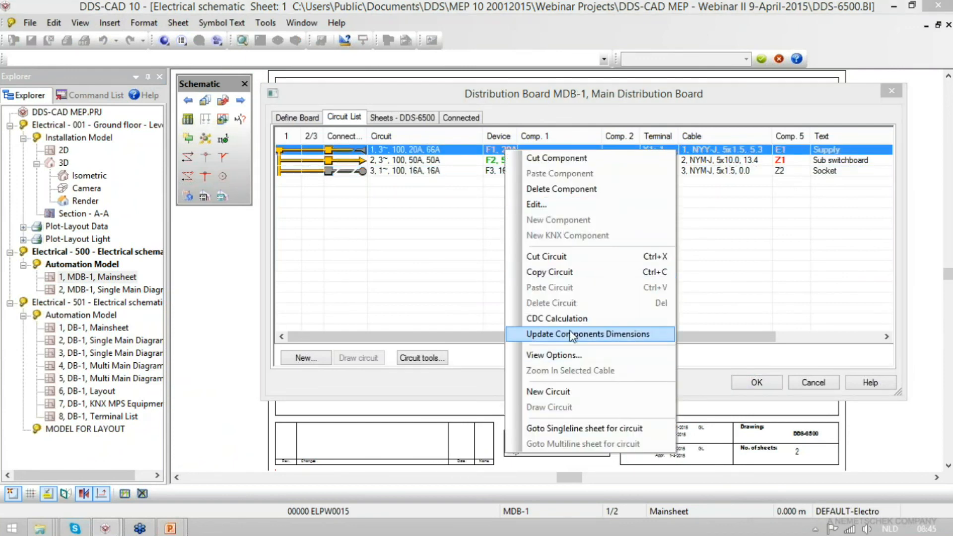
pyautogui.click(572, 334)
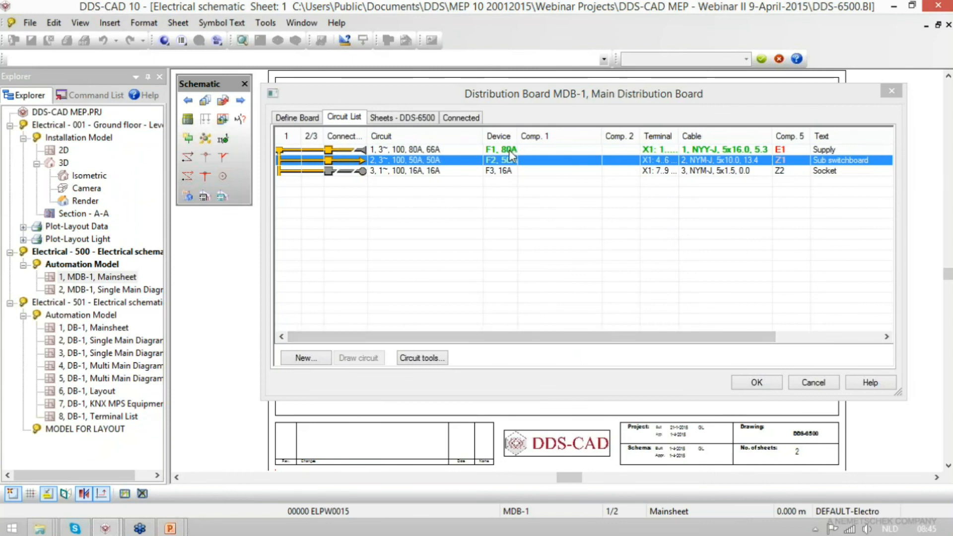
pyautogui.click(753, 383)
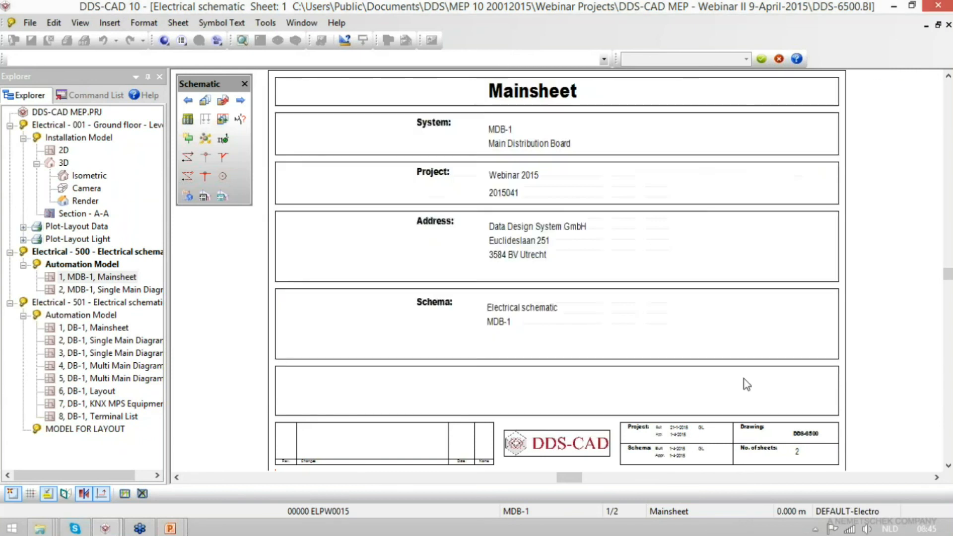
# - Change the MDB-1 Single Main Diagram layout to draw cables and consumer symbols below the terminals, and inspect the redrawn circuits
pyautogui.click(240, 100)
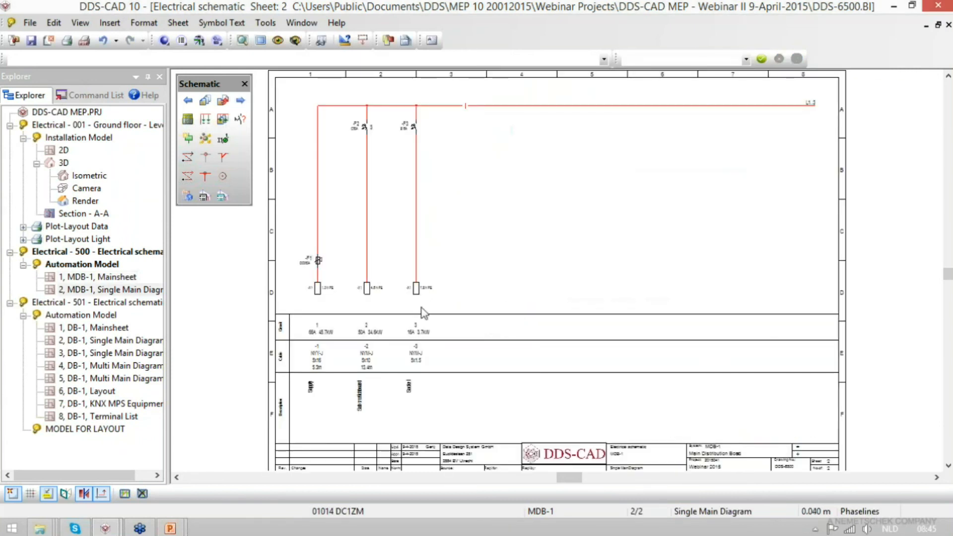
pyautogui.scroll(5, 288, 258)
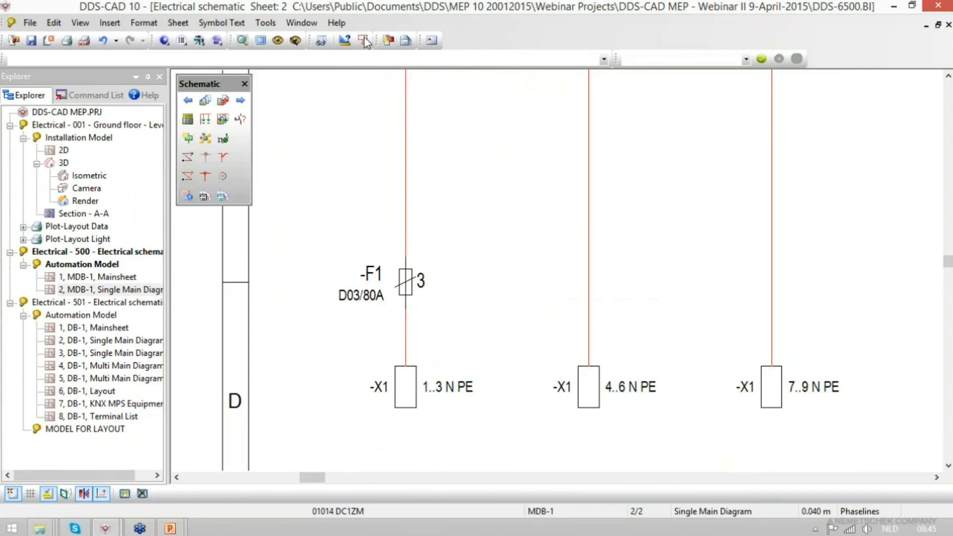
pyautogui.click(343, 42)
pyautogui.click(705, 106)
pyautogui.click(631, 144)
pyautogui.click(668, 427)
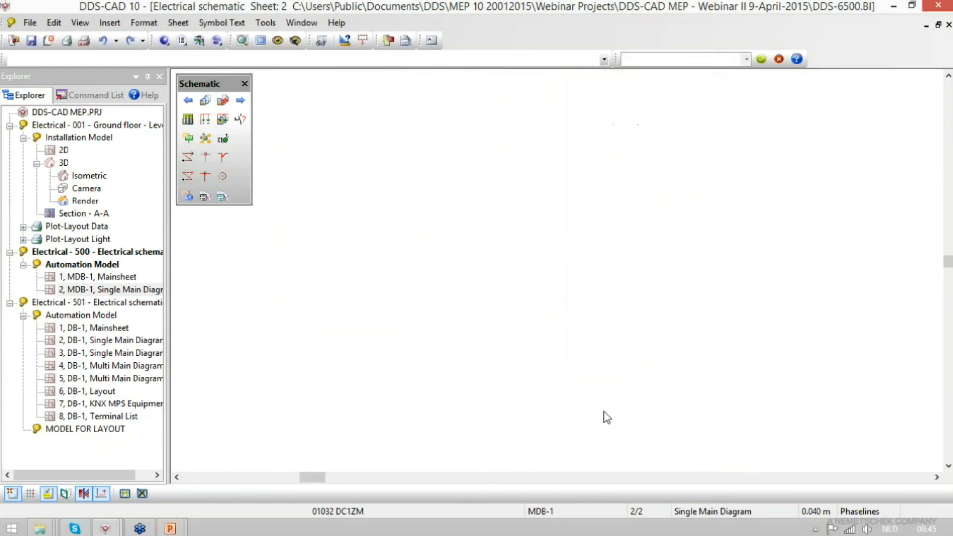
pyautogui.scroll(4, 392, 458)
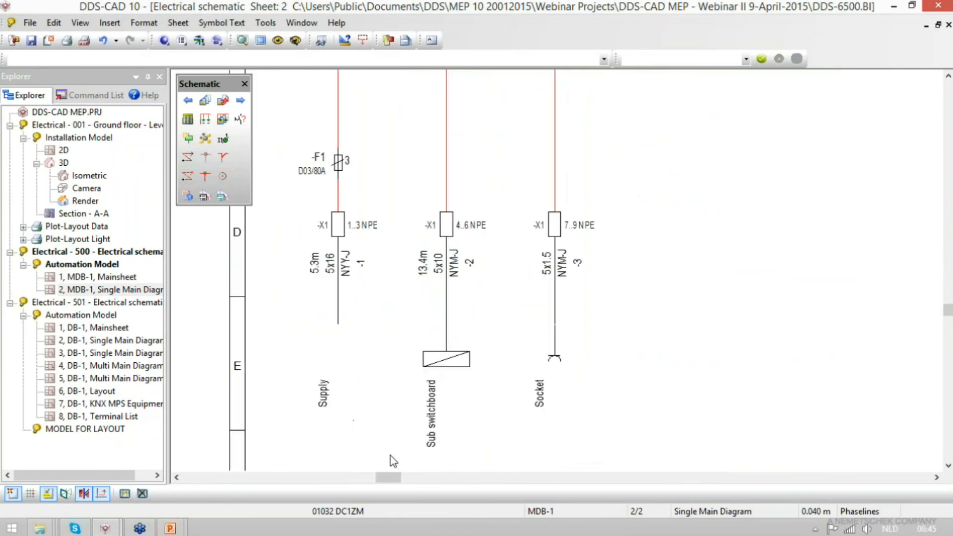
pyautogui.moveTo(288, 417); pyautogui.dragTo(382, 314)
pyautogui.moveTo(399, 471); pyautogui.dragTo(520, 272)
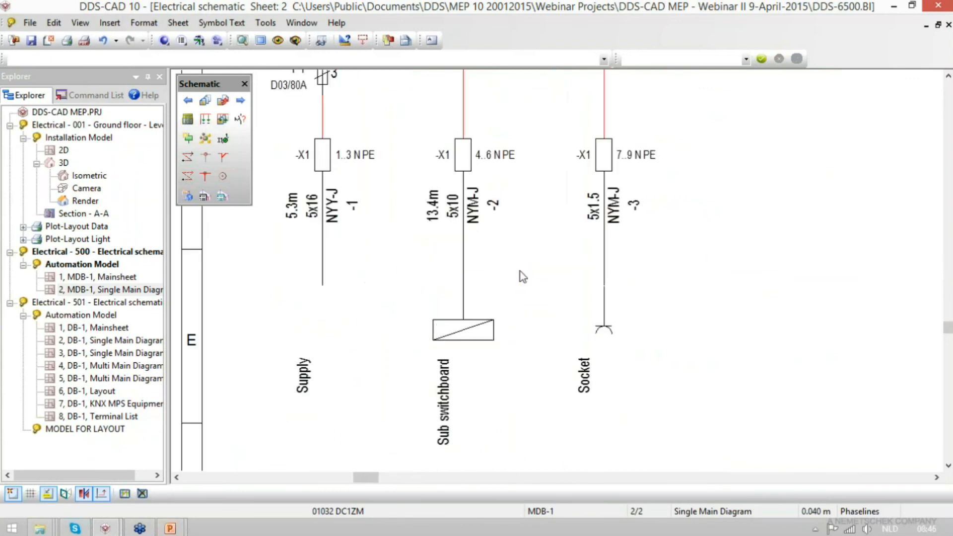
pyautogui.scroll(-3, 523, 441)
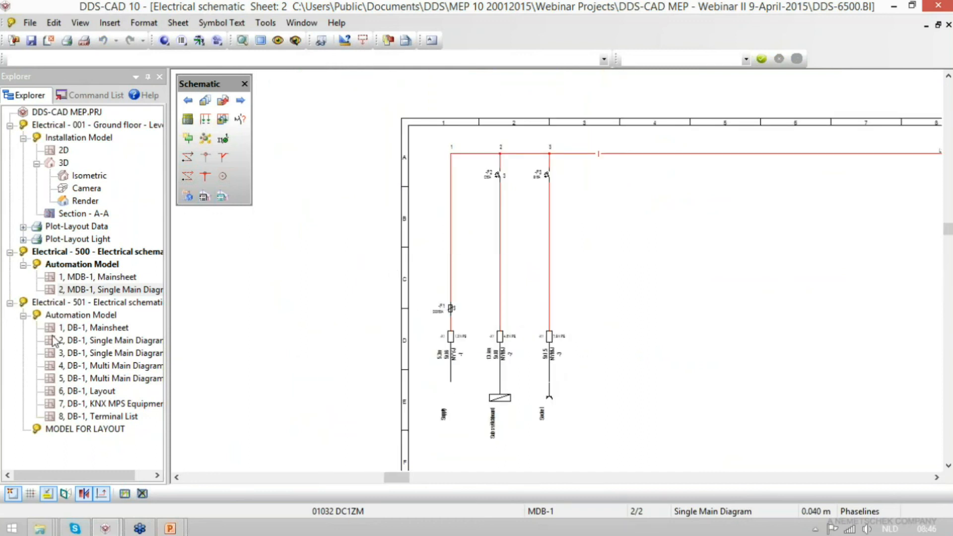
# - Open the DB-1 Mainsheet's circuit list and check the diversity factor of the Socket-2 circuit
pyautogui.click(29, 22)
pyautogui.click(64, 119)
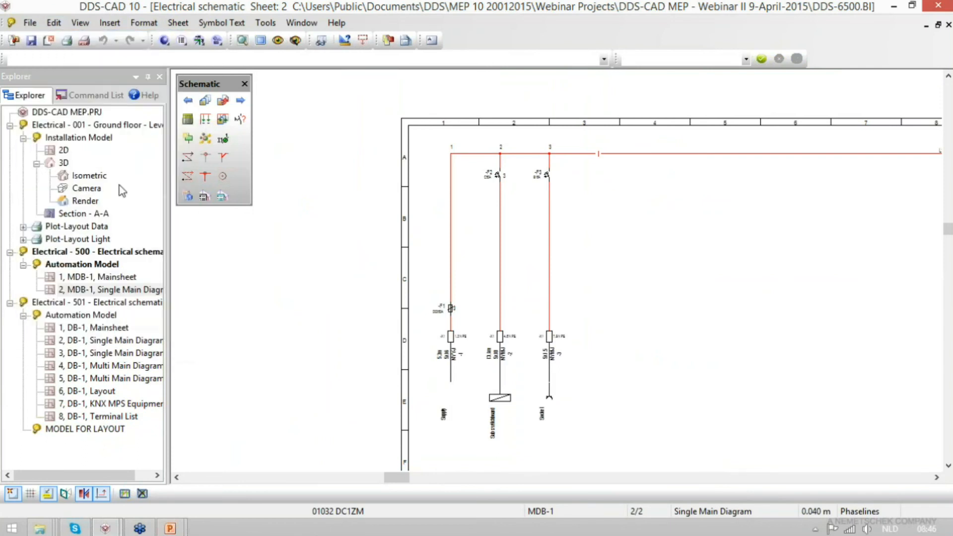
pyautogui.doubleClick(104, 329)
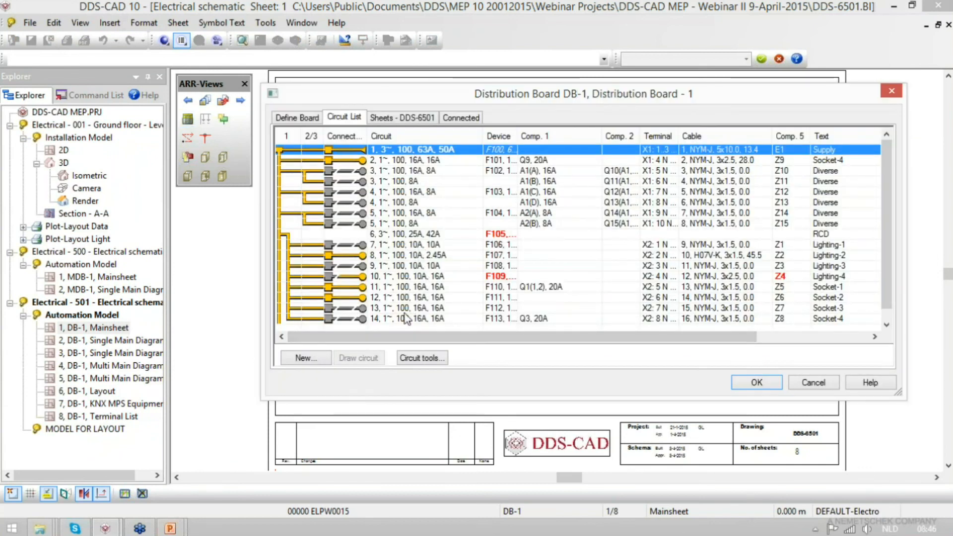
pyautogui.doubleClick(401, 298)
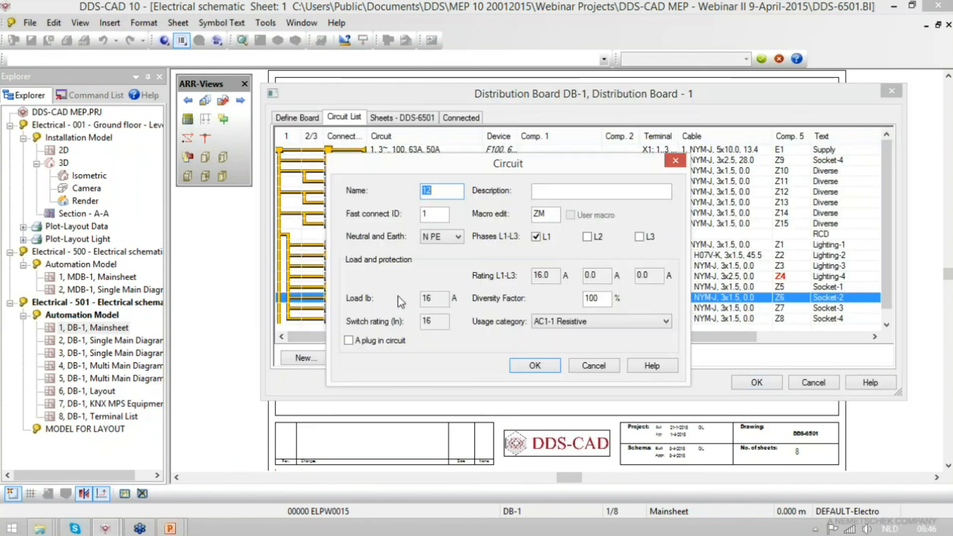
pyautogui.doubleClick(603, 301)
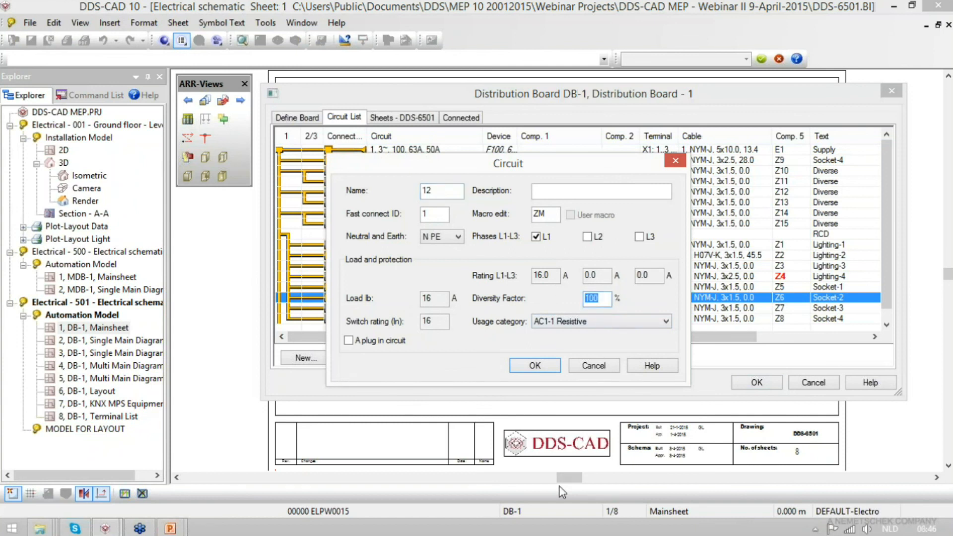
pyautogui.press('Return')
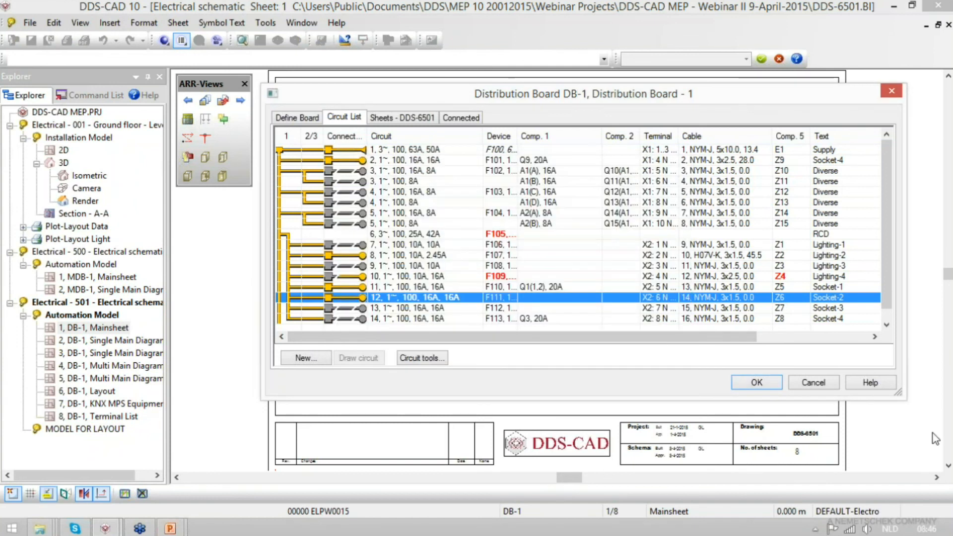
# - Set the diversity factor of DB-1 socket circuits 11 to 14 to 35%
pyautogui.click(674, 287)
pyautogui.keyDown('shift'); pyautogui.click(675, 318); pyautogui.keyUp('shift')
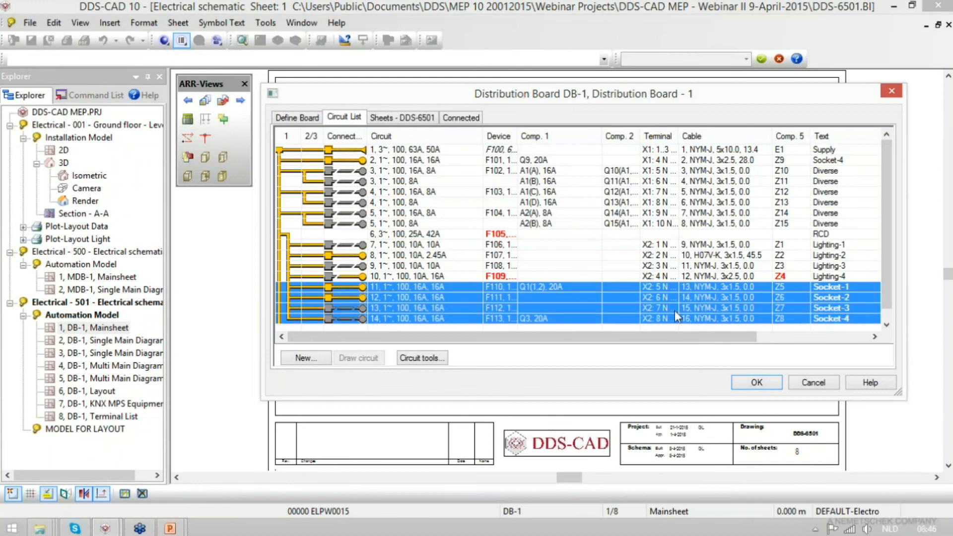
pyautogui.rightClick(430, 308)
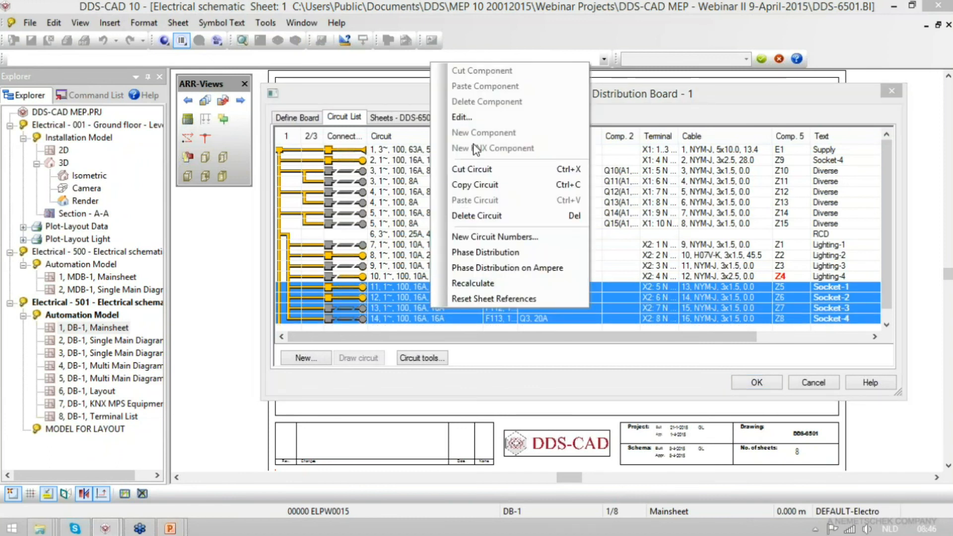
pyautogui.click(471, 122)
pyautogui.doubleClick(607, 300)
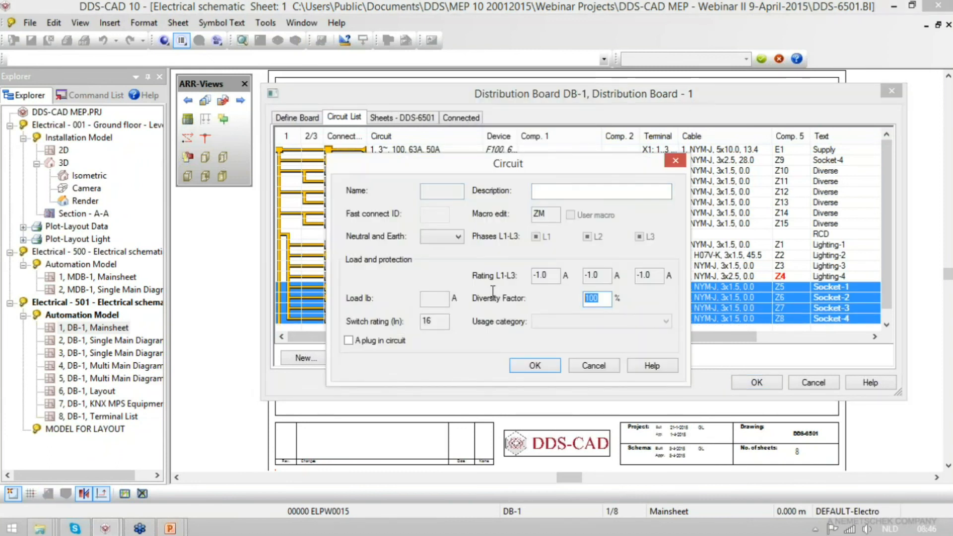
pyautogui.write('35')
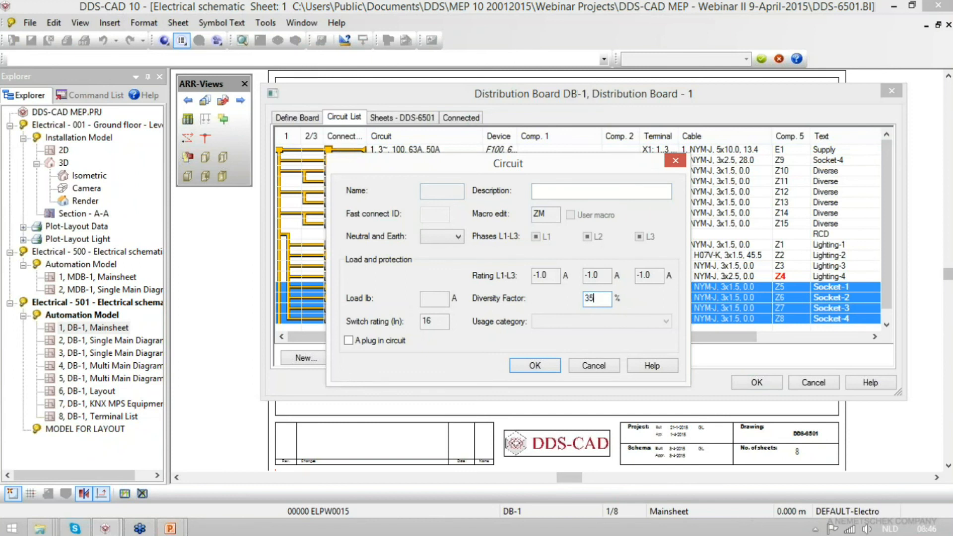
pyautogui.click(534, 366)
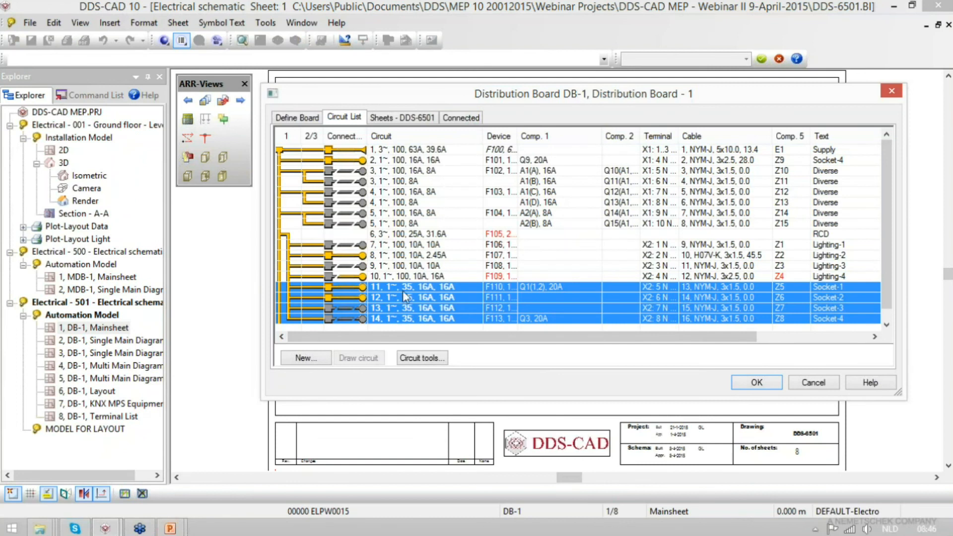
# - Set the diversity factor of DB-1 lighting circuits 7 to 10 to 50%
pyautogui.click(434, 149)
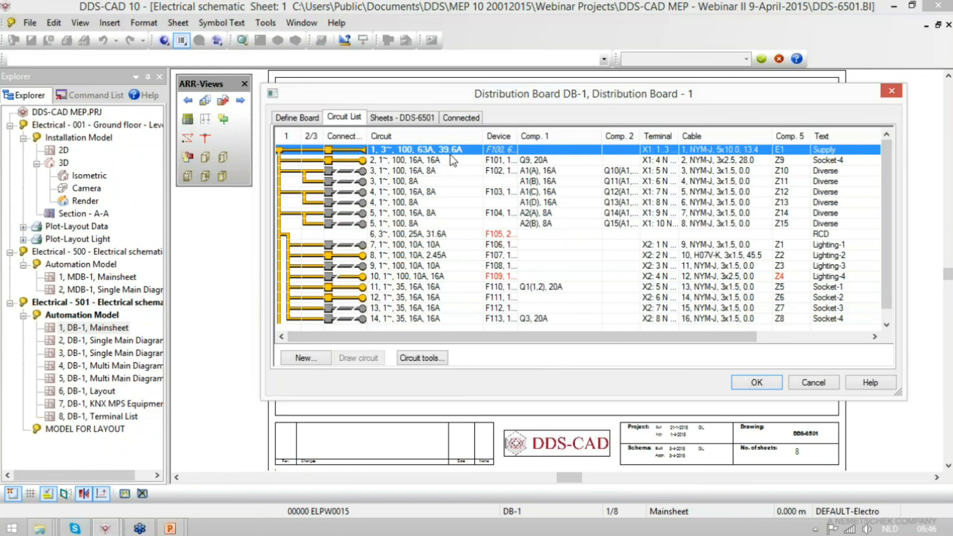
pyautogui.click(430, 245)
pyautogui.keyDown('shift'); pyautogui.click(435, 277); pyautogui.keyUp('shift')
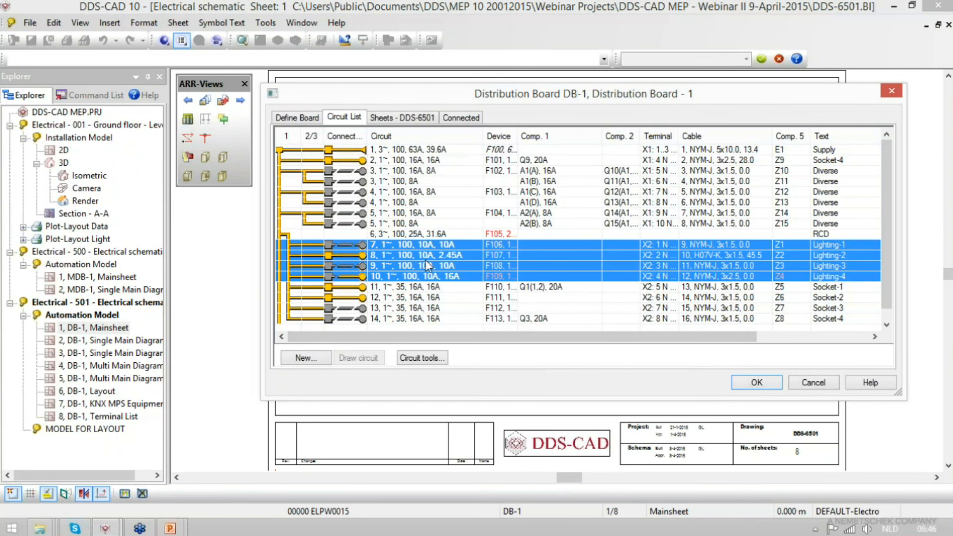
pyautogui.rightClick(465, 252)
pyautogui.click(464, 312)
pyautogui.doubleClick(594, 298)
pyautogui.write('50')
pyautogui.press('Return')
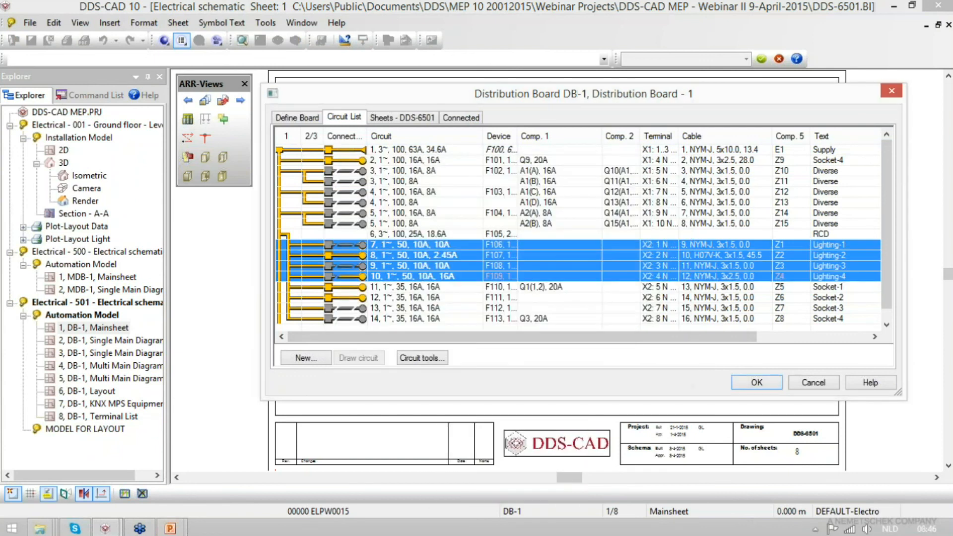
# - Update the component dimensions of the DB-1 supply circuit to match its reduced load
pyautogui.click(430, 149)
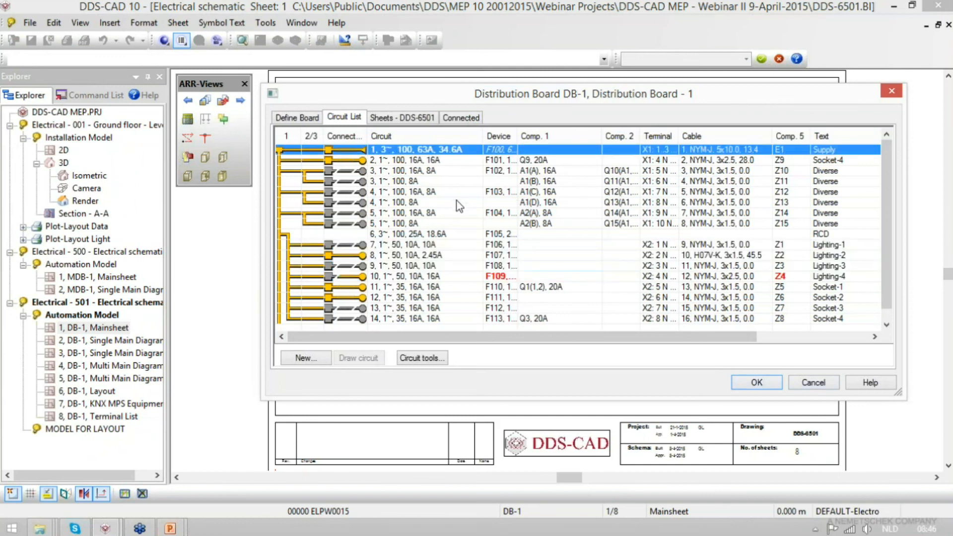
pyautogui.rightClick(446, 151)
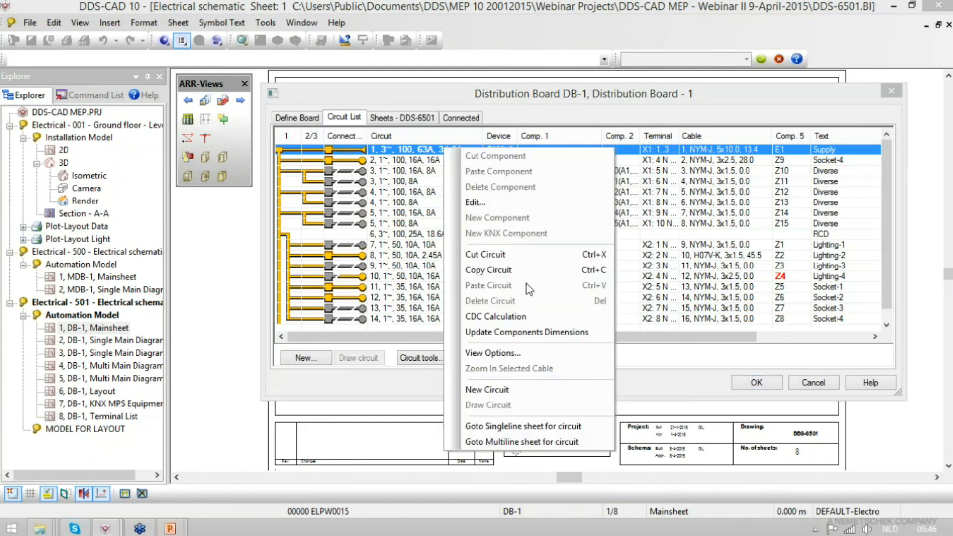
pyautogui.click(525, 337)
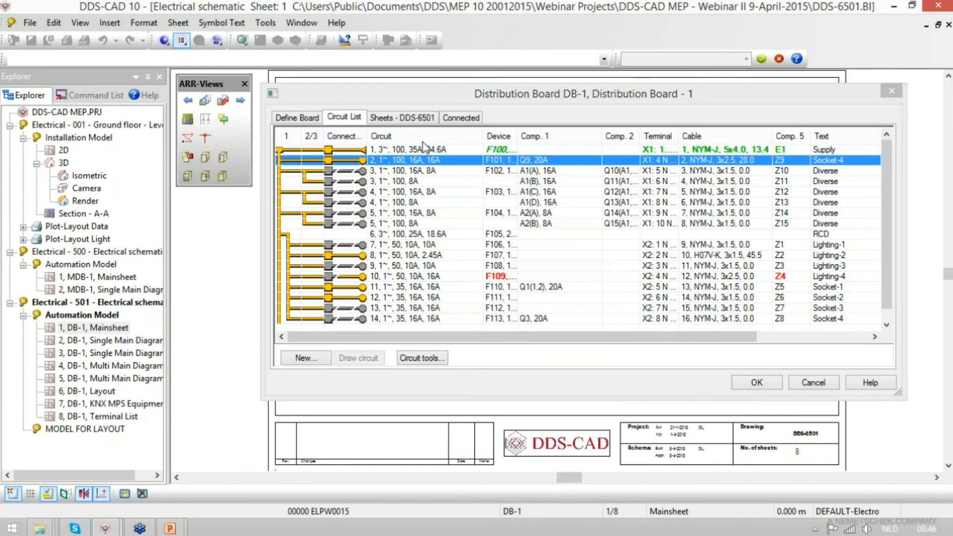
# - Check the load data and volt drop calculation of the DB-1 supply cable and save the board changes
pyautogui.click(701, 149)
pyautogui.doubleClick(703, 150)
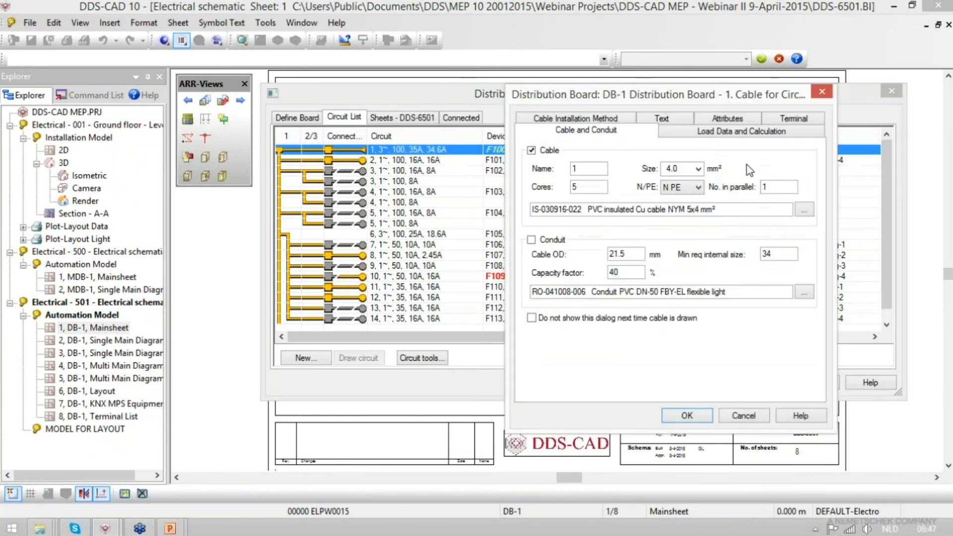
pyautogui.click(749, 136)
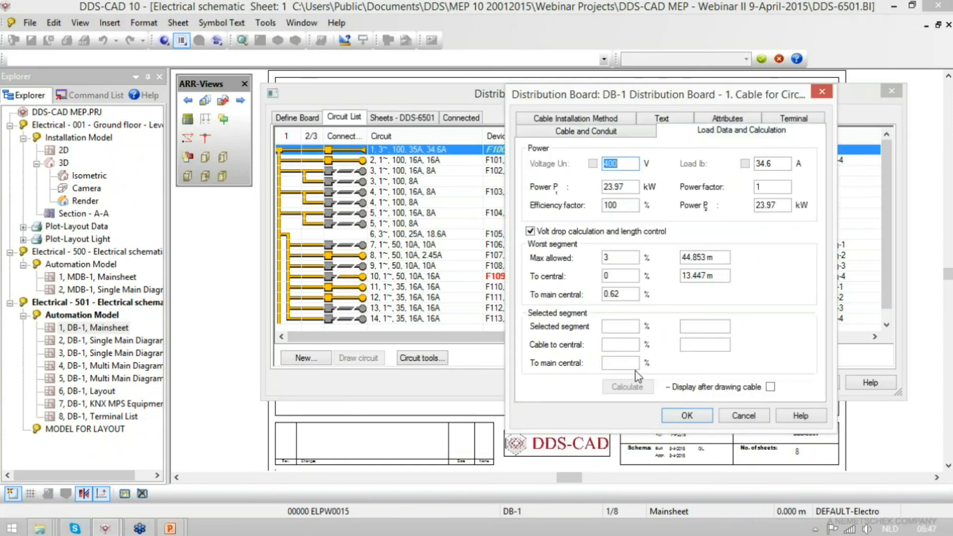
pyautogui.click(694, 419)
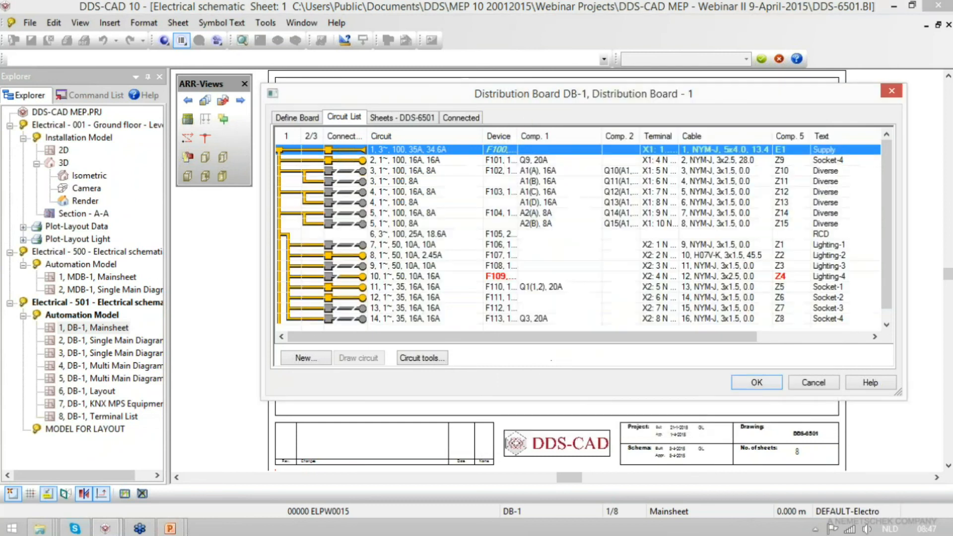
pyautogui.click(756, 383)
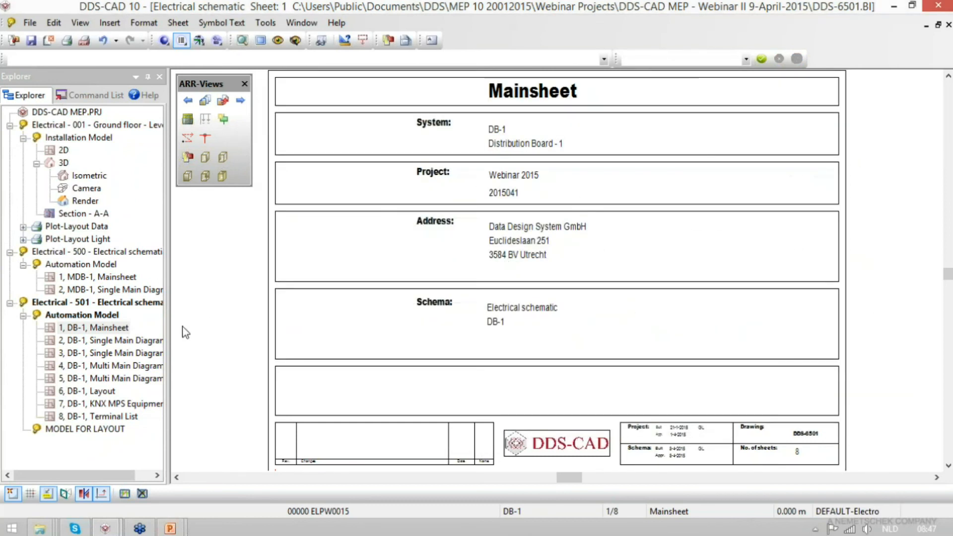
# - Open the MDB-1 Single Main Diagram sheet and bring up the board's circuit list
pyautogui.doubleClick(110, 277)
pyautogui.doubleClick(107, 290)
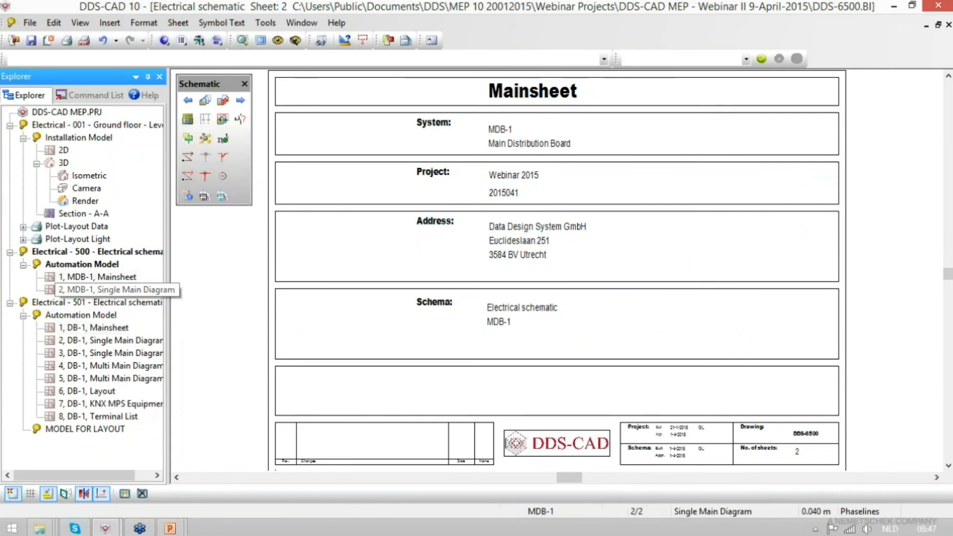
pyautogui.click(189, 120)
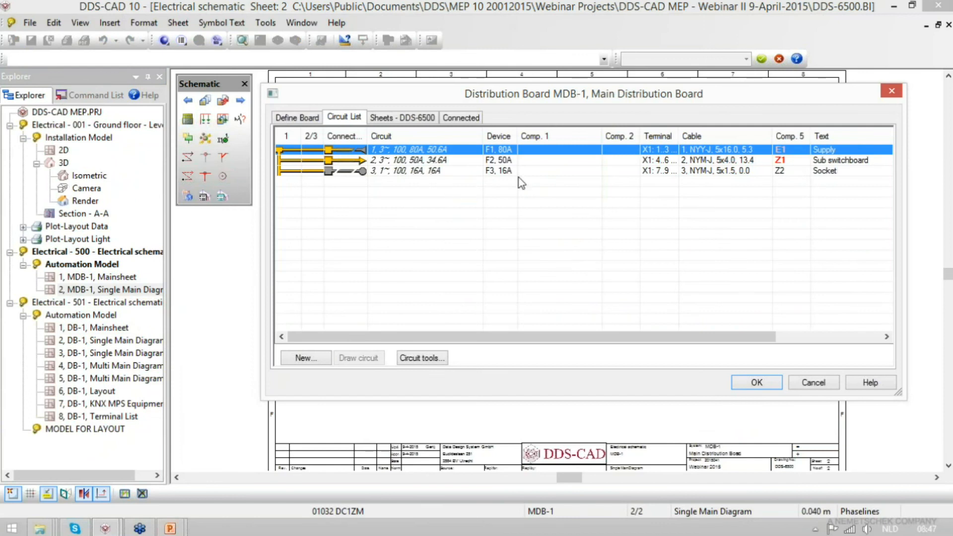
pyautogui.keyDown('shift'); pyautogui.click(437, 171); pyautogui.keyUp('shift')
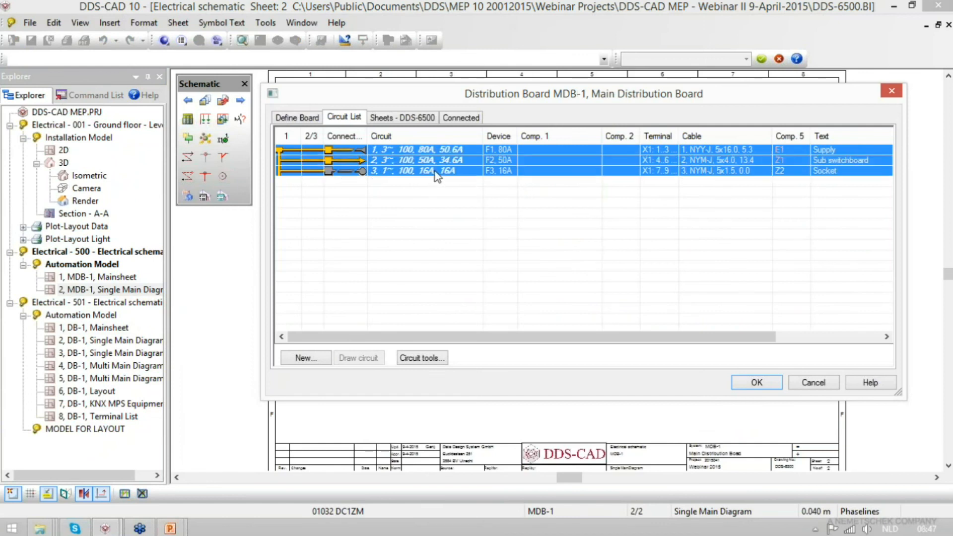
pyautogui.rightClick(435, 172)
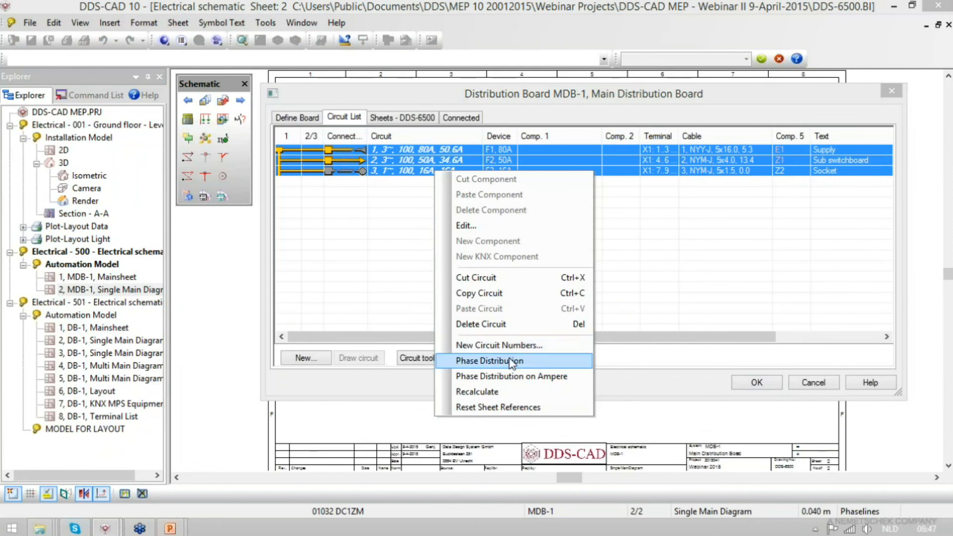
pyautogui.press('Escape')
# - Update the component dimensions of the supply and sub switchboard circuits of MDB-1
pyautogui.rightClick(505, 150)
pyautogui.press('Escape')
pyautogui.click(505, 149)
pyautogui.rightClick(505, 149)
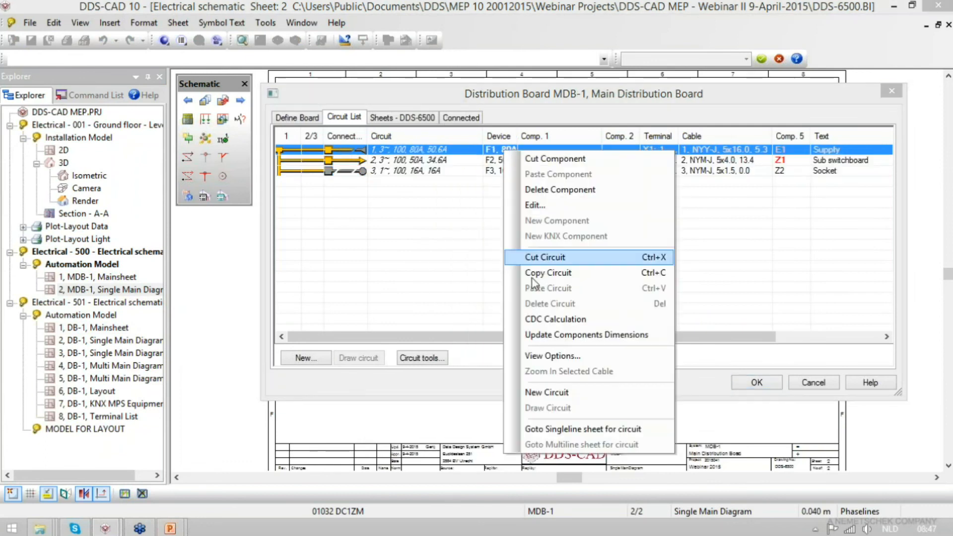
pyautogui.click(548, 341)
pyautogui.rightClick(500, 161)
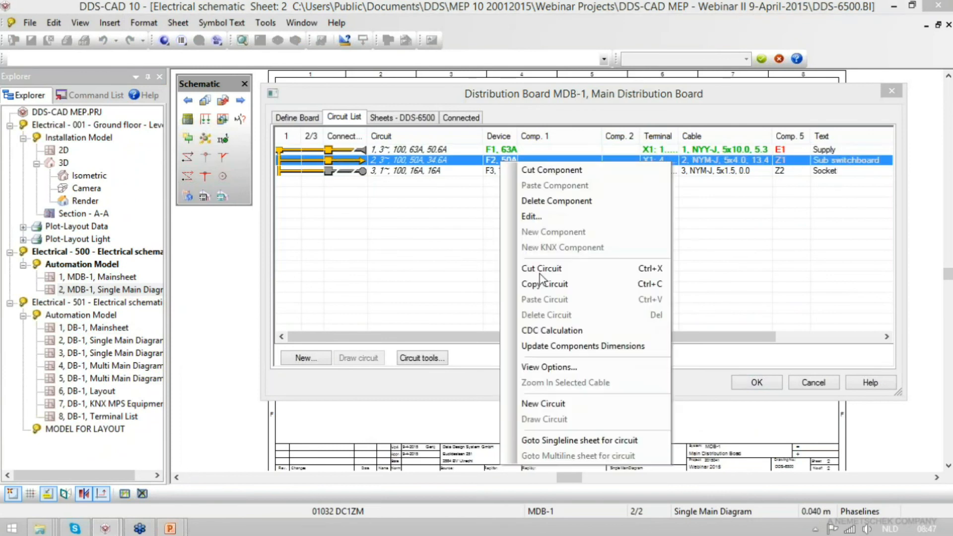
pyautogui.click(541, 346)
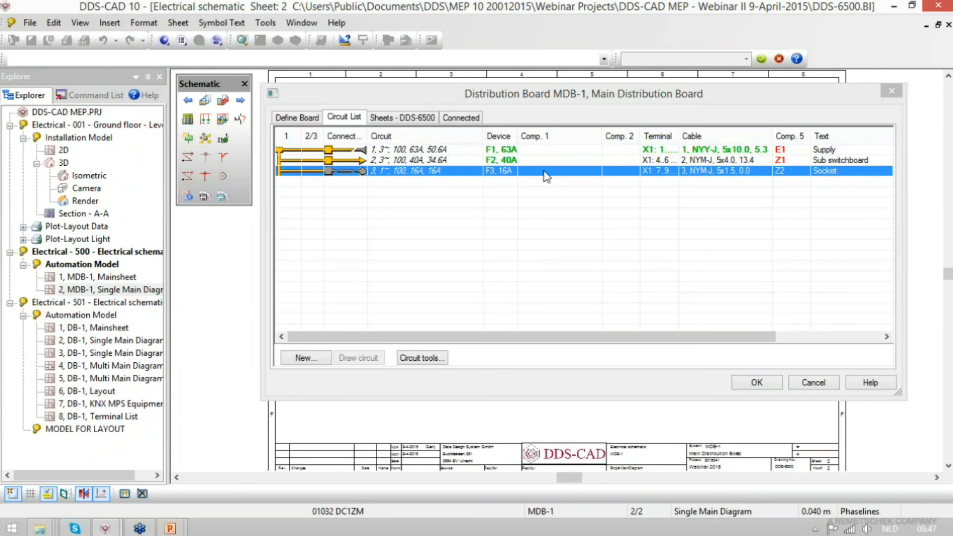
# - Check the load and phase ratings of the sub switchboard circuit and save the MDB-1 board changes
pyautogui.click(505, 161)
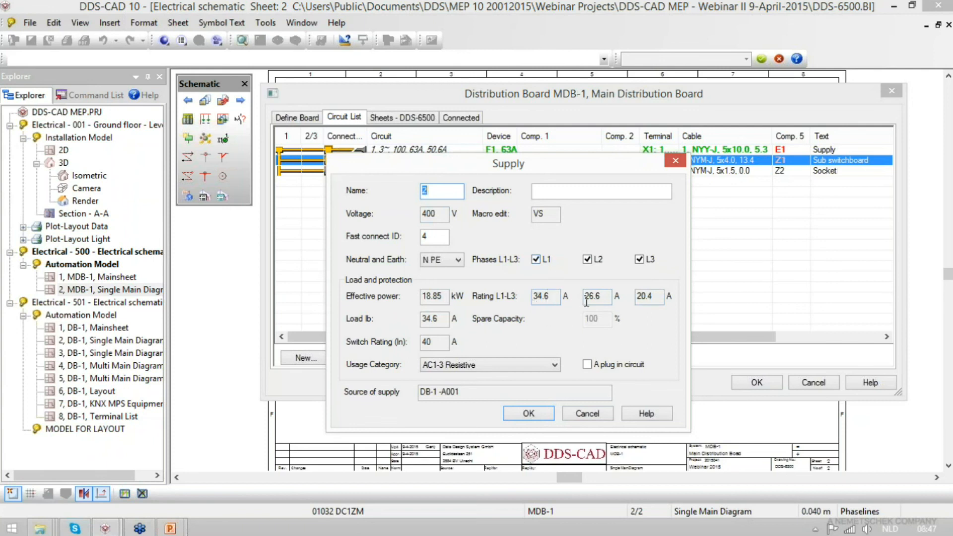
pyautogui.click(535, 415)
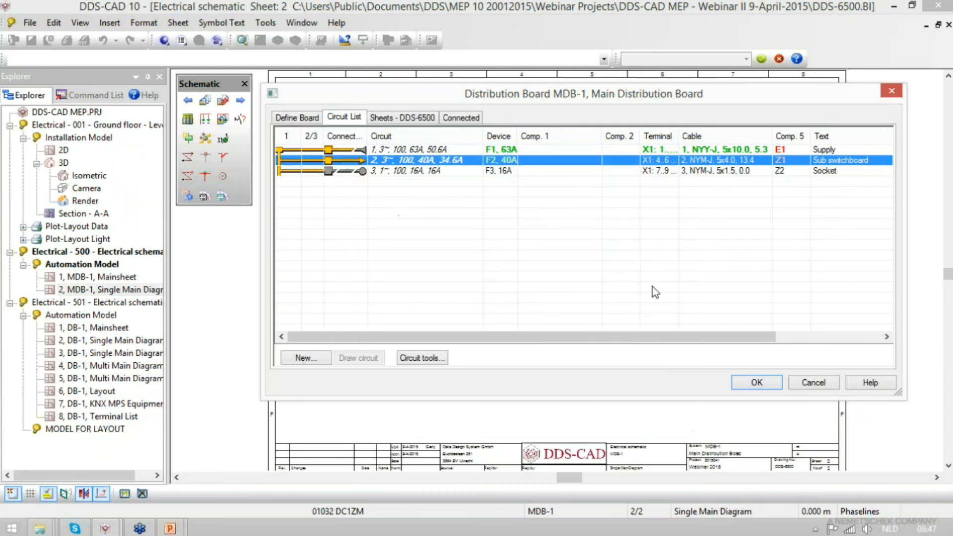
pyautogui.click(755, 383)
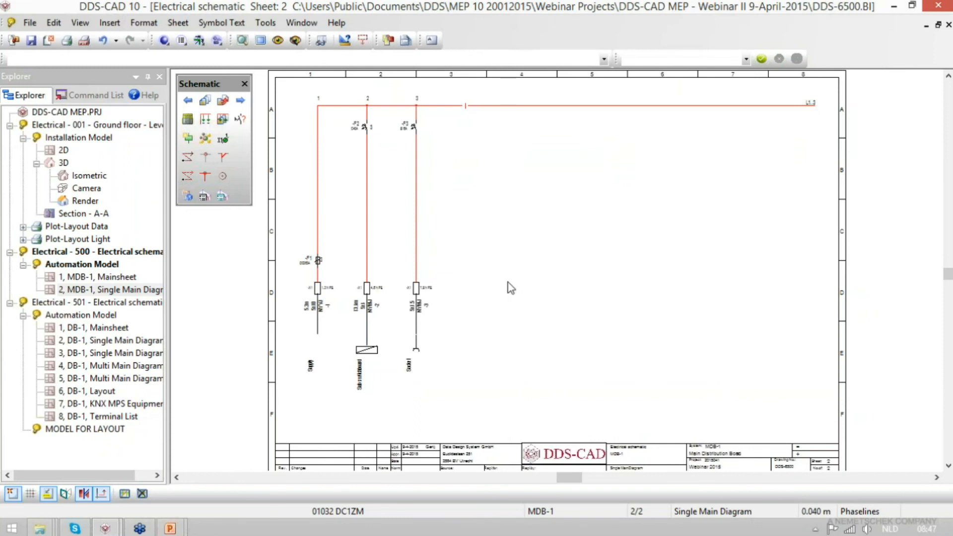
# - Open the DB-1 Mainsheet and acknowledge the notice about updated model cables
pyautogui.doubleClick(90, 328)
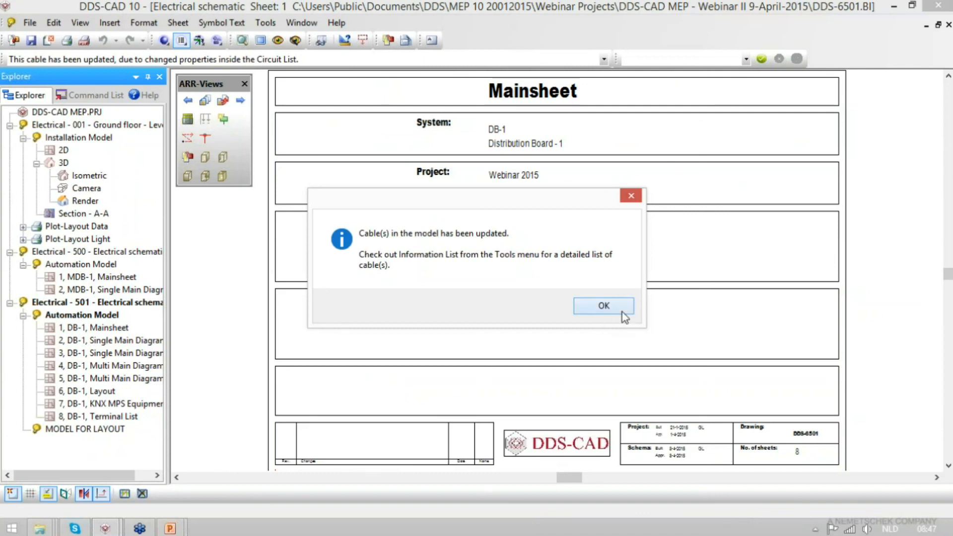
pyautogui.click(604, 305)
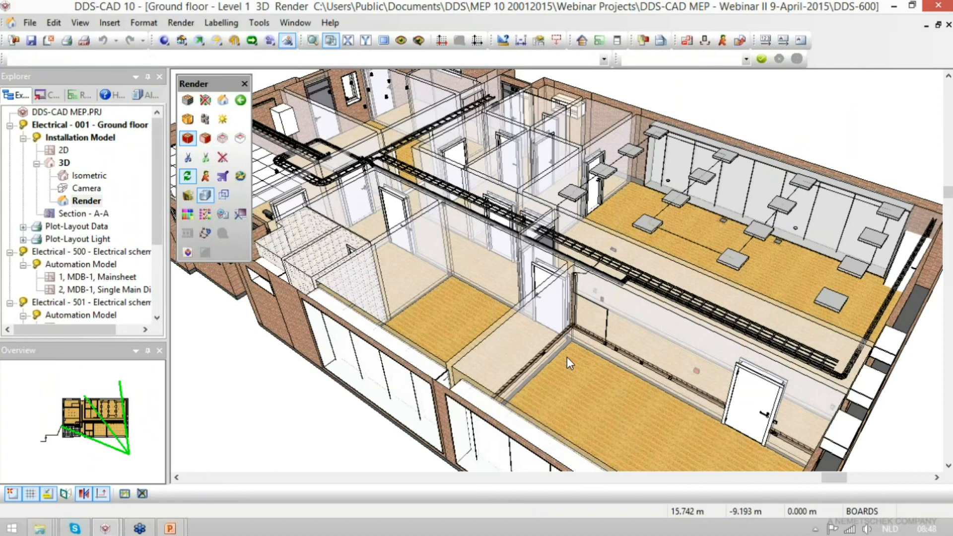
# - In the ground floor render view, move the stray bend node of the socket cable into the trunking corner
pyautogui.scroll(5, 567, 357)
pyautogui.moveTo(567, 357); pyautogui.dragTo(574, 374, button='middle')
pyautogui.scroll(-2, 574, 375)
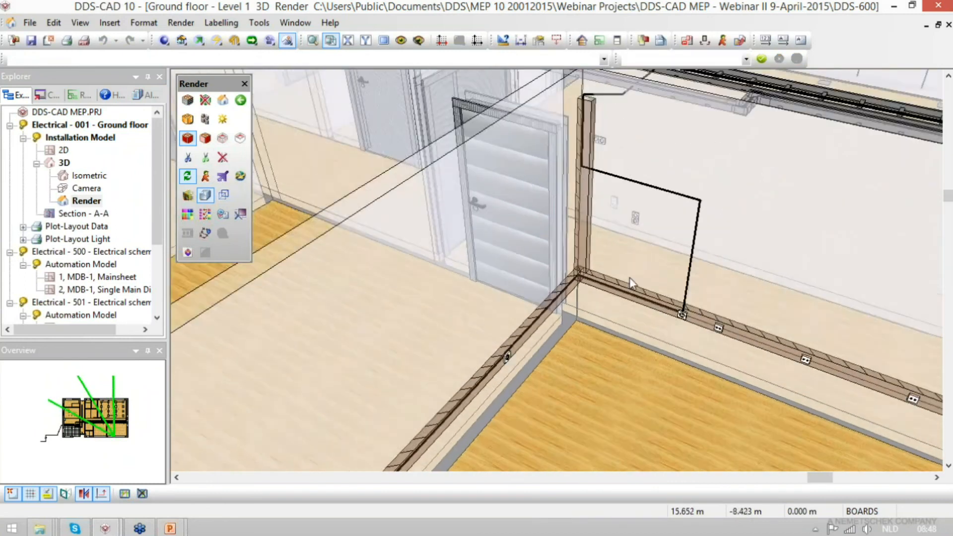
pyautogui.scroll(3, 694, 229)
pyautogui.scroll(2, 726, 165)
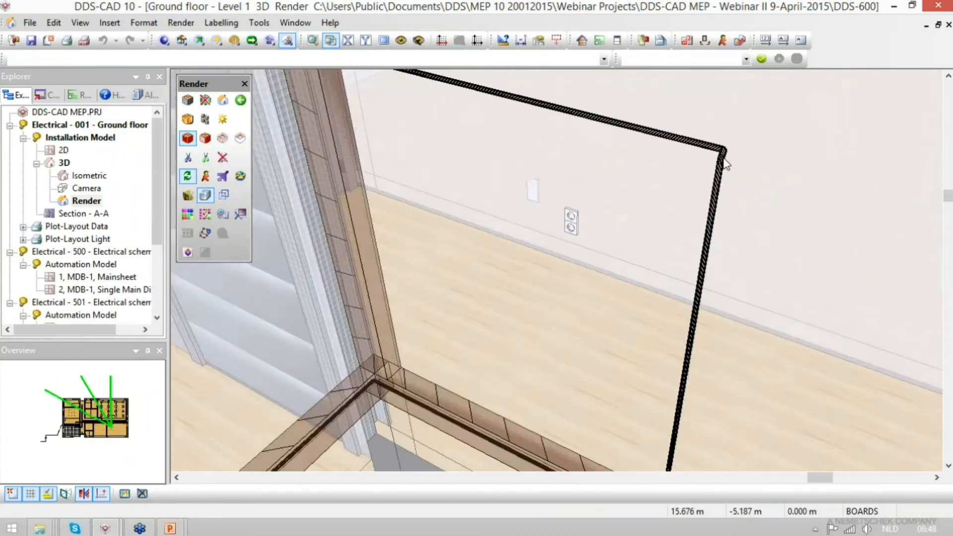
pyautogui.click(722, 150)
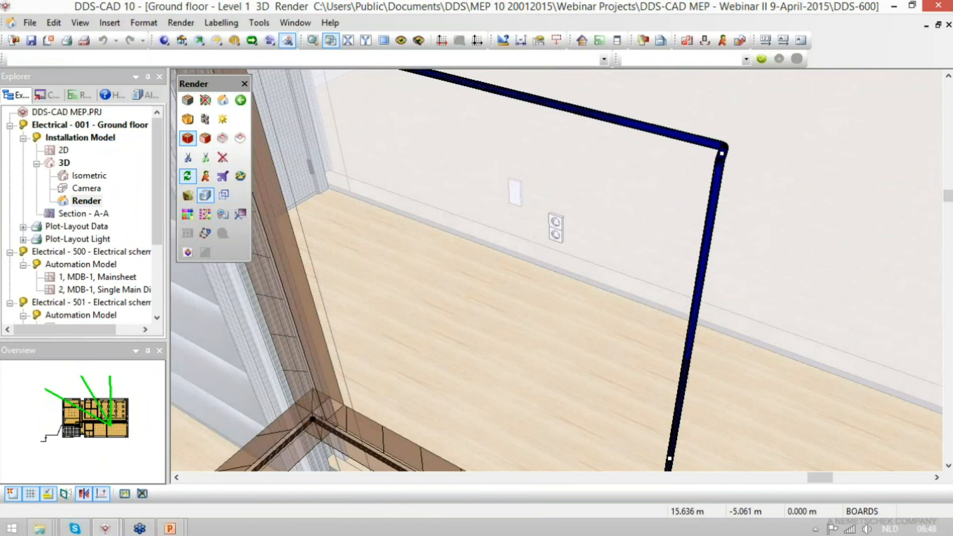
pyautogui.click(723, 149)
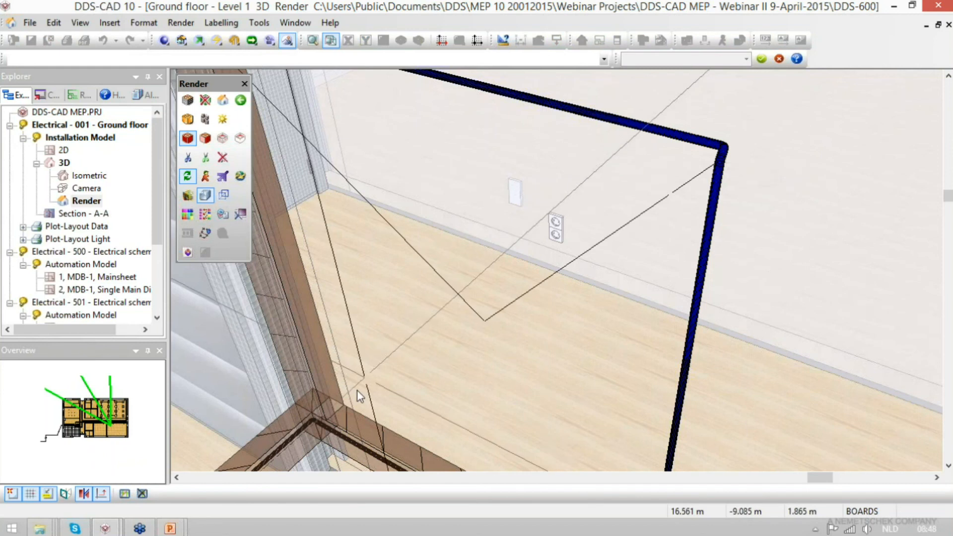
pyautogui.click(312, 414)
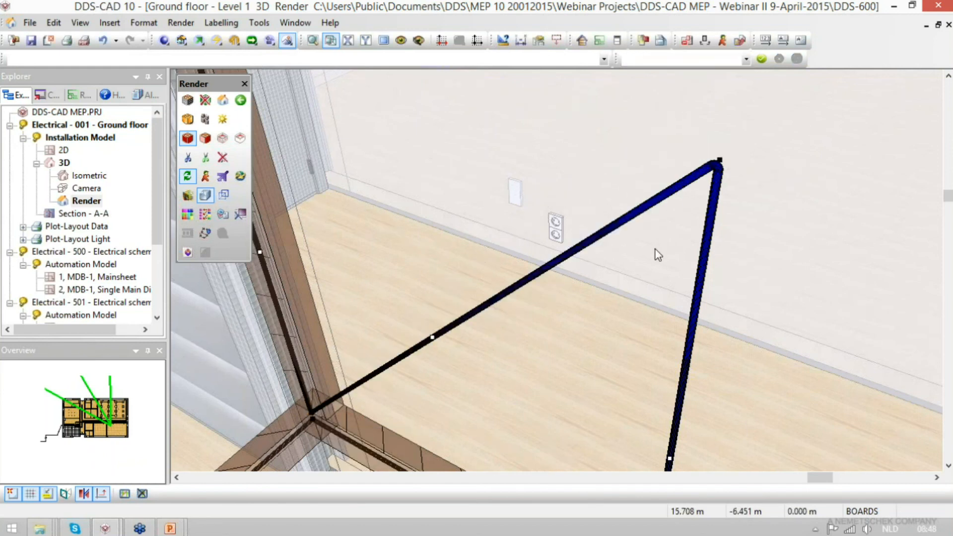
# - Delete the remaining cable node that sticks out into the room
pyautogui.rightClick(719, 164)
pyautogui.click(776, 185)
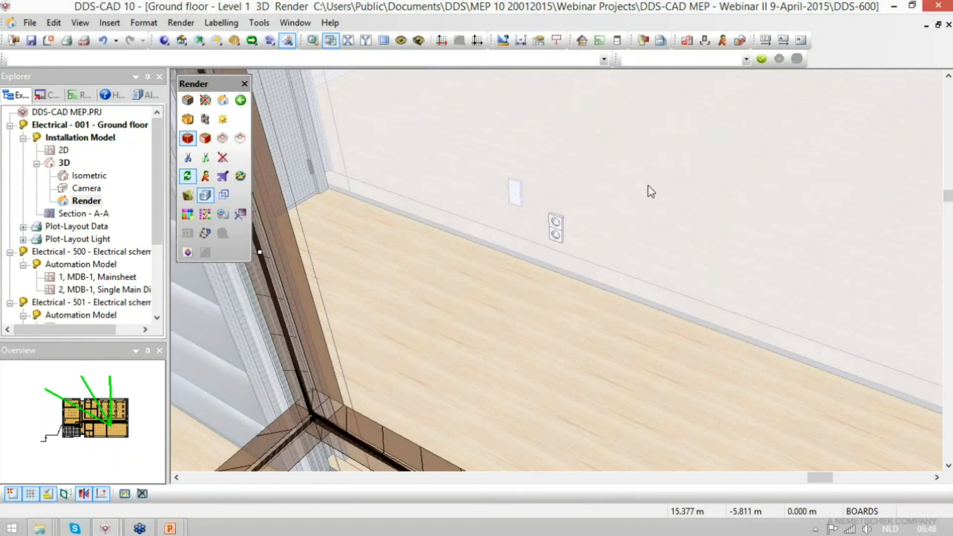
# - Try to lower the cable's bend node at the corner where the vertical and horizontal trunking meet
pyautogui.scroll(-2, 651, 192)
pyautogui.moveTo(570, 384)
pyautogui.mouseDown(button='middle')
pyautogui.moveTo(593, 225)
pyautogui.moveTo(631, 221)
pyautogui.moveTo(642, 231)
pyautogui.mouseUp(button='middle')
pyautogui.scroll(5, 348, 457)
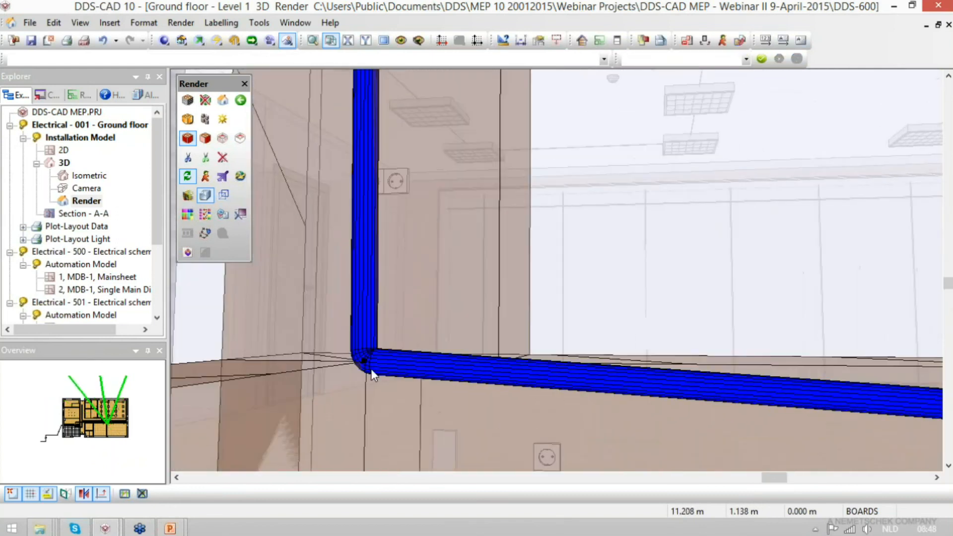
pyautogui.click(365, 361)
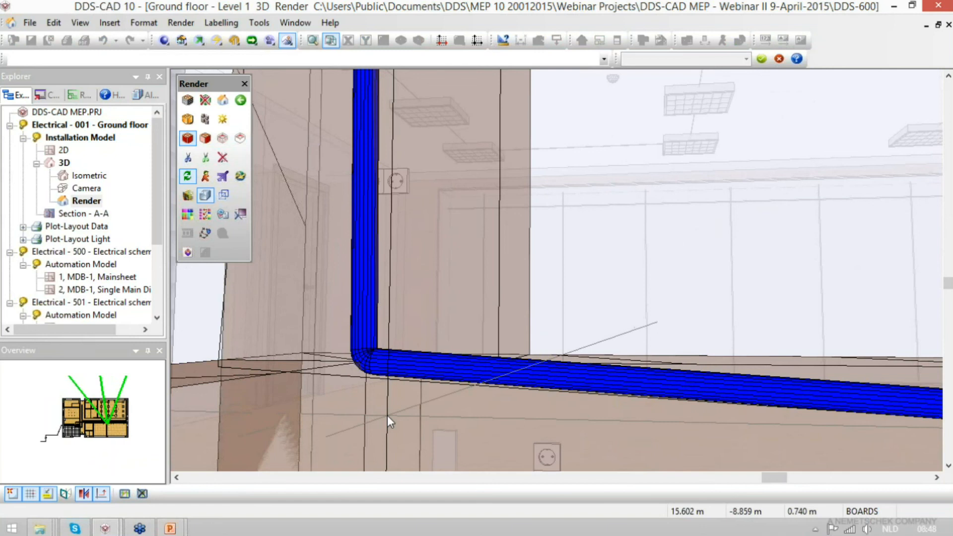
pyautogui.click(364, 427)
# - Try to move the wall socket beside the corner by 0.5 m and undo the move
pyautogui.scroll(-5, 479, 272)
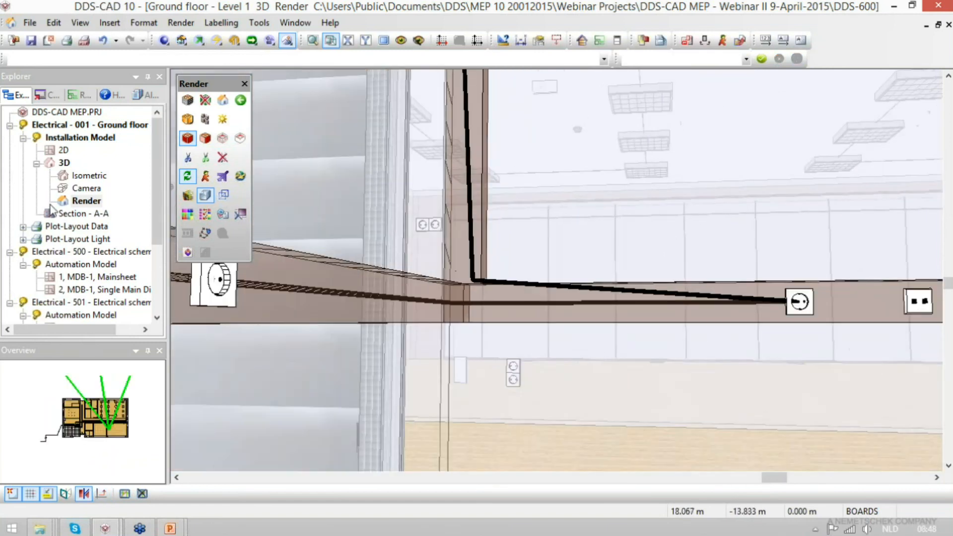
pyautogui.scroll(-1, 728, 312)
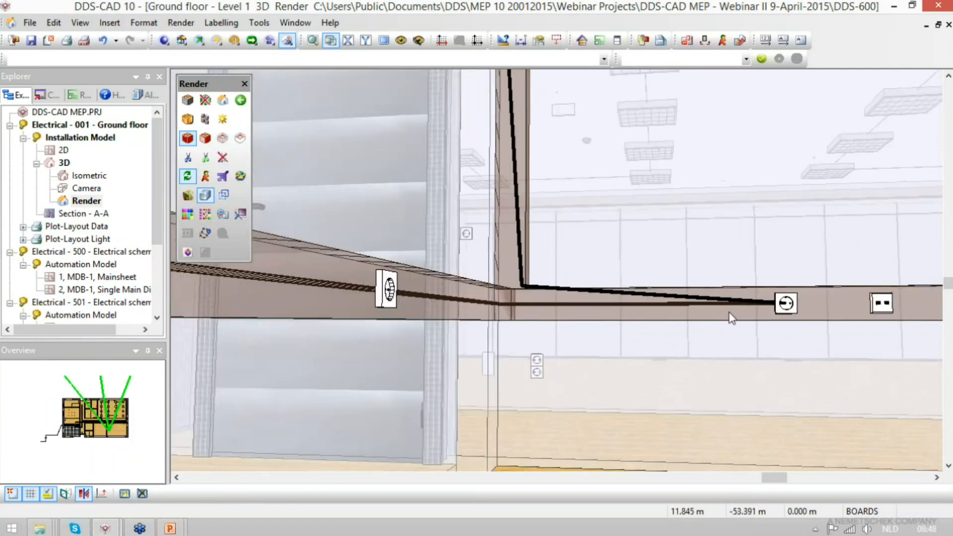
pyautogui.scroll(3, 729, 312)
pyautogui.scroll(-2, 729, 313)
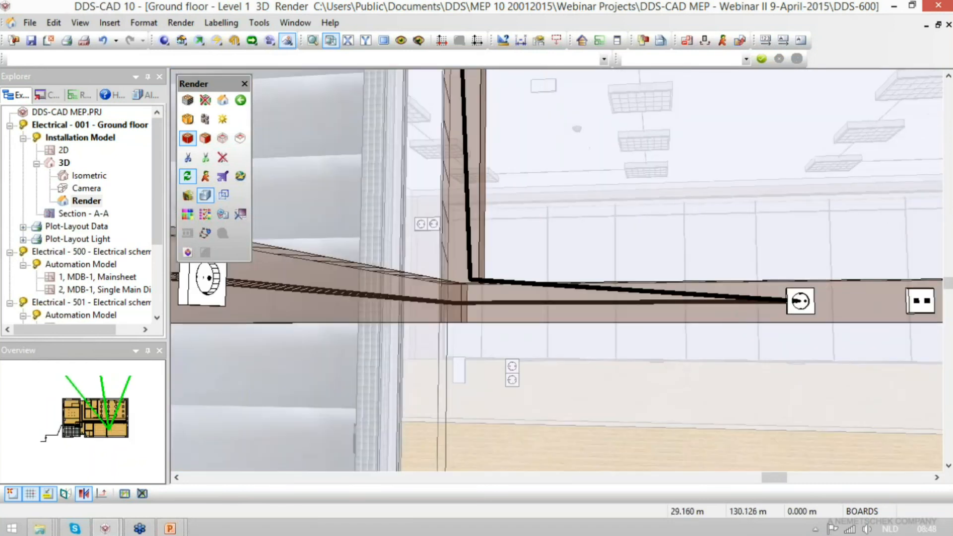
pyautogui.moveTo(731, 324); pyautogui.dragTo(492, 355)
pyautogui.moveTo(443, 371); pyautogui.dragTo(814, 286, button='middle')
pyautogui.moveTo(412, 308); pyautogui.dragTo(808, 218, button='middle')
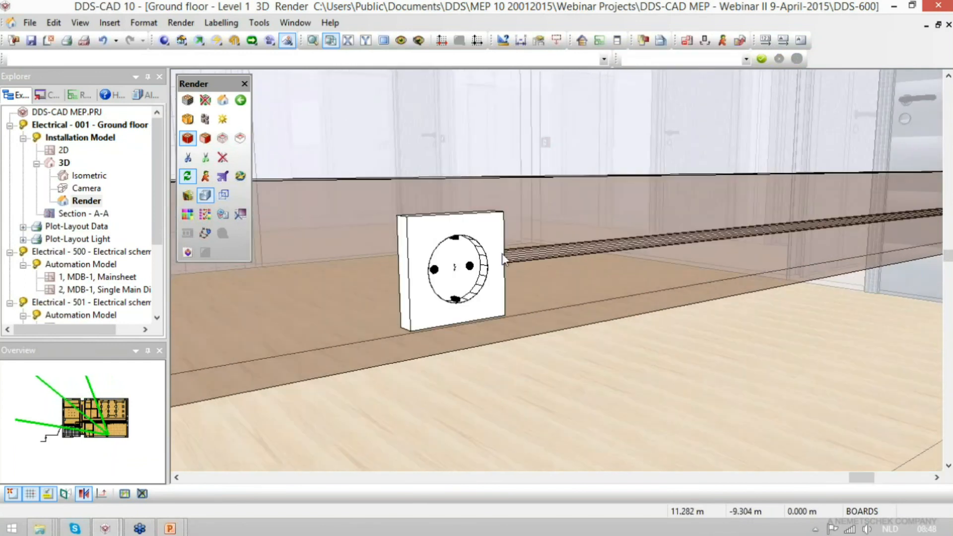
pyautogui.click(472, 225)
pyautogui.write('0.5')
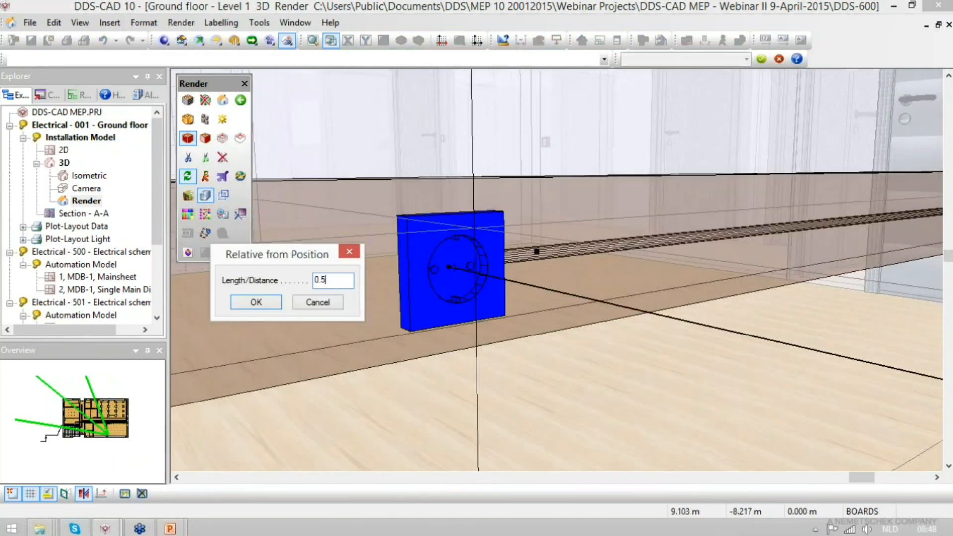
pyautogui.press('Return')
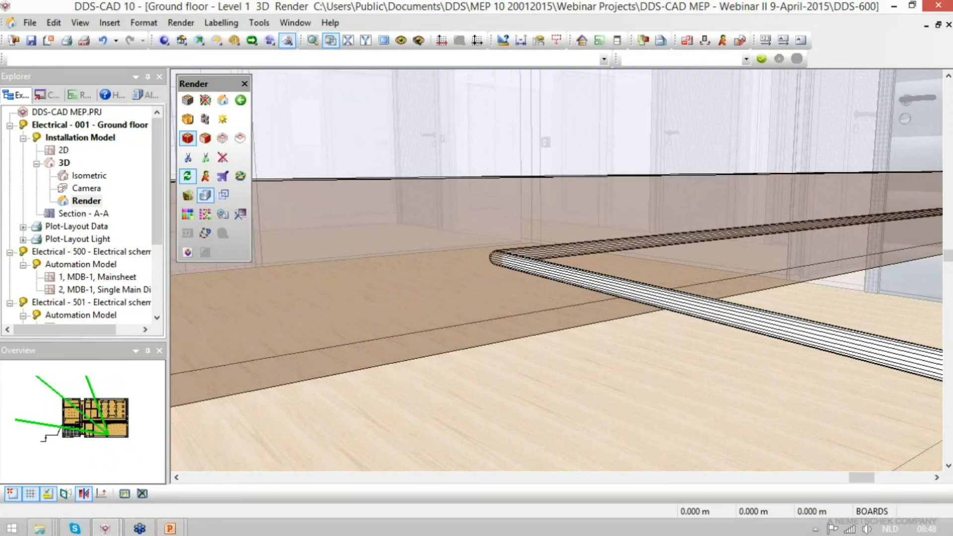
pyautogui.hotkey('ctrl', 'z')
# - Move the wall socket along the trunking to its far end near the brick wall
pyautogui.press('y')
pyautogui.press('Return')
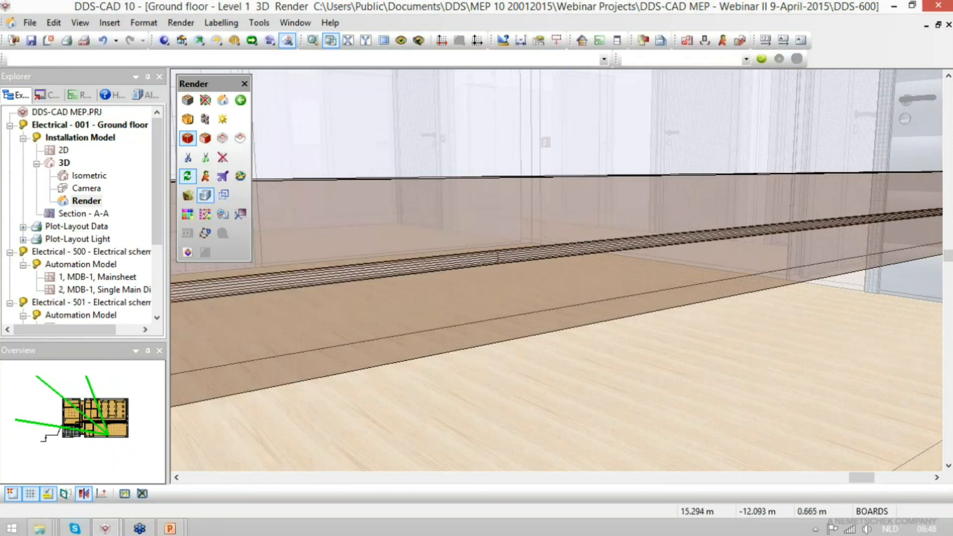
pyautogui.scroll(-1, 806, 184)
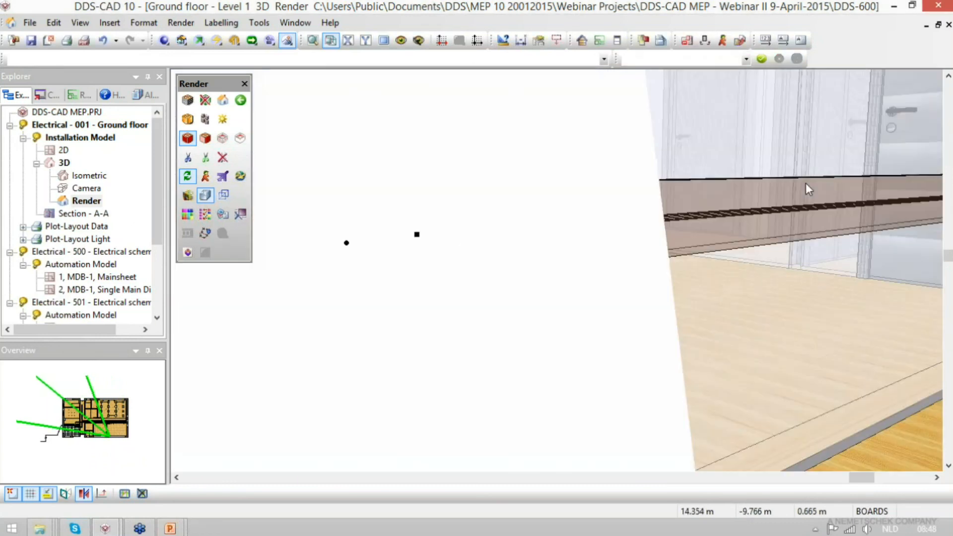
pyautogui.moveTo(727, 285); pyautogui.dragTo(476, 278, button='middle')
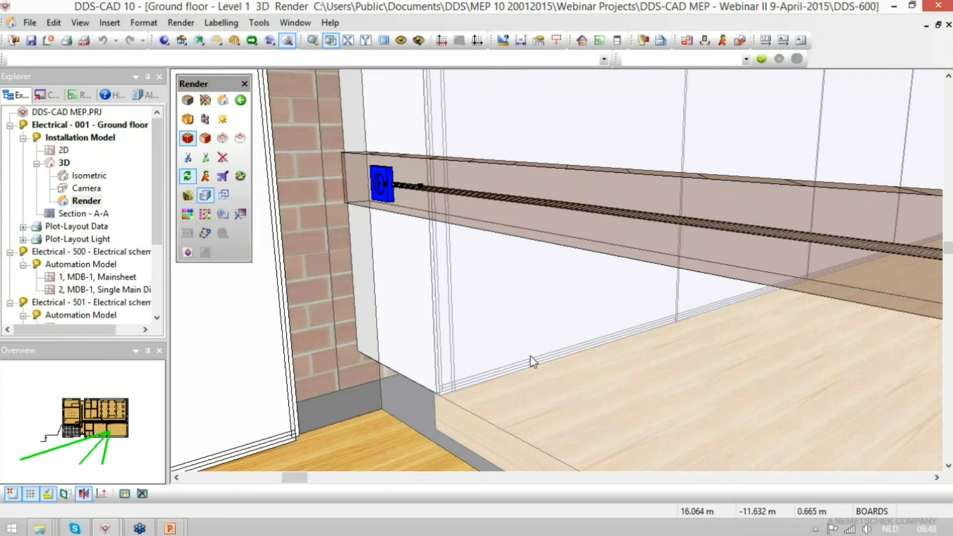
pyautogui.scroll(-5, 530, 362)
pyautogui.scroll(-10, 532, 361)
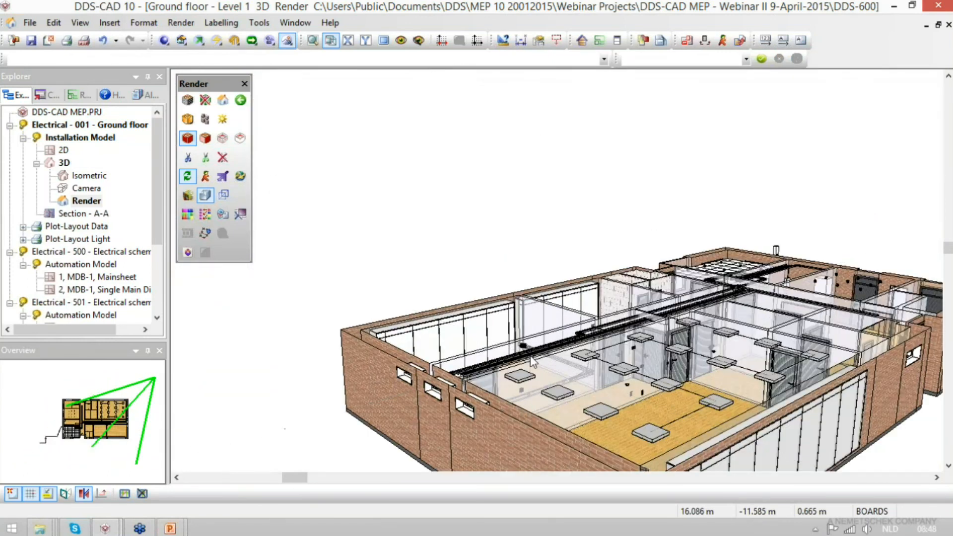
# - Open and save the ground floor 2D plan and examine the cable labels around DB-1
pyautogui.doubleClick(63, 150)
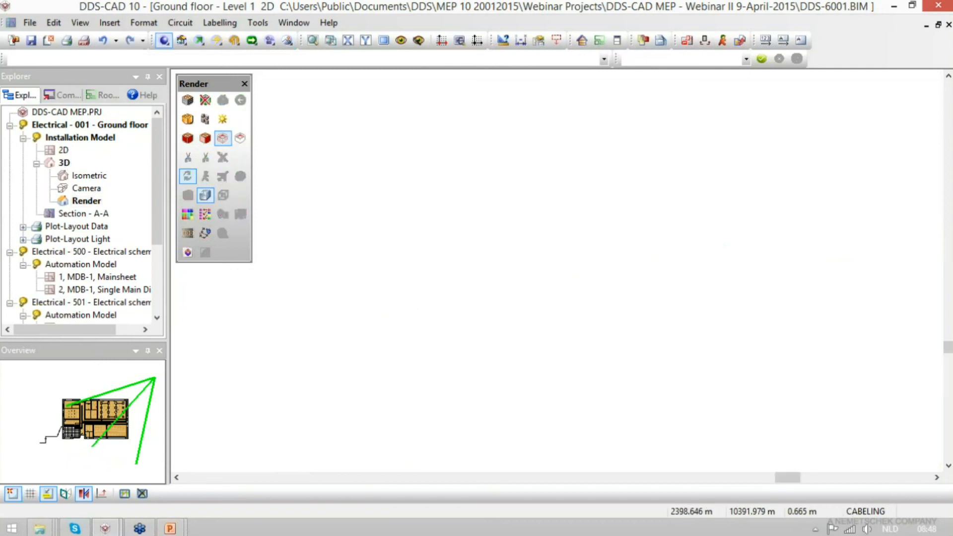
pyautogui.click(35, 43)
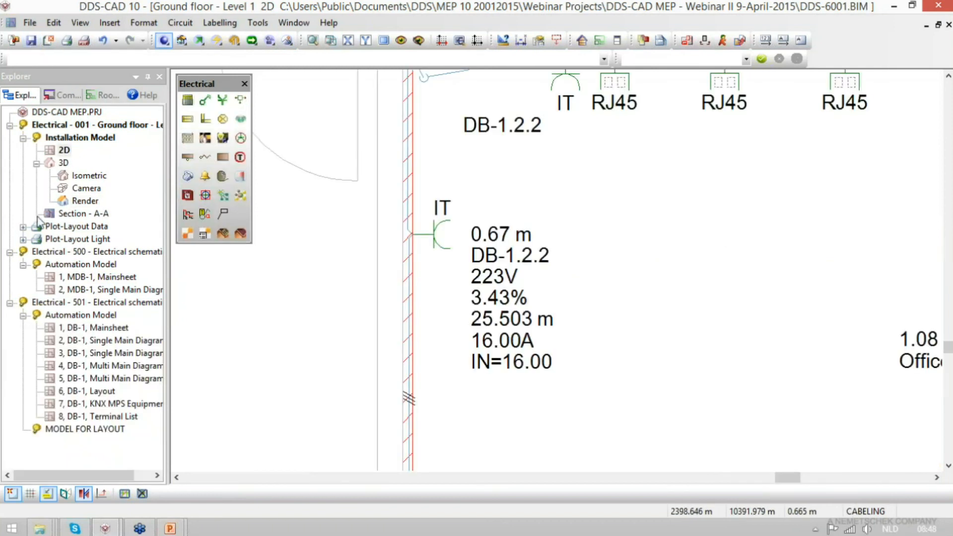
pyautogui.scroll(-5, 610, 315)
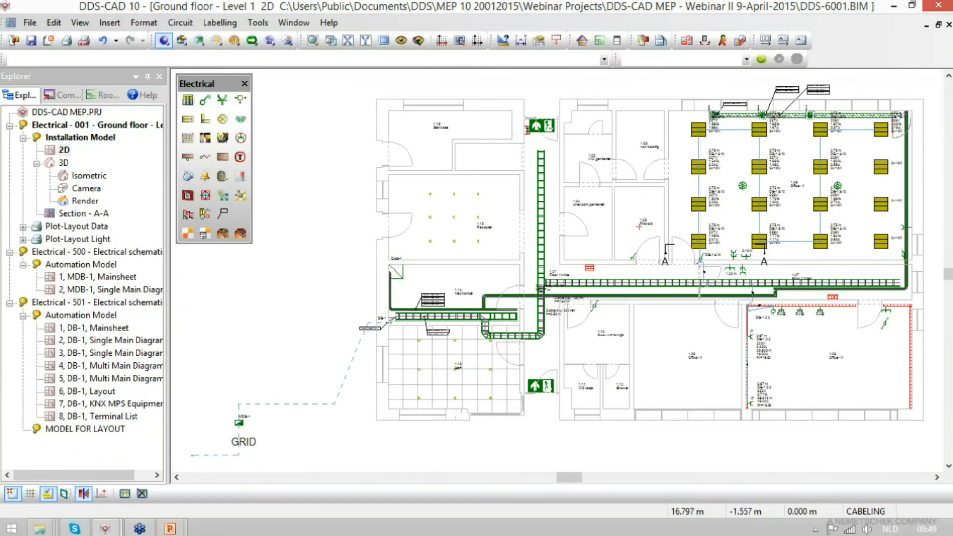
pyautogui.scroll(5, 404, 333)
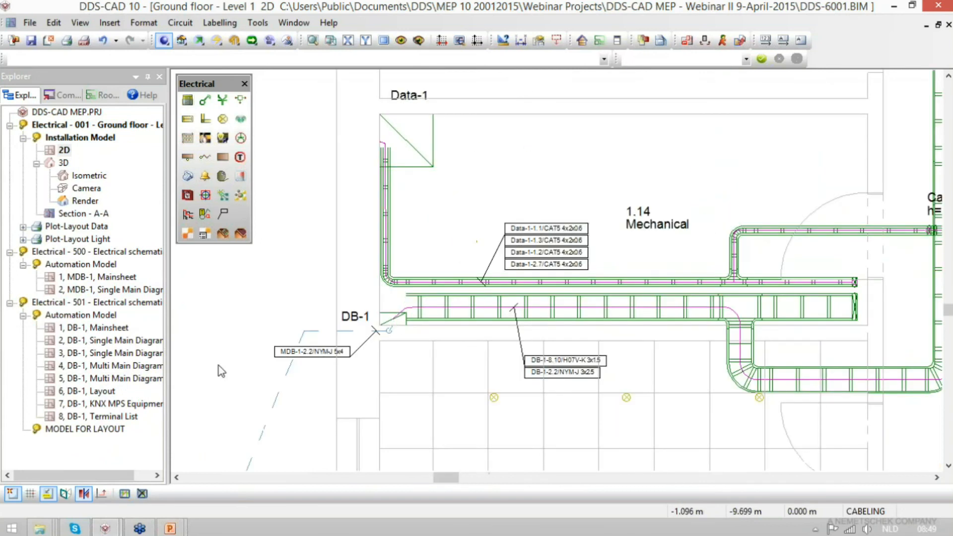
# - View the DB-1 Layout sheet and close the DB-1 schematic model
pyautogui.doubleClick(97, 393)
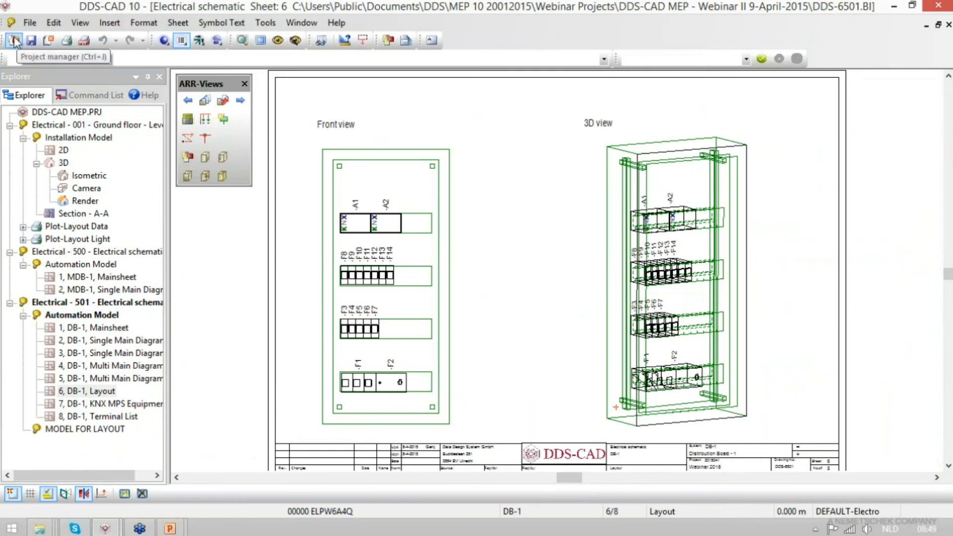
pyautogui.click(48, 41)
pyautogui.click(412, 303)
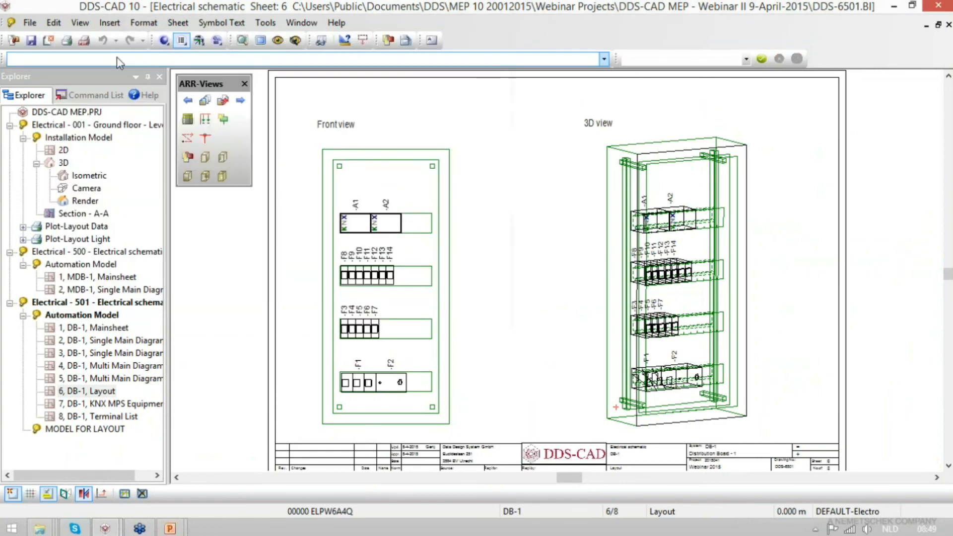
pyautogui.click(49, 41)
pyautogui.click(306, 72)
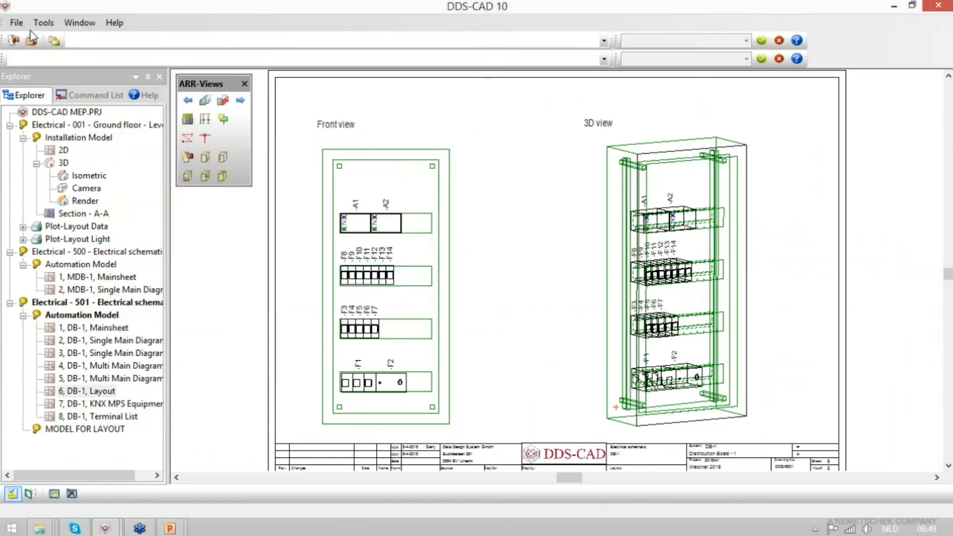
# - Open the DDS-CAD MEP.PRJ project from the project manager
pyautogui.click(15, 41)
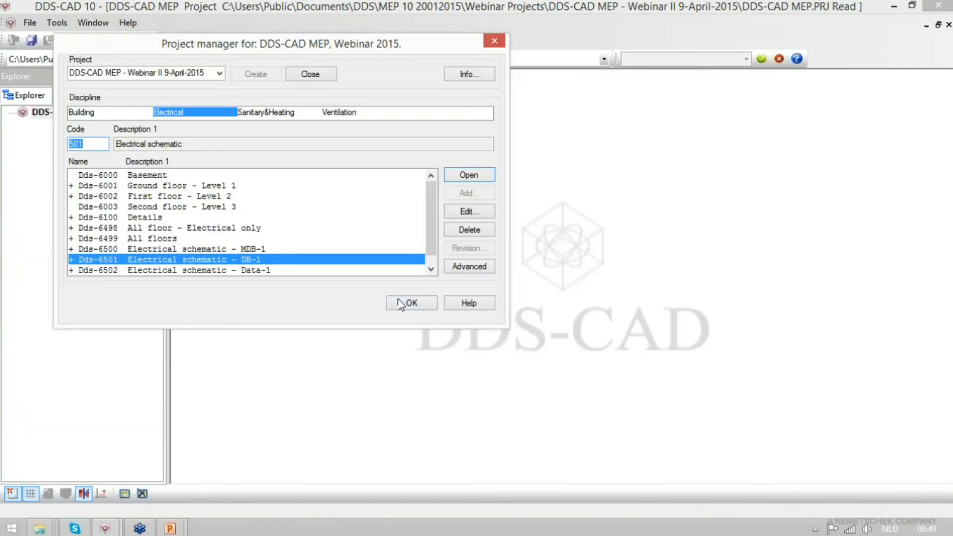
pyautogui.click(413, 303)
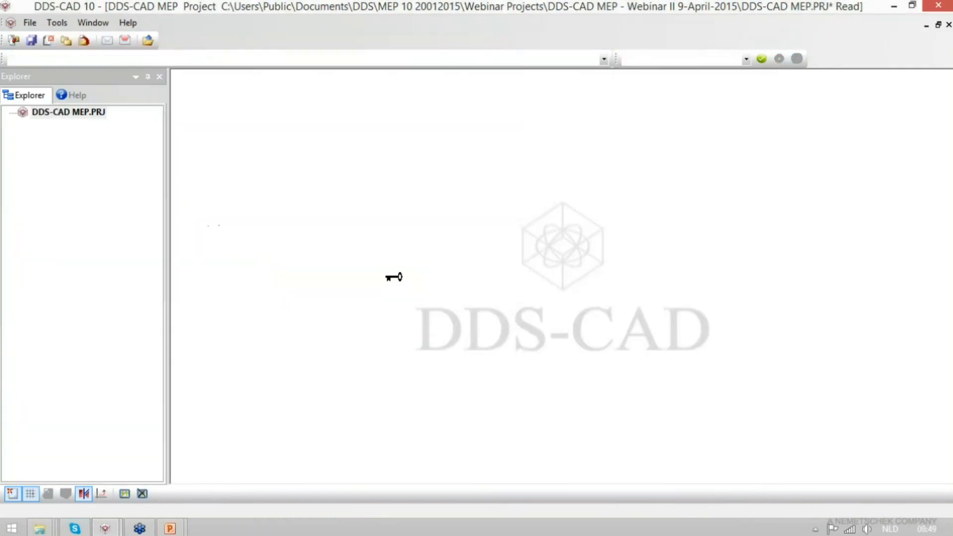
# - Insert the E-206500.BIM model from the E-2014-2 Livar Hladilni stolp project folder into the project
pyautogui.click(149, 41)
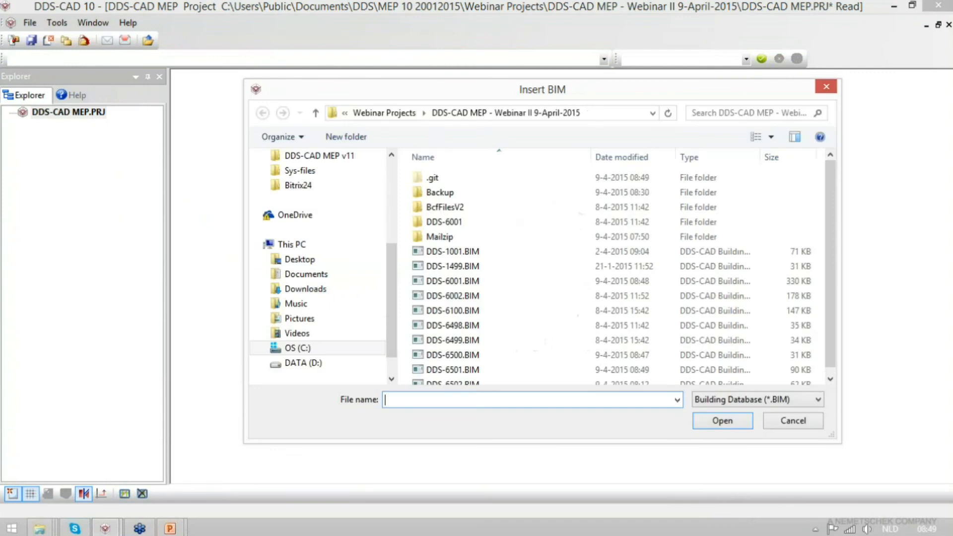
pyautogui.click(403, 113)
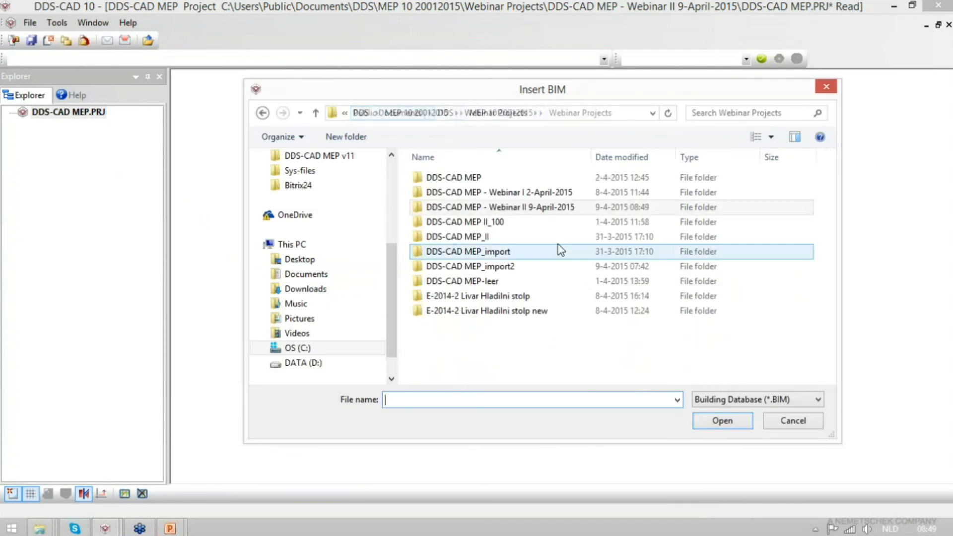
pyautogui.doubleClick(493, 298)
pyautogui.click(448, 208)
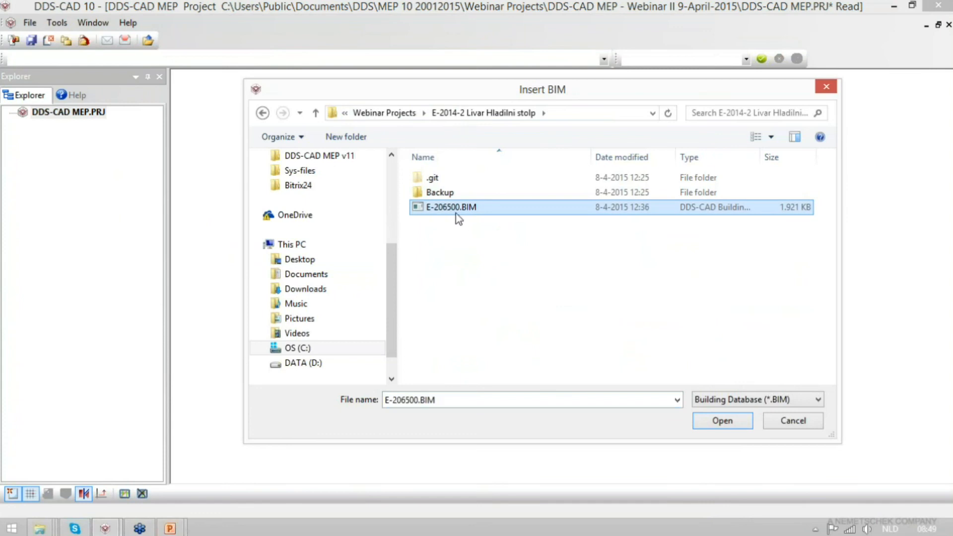
pyautogui.doubleClick(468, 209)
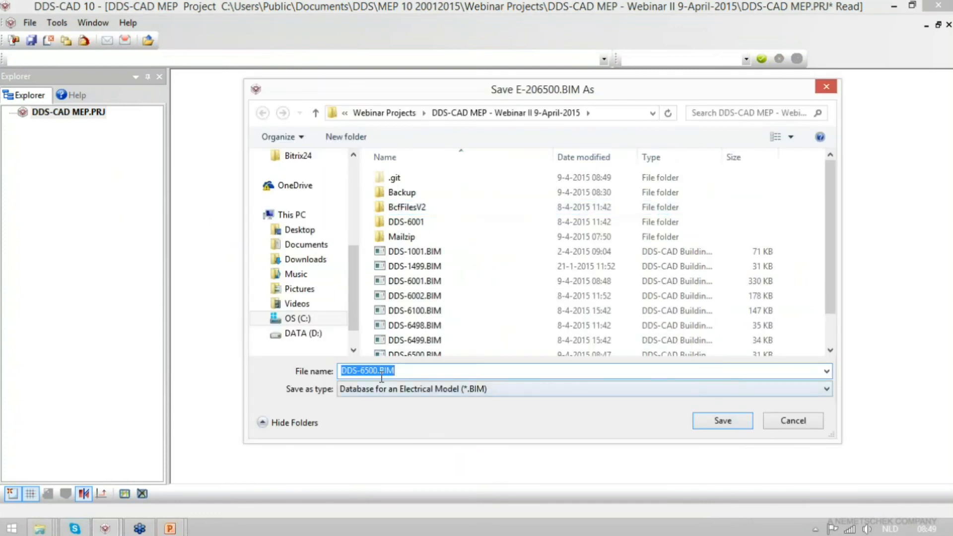
# - Save the imported model in the Webinar II project as DDS-6505.BIM and acknowledge the missing-products notice
pyautogui.click(377, 374)
pyautogui.press('BackSpace')
pyautogui.write('5')
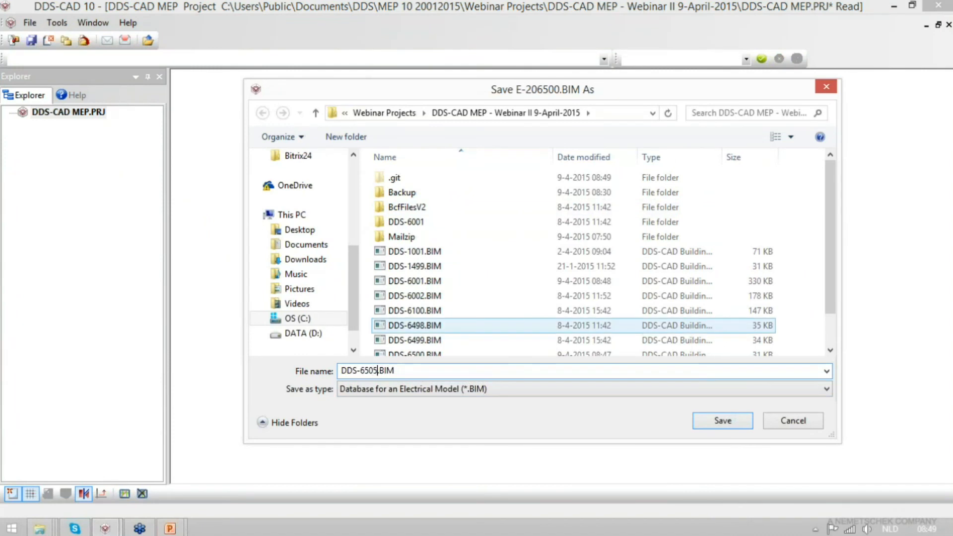
pyautogui.click(737, 425)
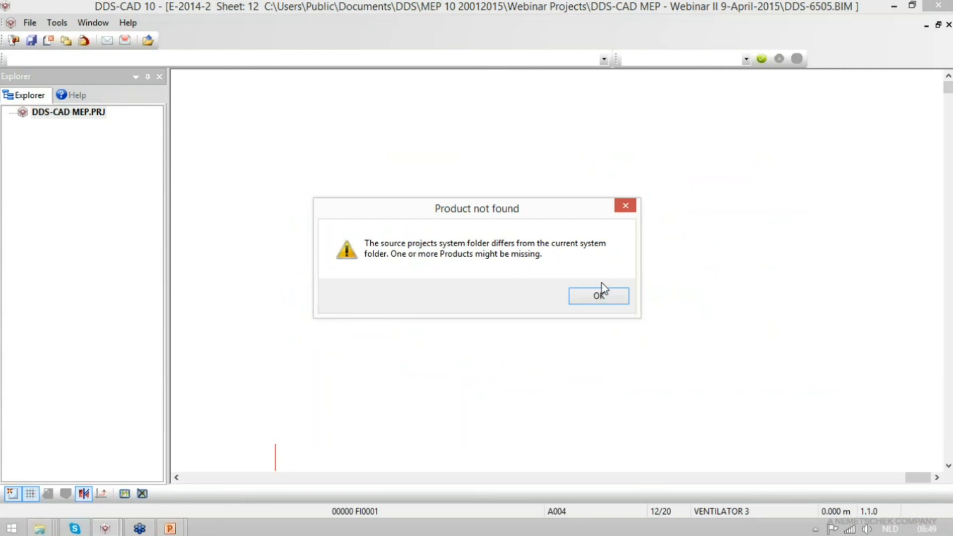
pyautogui.click(599, 300)
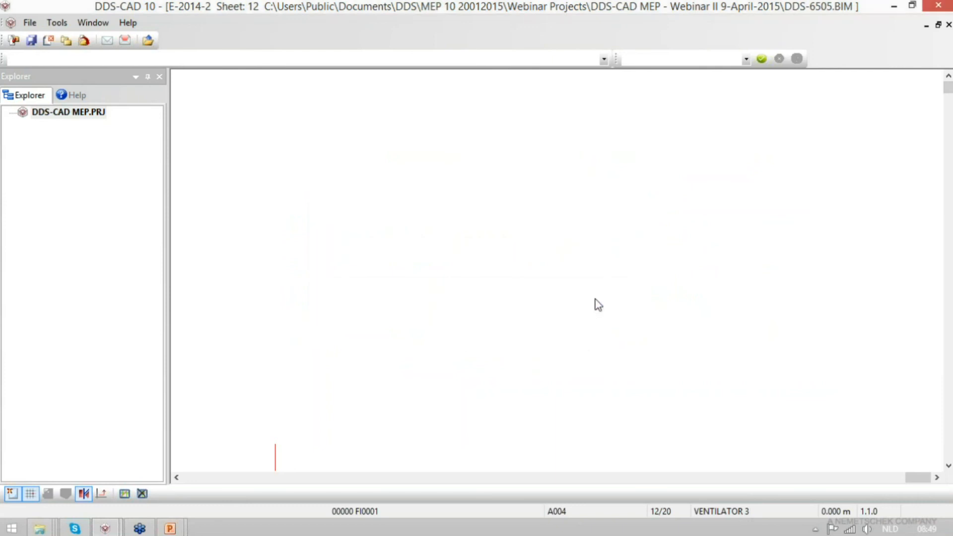
# - Open the Dds-6505 E-2014-2 - PID model from the project's electrical discipline
pyautogui.click(13, 40)
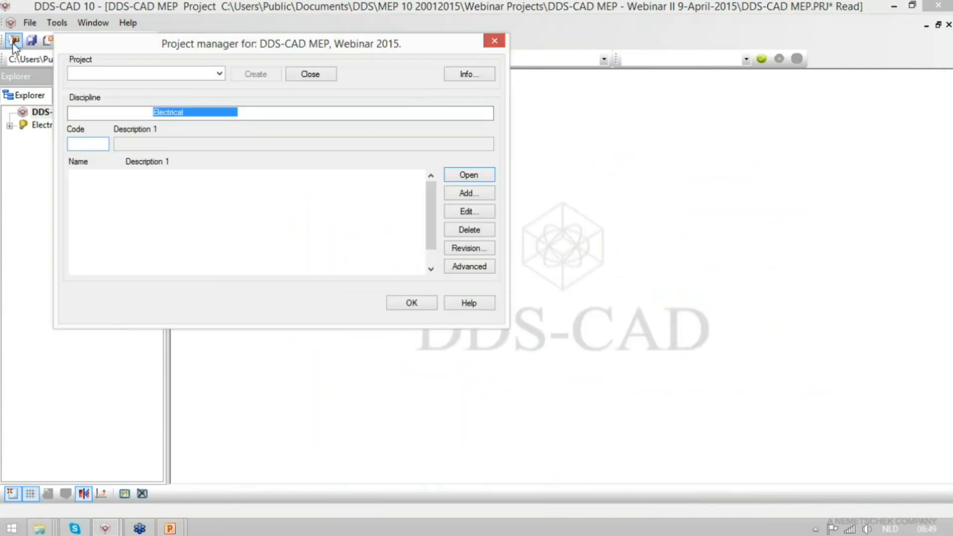
pyautogui.click(144, 242)
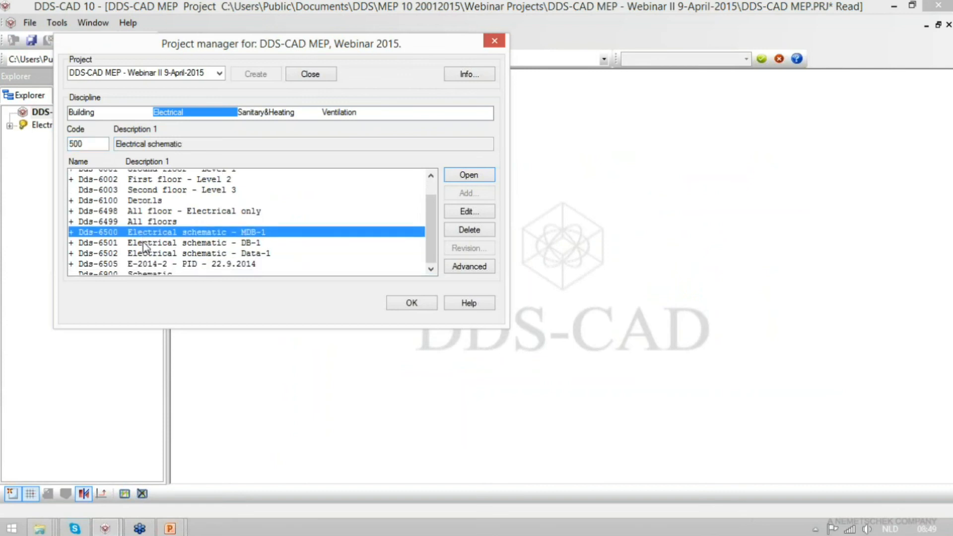
pyautogui.click(263, 240)
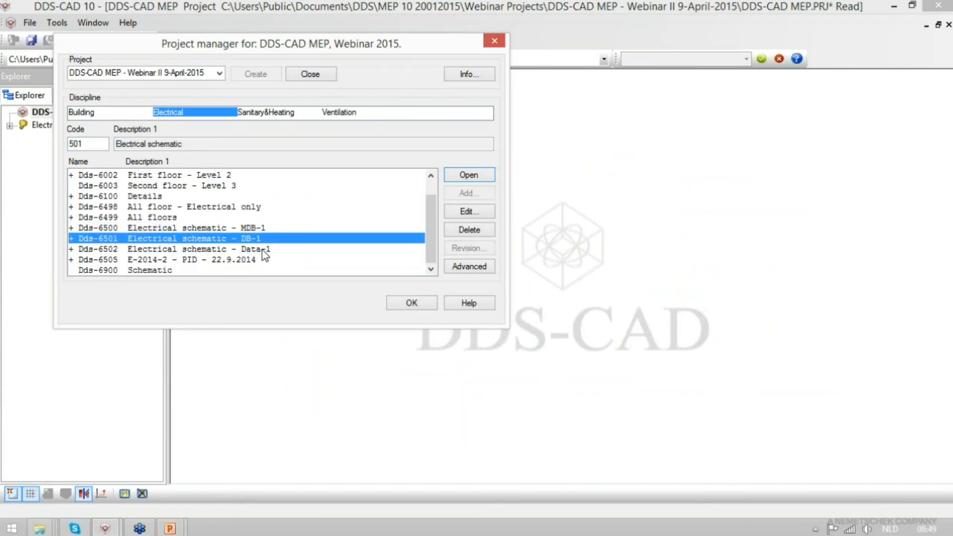
pyautogui.click(265, 249)
pyautogui.click(142, 260)
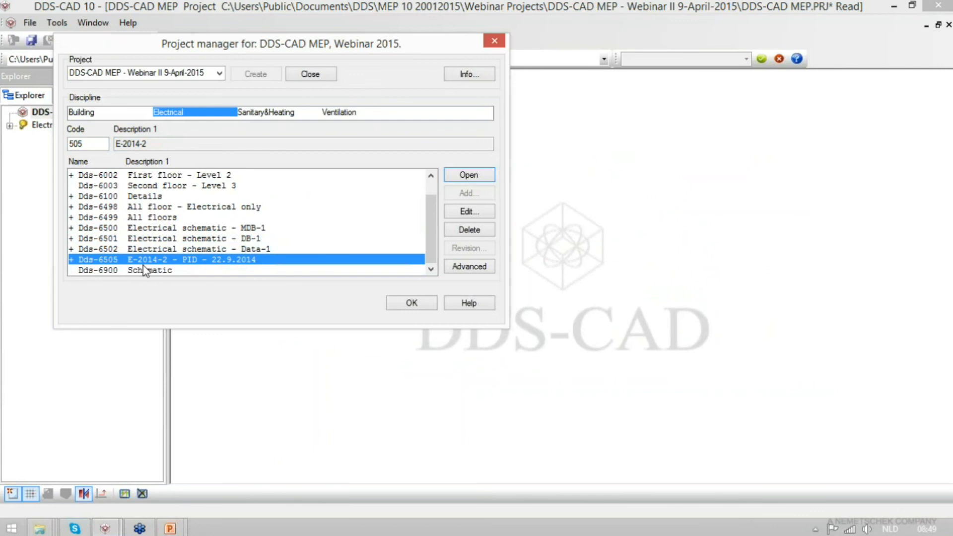
pyautogui.doubleClick(152, 261)
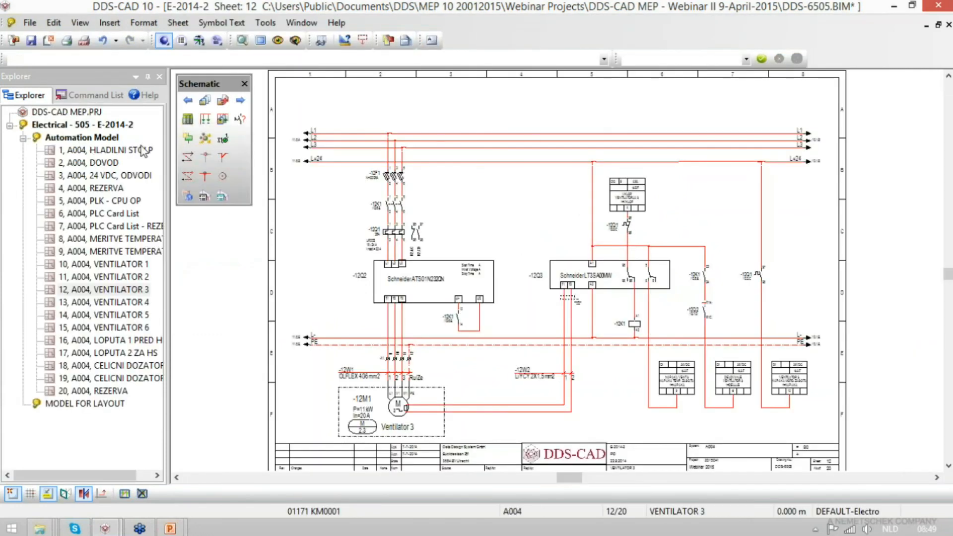
# - View the HLADILNI STOLP cover sheet, the DOVOD sheet and the 24 VDC, ODVODI sheet
pyautogui.doubleClick(109, 150)
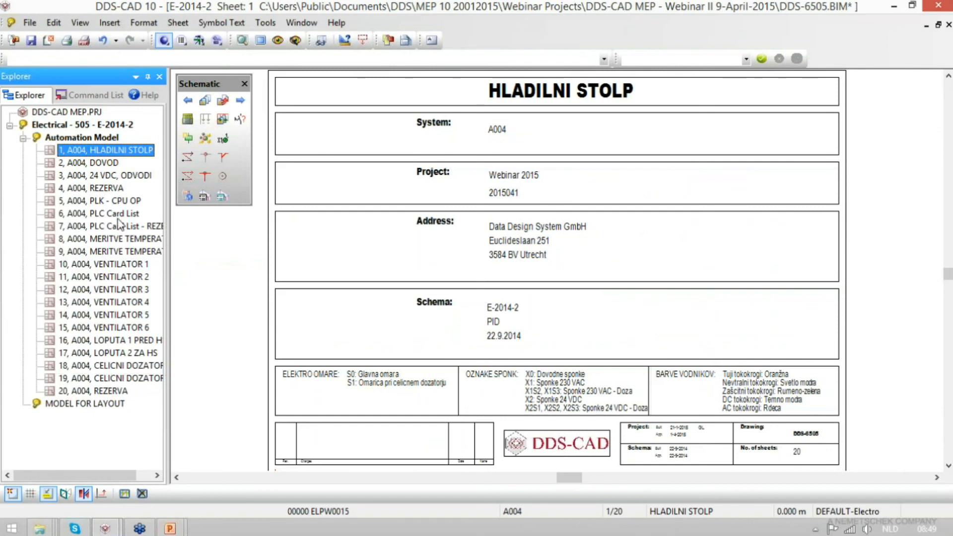
pyautogui.click(105, 163)
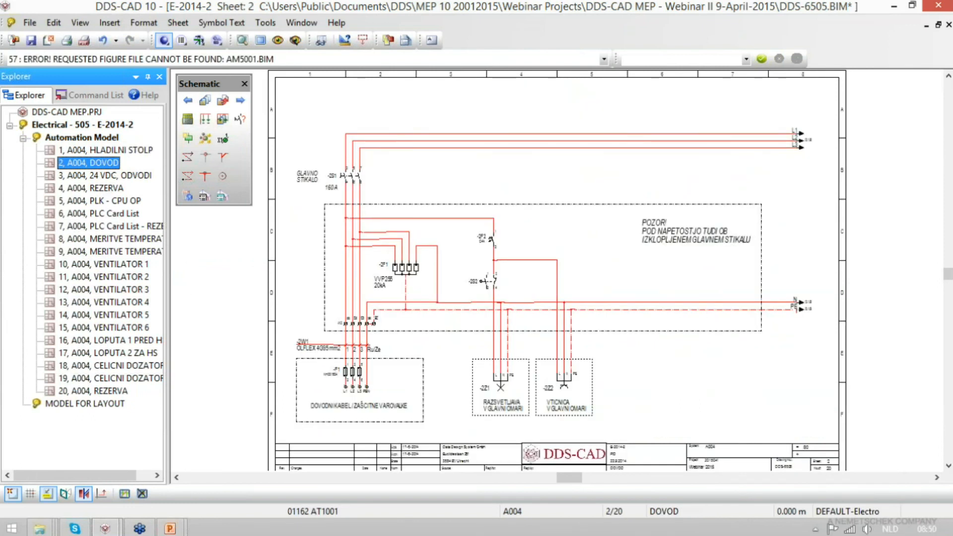
pyautogui.click(107, 176)
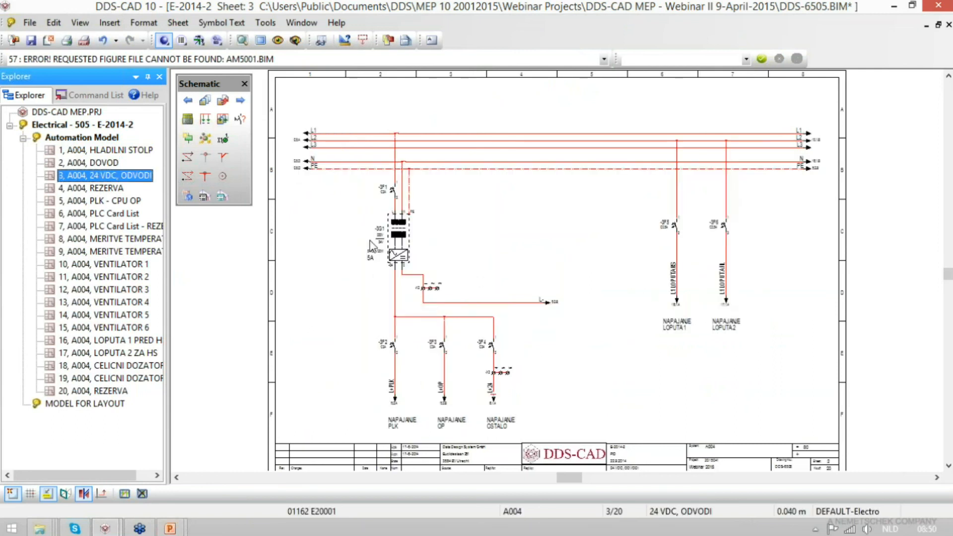
# - Examine the component properties of power supply -3G1 on the 24 VDC, ODVODI sheet
pyautogui.scroll(3, 410, 261)
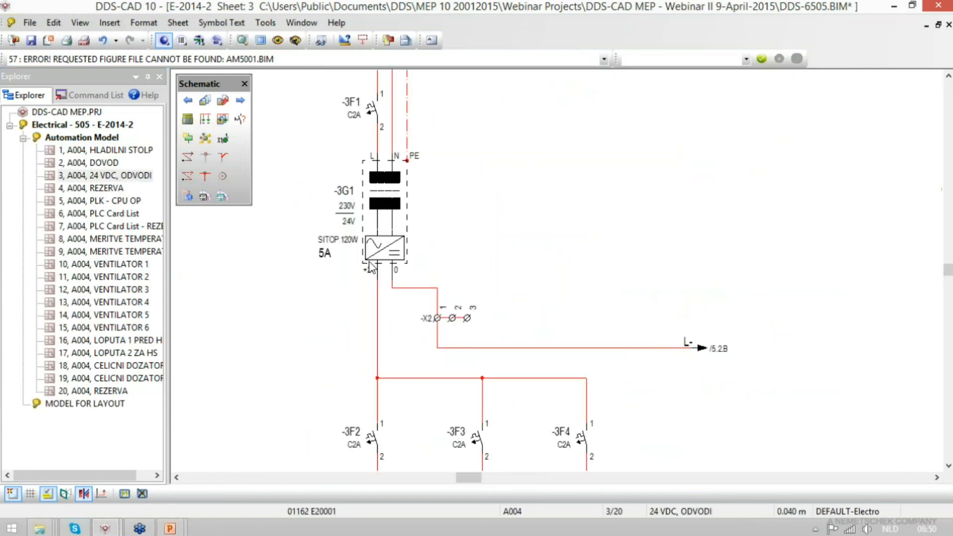
pyautogui.click(384, 192)
pyautogui.doubleClick(382, 185)
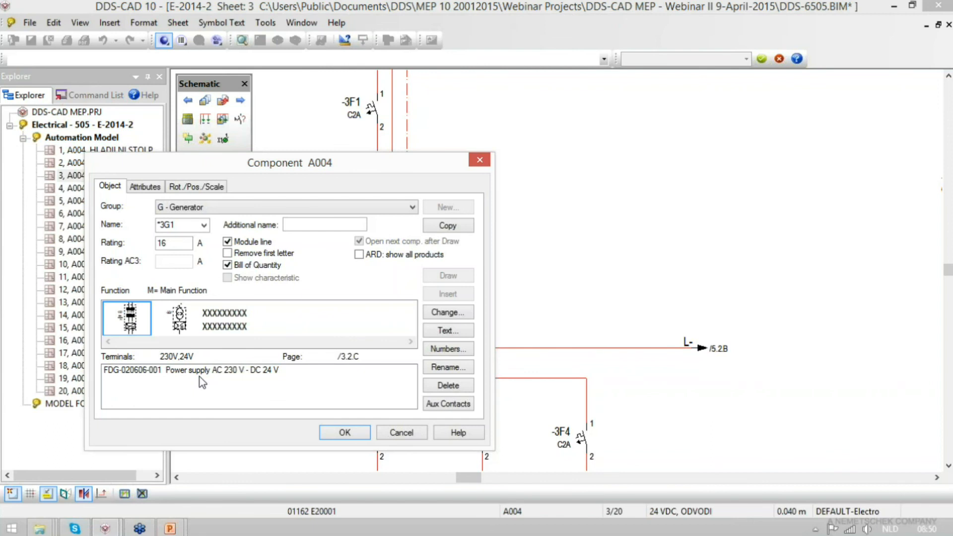
pyautogui.press('Return')
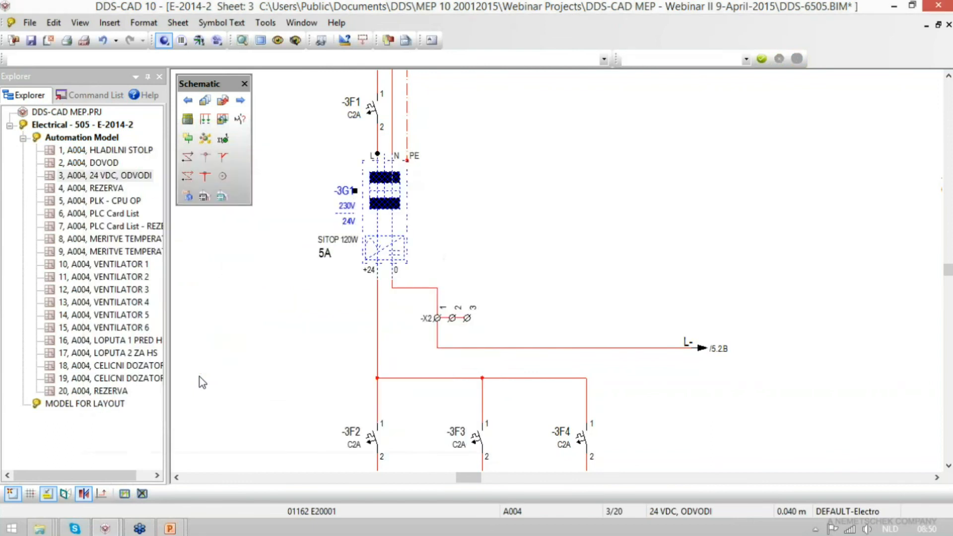
# - View the PLK - CPU OP sheet and follow the /10.7.F cross reference of the first digital input on the PLC Card List
pyautogui.doubleClick(115, 200)
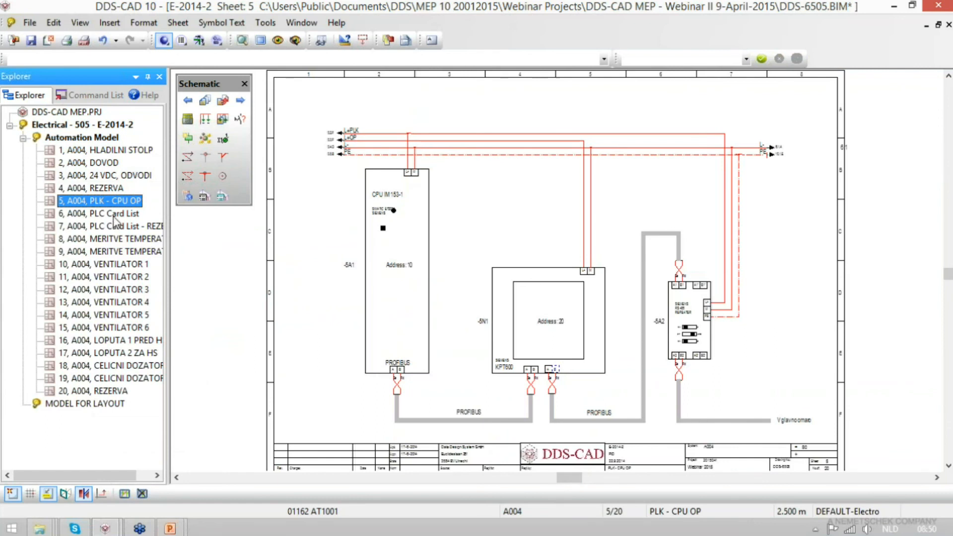
pyautogui.doubleClick(114, 213)
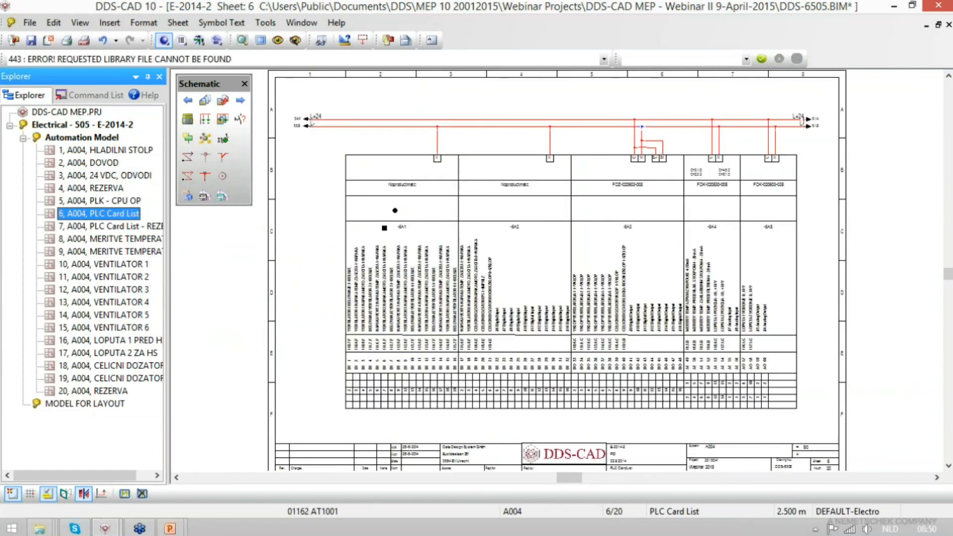
pyautogui.moveTo(337, 239); pyautogui.dragTo(574, 436)
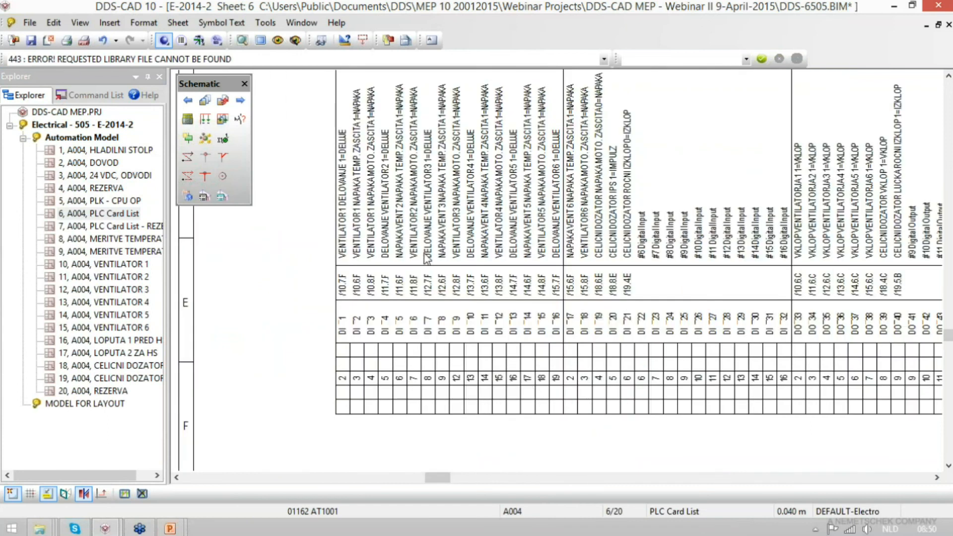
pyautogui.click(349, 296)
pyautogui.scroll(3, 347, 293)
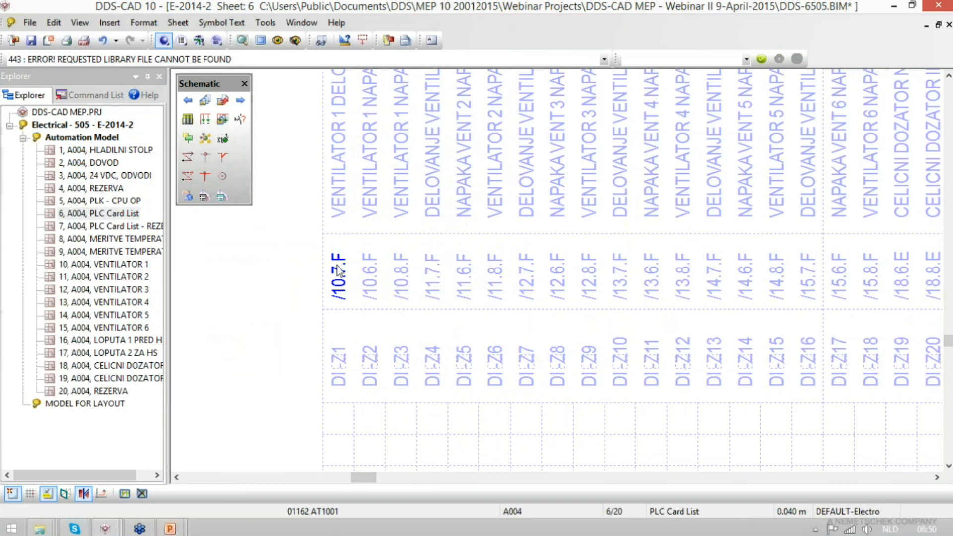
pyautogui.rightClick(339, 287)
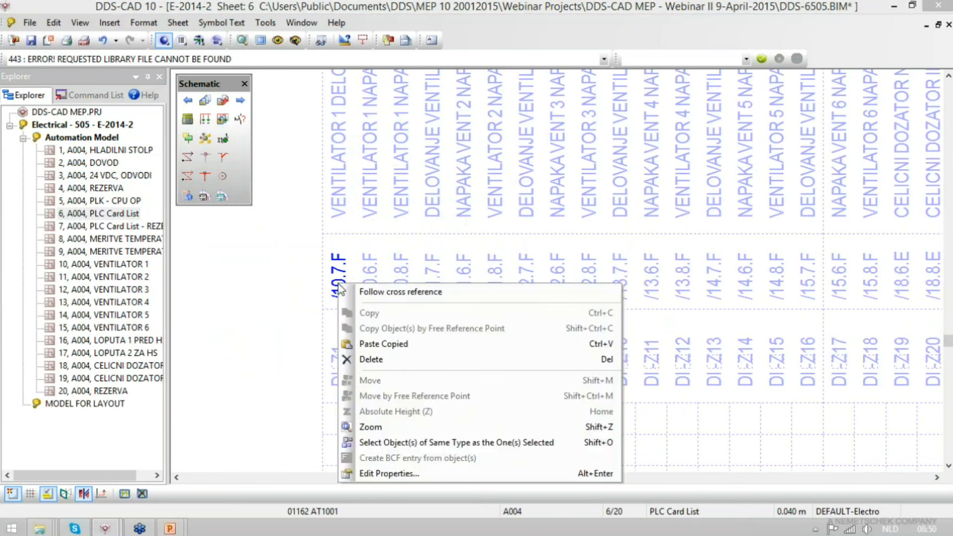
pyautogui.click(382, 293)
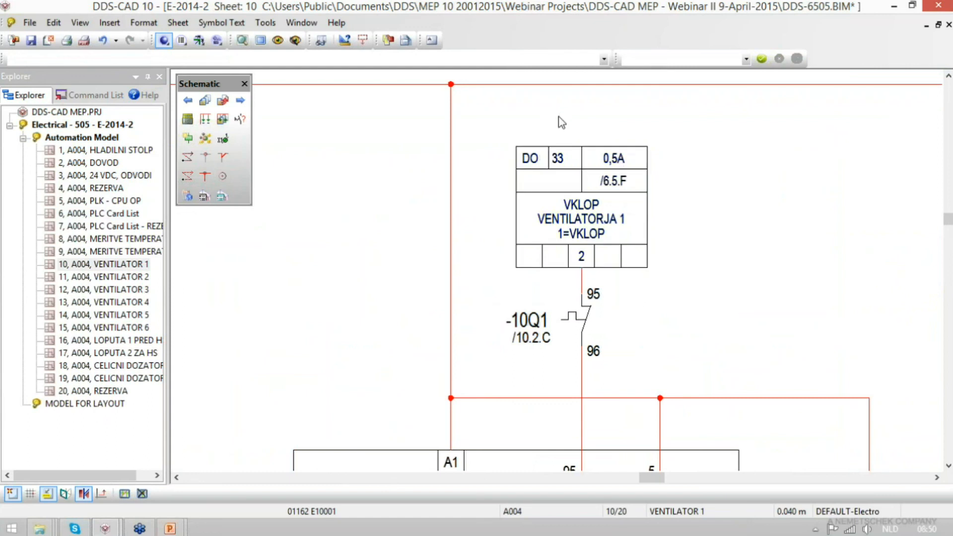
# - Open the circuit list of distribution board A004 and review its PLC module circuits through to the end
pyautogui.click(195, 124)
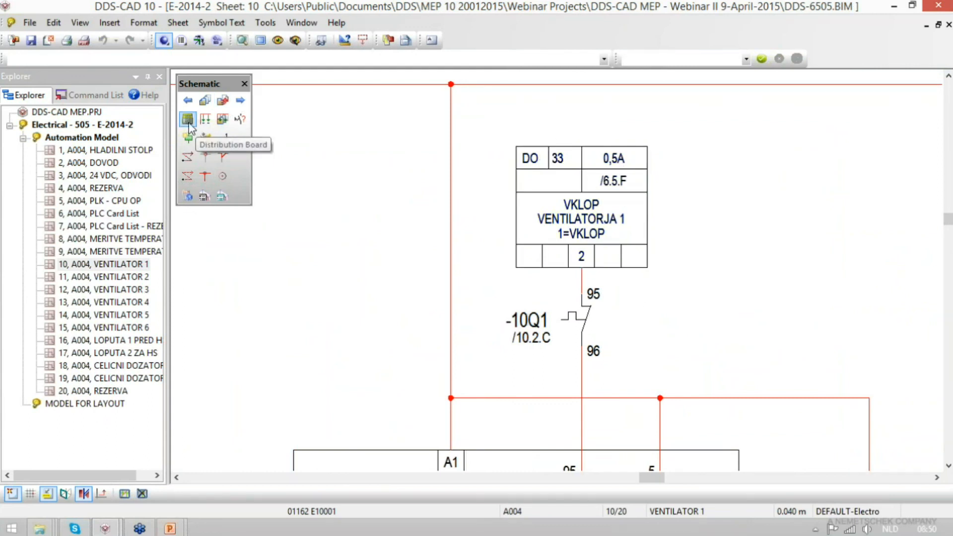
pyautogui.click(187, 121)
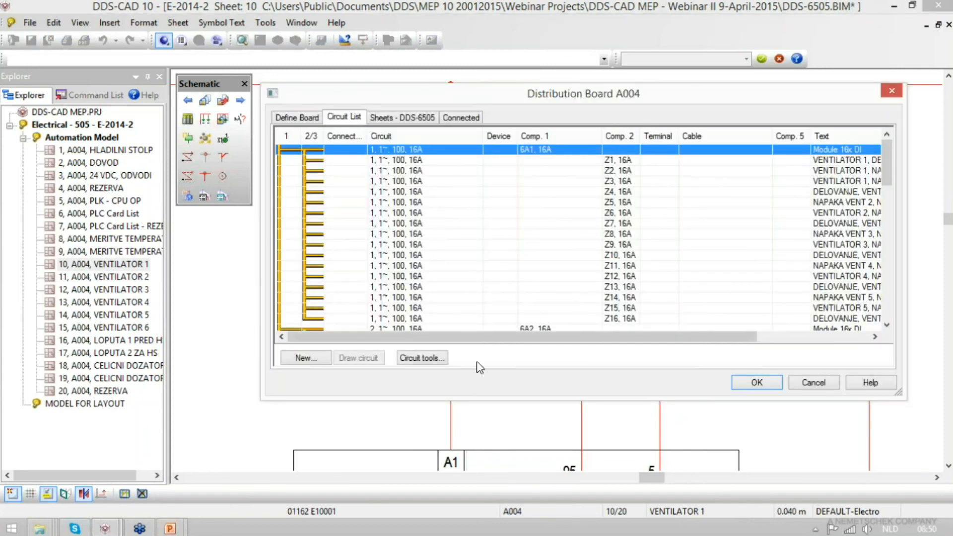
pyautogui.moveTo(888, 160); pyautogui.dragTo(905, 288)
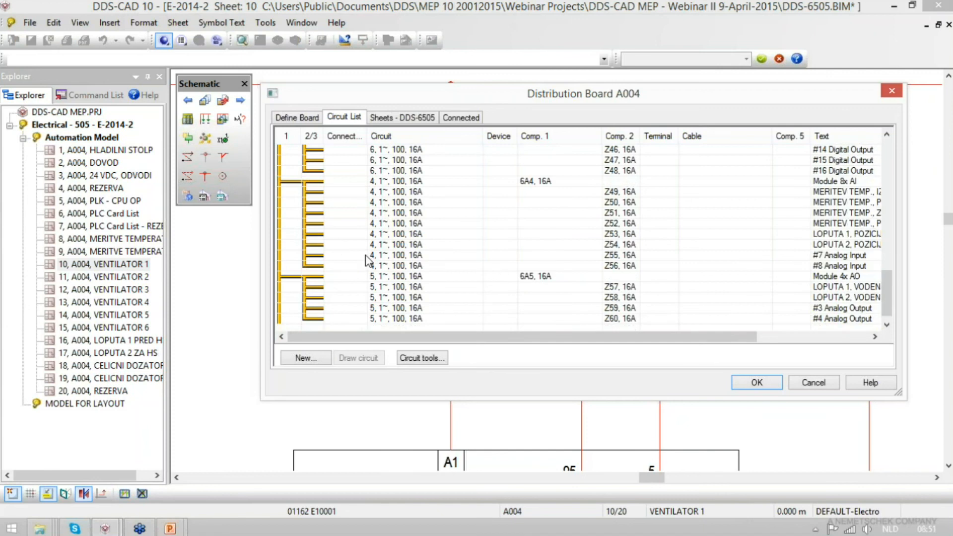
# - Add PLC circuit 7 with layout SPS11 Module digital - 4x IN (DI), product FDA-081210-009 and text Module 4x DI to board A004
pyautogui.click(302, 358)
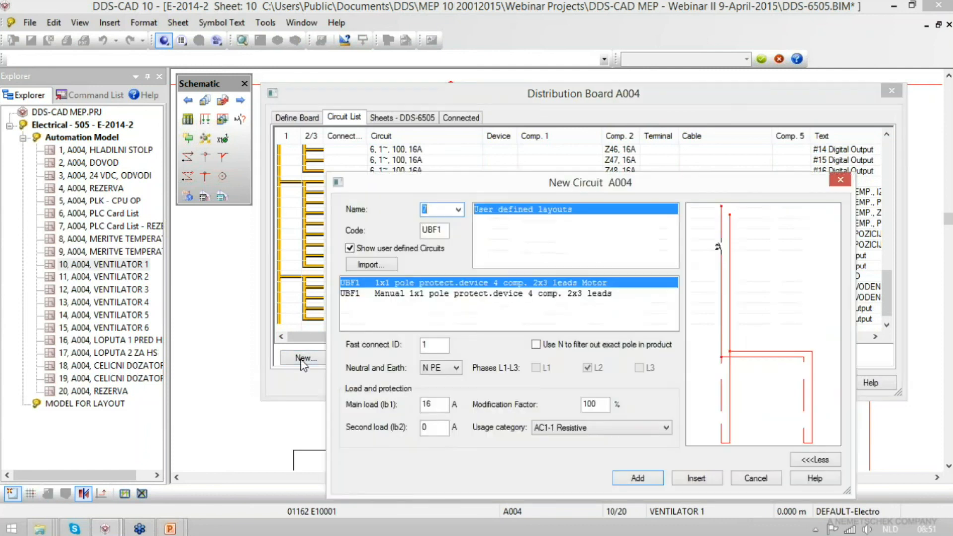
pyautogui.click(351, 248)
pyautogui.scroll(-4, 505, 246)
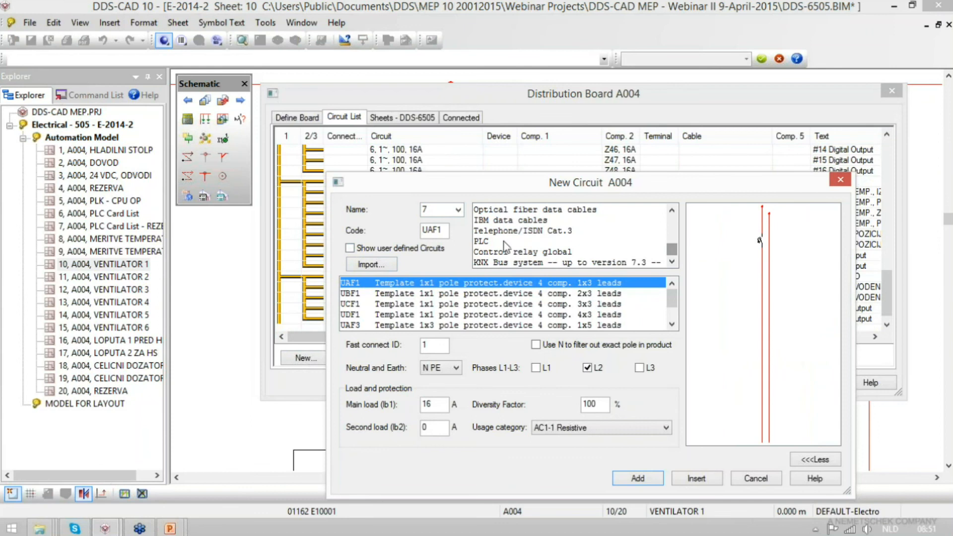
pyautogui.click(504, 242)
pyautogui.click(480, 304)
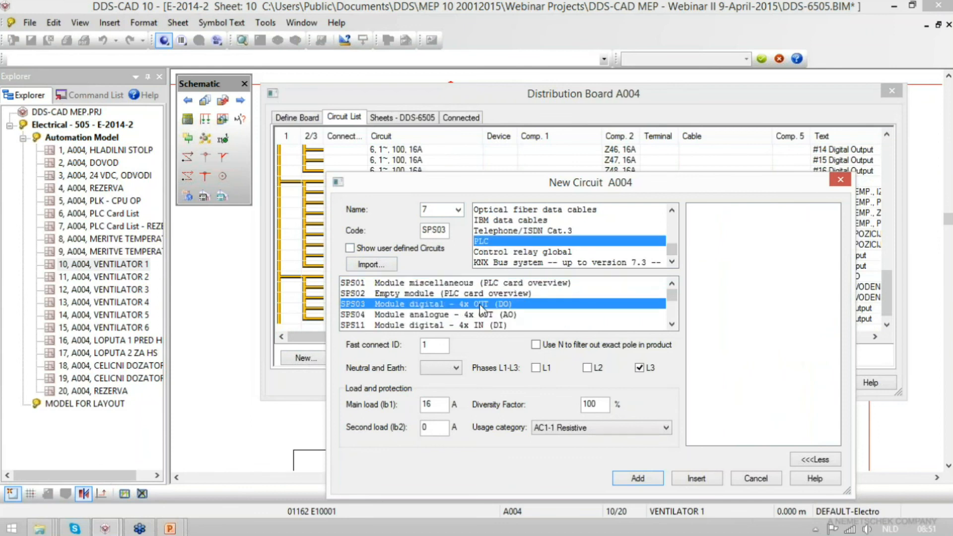
pyautogui.click(410, 327)
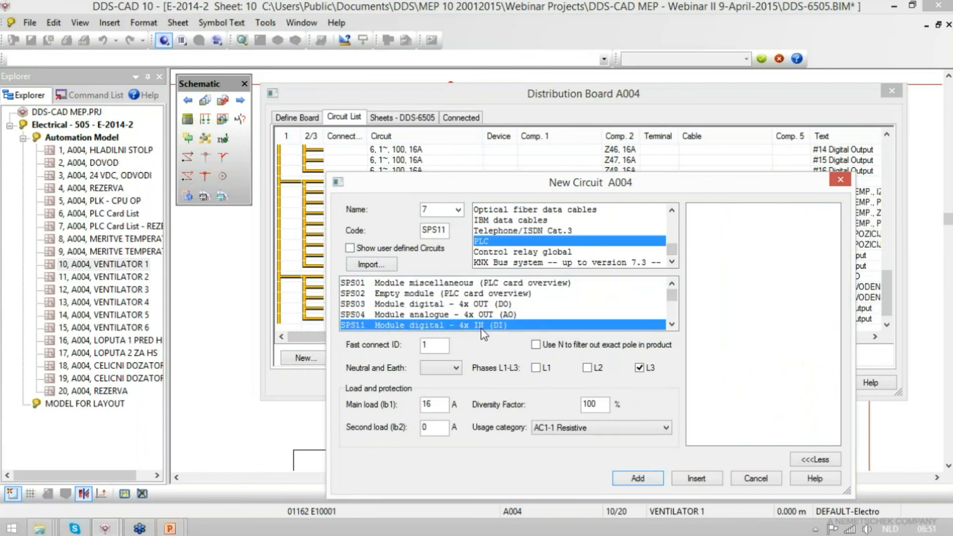
pyautogui.doubleClick(497, 325)
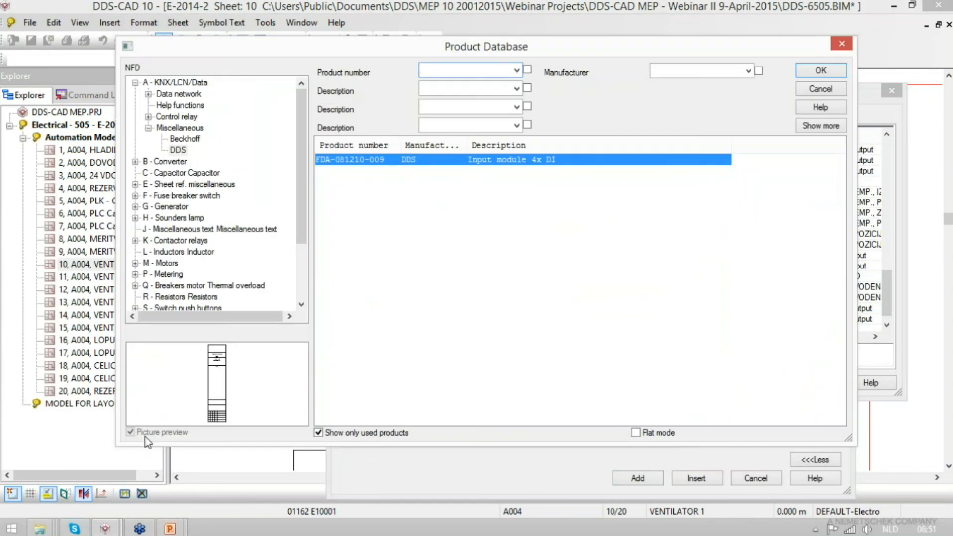
pyautogui.click(820, 72)
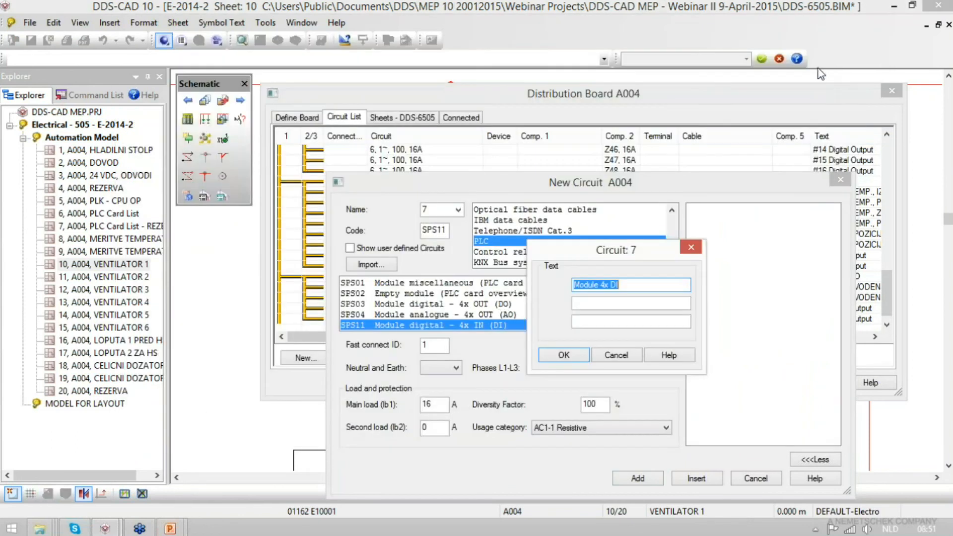
pyautogui.click(561, 355)
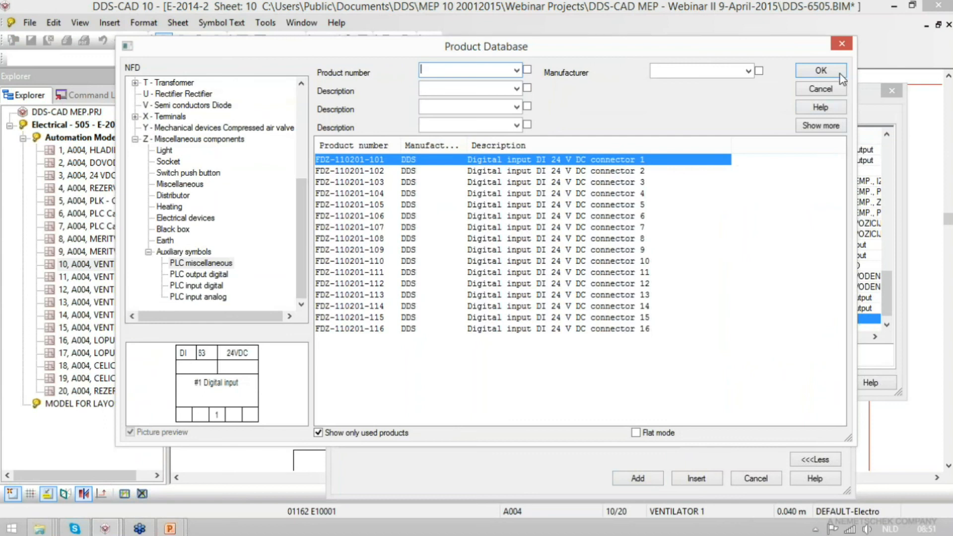
# - Add the first input of circuit 7 with PLC miscellaneous product FDZ-110201-101 and the text #1 Digital input
pyautogui.click(209, 276)
pyautogui.click(208, 286)
pyautogui.click(201, 299)
pyautogui.click(205, 263)
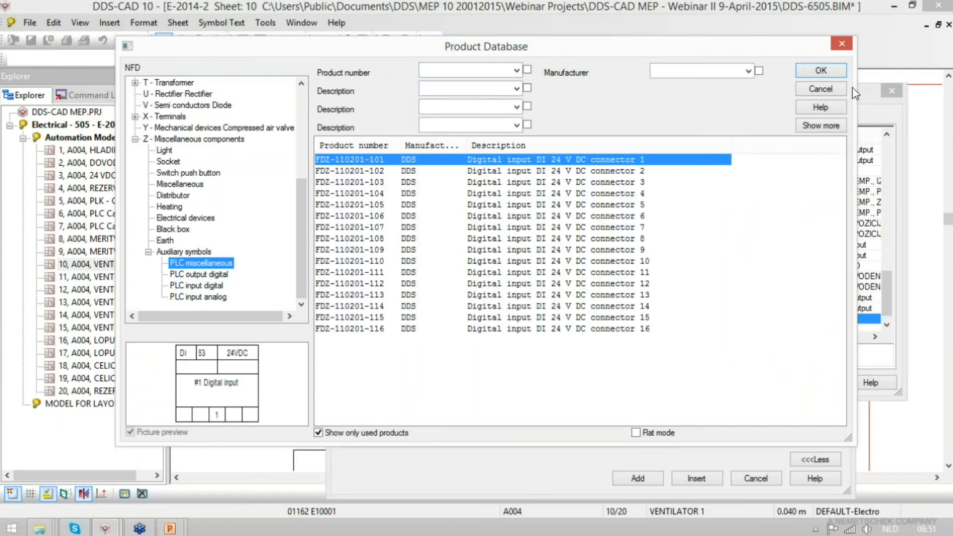
pyautogui.click(820, 70)
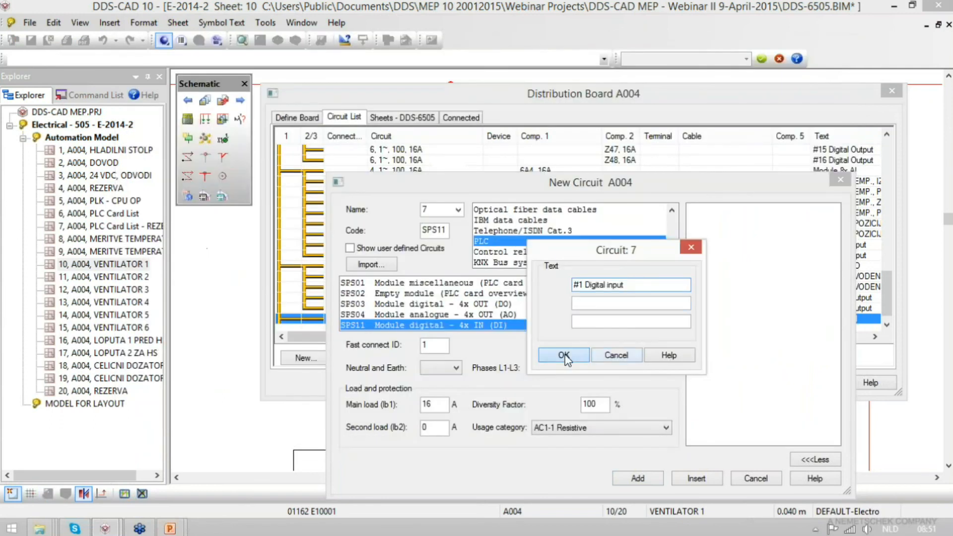
pyautogui.click(565, 355)
# - Add the remaining three inputs of circuit 7 with texts #2, #3 and #4 Digital input, and accept the board's circuit list
pyautogui.click(821, 71)
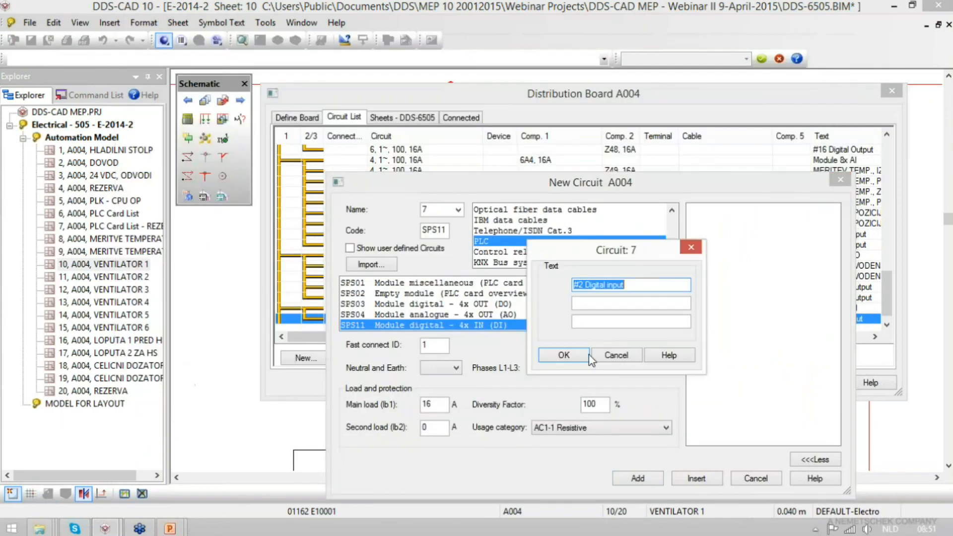
pyautogui.click(570, 357)
pyautogui.click(820, 70)
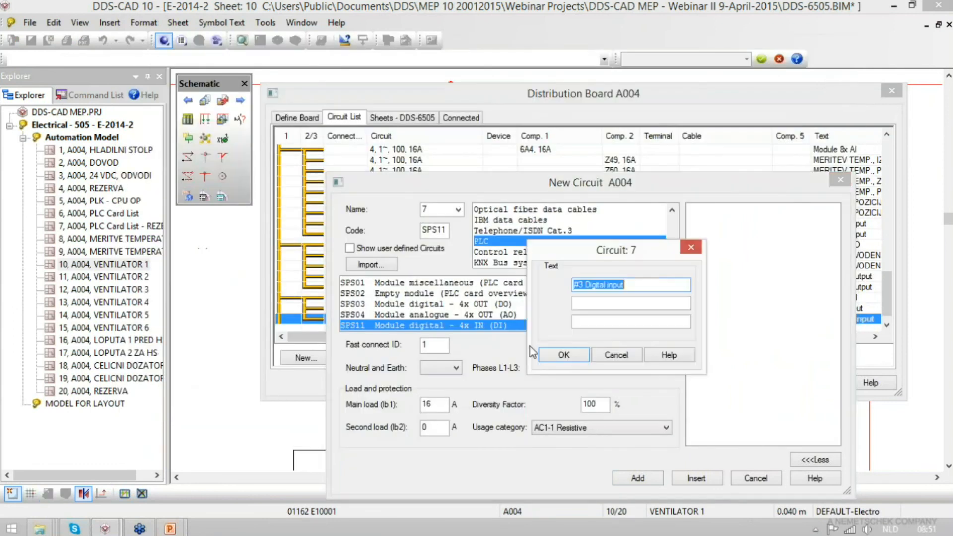
pyautogui.click(568, 356)
pyautogui.click(820, 70)
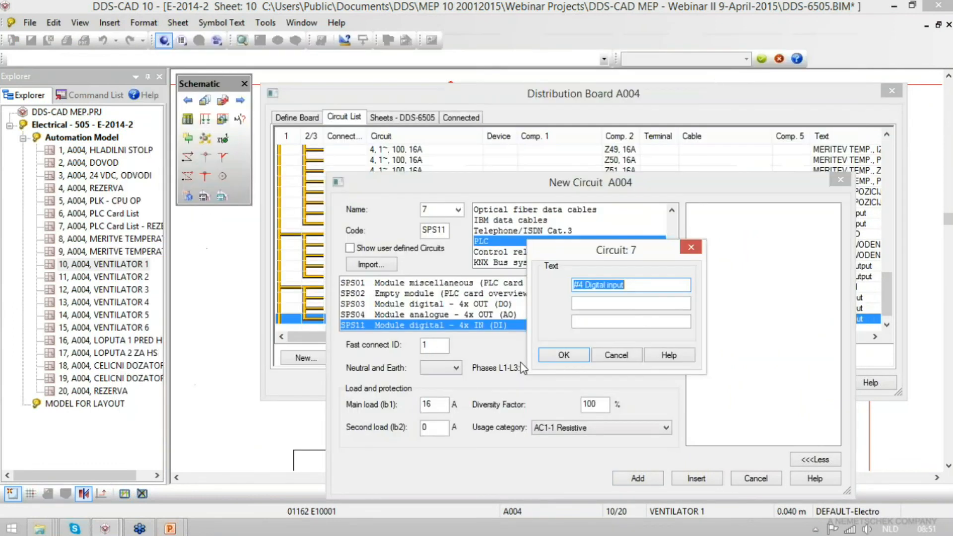
pyautogui.click(563, 356)
pyautogui.click(756, 479)
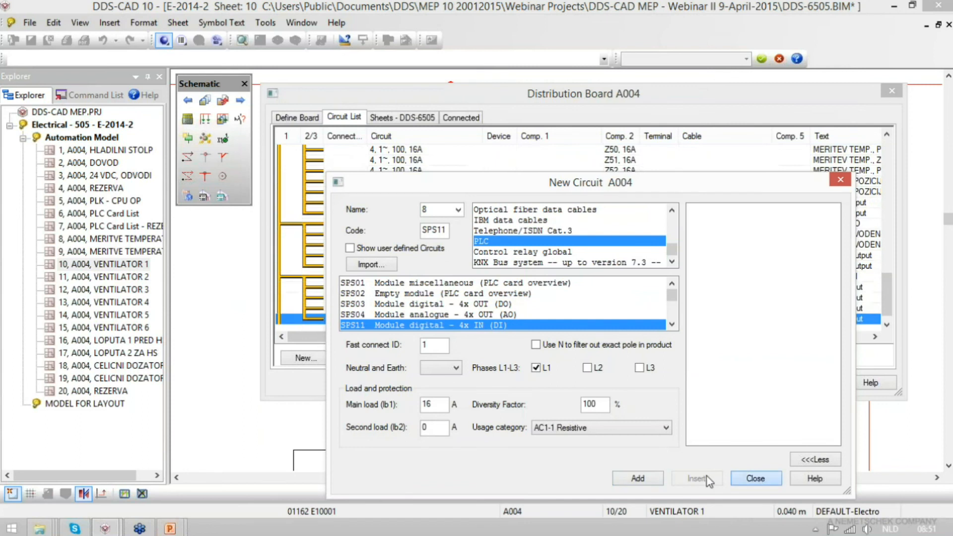
pyautogui.click(312, 281)
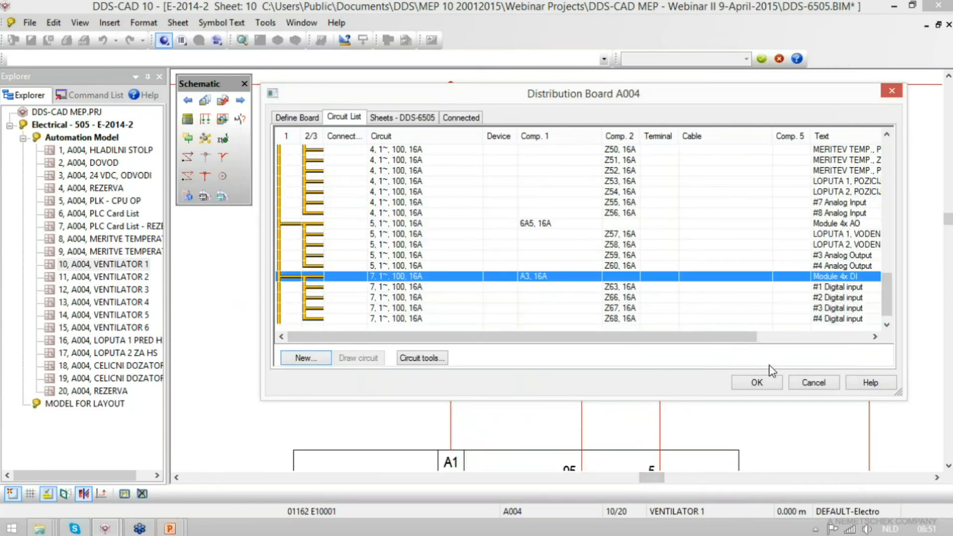
pyautogui.click(758, 382)
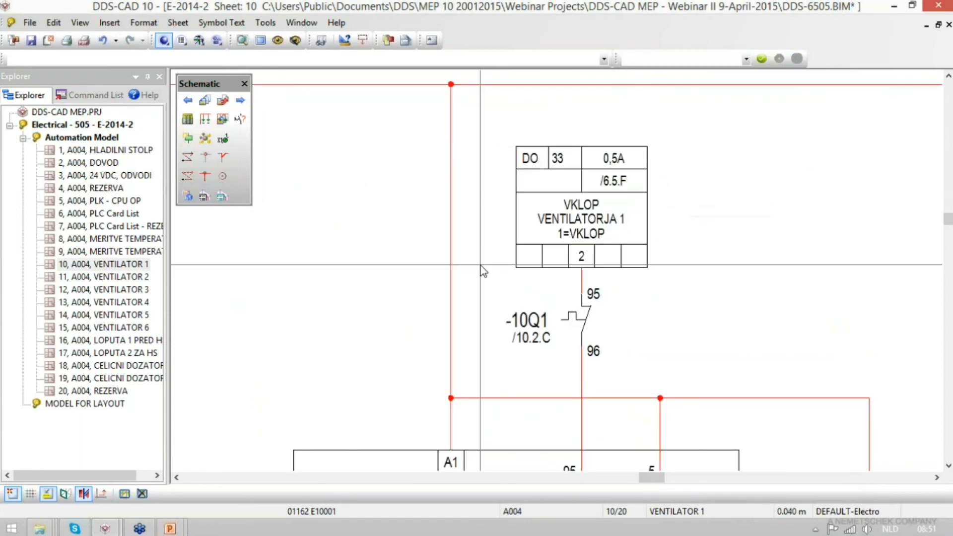
# - Place component Z28 from group Z - Miscellaneous on the VENTILATOR 1 sheet, between the DO 33 symbol and the vertical line to -10Q1 contact 97/98
pyautogui.click(189, 138)
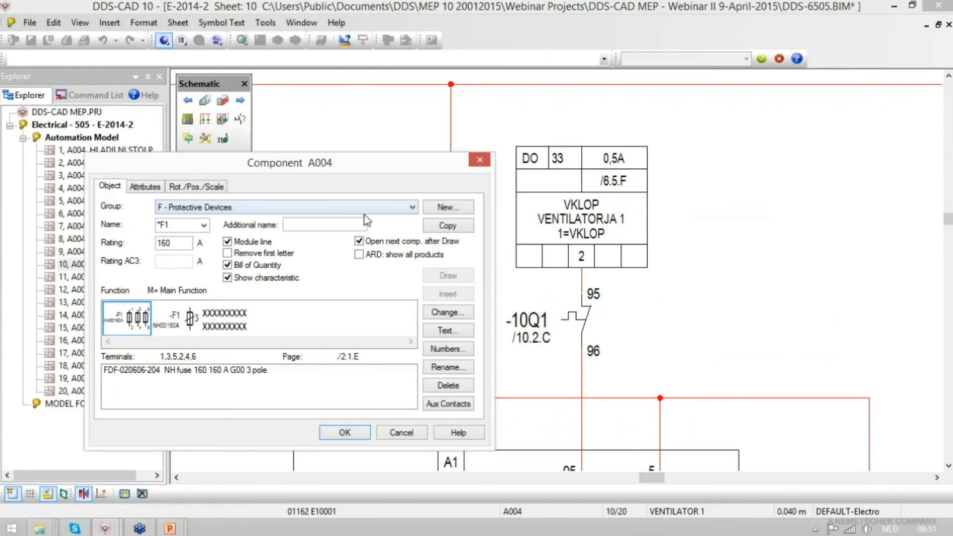
pyautogui.click(412, 208)
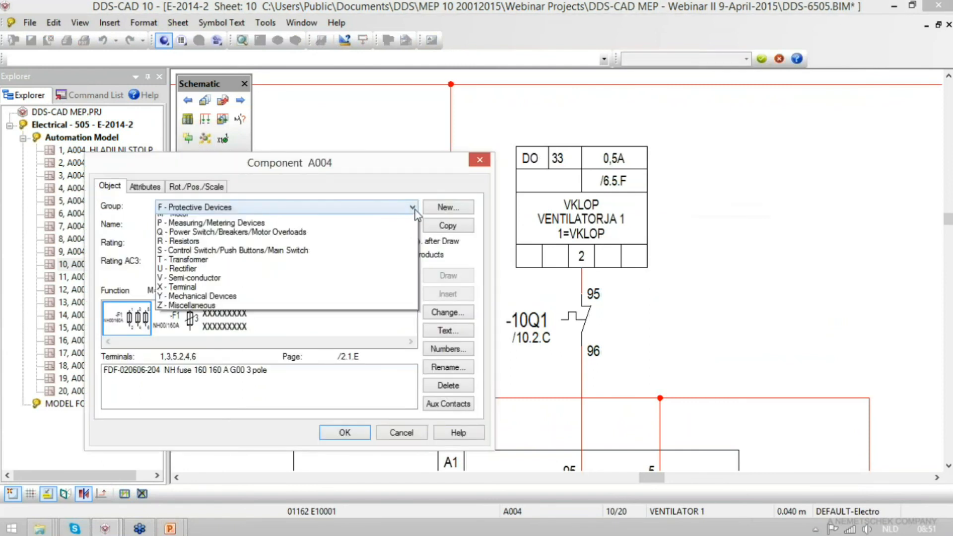
pyautogui.click(347, 413)
pyautogui.click(204, 225)
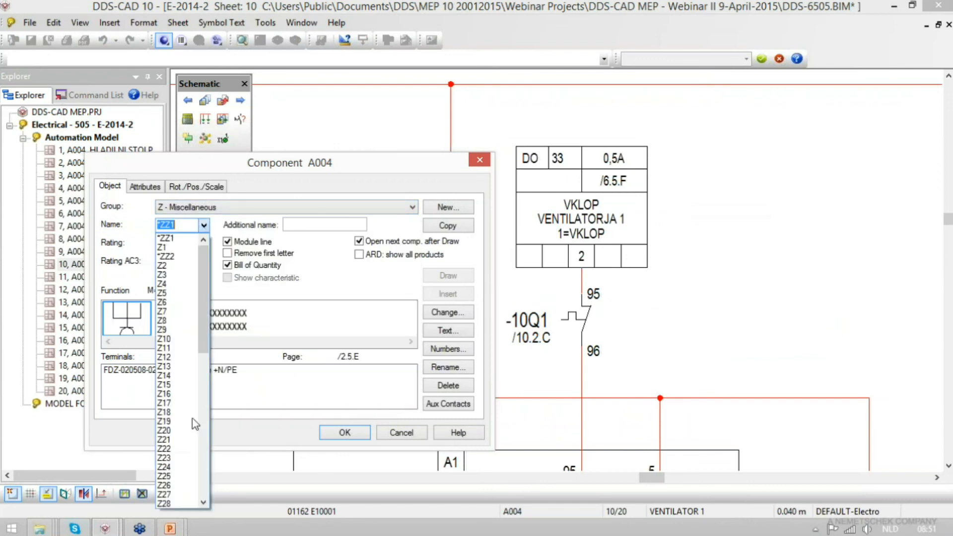
pyautogui.click(181, 503)
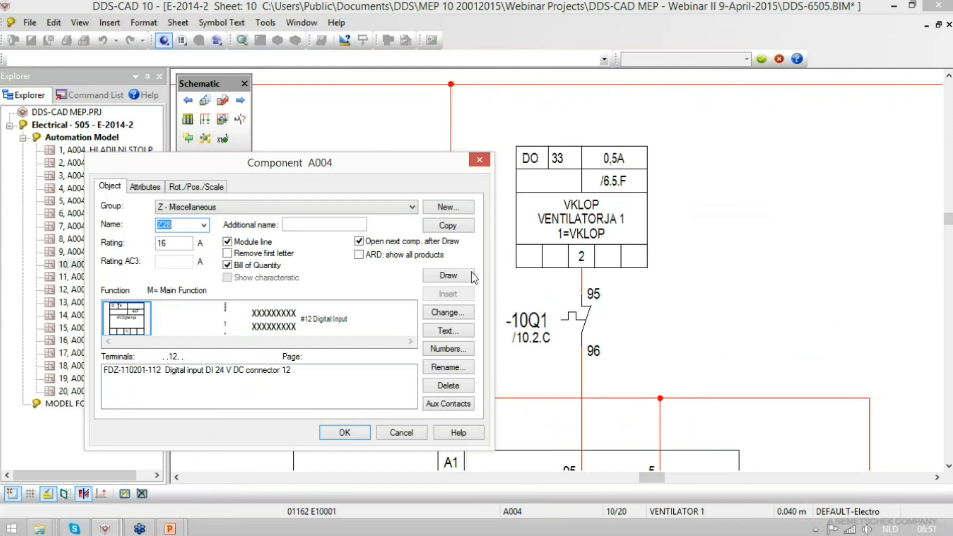
pyautogui.click(448, 275)
pyautogui.scroll(-4, 500, 310)
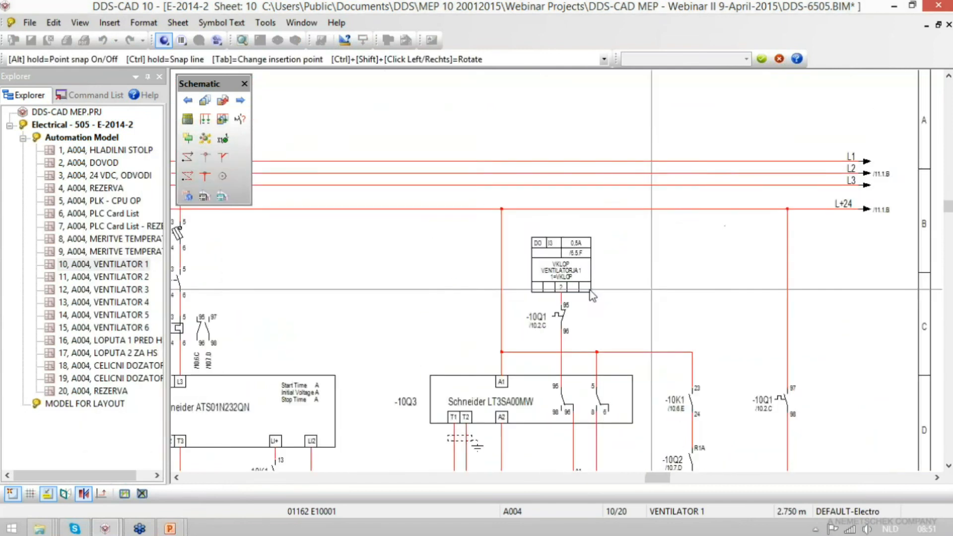
pyautogui.scroll(2, 582, 281)
pyautogui.click(504, 281)
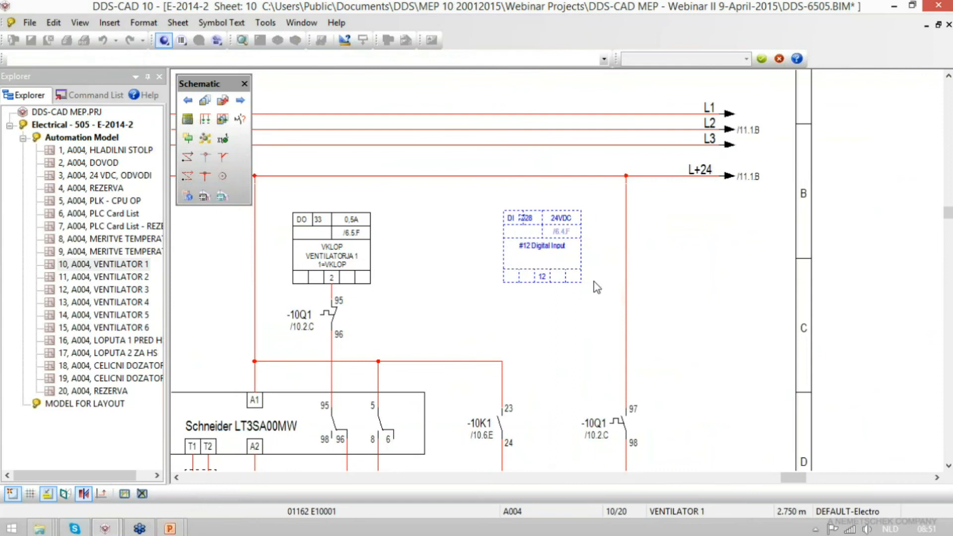
pyautogui.click(366, 433)
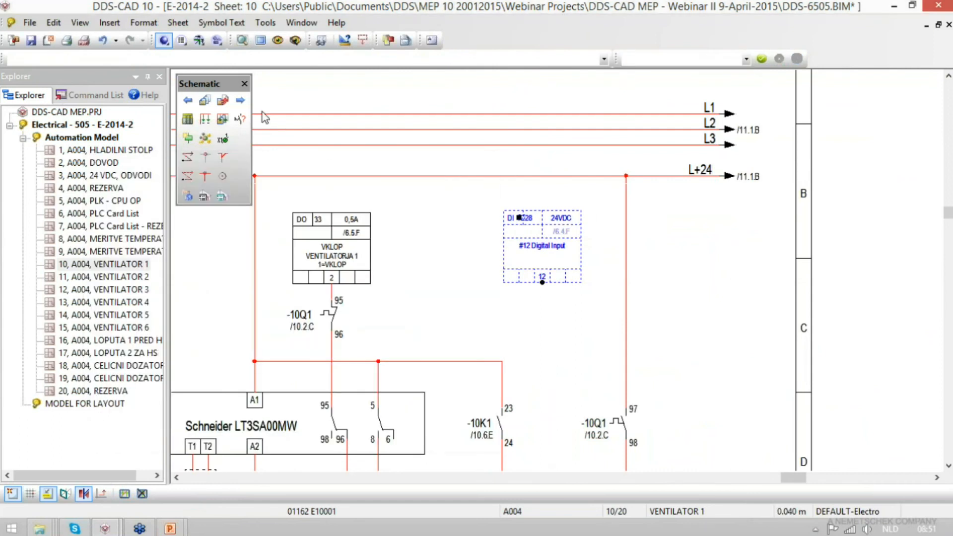
# - Draw a connection line from terminal 12 of the new digital input to the vertical line feeding -10Q1 contact 97/98
pyautogui.click(543, 284)
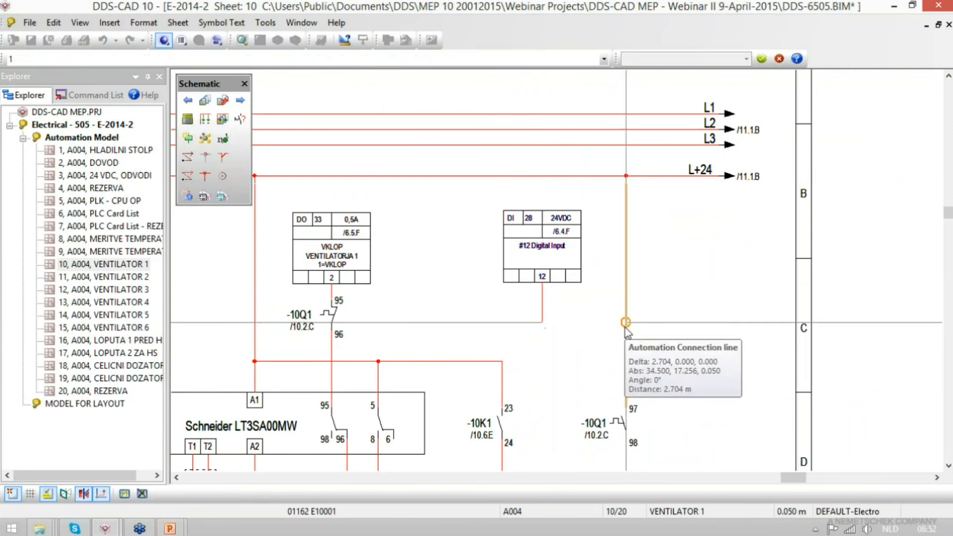
pyautogui.scroll(3, 631, 322)
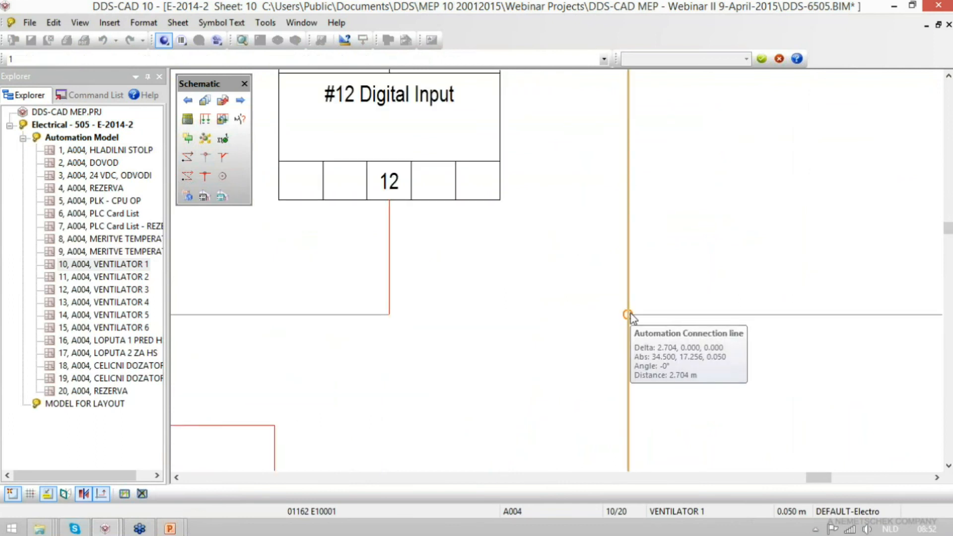
pyautogui.click(628, 315)
pyautogui.press('Escape')
pyautogui.click(628, 318)
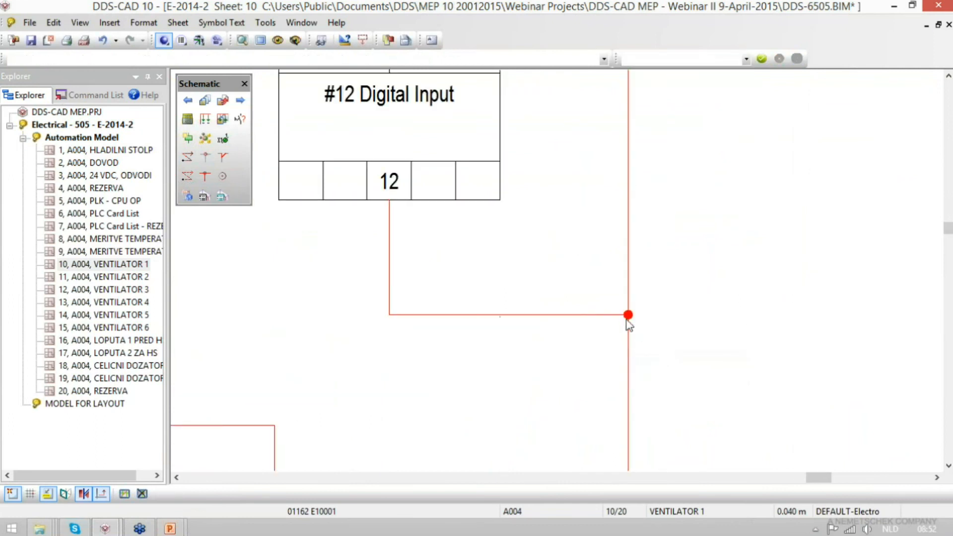
# - Move the connection point of the new line further down the vertical -10Q1 line
pyautogui.click(630, 317)
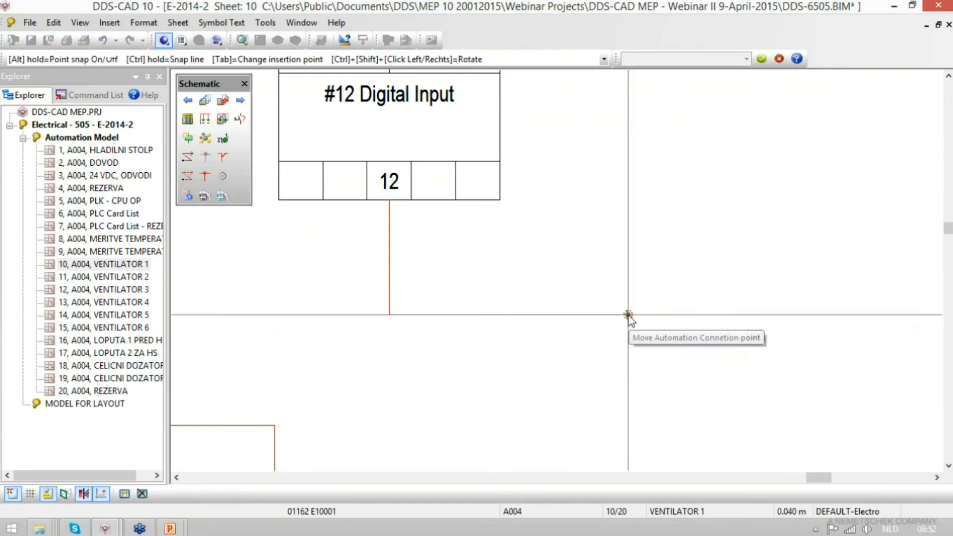
pyautogui.click(628, 419)
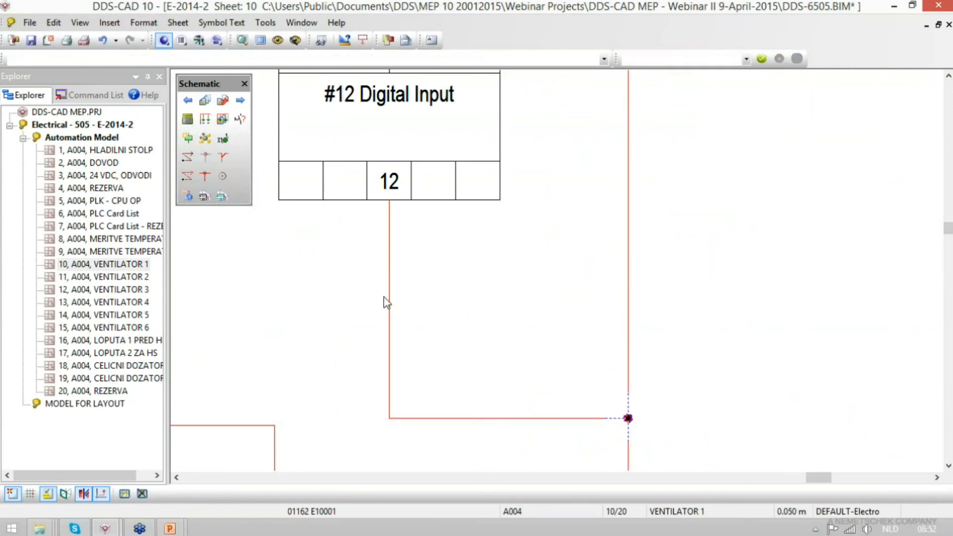
pyautogui.click(444, 169)
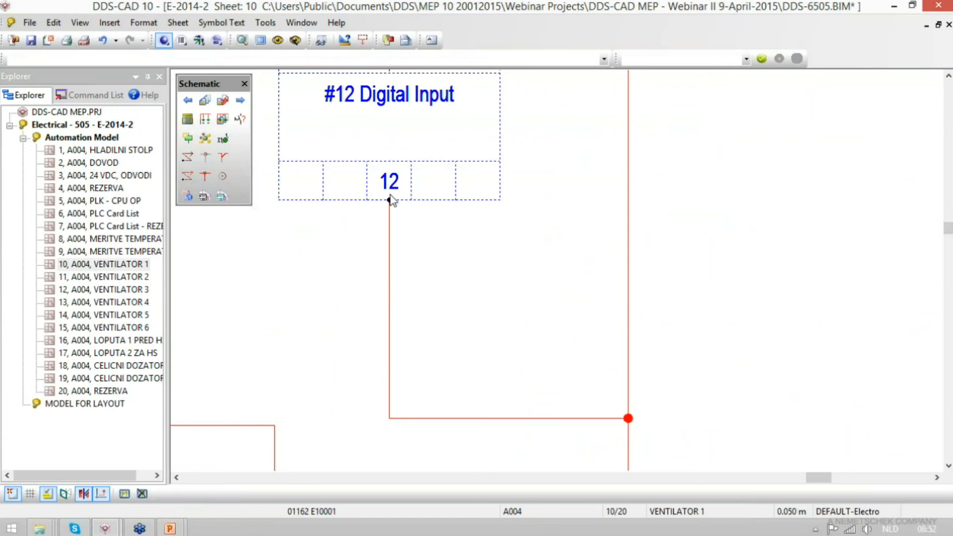
pyautogui.click(457, 155)
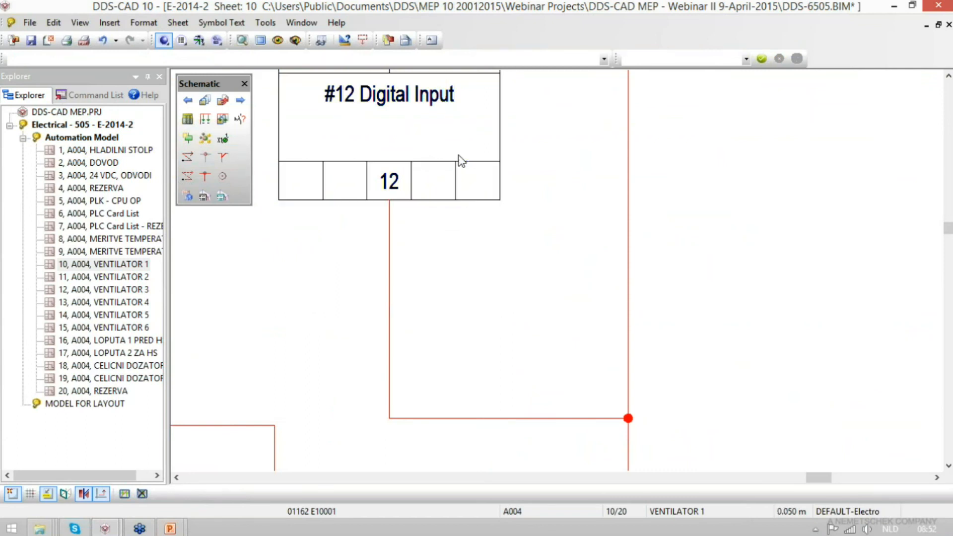
# - Examine the cross reference and component properties of the #12 Digital Input symbol
pyautogui.scroll(-3, 517, 371)
pyautogui.scroll(2, 461, 267)
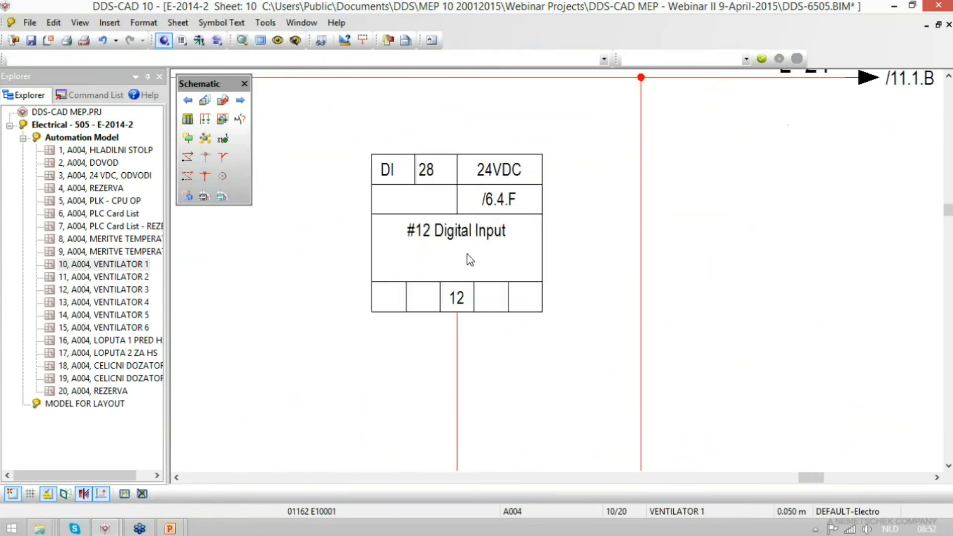
pyautogui.click(500, 203)
pyautogui.click(497, 255)
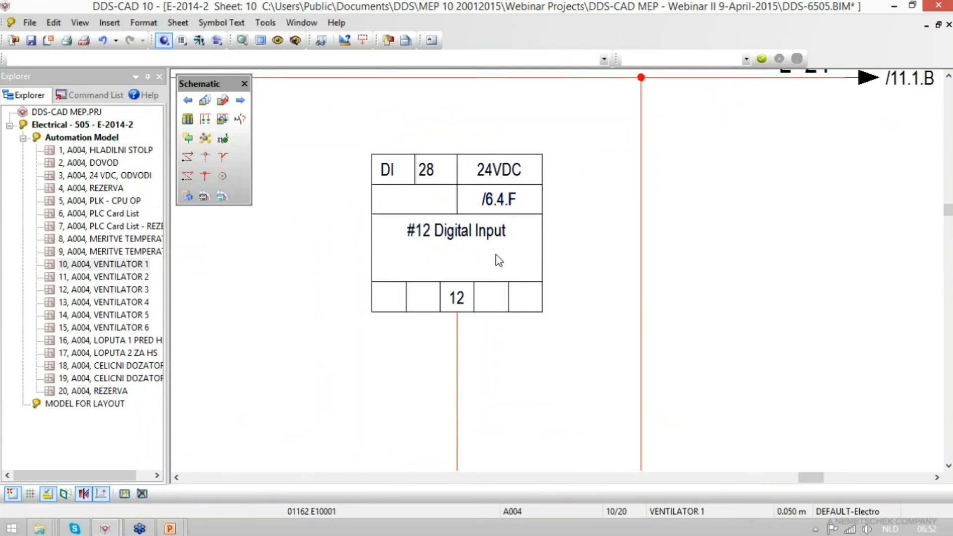
pyautogui.doubleClick(491, 204)
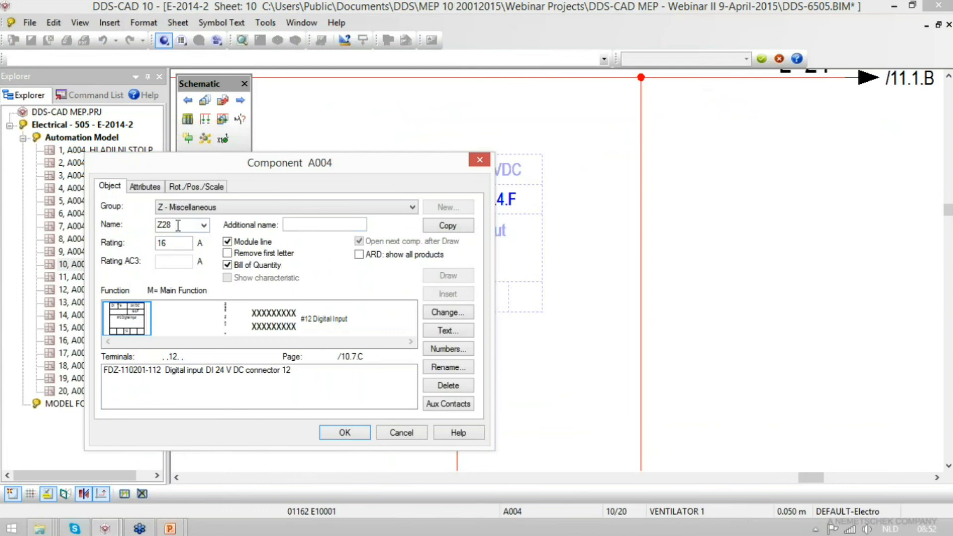
# - Change the text lines of input Z28 in the A004 circuit list to DI motor, Export and Type II
pyautogui.click(187, 119)
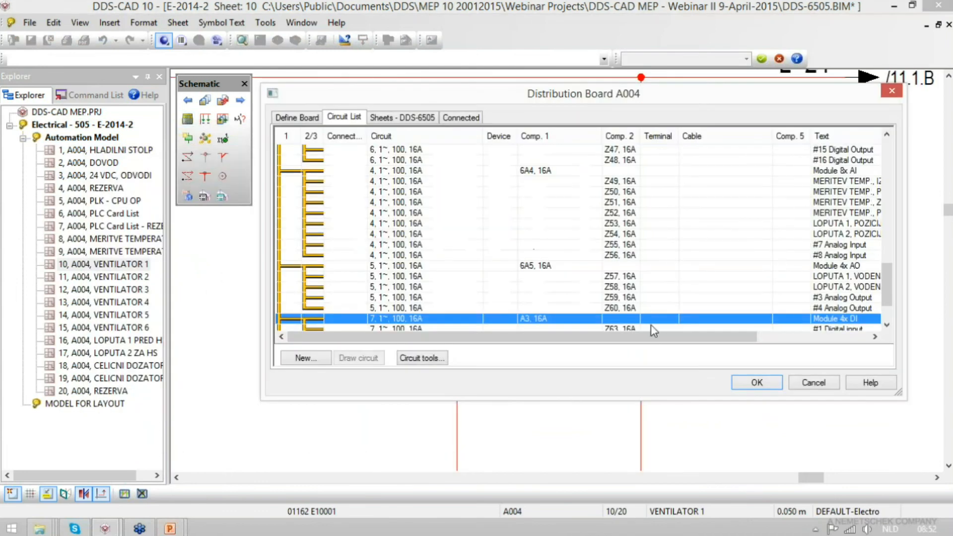
pyautogui.moveTo(889, 287); pyautogui.dragTo(896, 218)
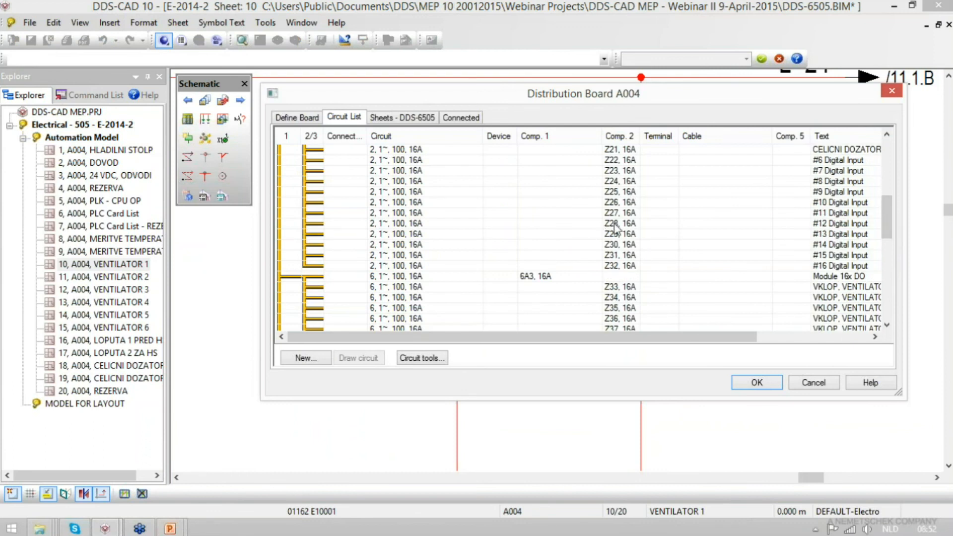
pyautogui.doubleClick(616, 226)
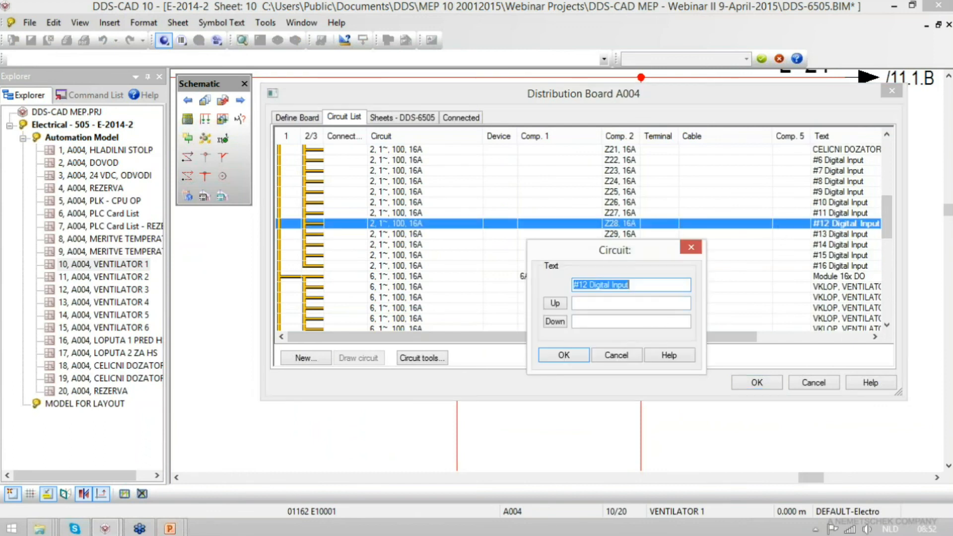
pyautogui.write('DI motor')
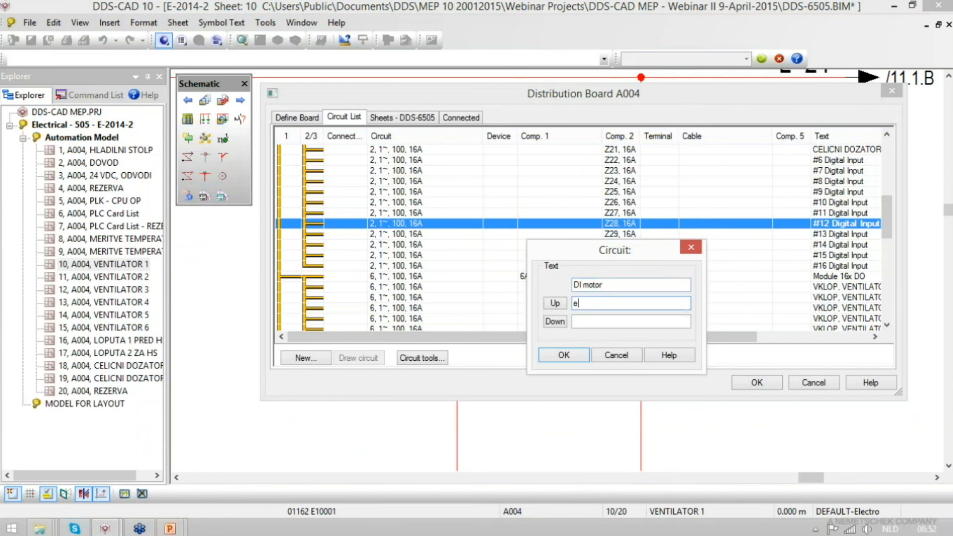
pyautogui.write('exportsetting')
pyautogui.write('Type II')
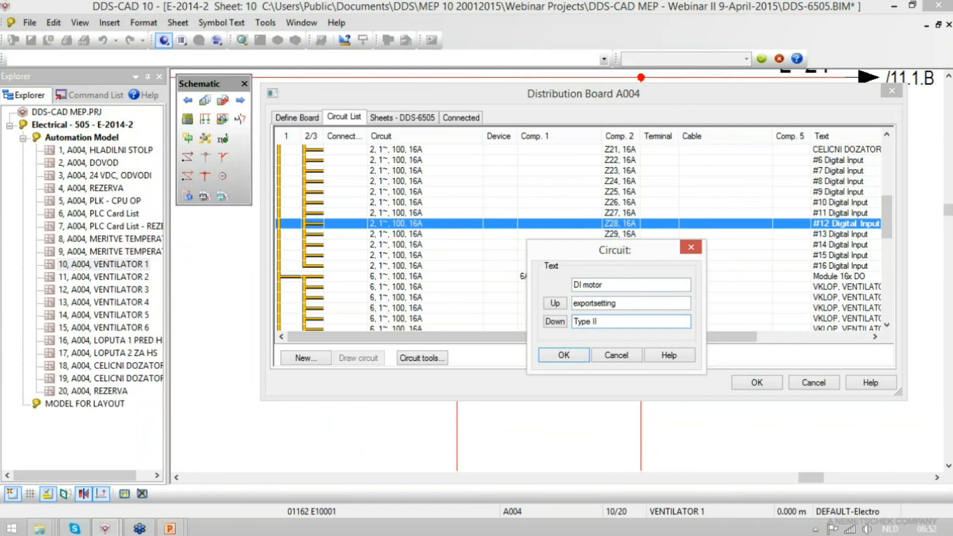
pyautogui.doubleClick(595, 304)
pyautogui.press('BackSpace')
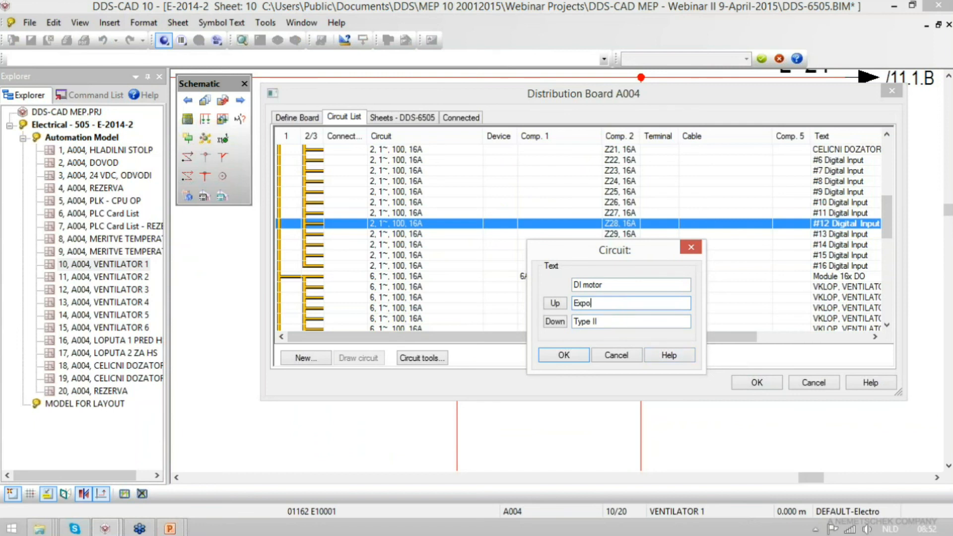
pyautogui.click(557, 358)
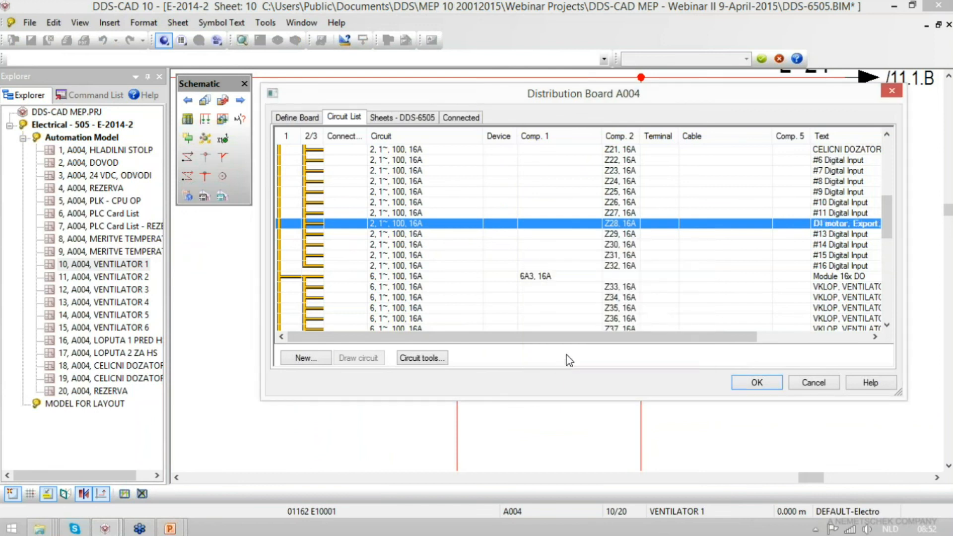
pyautogui.click(757, 381)
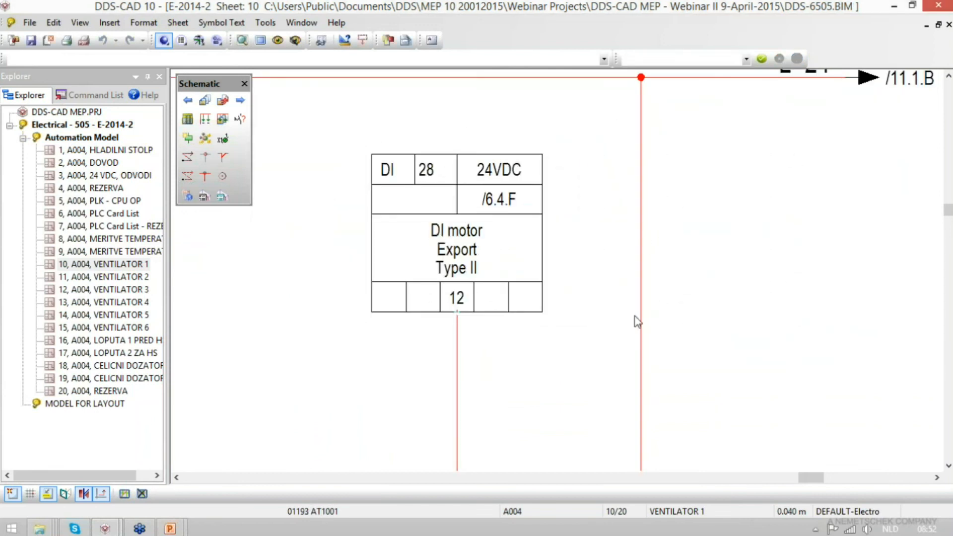
# - Review schematic sheets 5, 6 and 9 of the automation model and examine the digital inputs on sheet 10, VENTILATOR 1
pyautogui.scroll(-3, 645, 204)
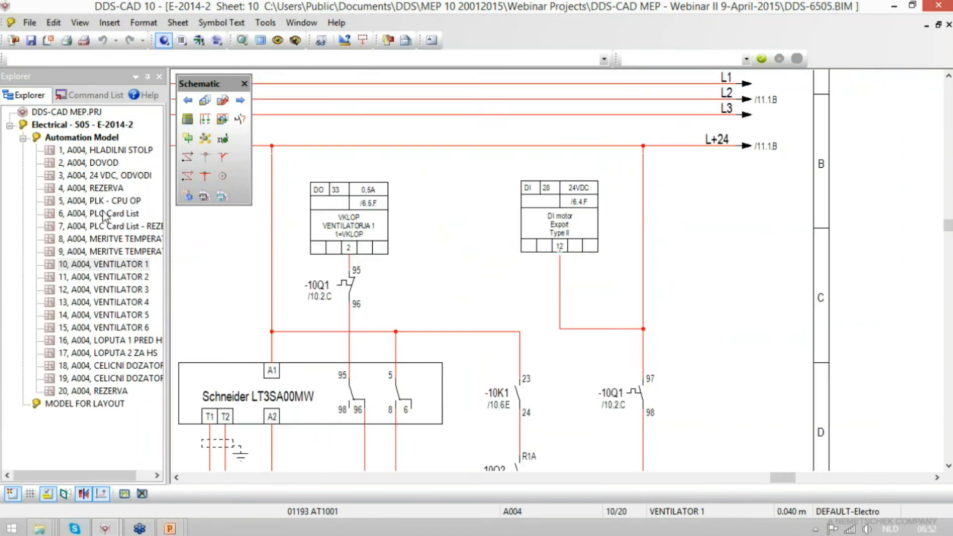
pyautogui.doubleClick(121, 200)
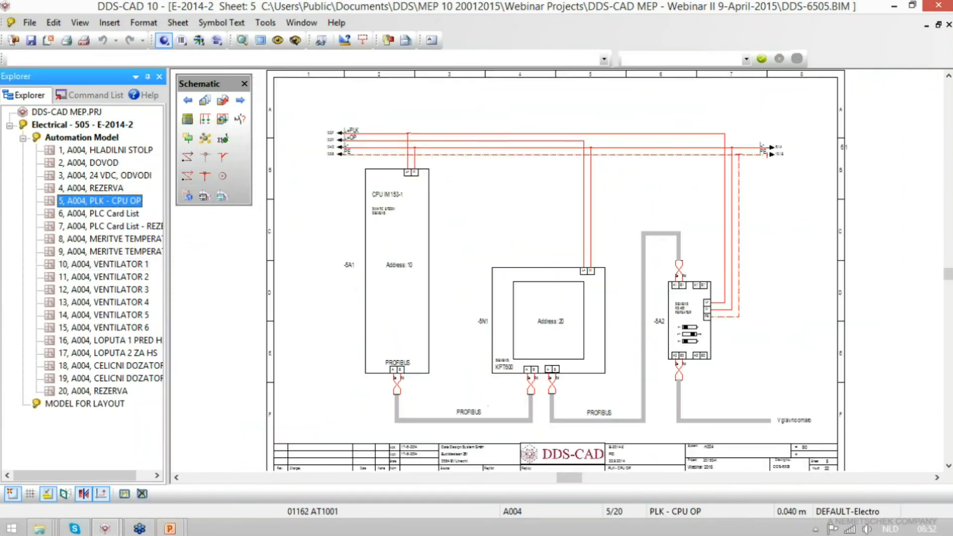
pyautogui.doubleClick(120, 214)
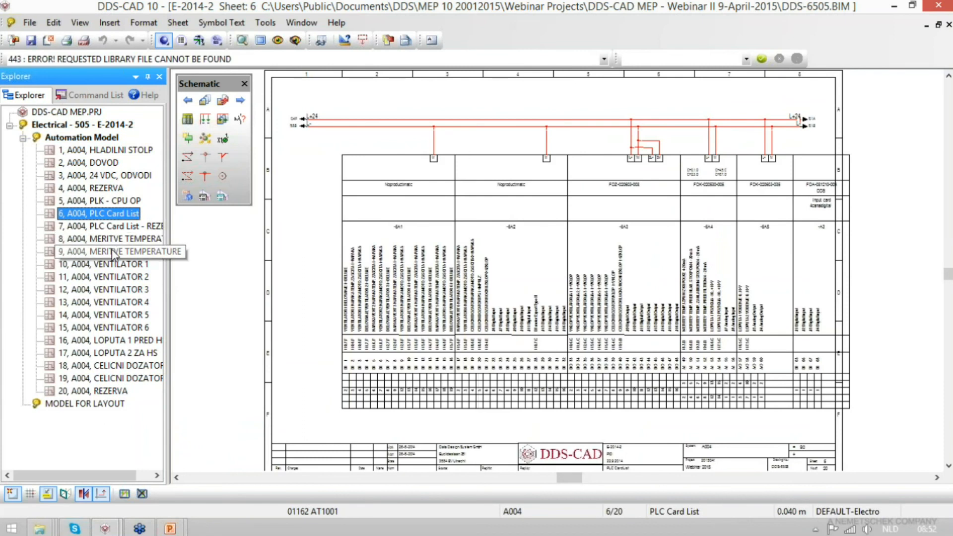
pyautogui.doubleClick(112, 251)
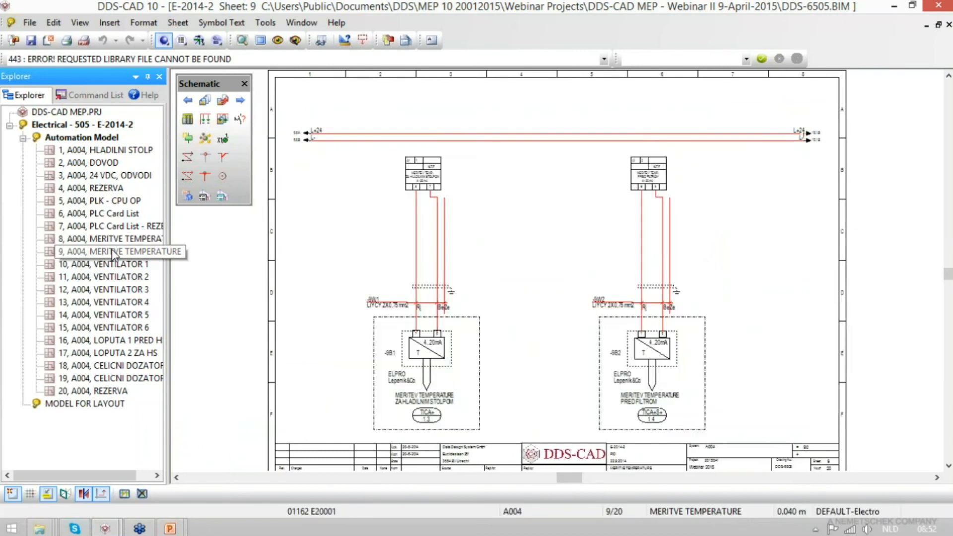
pyautogui.click(241, 101)
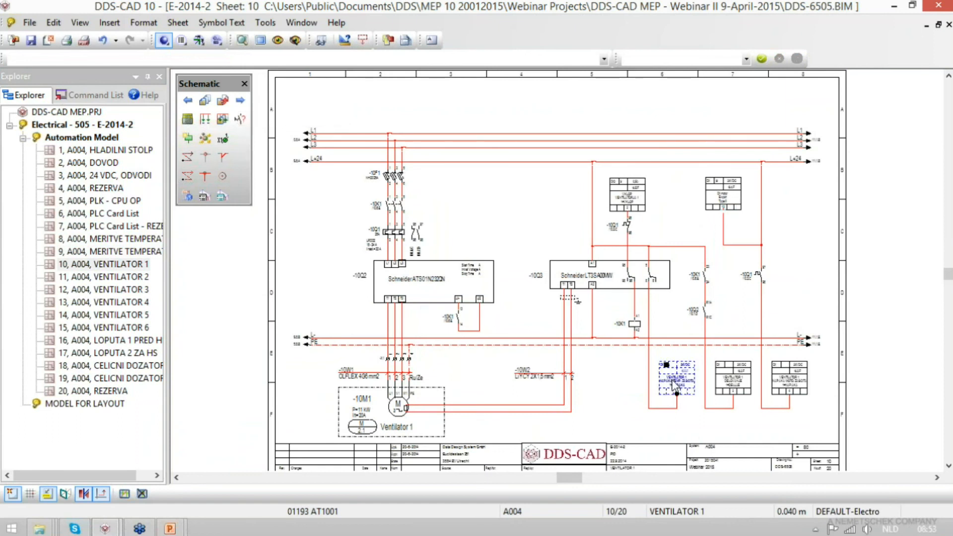
pyautogui.scroll(4, 689, 389)
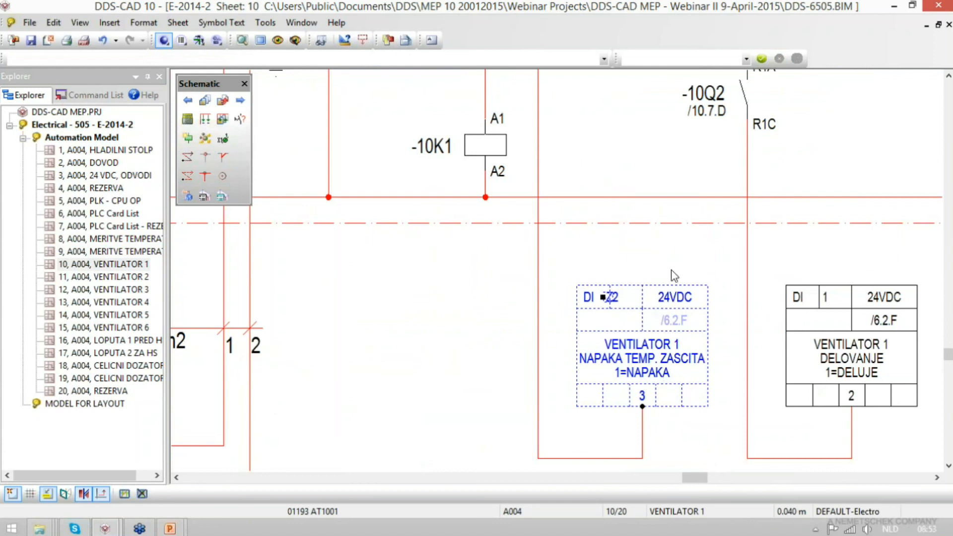
pyautogui.scroll(-3, 671, 269)
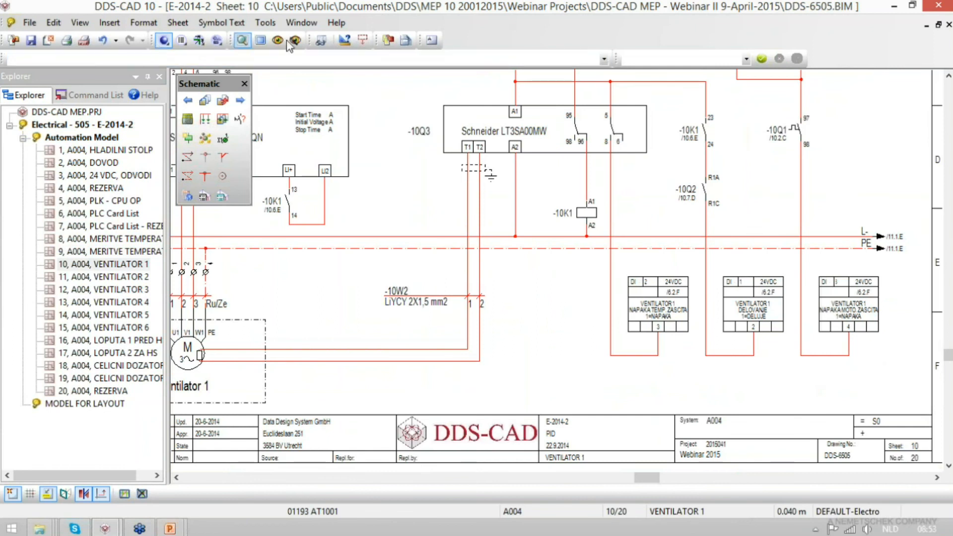
pyautogui.click(242, 41)
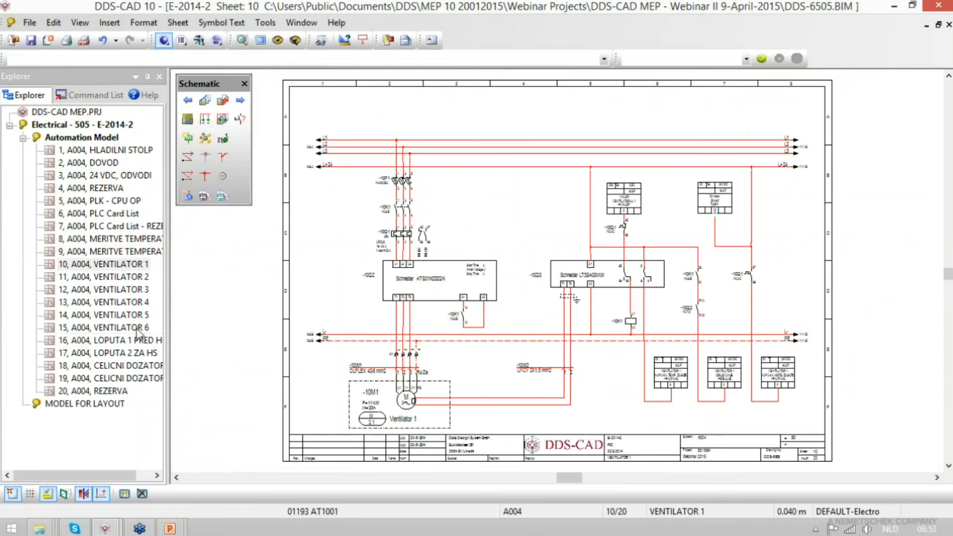
# - Review schematic sheets 16, LOPUTA 1 PRED HS, and 19, CELICNI DOZATOR, in the automation model
pyautogui.doubleClick(104, 327)
pyautogui.doubleClick(104, 340)
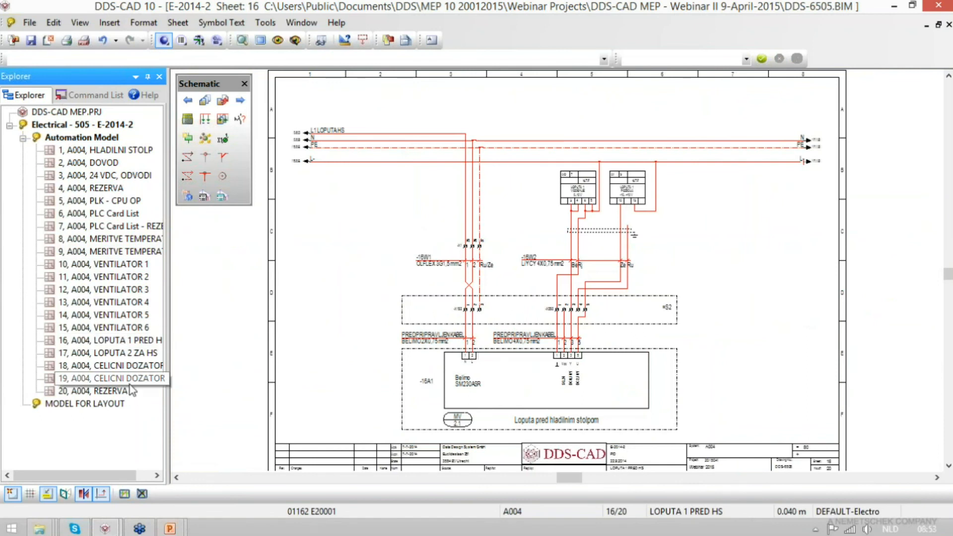
pyautogui.doubleClick(109, 378)
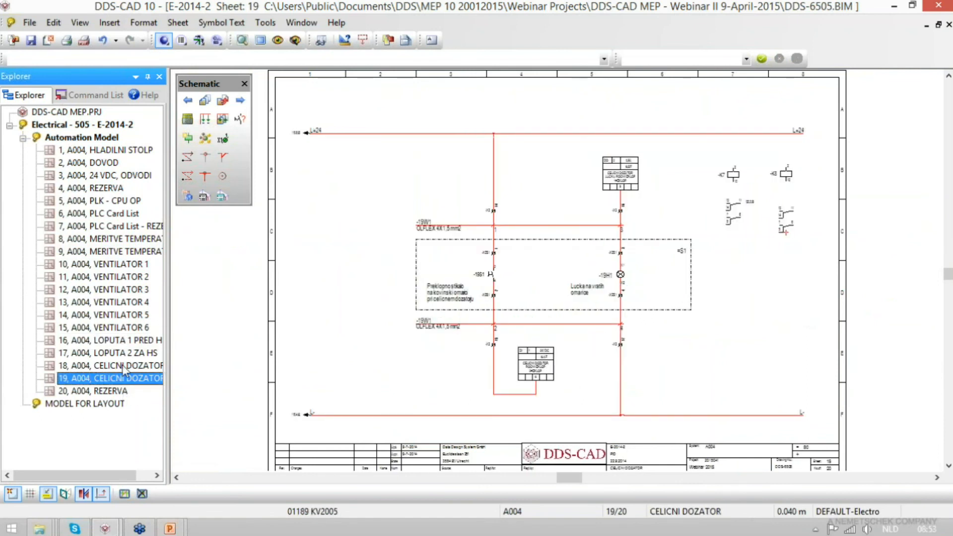
# - Open the electrical model Dds-6002, First floor - Level 2, from the project manager
pyautogui.click(14, 41)
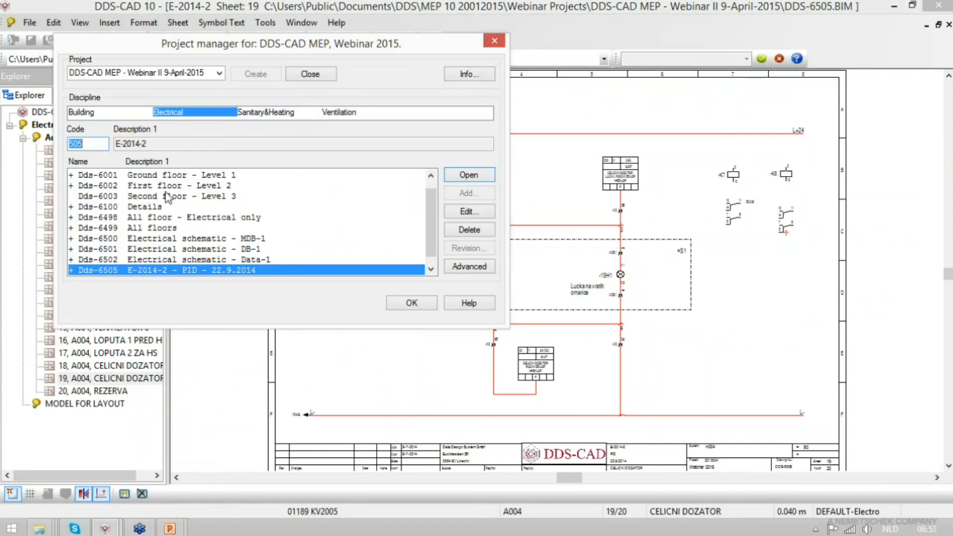
pyautogui.doubleClick(131, 187)
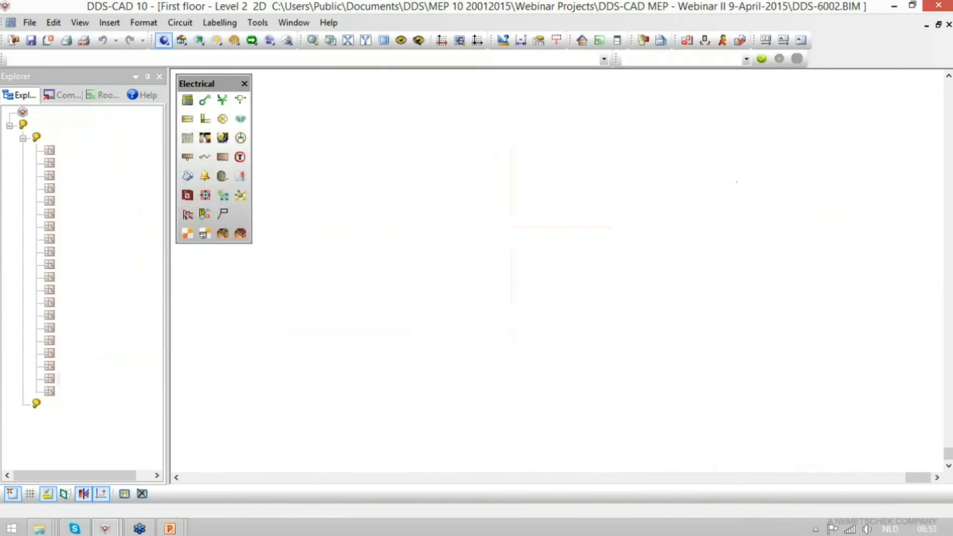